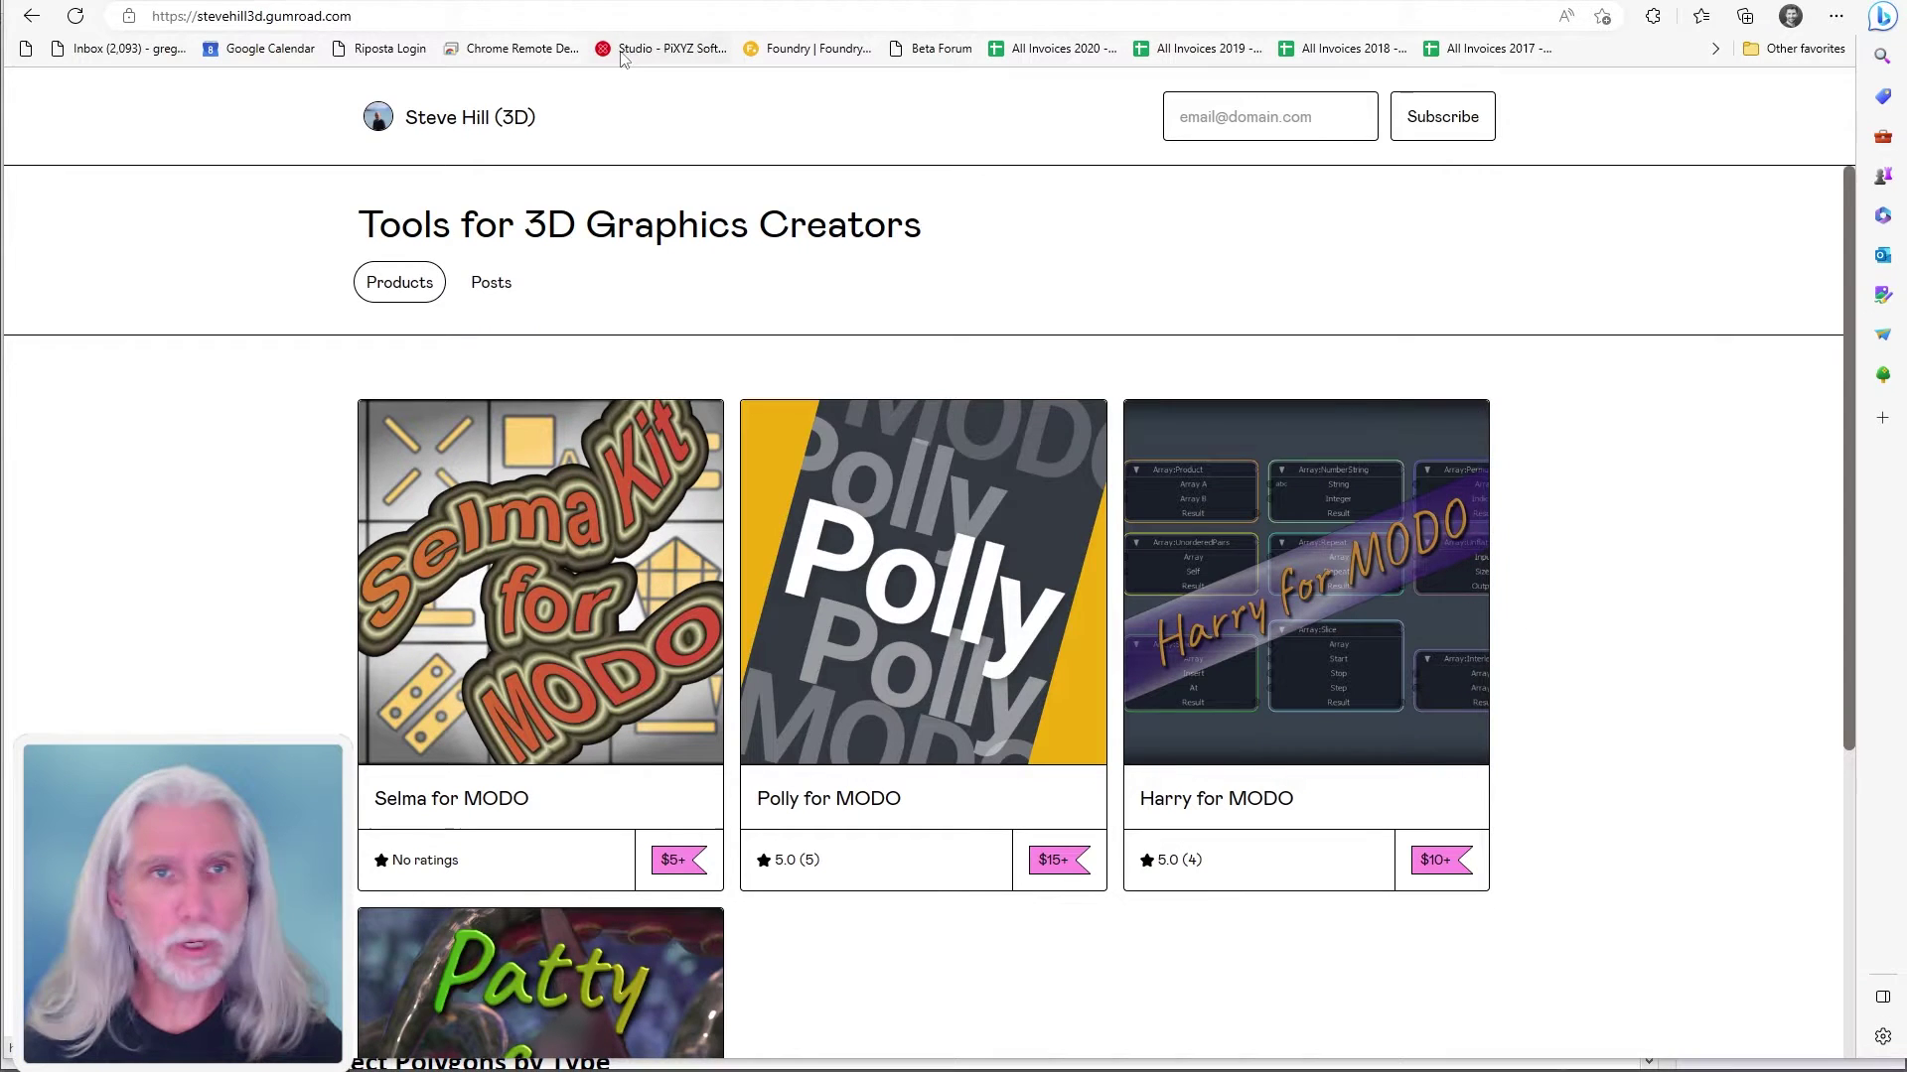
# Switch to the Selma for MODO PDF manual and read from its description through to the Note for Mac Users
pyautogui.click(366, 12)
pyautogui.click(1672, 855)
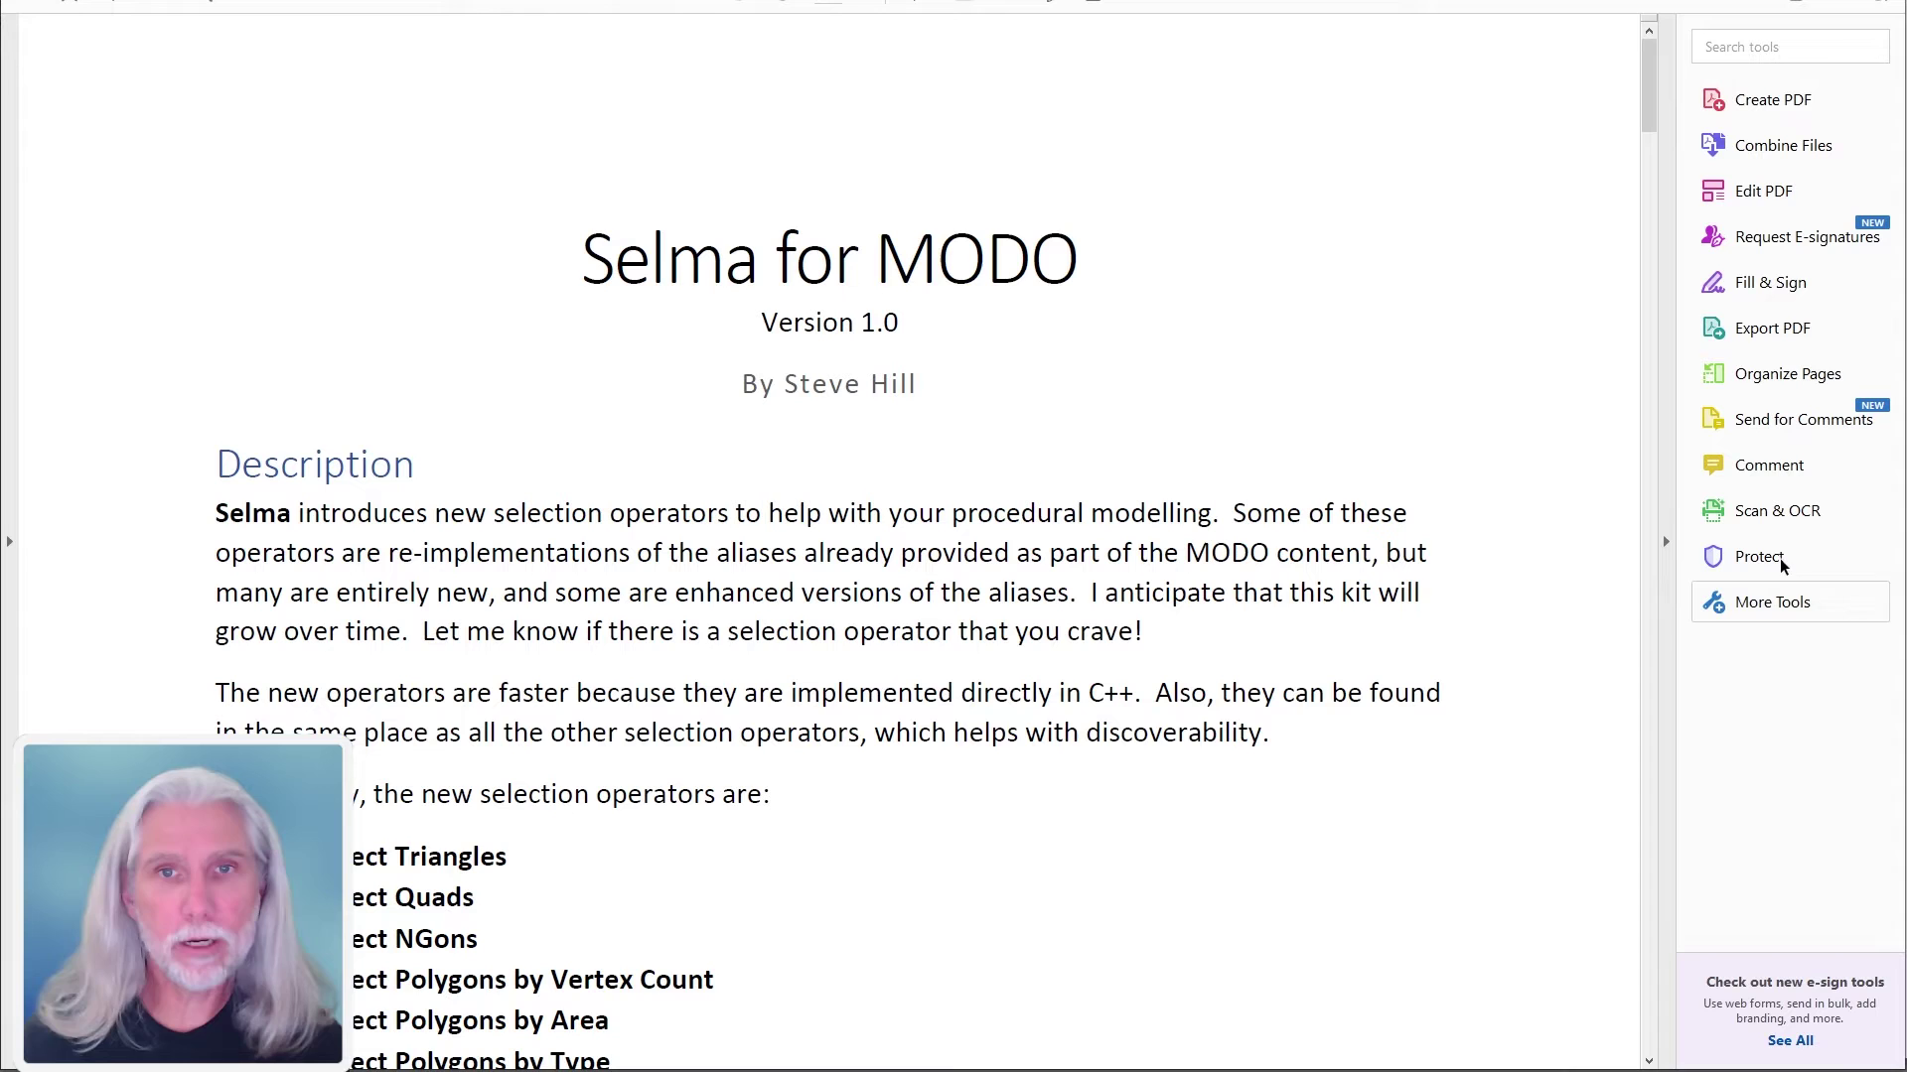
pyautogui.moveTo(1653, 109); pyautogui.dragTo(1638, 308)
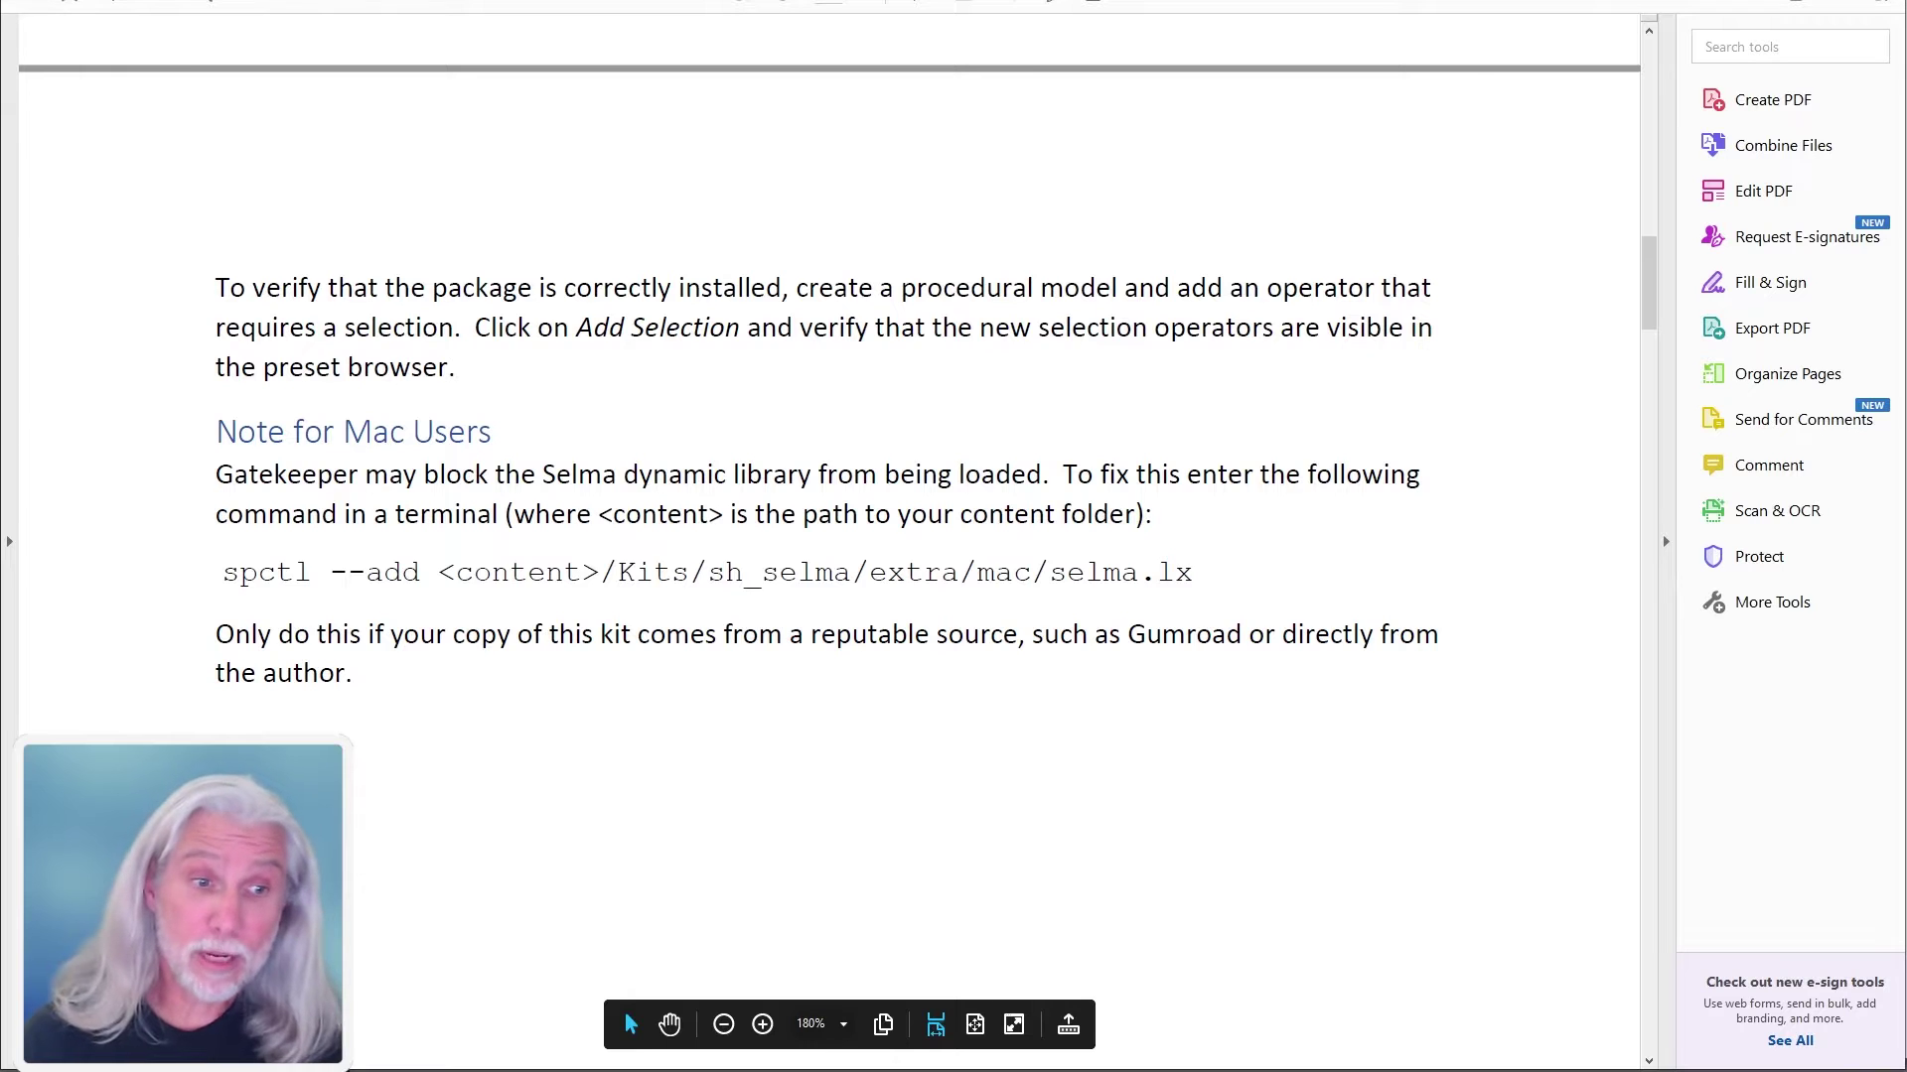
# Switch to the SelmaTestFiles folder, highlight all the .lxo test files, clear the selection, and minimise the folder to reveal MODO
pyautogui.hotkey('alt', 'Tab')
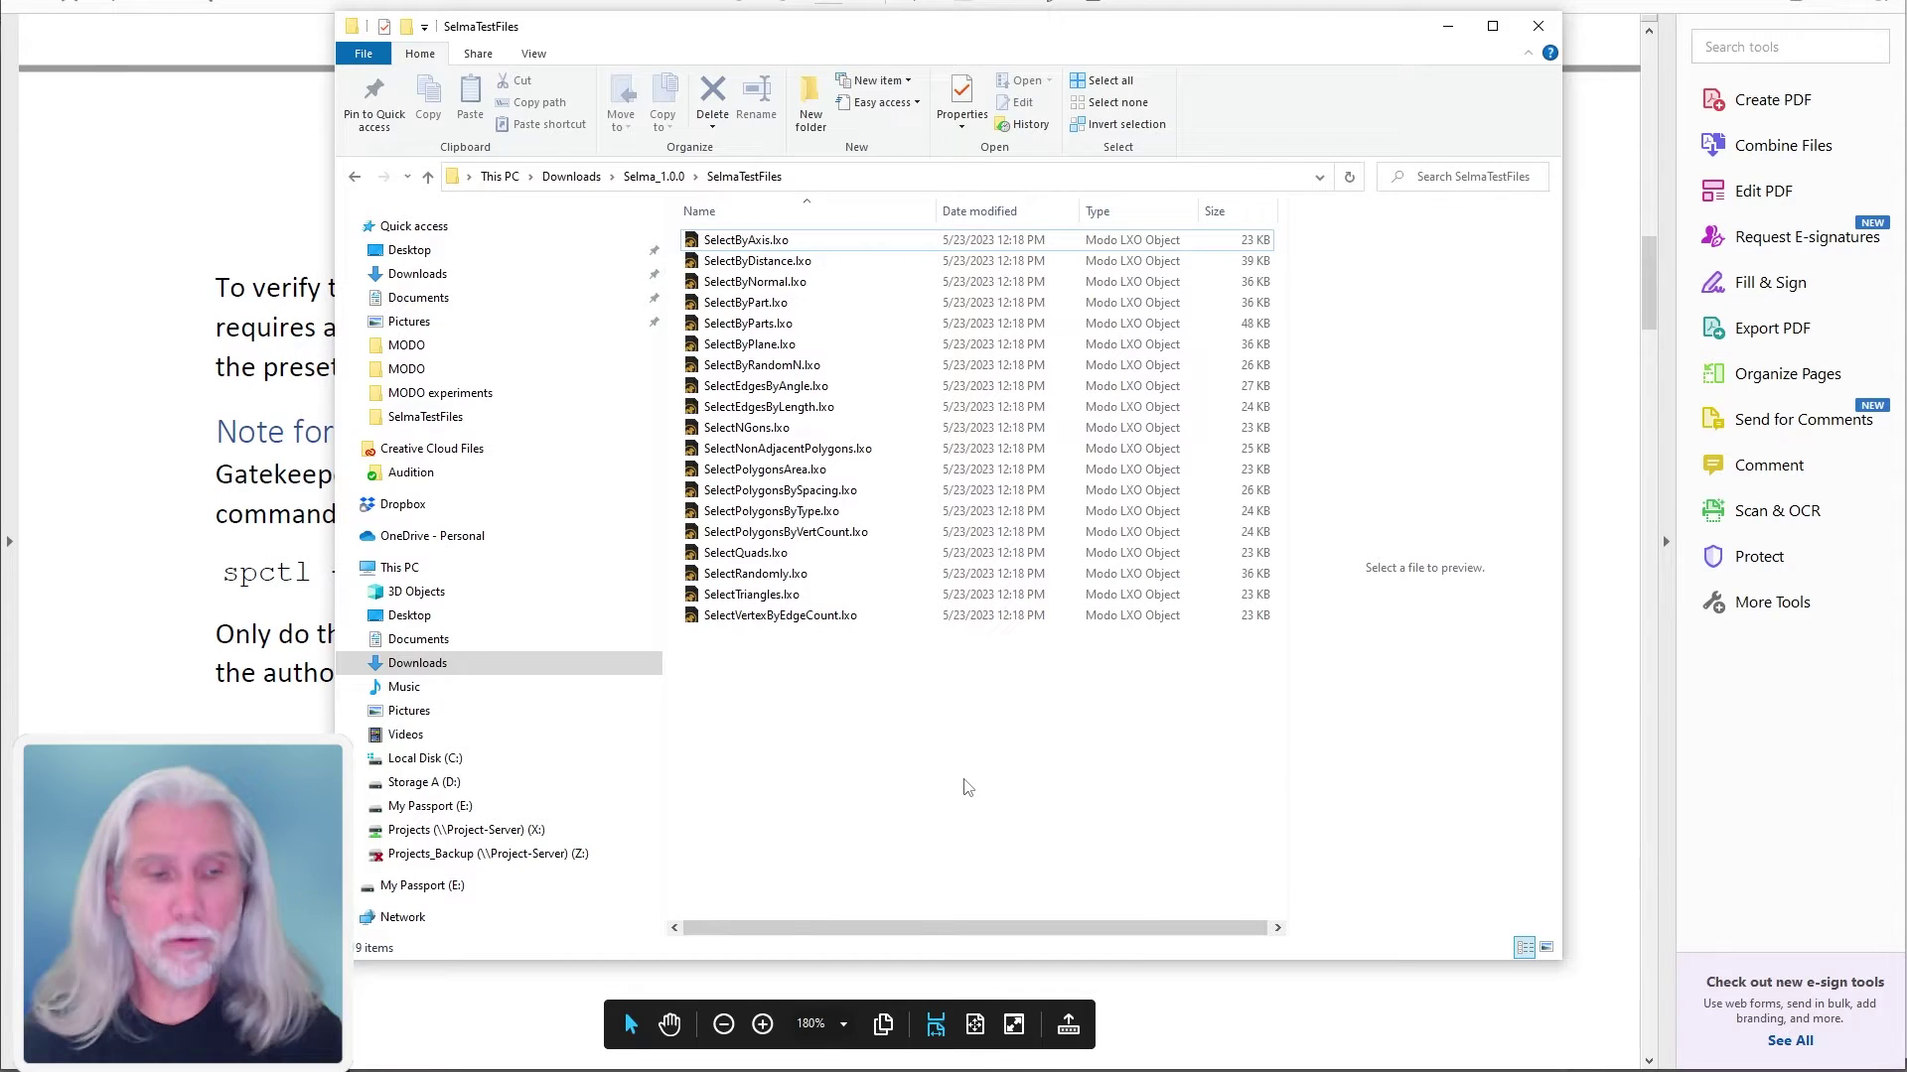
pyautogui.hotkey('ctrl', 'a')
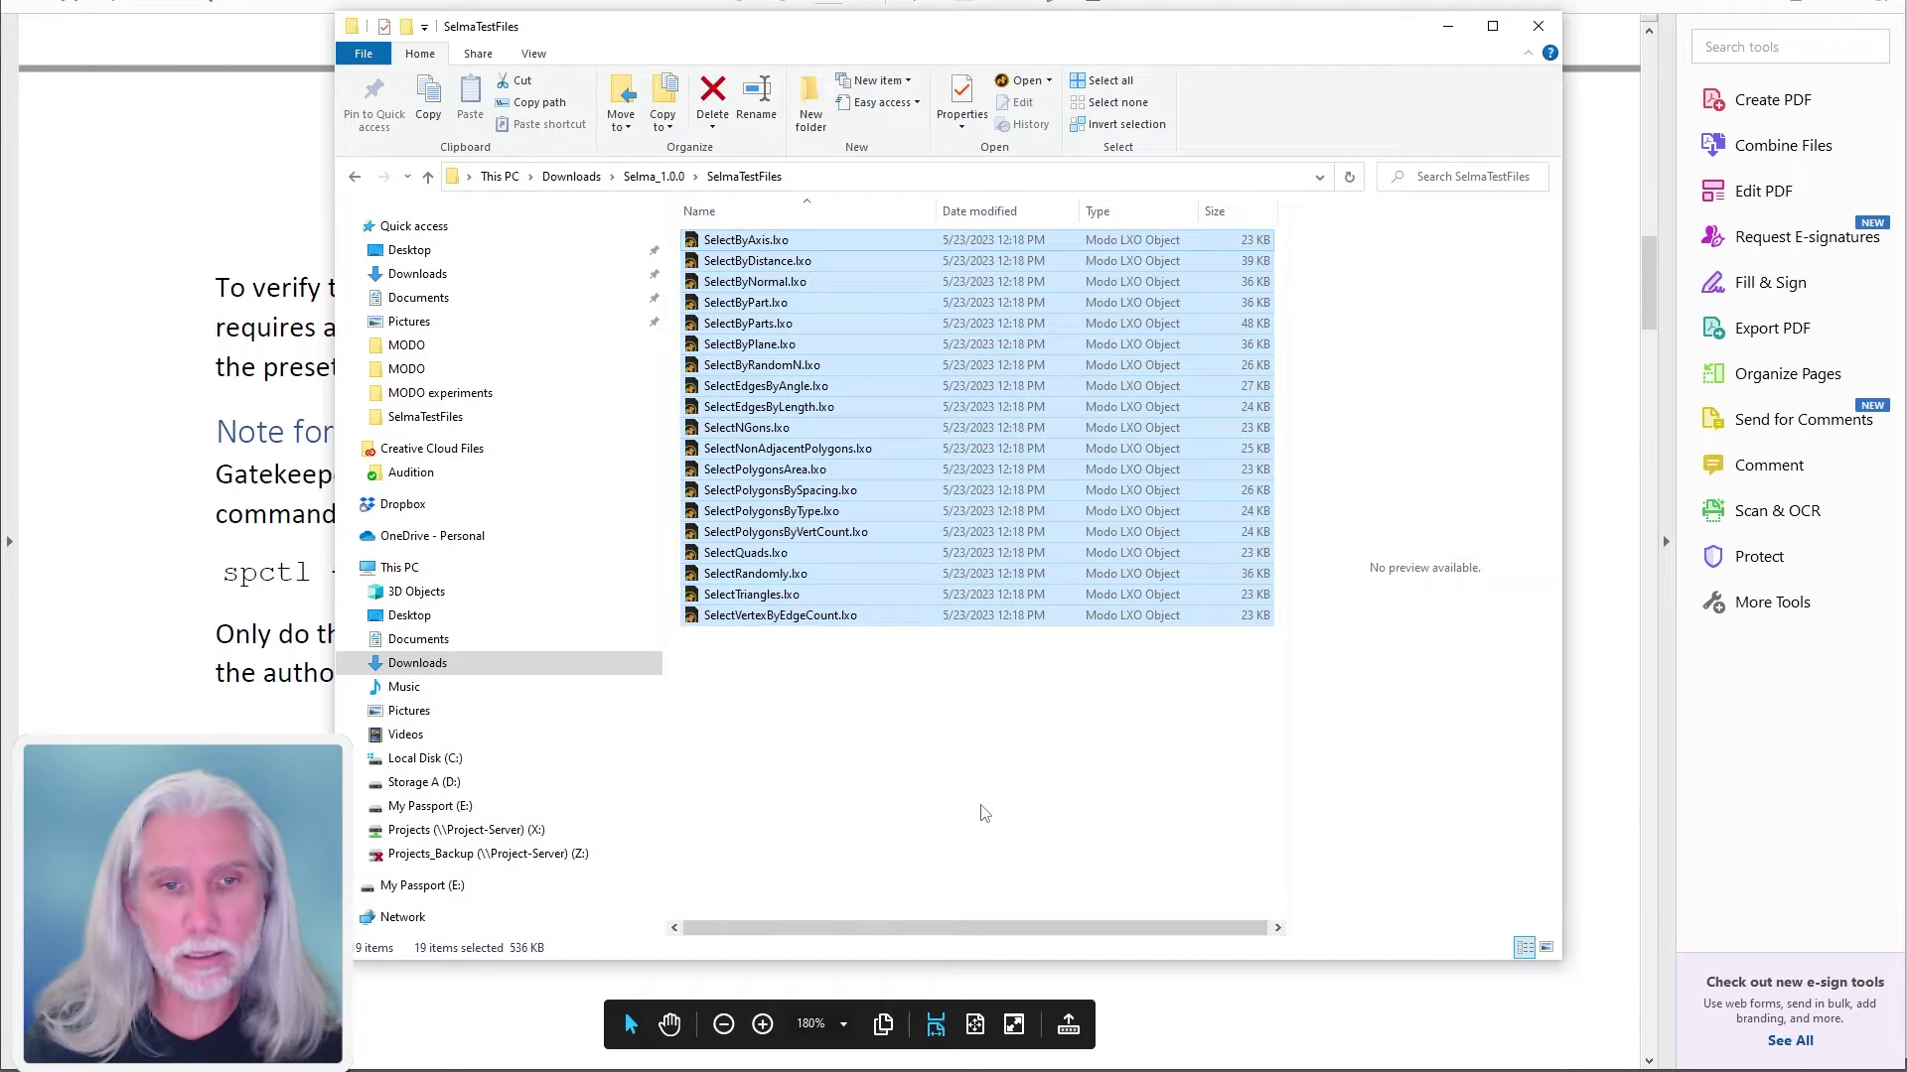
pyautogui.click(1042, 747)
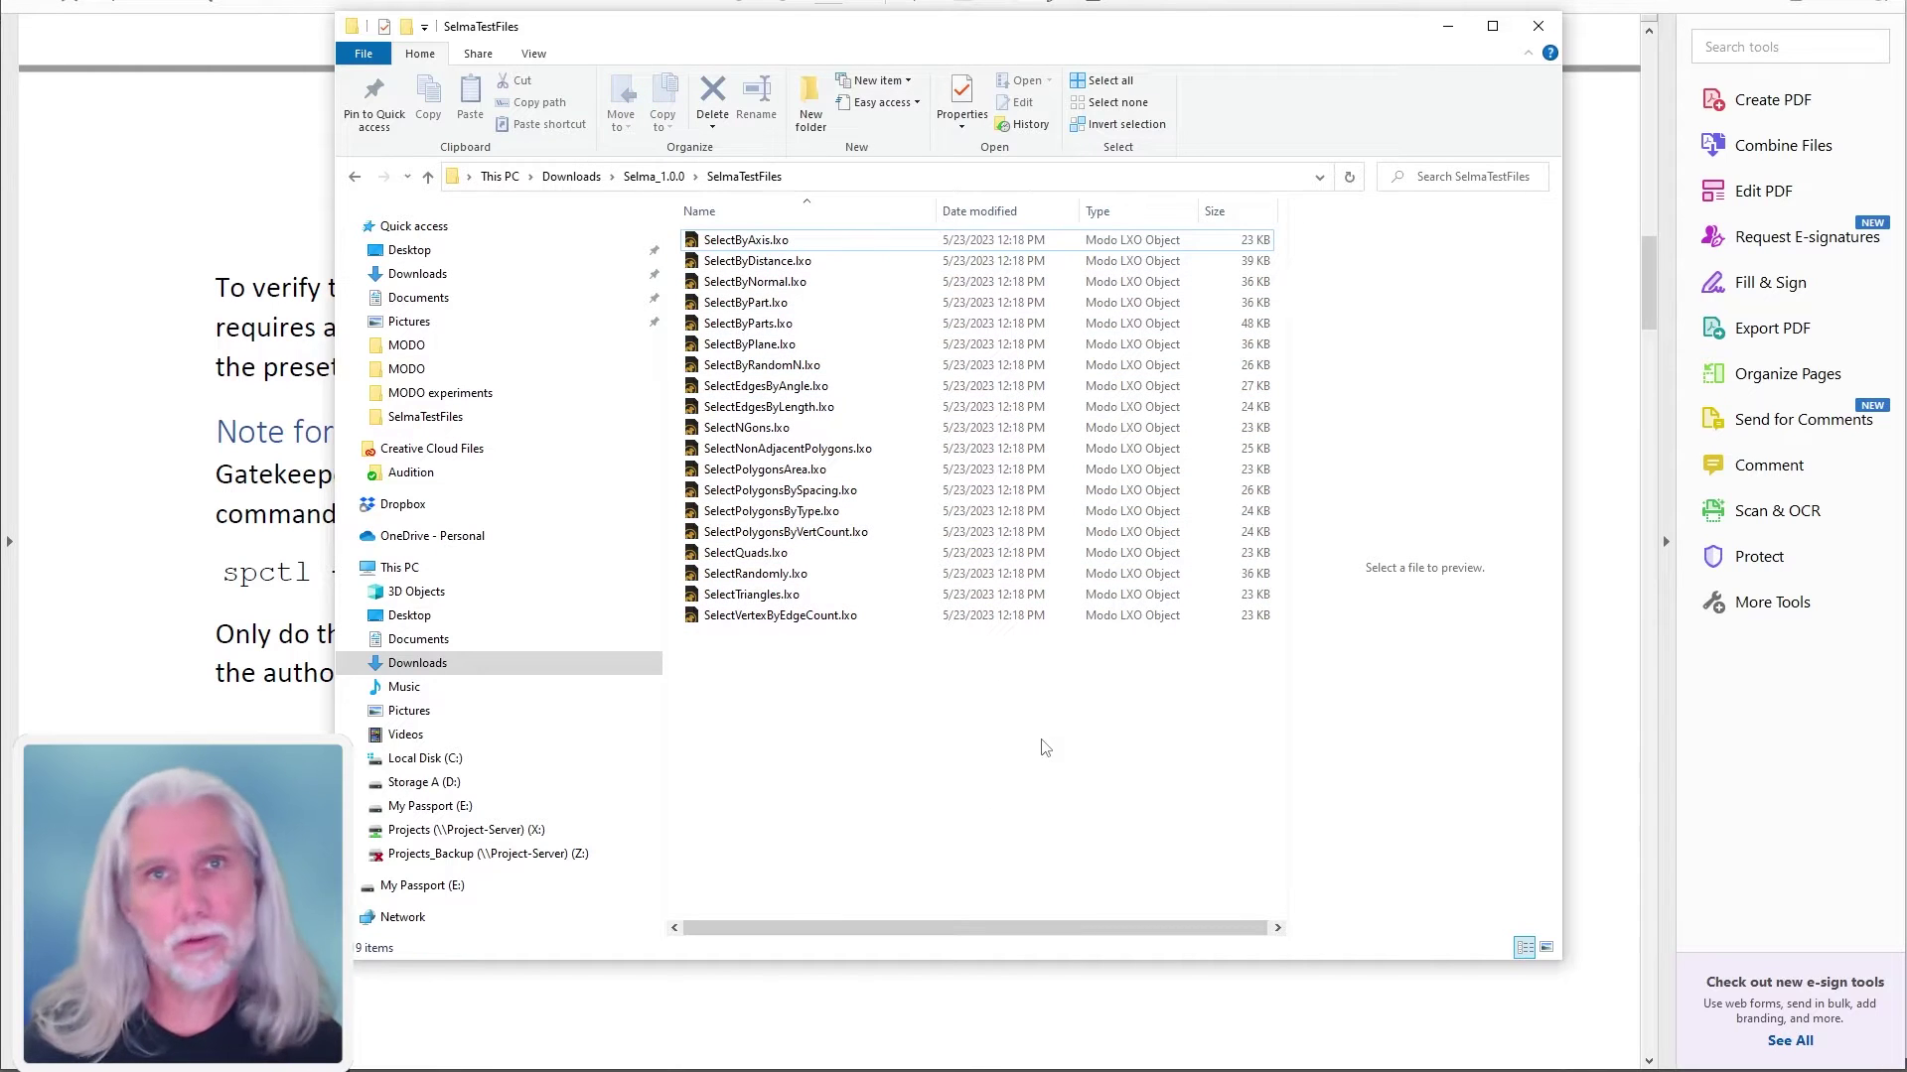
pyautogui.click(1447, 26)
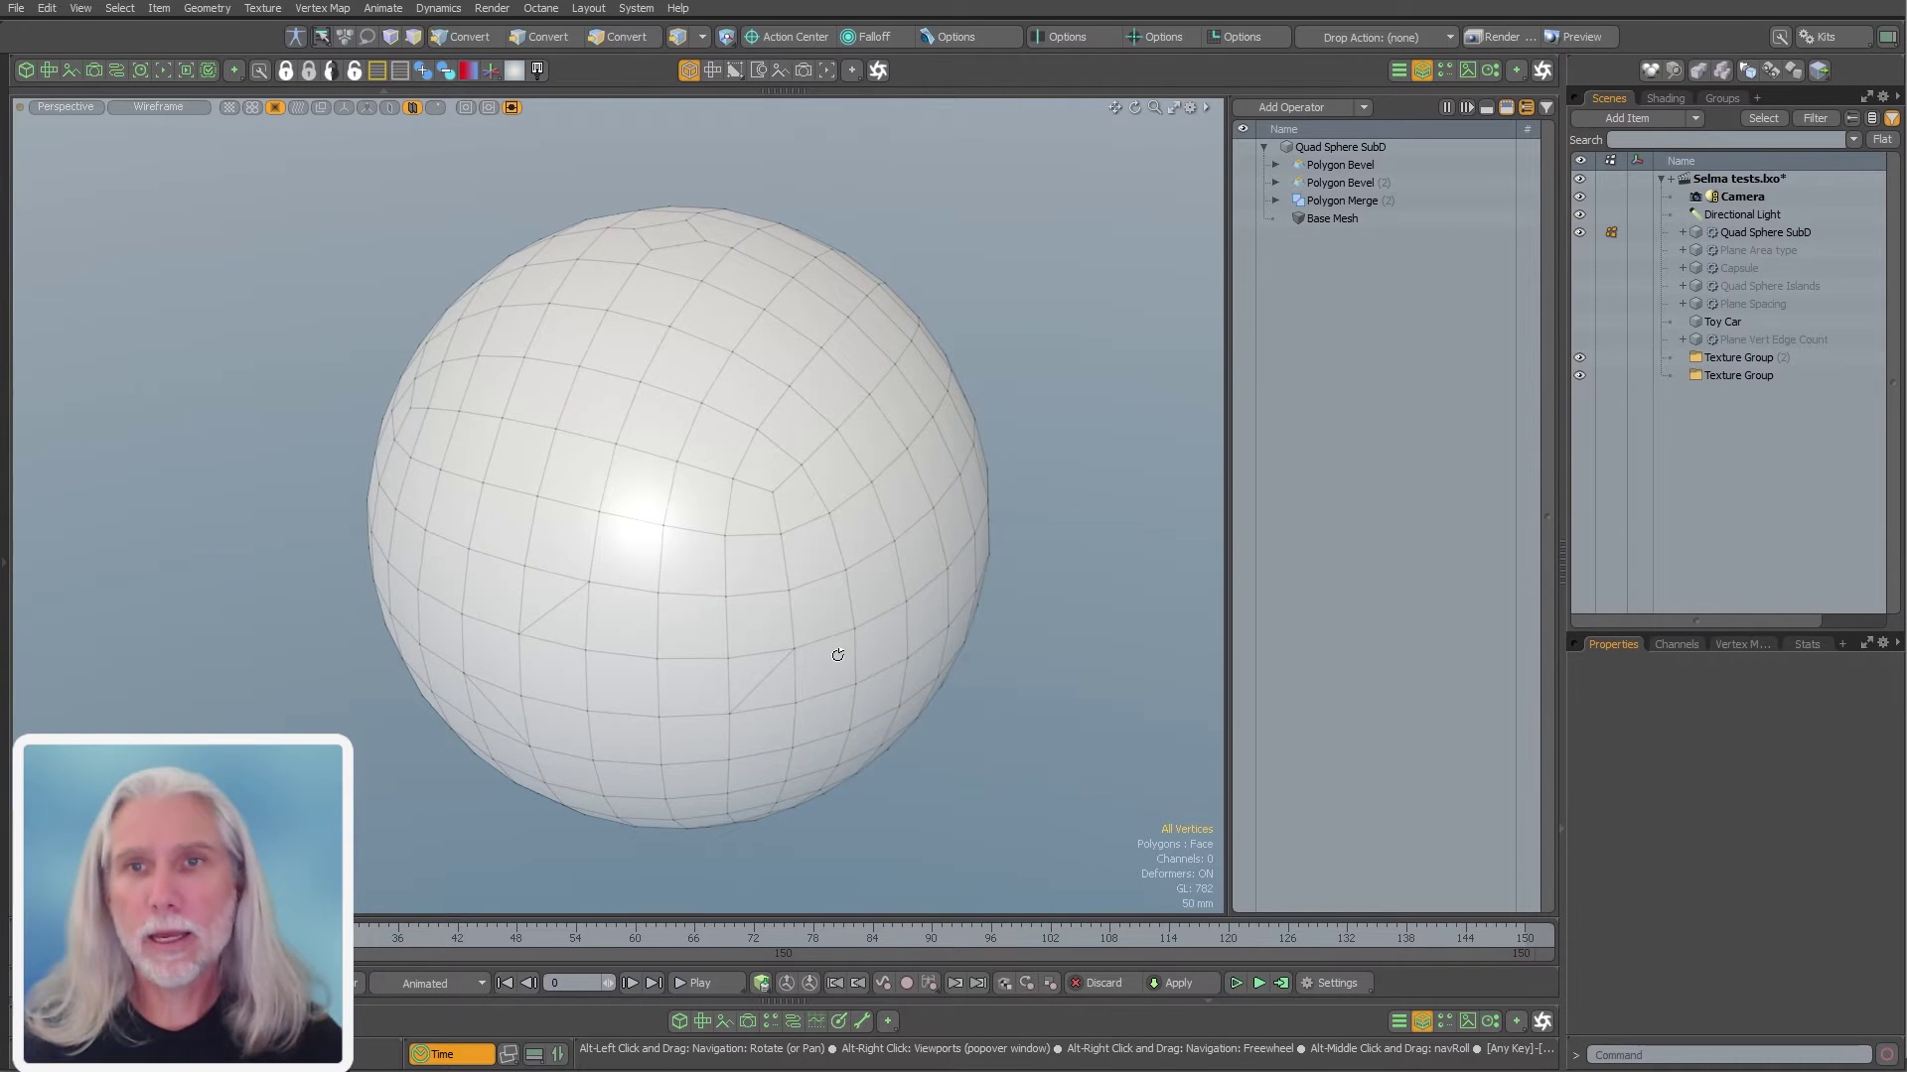
# Expand Polygon Merge's selection in the mesh operator stack, pause operator updates, and open the presets for adding a selection
pyautogui.click(1275, 201)
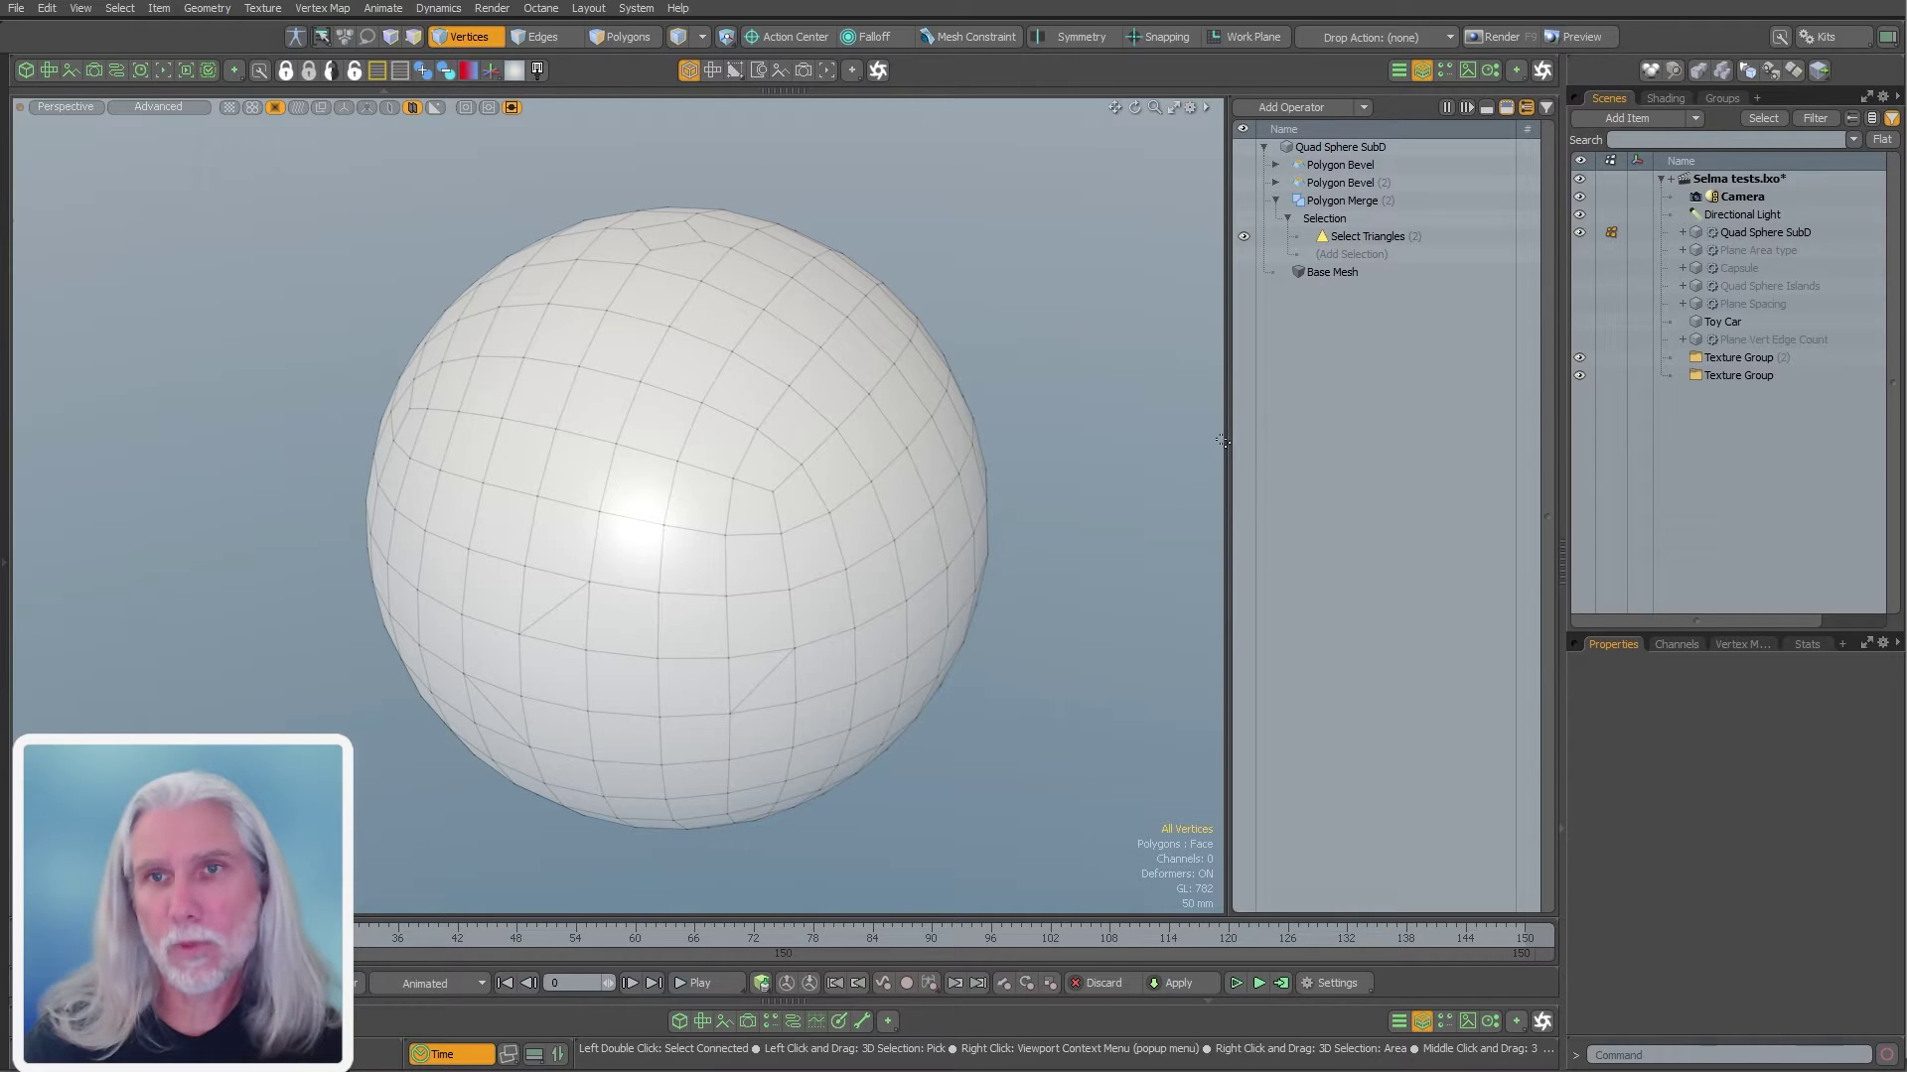
pyautogui.click(1446, 107)
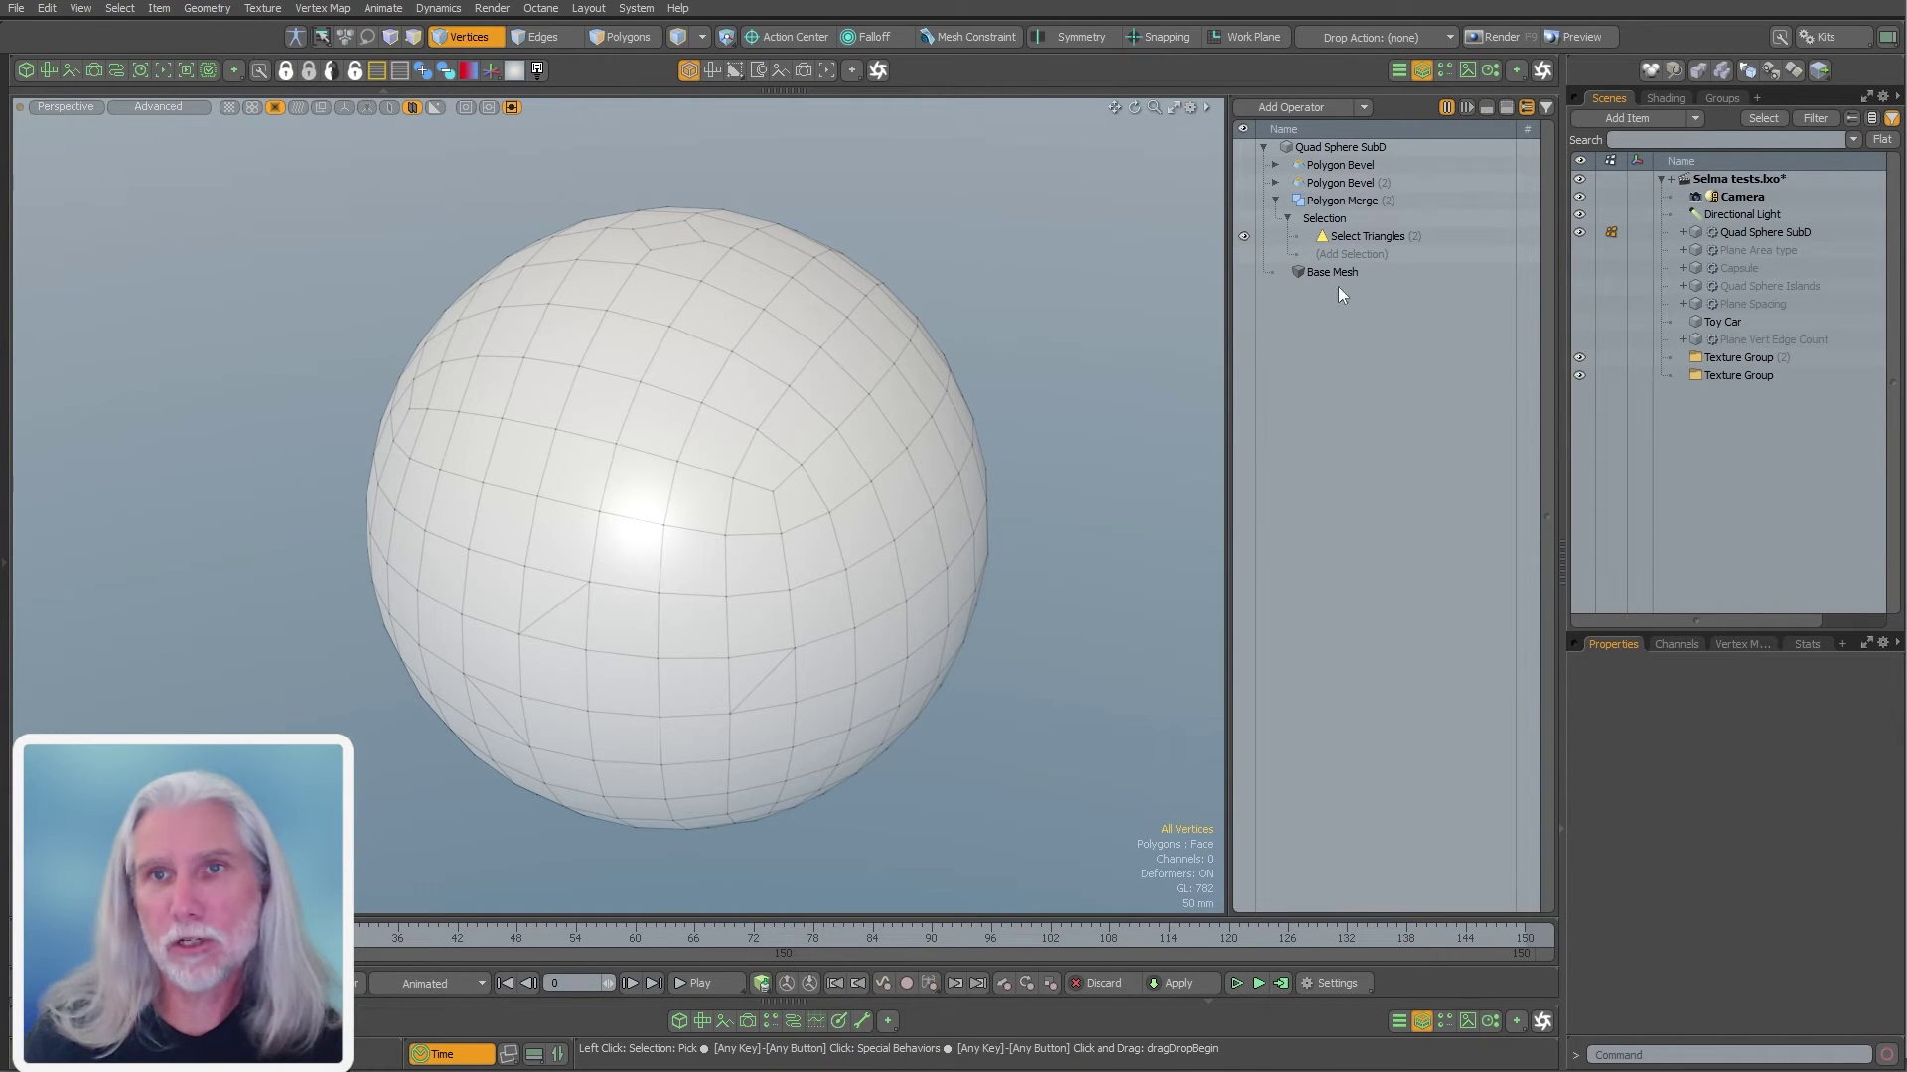
pyautogui.click(1357, 253)
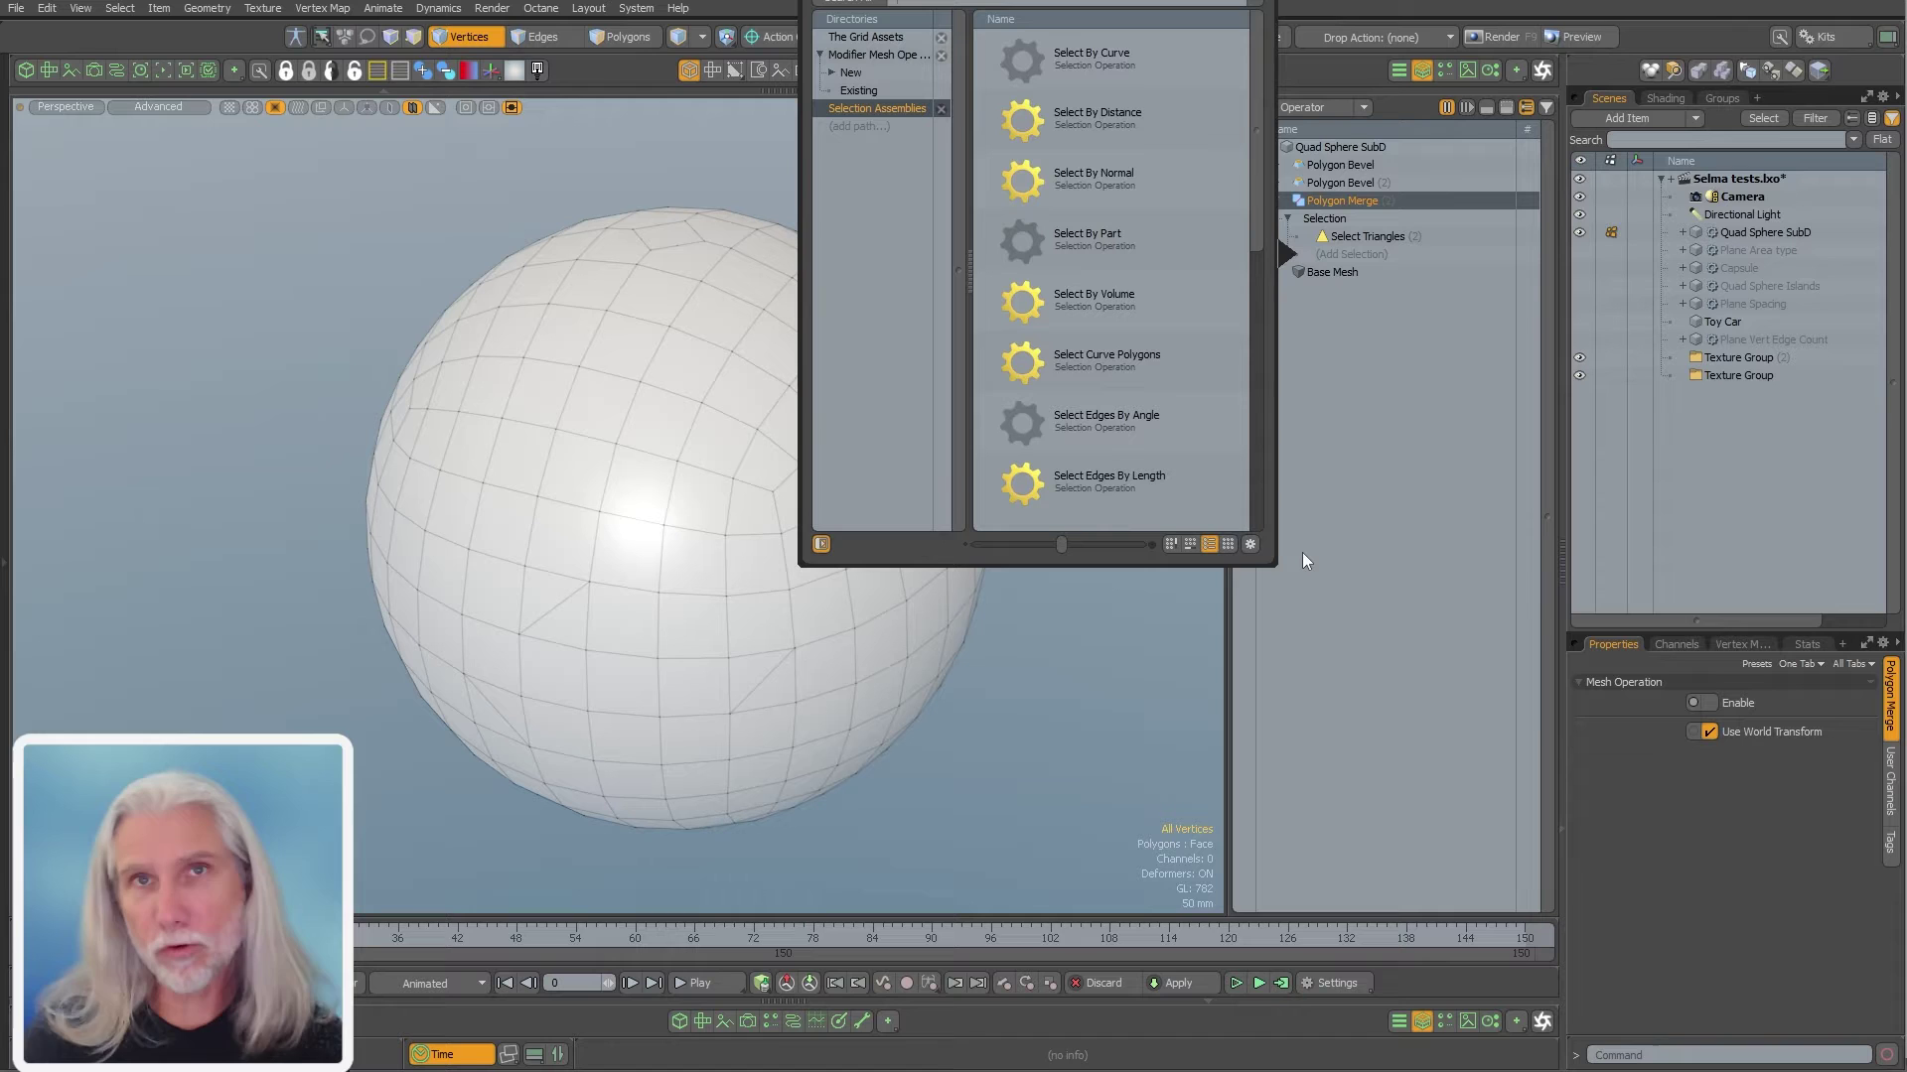
# Compare the Existing selection operators with the Selection Assemblies presets, including Select Edges By Angle, Select Curve Polygons, Select By Volume and Select By Part
pyautogui.click(856, 90)
pyautogui.moveTo(1259, 91); pyautogui.dragTo(1204, 161)
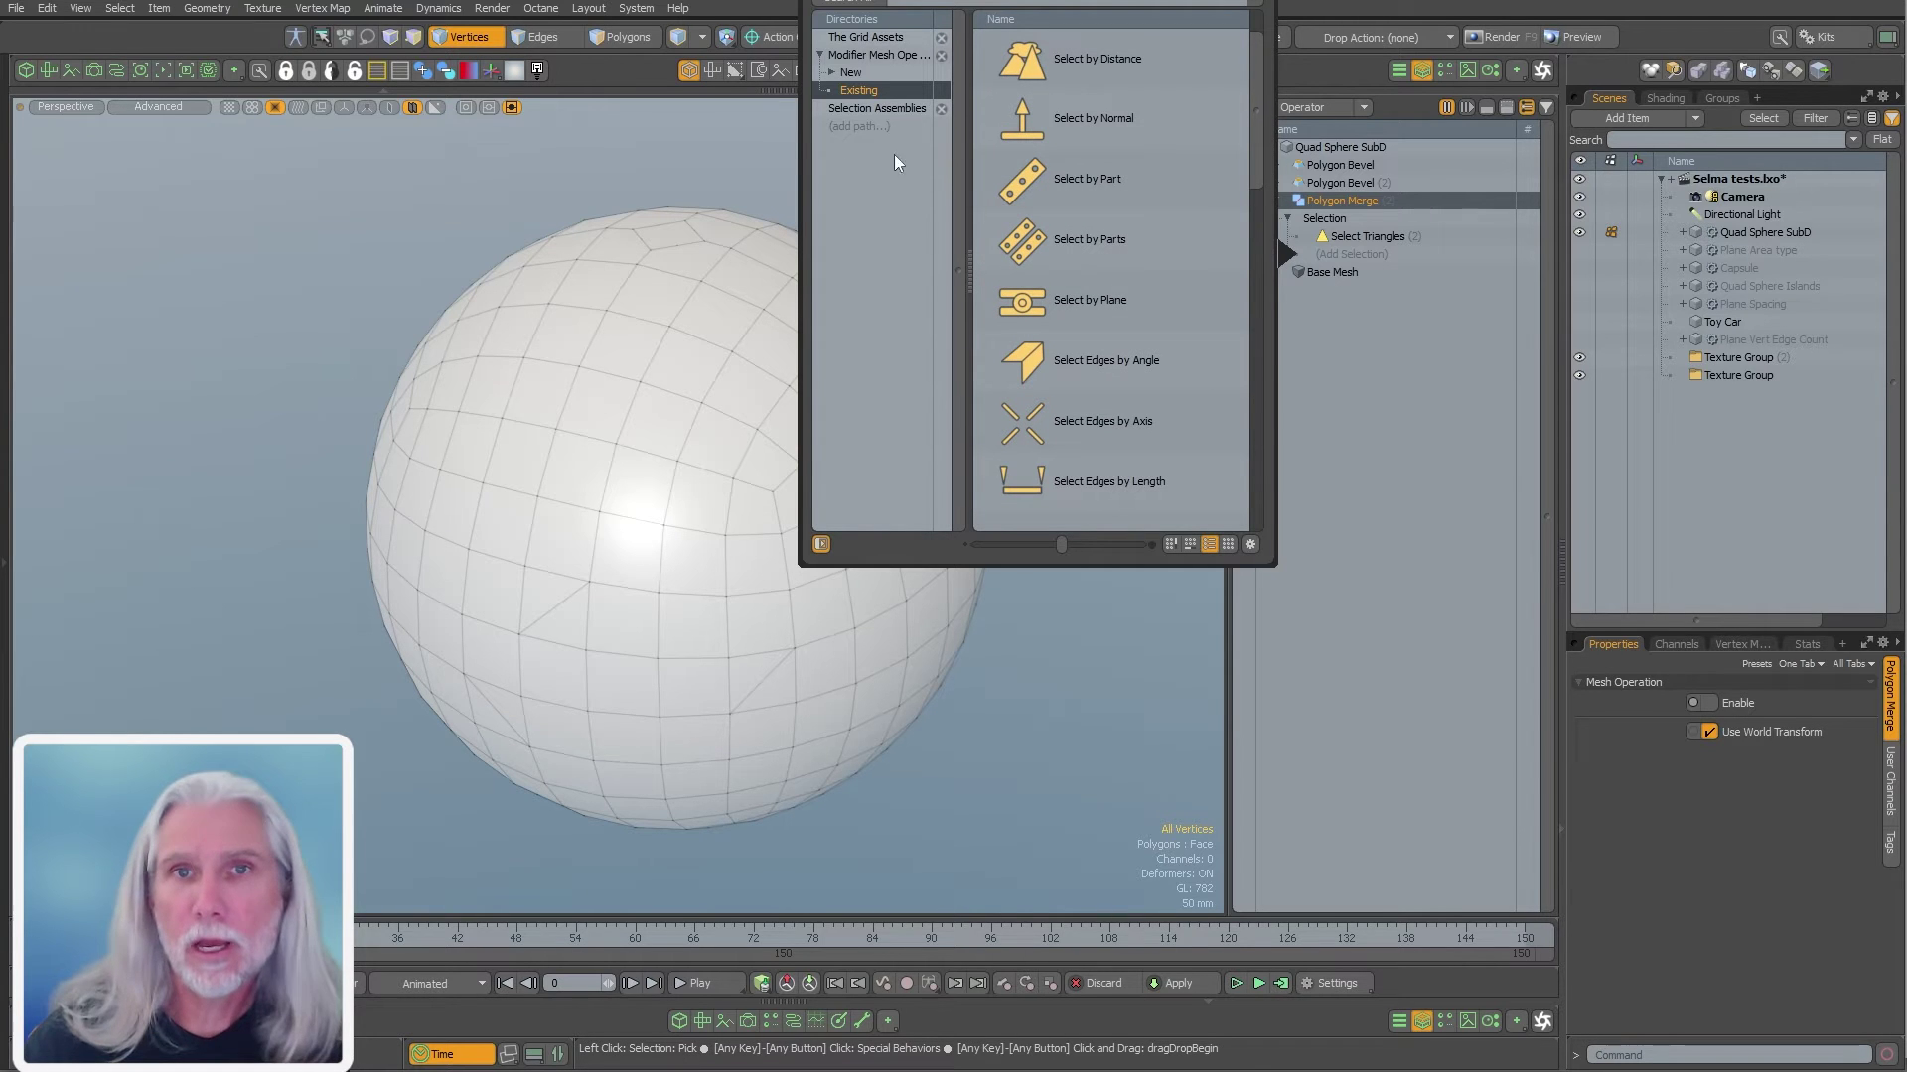
pyautogui.click(862, 109)
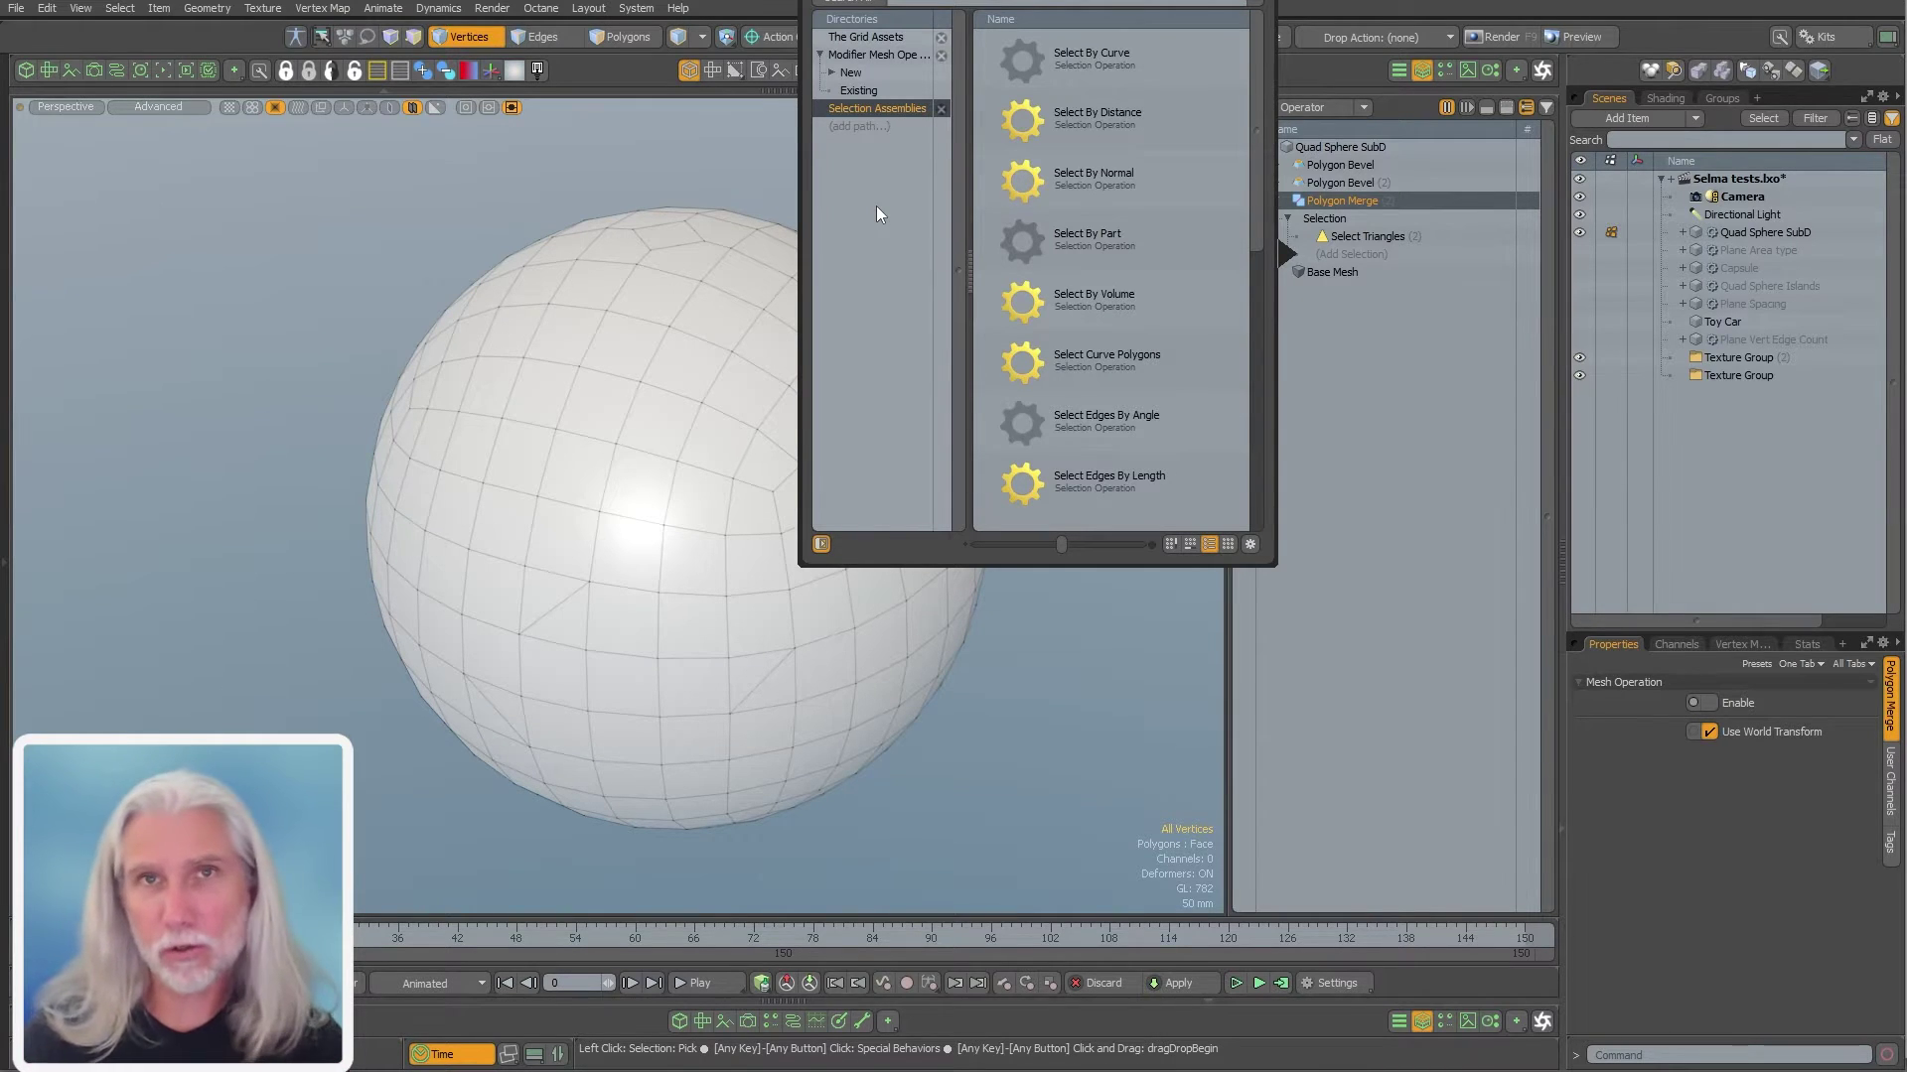
pyautogui.click(1118, 360)
pyautogui.click(1092, 435)
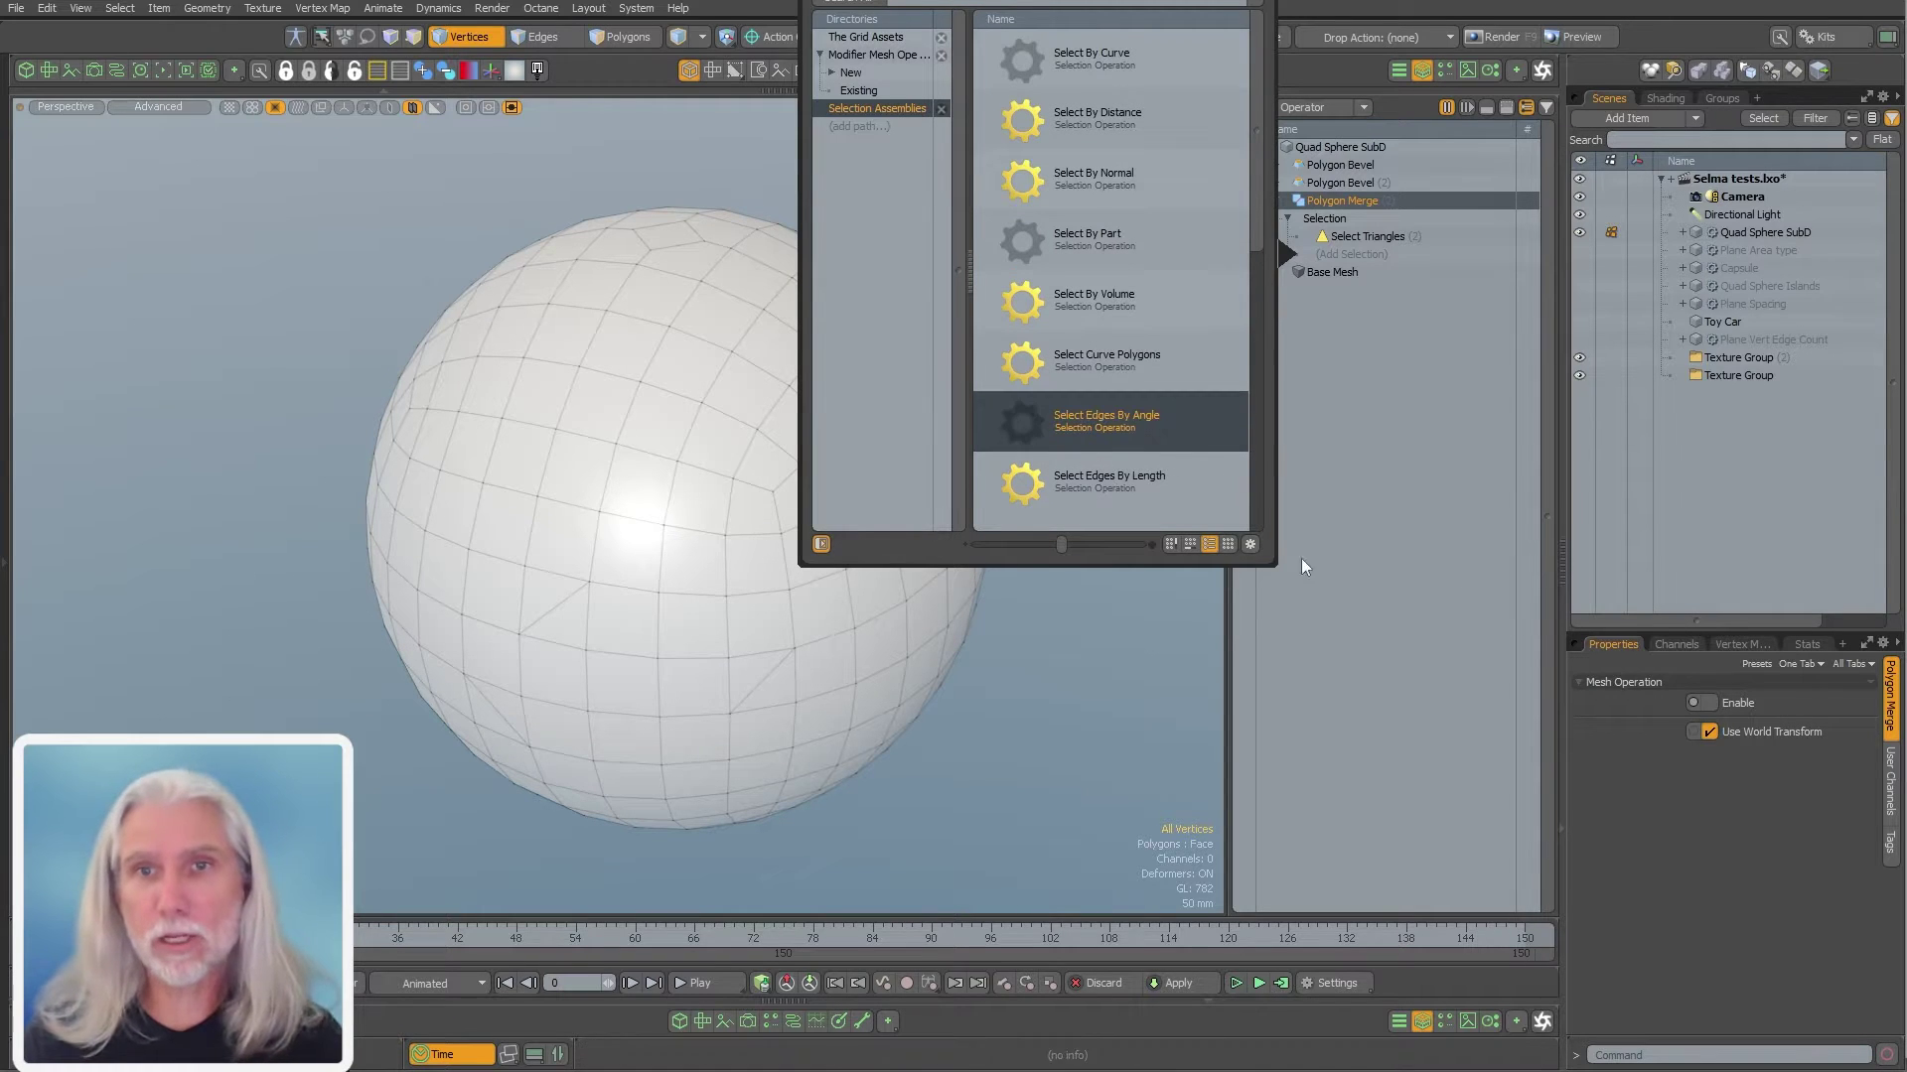
pyautogui.click(1099, 367)
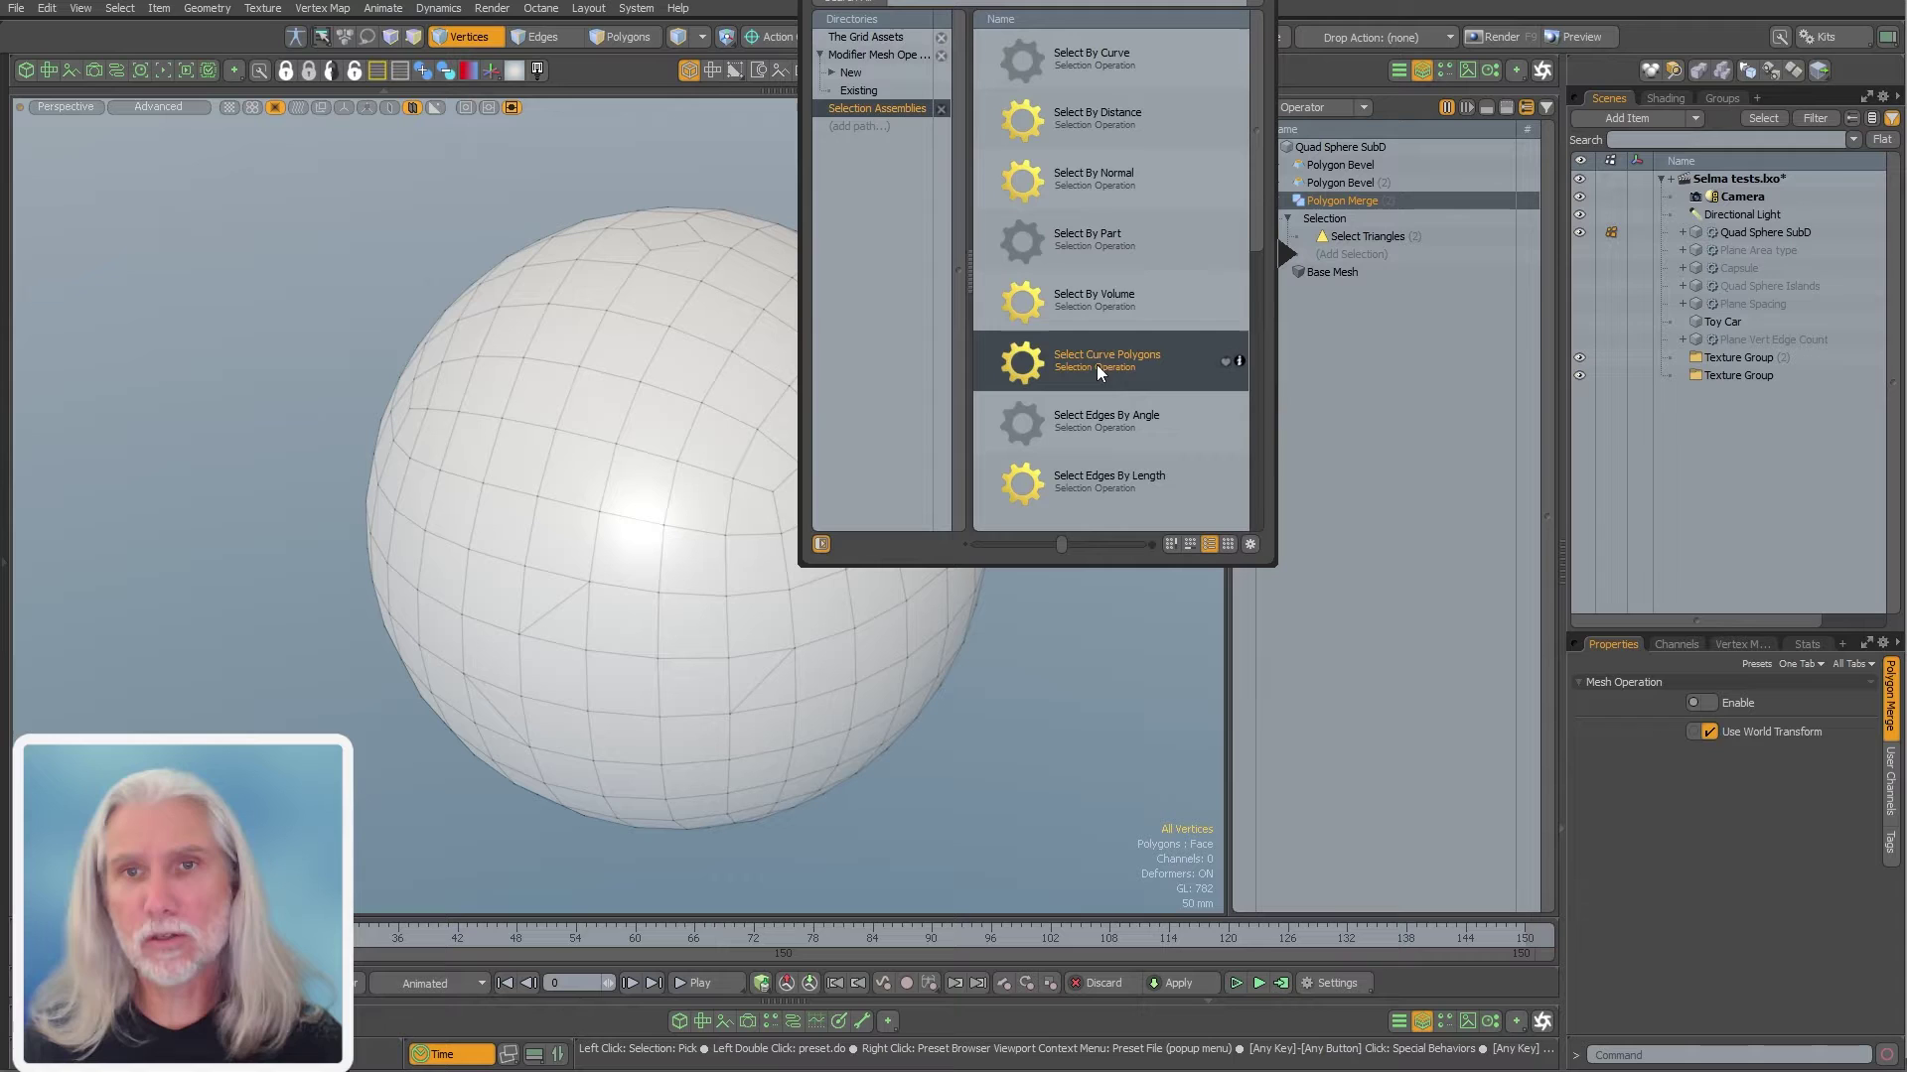
pyautogui.click(1101, 305)
pyautogui.click(1102, 250)
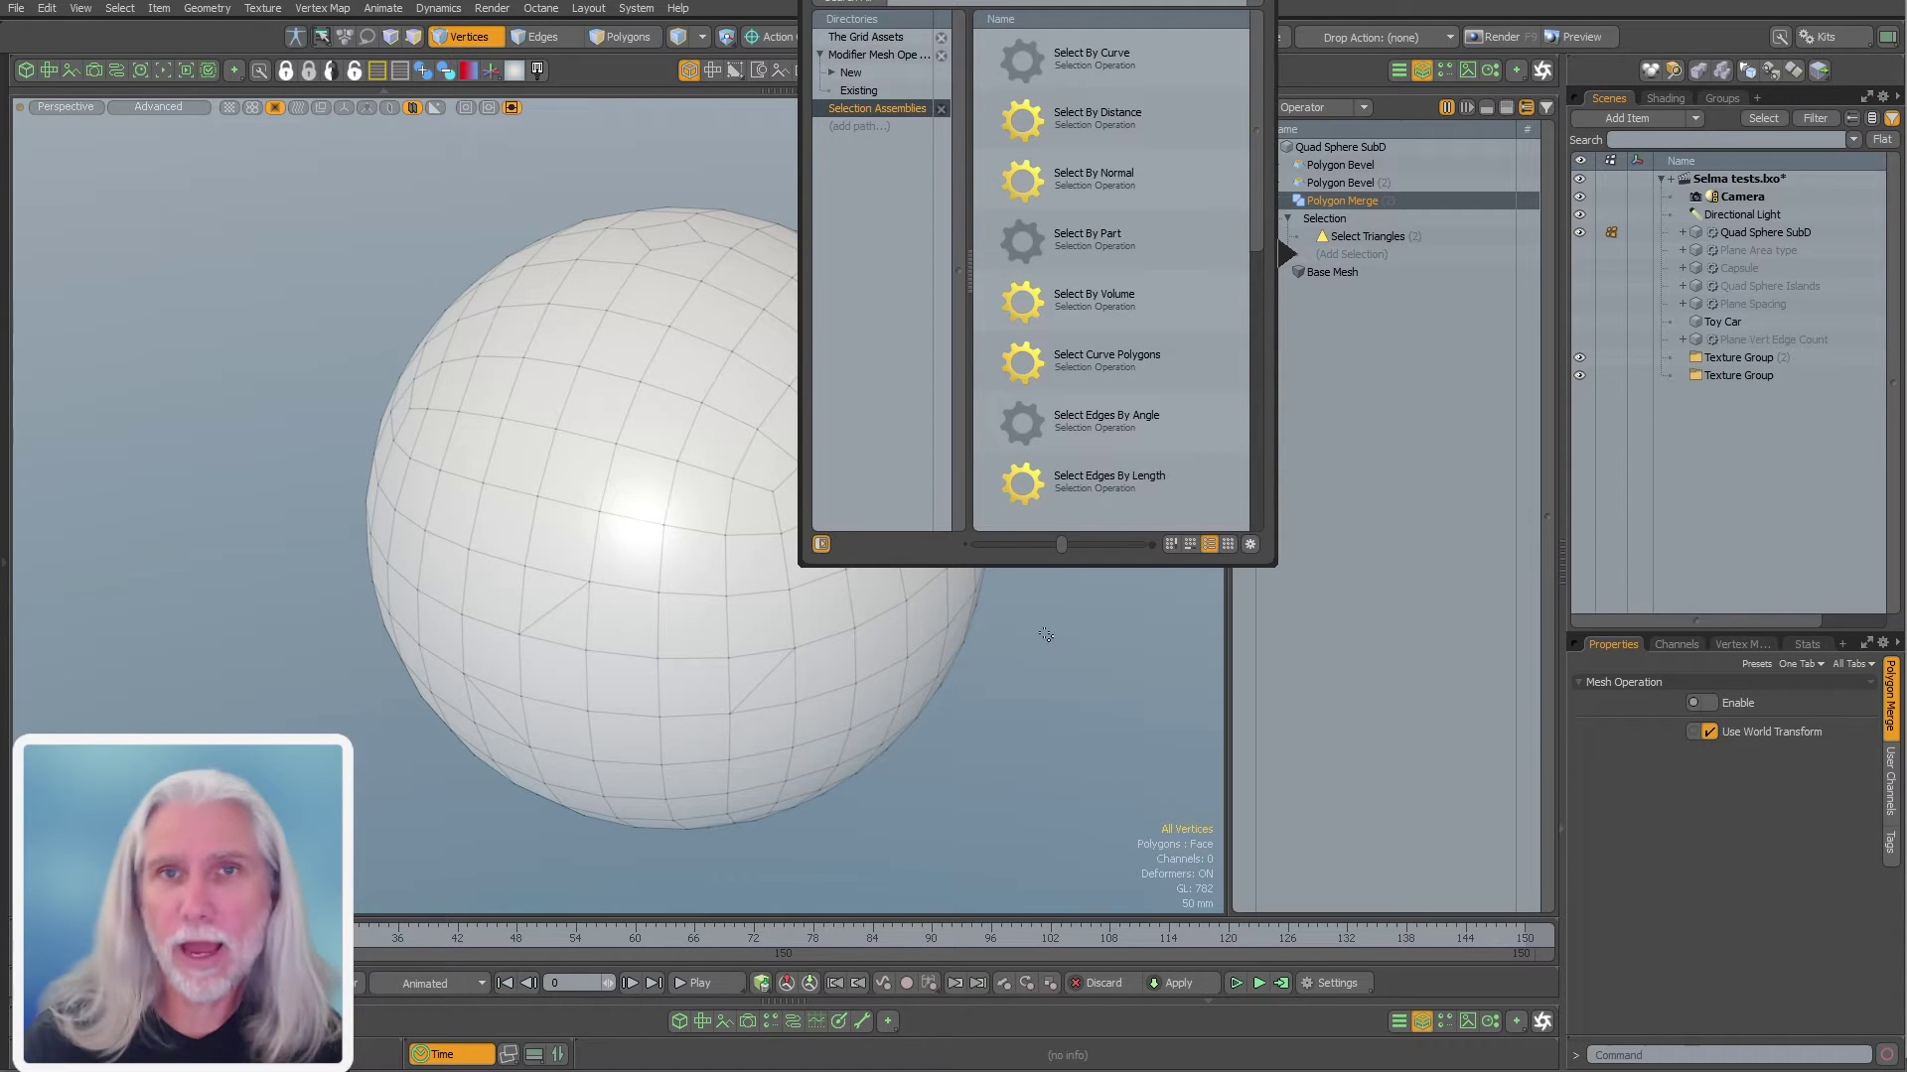
# Review the Existing selection operators from Boundary Edges to Select Polygons by Type, and close the preset browser without adding one
pyautogui.click(852, 91)
pyautogui.moveTo(1256, 135)
pyautogui.mouseDown()
pyautogui.moveTo(1255, 199)
pyautogui.moveTo(1253, 117)
pyautogui.mouseUp()
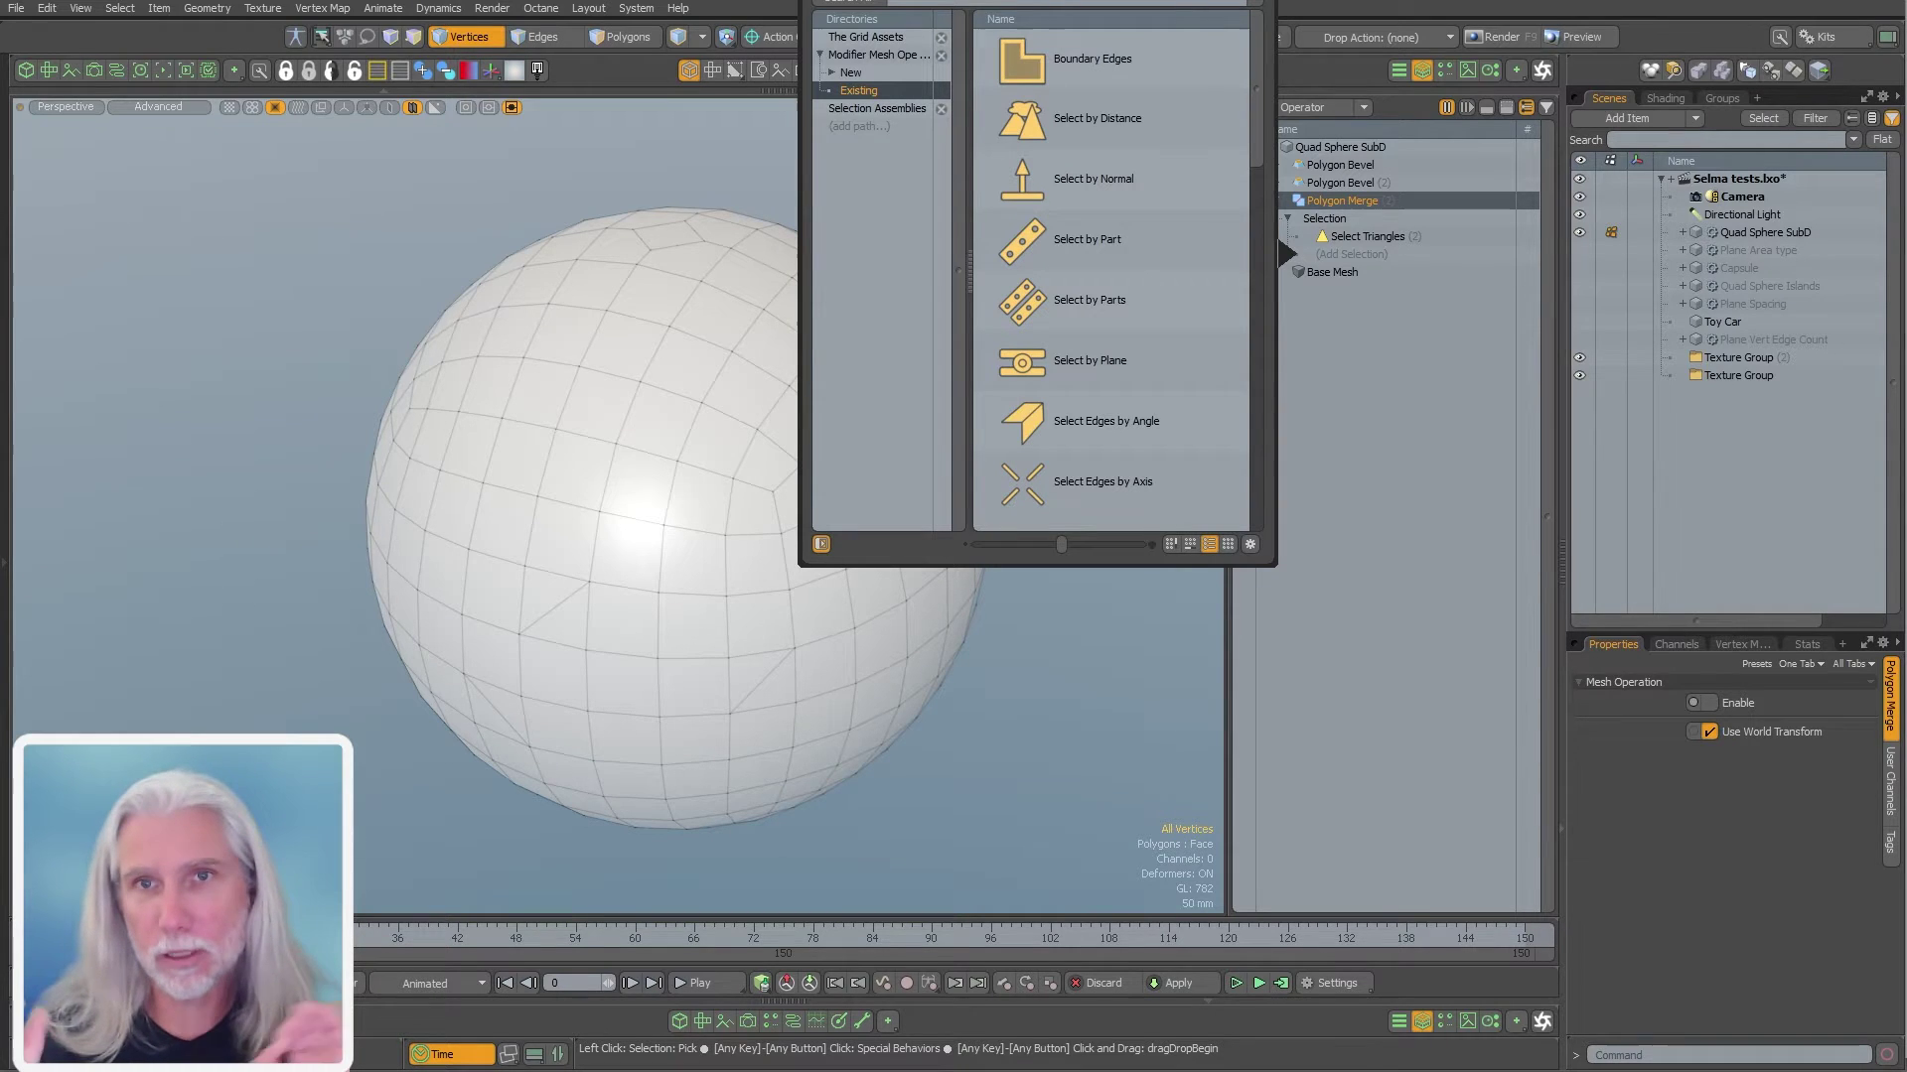
pyautogui.moveTo(1249, 136); pyautogui.dragTo(1247, 288)
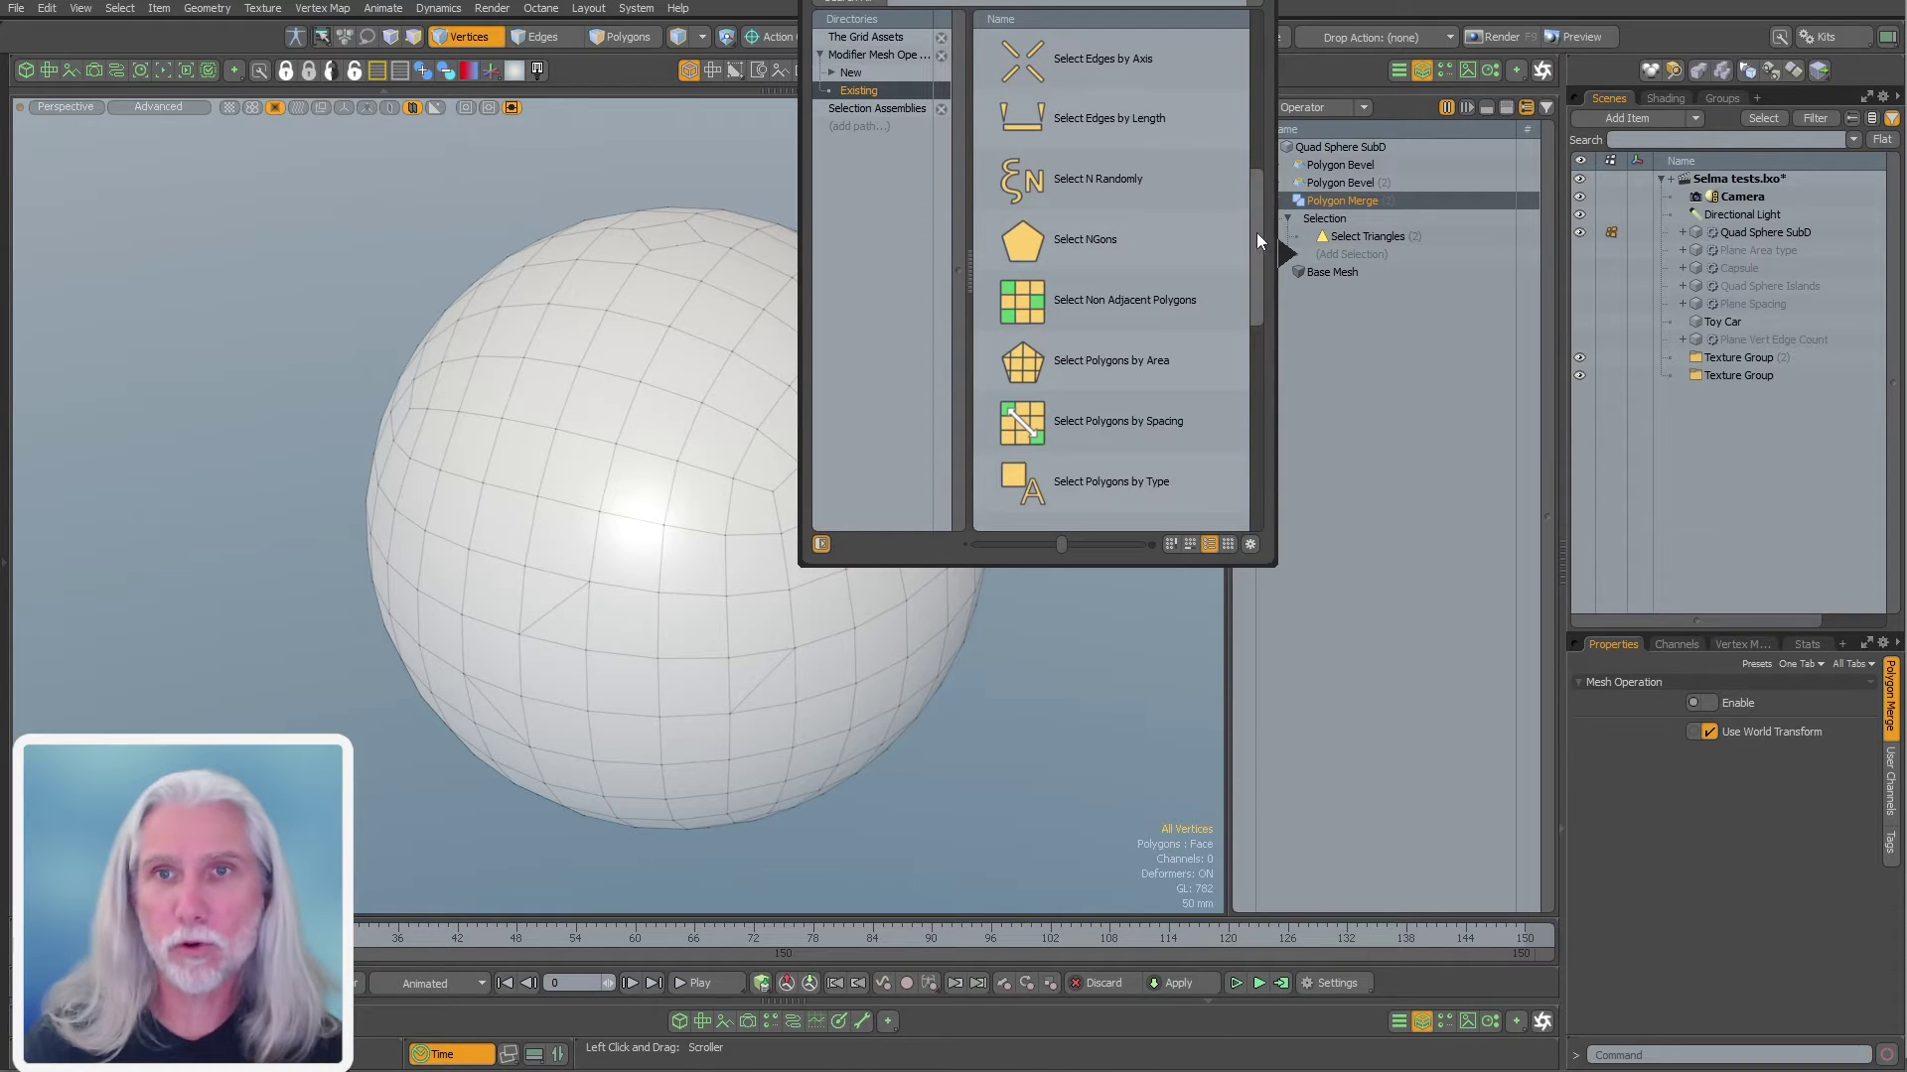
pyautogui.moveTo(1255, 232); pyautogui.dragTo(1257, 165)
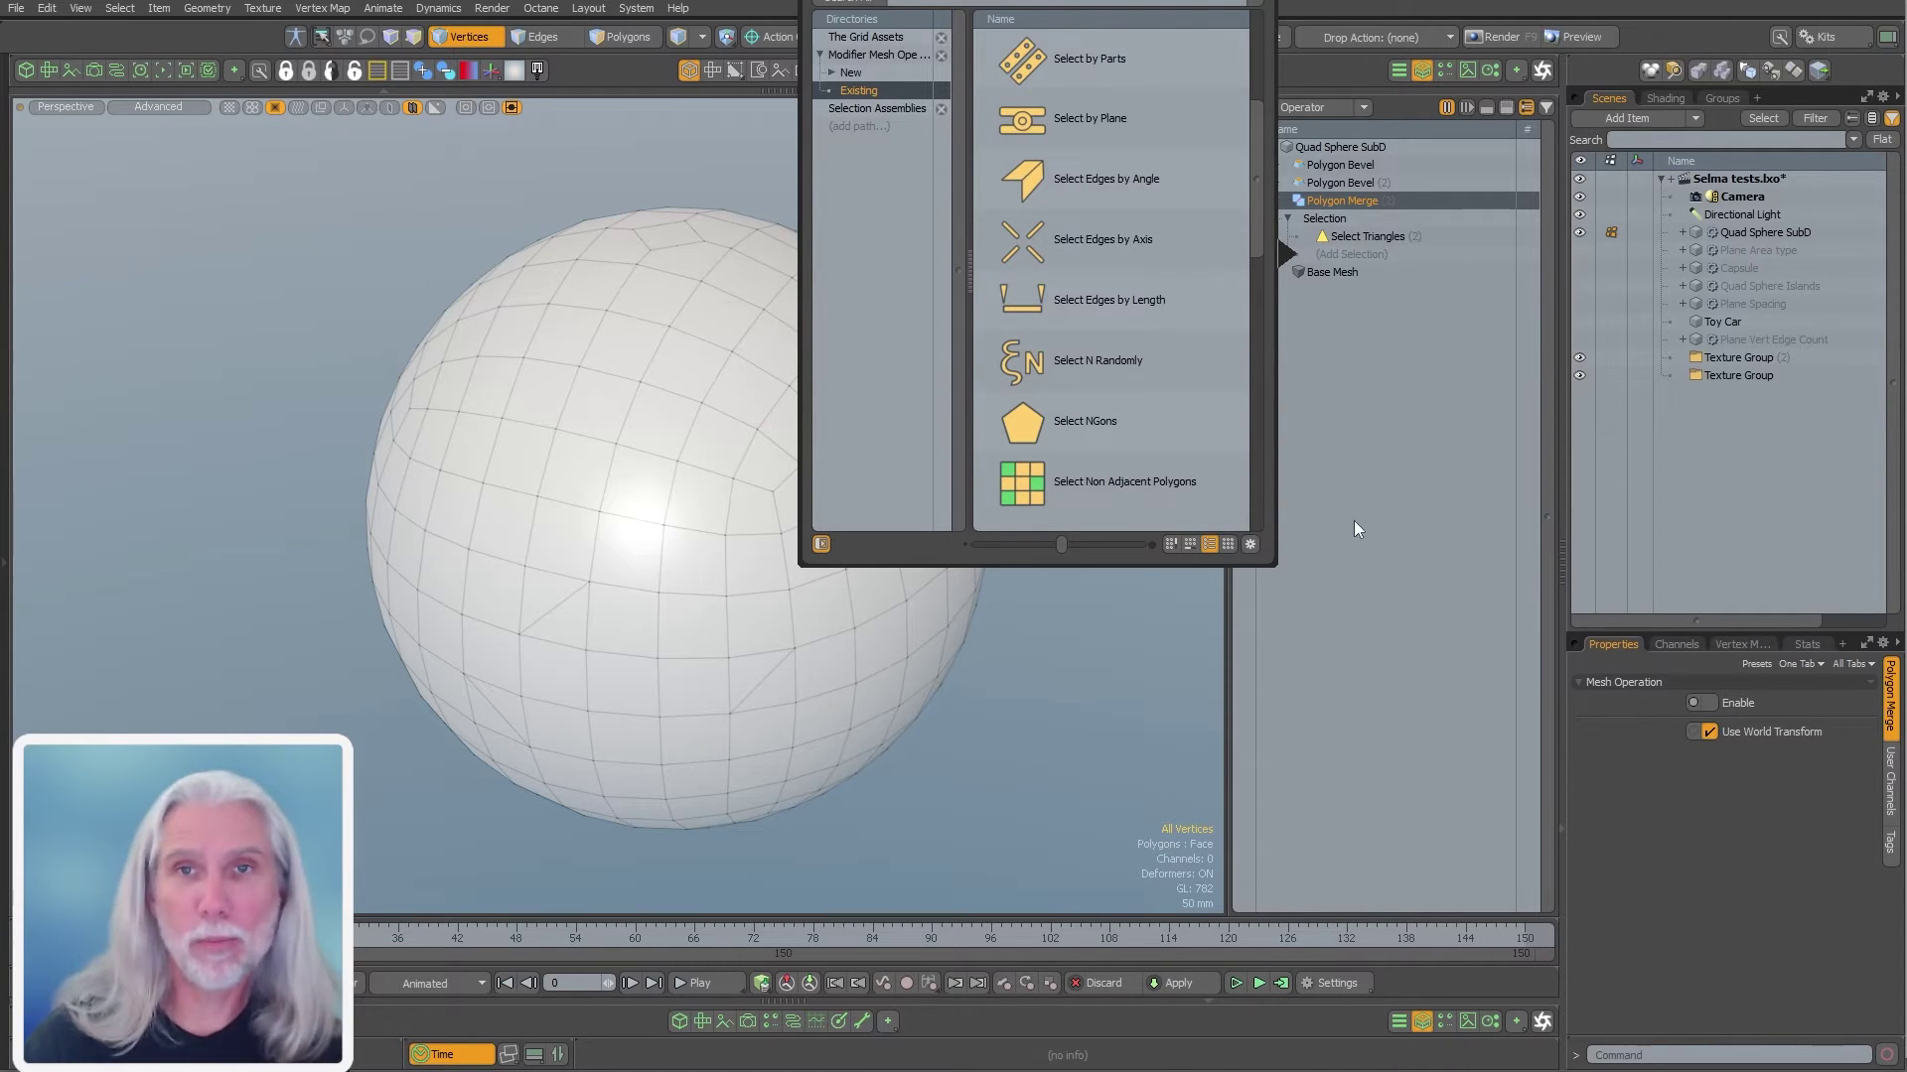
pyautogui.click(1422, 556)
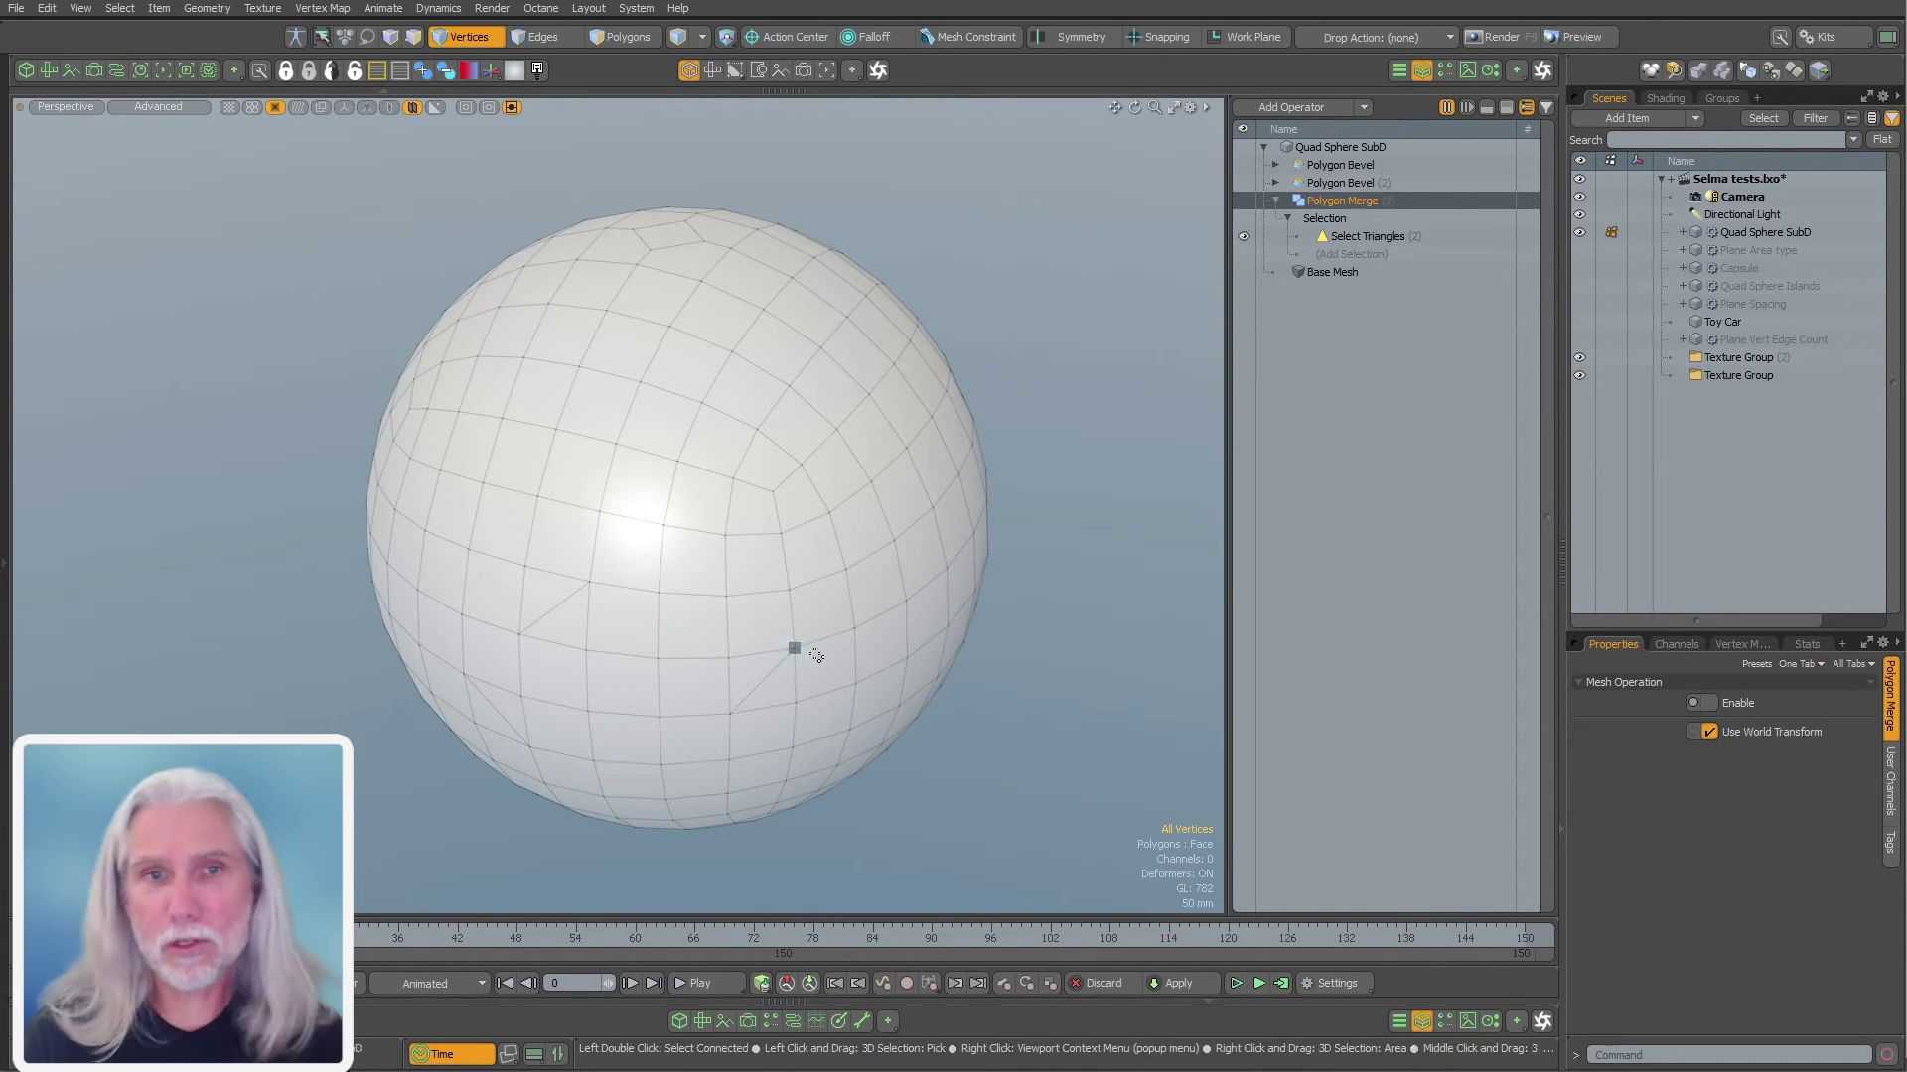
# Select the Quad Sphere SubD item, inspect its triangles by picking them individually in polygon mode, and clear the polygon selection
pyautogui.press('5')
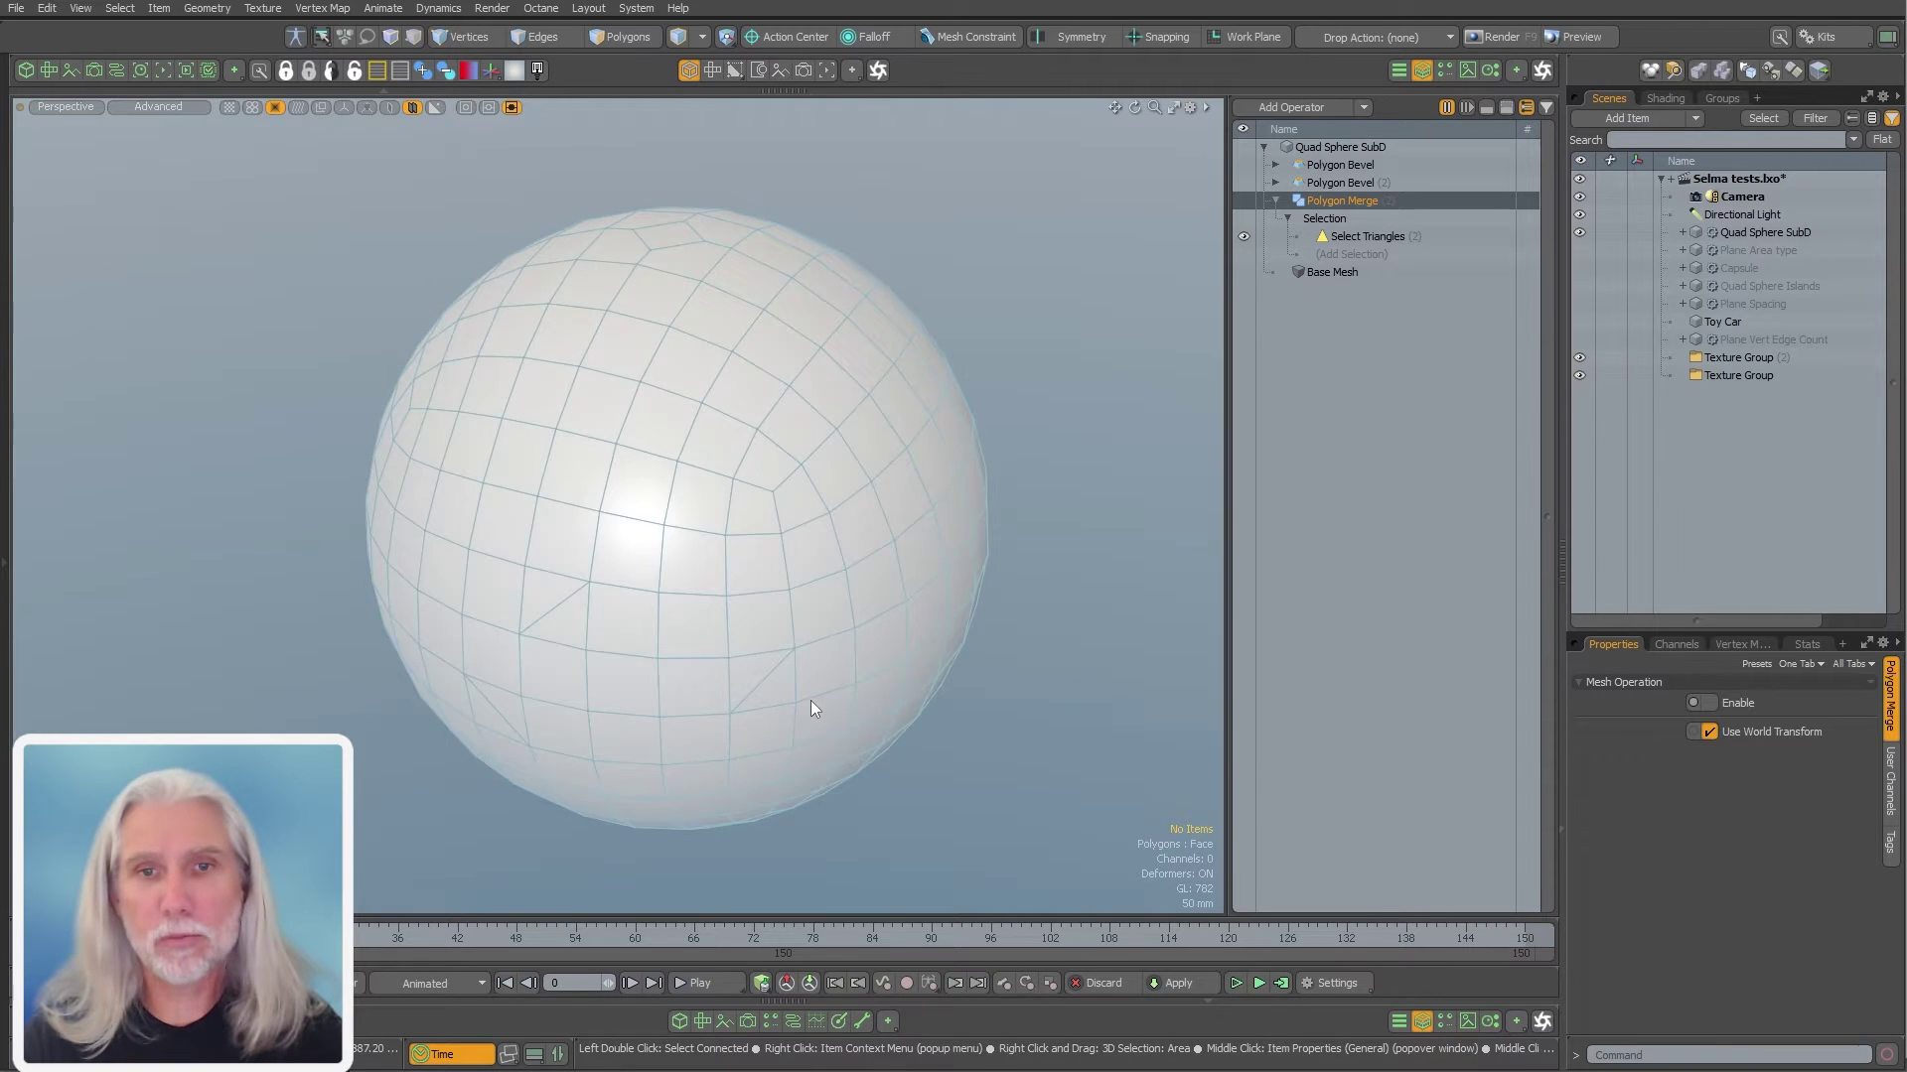
pyautogui.click(792, 714)
pyautogui.press('3')
pyautogui.click(755, 675)
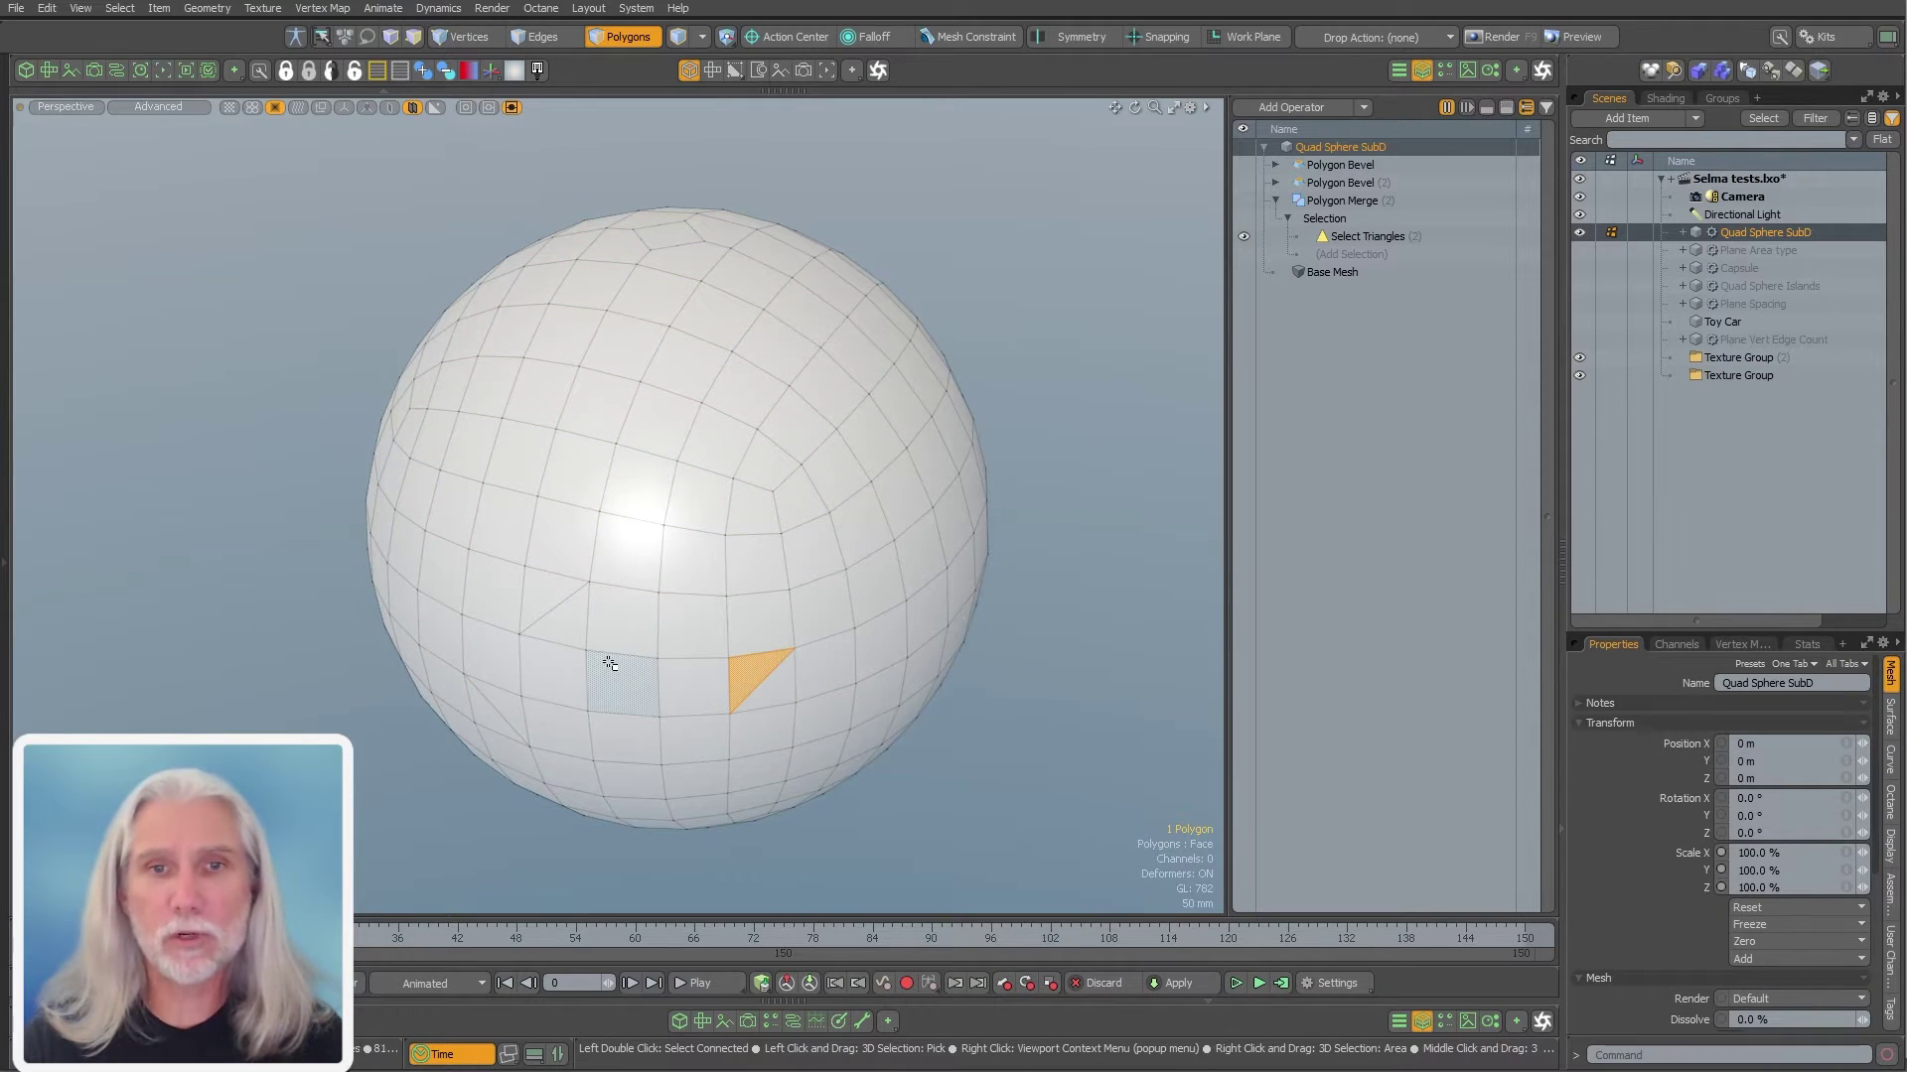
pyautogui.keyDown('alt'); pyautogui.moveTo(609, 663); pyautogui.dragTo(711, 622); pyautogui.keyUp('alt')
pyautogui.click(555, 607)
pyautogui.click(483, 723)
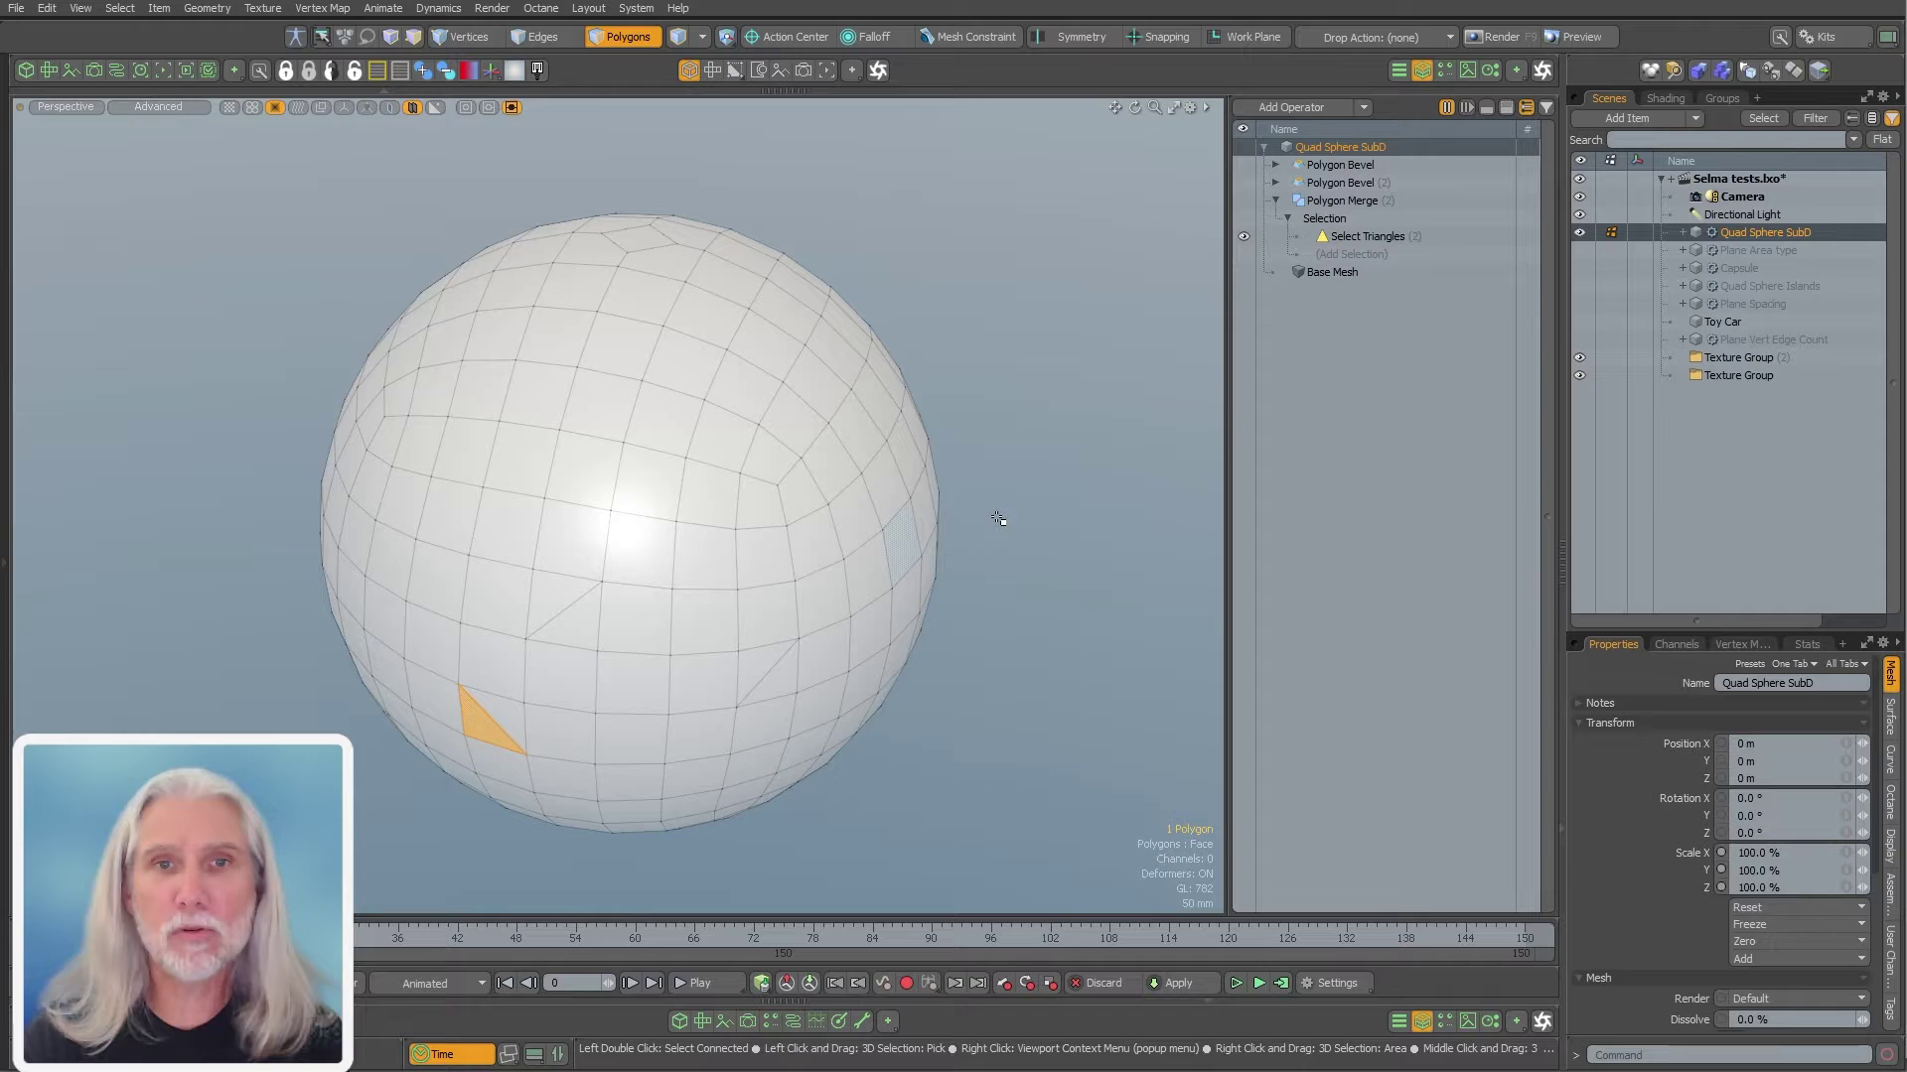
pyautogui.click(998, 519)
# Inspect the irregular polygons near the top of the sphere, picking one of them and clearing the selection
pyautogui.moveTo(673, 313)
pyautogui.keyDown('alt'); pyautogui.mouseDown()
pyautogui.moveTo(699, 433)
pyautogui.moveTo(700, 323)
pyautogui.mouseUp(); pyautogui.keyUp('alt')
pyautogui.click(662, 203)
pyautogui.click(963, 434)
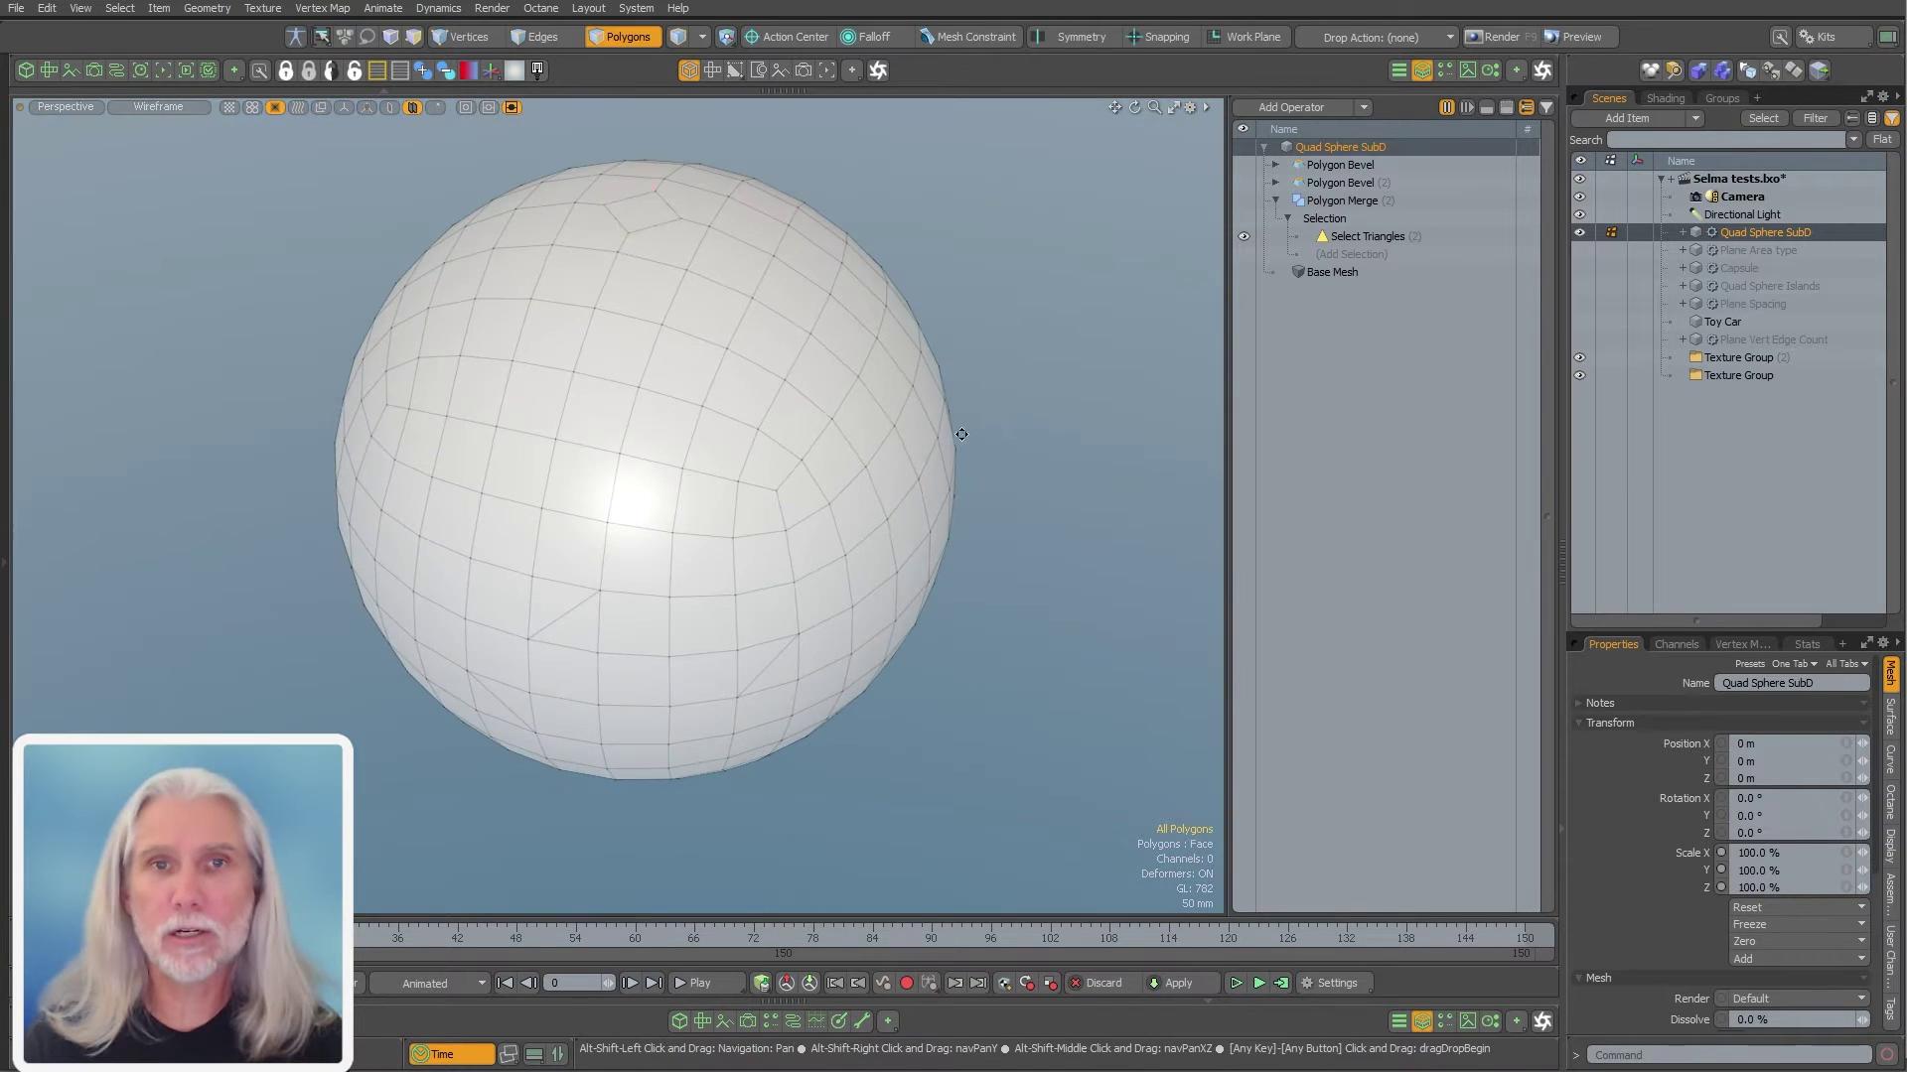
pyautogui.keyDown('alt'); pyautogui.moveTo(961, 434); pyautogui.dragTo(537, 571); pyautogui.keyUp('alt')
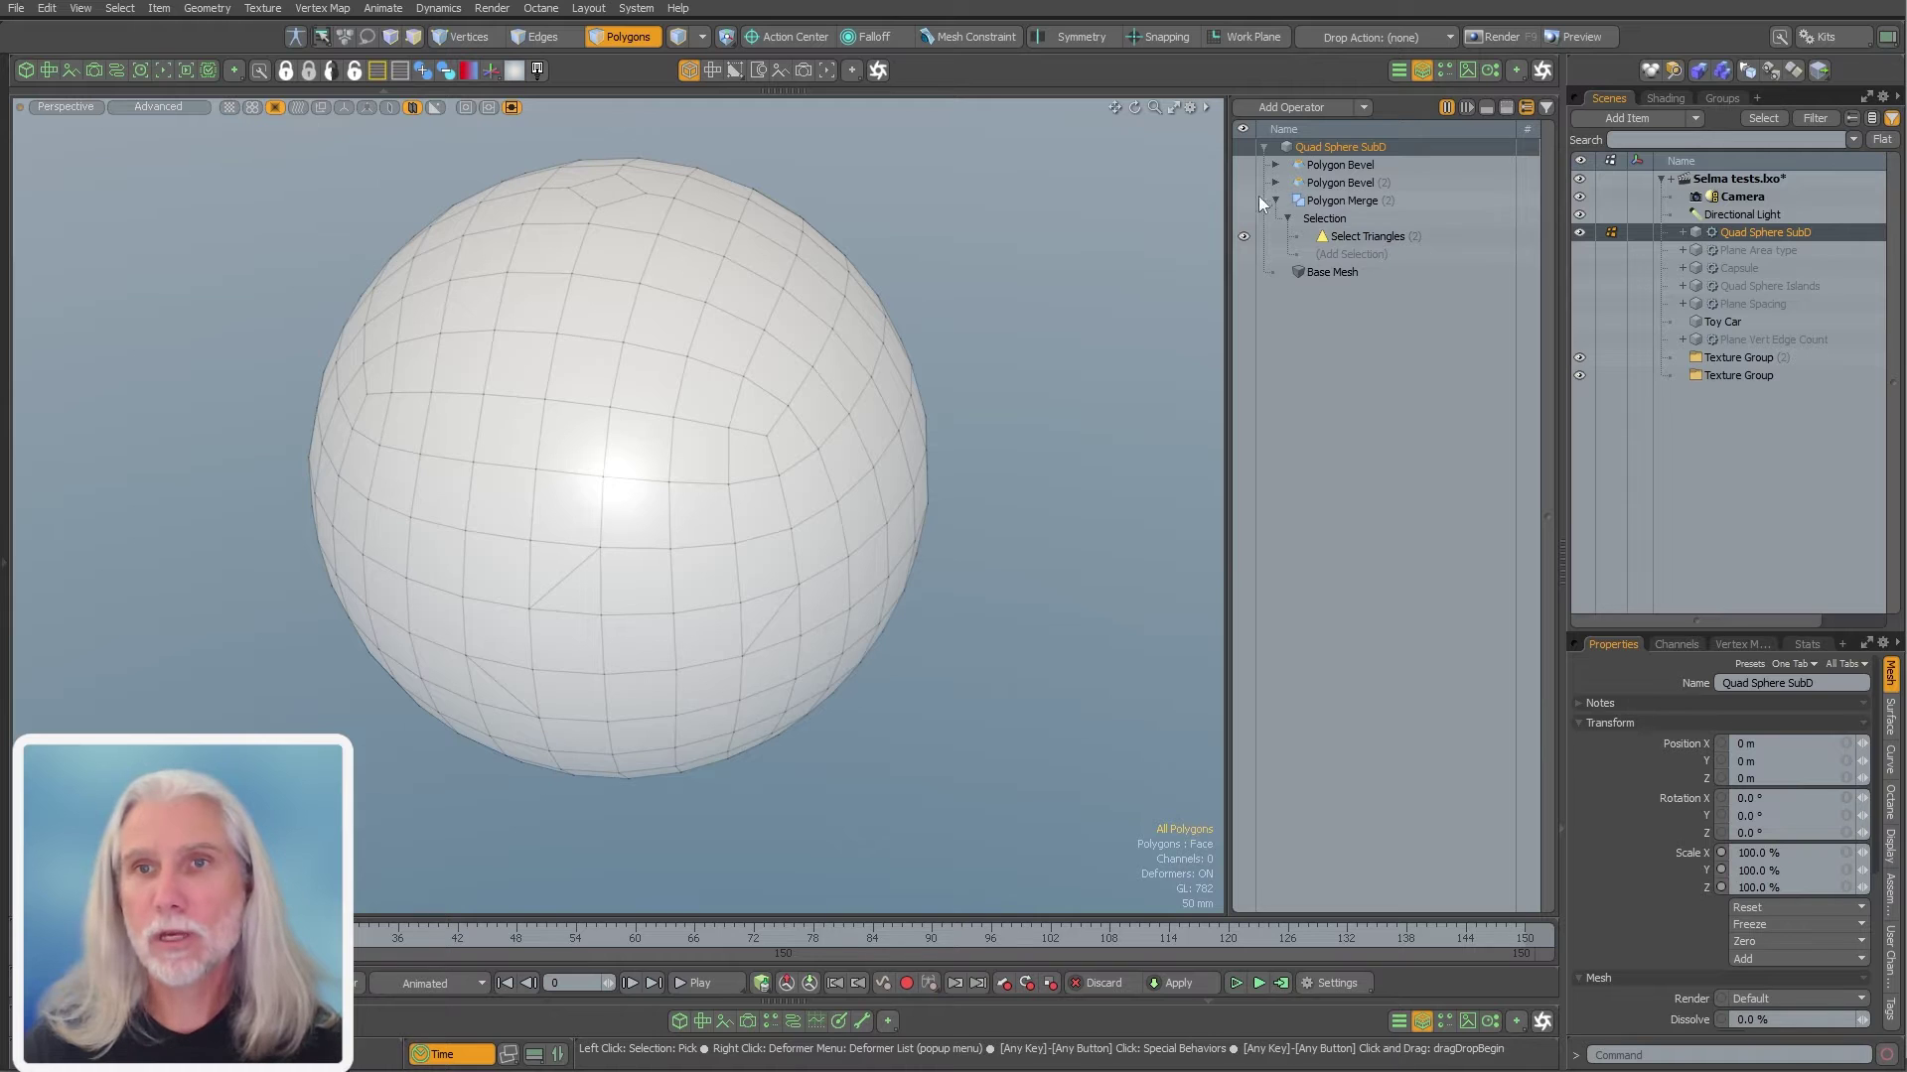
# Enable the Polygon Merge operator on the Select Triangles selection with updates resumed, toggling it off and on to compare the mesh
pyautogui.click(1345, 200)
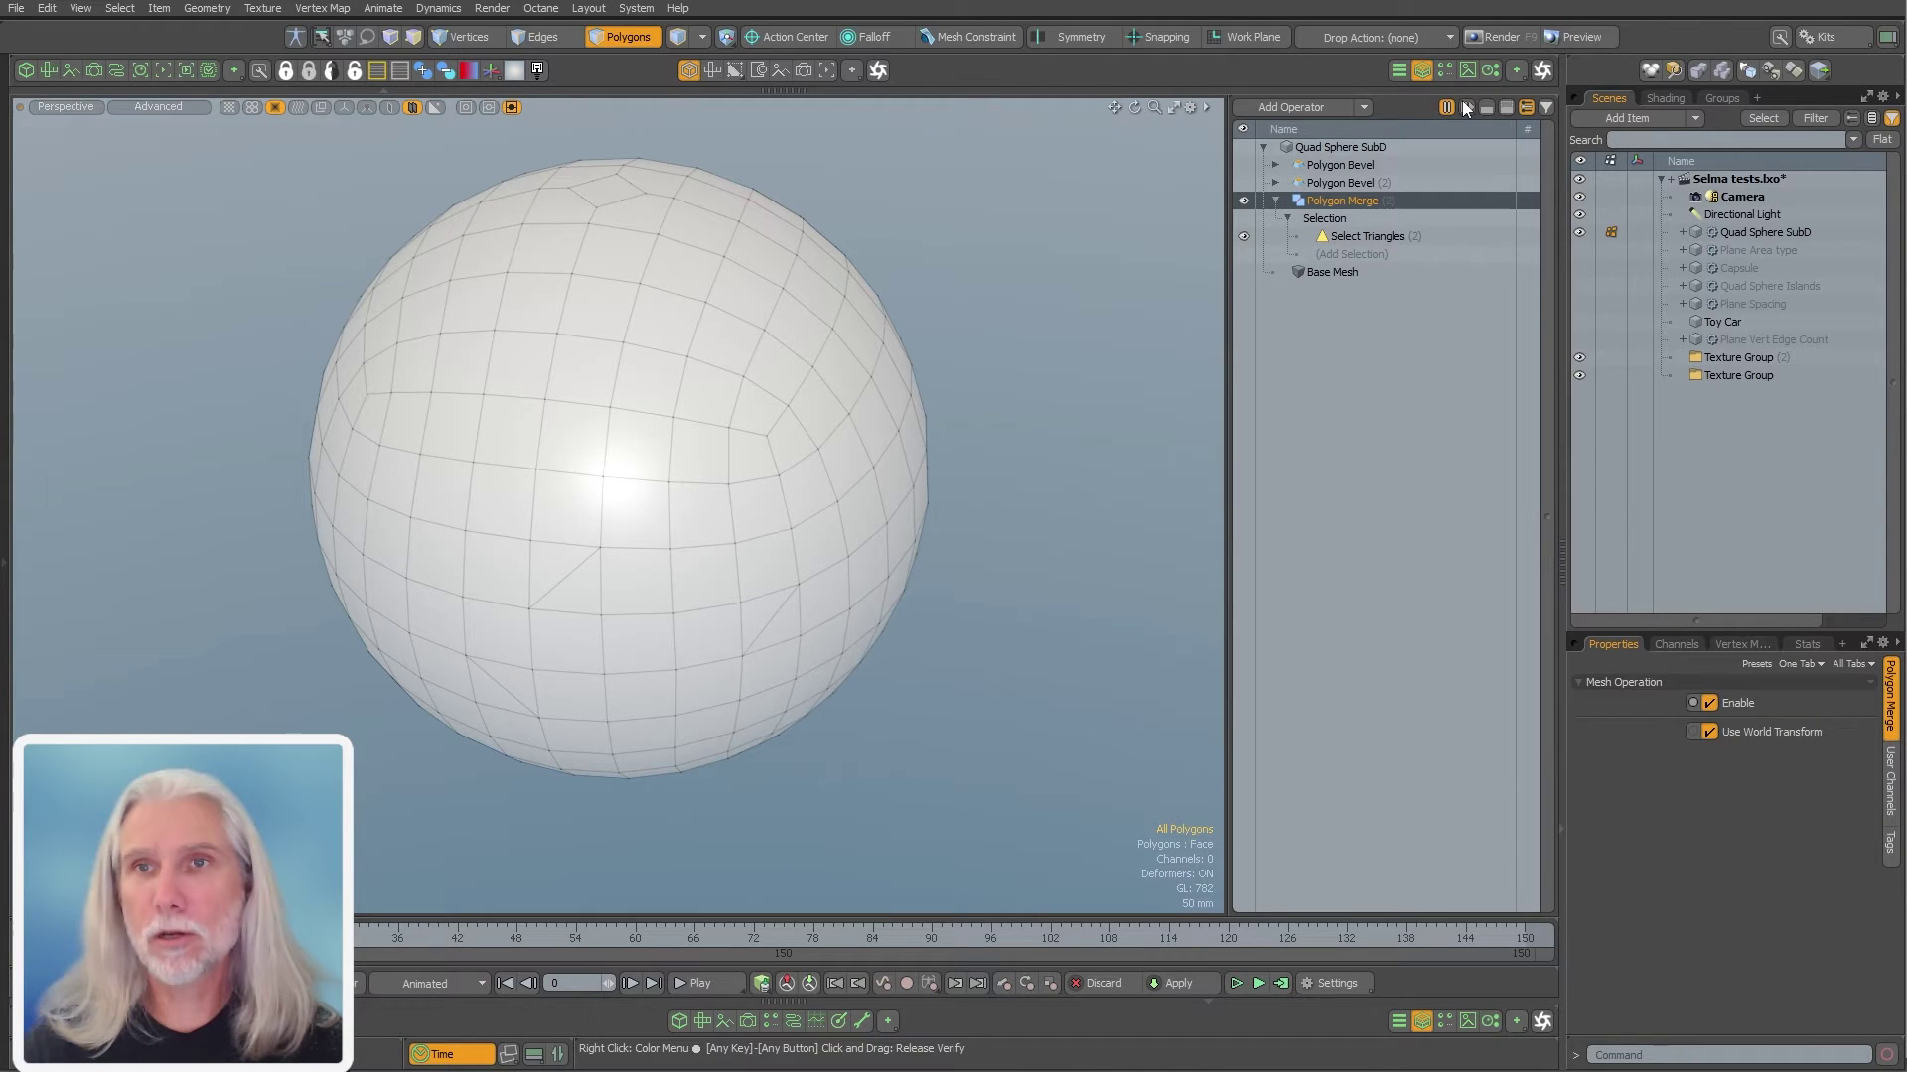
pyautogui.moveTo(893, 647)
pyautogui.keyDown('alt'); pyautogui.mouseDown()
pyautogui.moveTo(605, 610)
pyautogui.moveTo(695, 566)
pyautogui.mouseUp(); pyautogui.keyUp('alt')
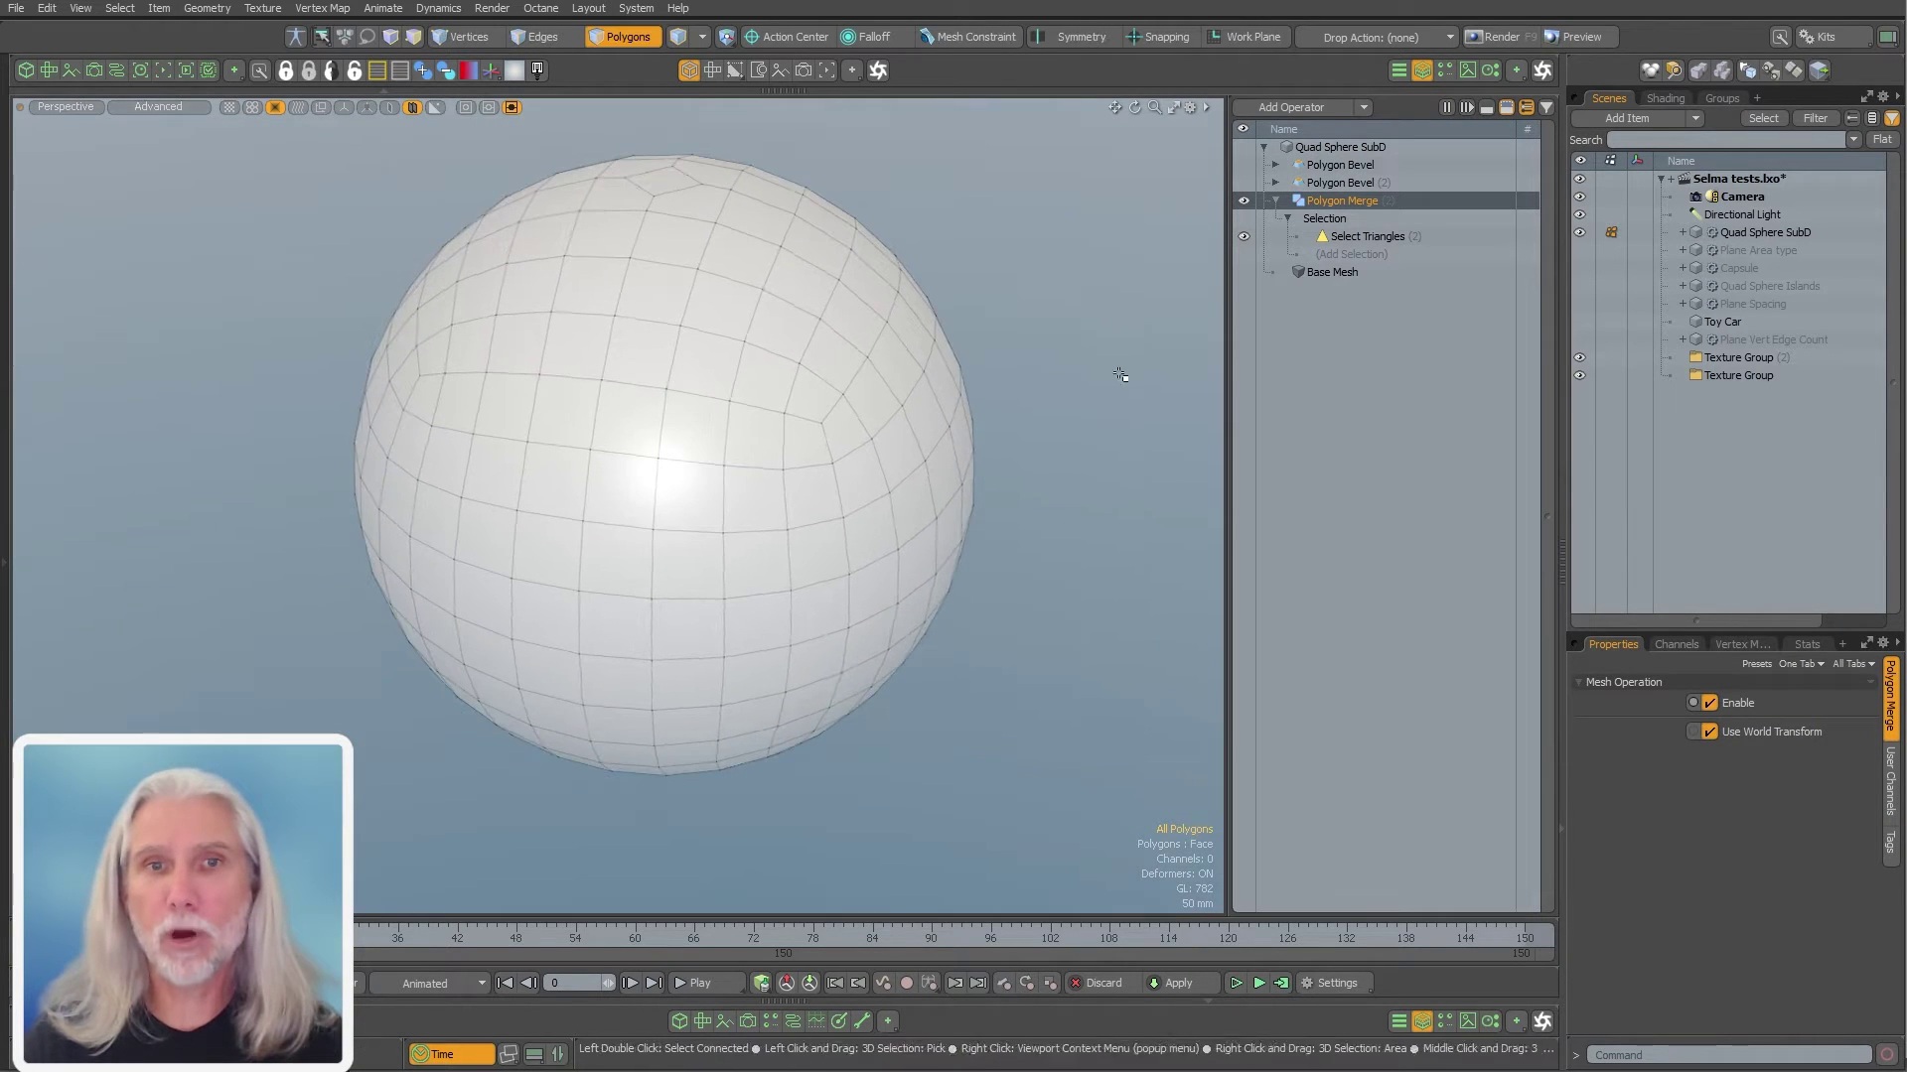
pyautogui.click(1243, 200)
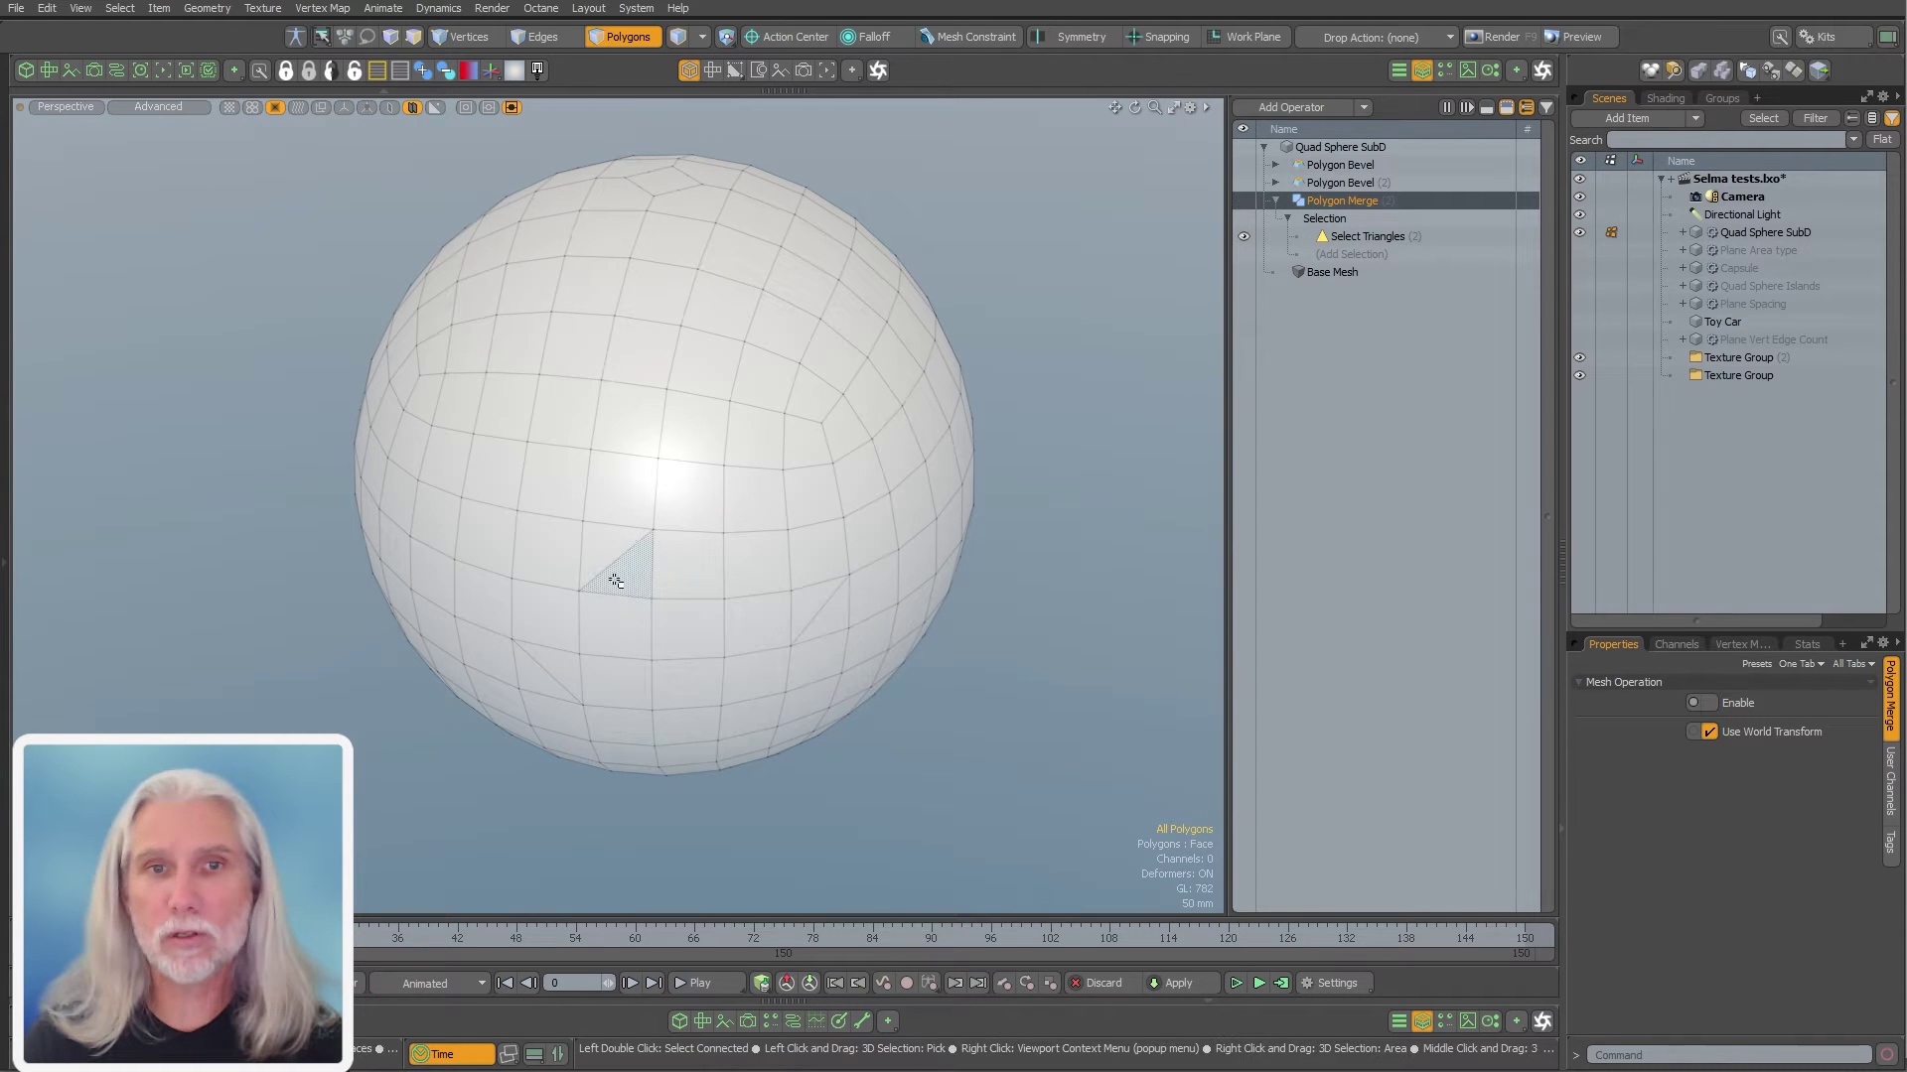
pyautogui.click(1244, 199)
# Expand the selection of the Polygon Bevel directly above Polygon Merge and disable its Select Polygons by Vertex Count operator
pyautogui.click(1361, 183)
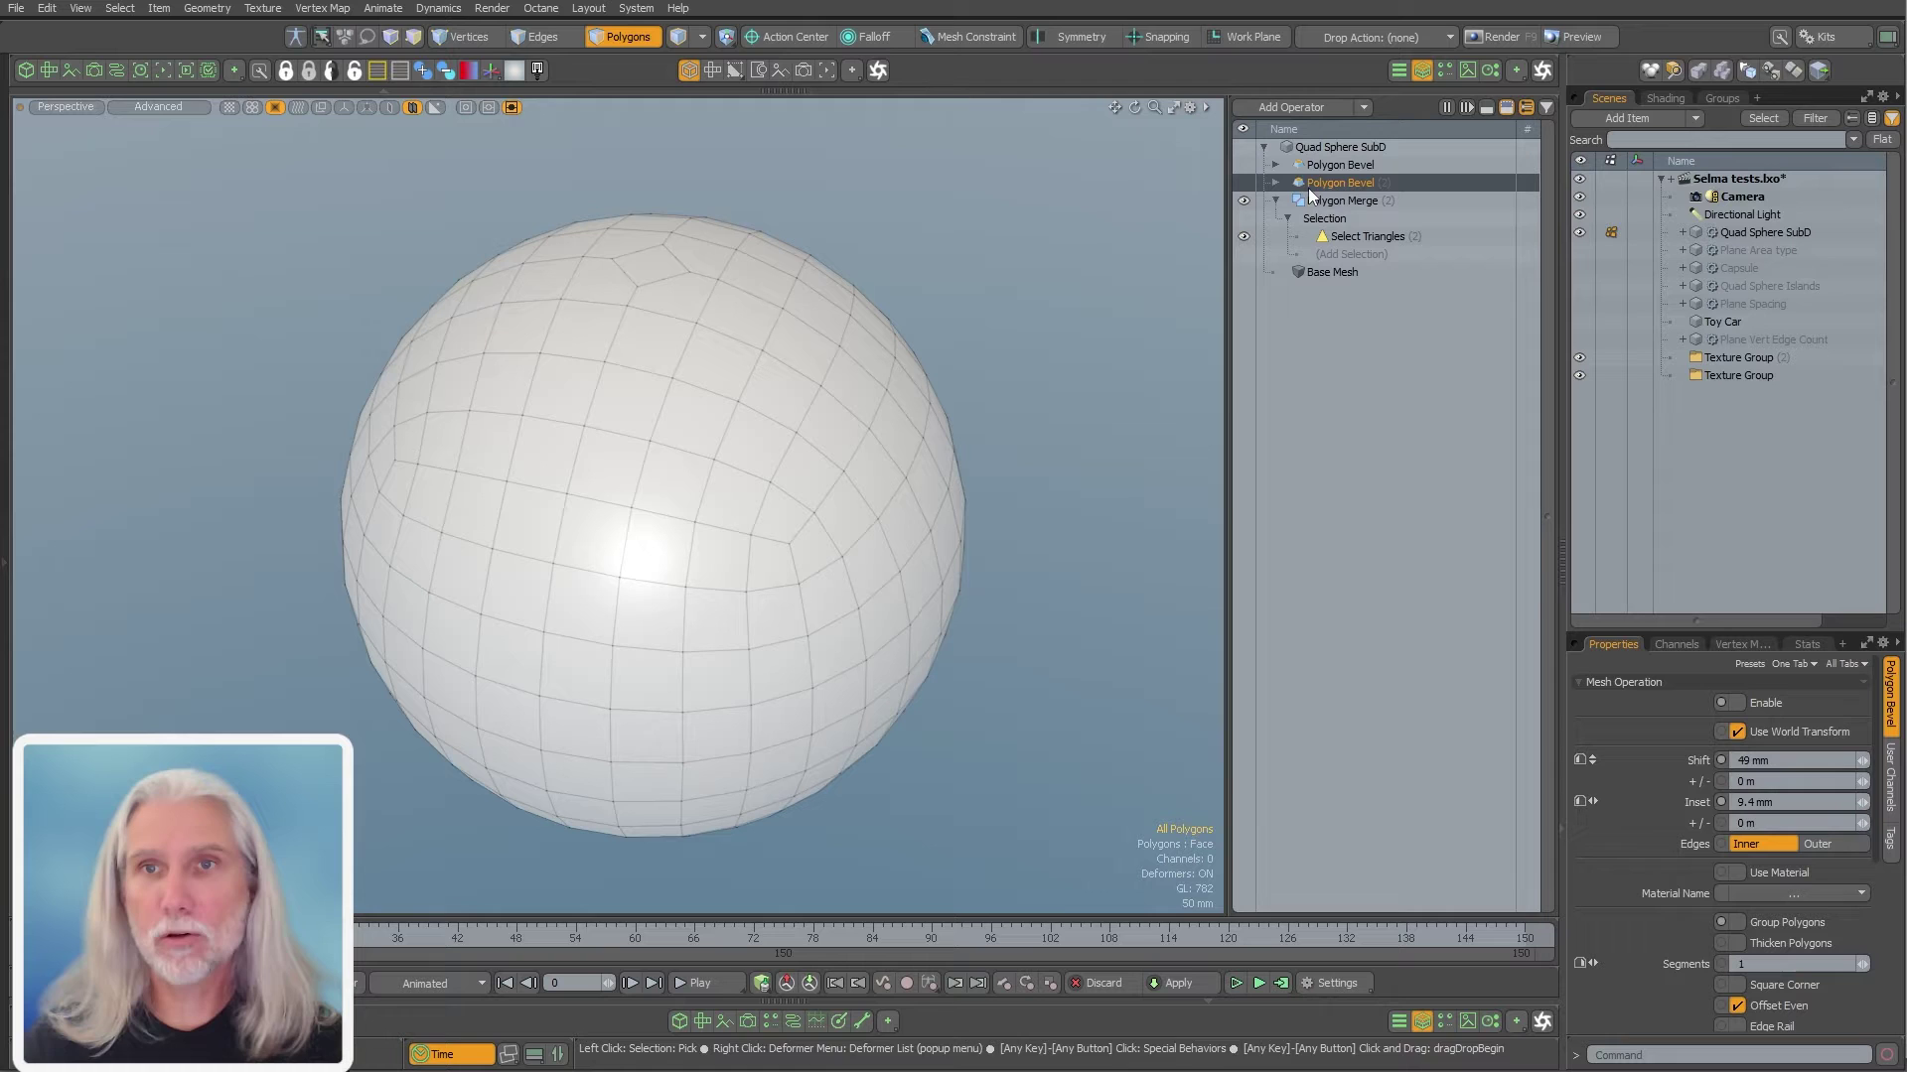
pyautogui.click(1275, 183)
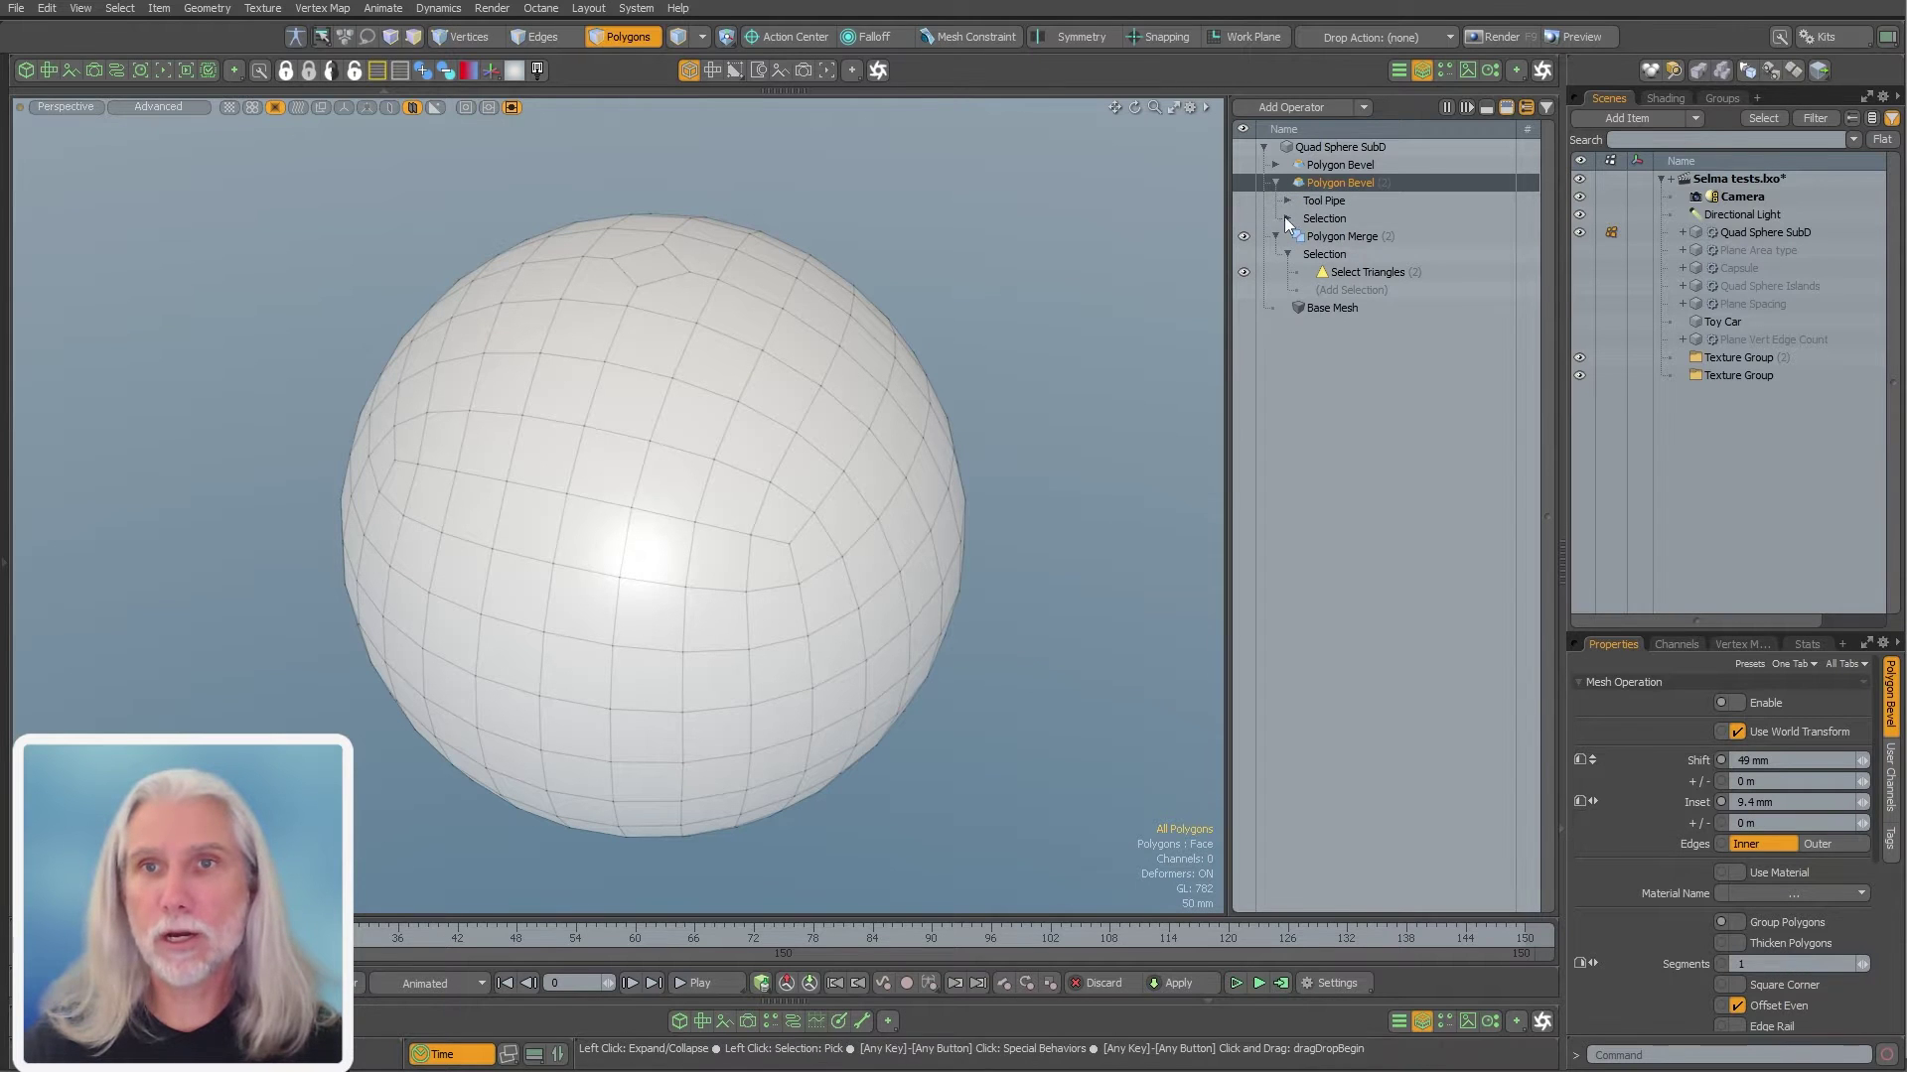
pyautogui.click(1288, 218)
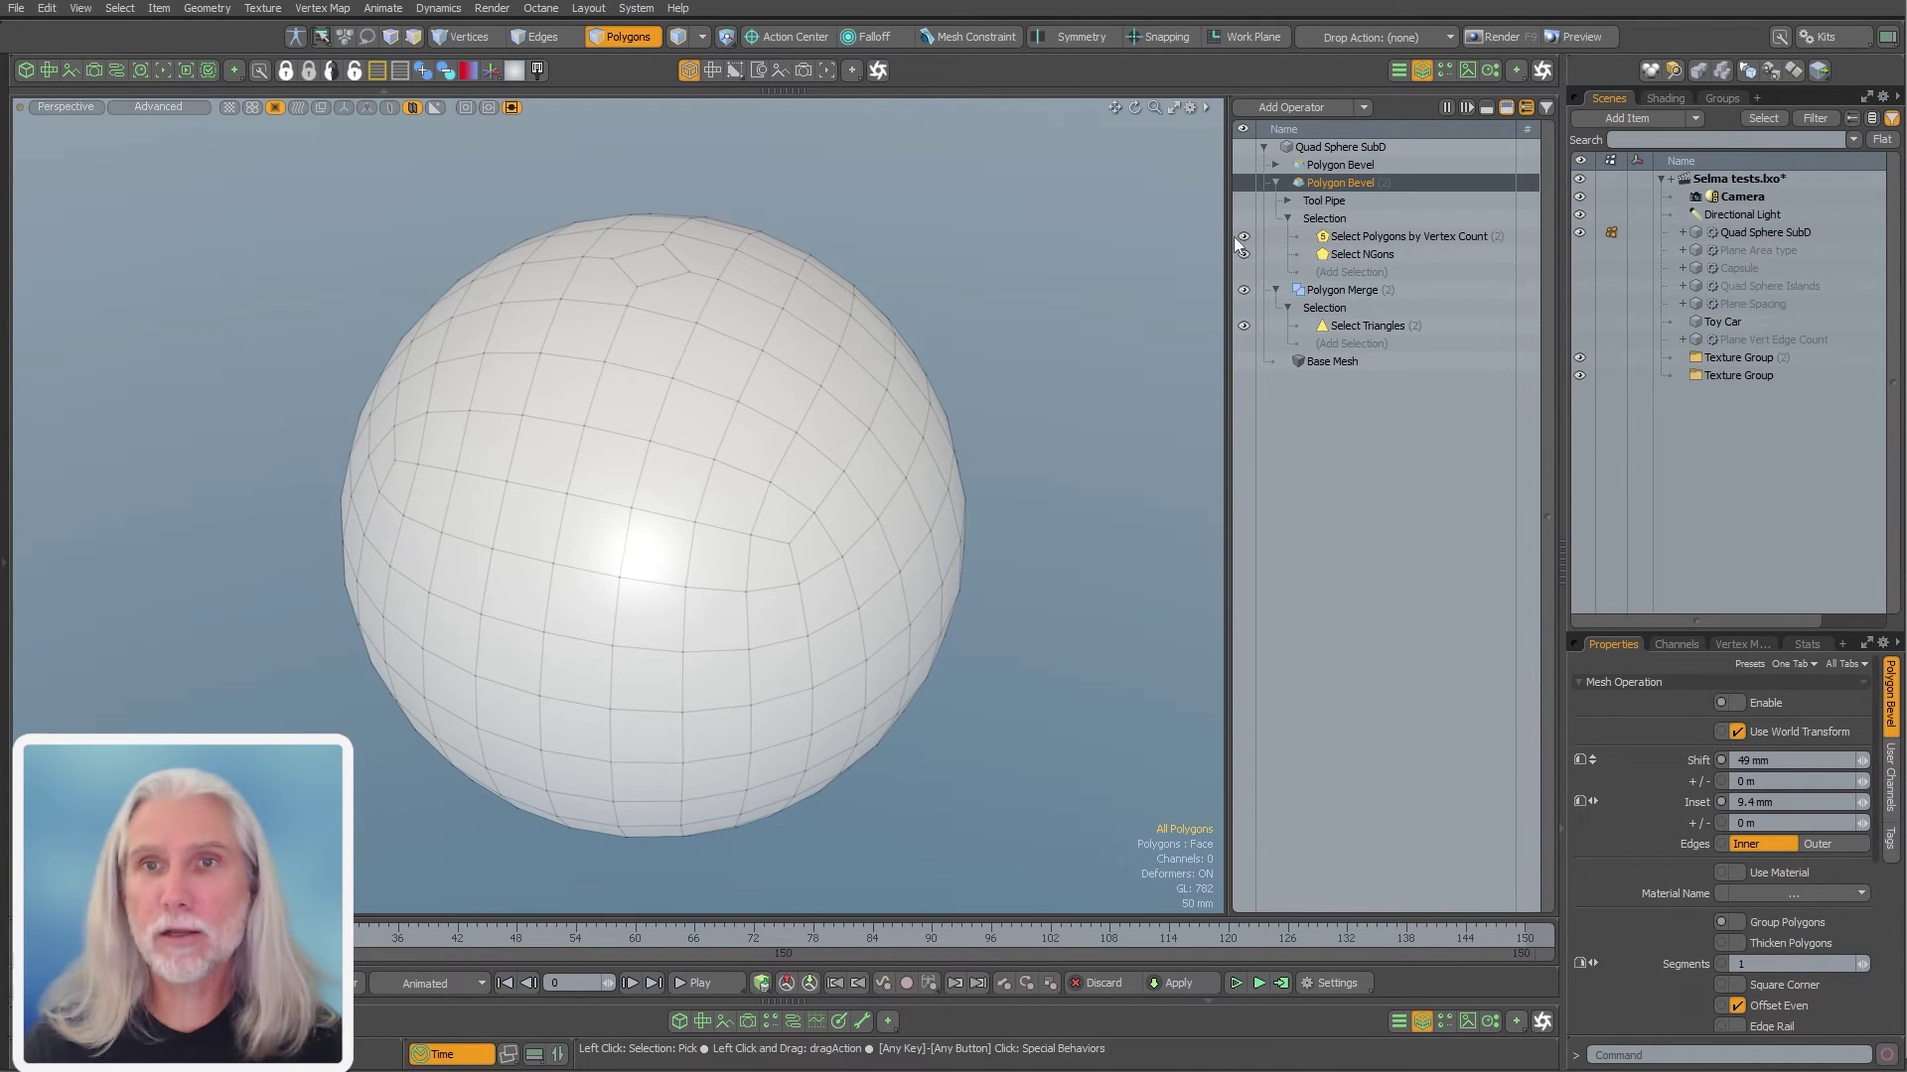
pyautogui.click(1244, 235)
# Examine one n-gon near the top of the sphere up close by converting its polygon selection to vertices, and clear the selection
pyautogui.click(664, 347)
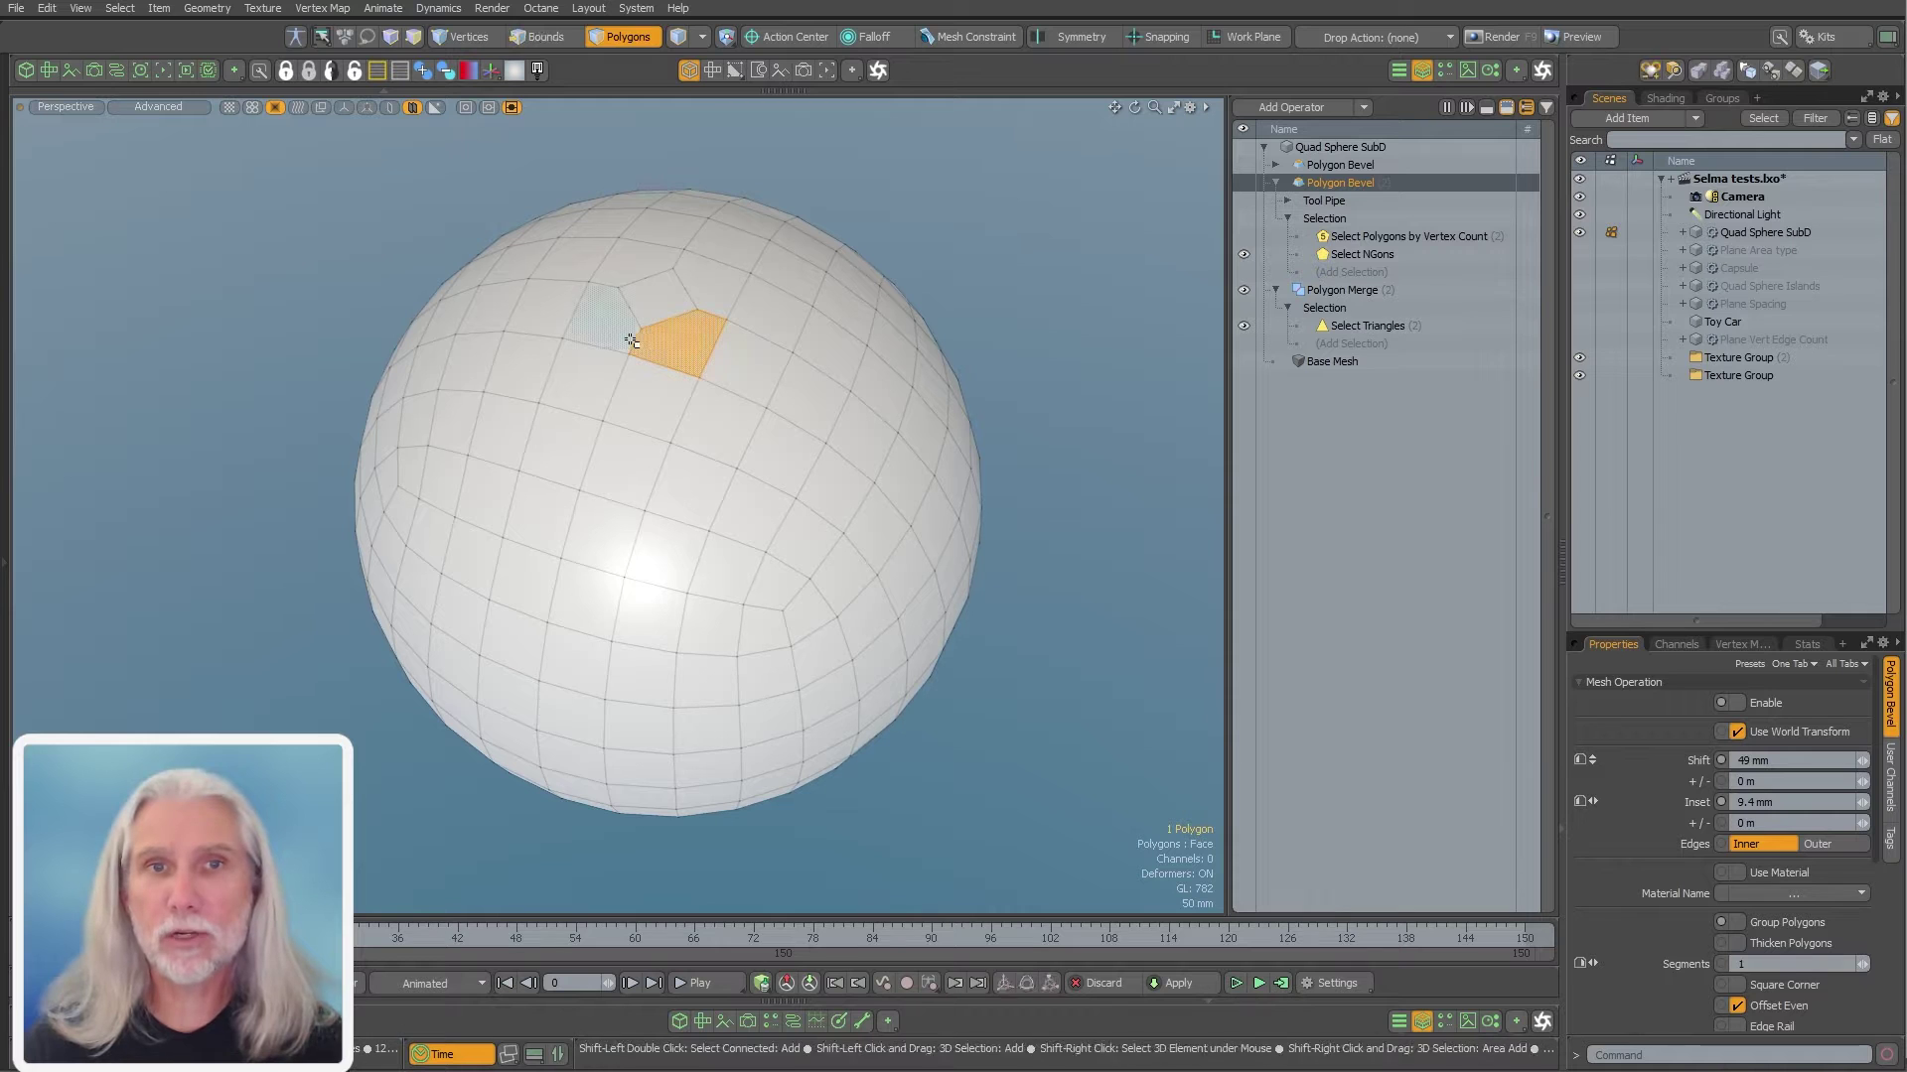
pyautogui.press('1')
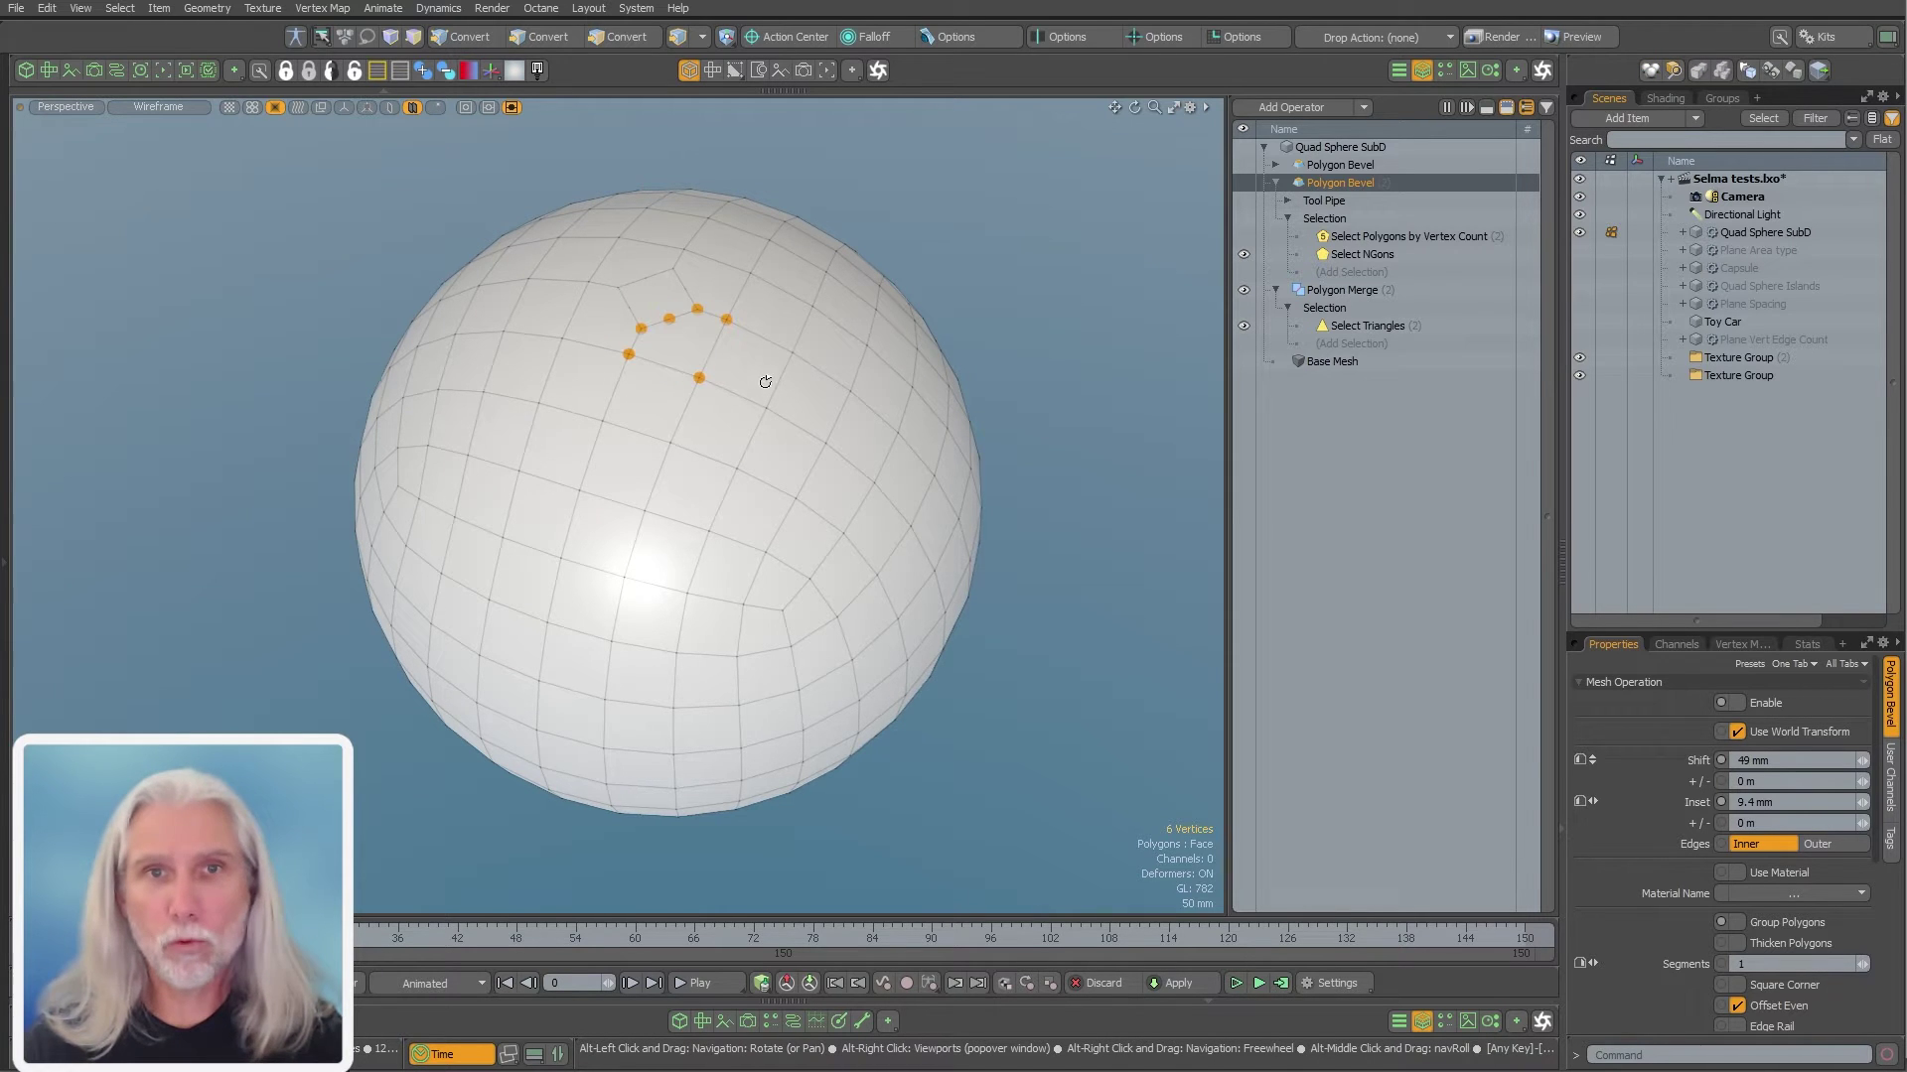
pyautogui.keyDown('ctrl'); pyautogui.keyDown('alt'); pyautogui.moveTo(667, 306); pyautogui.dragTo(789, 350); pyautogui.keyUp('alt'); pyautogui.keyUp('ctrl')
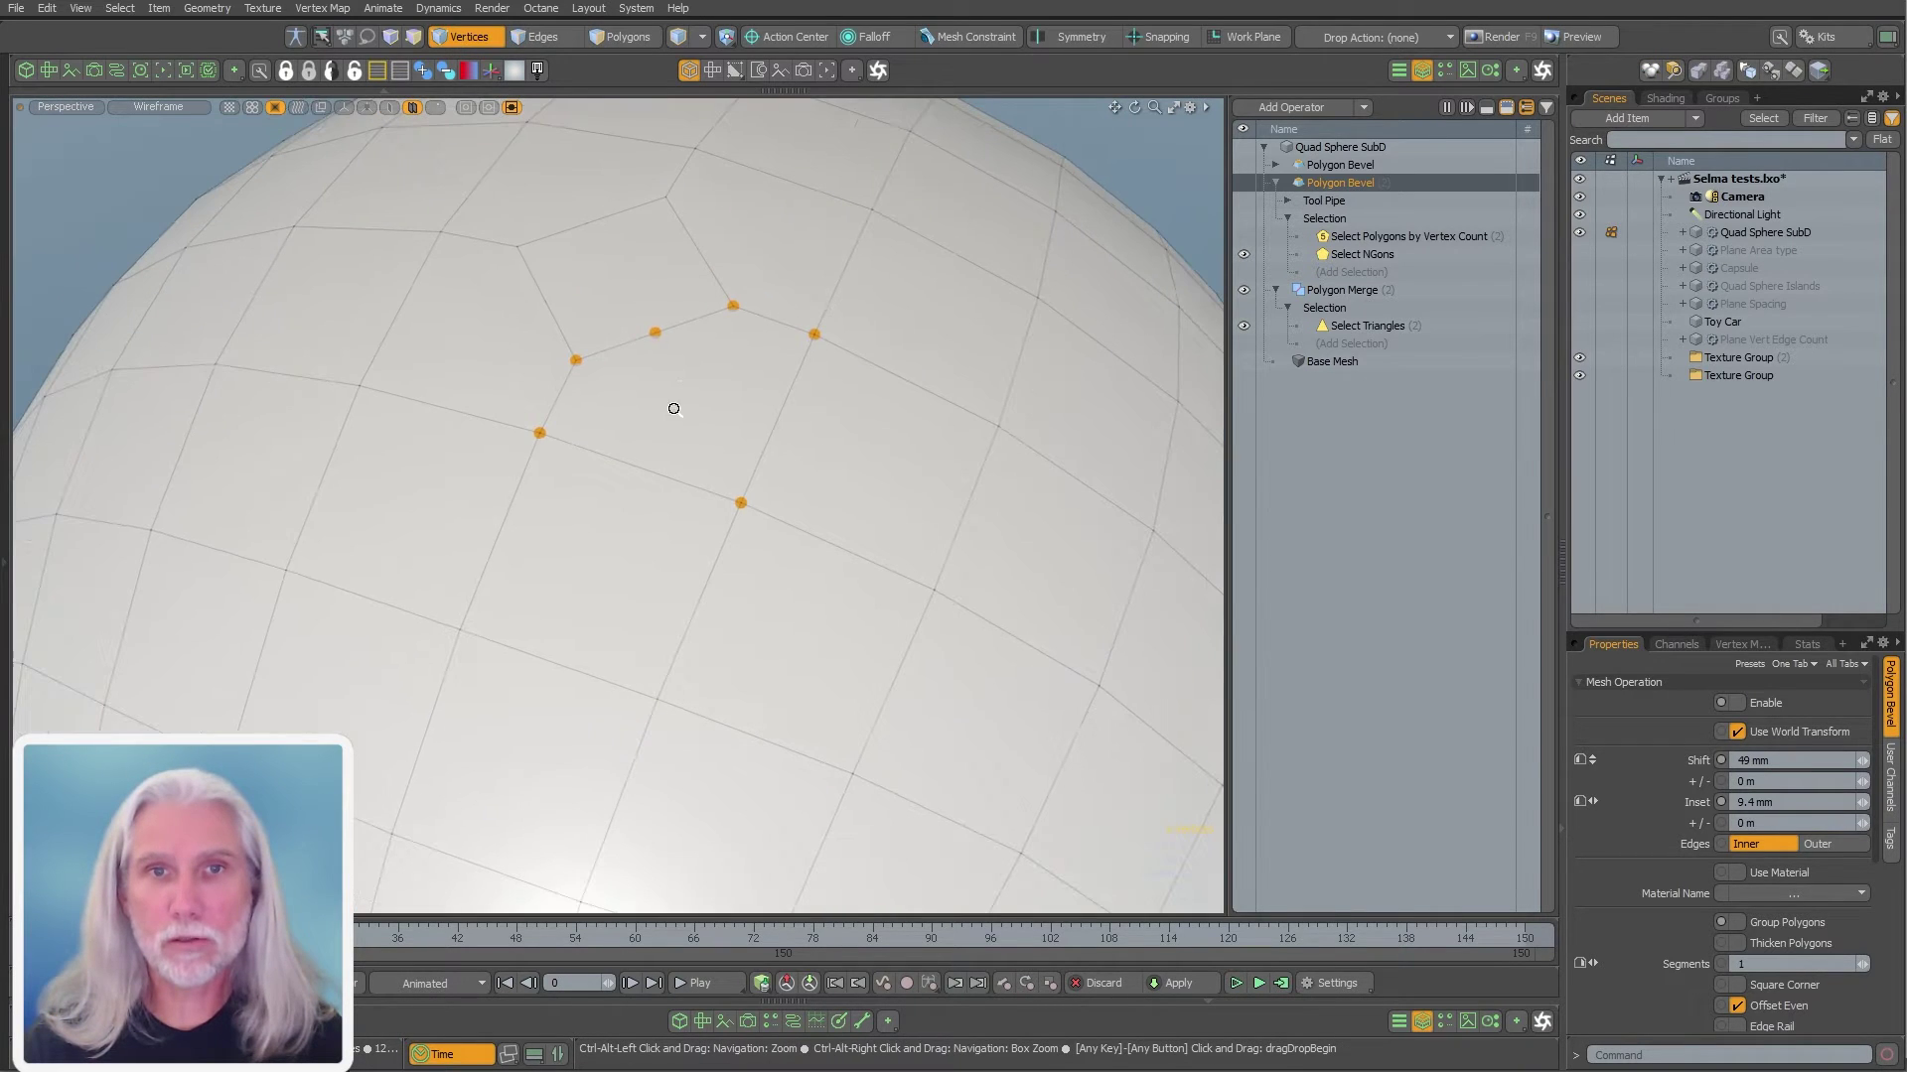
pyautogui.keyDown('ctrl'); pyautogui.keyDown('alt'); pyautogui.moveTo(878, 393); pyautogui.dragTo(765, 417); pyautogui.keyUp('alt'); pyautogui.keyUp('ctrl')
pyautogui.click(966, 306)
pyautogui.keyDown('alt'); pyautogui.keyDown('shift'); pyautogui.moveTo(966, 306); pyautogui.dragTo(914, 293); pyautogui.keyUp('shift'); pyautogui.keyUp('alt')
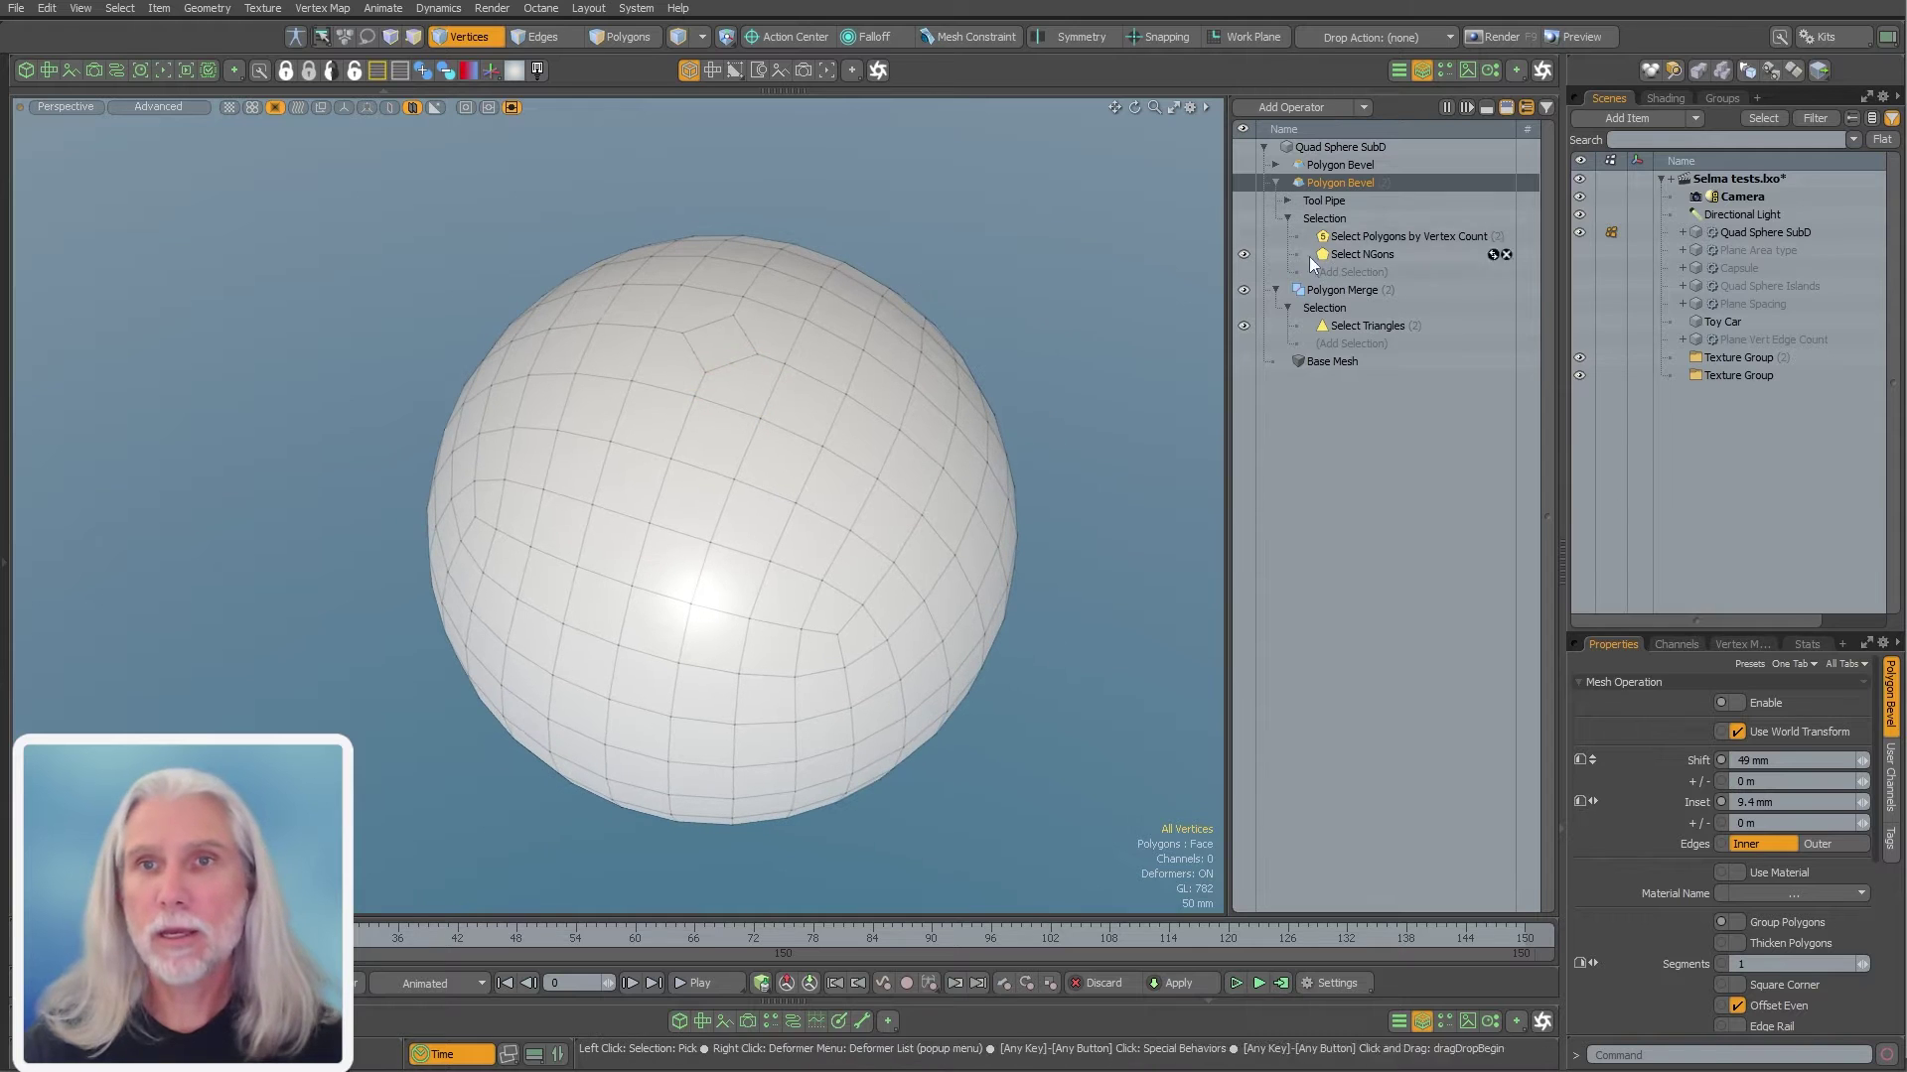
# Enable the Polygon Bevel driven by Select NGons, and expand the other Polygon Bevel at the top of the stack
pyautogui.click(1244, 184)
pyautogui.moveTo(819, 535)
pyautogui.keyDown('alt'); pyautogui.mouseDown()
pyautogui.moveTo(690, 545)
pyautogui.moveTo(915, 519)
pyautogui.moveTo(809, 526)
pyautogui.mouseUp(); pyautogui.keyUp('alt')
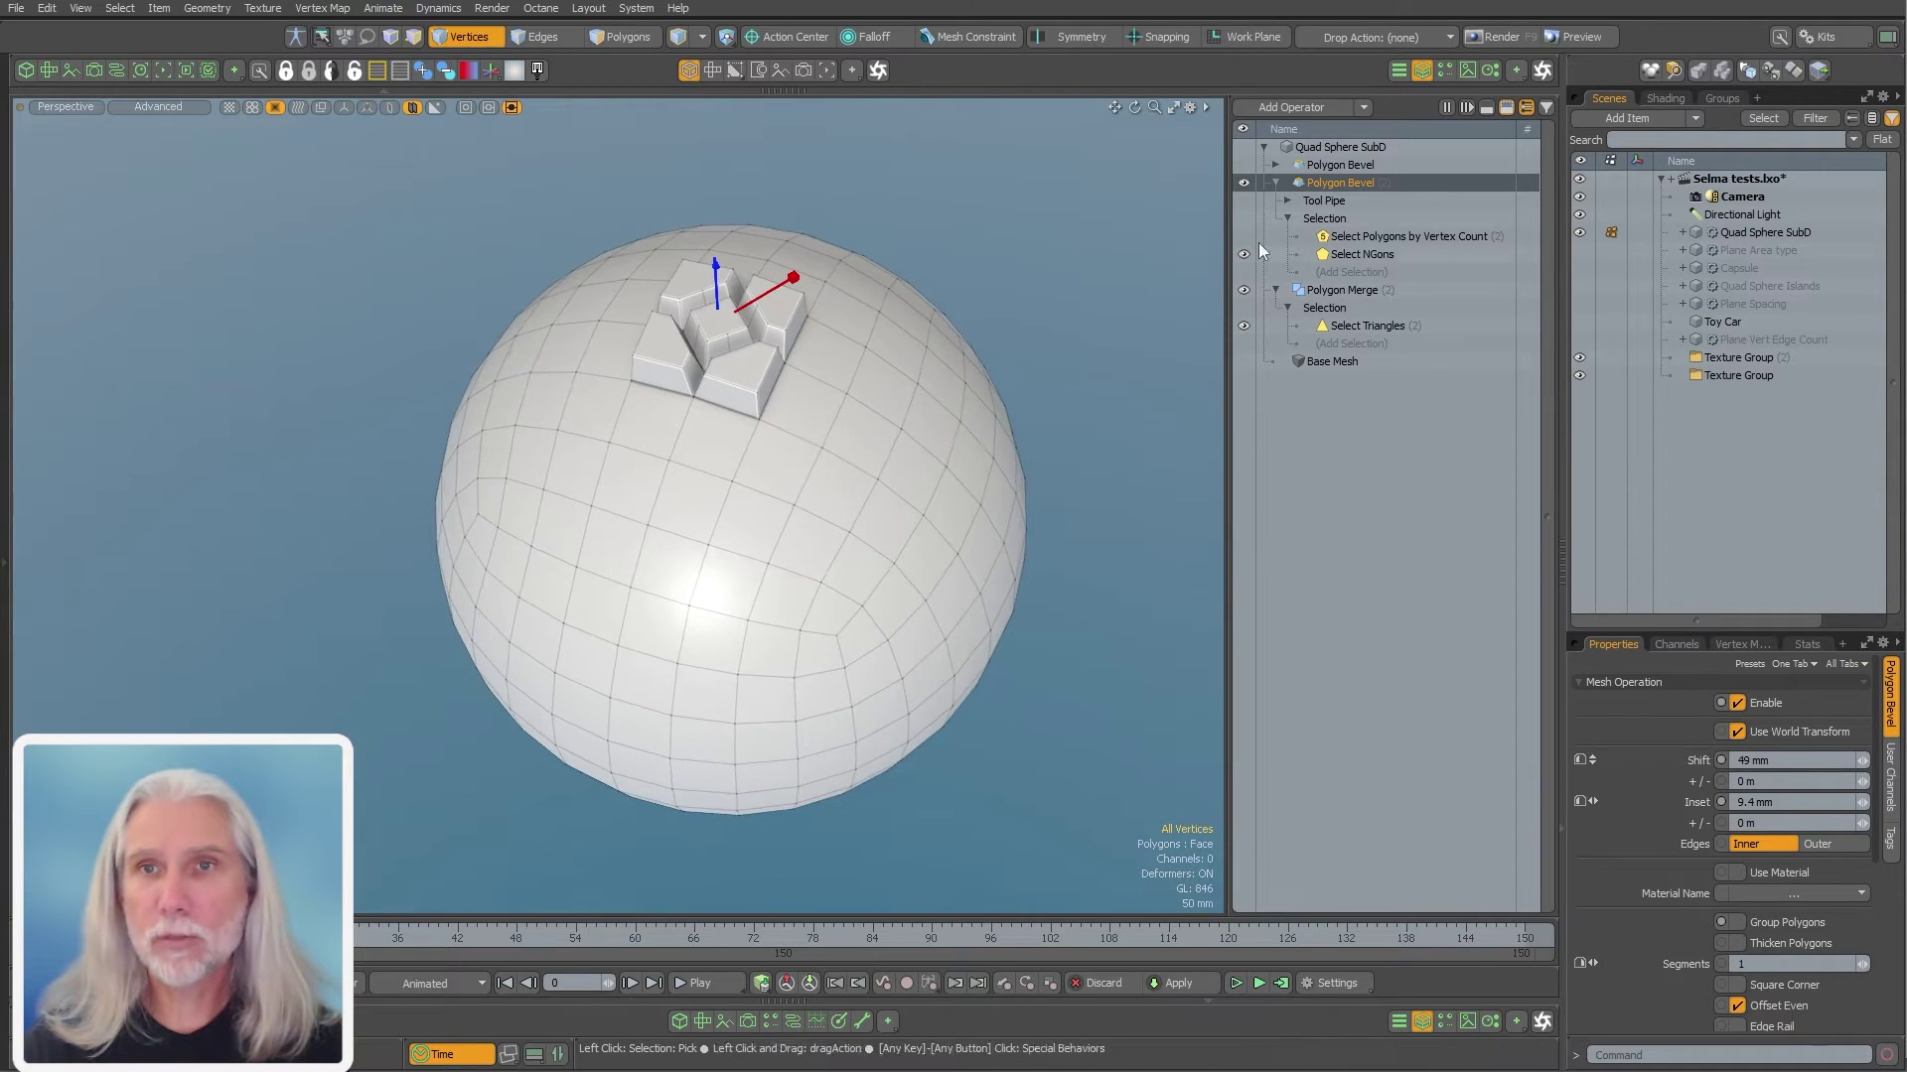
pyautogui.click(1275, 165)
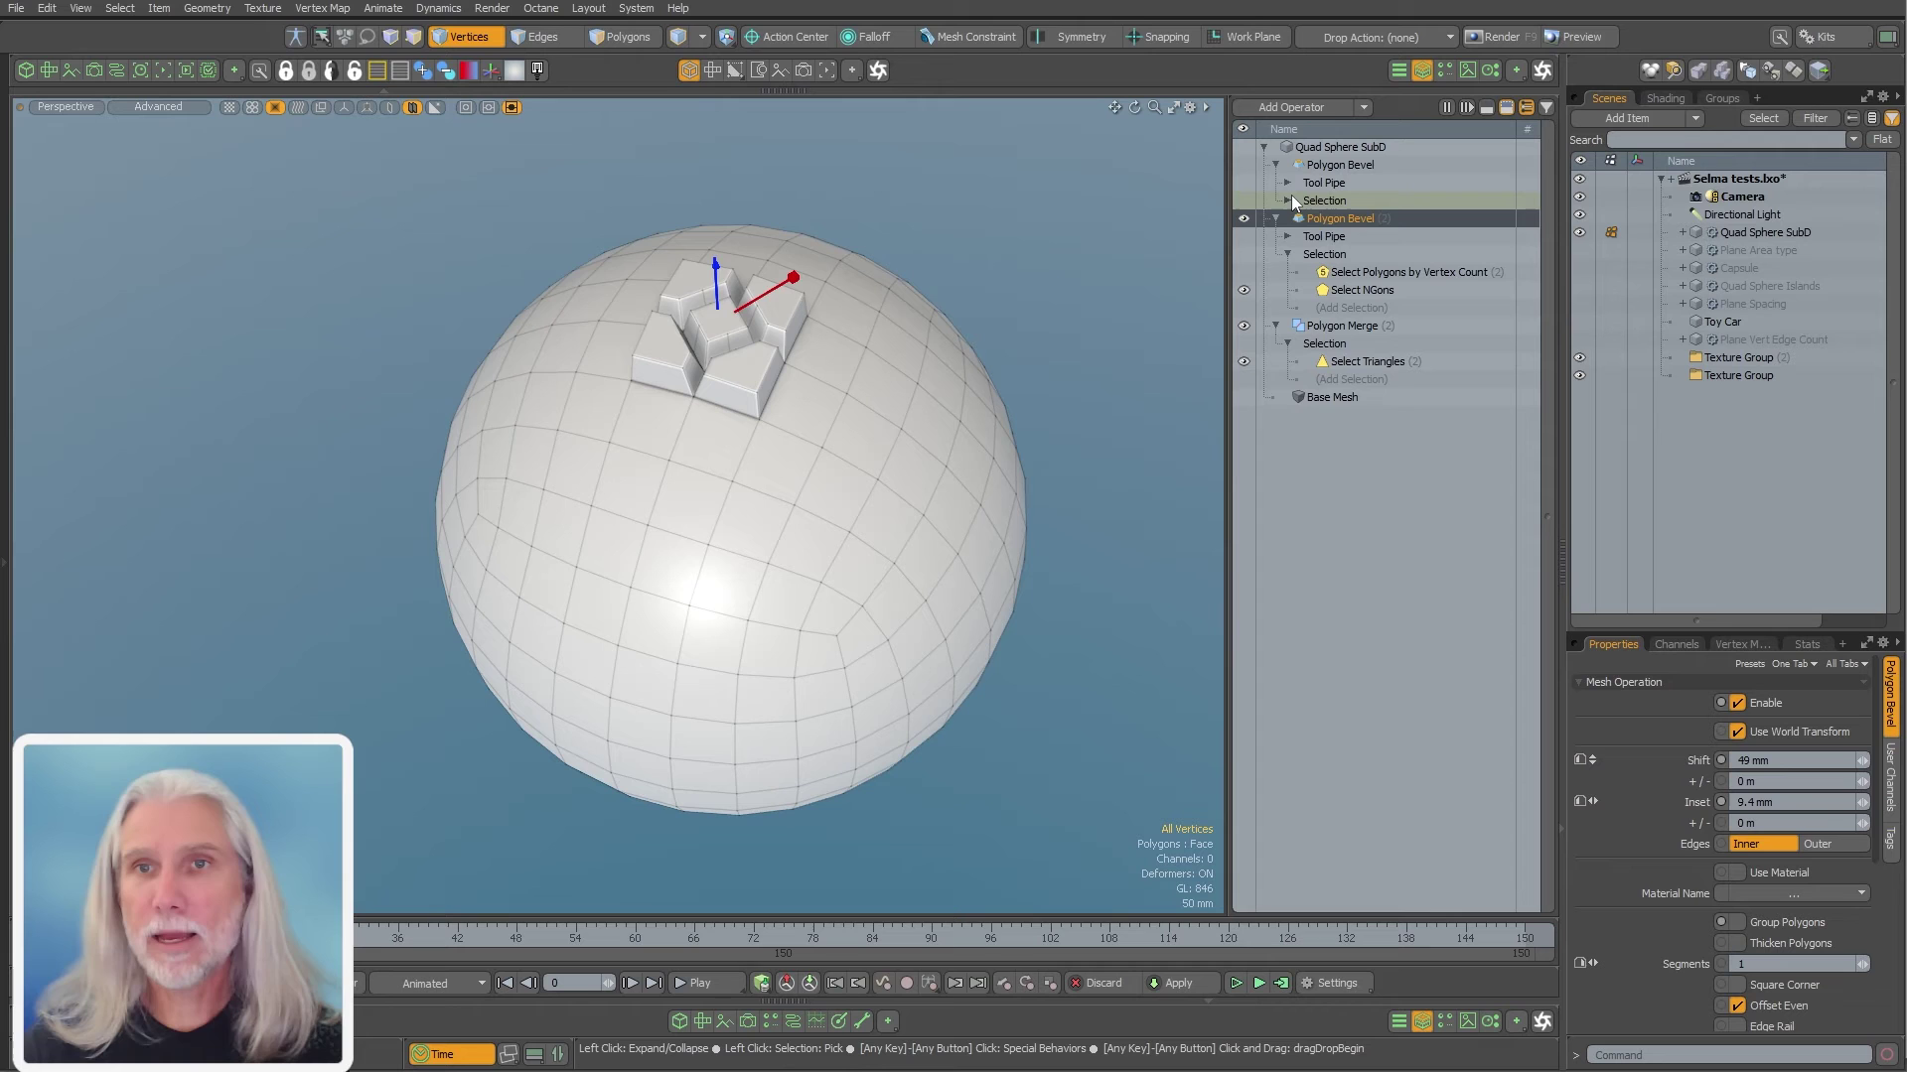
# Expand the top Polygon Bevel's selection, and switch the lower Polygon Bevel from Select NGons to Select Polygons by Vertex Count
pyautogui.click(1288, 200)
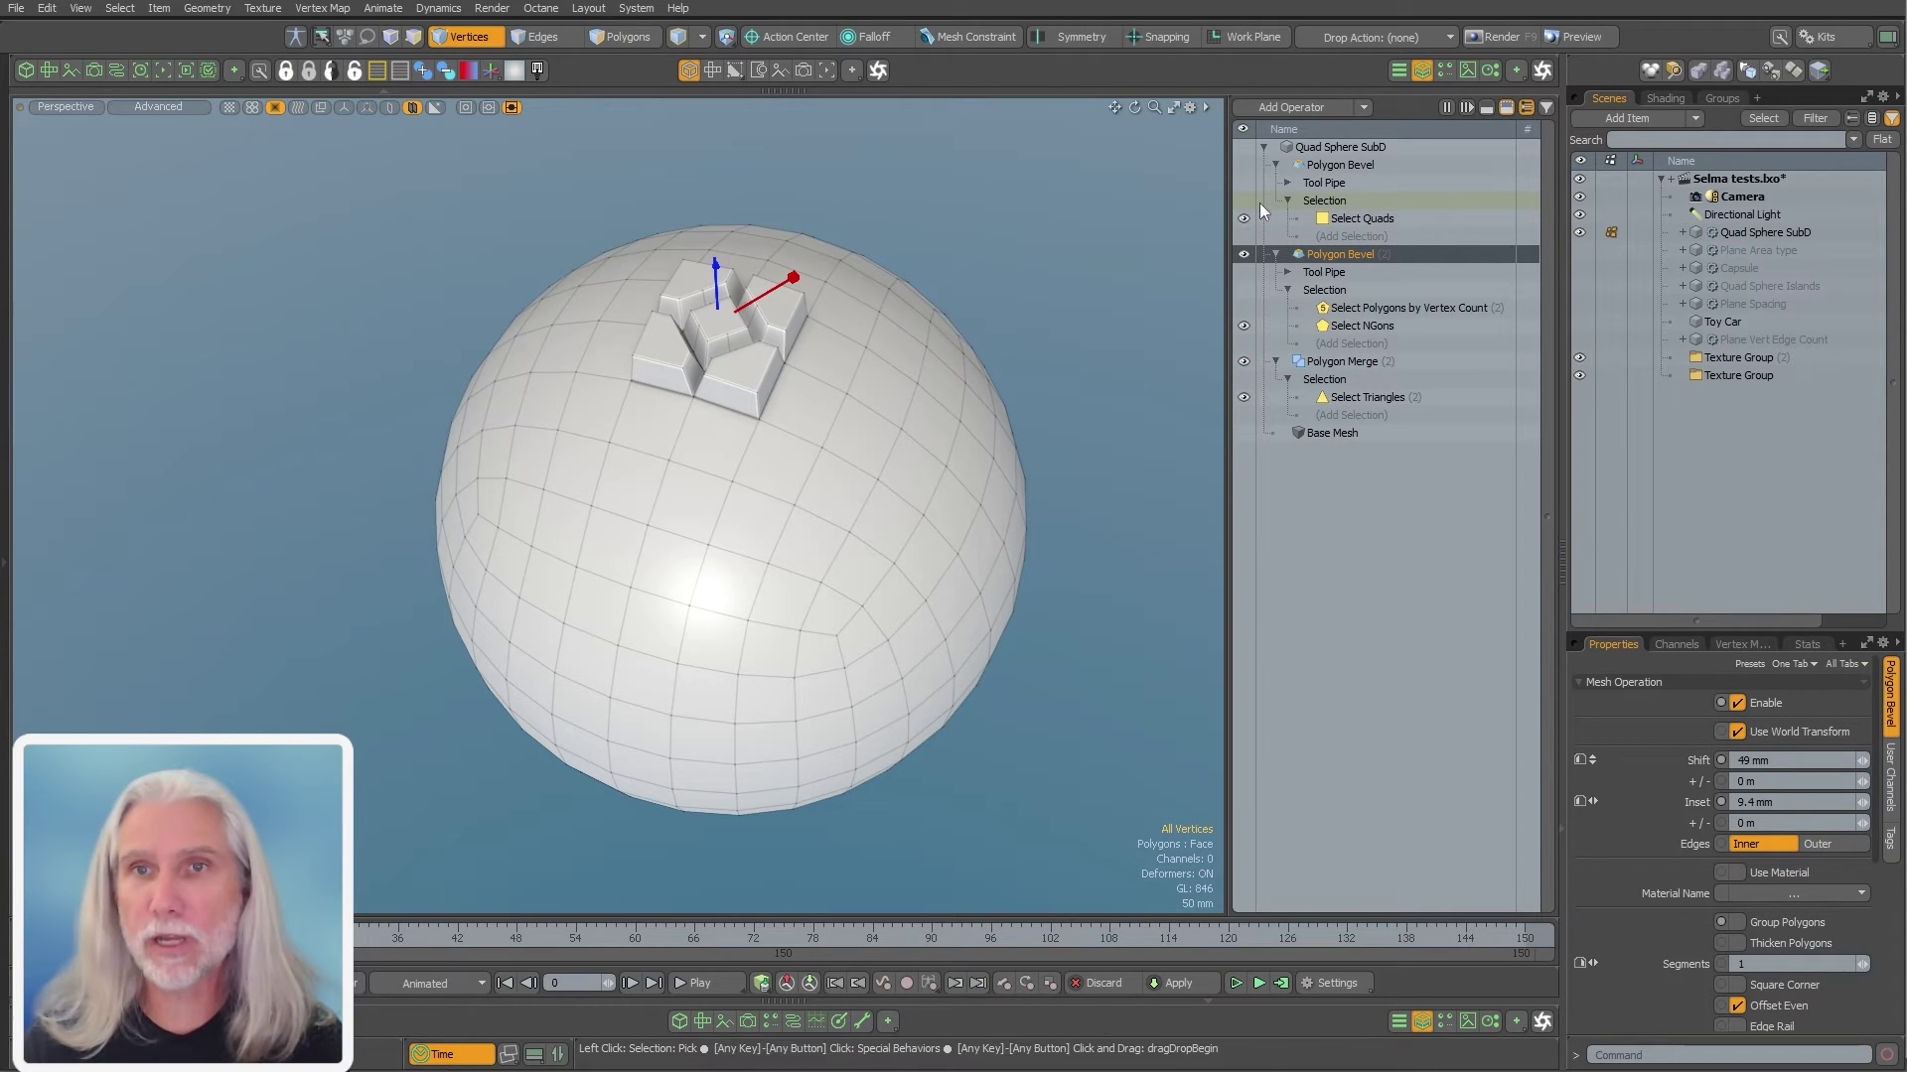
pyautogui.click(1244, 327)
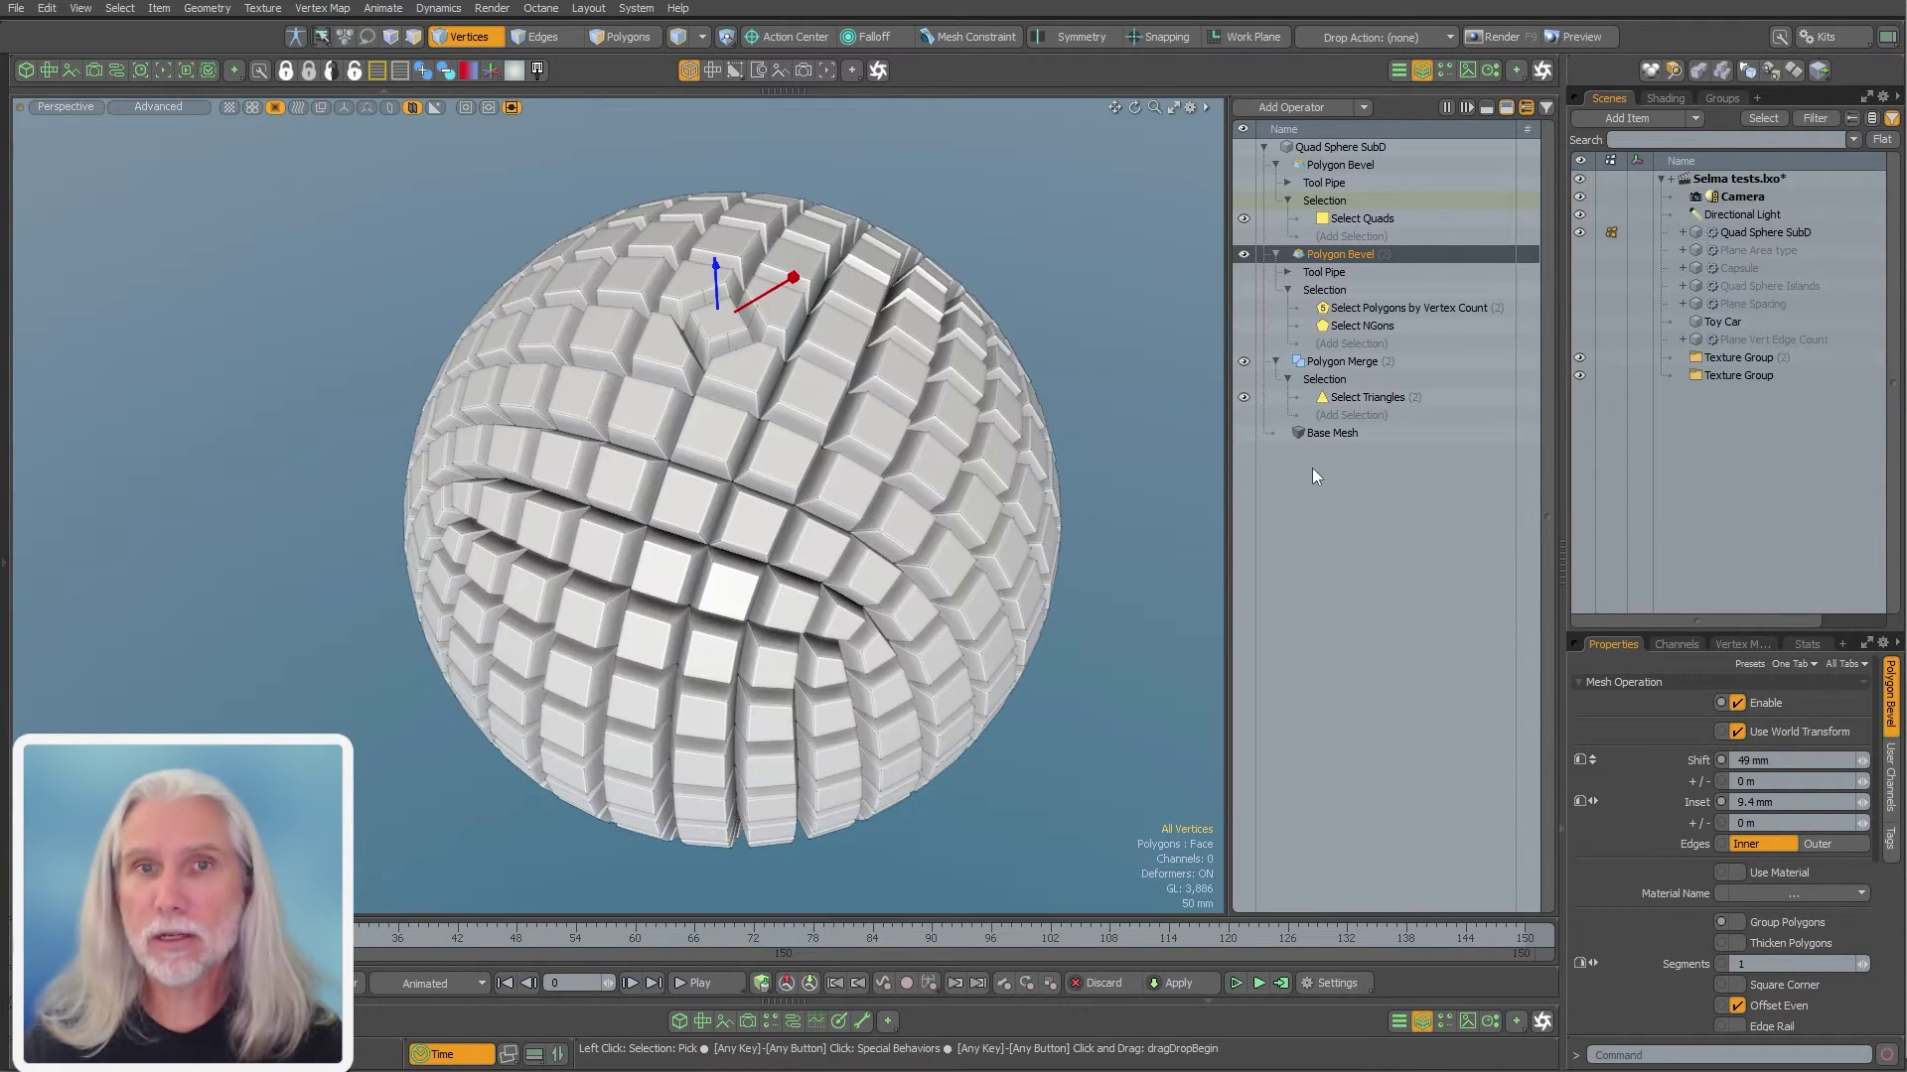
pyautogui.click(1379, 309)
pyautogui.click(1243, 307)
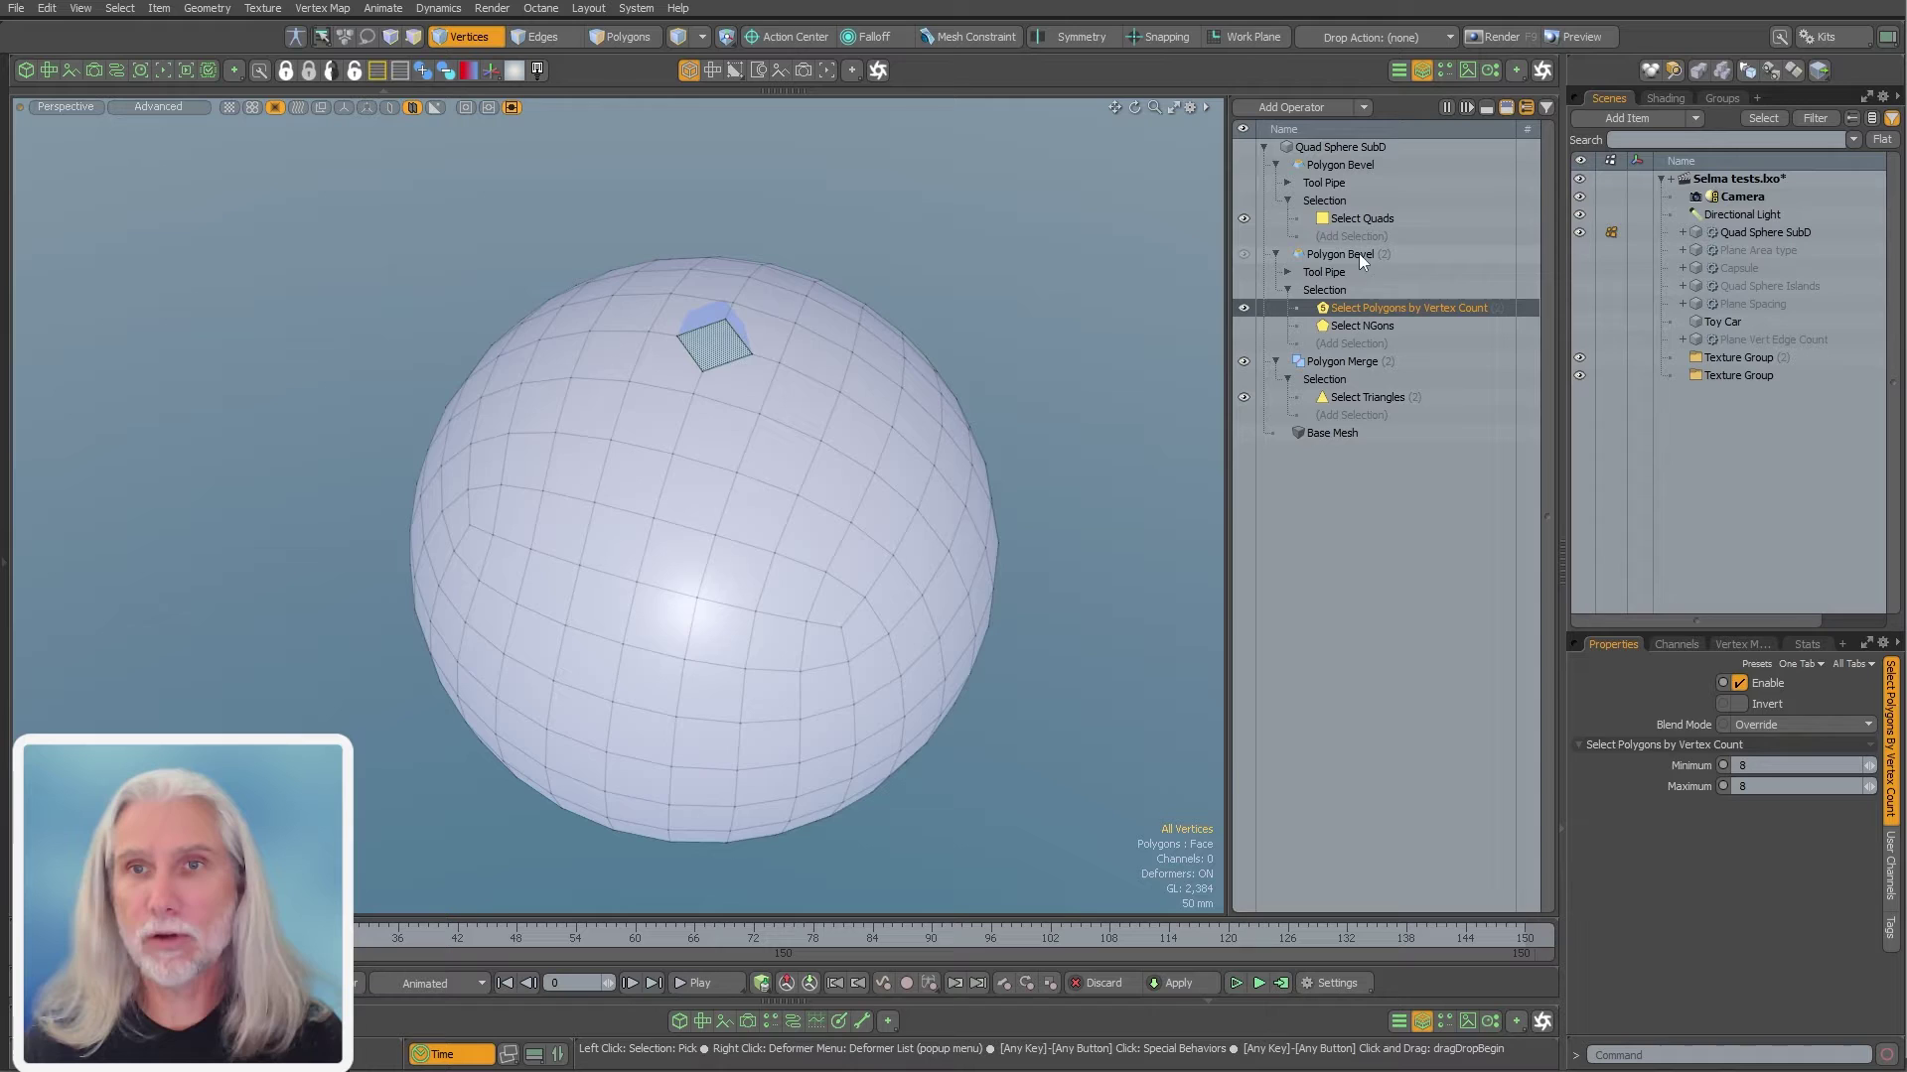
# Examine the beveled polygon near the top of the sphere up close, comparing it with the highlighted Select Polygons by Vertex Count selection
pyautogui.click(1351, 254)
pyautogui.scroll(4, 795, 460)
pyautogui.keyDown('alt'); pyautogui.moveTo(795, 459); pyautogui.dragTo(825, 427); pyautogui.keyUp('alt')
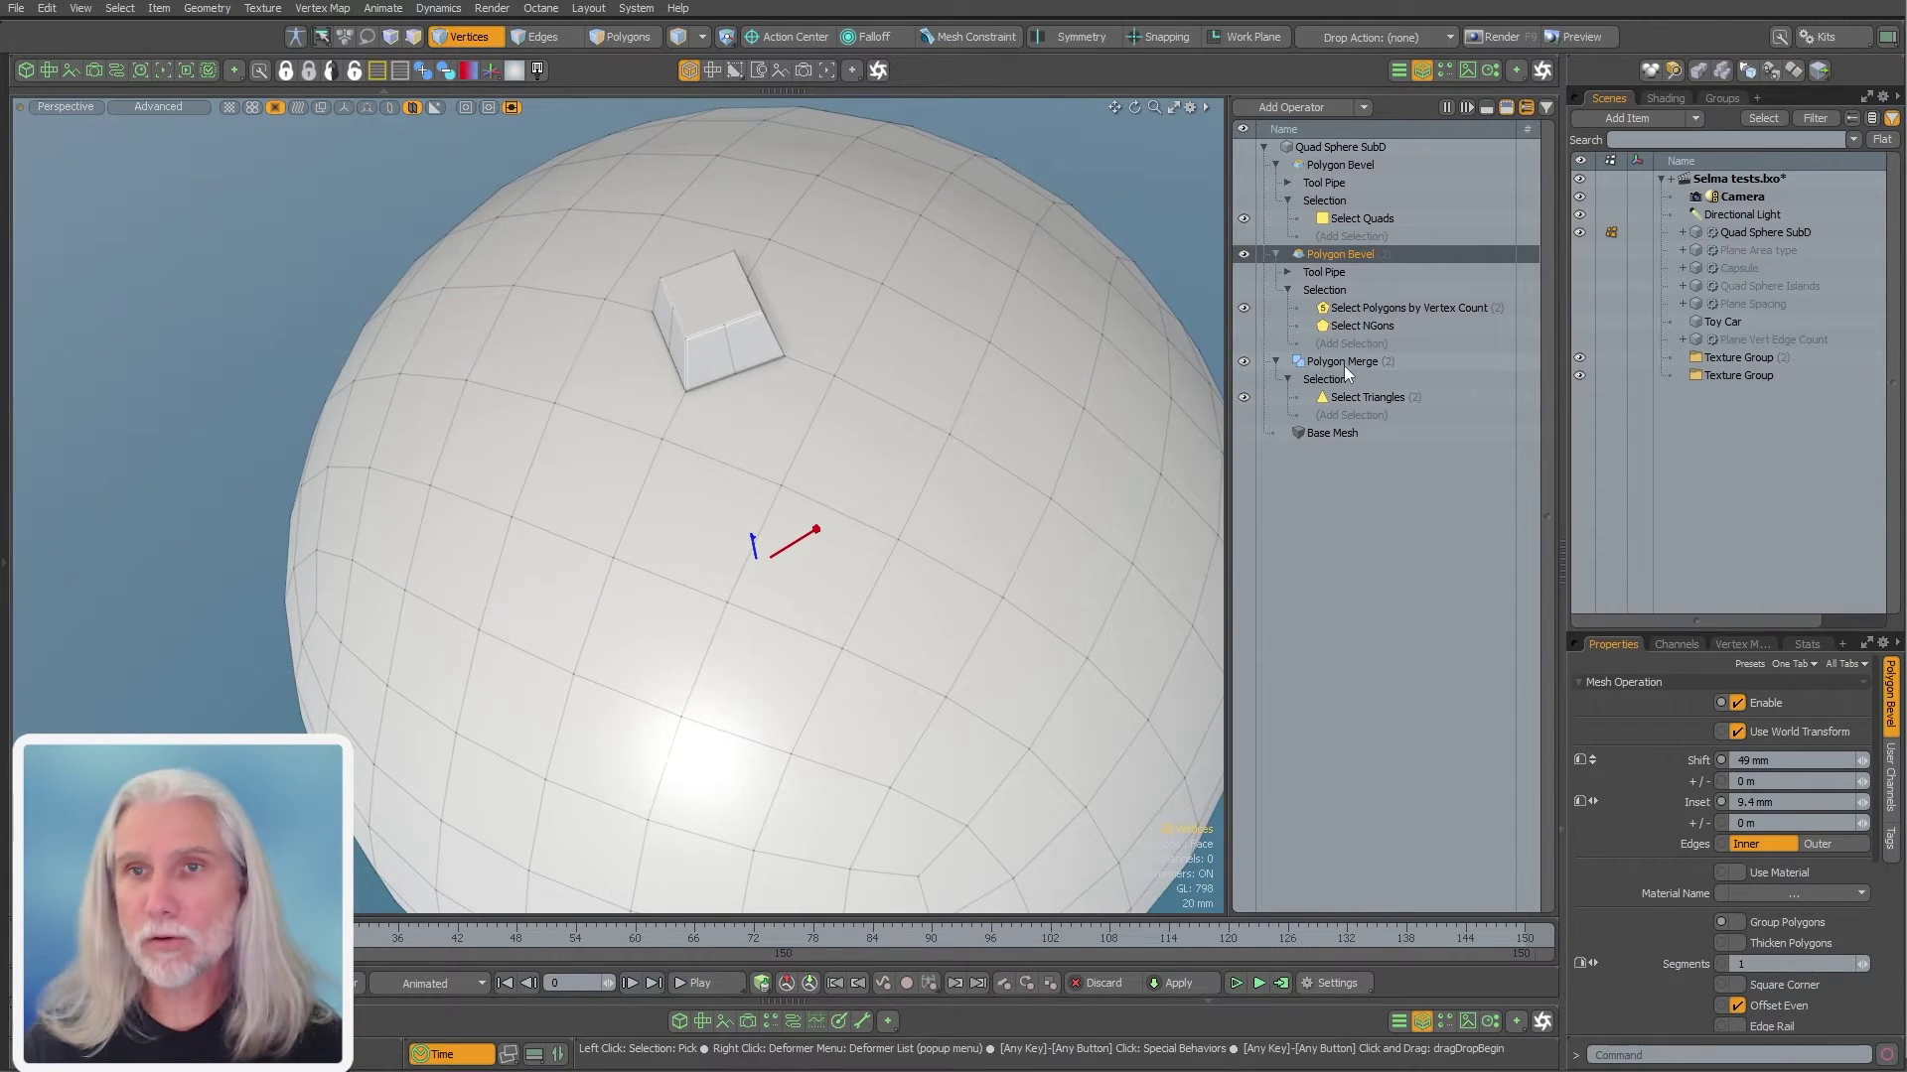
pyautogui.click(1372, 308)
pyautogui.keyDown('alt'); pyautogui.moveTo(708, 510); pyautogui.dragTo(671, 484); pyautogui.keyUp('alt')
pyautogui.click(1510, 109)
pyautogui.click(1509, 109)
pyautogui.keyDown('alt'); pyautogui.moveTo(794, 370); pyautogui.dragTo(516, 487); pyautogui.keyUp('alt')
pyautogui.keyDown('alt'); pyautogui.keyDown('shift'); pyautogui.moveTo(596, 487); pyautogui.dragTo(660, 406); pyautogui.keyUp('shift'); pyautogui.keyUp('alt')
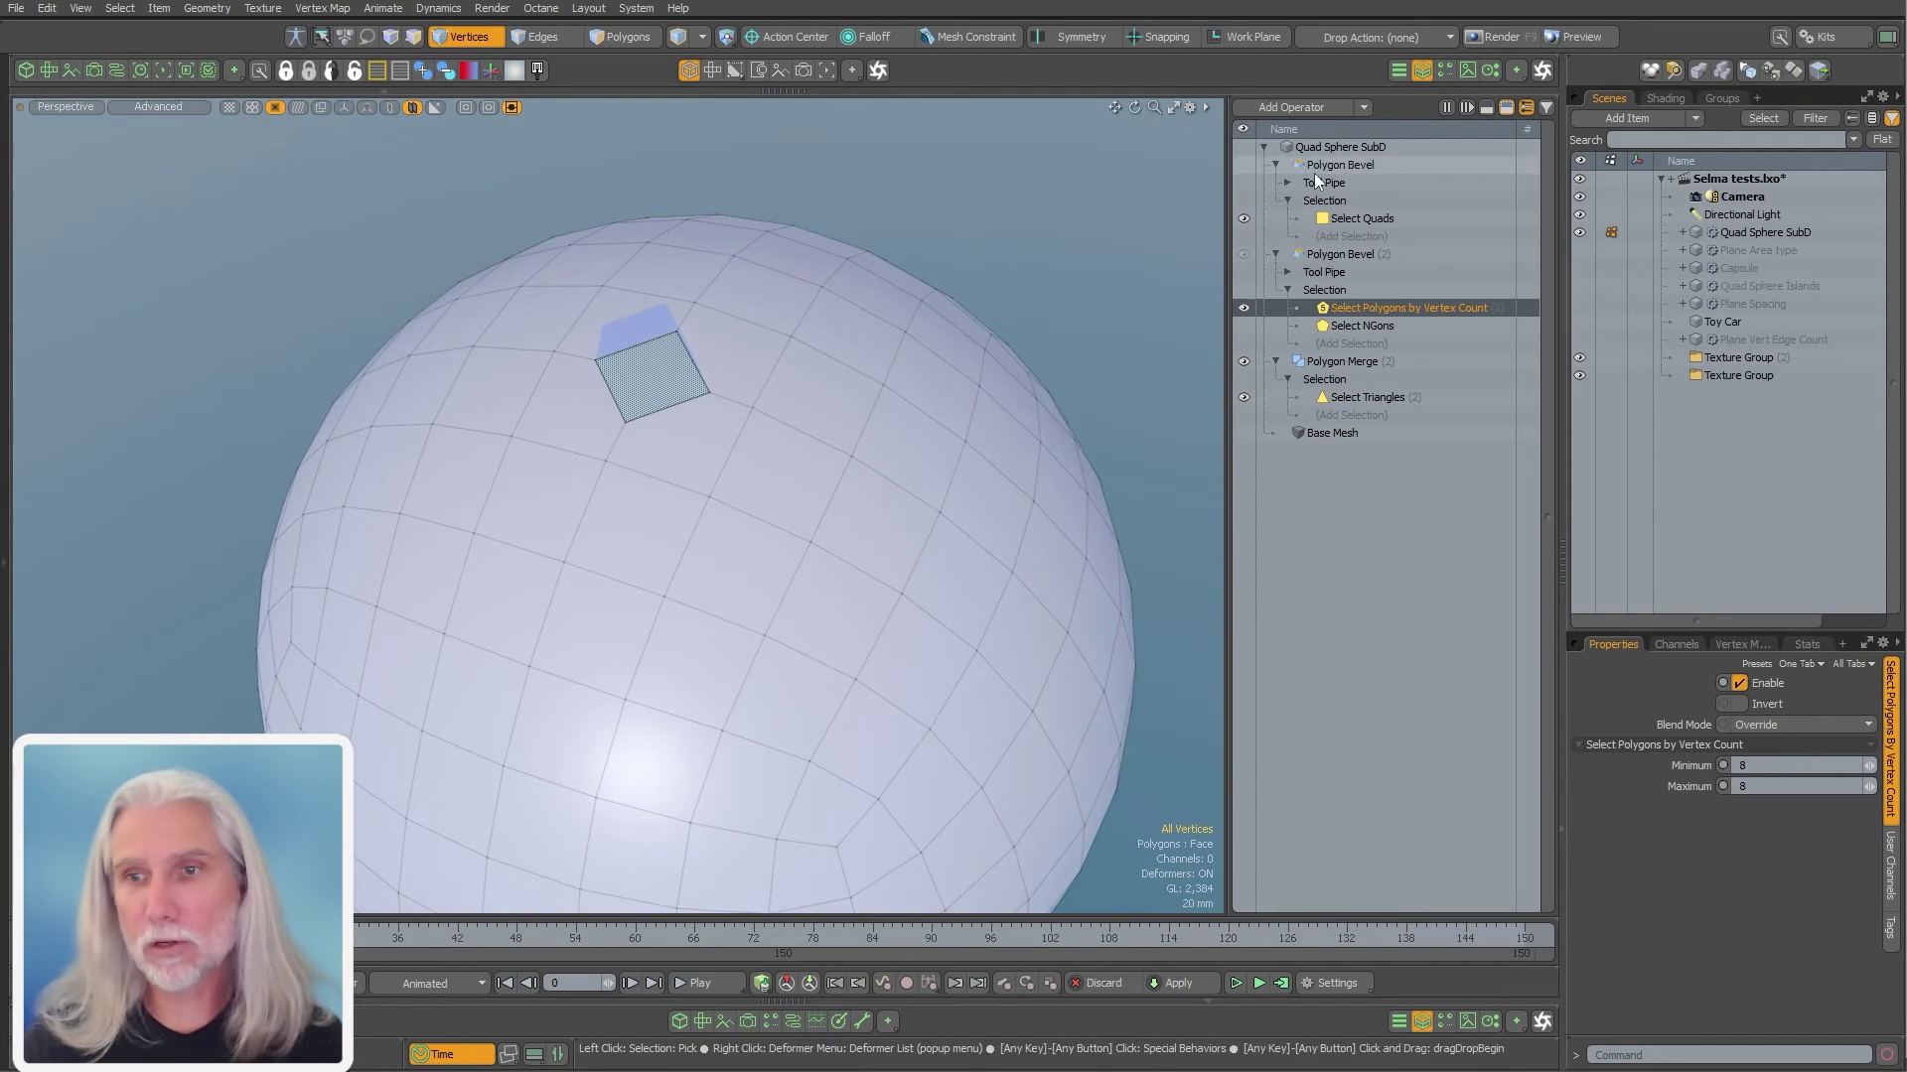
# Try minimum vertex counts of 5 and 4 on Select Polygons by Vertex Count
pyautogui.moveTo(1754, 766); pyautogui.dragTo(1728, 771)
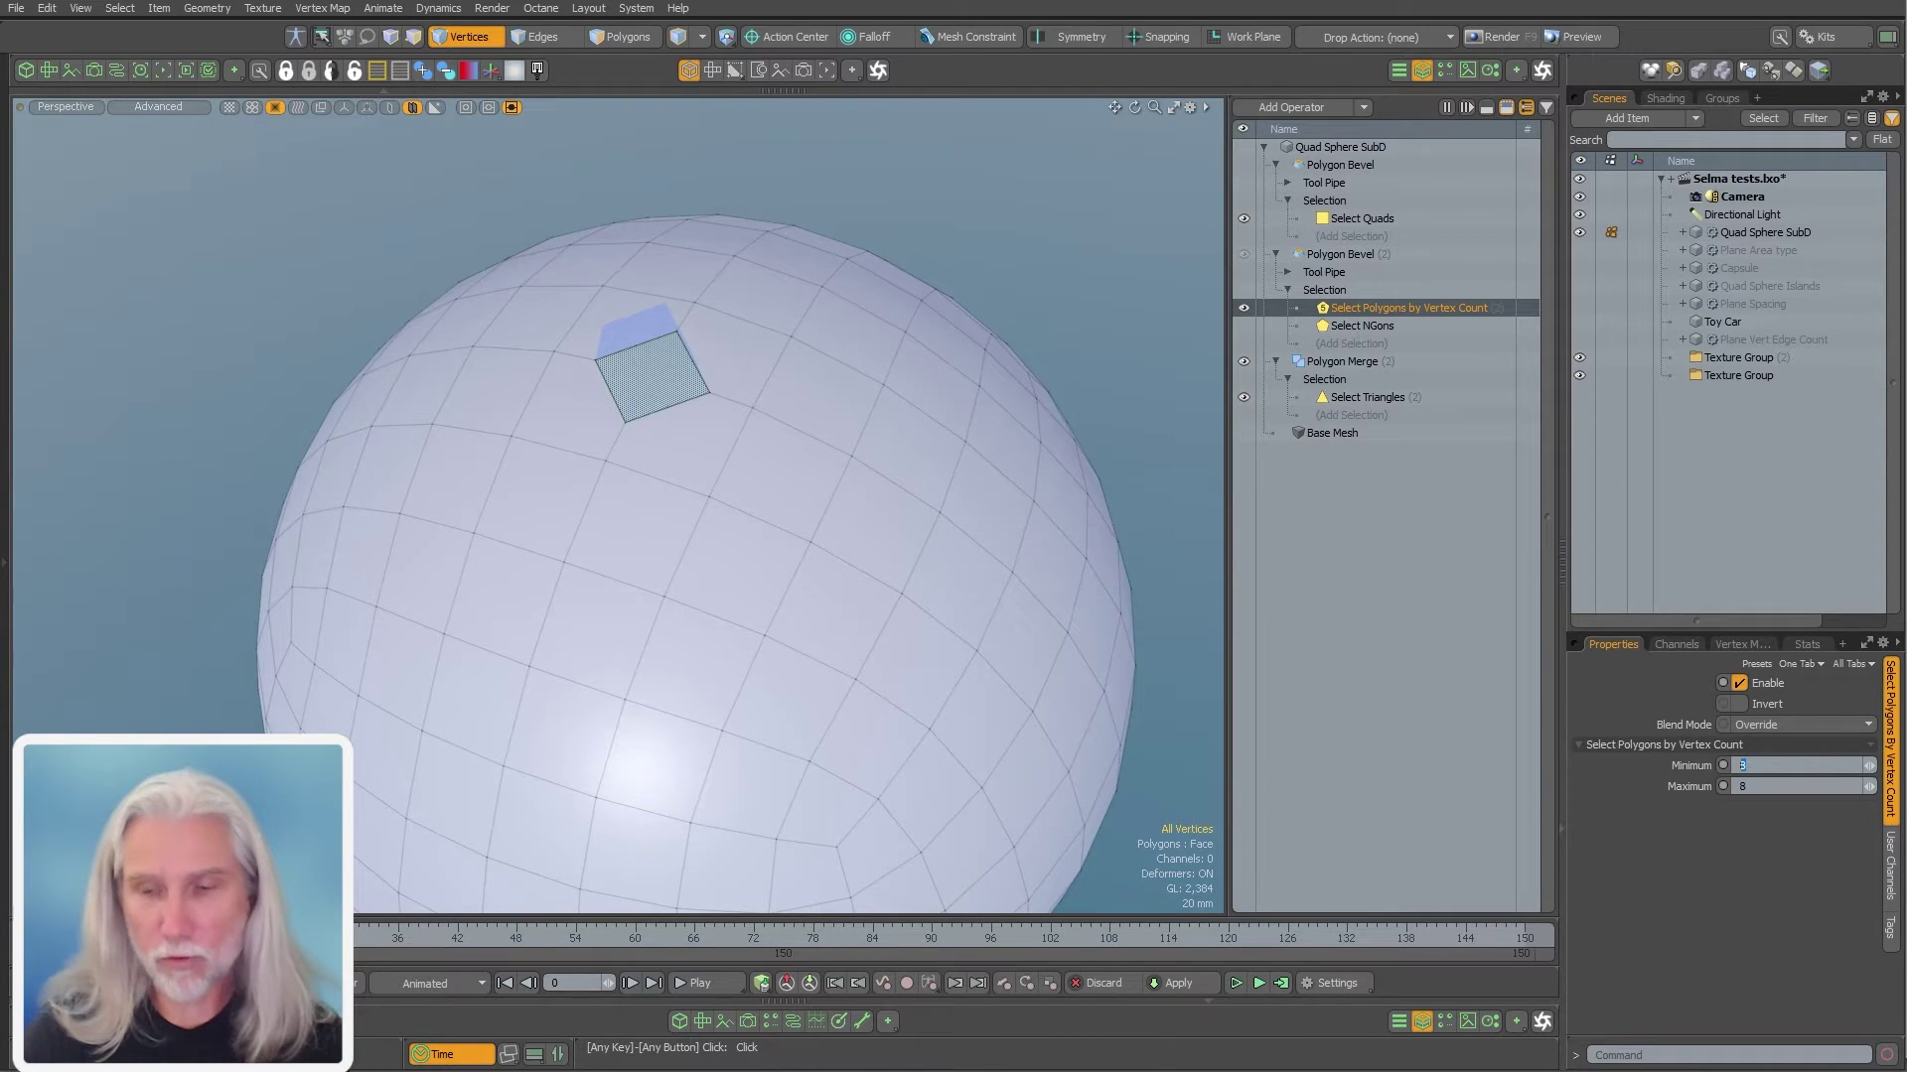
pyautogui.write('5')
pyautogui.press('Return')
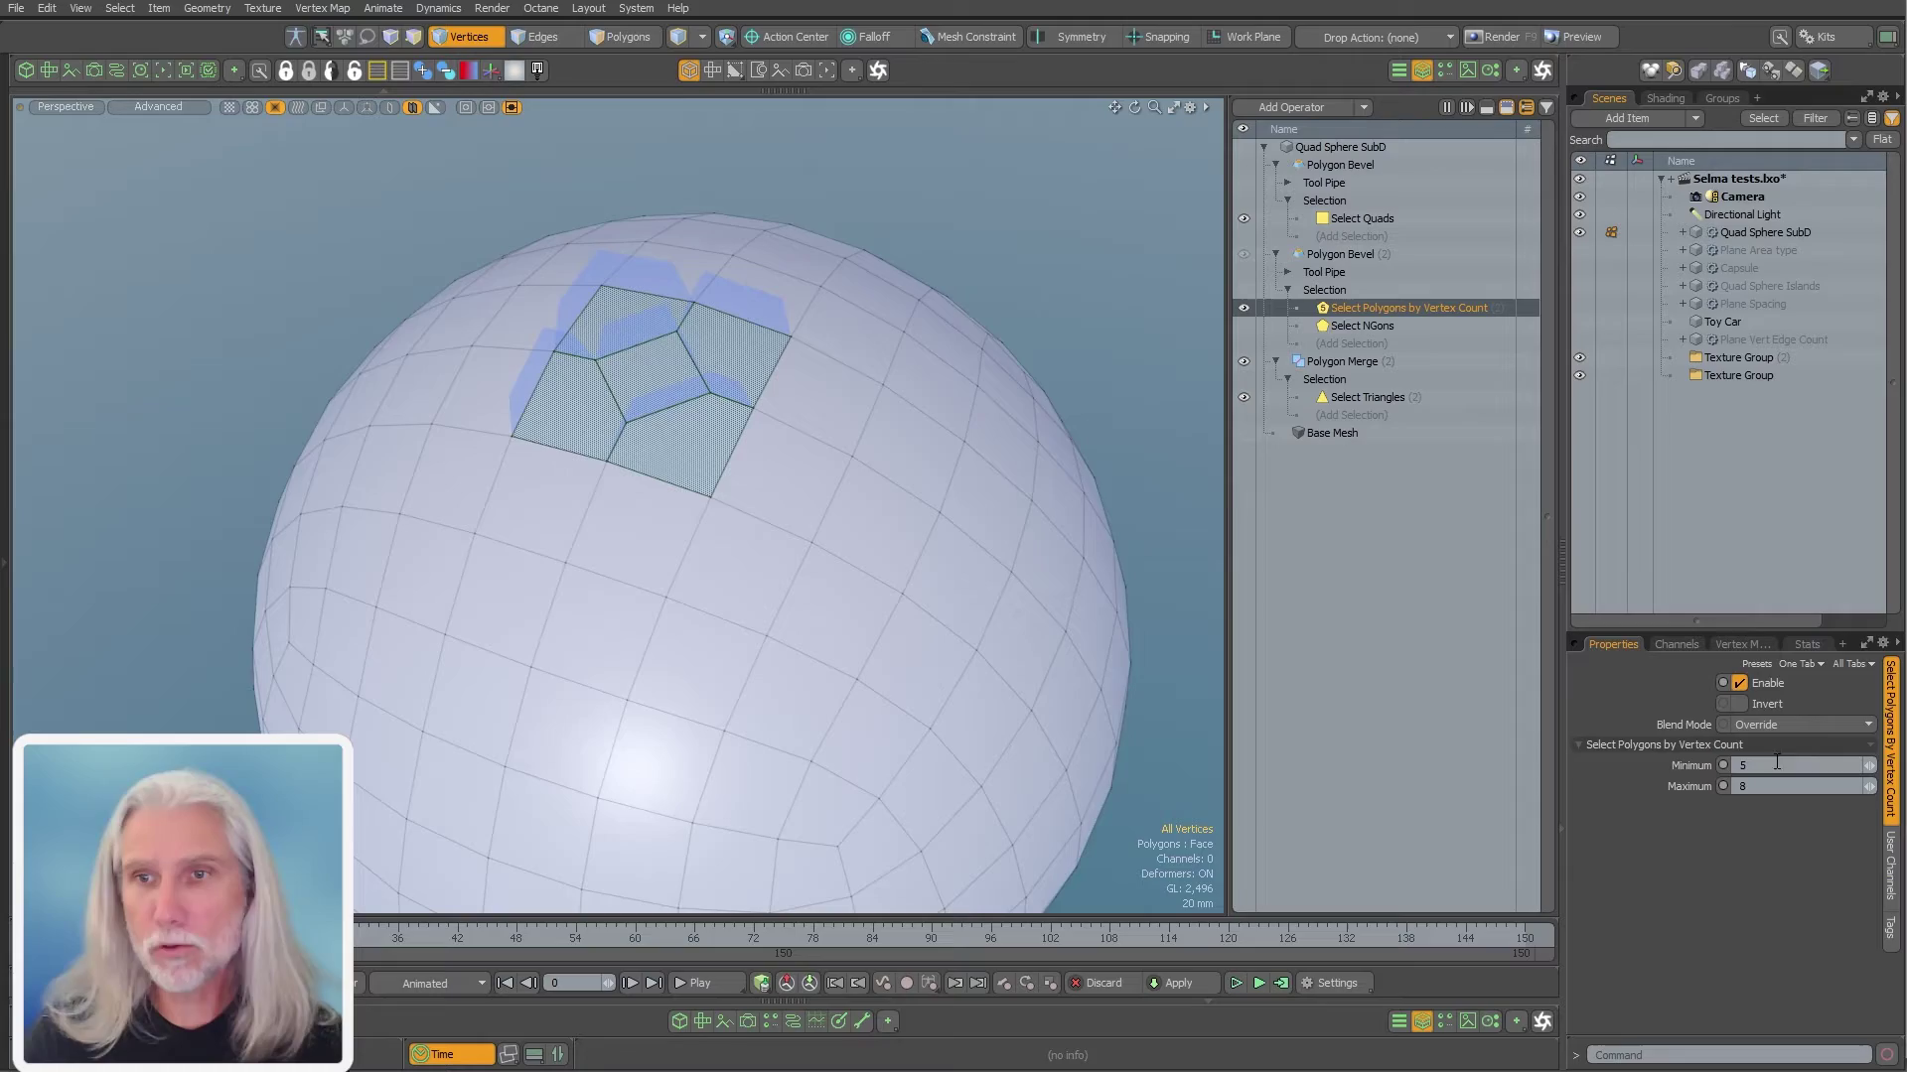
pyautogui.press('Return')
pyautogui.scroll(-3, 758, 545)
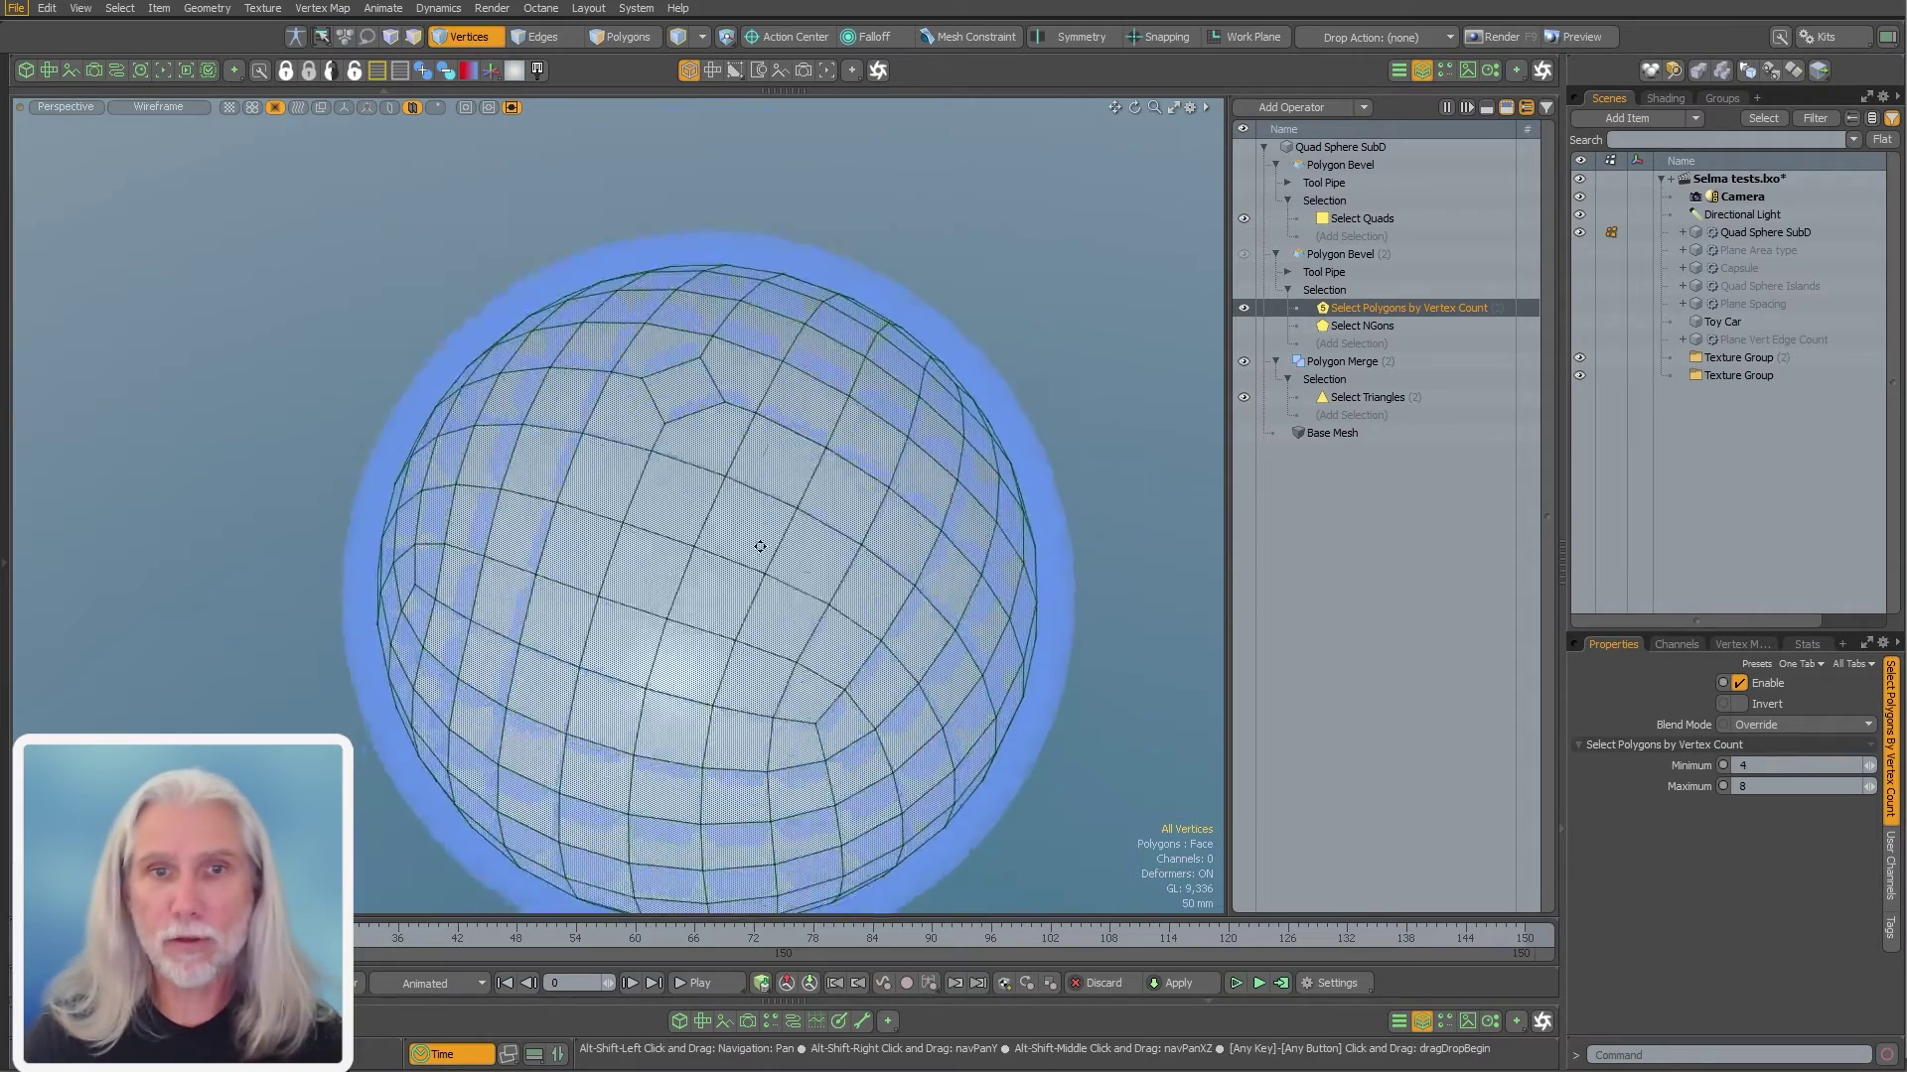
# Disable the Polygon Merge operator and inspect the vertex-count selection around the sphere
pyautogui.keyDown('alt'); pyautogui.moveTo(758, 545); pyautogui.dragTo(497, 756); pyautogui.keyUp('alt')
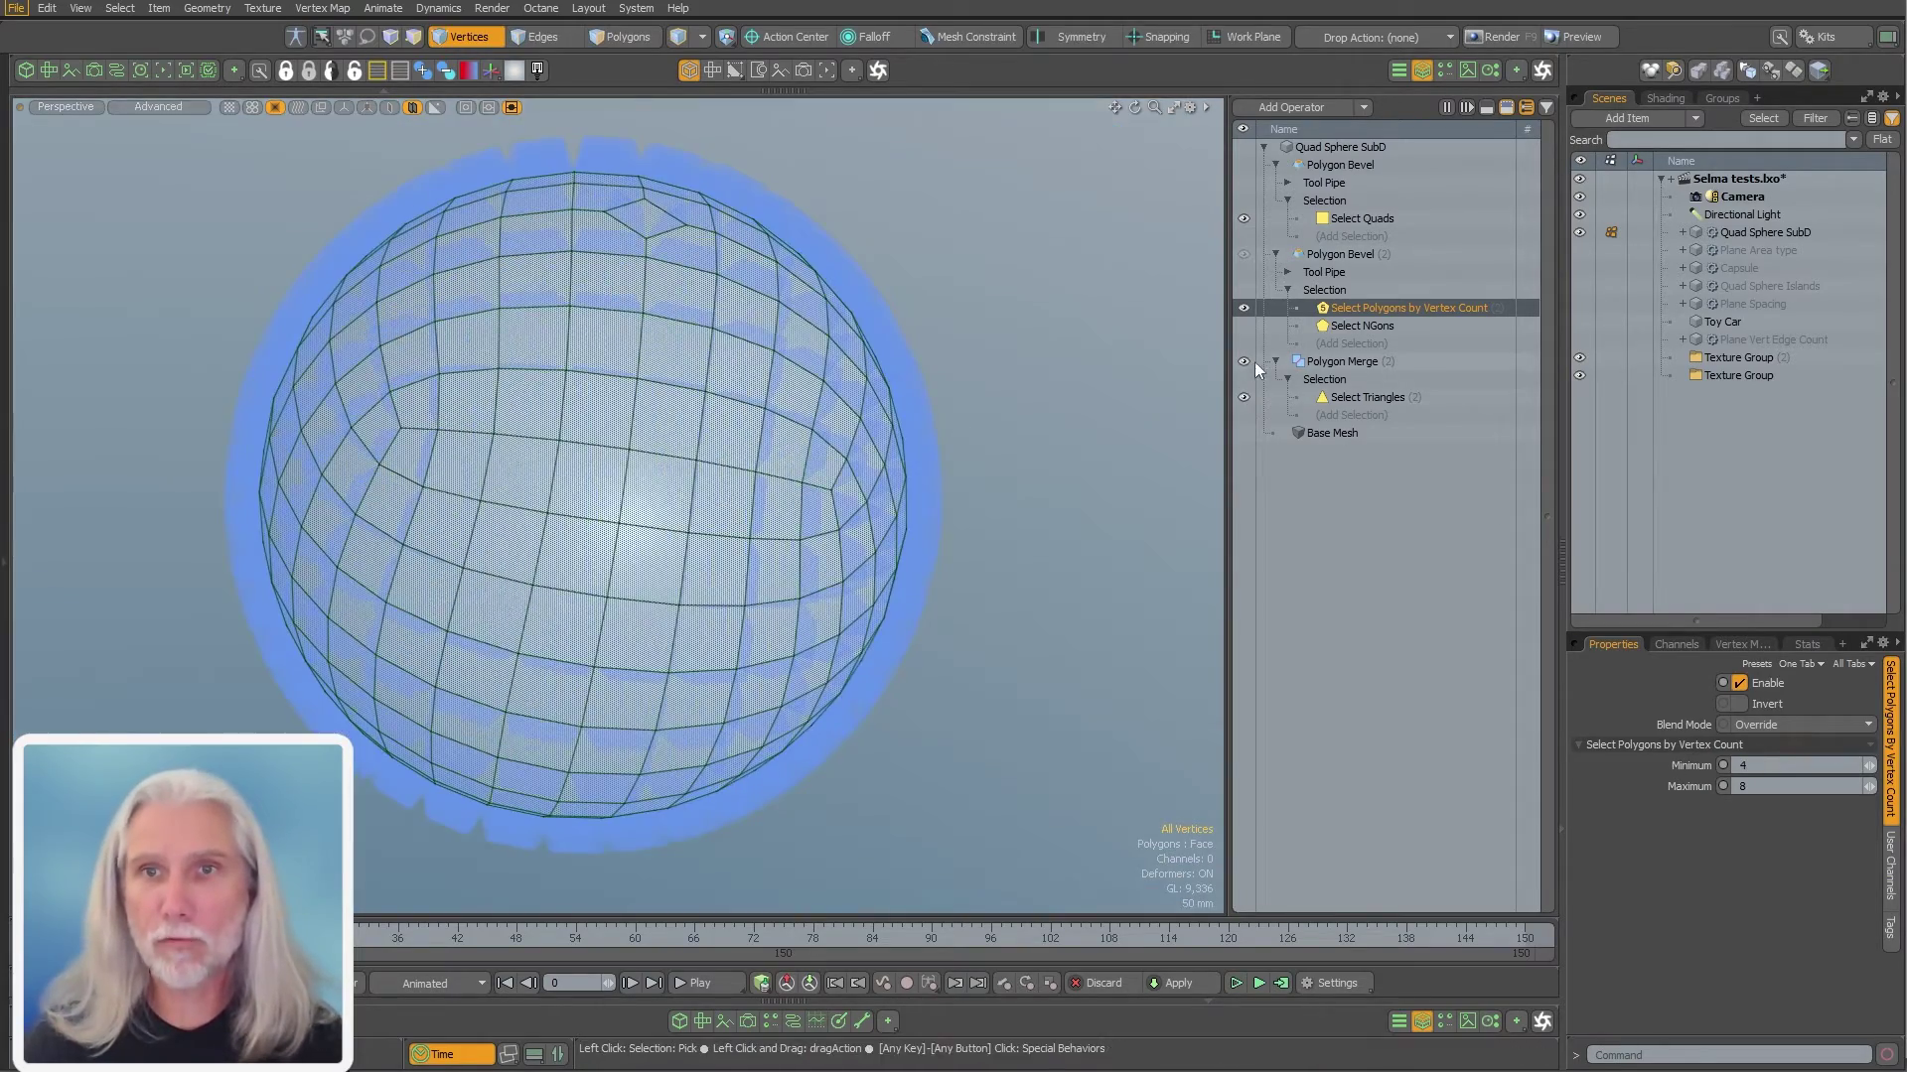
pyautogui.click(1247, 361)
pyautogui.keyDown('alt'); pyautogui.moveTo(635, 595); pyautogui.dragTo(575, 620); pyautogui.keyUp('alt')
pyautogui.keyDown('alt'); pyautogui.moveTo(703, 521); pyautogui.dragTo(690, 636); pyautogui.keyUp('alt')
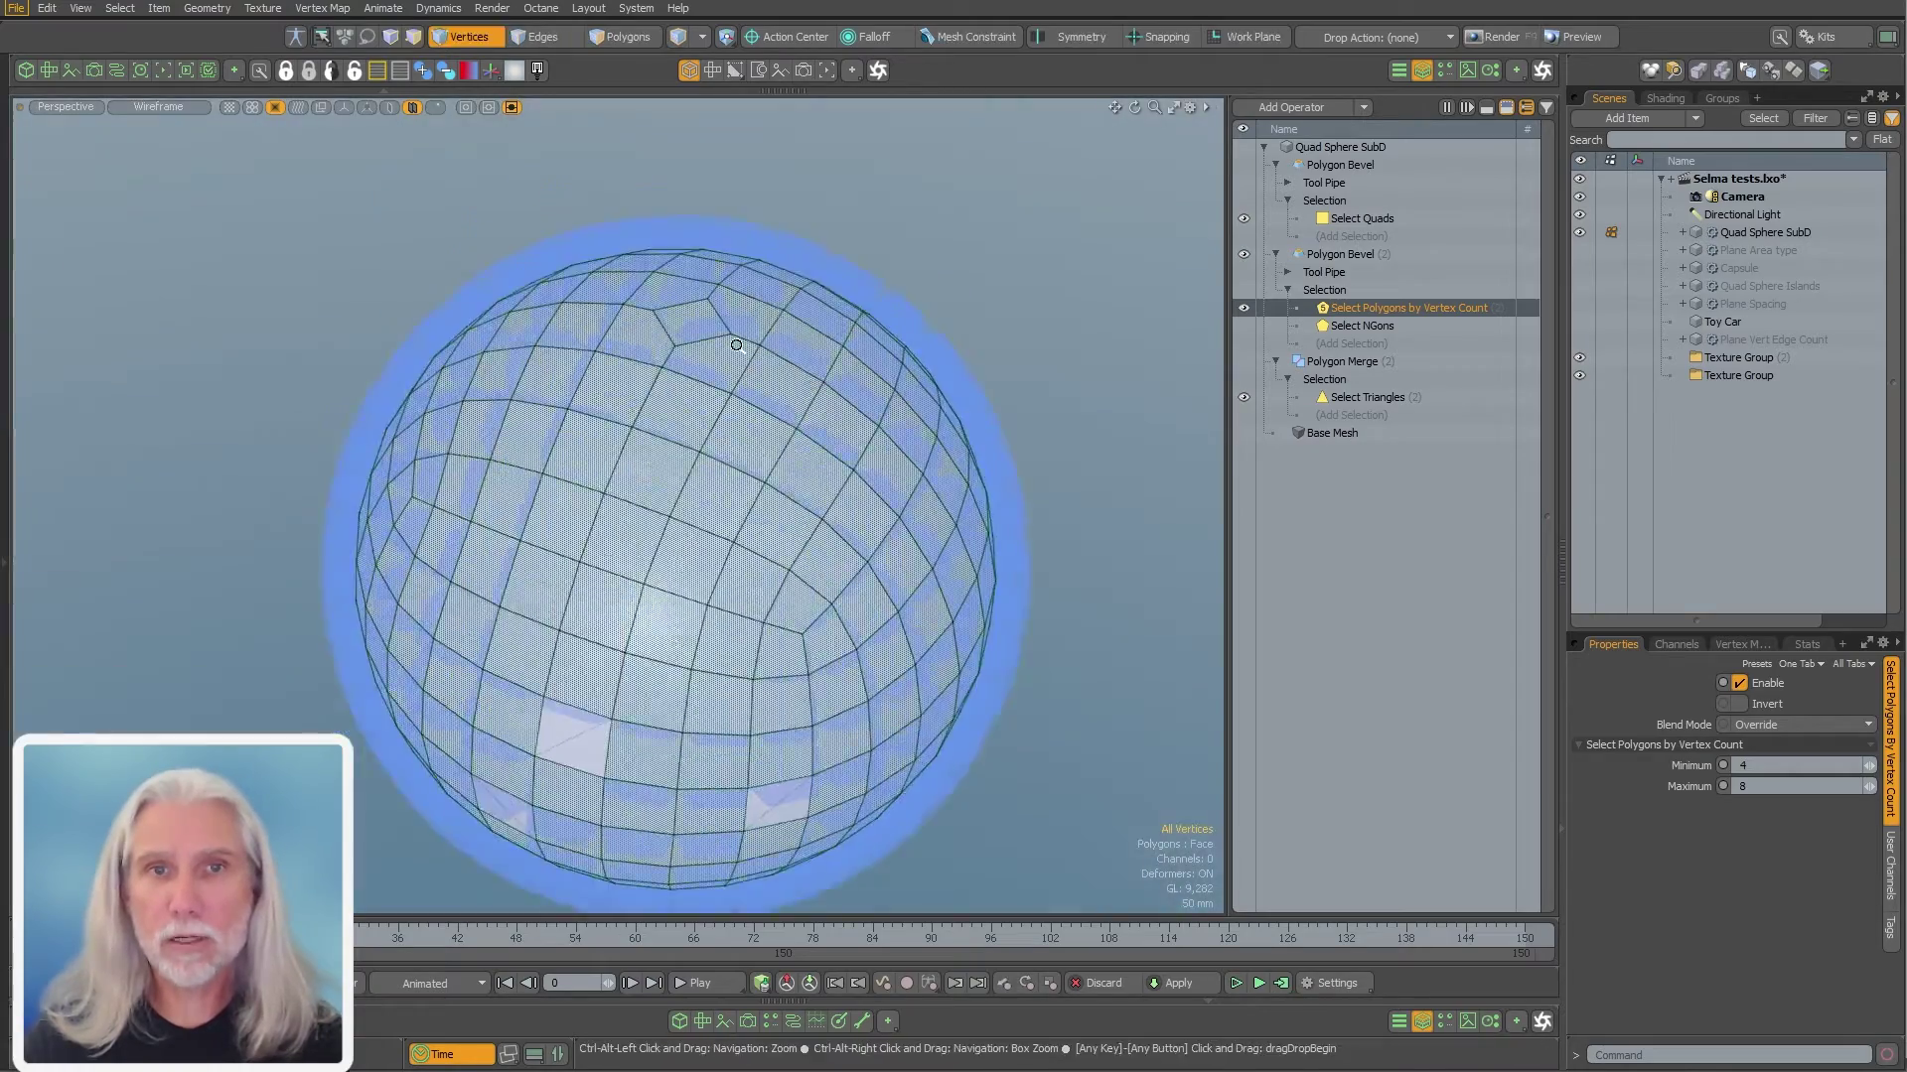
# Set the minimum of Select Polygons by Vertex Count to 8
pyautogui.scroll(3, 732, 341)
pyautogui.click(1773, 766)
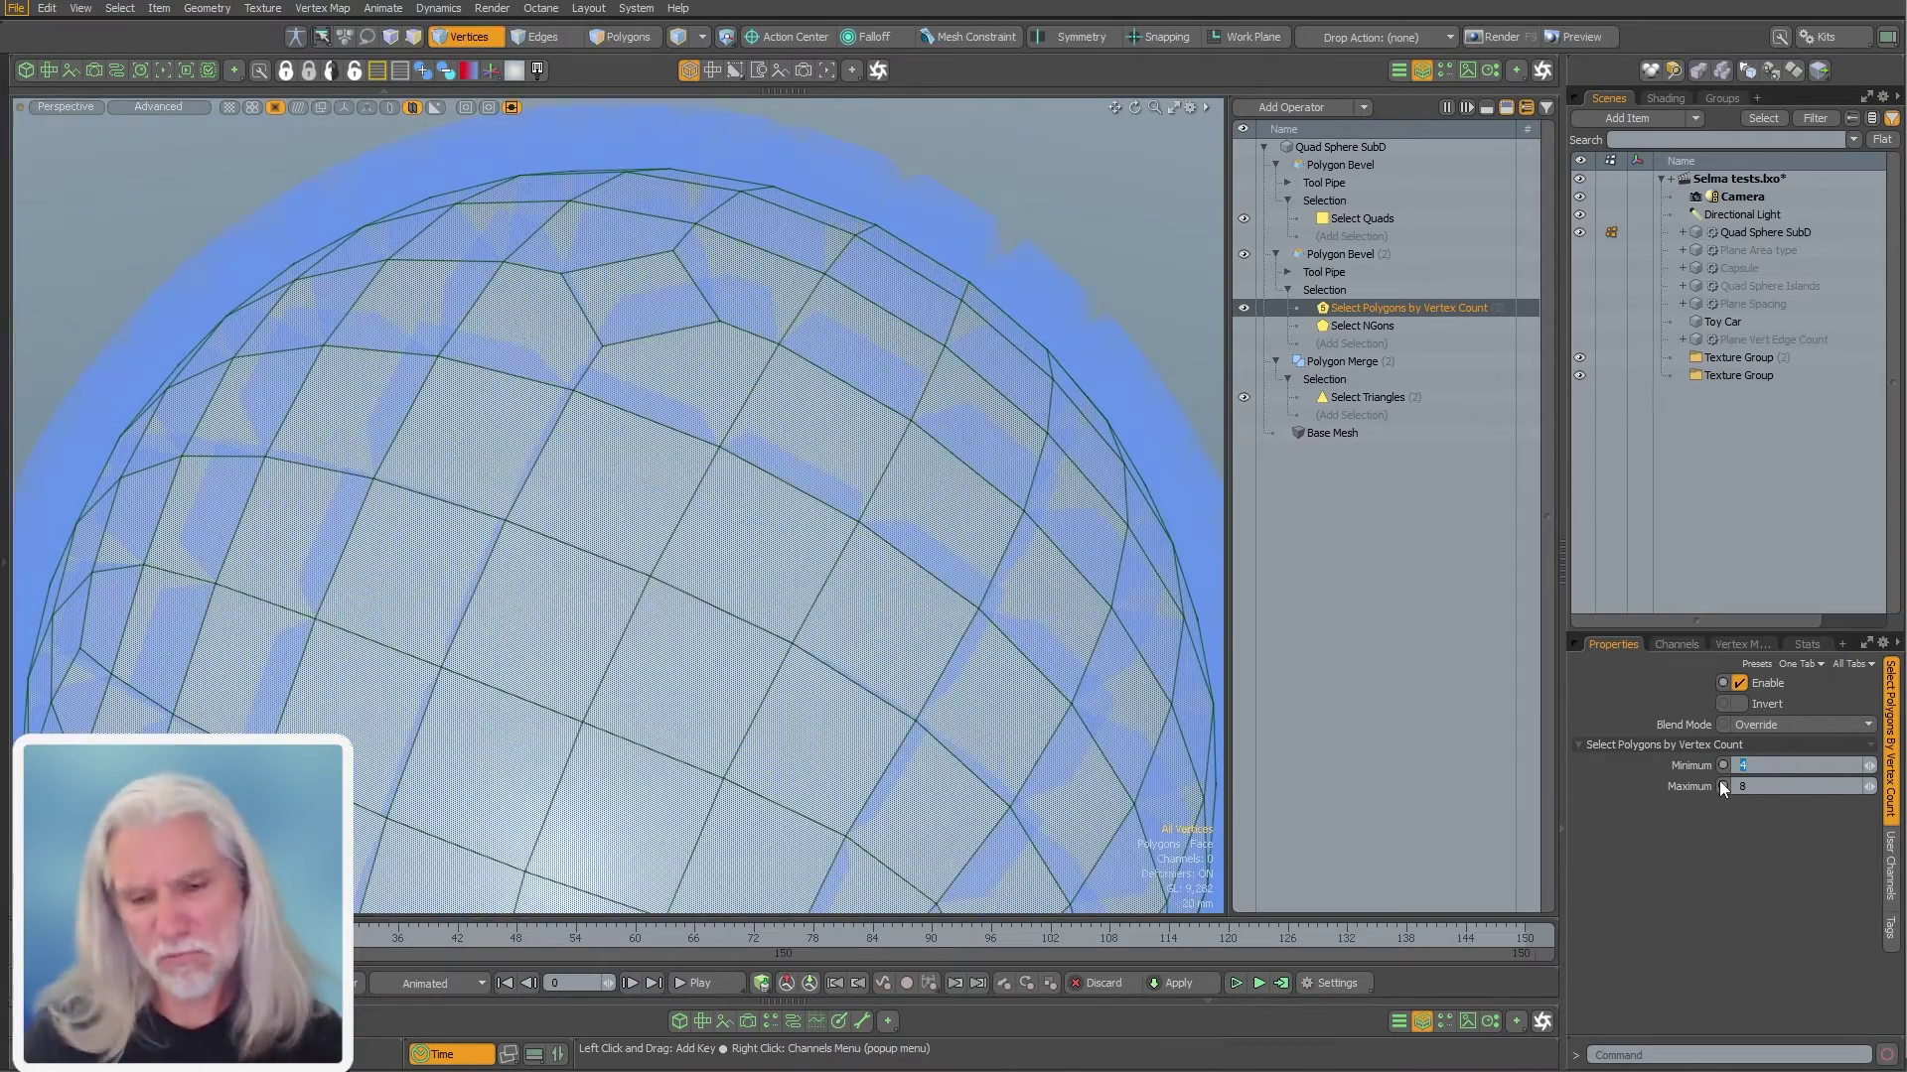
pyautogui.write('8')
pyautogui.press('Return')
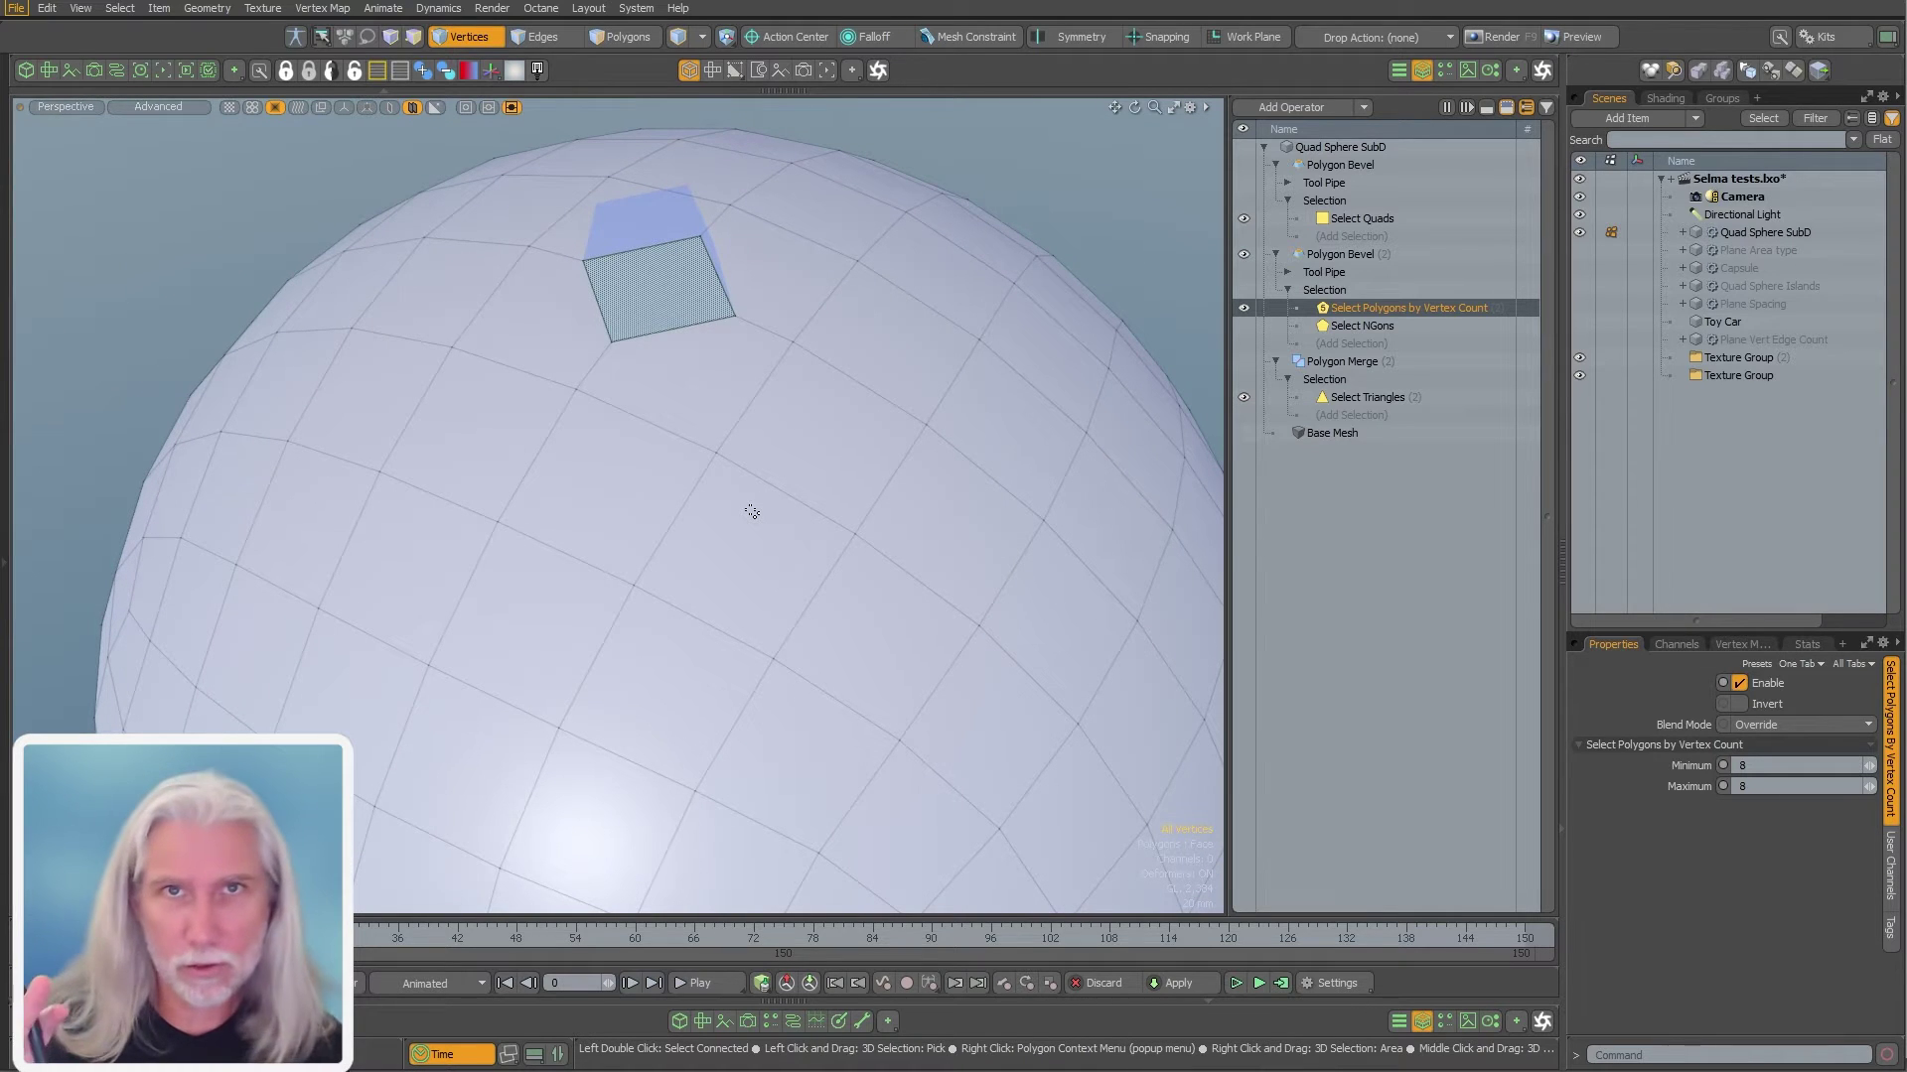
pyautogui.keyDown('alt'); pyautogui.moveTo(752, 512); pyautogui.dragTo(921, 554); pyautogui.keyUp('alt')
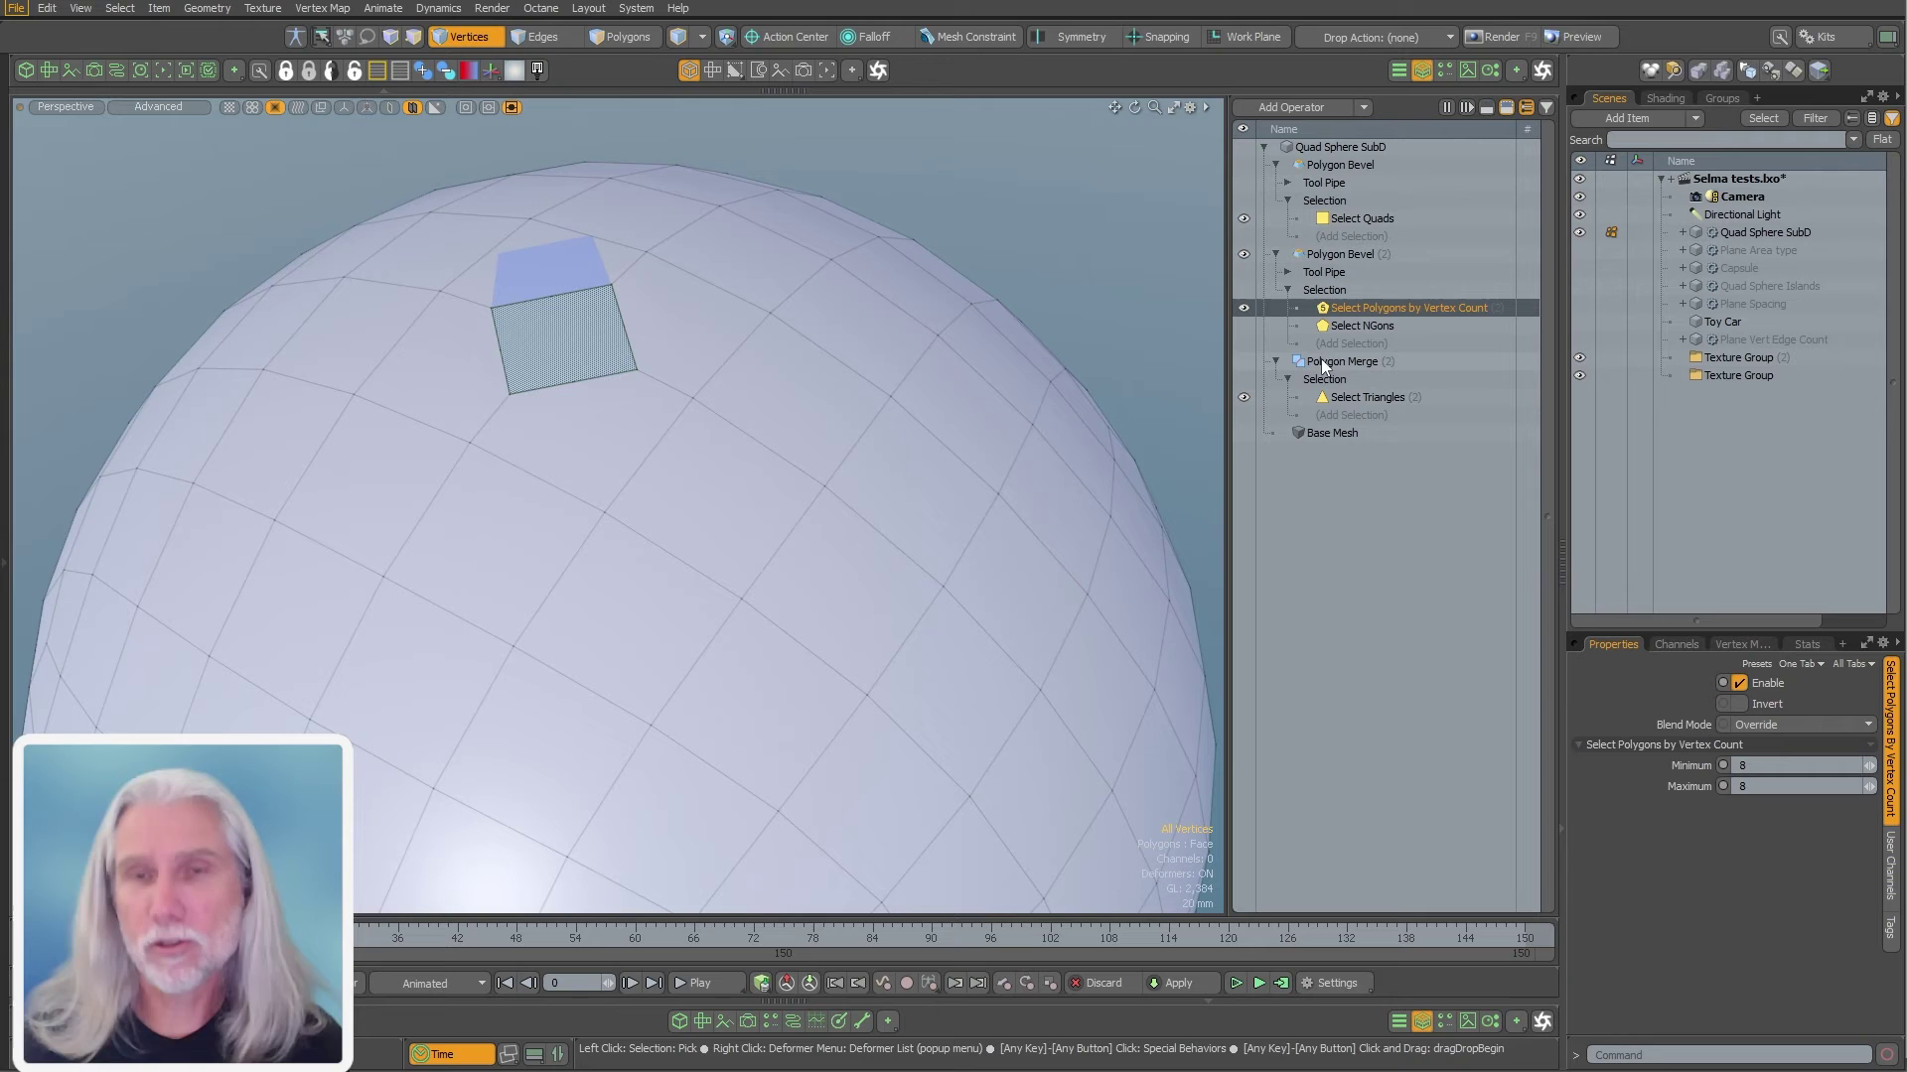
# Collapse and disable the vertex-count Polygon Bevel, and enable the top Polygon Bevel driven by Select Quads
pyautogui.click(1276, 255)
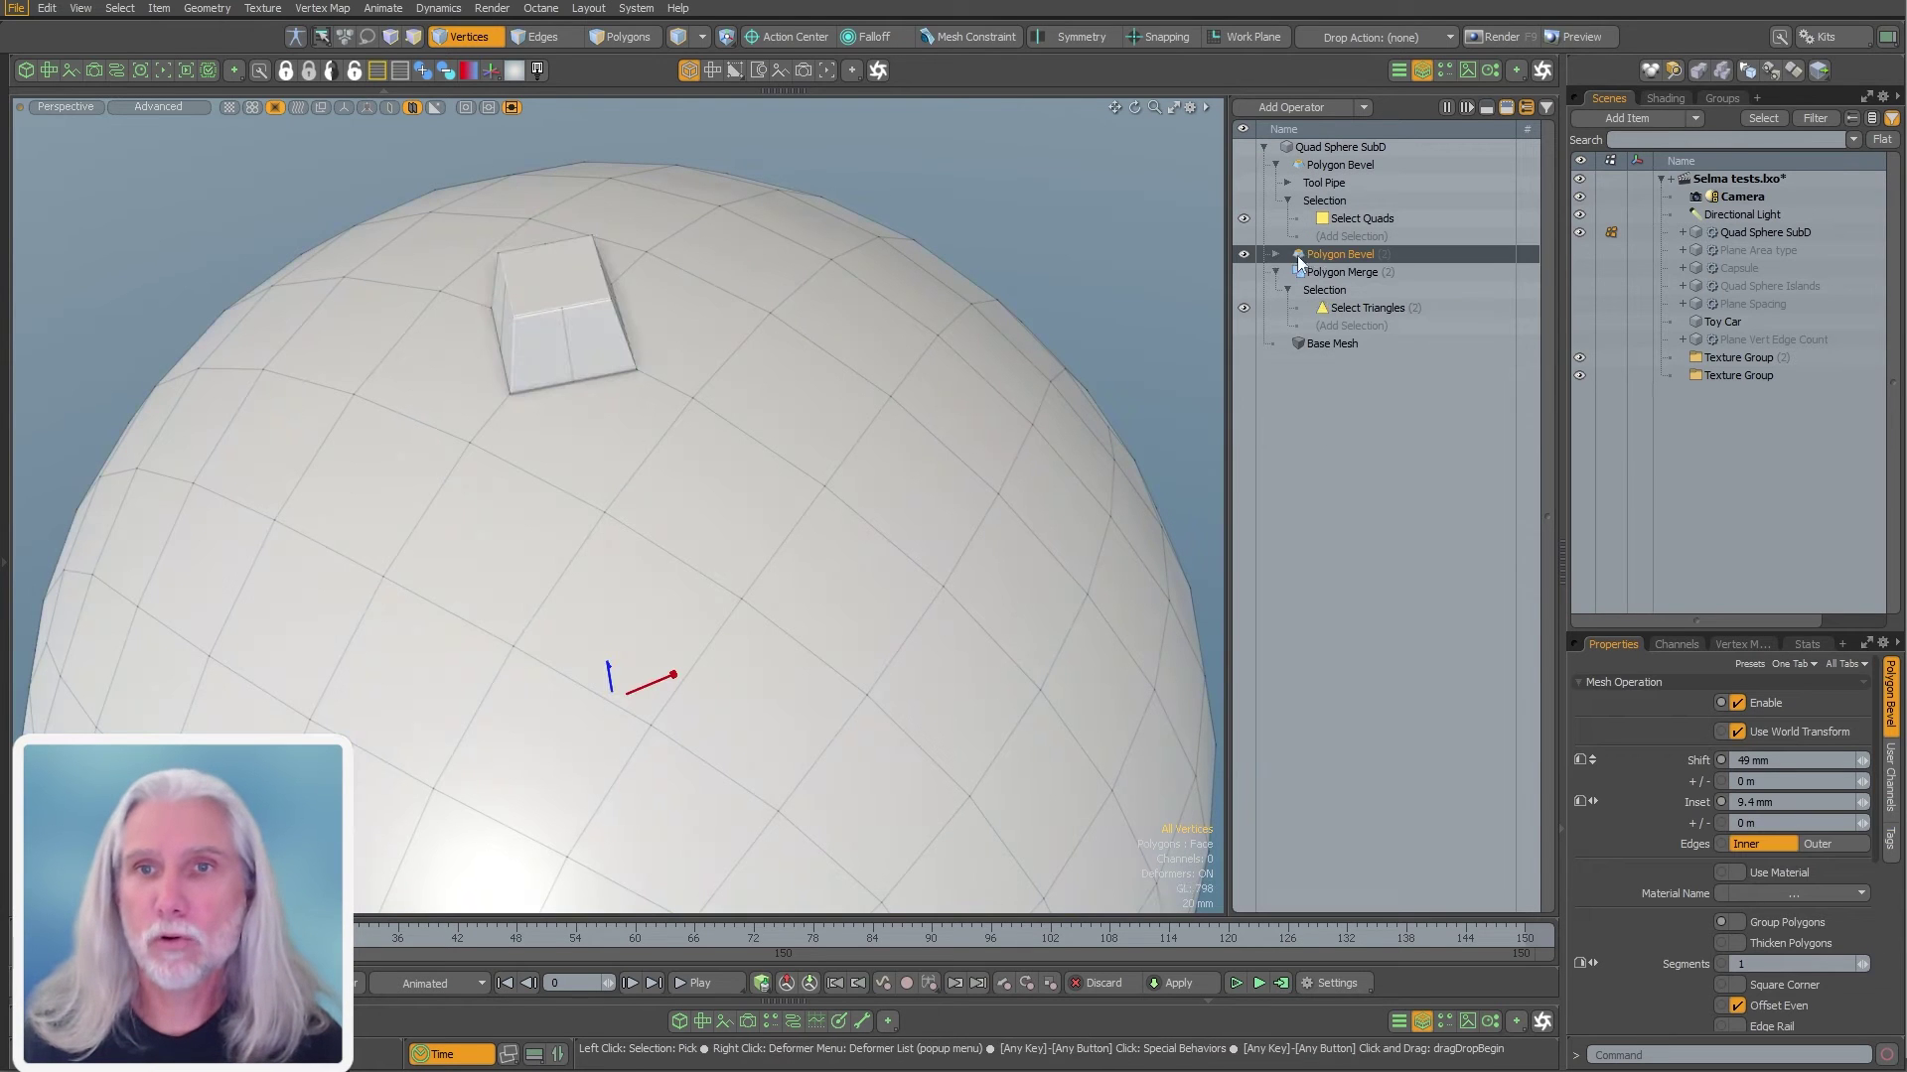
pyautogui.click(1341, 165)
pyautogui.click(1244, 254)
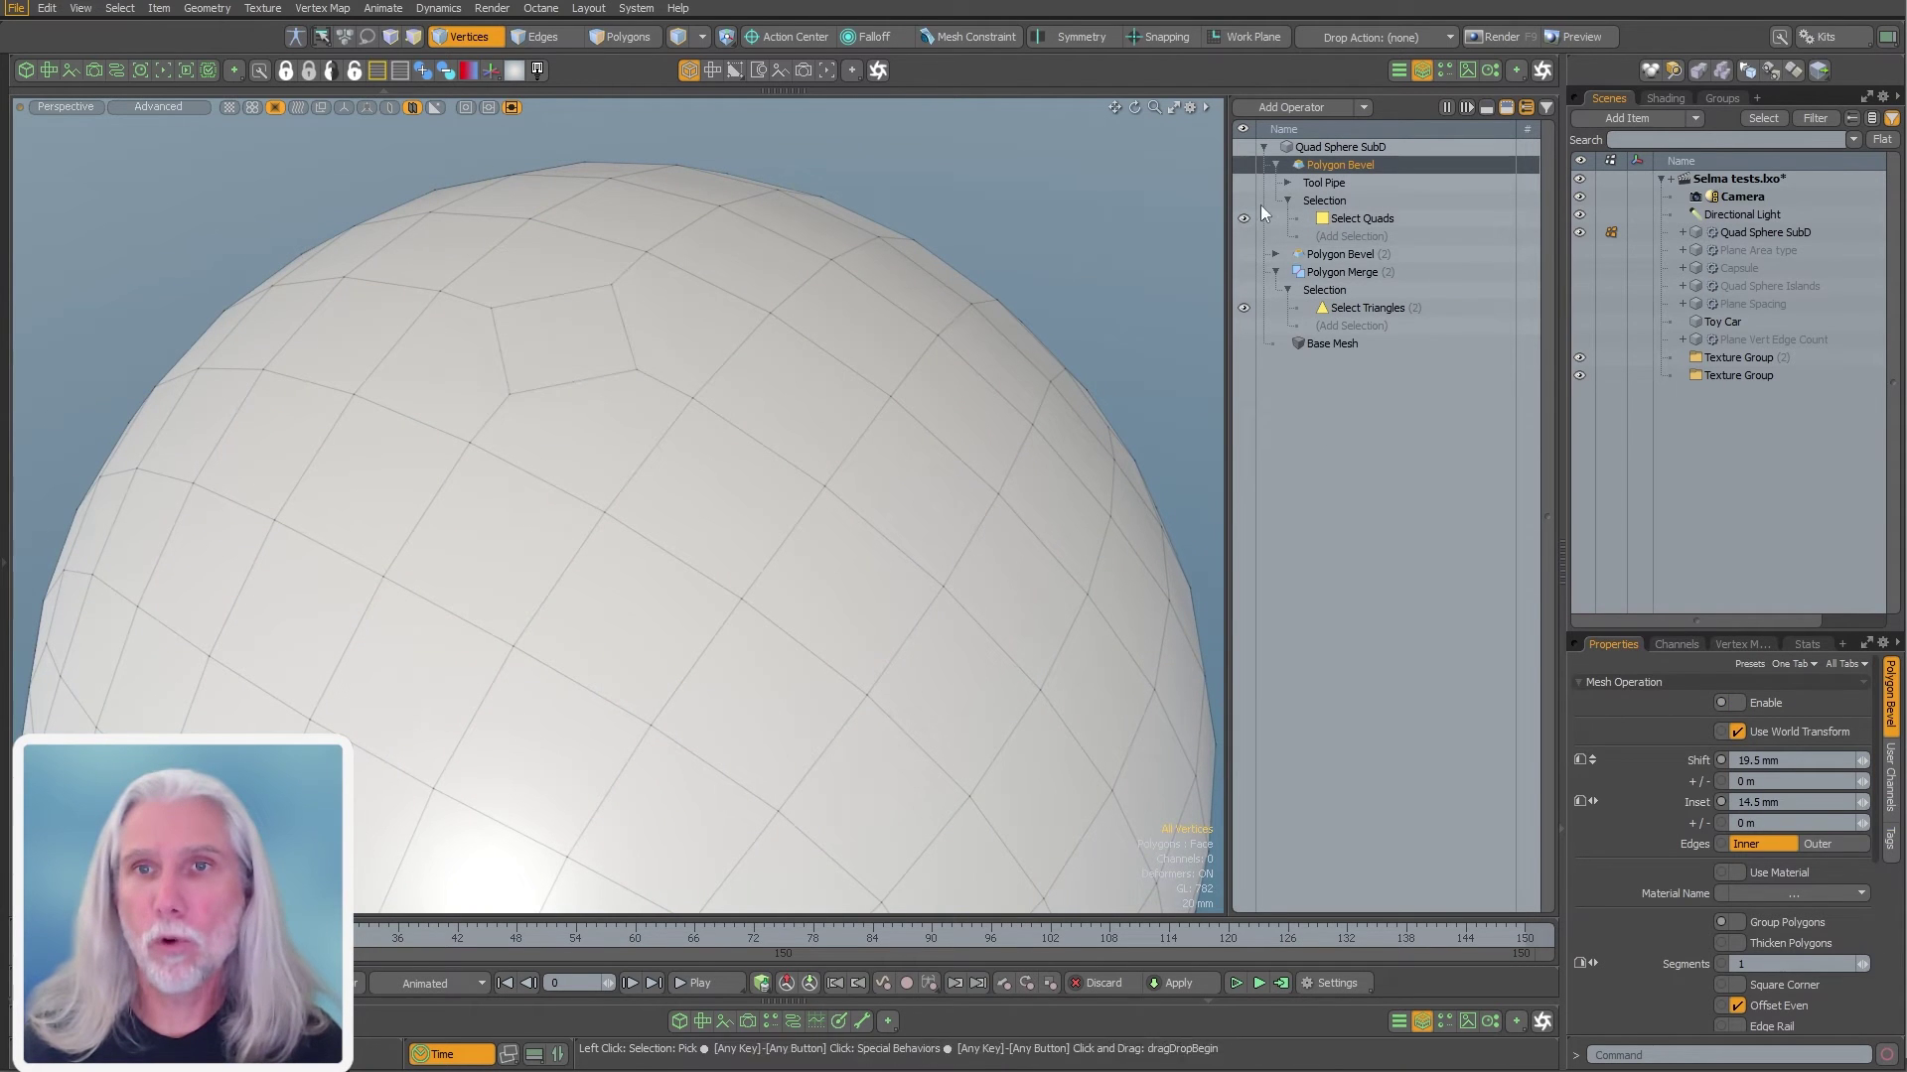
pyautogui.click(1245, 165)
# Highlight the polygons picked by Select Quads, and deselect the operator to view the beveled sphere
pyautogui.click(1380, 220)
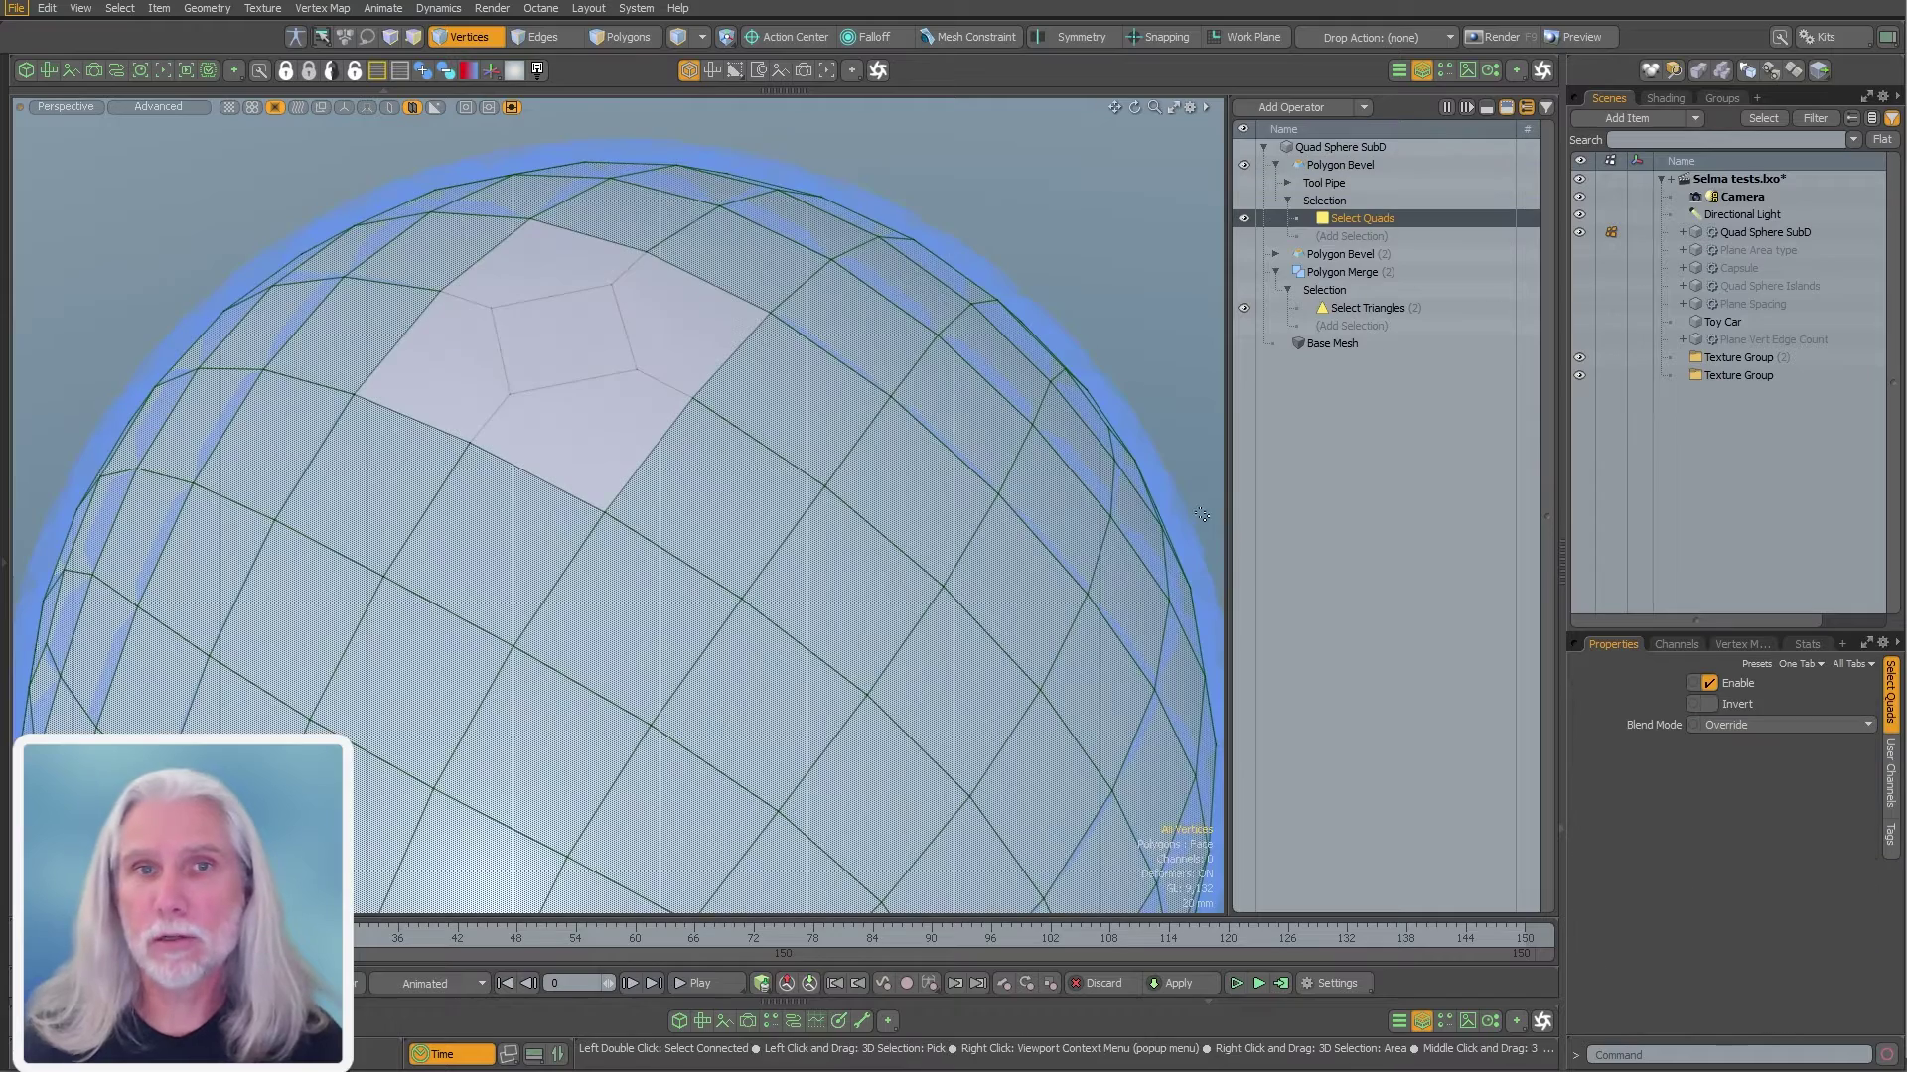
pyautogui.keyDown('ctrl'); pyautogui.click(1360, 221); pyautogui.keyUp('ctrl')
pyautogui.keyDown('alt'); pyautogui.moveTo(888, 379); pyautogui.dragTo(872, 451); pyautogui.keyUp('alt')
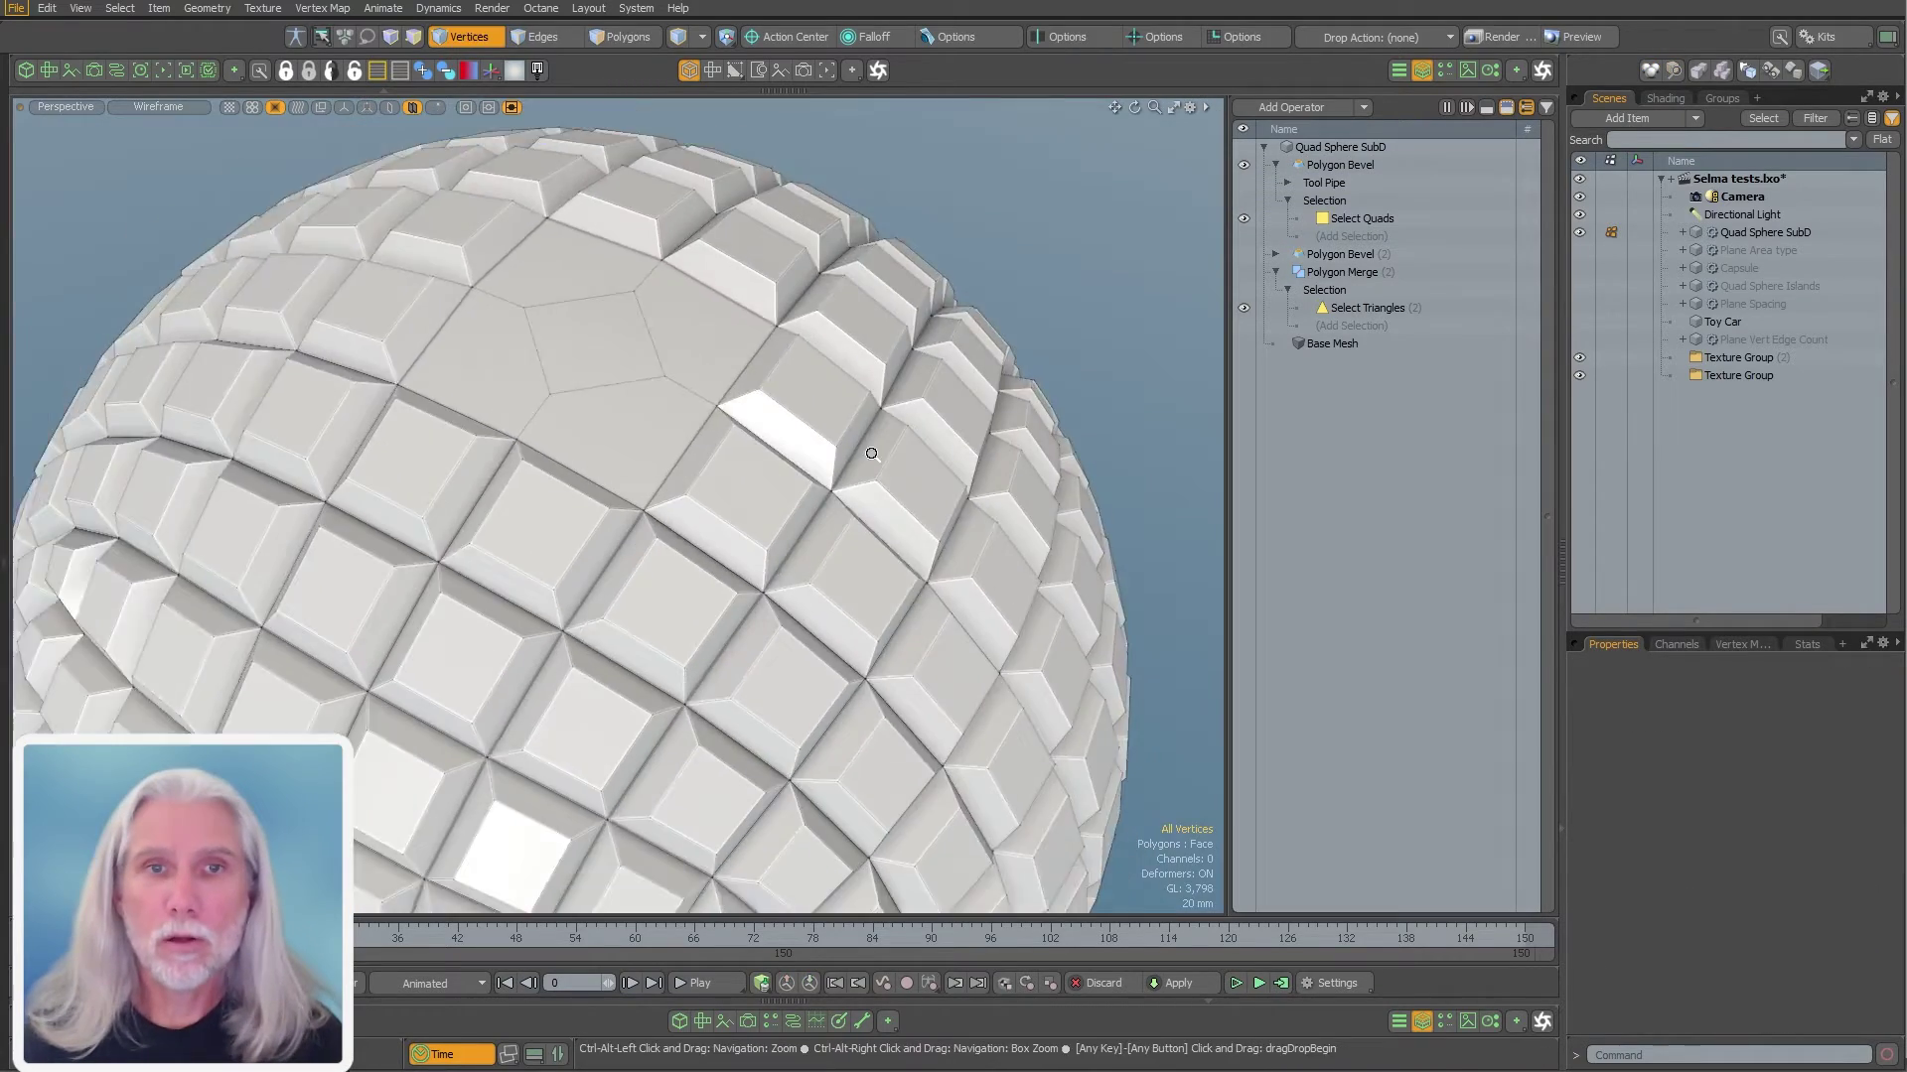
pyautogui.scroll(-5, 874, 449)
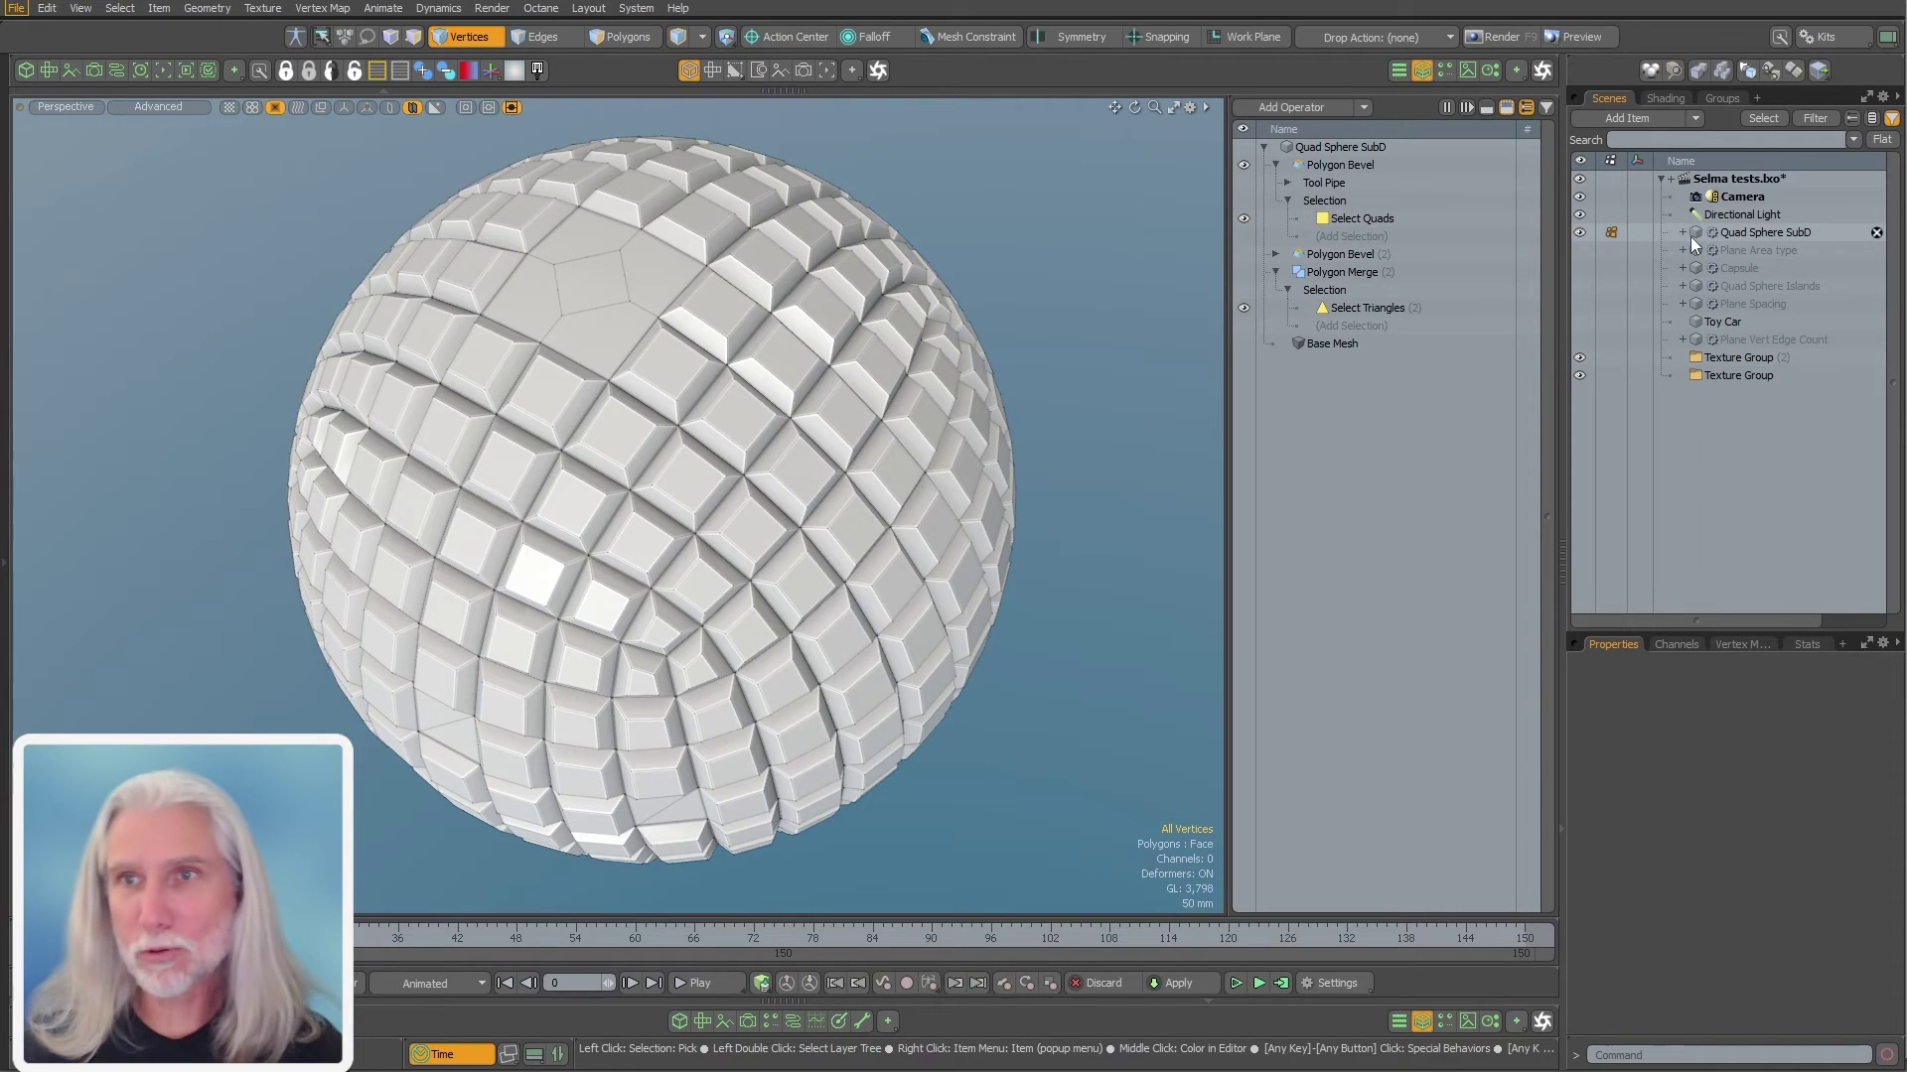
# Hide the Quad Sphere SubD mesh, and select and show the Plane Area type mesh with its surrounding curve in view
pyautogui.click(1579, 232)
pyautogui.click(1742, 268)
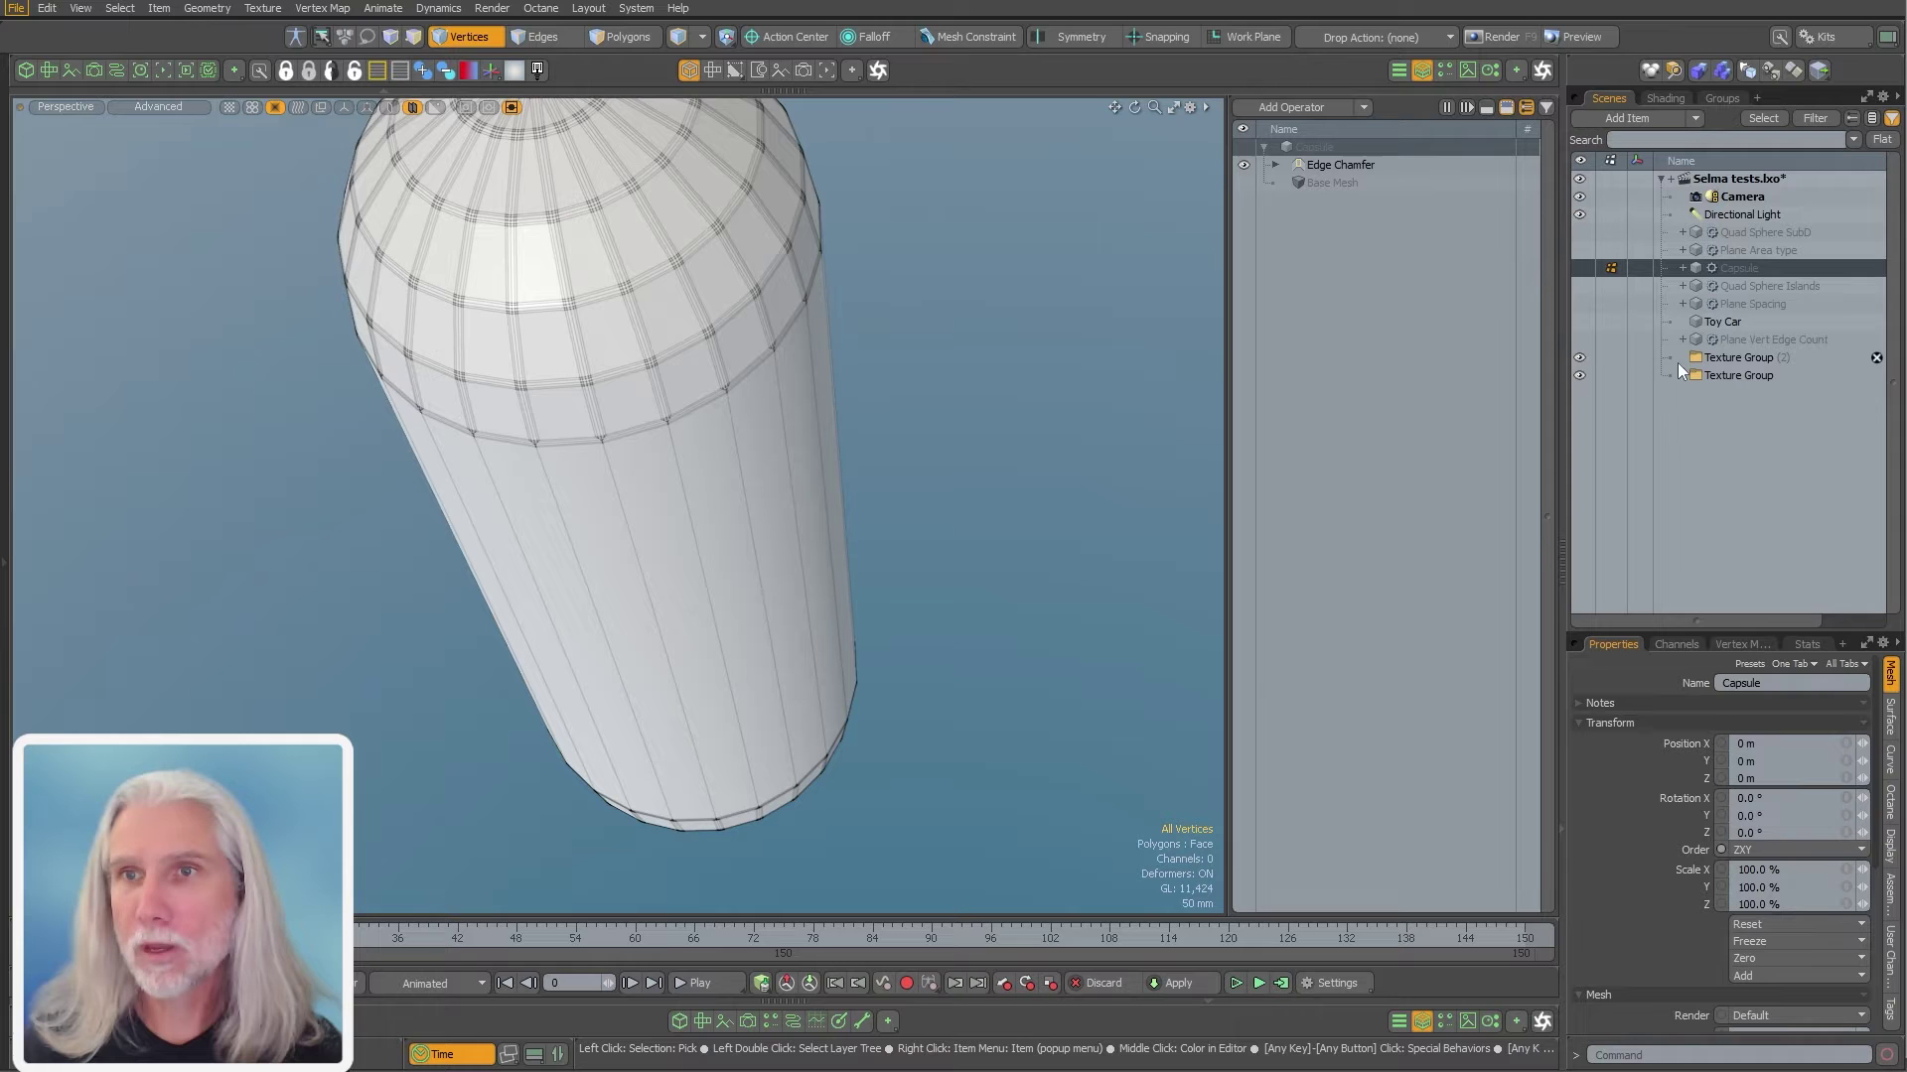
pyautogui.click(1753, 249)
pyautogui.click(1580, 249)
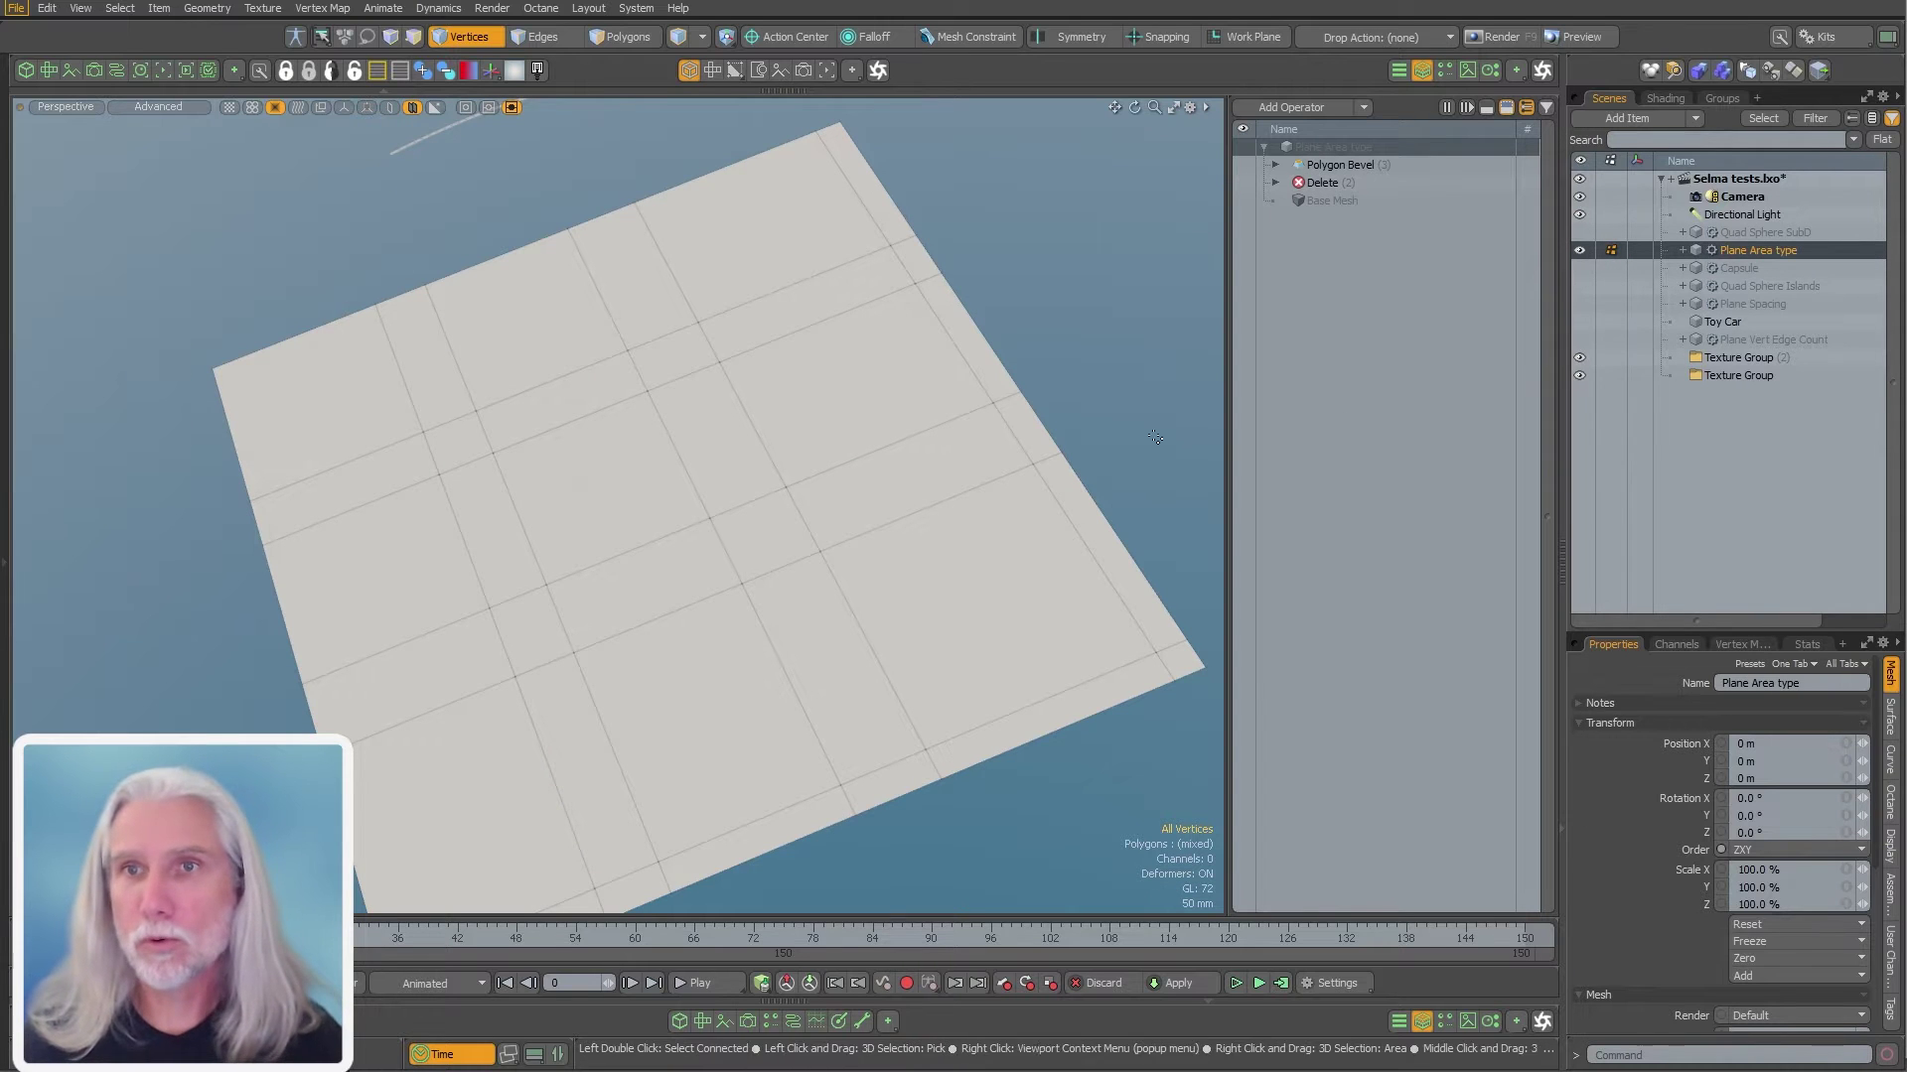
pyautogui.keyDown('alt'); pyautogui.moveTo(881, 404); pyautogui.dragTo(928, 363); pyautogui.keyUp('alt')
pyautogui.scroll(-3, 894, 383)
# Expand the Delete operator and review the polygon type options of its Select Polygons by Type, keeping Curve
pyautogui.click(1325, 182)
pyautogui.click(1274, 183)
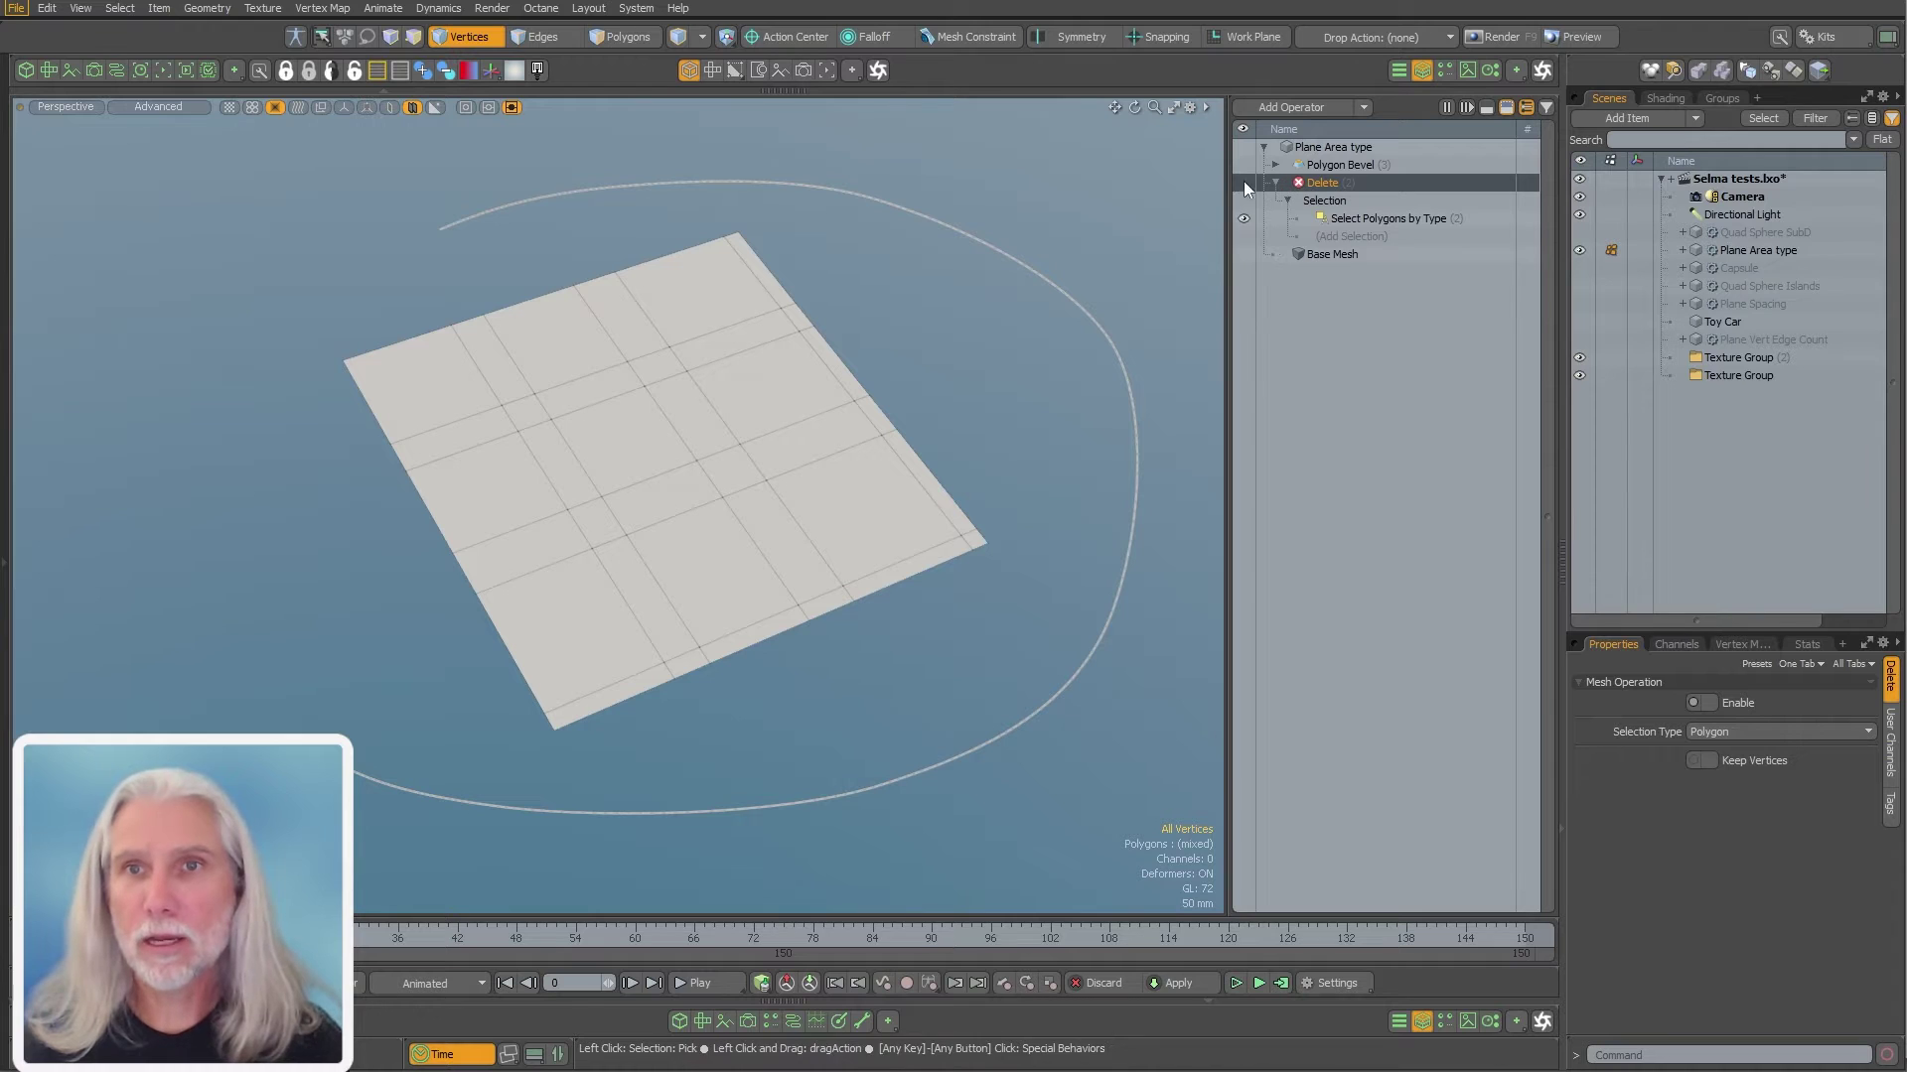
pyautogui.click(1386, 219)
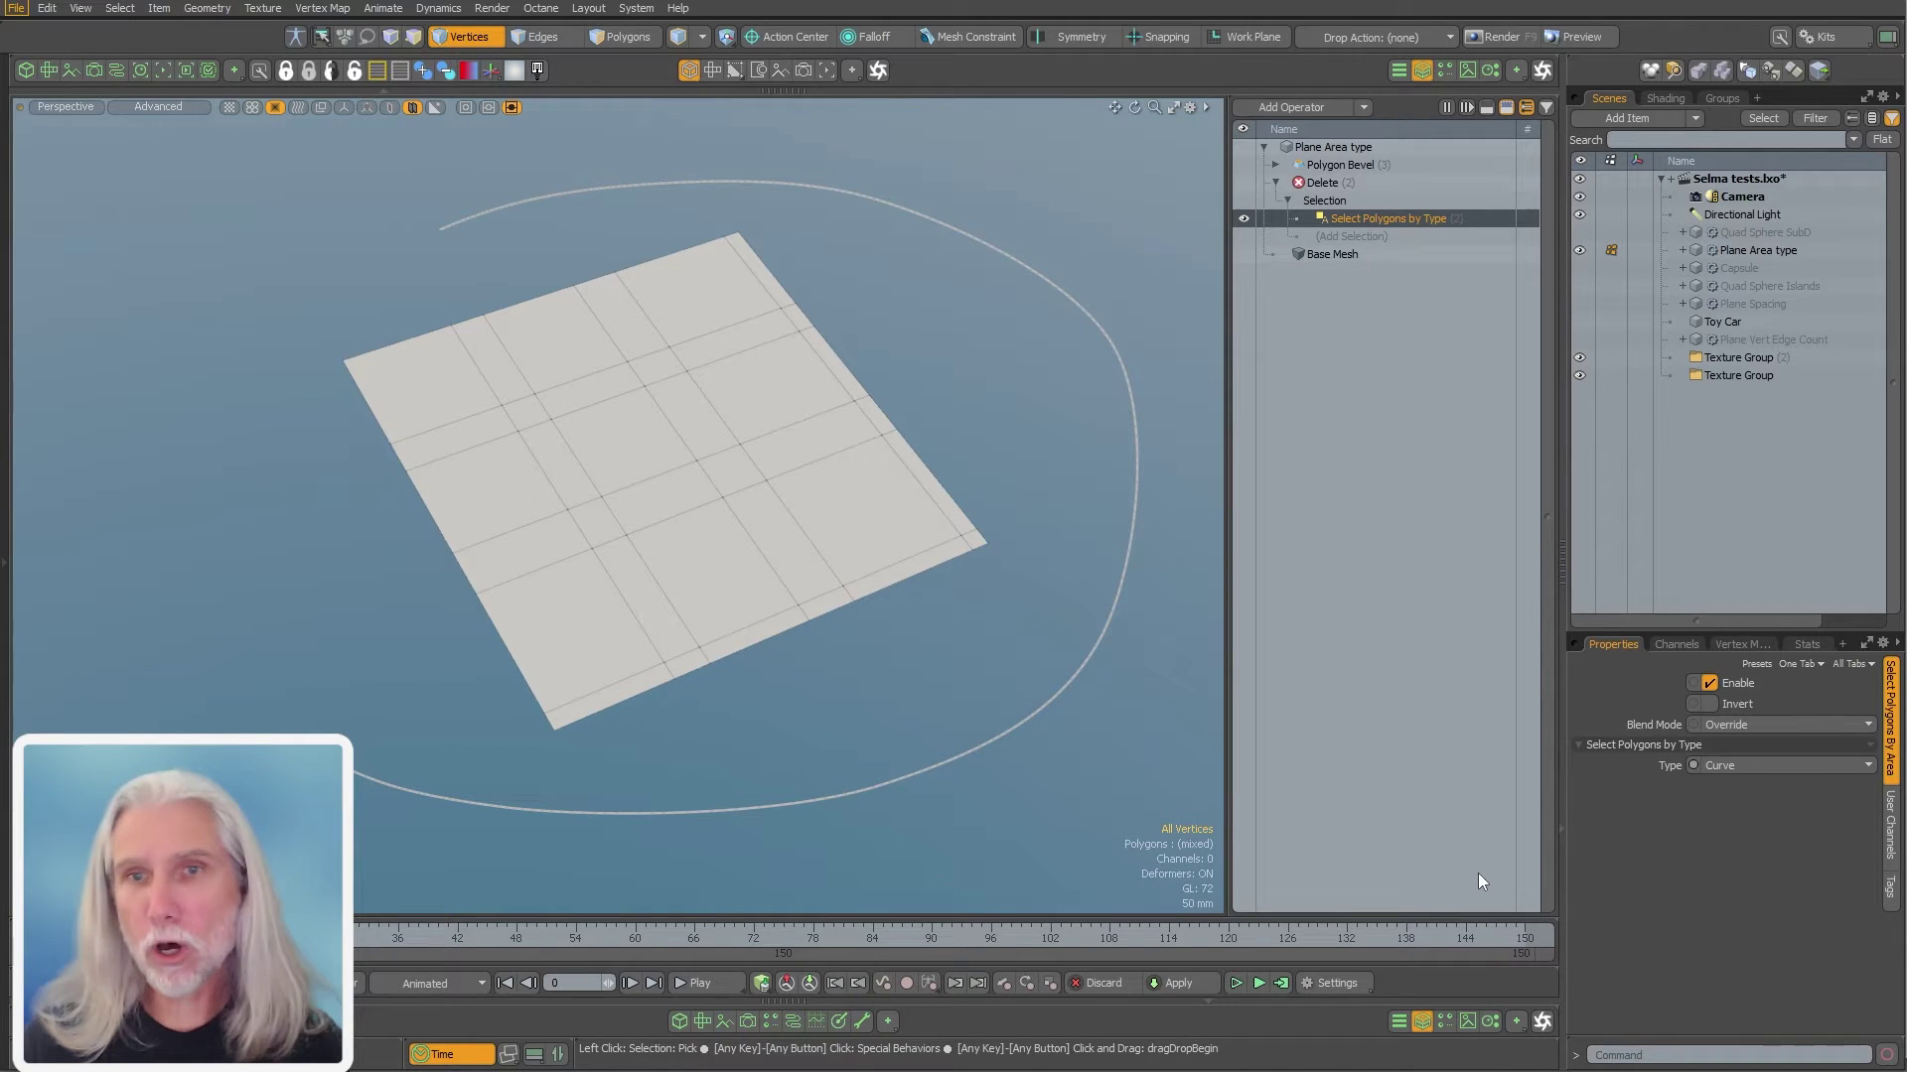
pyautogui.click(1733, 766)
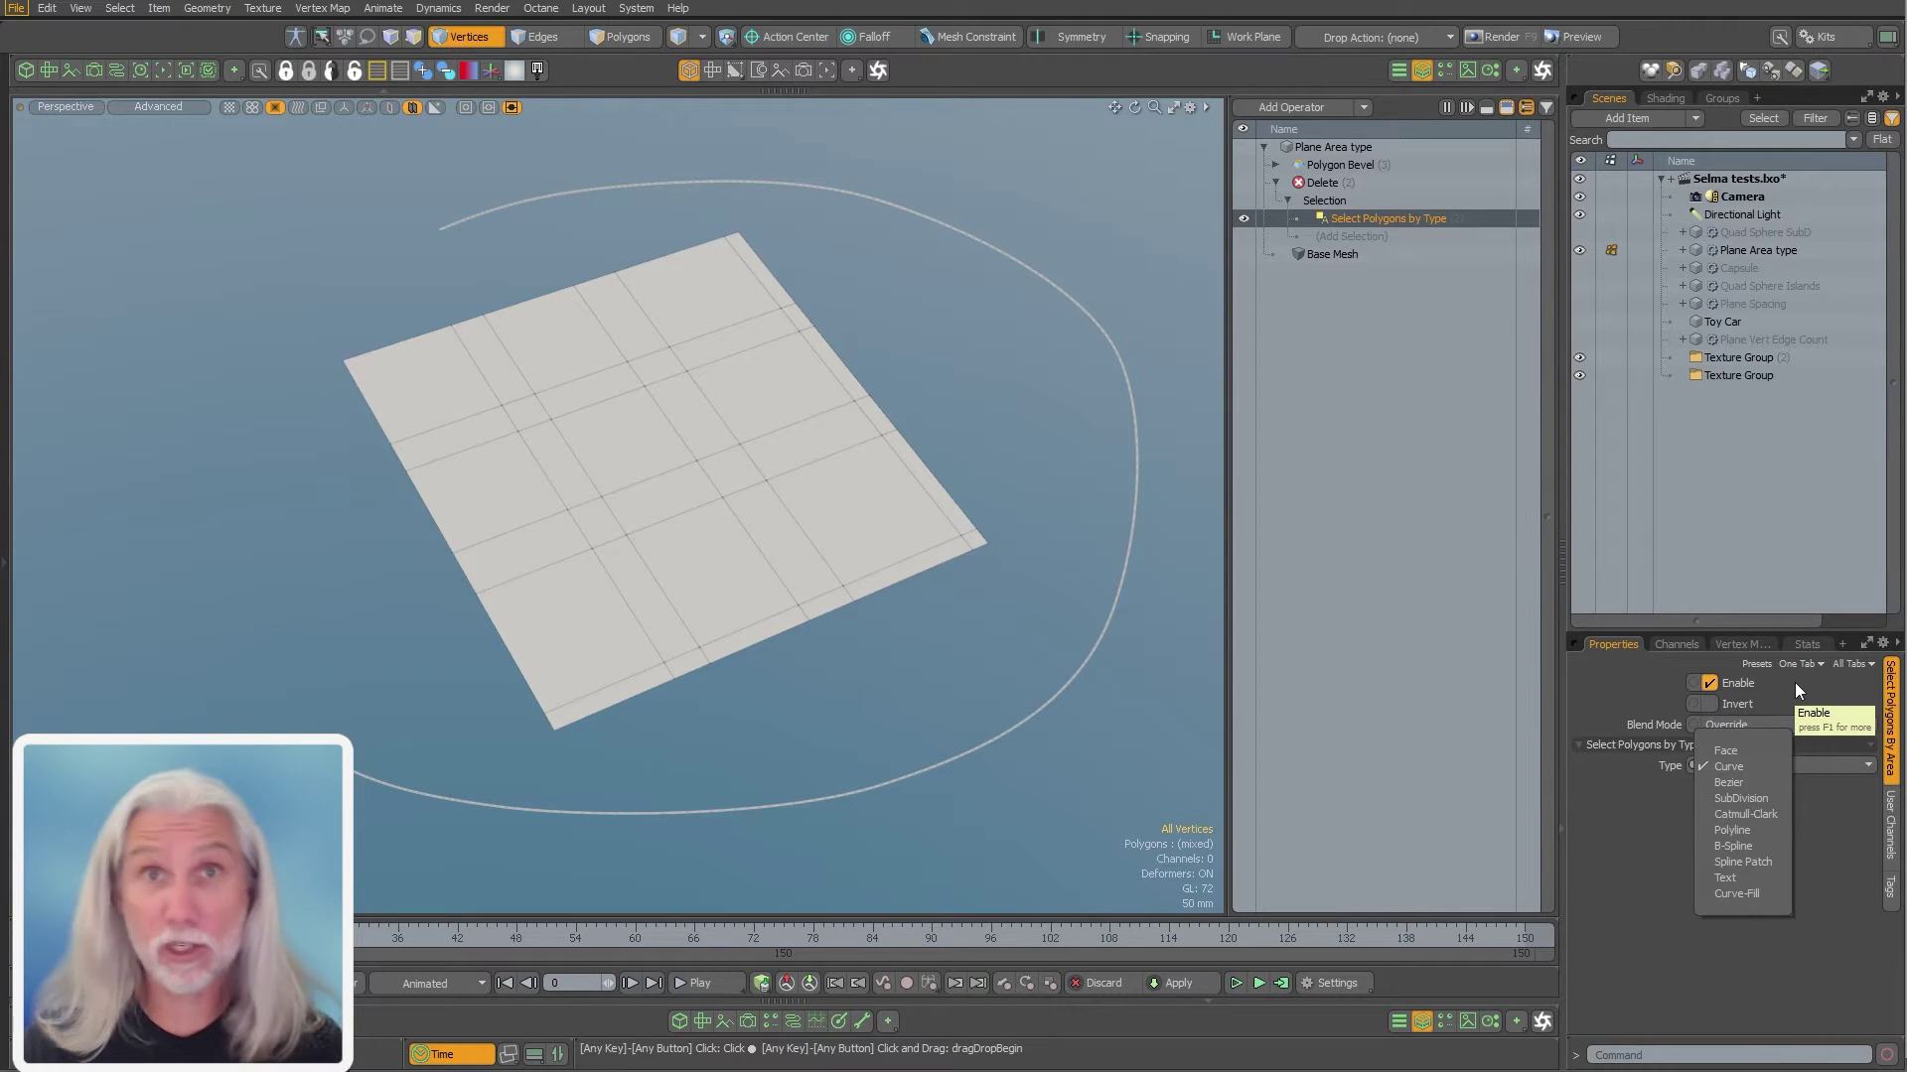
pyautogui.click(1725, 992)
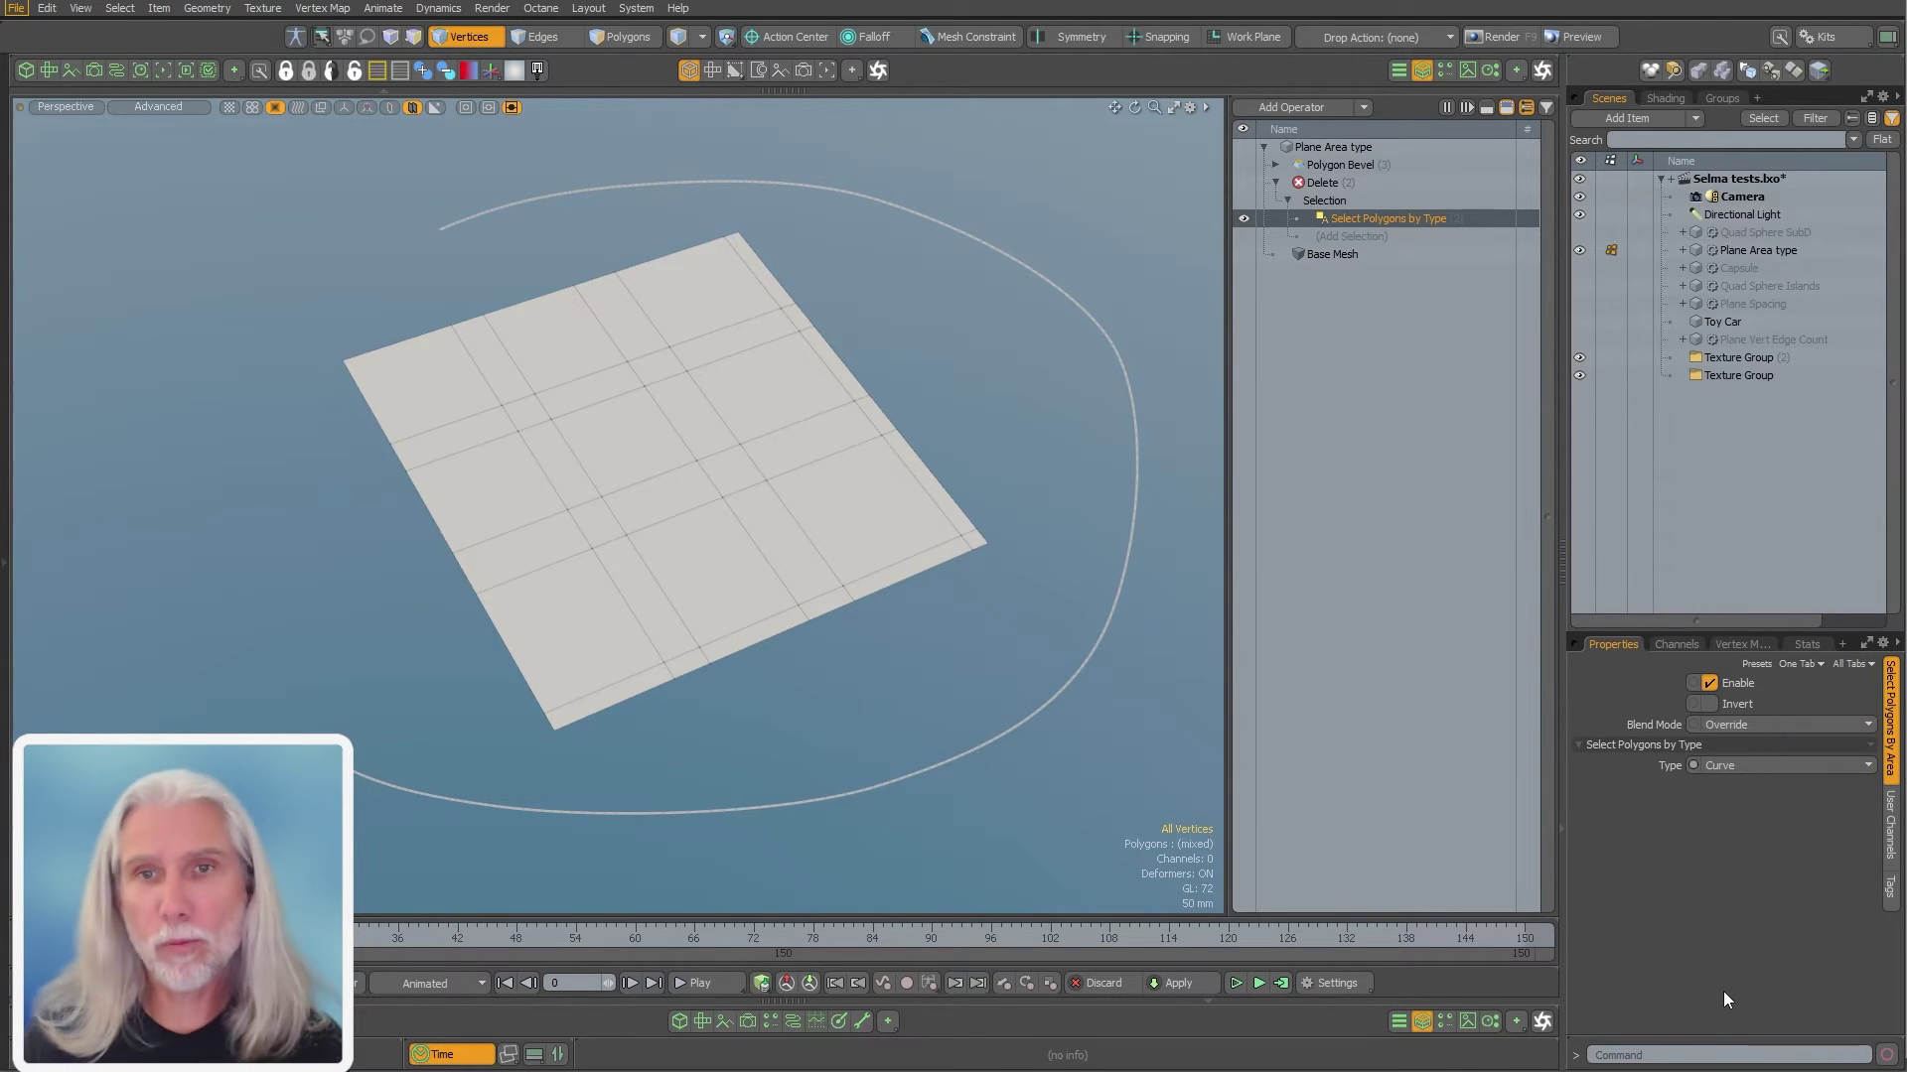
# Enable and collapse the Delete operator, and expand and enable the Polygon Bevel driven by Select Polygons by Area
pyautogui.click(1249, 182)
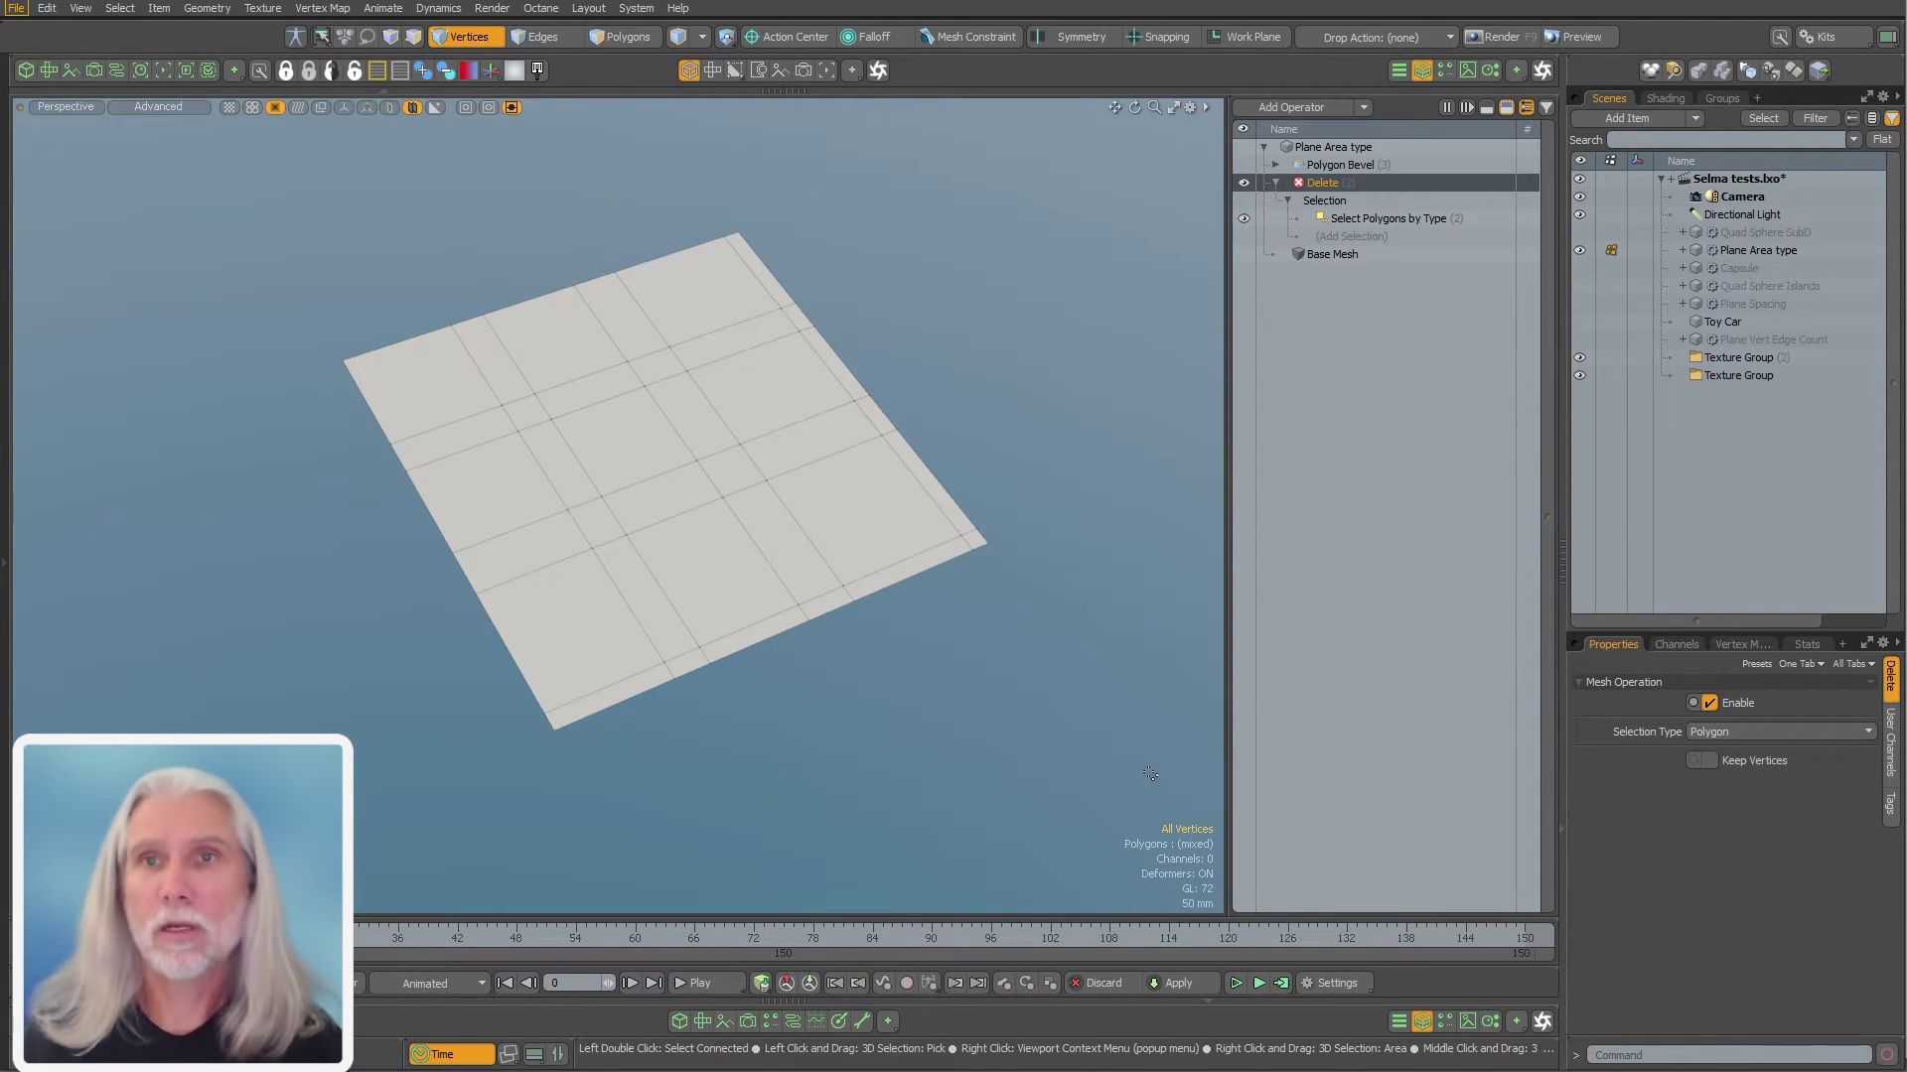
pyautogui.click(1275, 183)
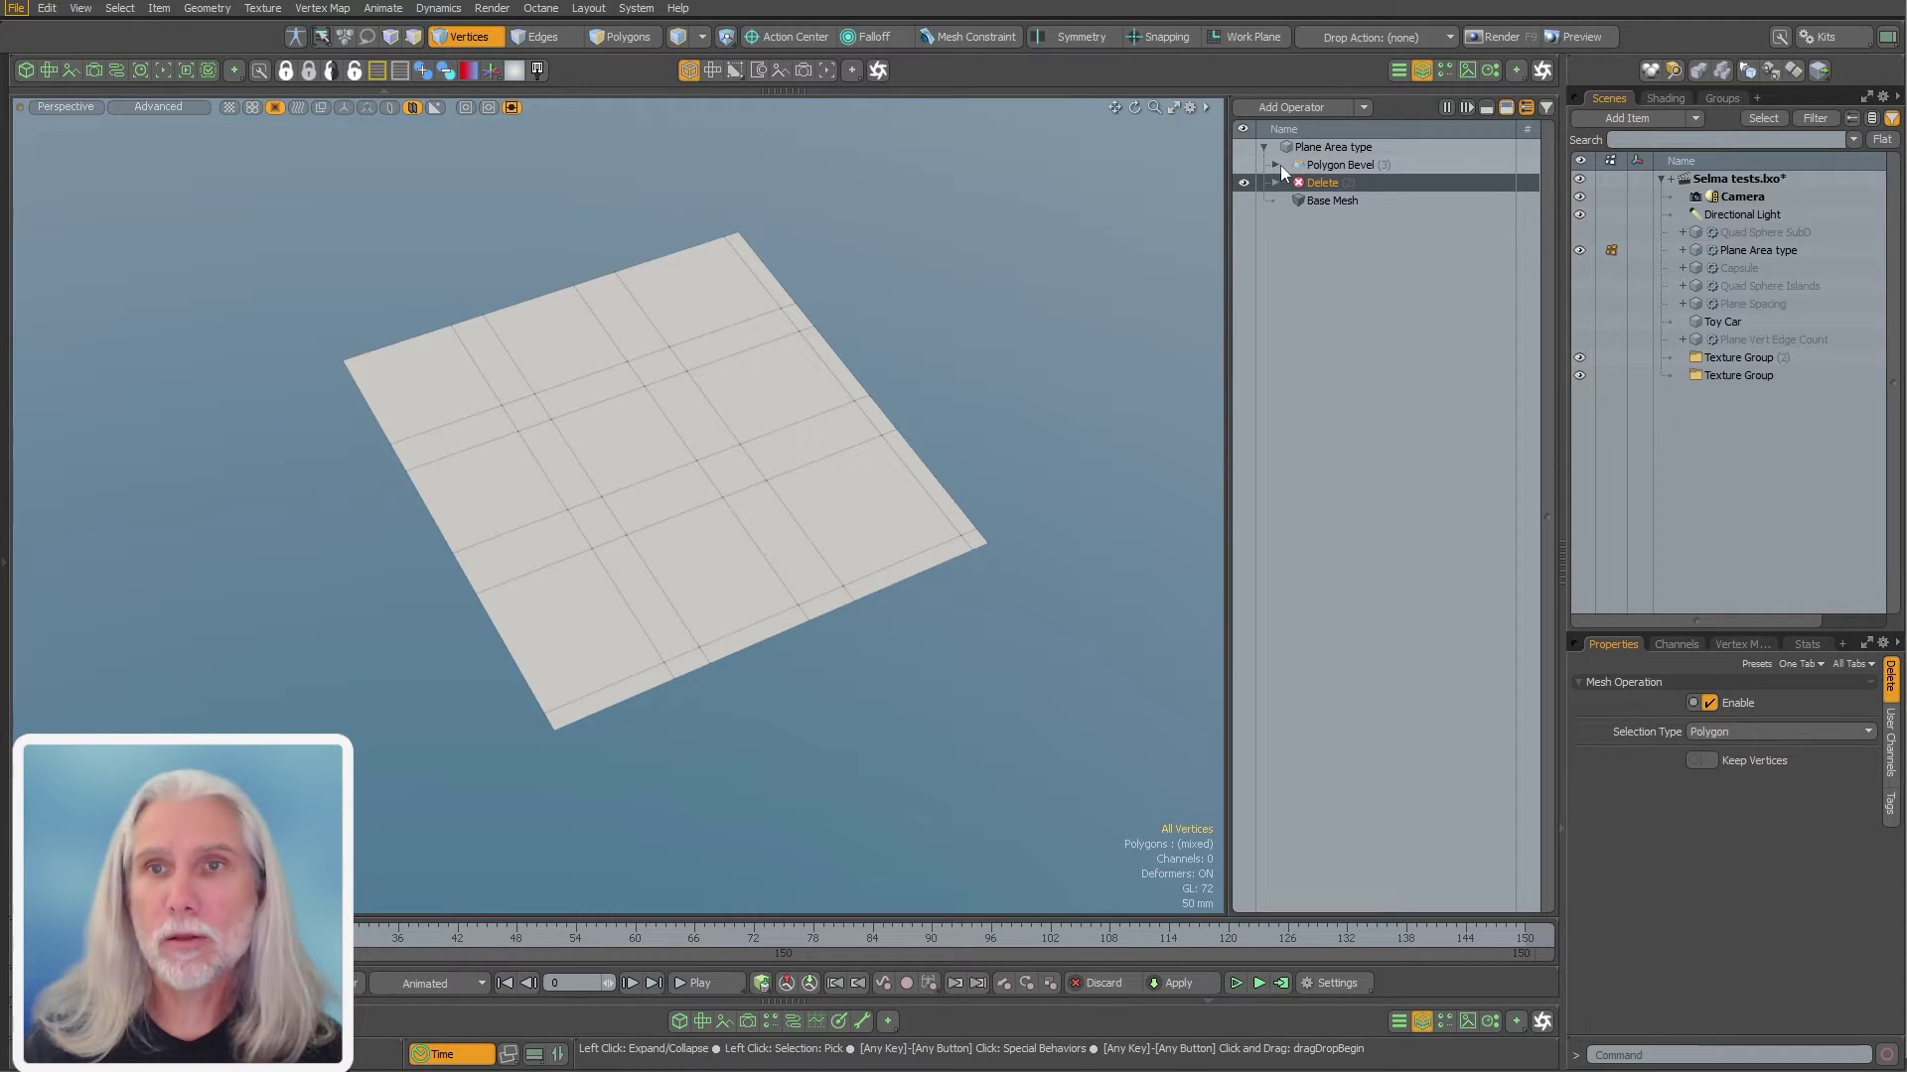
pyautogui.click(1276, 165)
pyautogui.click(1287, 201)
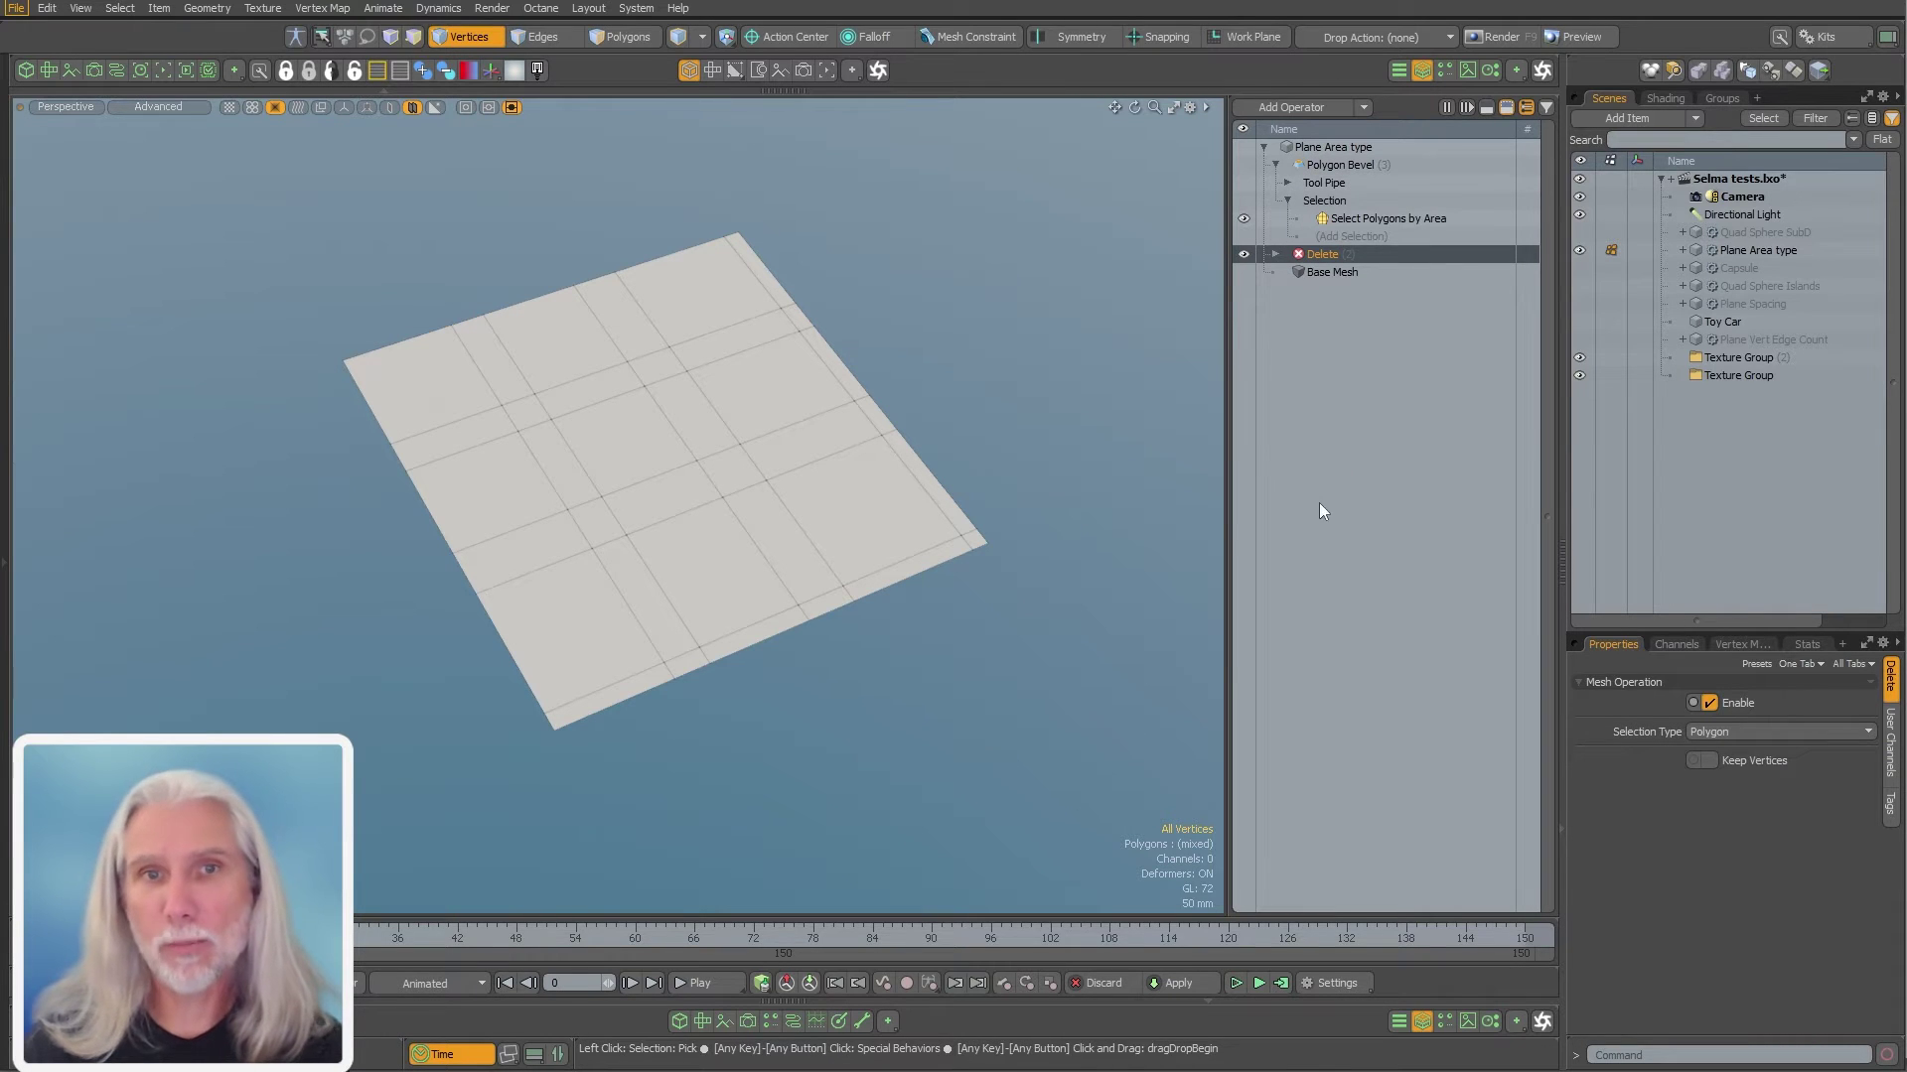
pyautogui.click(1244, 164)
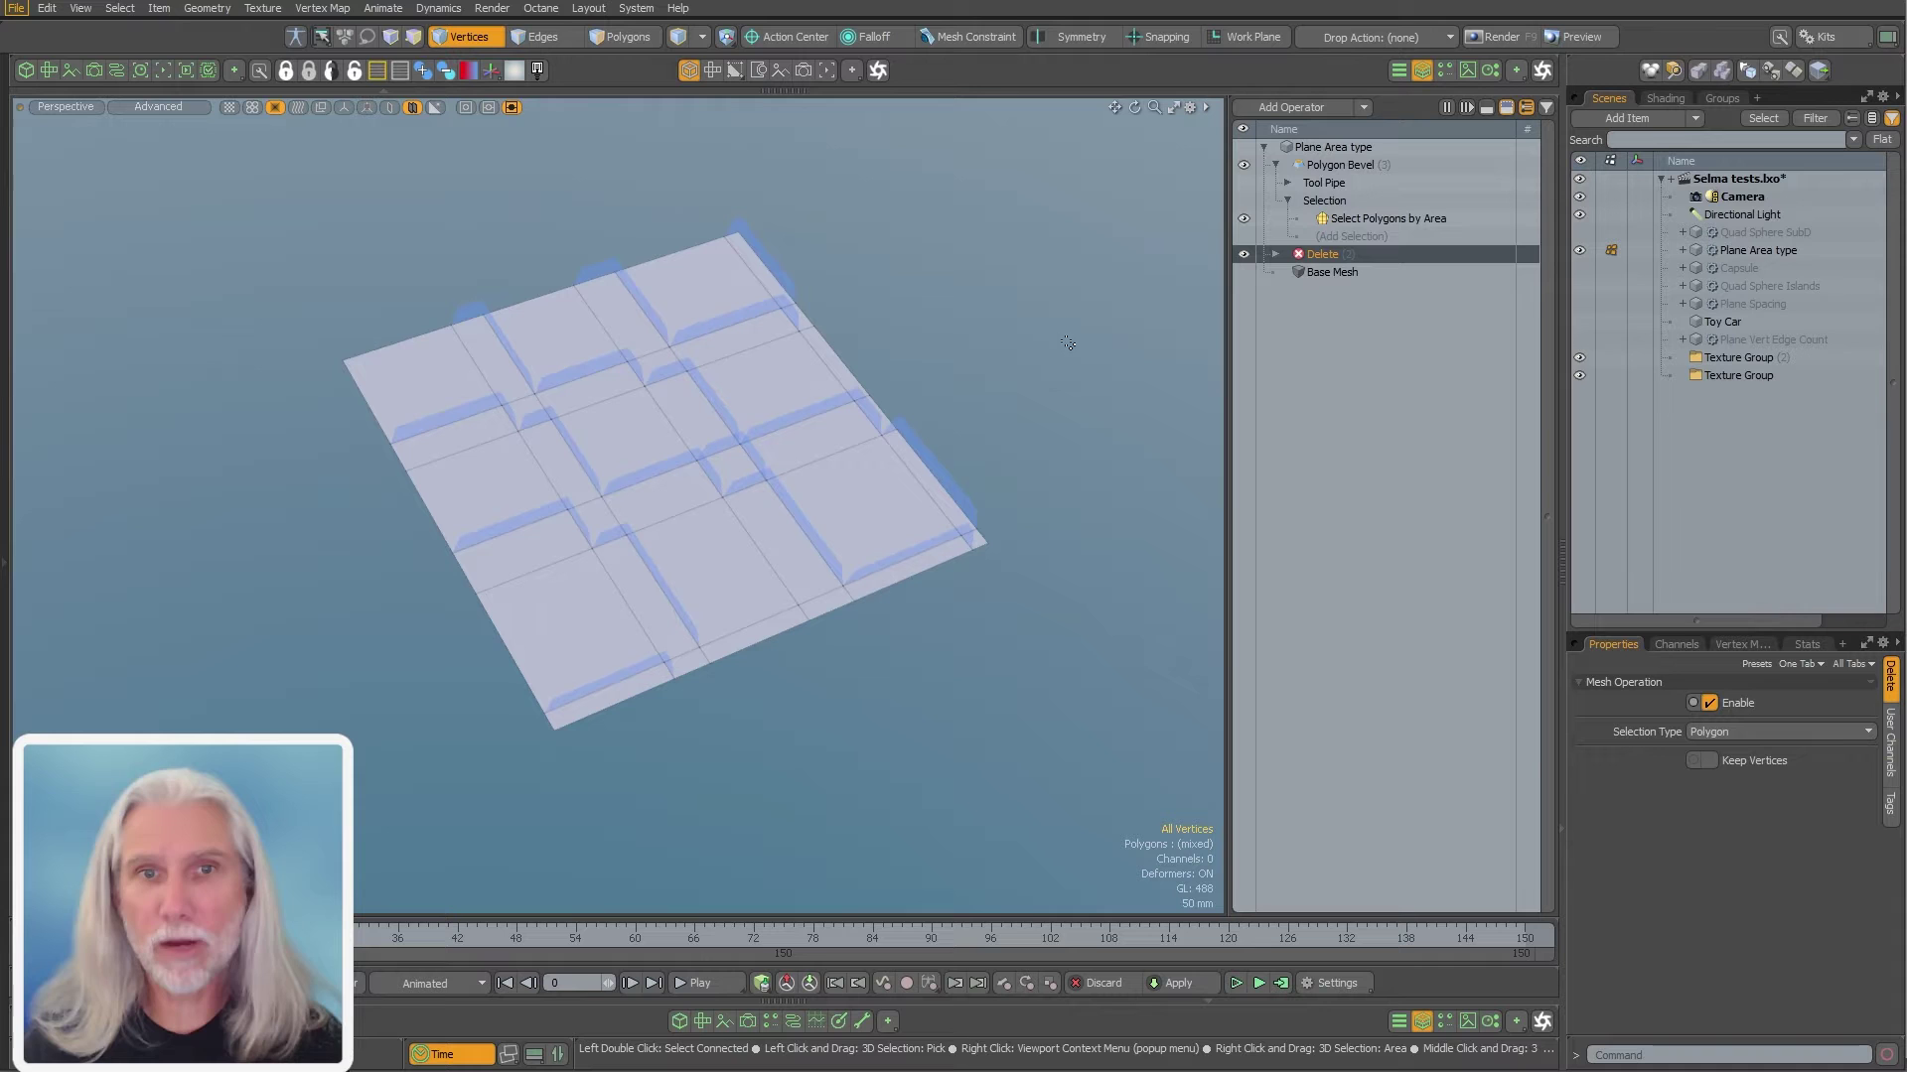
pyautogui.click(1349, 167)
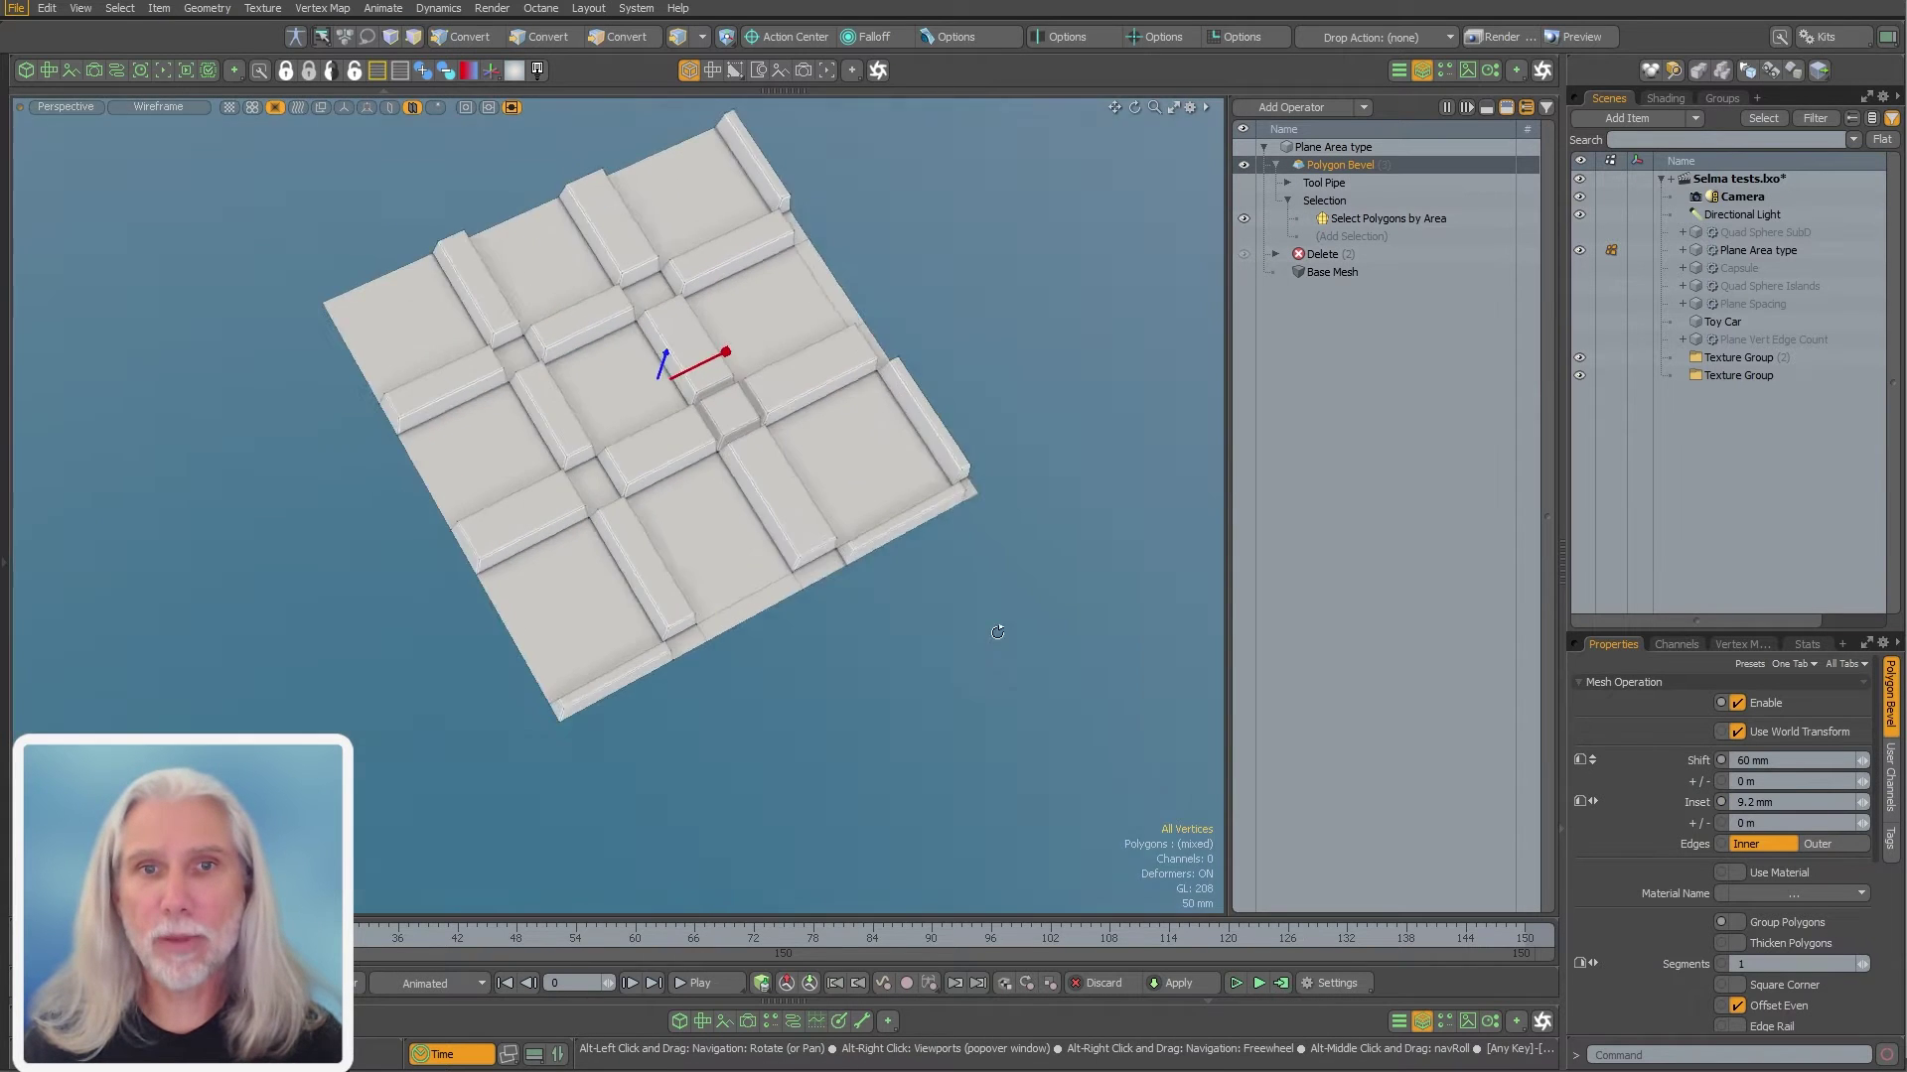
# Set the Select Polygons by Area range to a minimum of 50 mm and a maximum of 100 mm
pyautogui.click(1391, 218)
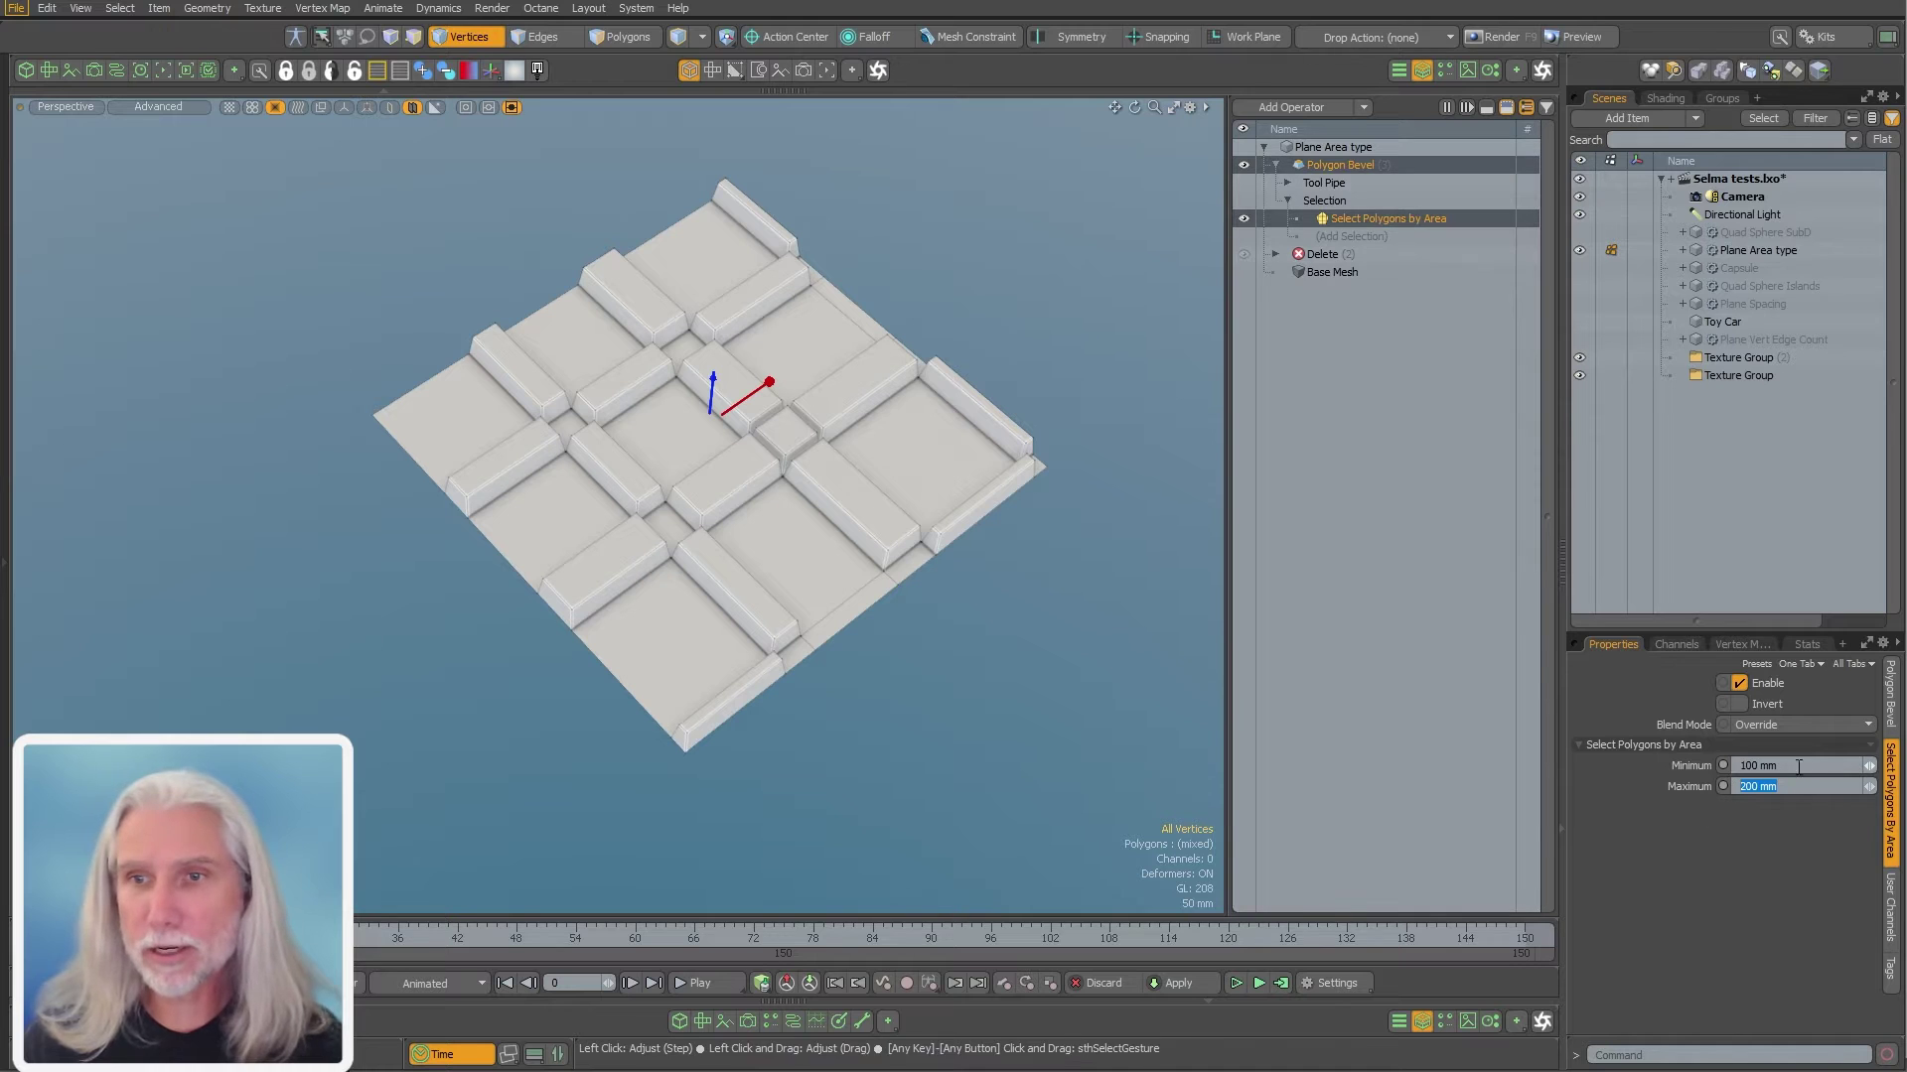
pyautogui.click(1756, 765)
pyautogui.write('50')
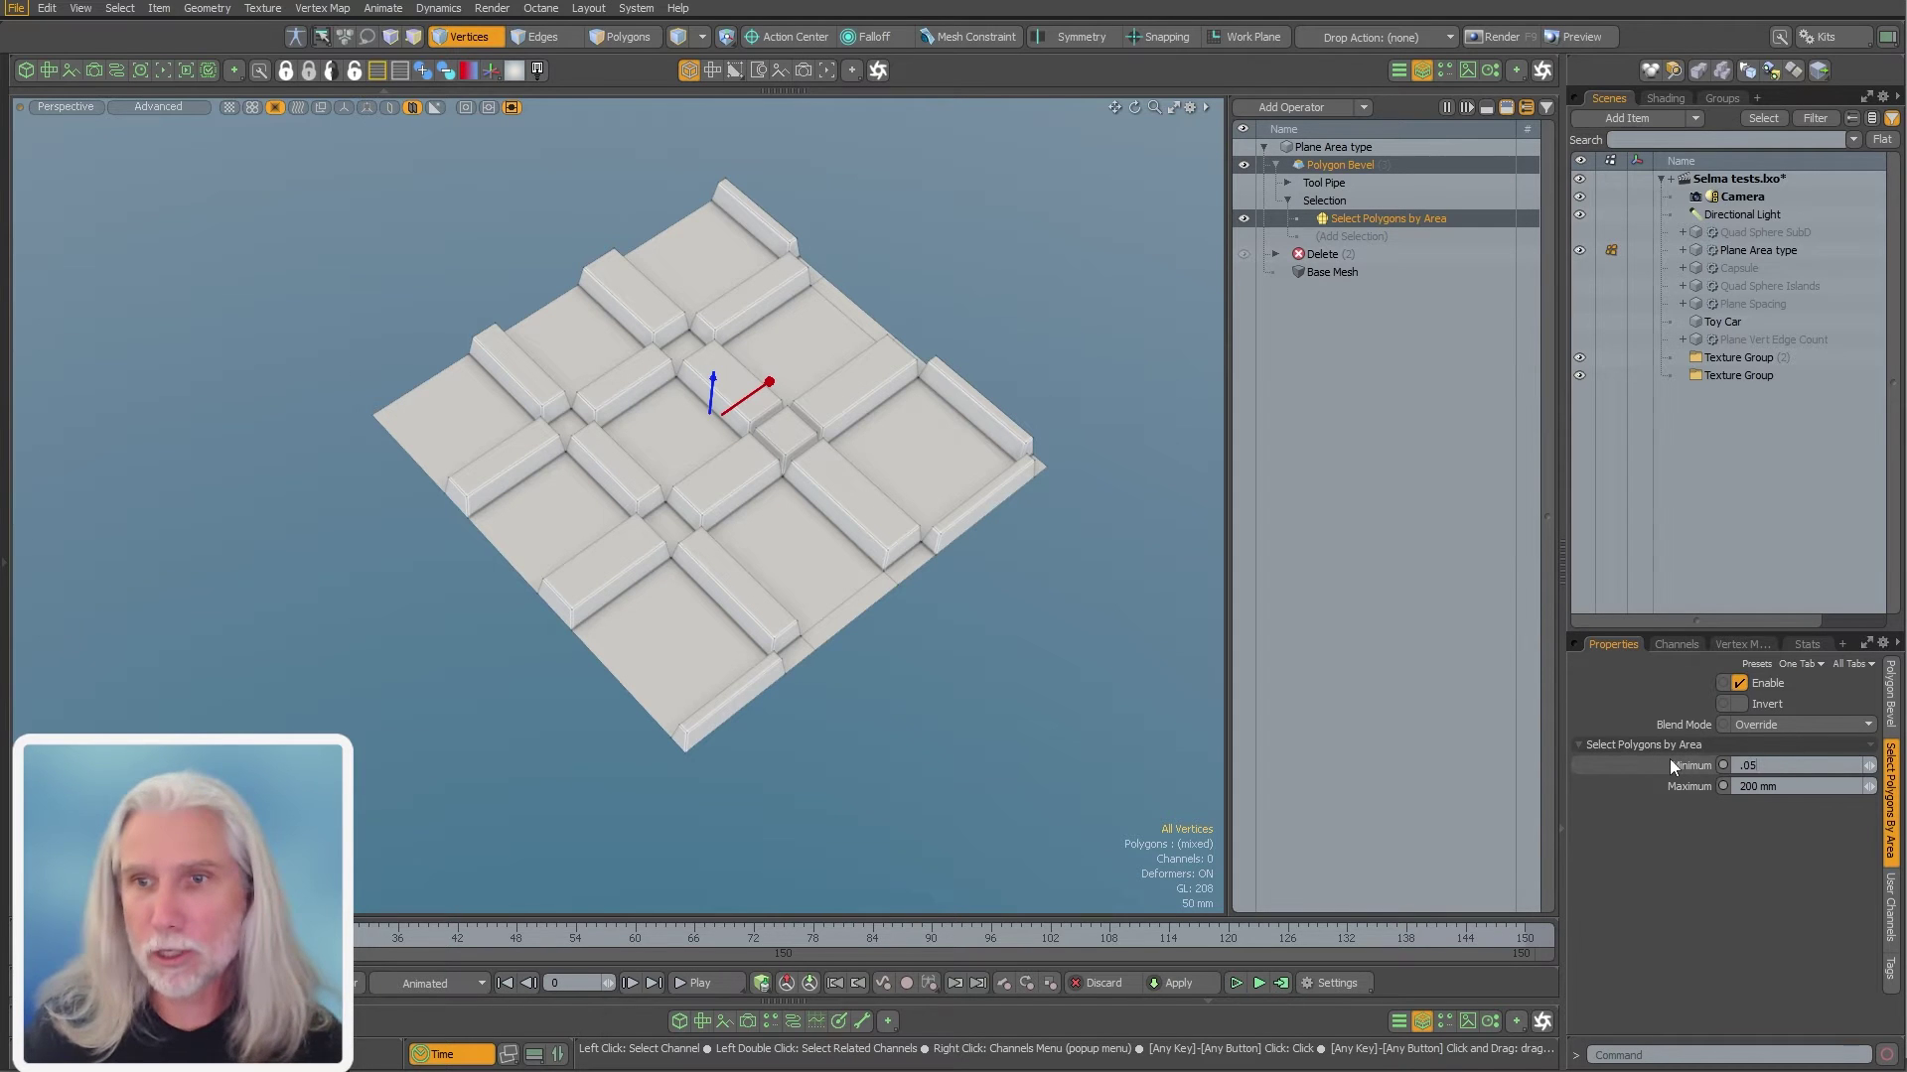
pyautogui.press('Tab')
pyautogui.write('100')
pyautogui.press('Return')
pyautogui.moveTo(824, 596)
pyautogui.keyDown('alt'); pyautogui.mouseDown()
pyautogui.moveTo(880, 596)
pyautogui.moveTo(819, 598)
pyautogui.mouseUp(); pyautogui.keyUp('alt')
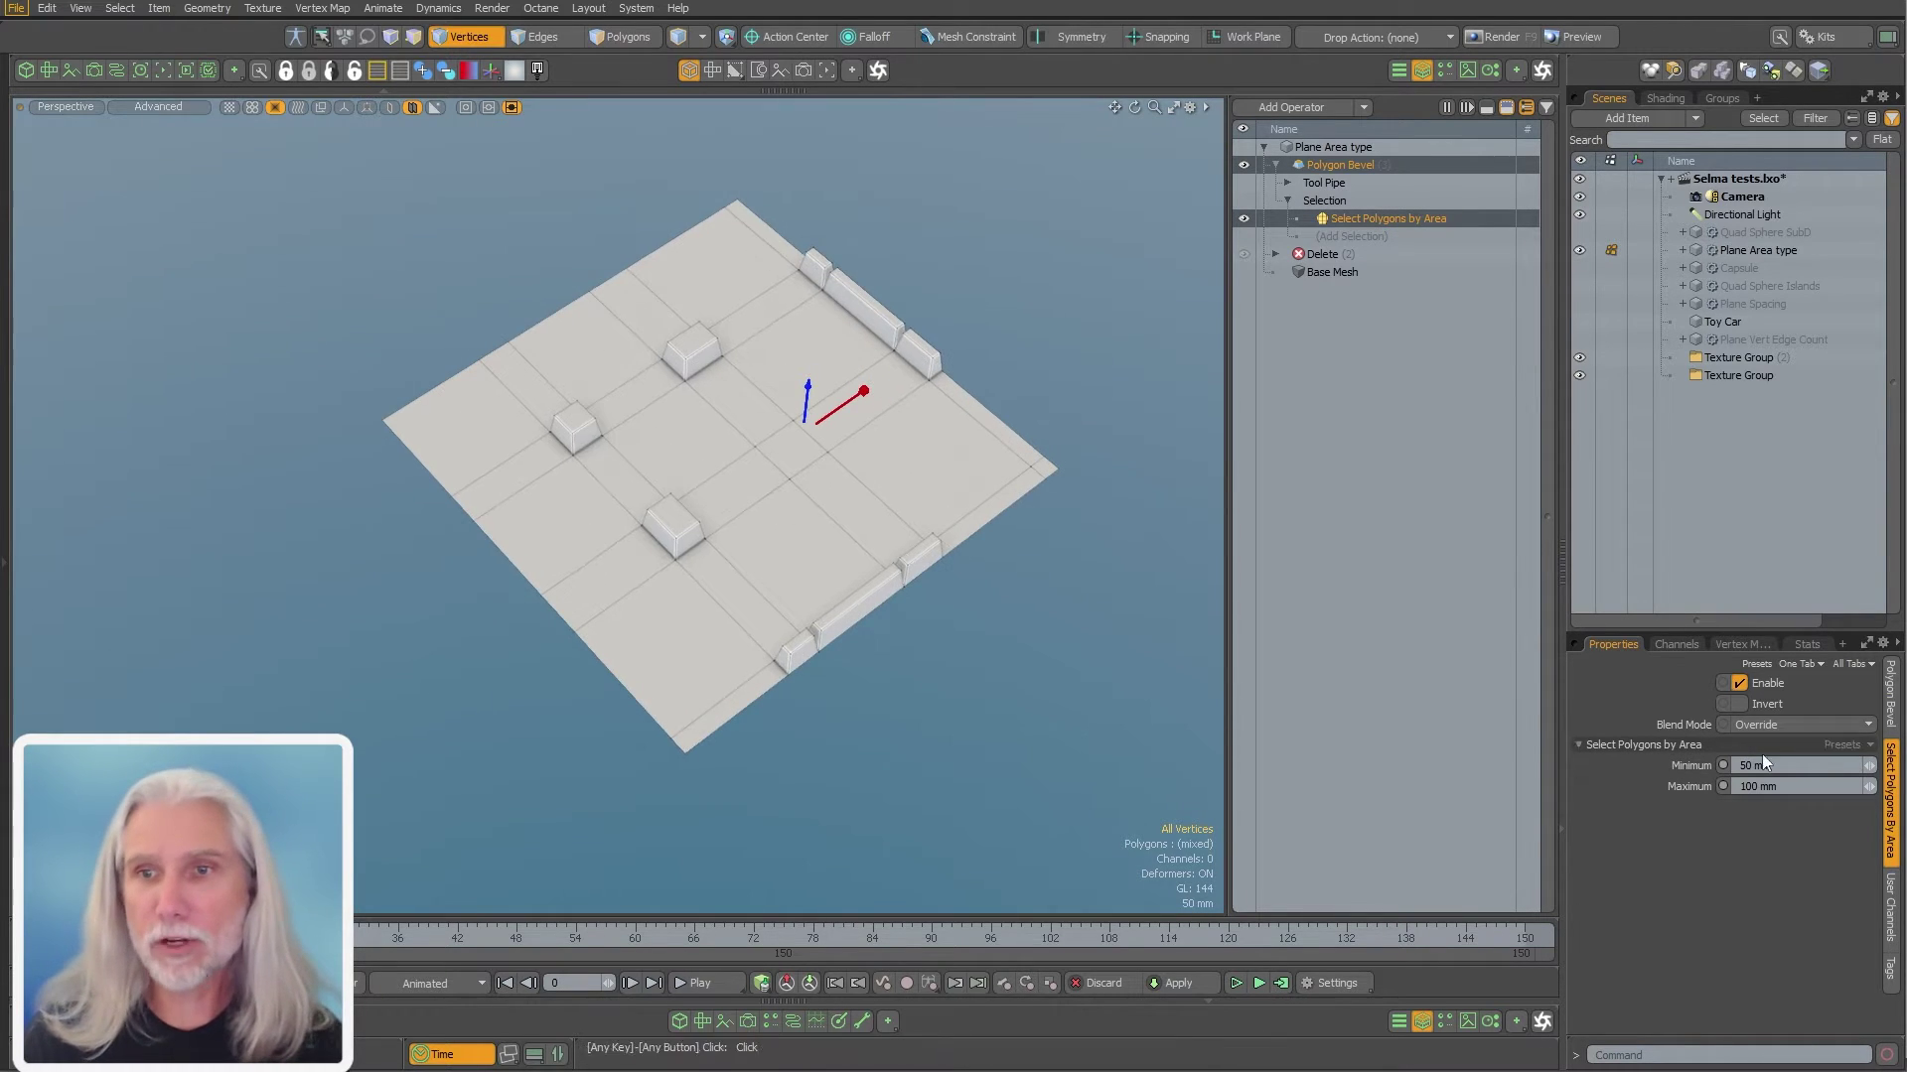
# Set the Select Polygons by Area range to a minimum of 300 mm and a maximum of 400 mm
pyautogui.moveTo(1774, 766); pyautogui.dragTo(1595, 765)
pyautogui.write('300')
pyautogui.press('Tab')
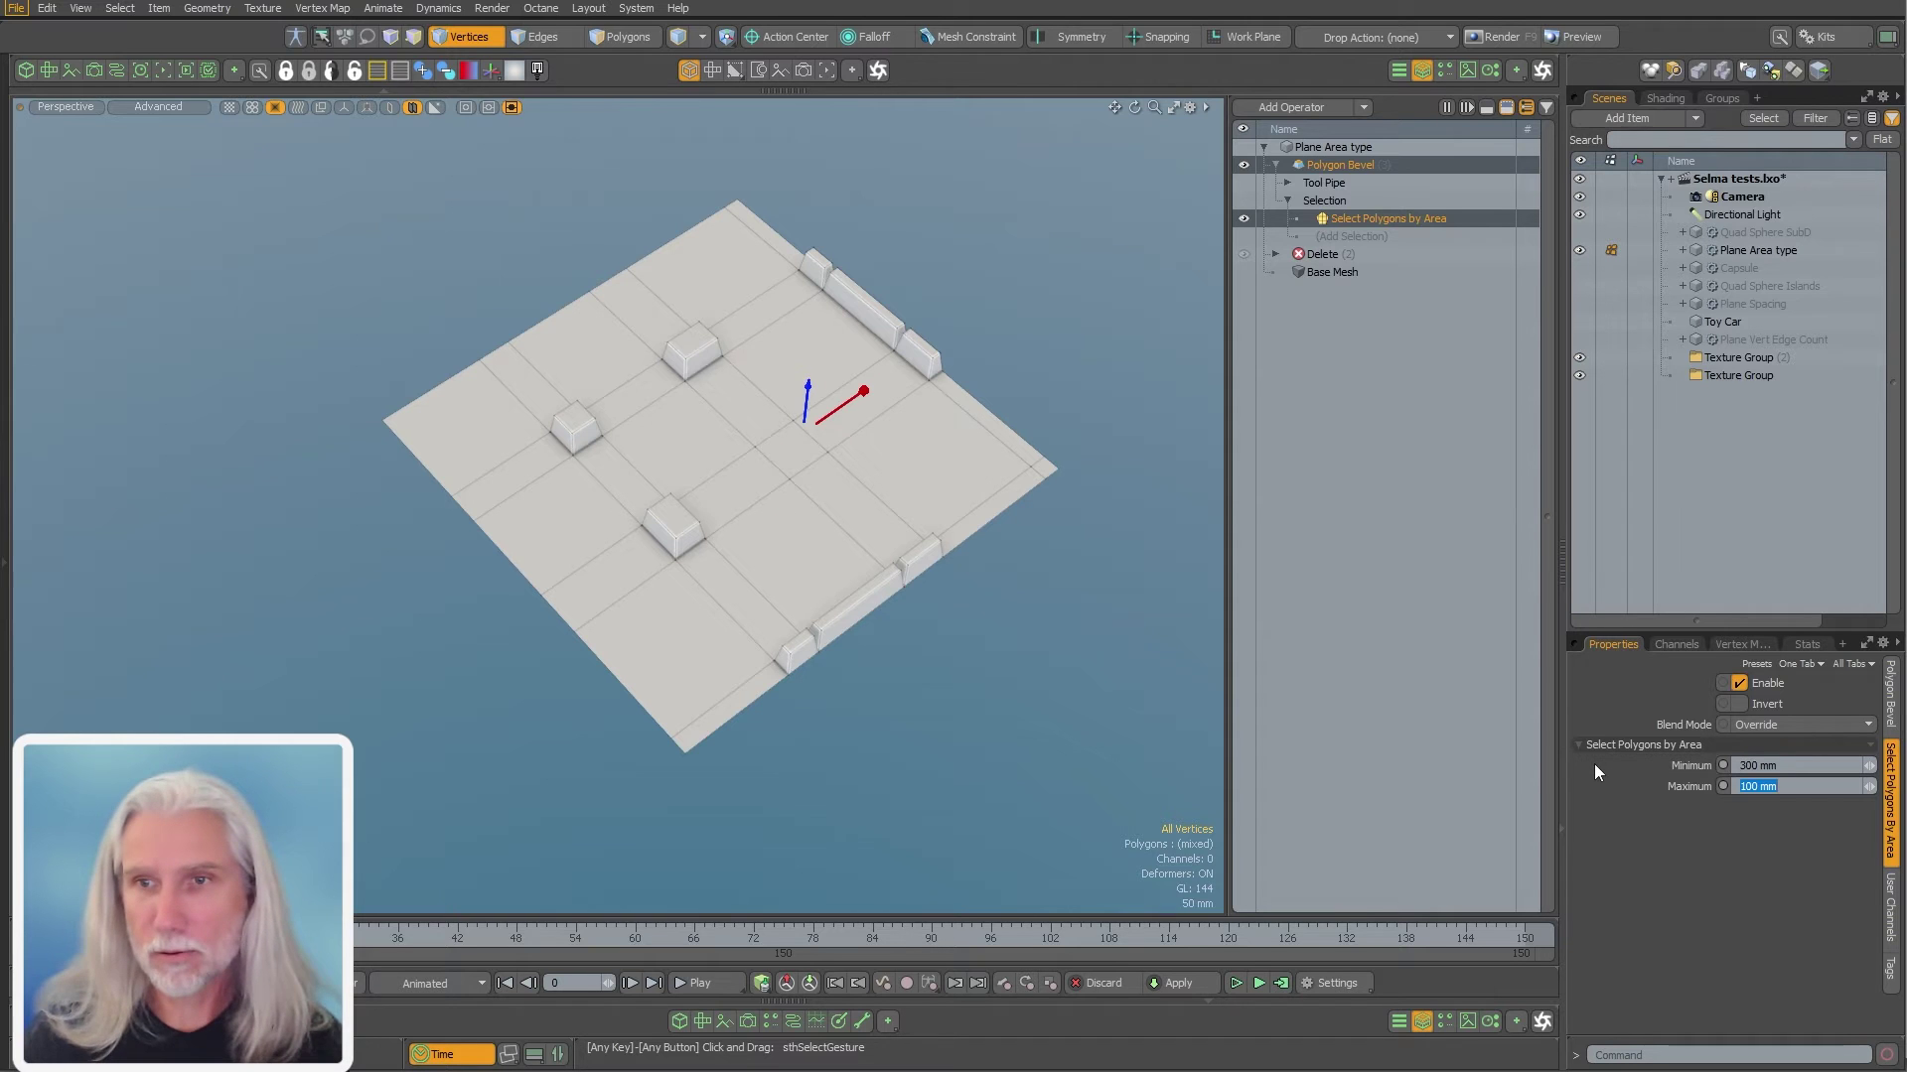
pyautogui.write('400')
pyautogui.press('Return')
# Lower the minimum of Select Polygons by Area to 200 mm, and select the Plane Area type mesh
pyautogui.moveTo(1776, 766); pyautogui.dragTo(1657, 758)
pyautogui.write('200')
pyautogui.press('Return')
pyautogui.keyDown('alt'); pyautogui.moveTo(518, 600); pyautogui.dragTo(444, 629); pyautogui.keyUp('alt')
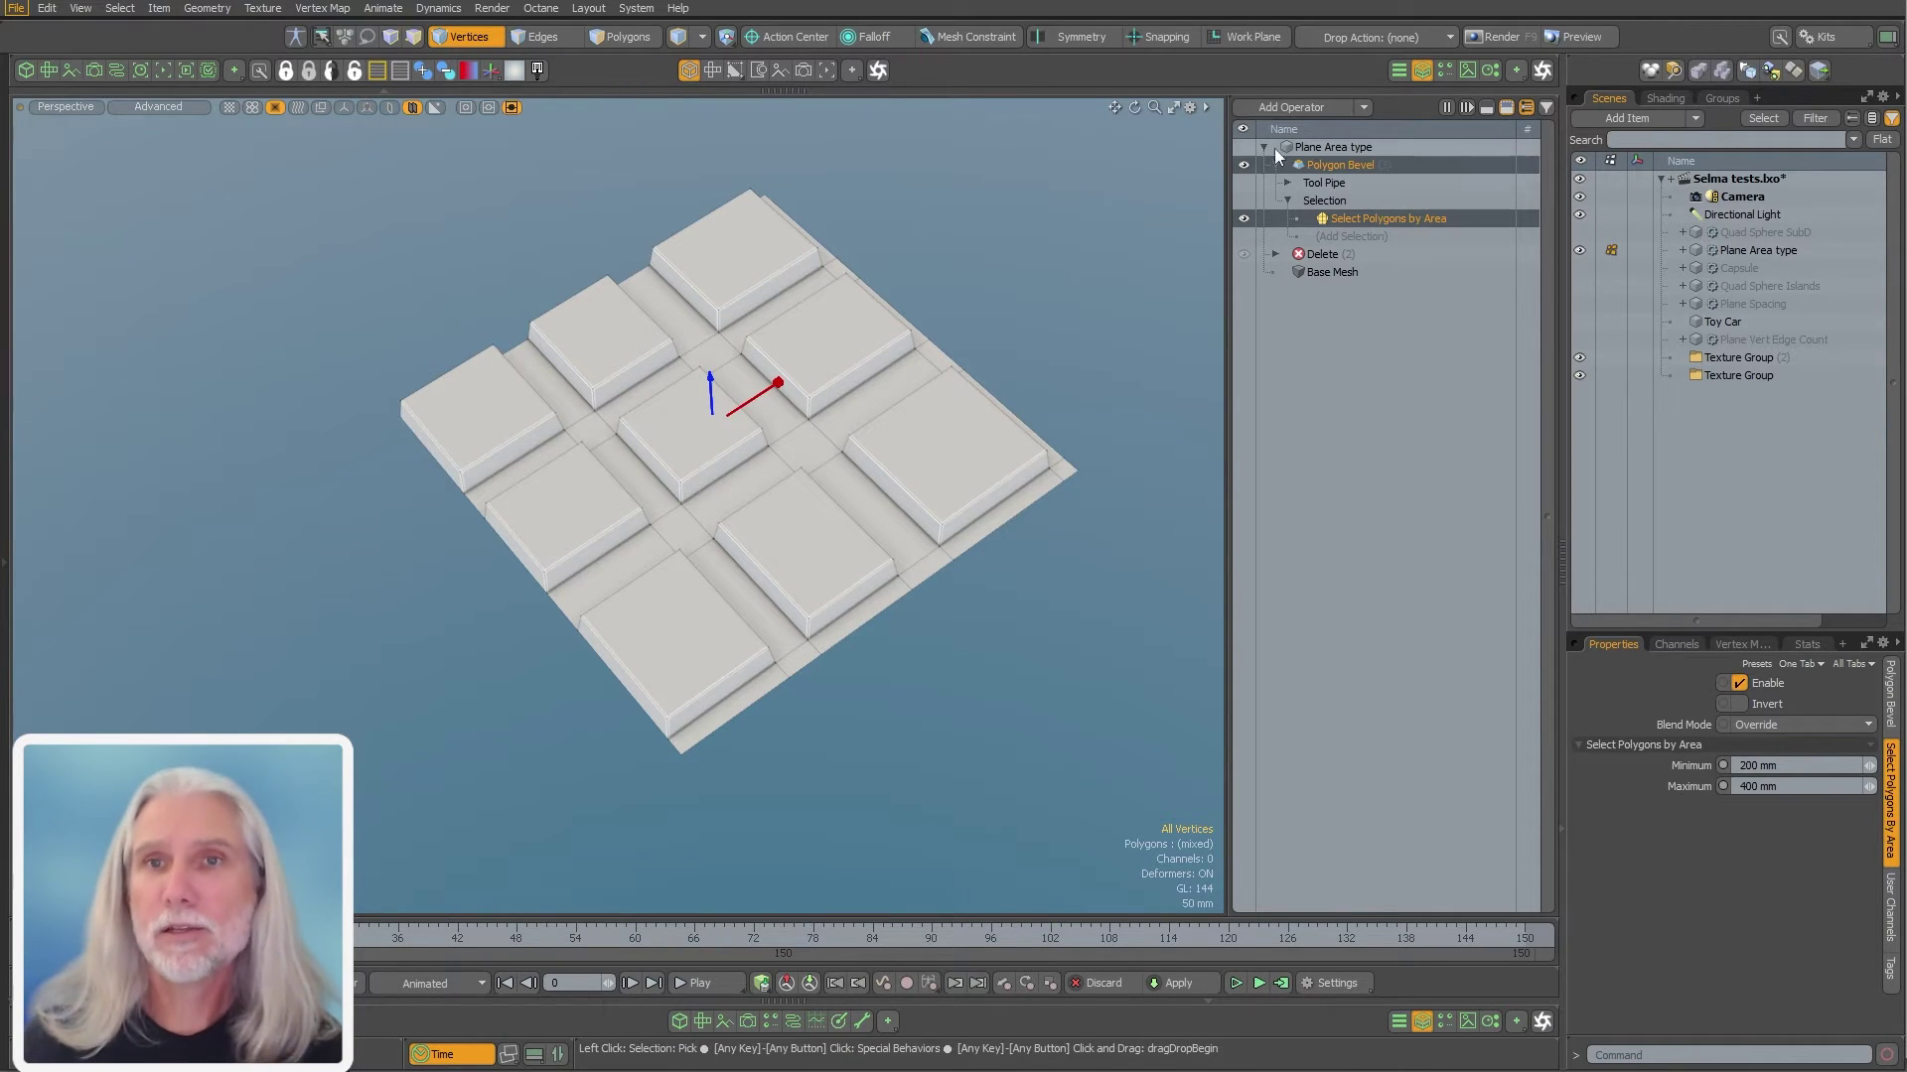
pyautogui.click(1321, 144)
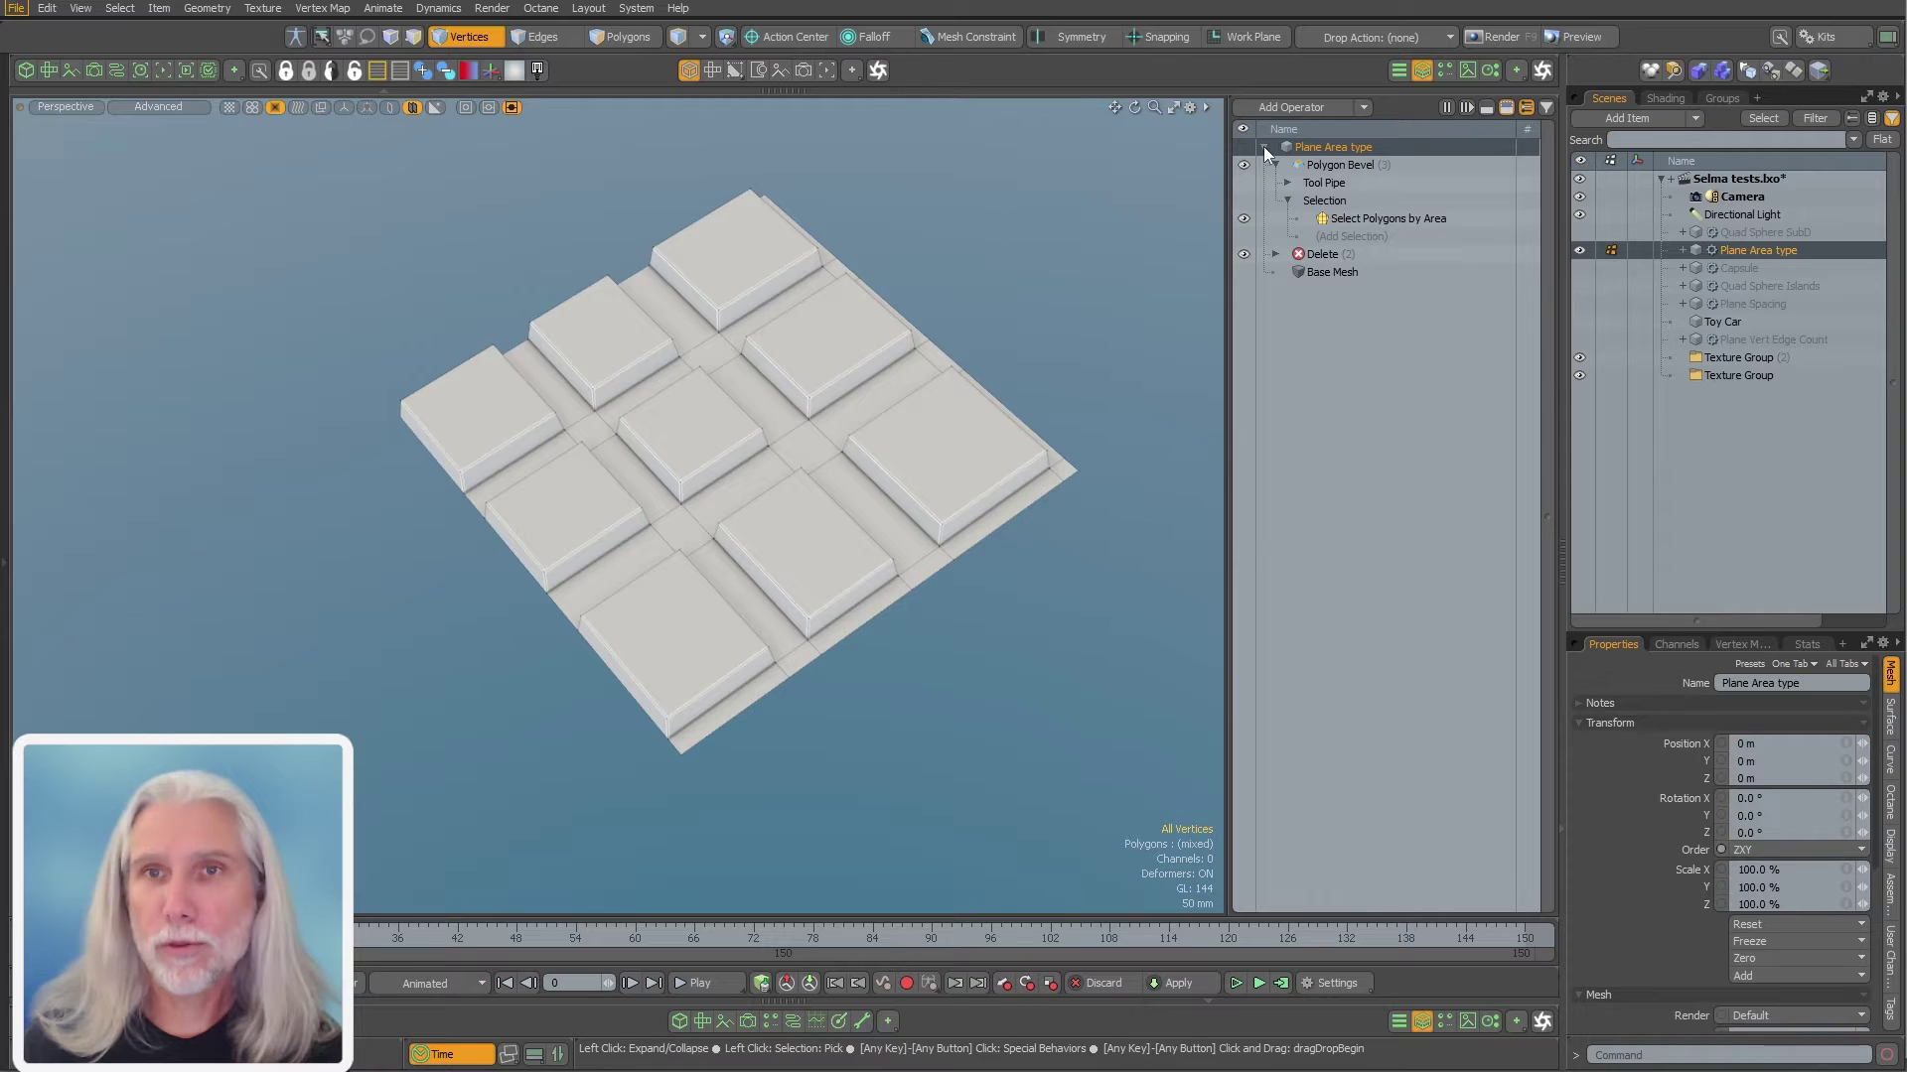
# Switch to the Capsule mesh and expand its Edge Chamfer operator down to its list of selection operators
pyautogui.click(1736, 268)
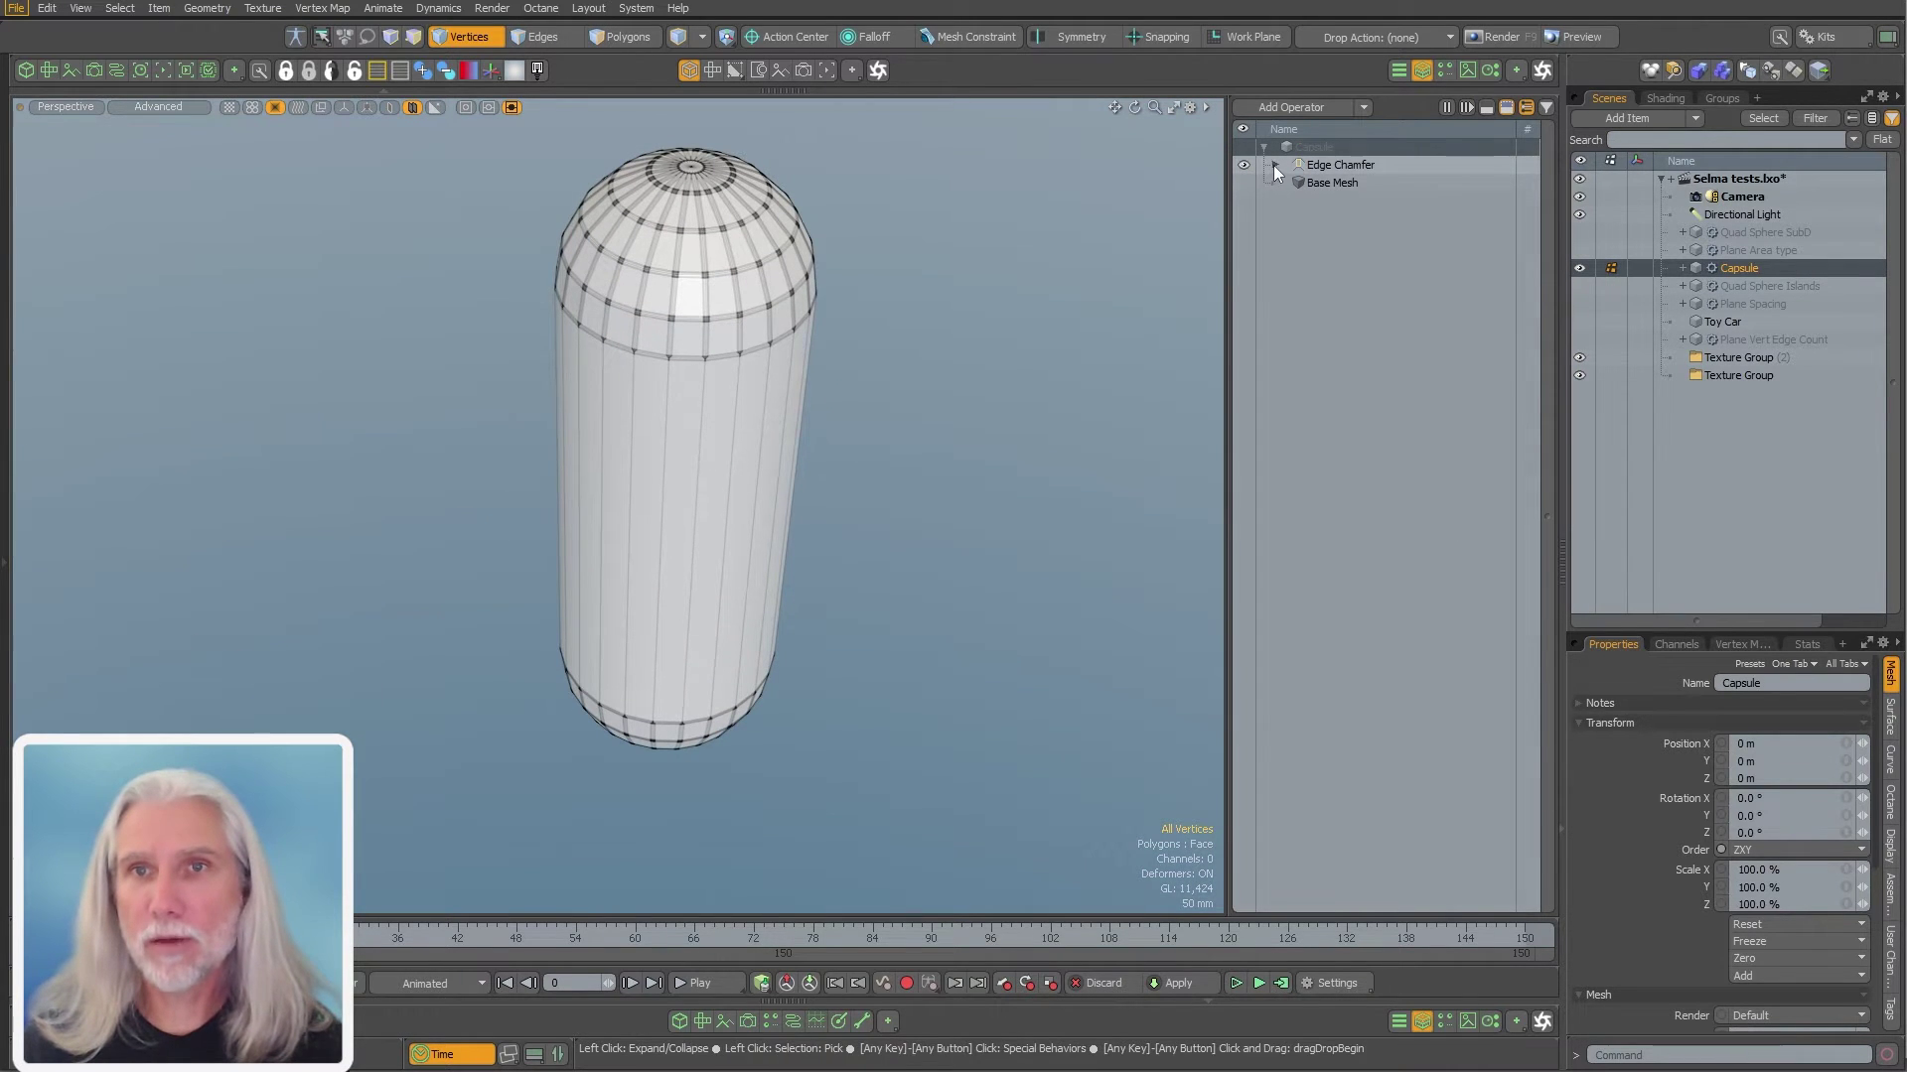
pyautogui.click(1275, 164)
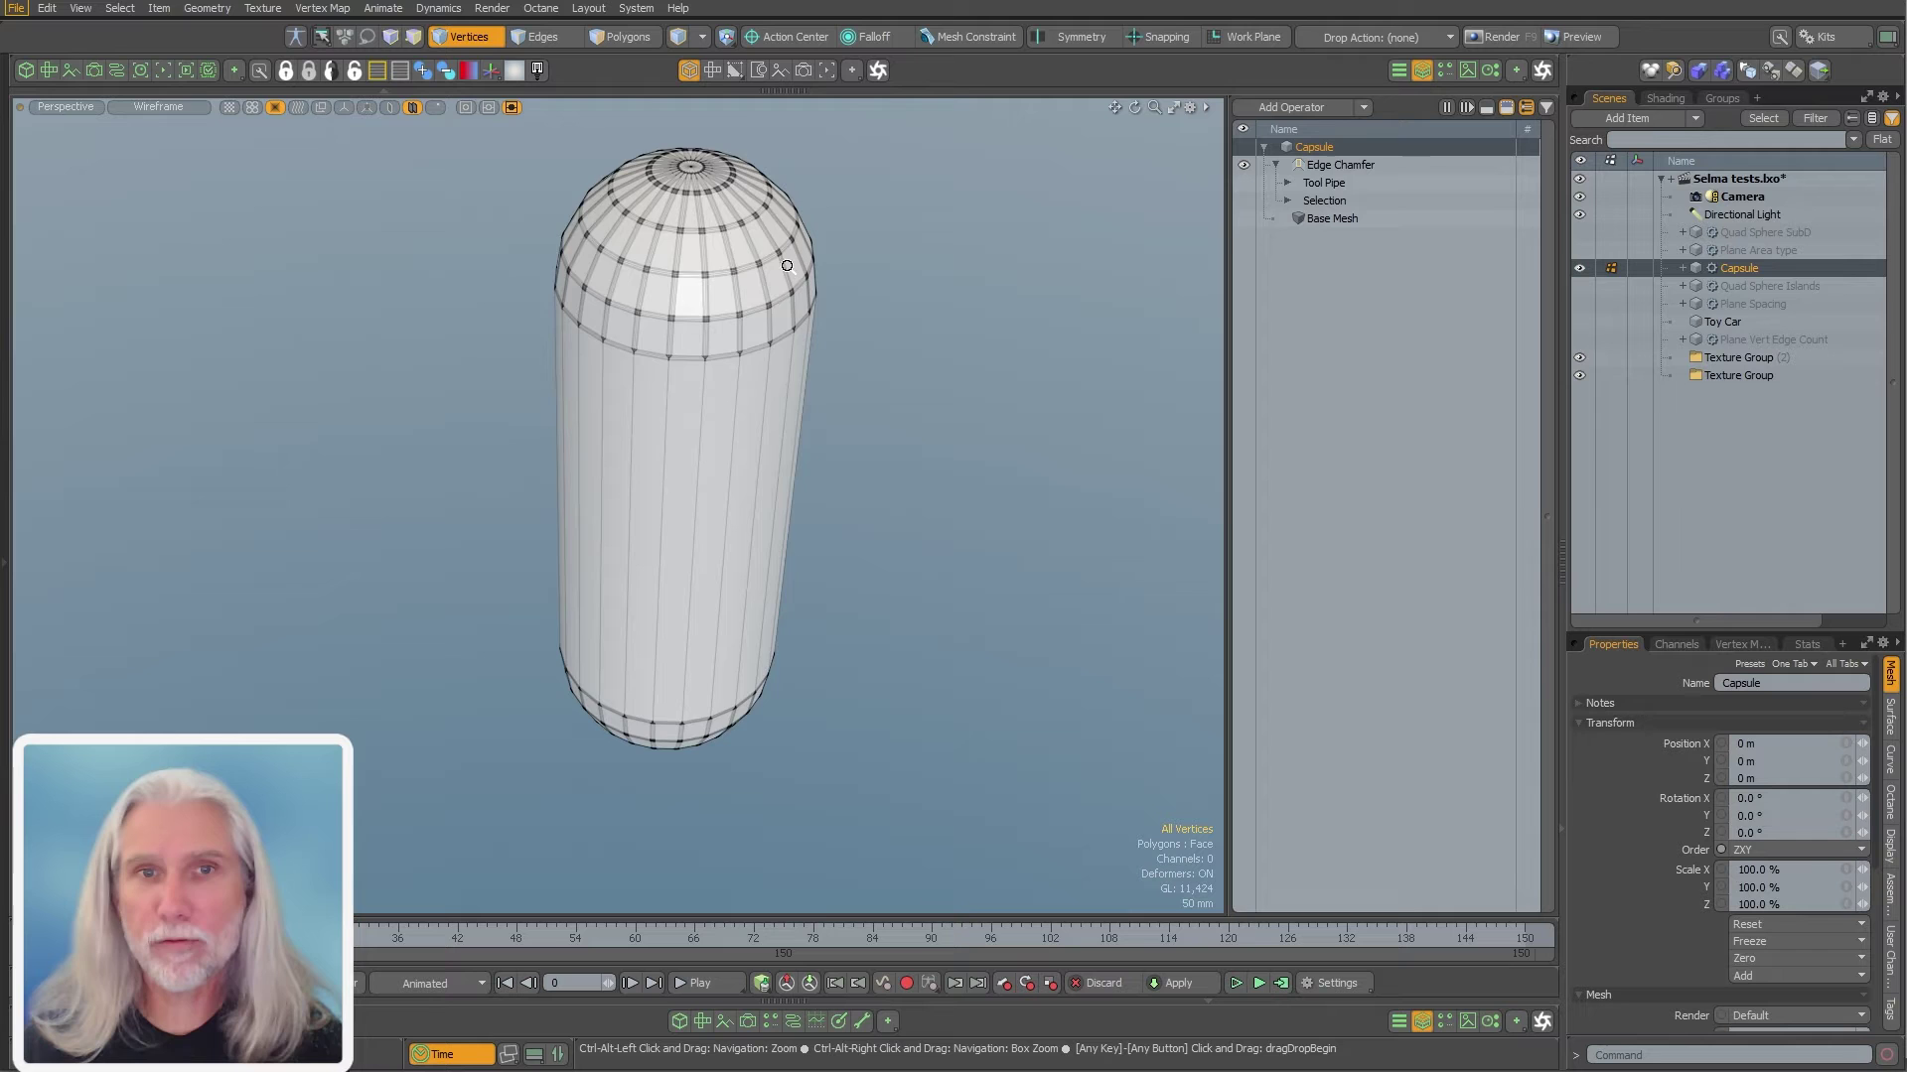
pyautogui.keyDown('ctrl'); pyautogui.keyDown('alt'); pyautogui.moveTo(667, 298); pyautogui.dragTo(809, 282); pyautogui.keyUp('alt'); pyautogui.keyUp('ctrl')
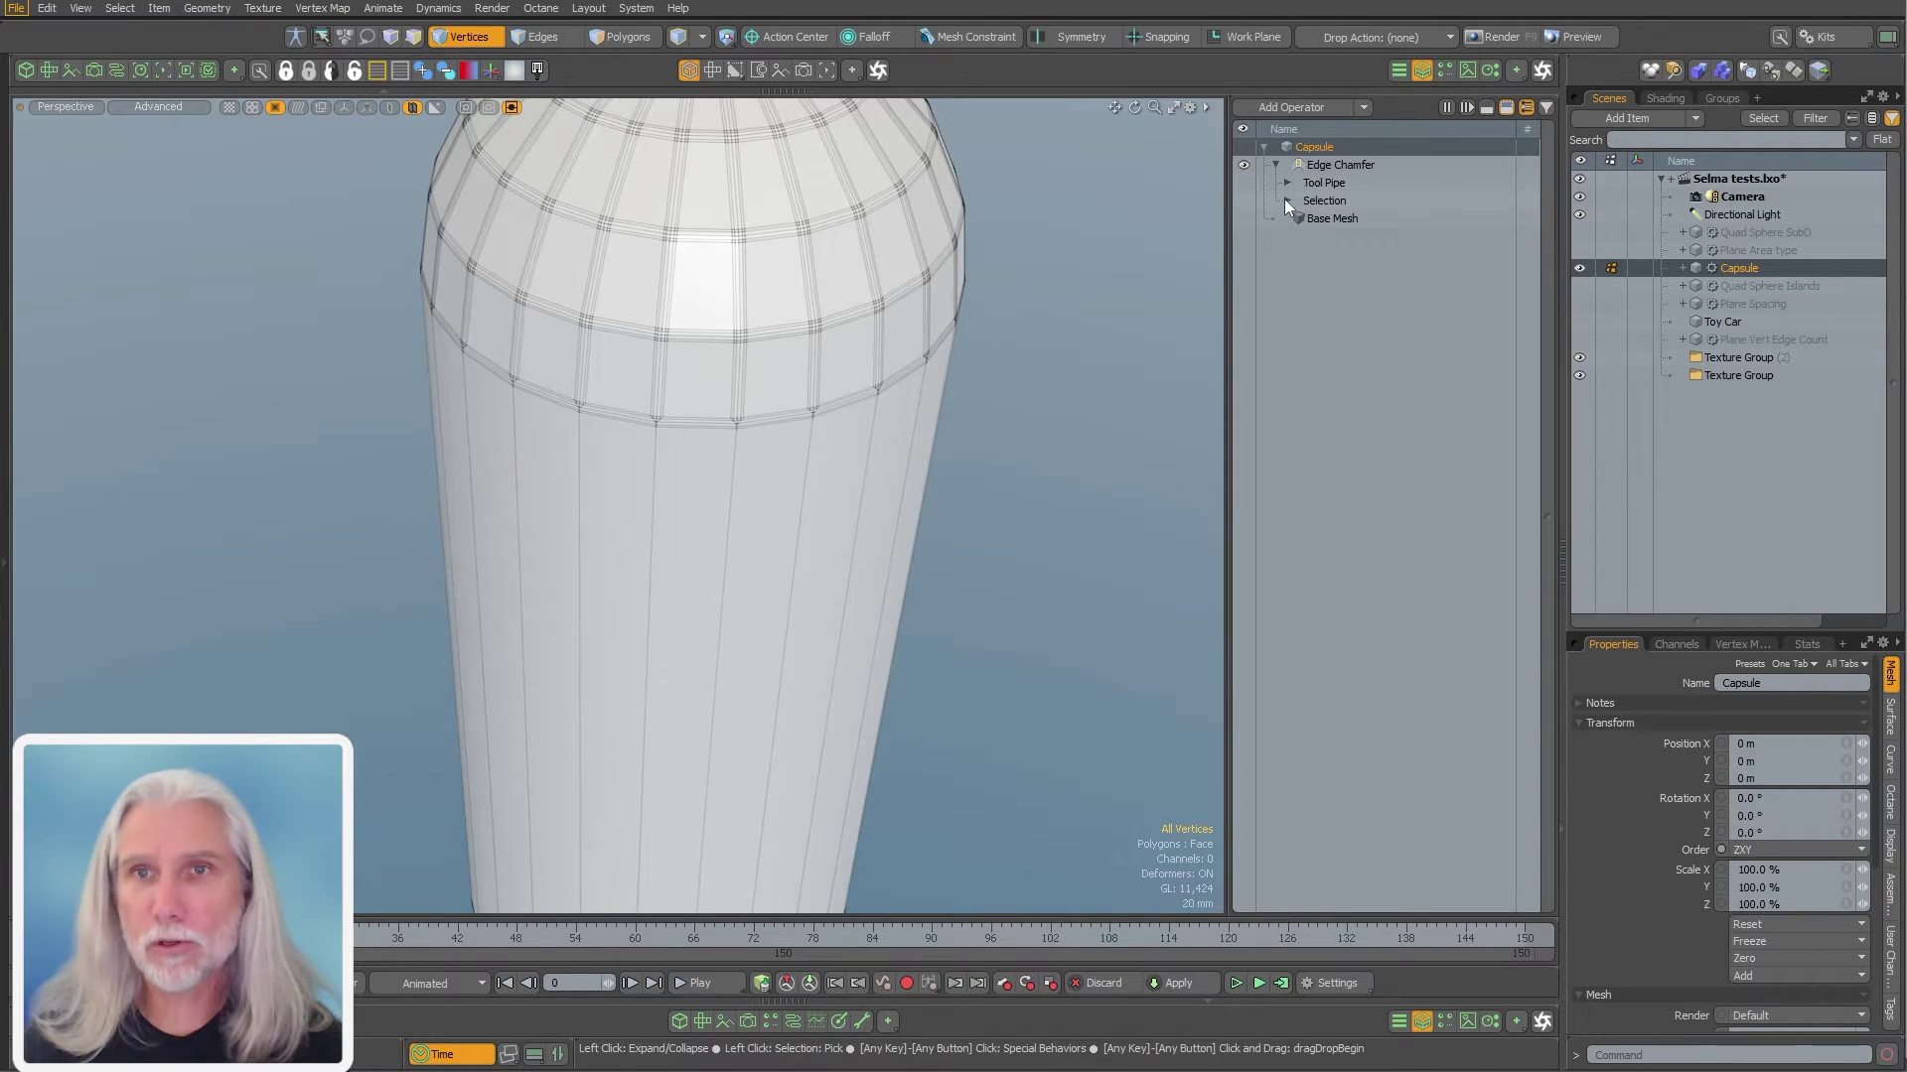
pyautogui.click(1287, 199)
pyautogui.scroll(-4, 881, 438)
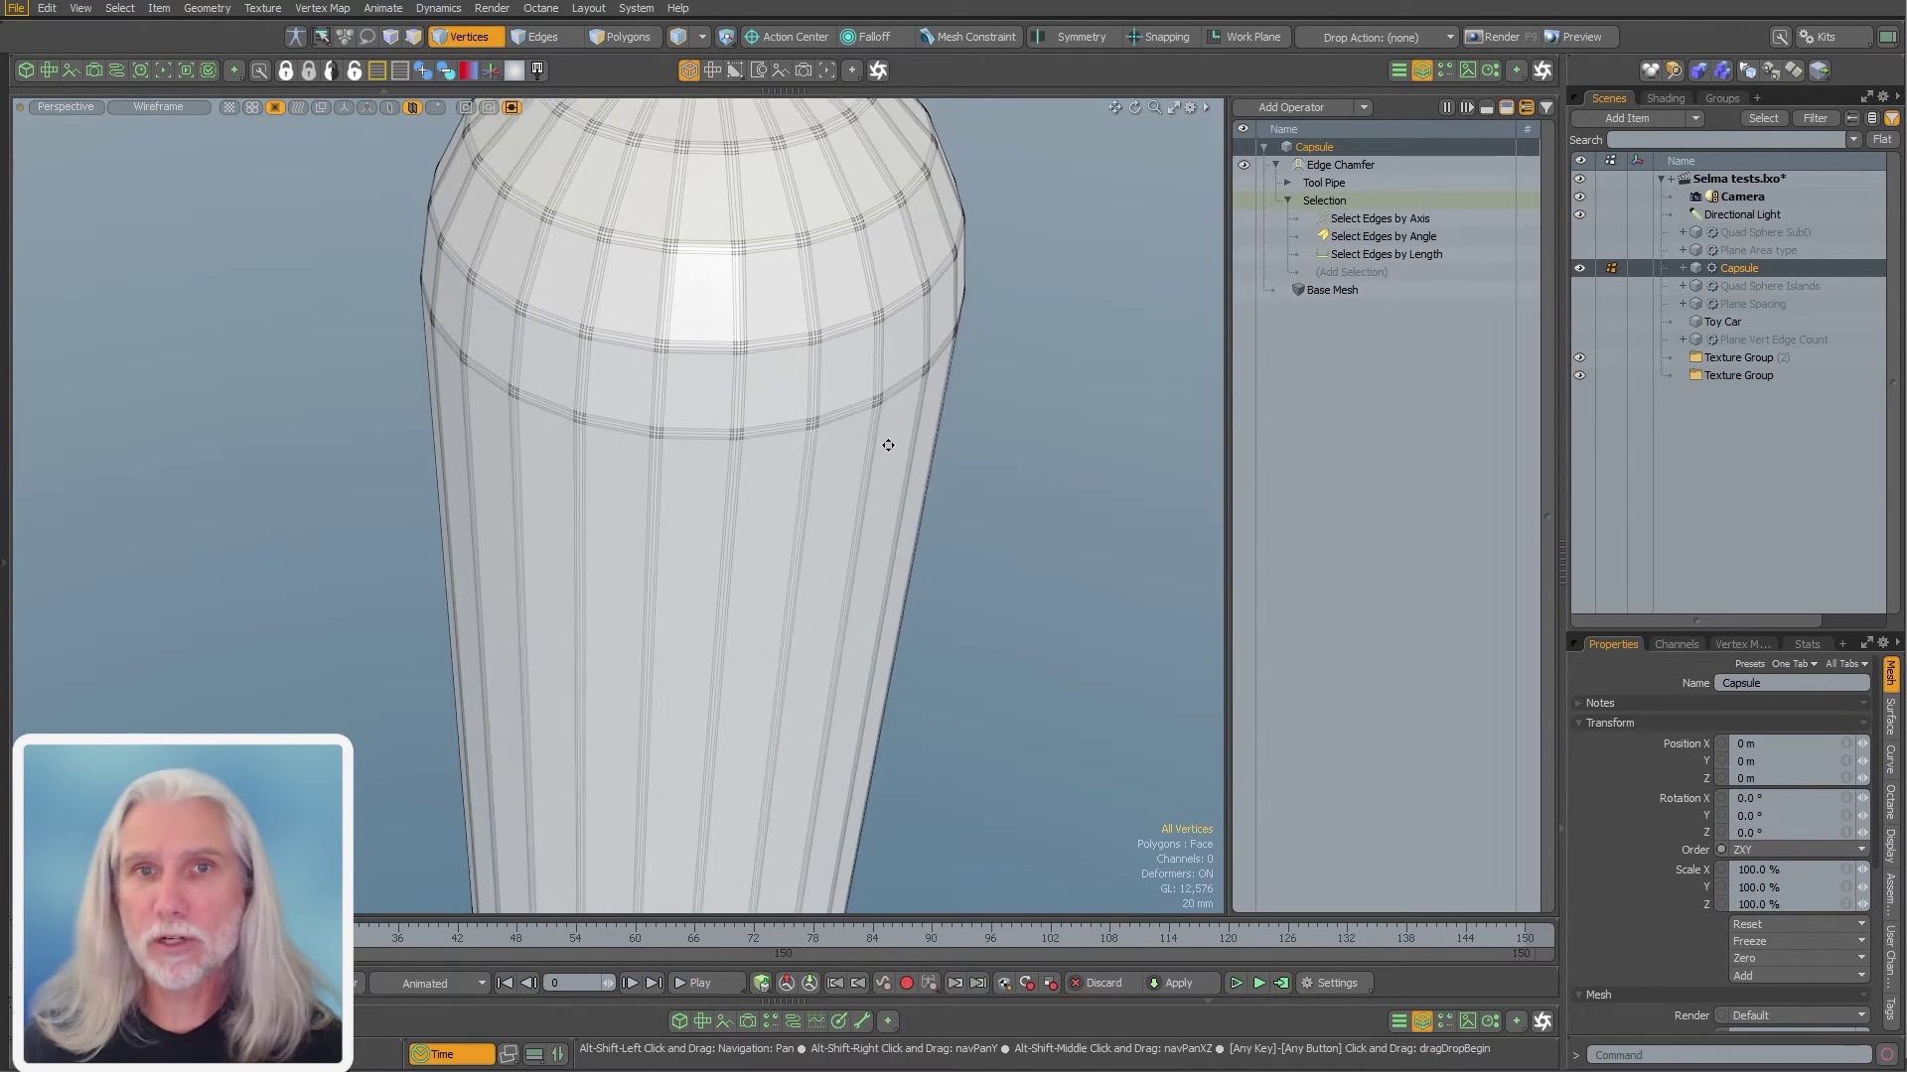
# Toggle the capsule's Edge Chamfer off and back on to compare the base mesh with the chamfered one
pyautogui.click(1243, 165)
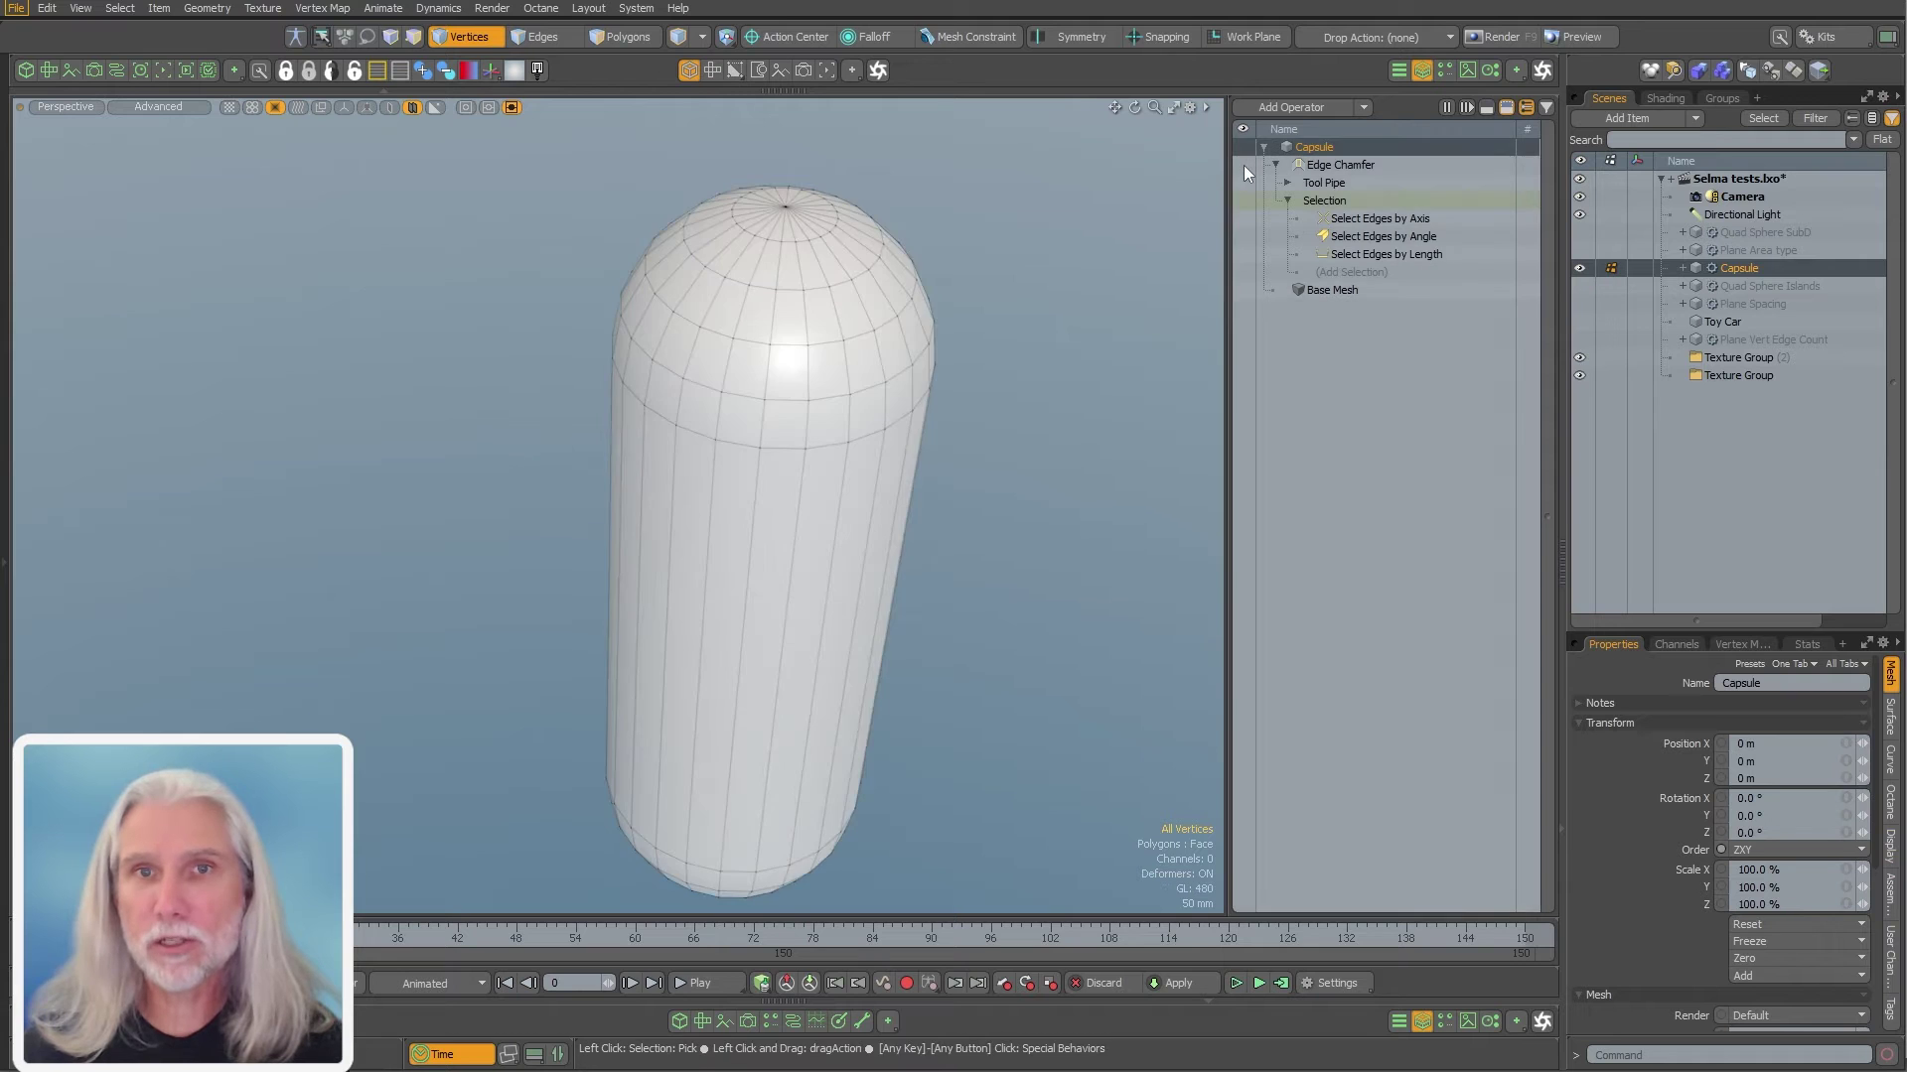
pyautogui.keyDown('ctrl'); pyautogui.keyDown('alt'); pyautogui.moveTo(856, 288); pyautogui.dragTo(1055, 255); pyautogui.keyUp('alt'); pyautogui.keyUp('ctrl')
pyautogui.click(1243, 165)
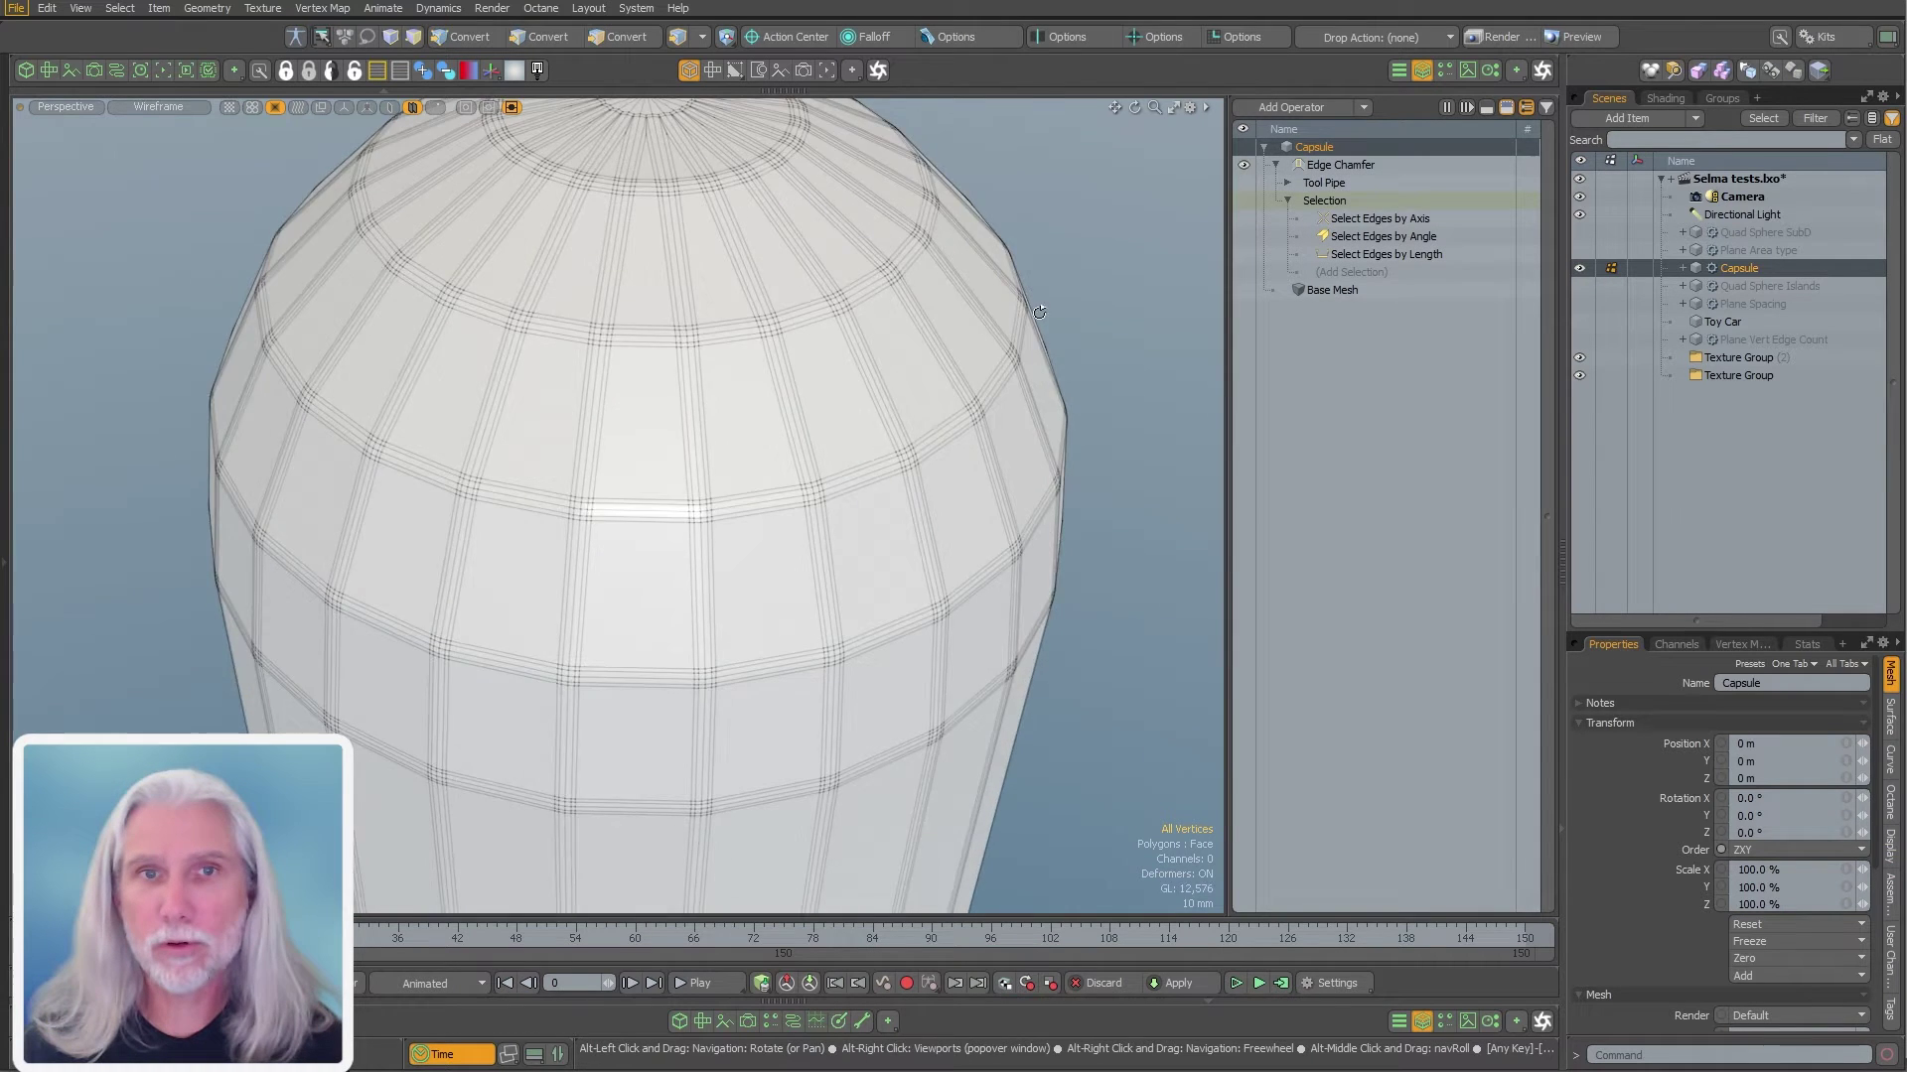
# Enable Select Edges by Length for the capsule's Edge Chamfer and display the chamfer's result
pyautogui.click(1400, 255)
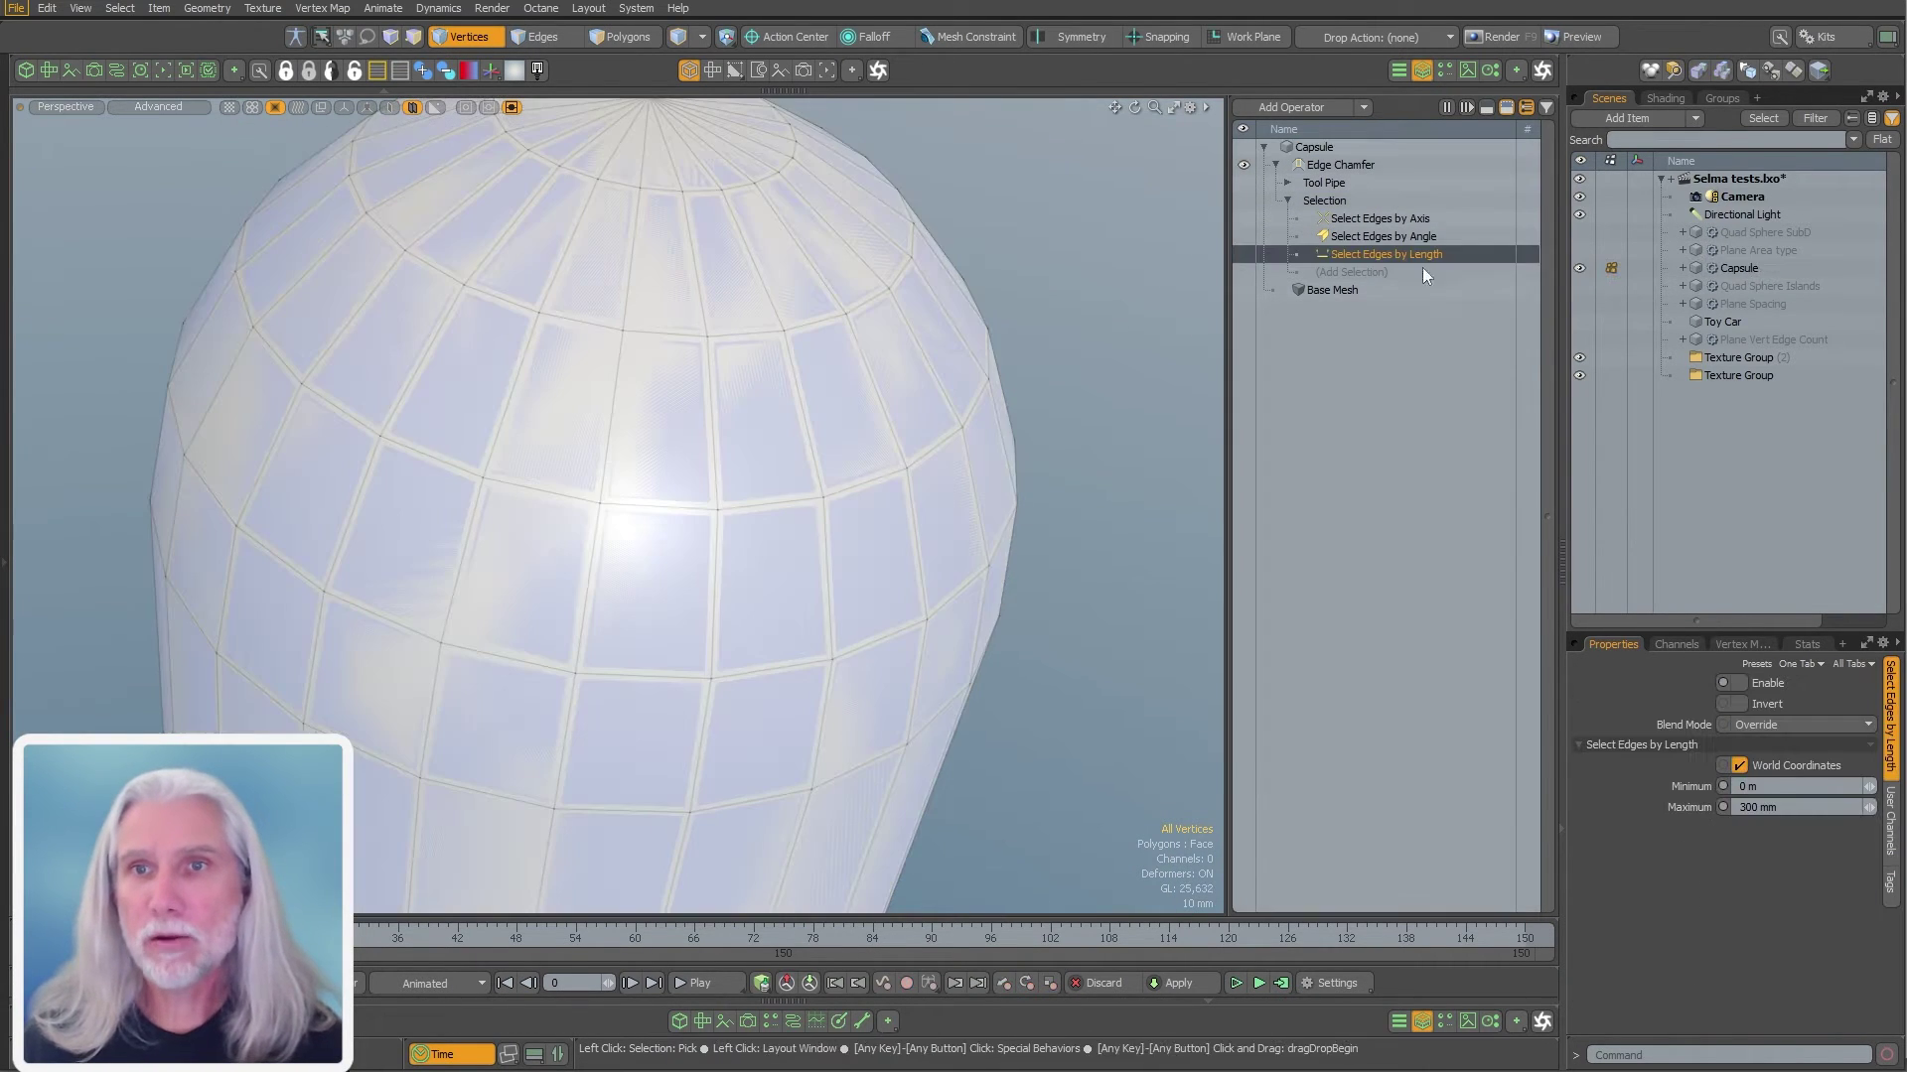
pyautogui.click(1243, 255)
pyautogui.scroll(-5, 876, 446)
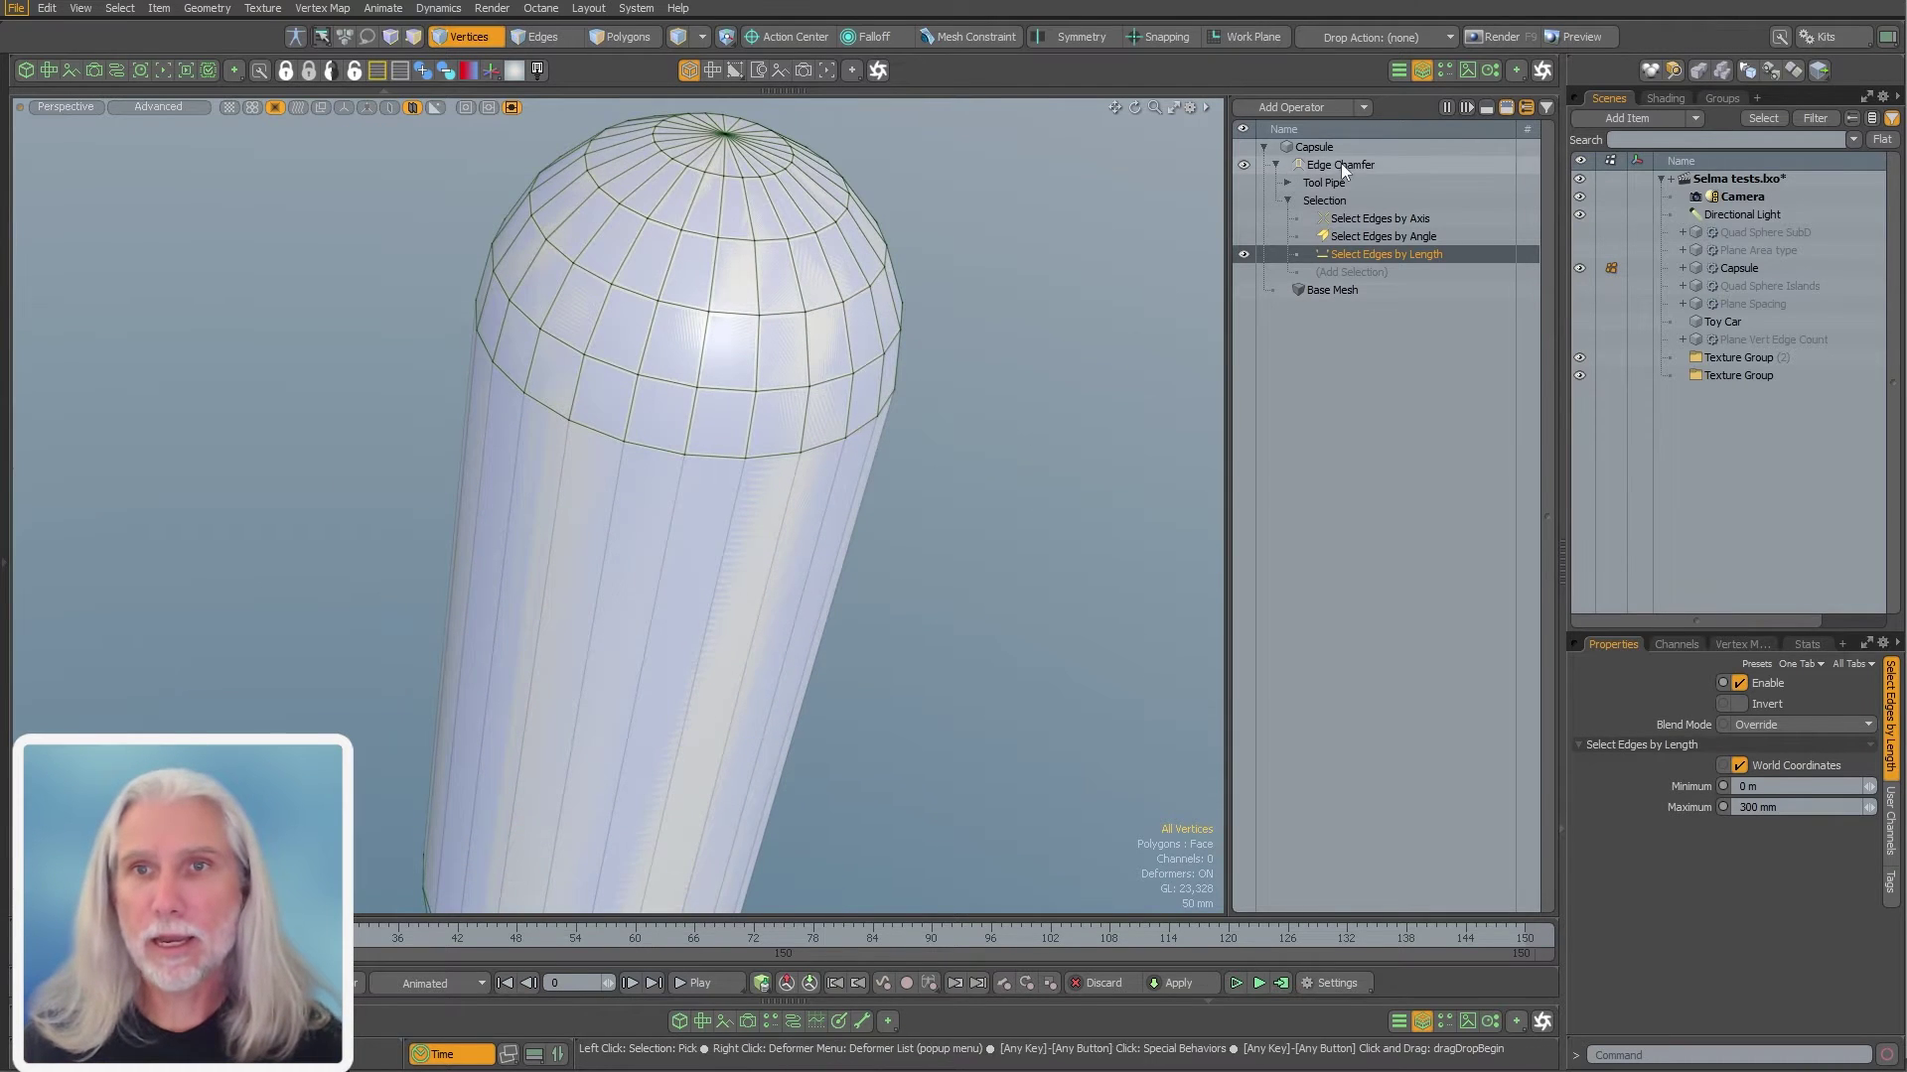
pyautogui.click(1341, 171)
pyautogui.keyDown('alt'); pyautogui.moveTo(996, 353); pyautogui.dragTo(969, 337); pyautogui.keyUp('alt')
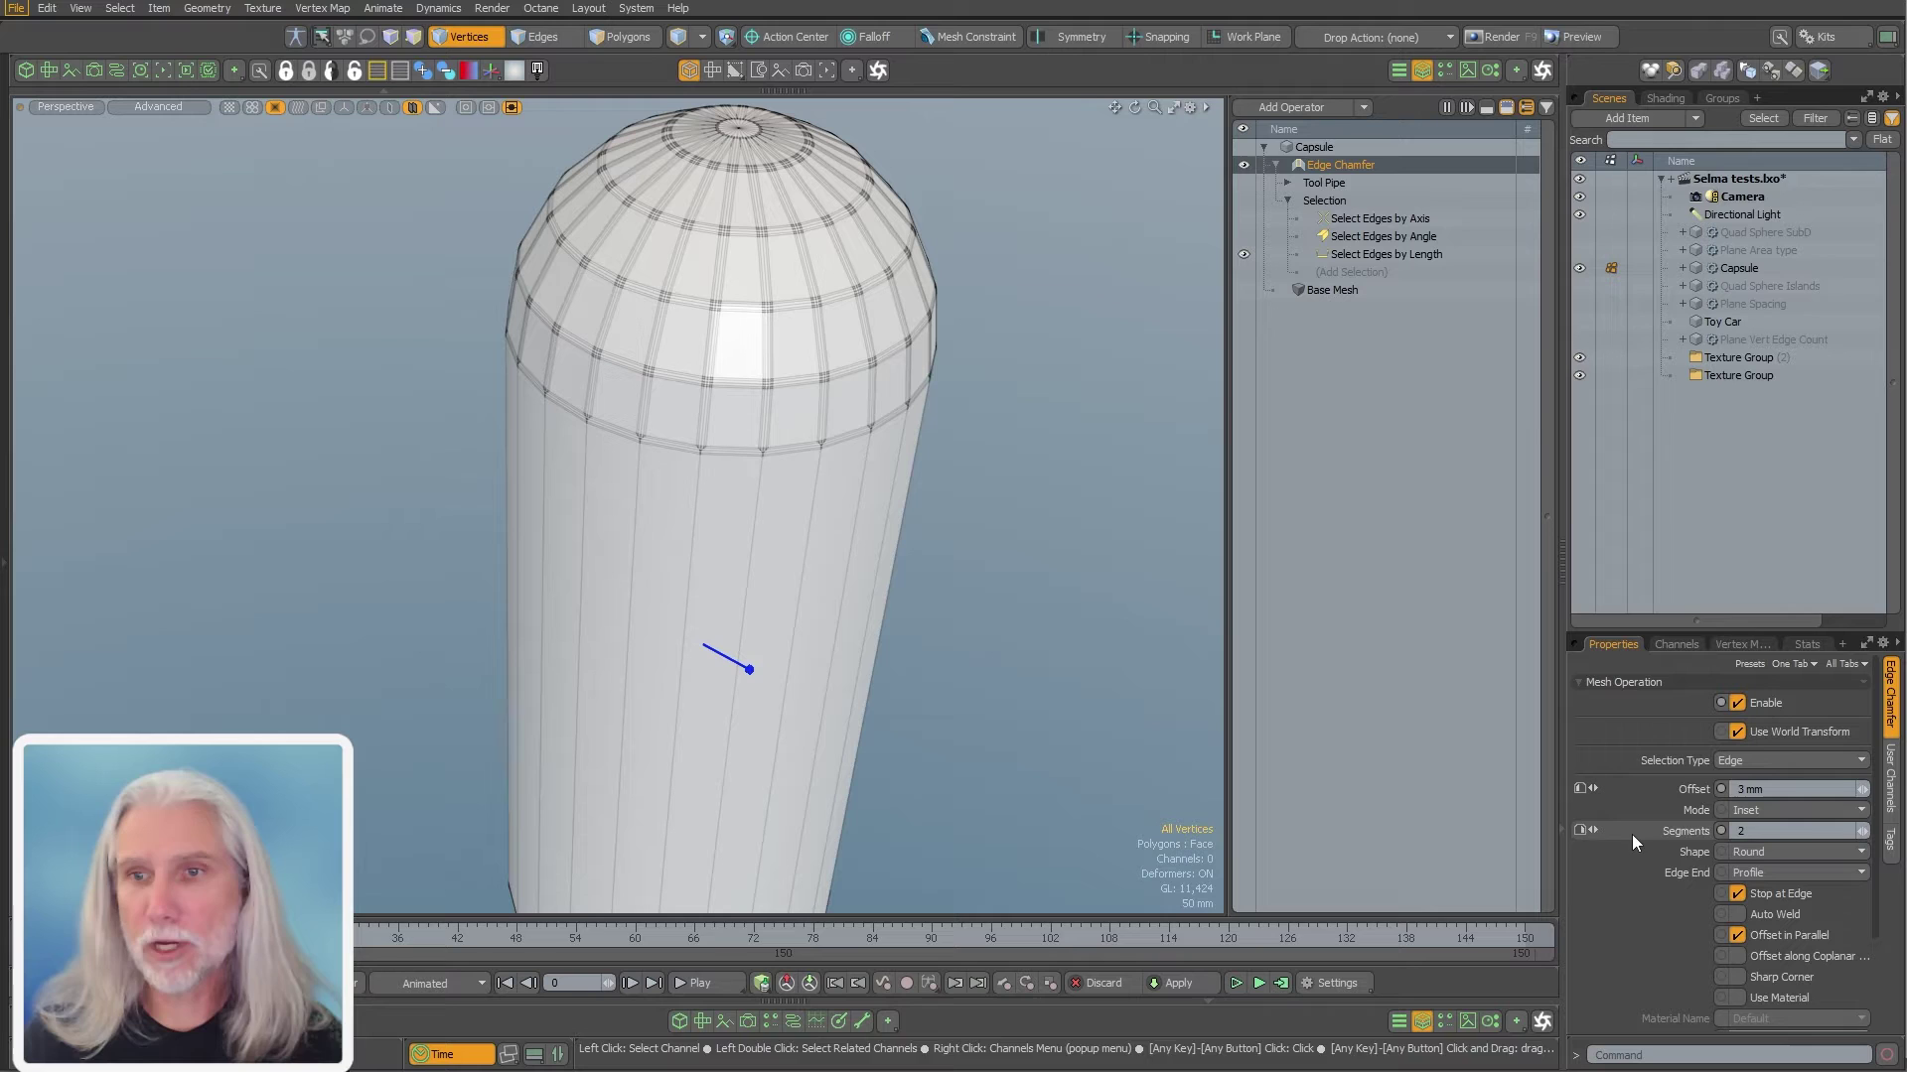
# Set the Select Edges by Length range to a minimum of 300 mm and a maximum of 1 m
pyautogui.click(1410, 255)
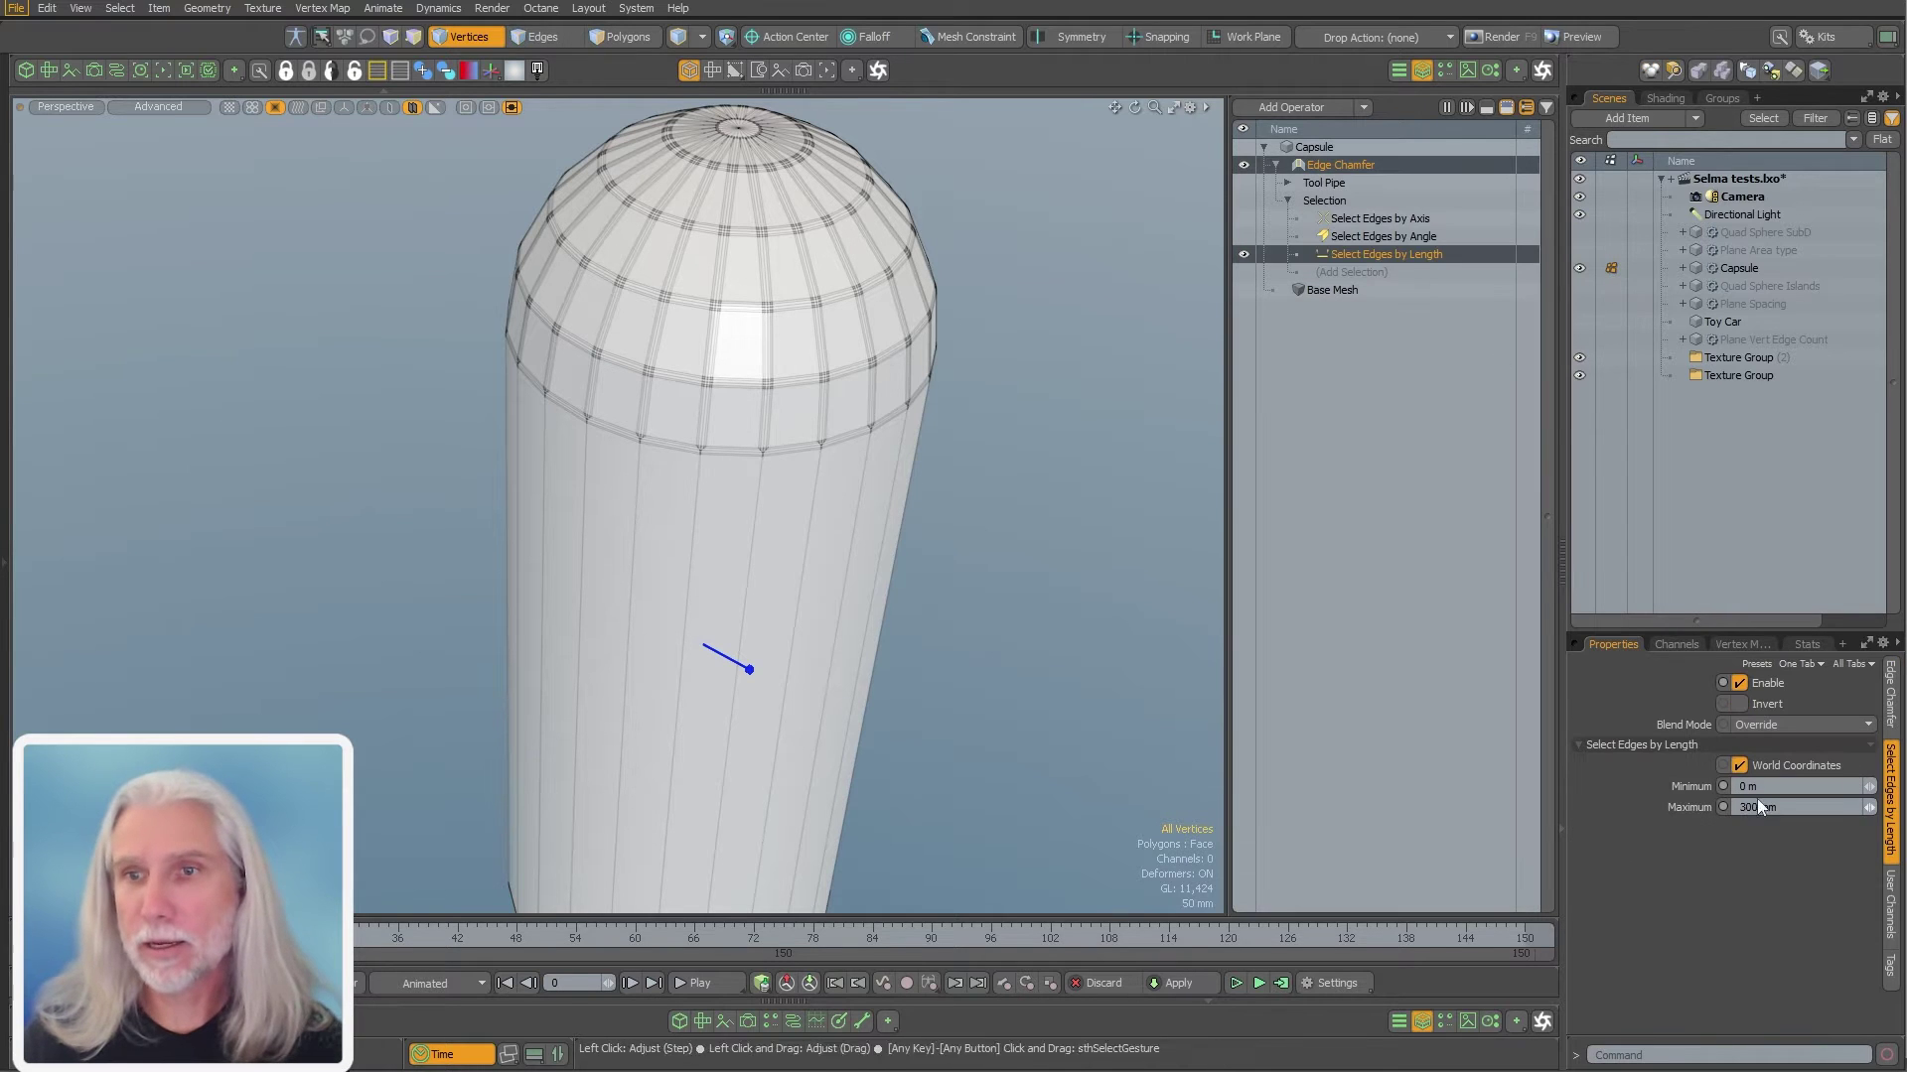
pyautogui.click(1687, 787)
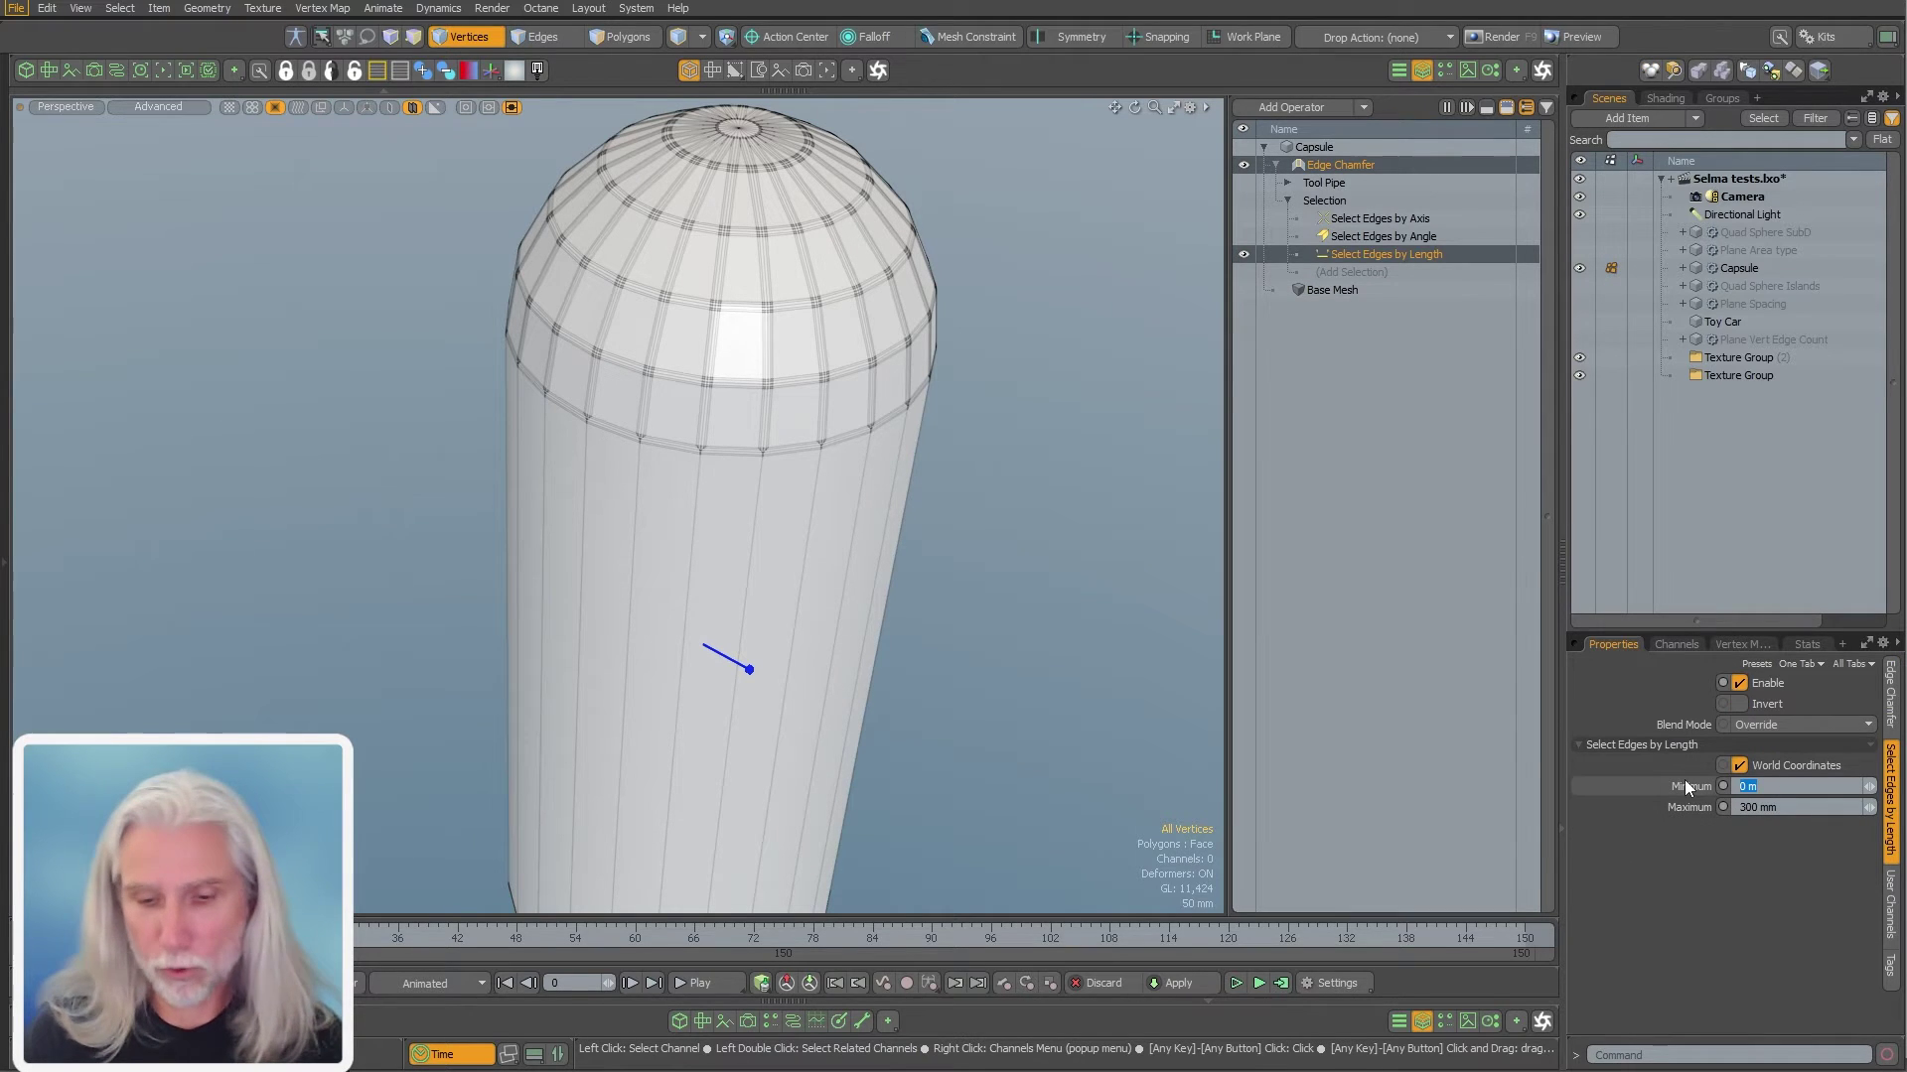
pyautogui.write('.3')
pyautogui.press('Tab')
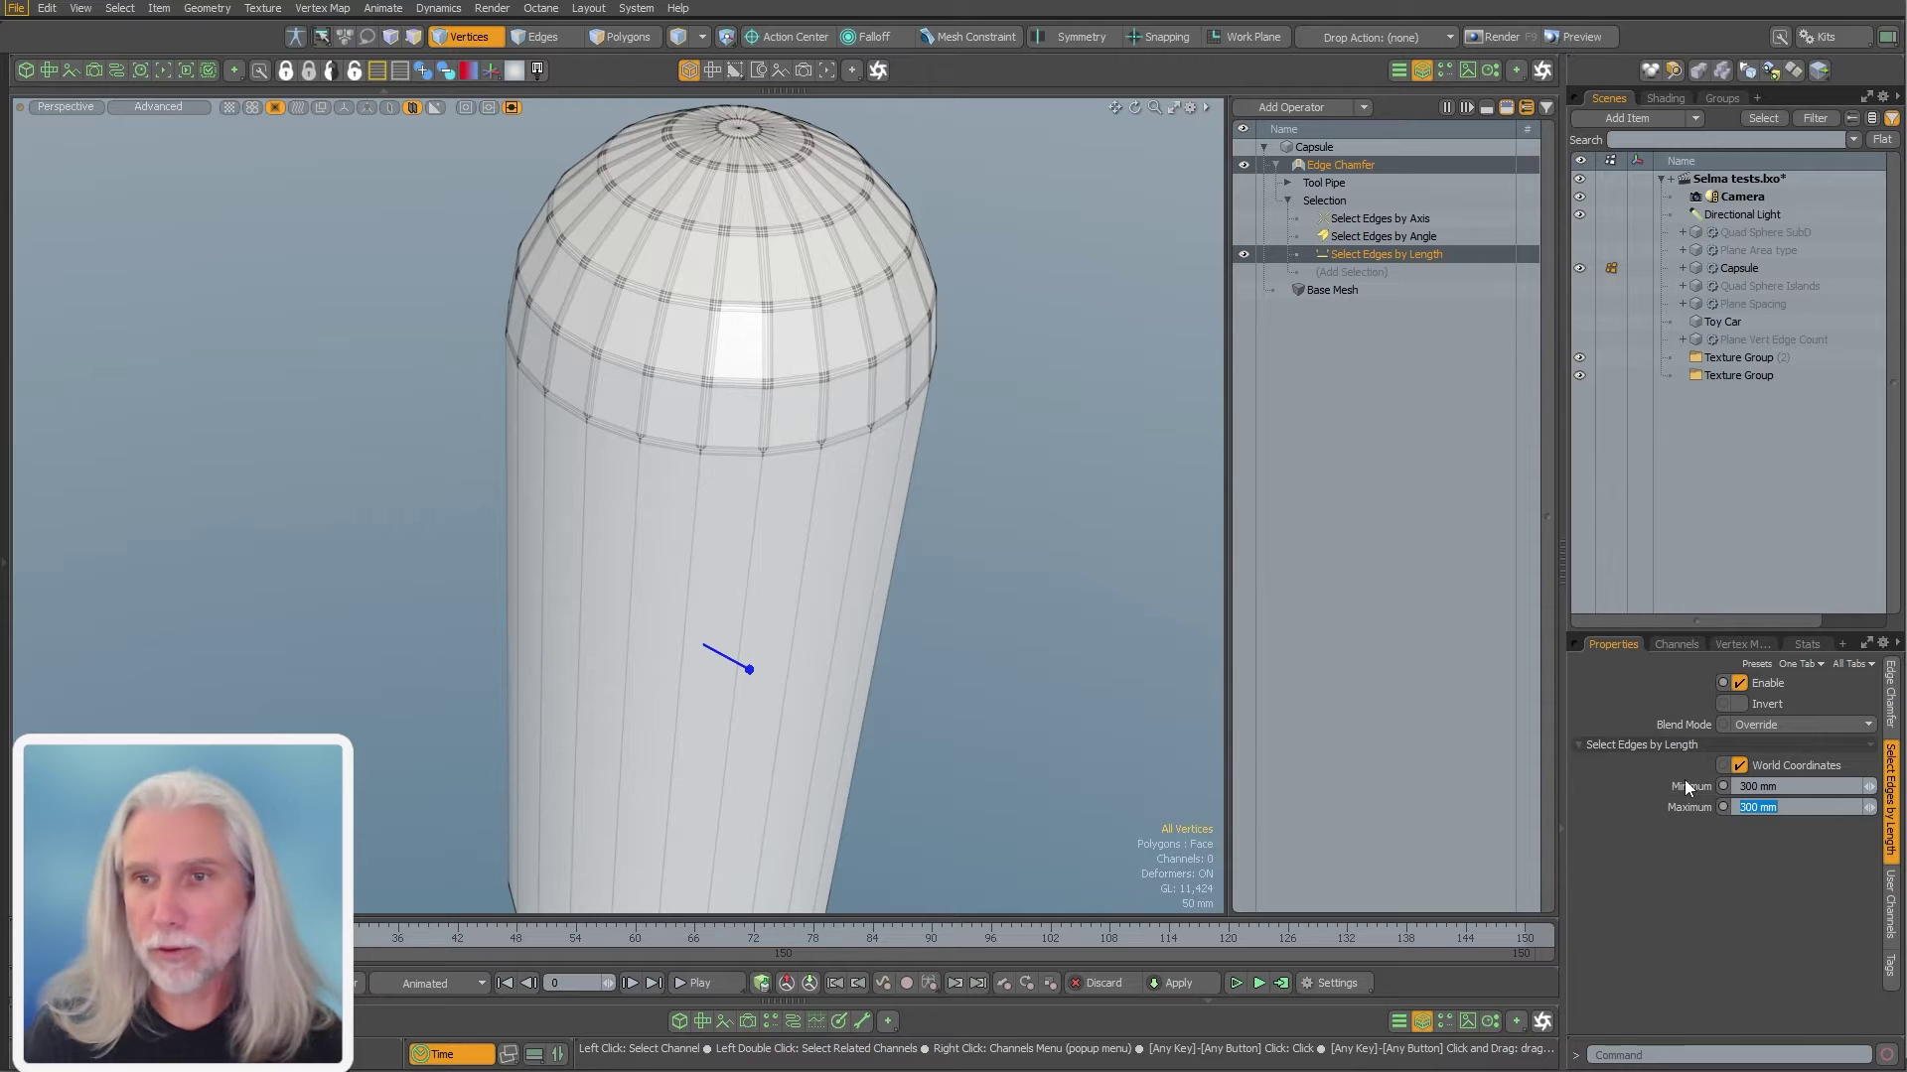
pyautogui.write('1')
pyautogui.press('Return')
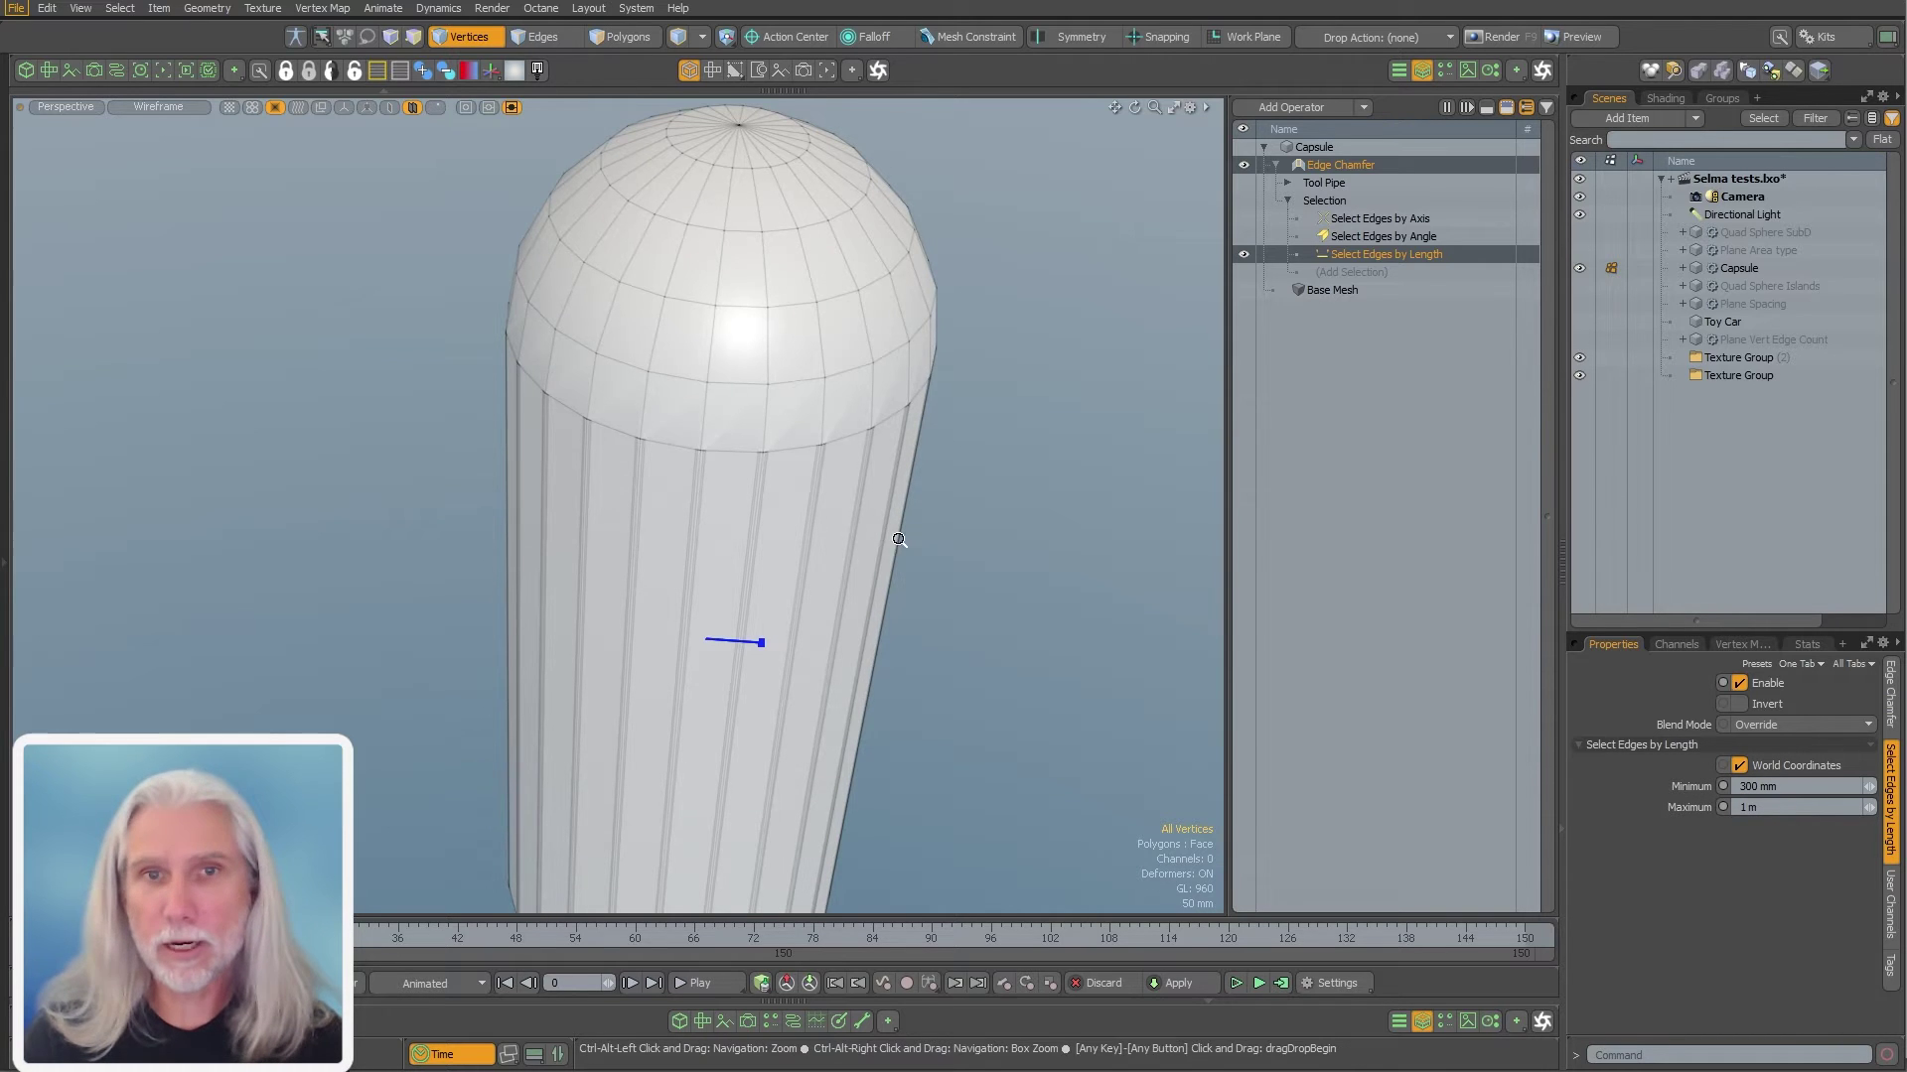
pyautogui.keyDown('alt'); pyautogui.moveTo(883, 541); pyautogui.dragTo(861, 494); pyautogui.keyUp('alt')
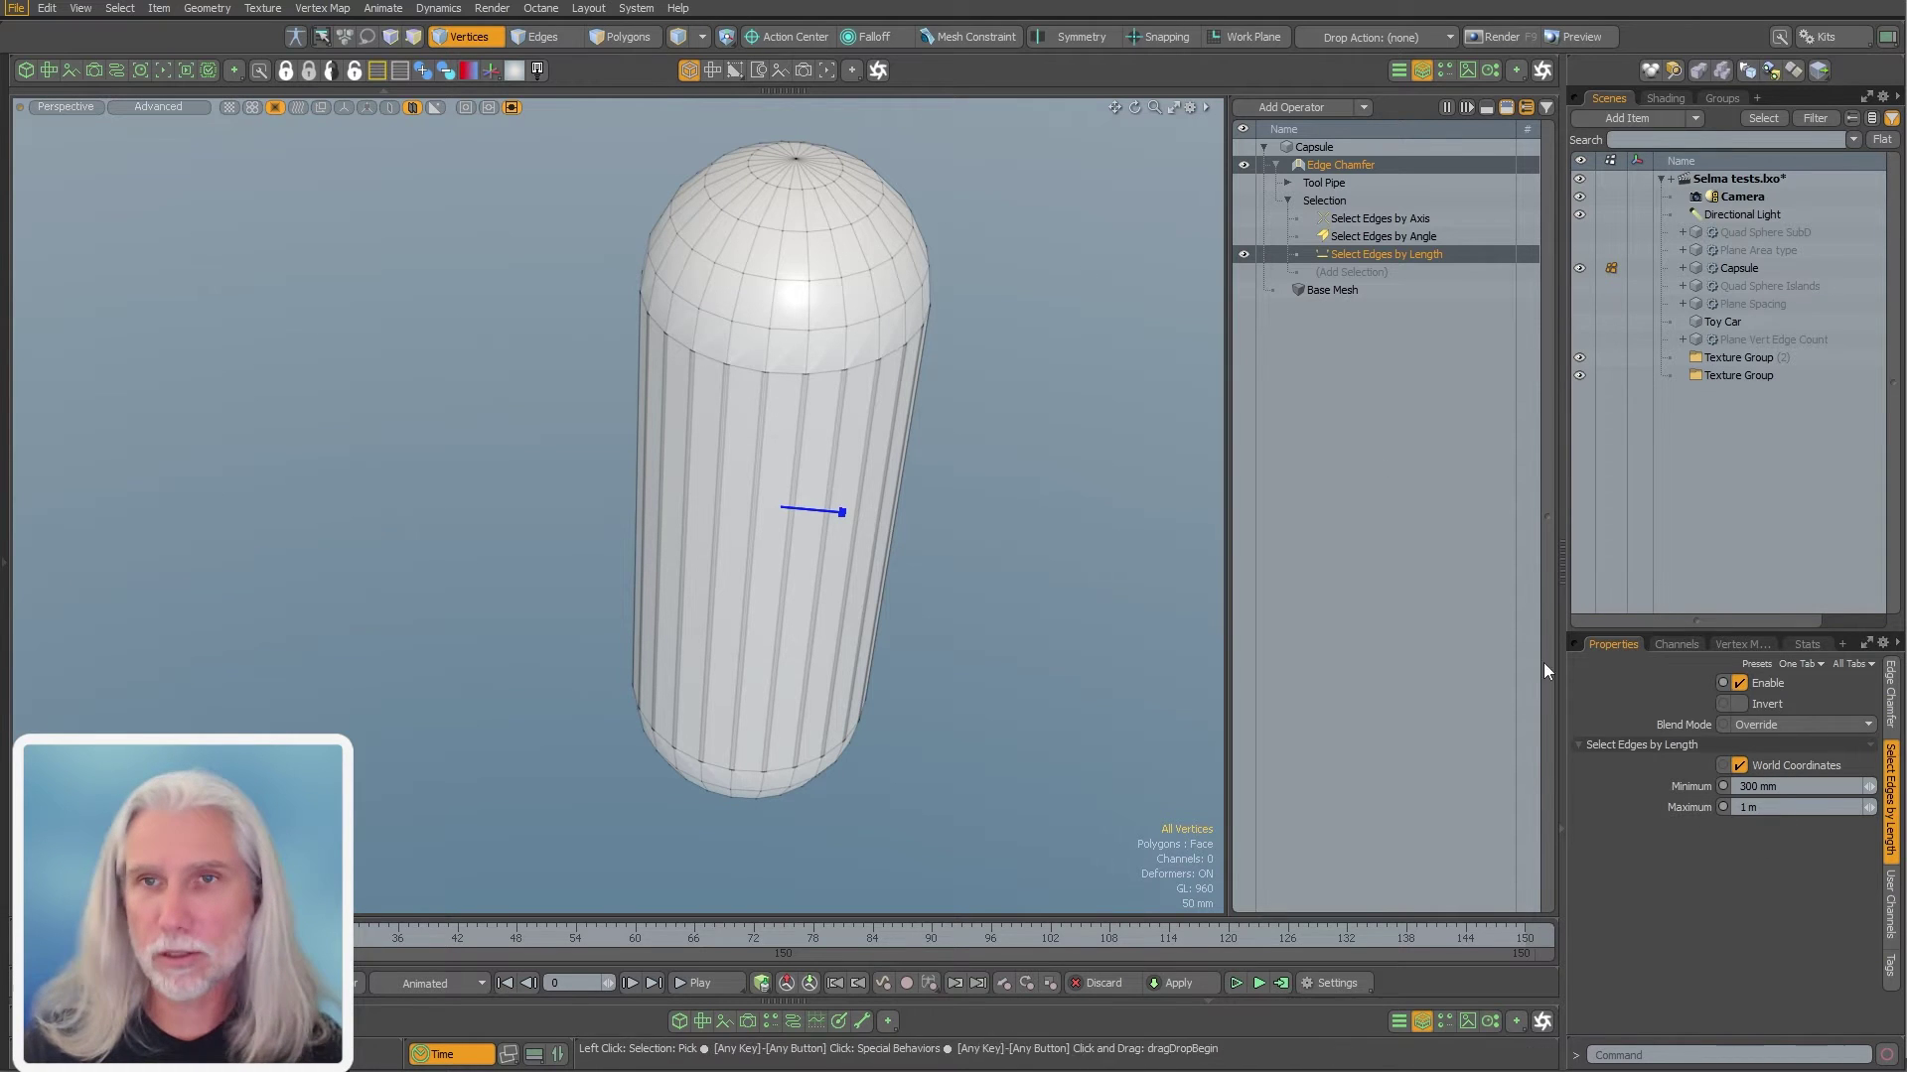
# Drive the Edge Chamfer by Select Edges by Angle instead of by length, with the chamfer enabled
pyautogui.click(1351, 236)
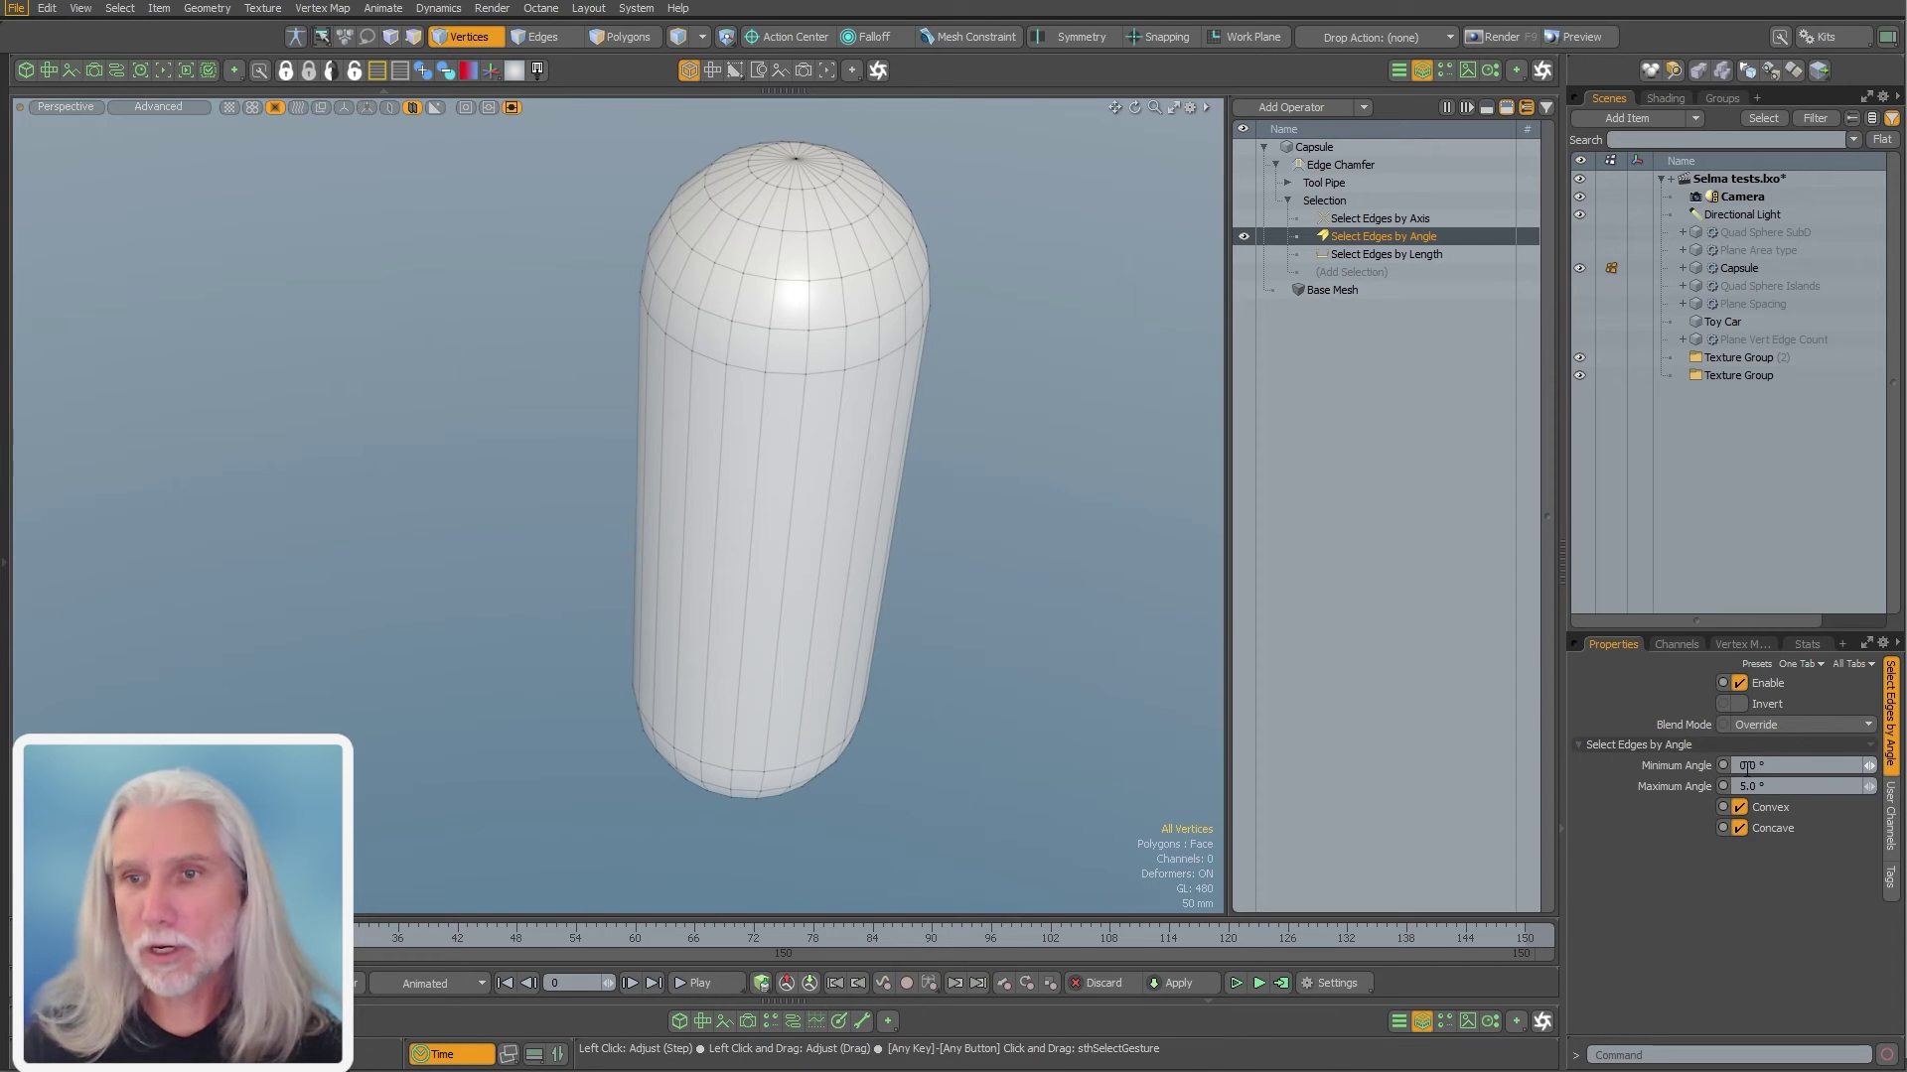
pyautogui.click(1244, 164)
pyautogui.keyDown('alt'); pyautogui.keyDown('shift'); pyautogui.moveTo(812, 150); pyautogui.dragTo(885, 268); pyautogui.keyUp('shift'); pyautogui.keyUp('alt')
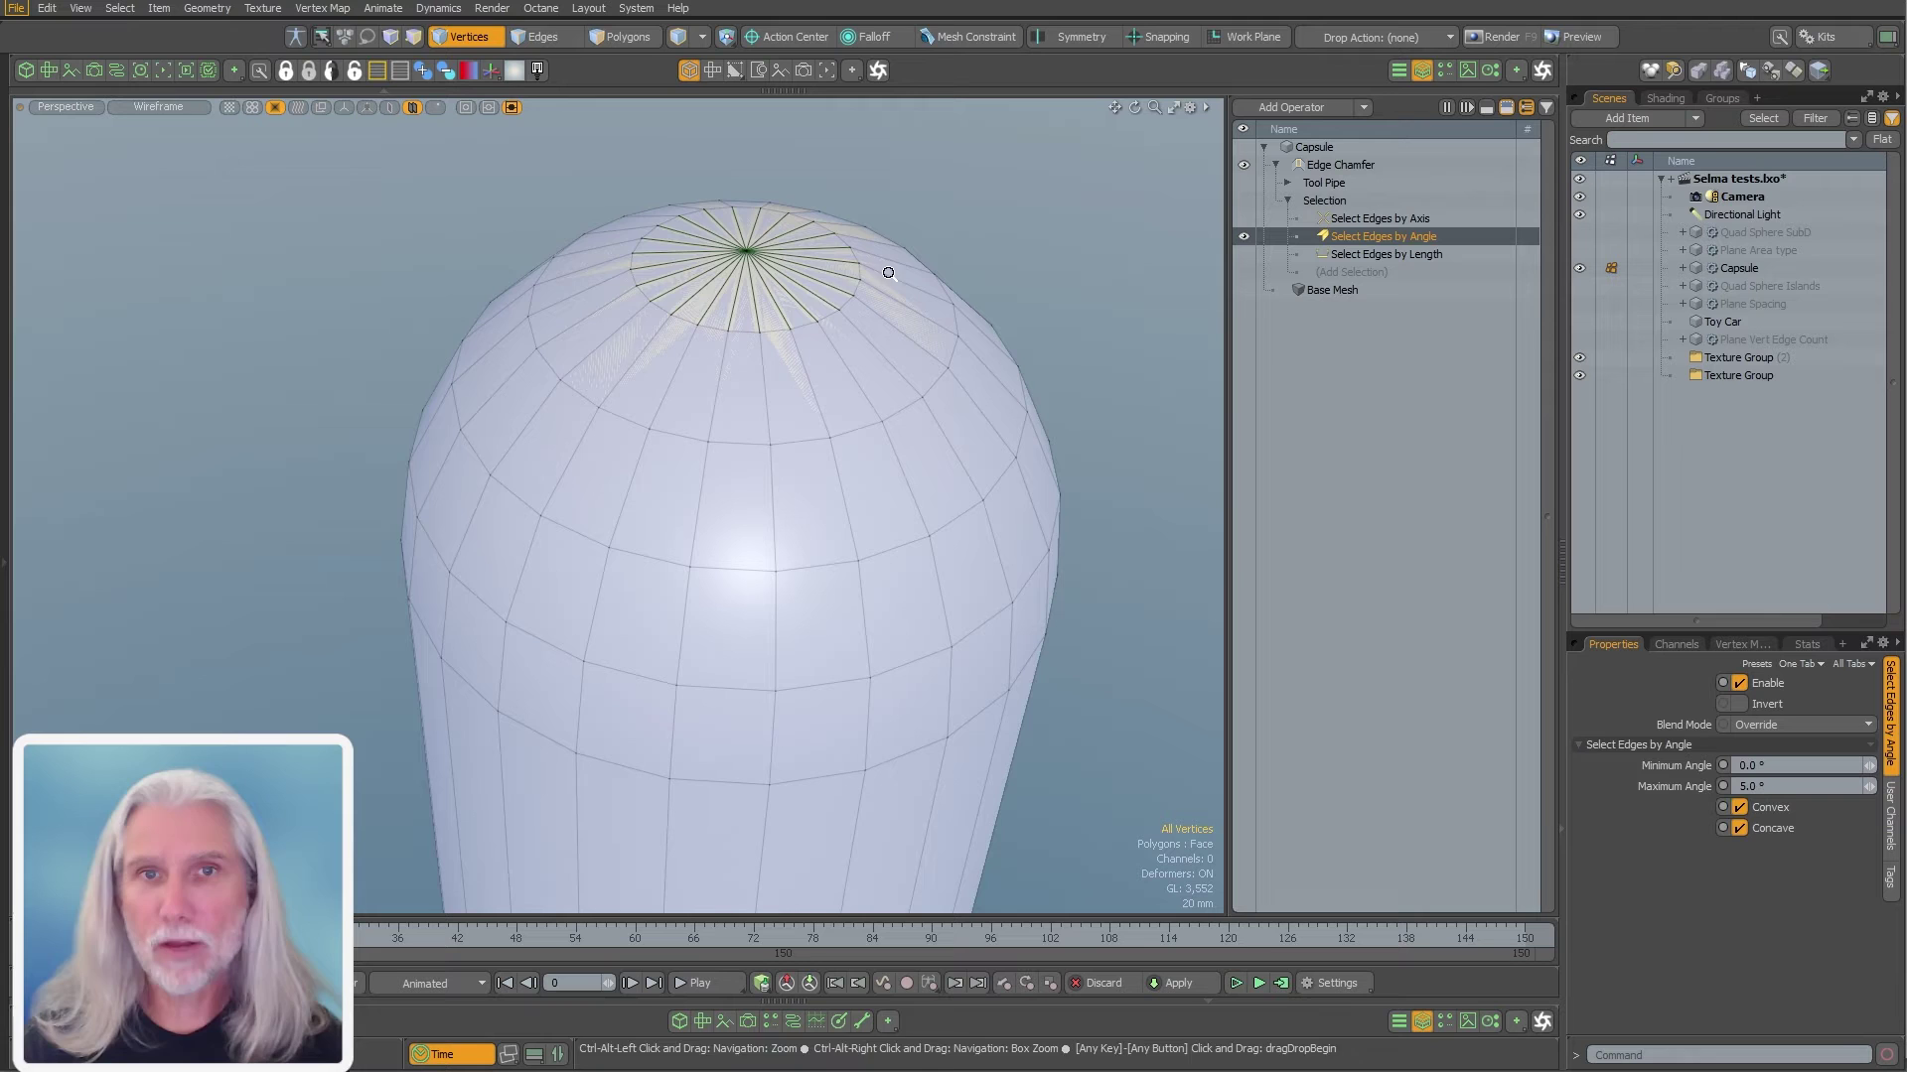
# Set the maximum angle of Select Edges by Angle to 20°
pyautogui.click(1770, 787)
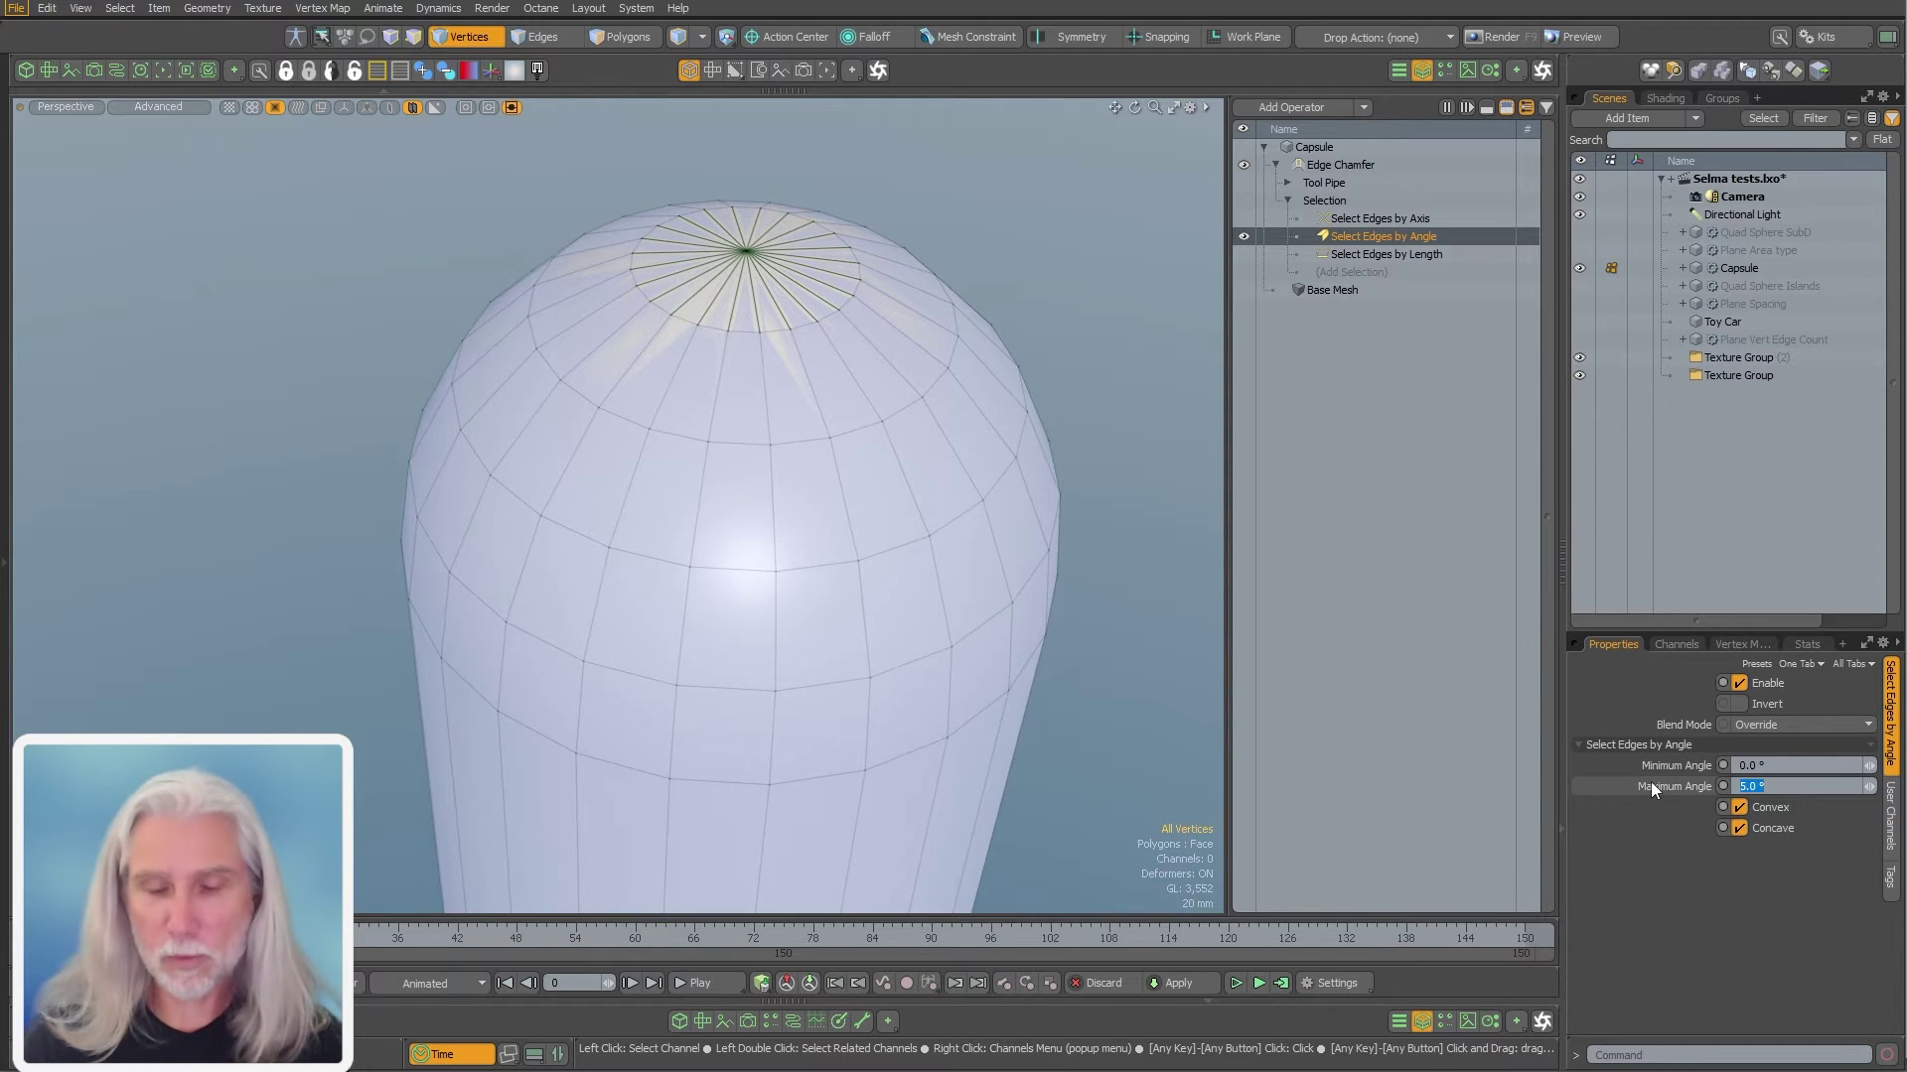
pyautogui.write('20')
pyautogui.press('Return')
pyautogui.keyDown('ctrl'); pyautogui.keyDown('alt'); pyautogui.moveTo(788, 413); pyautogui.dragTo(830, 489); pyautogui.keyUp('alt'); pyautogui.keyUp('ctrl')
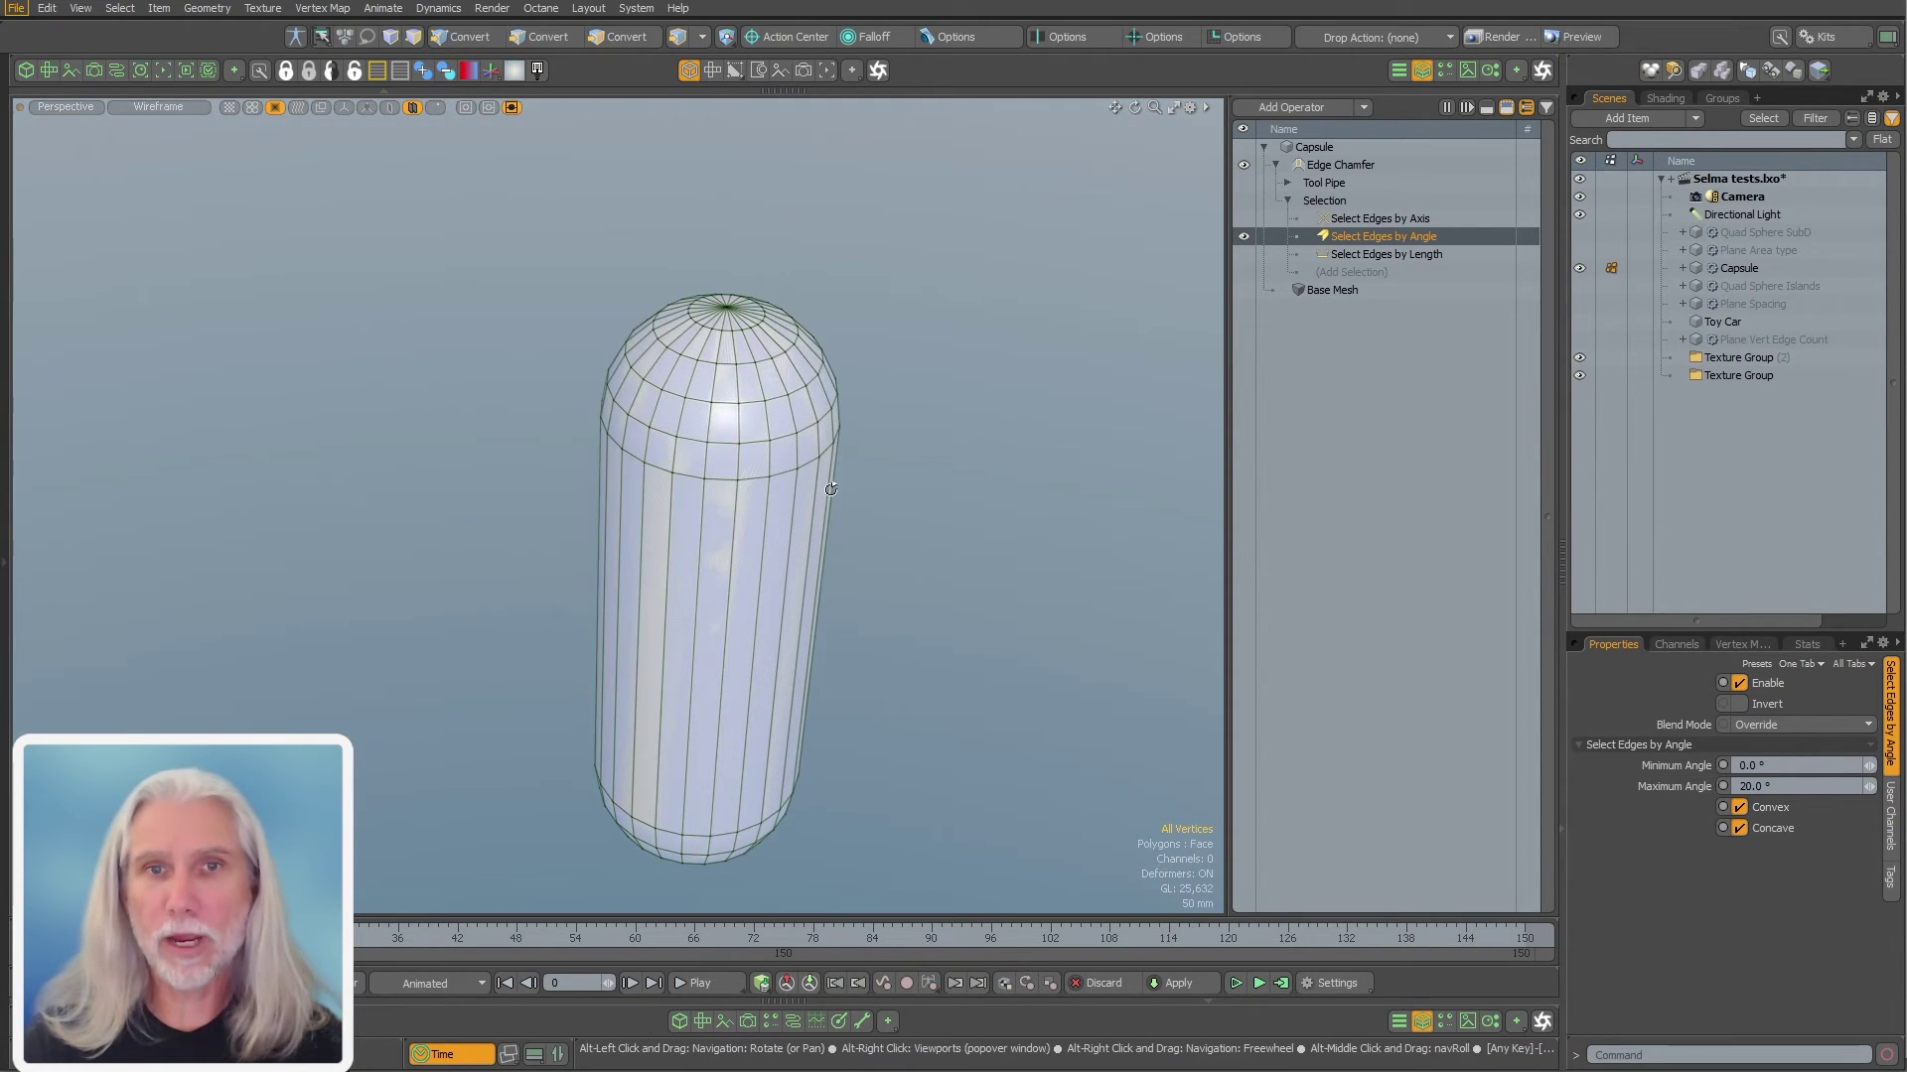
# Set the maximum angle of Select Edges by Angle to 10°
pyautogui.click(1753, 787)
pyautogui.write('110')
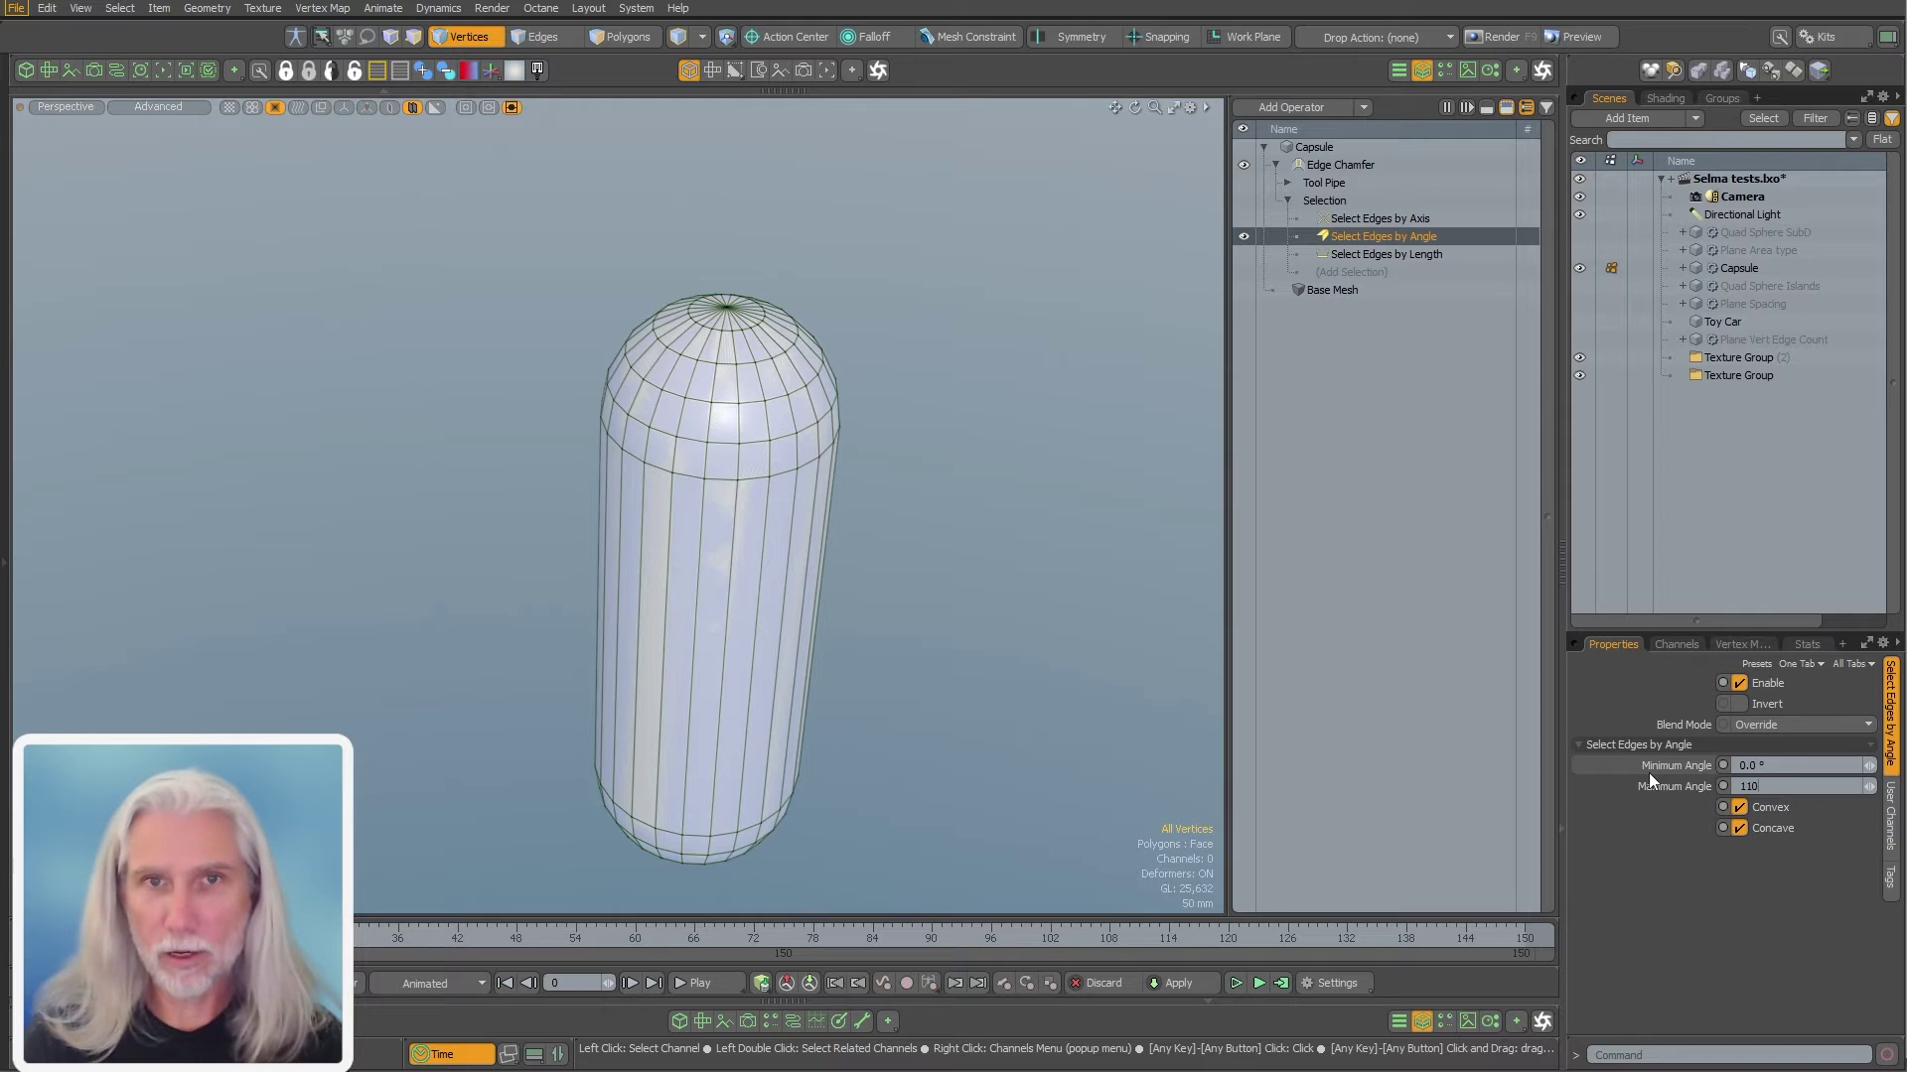
pyautogui.moveTo(1793, 787); pyautogui.dragTo(1619, 786)
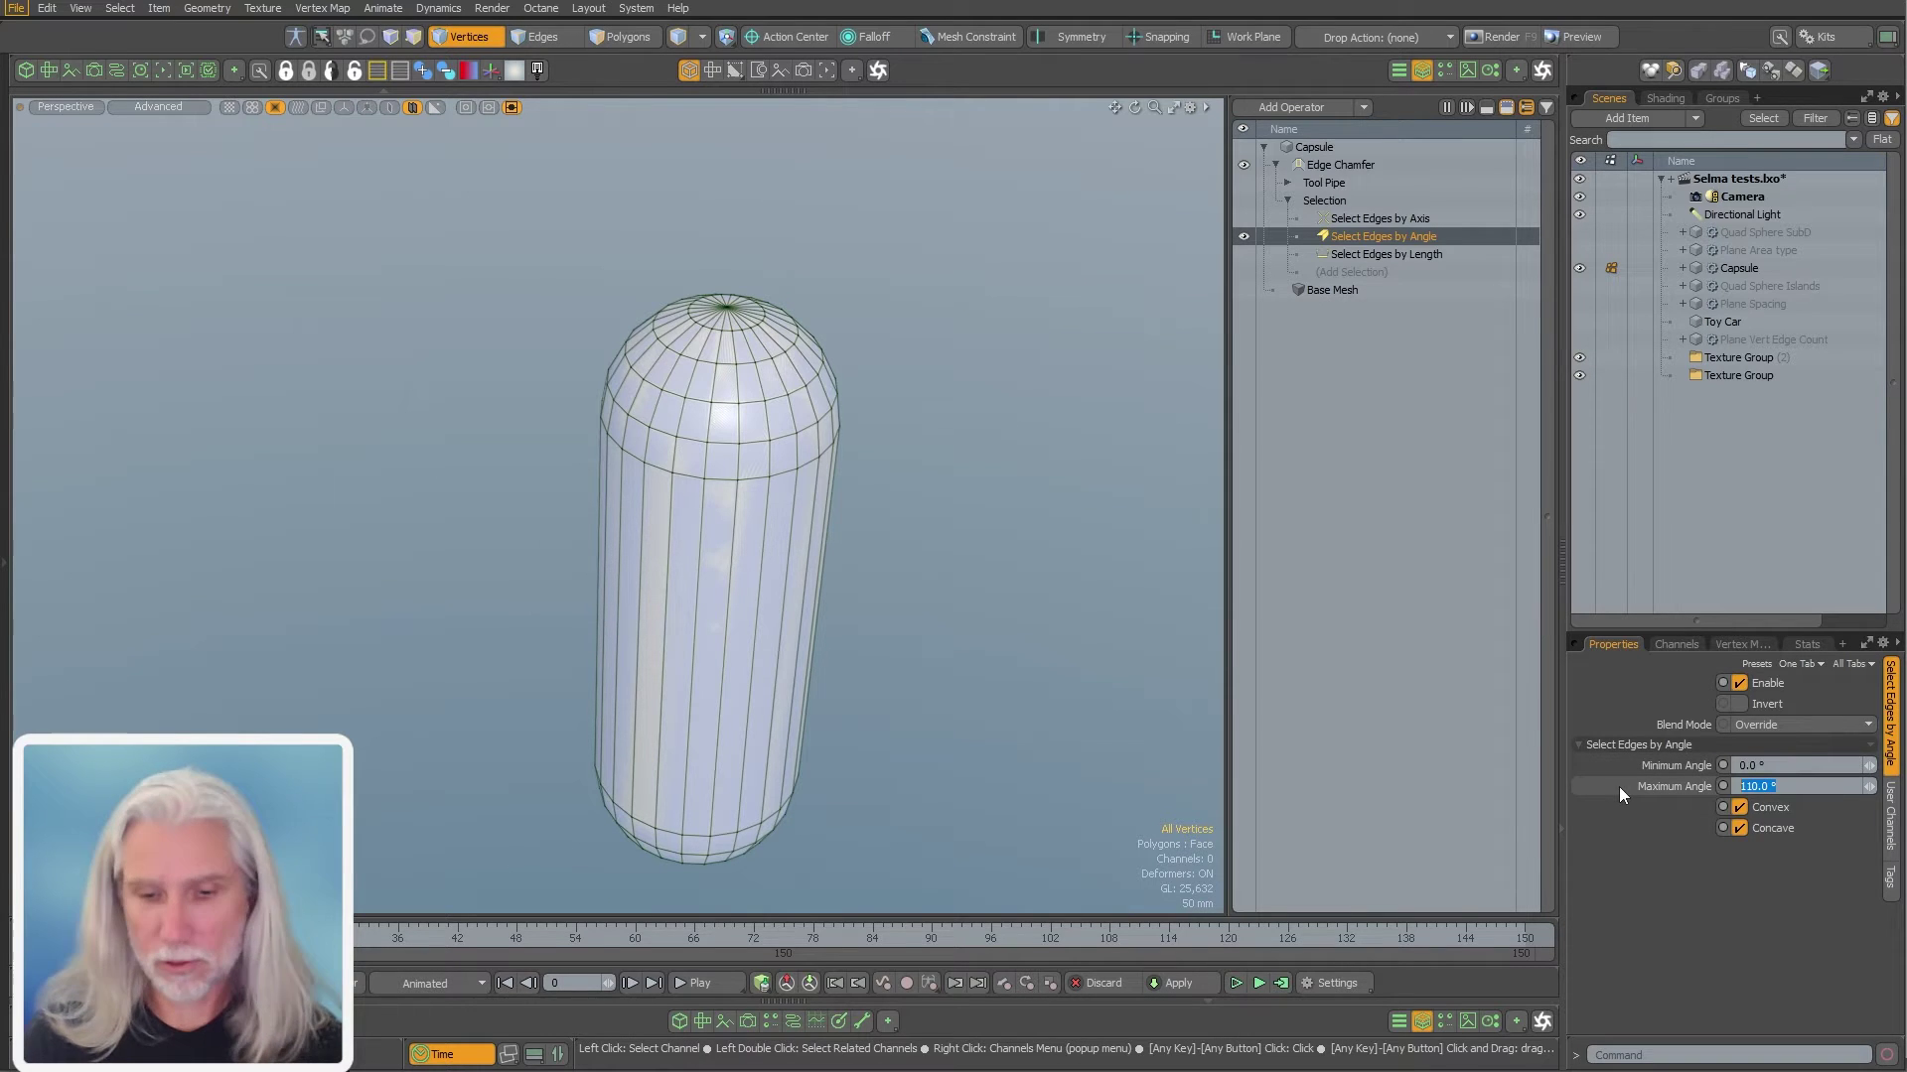
pyautogui.write('10')
pyautogui.press('Return')
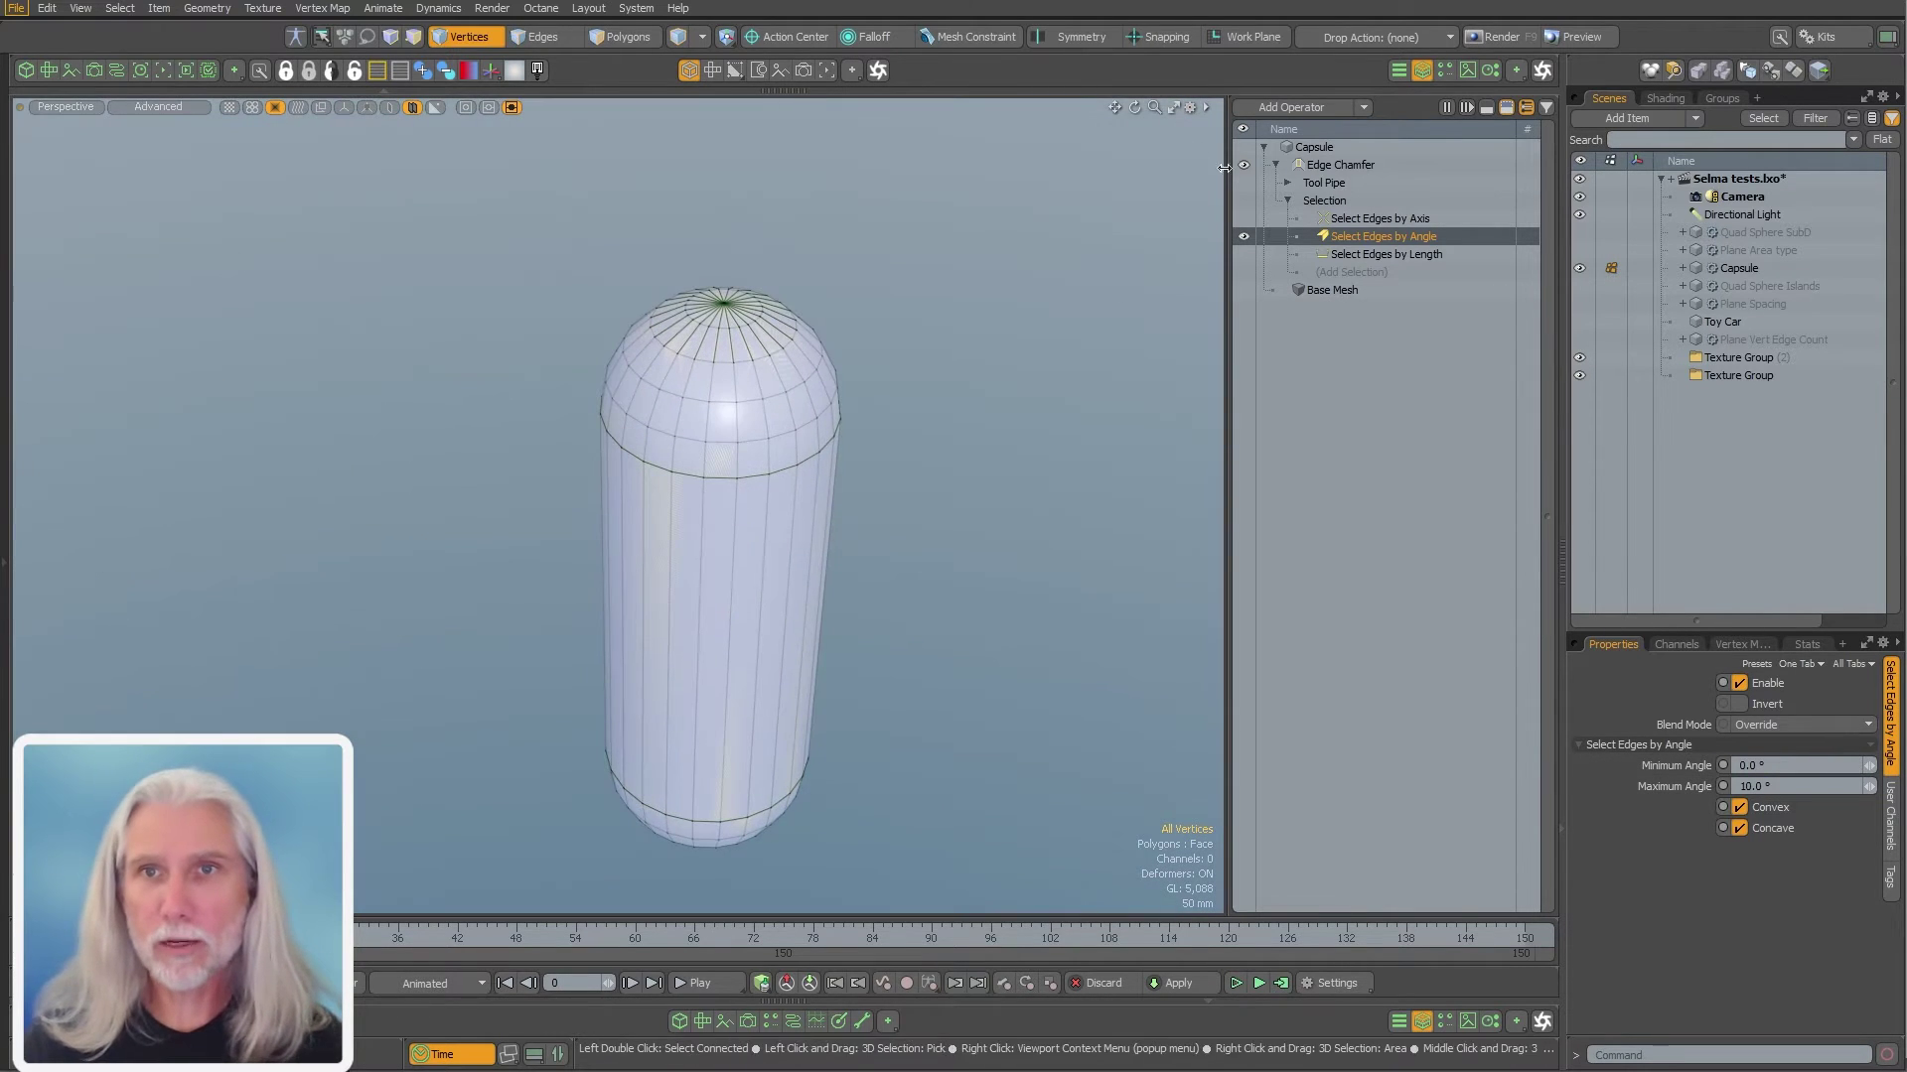
# Switch the Edge Chamfer's selection to Select Edges by Axis and display the chamfered result on the capsule
pyautogui.click(1330, 165)
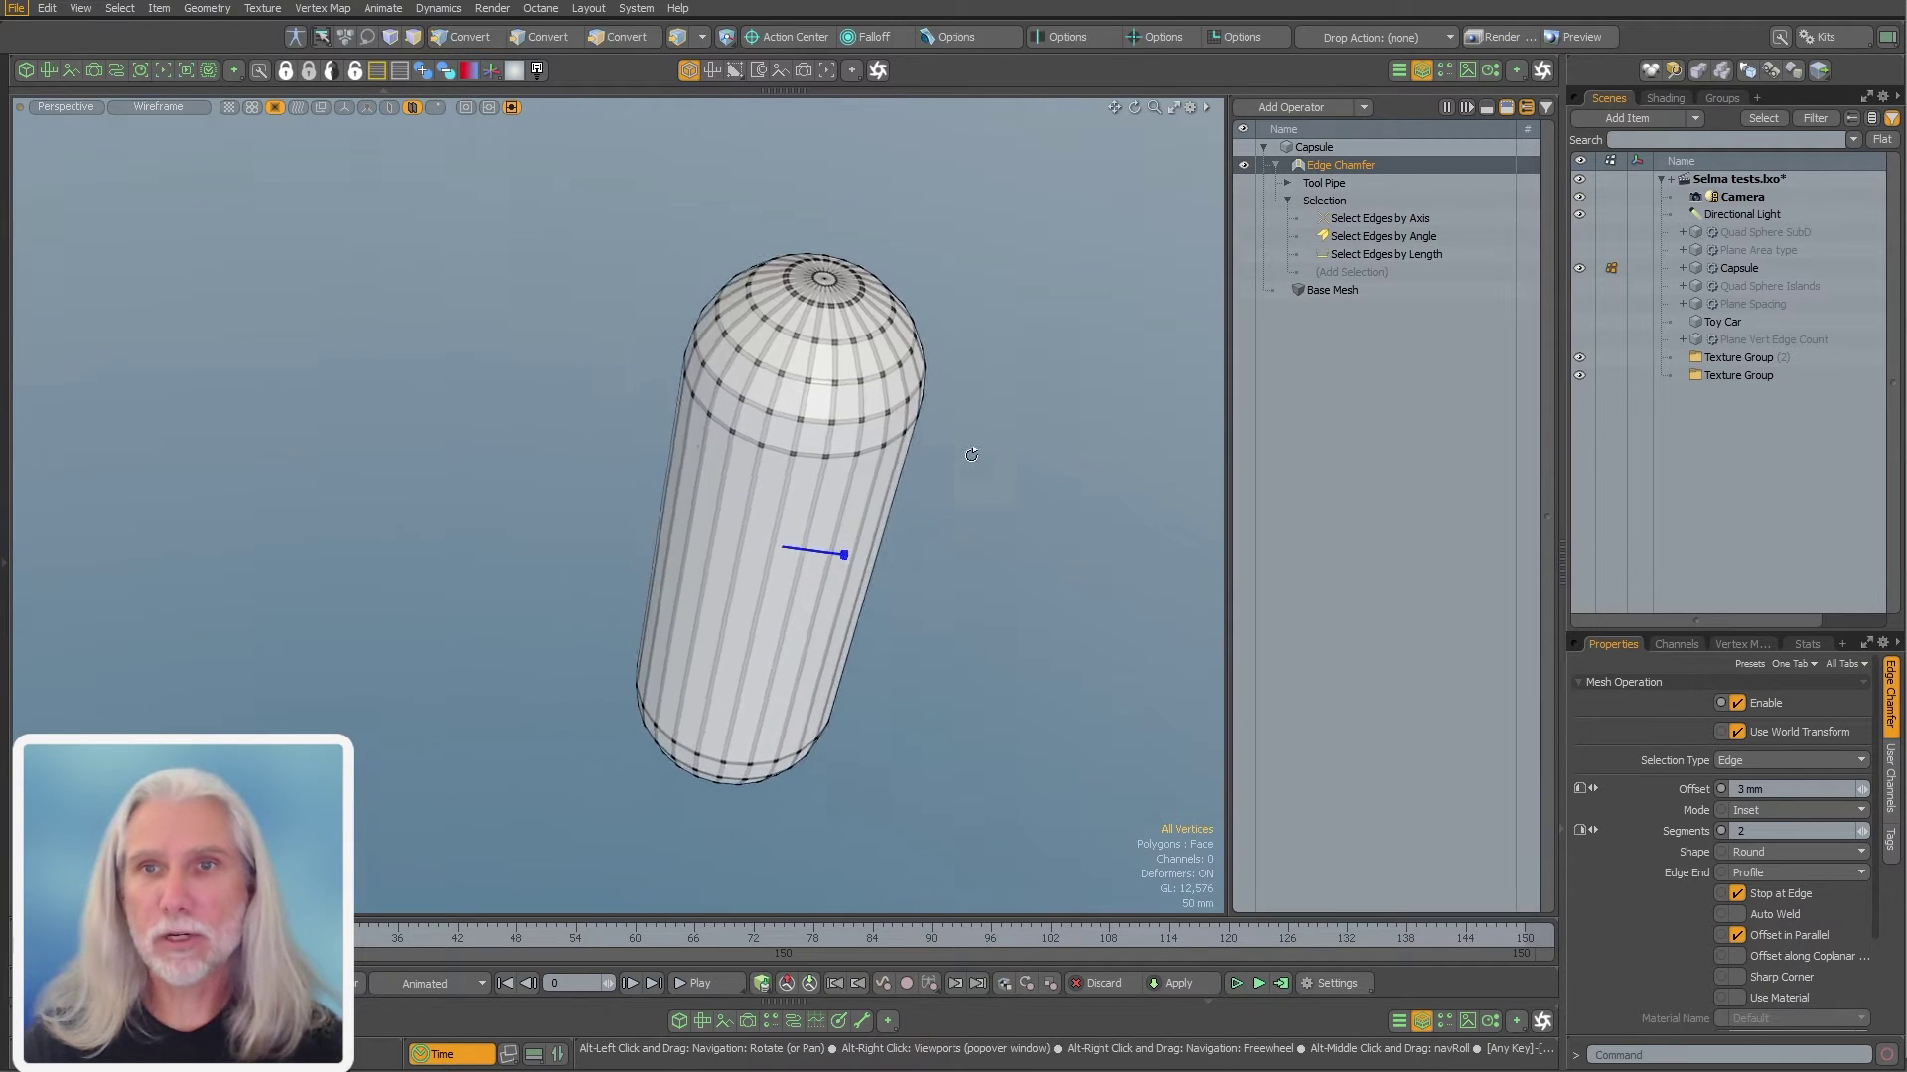
pyautogui.click(1359, 221)
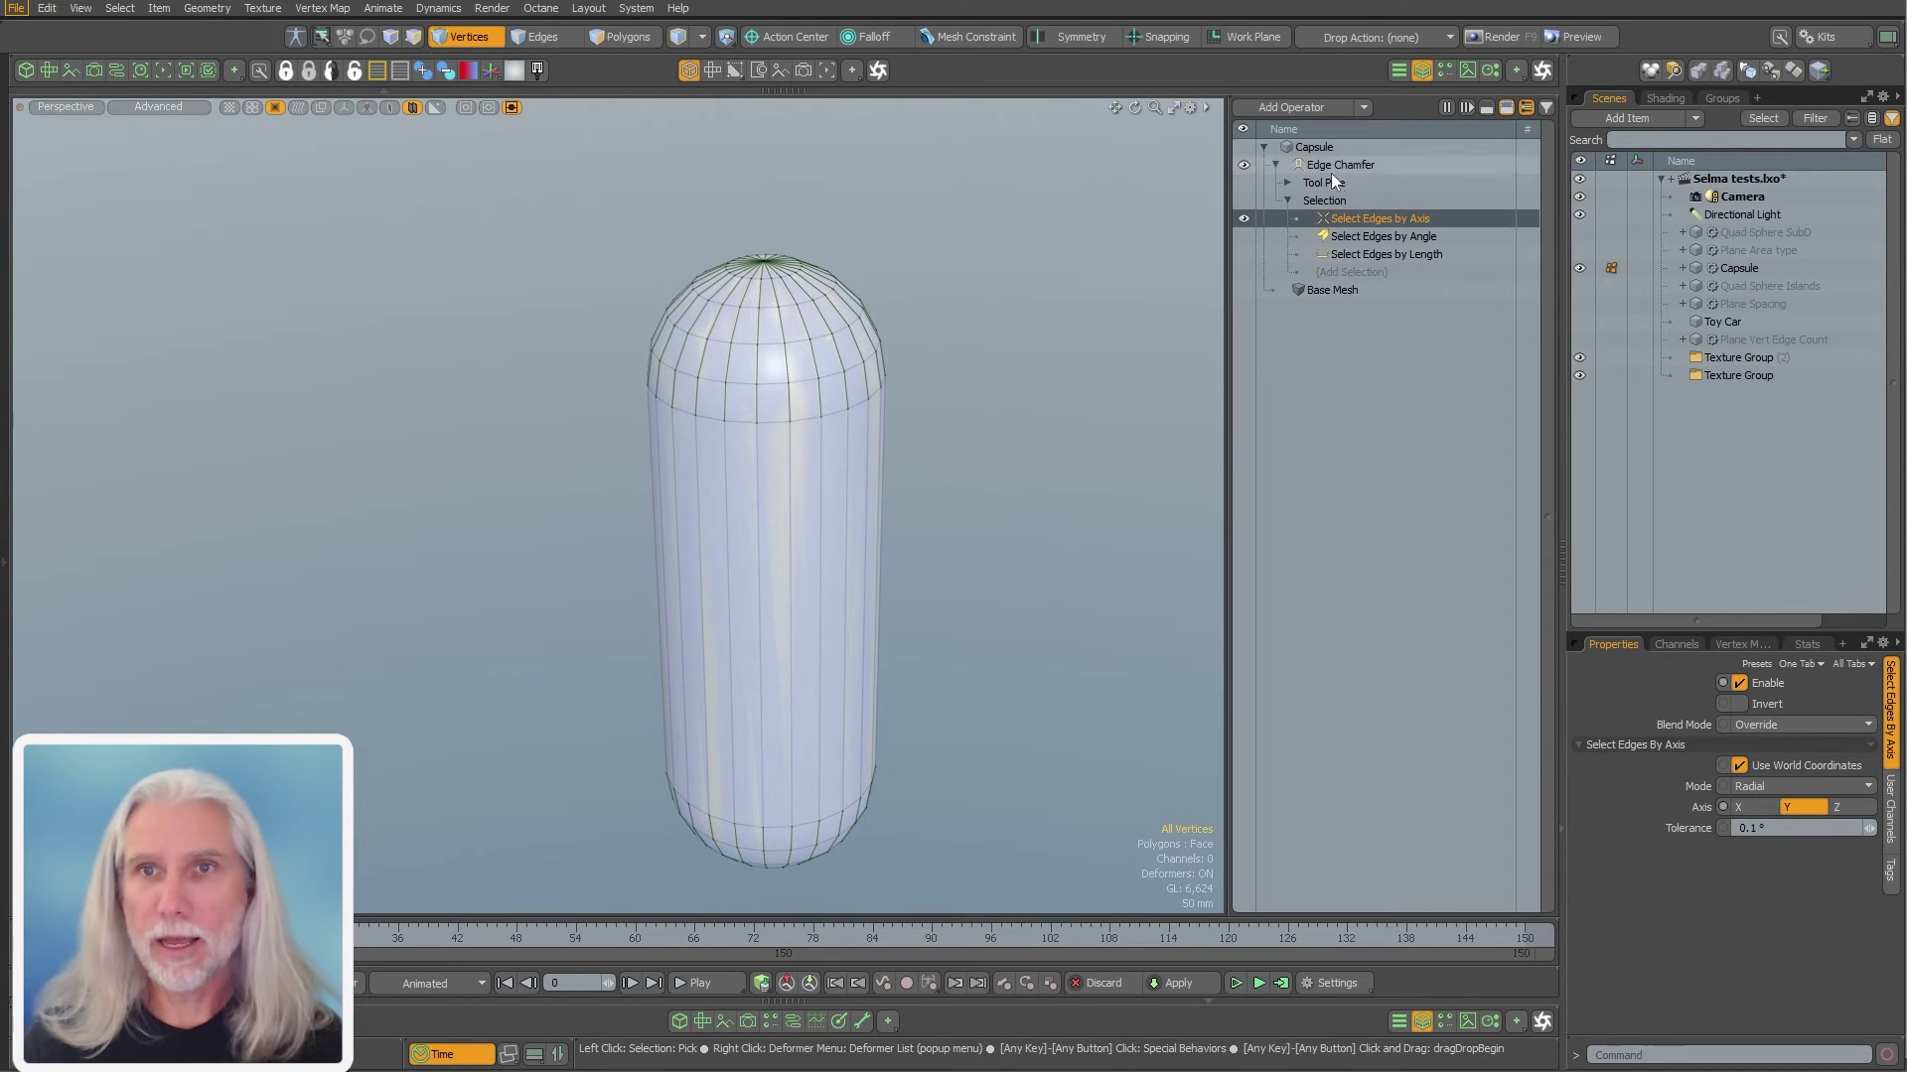
pyautogui.click(1331, 165)
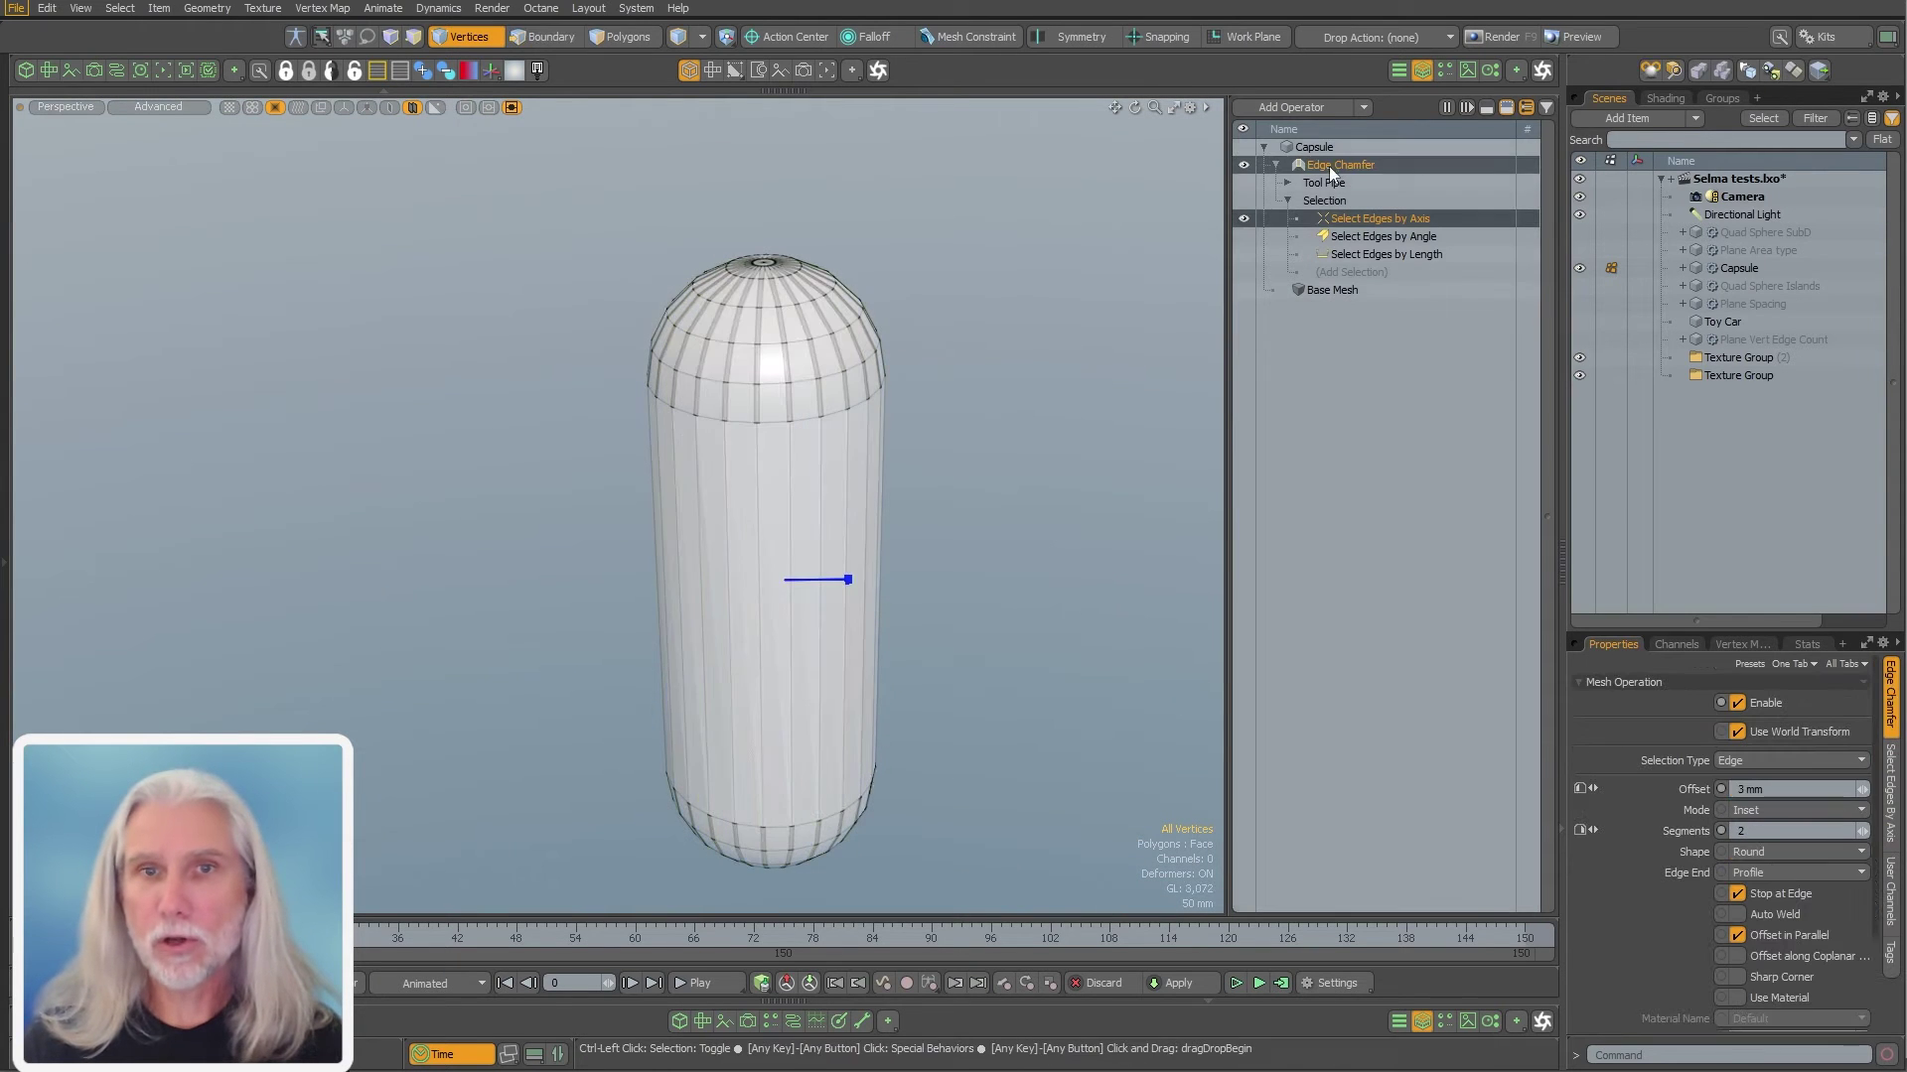
pyautogui.keyDown('alt'); pyautogui.moveTo(927, 327); pyautogui.dragTo(795, 414); pyautogui.keyUp('alt')
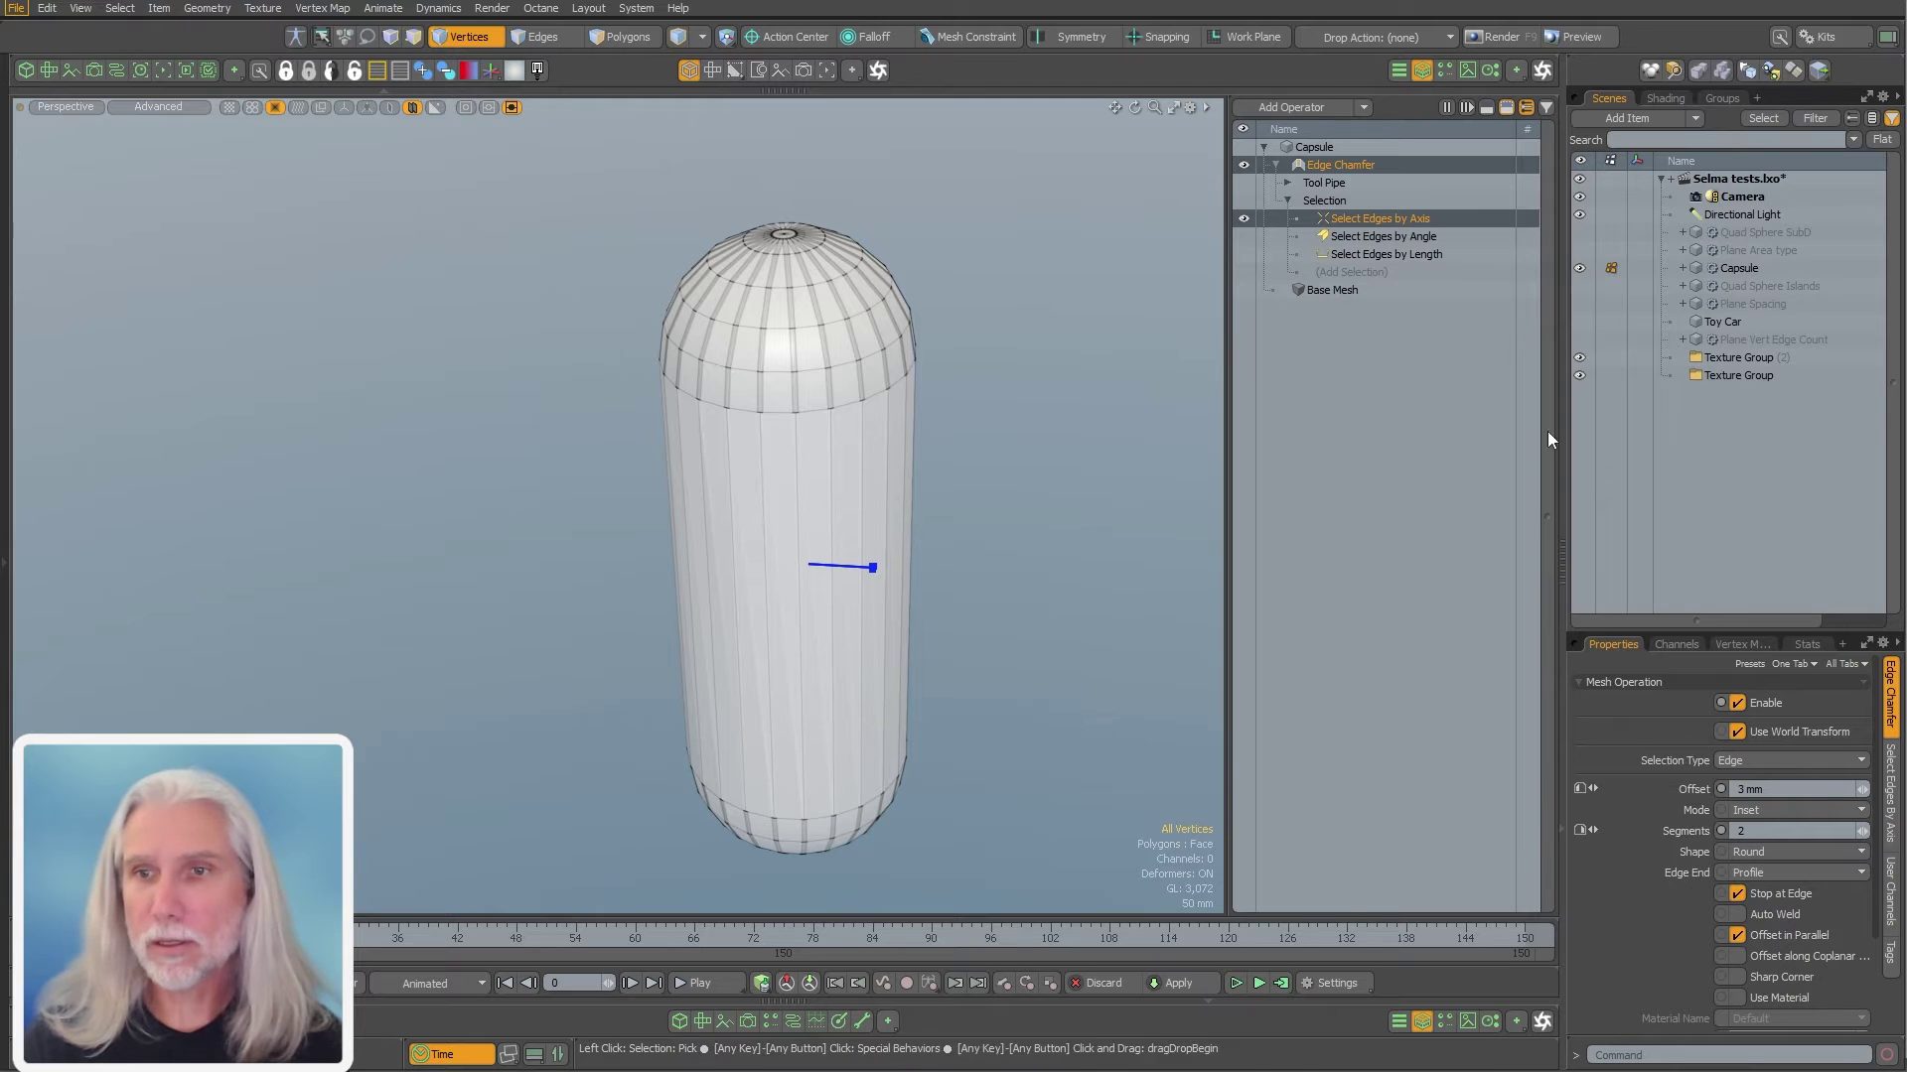
# Try the Z axis for the radial Select Edges by Axis operator, and set its axis to X
pyautogui.click(1890, 791)
pyautogui.click(1853, 806)
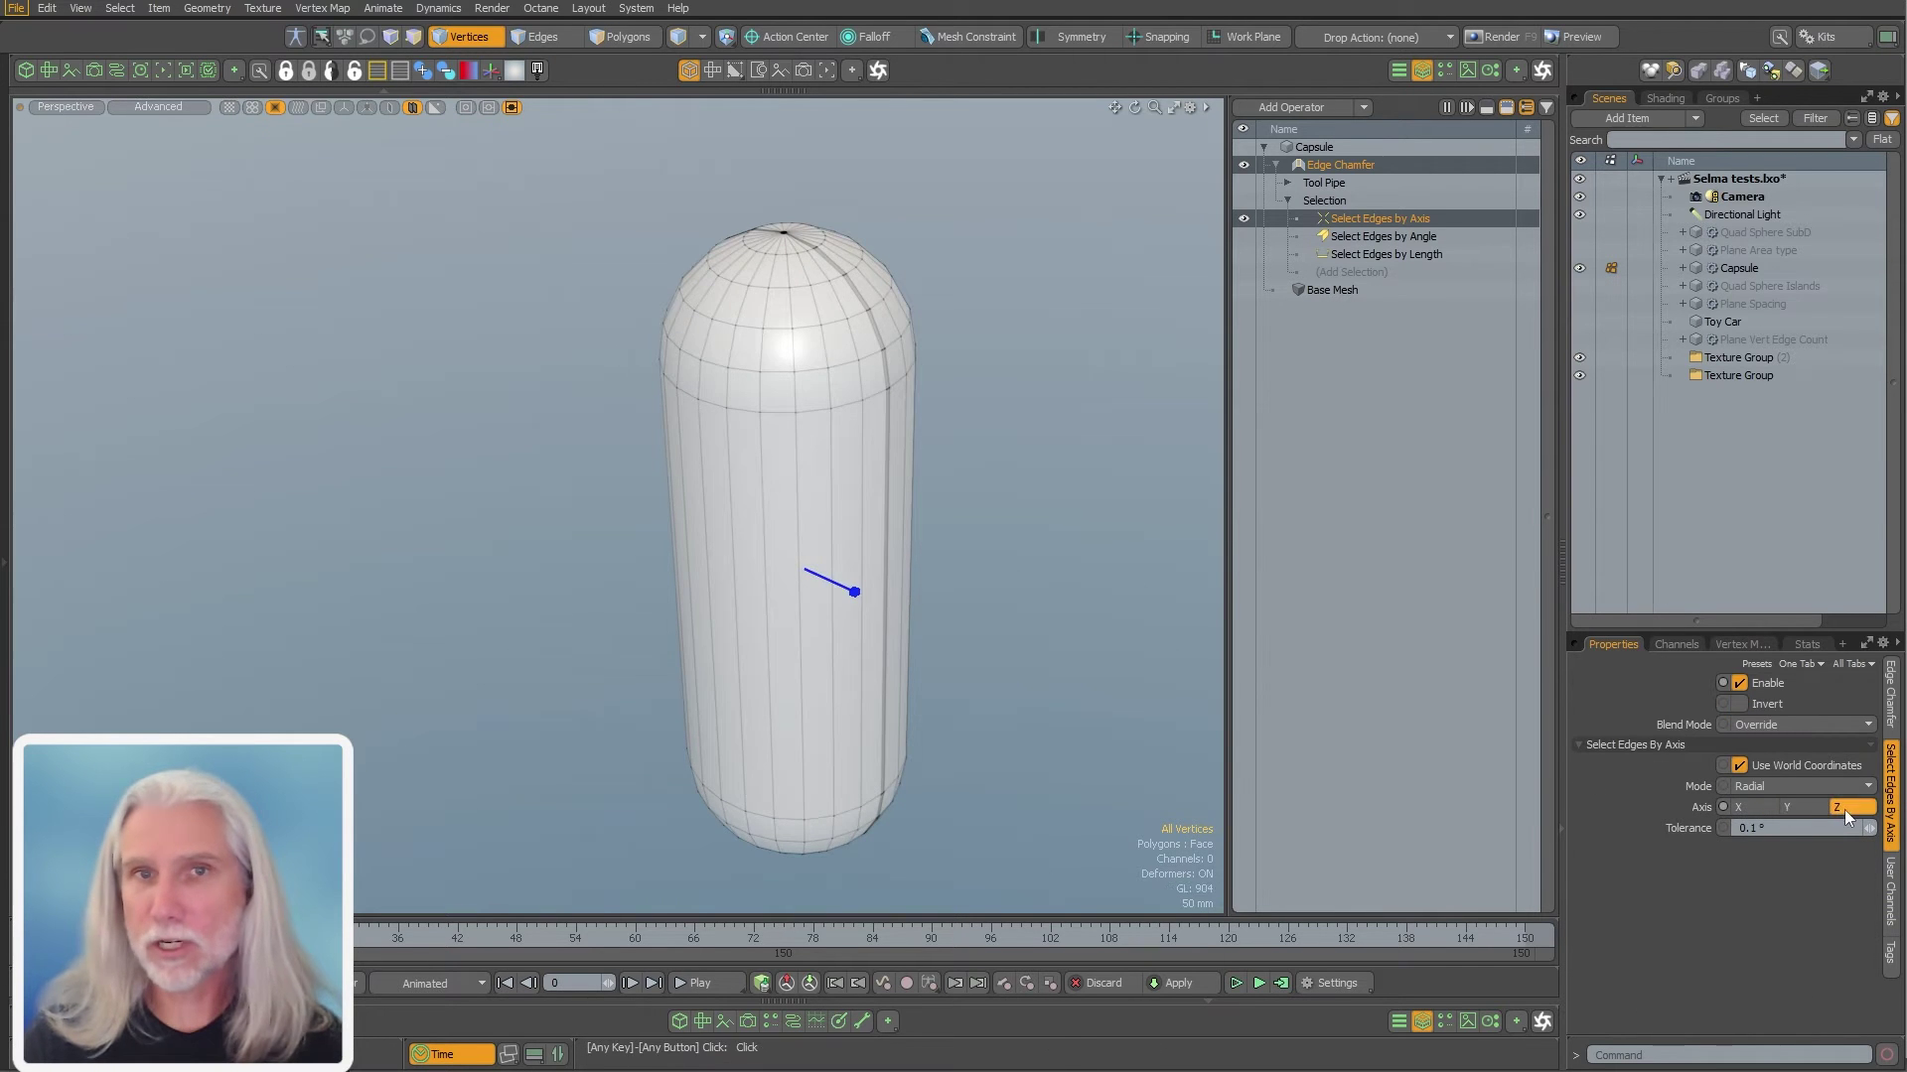
pyautogui.keyDown('alt'); pyautogui.moveTo(890, 499); pyautogui.dragTo(989, 593); pyautogui.keyUp('alt')
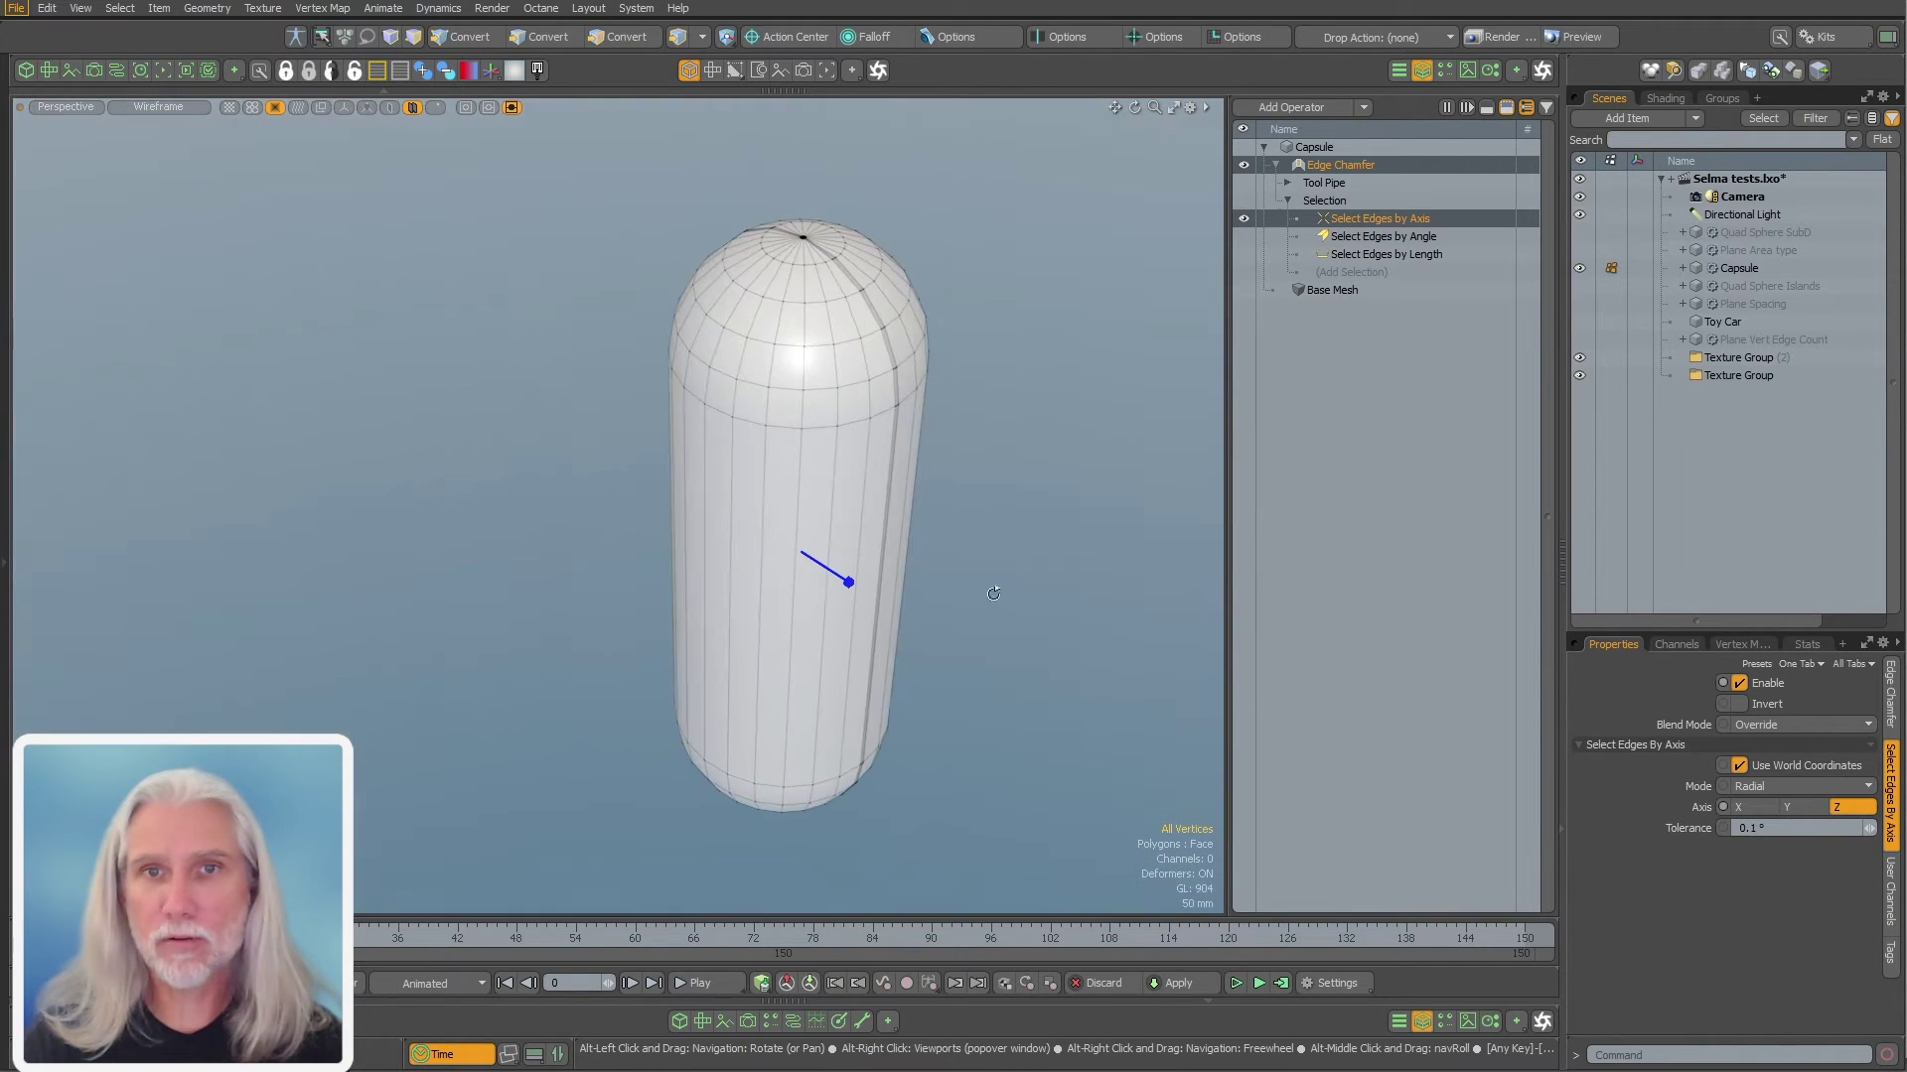
pyautogui.click(1740, 808)
pyautogui.keyDown('alt'); pyautogui.moveTo(919, 491); pyautogui.dragTo(999, 502); pyautogui.keyUp('alt')
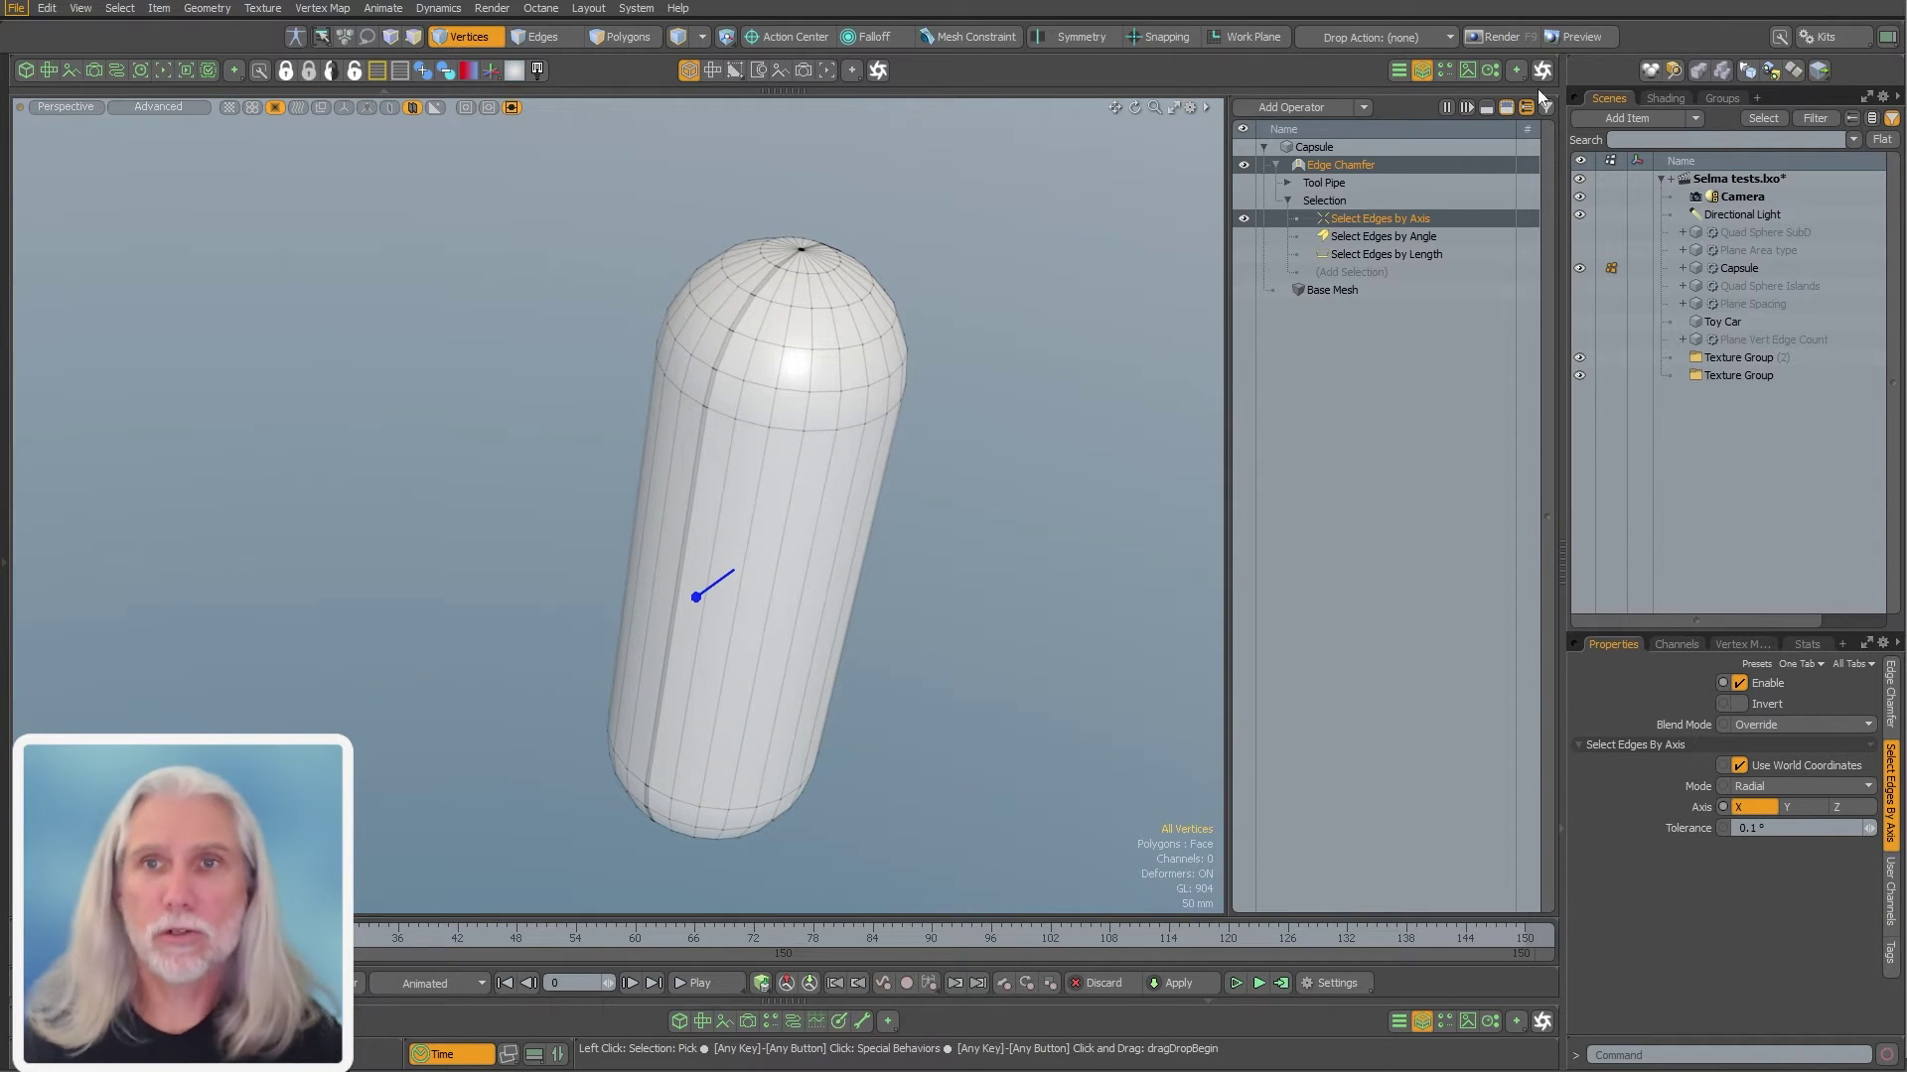
# Collapse the Edge Chamfer operator and switch the visible mesh from Capsule to Quad Sphere Islands
pyautogui.click(1331, 165)
pyautogui.click(1275, 165)
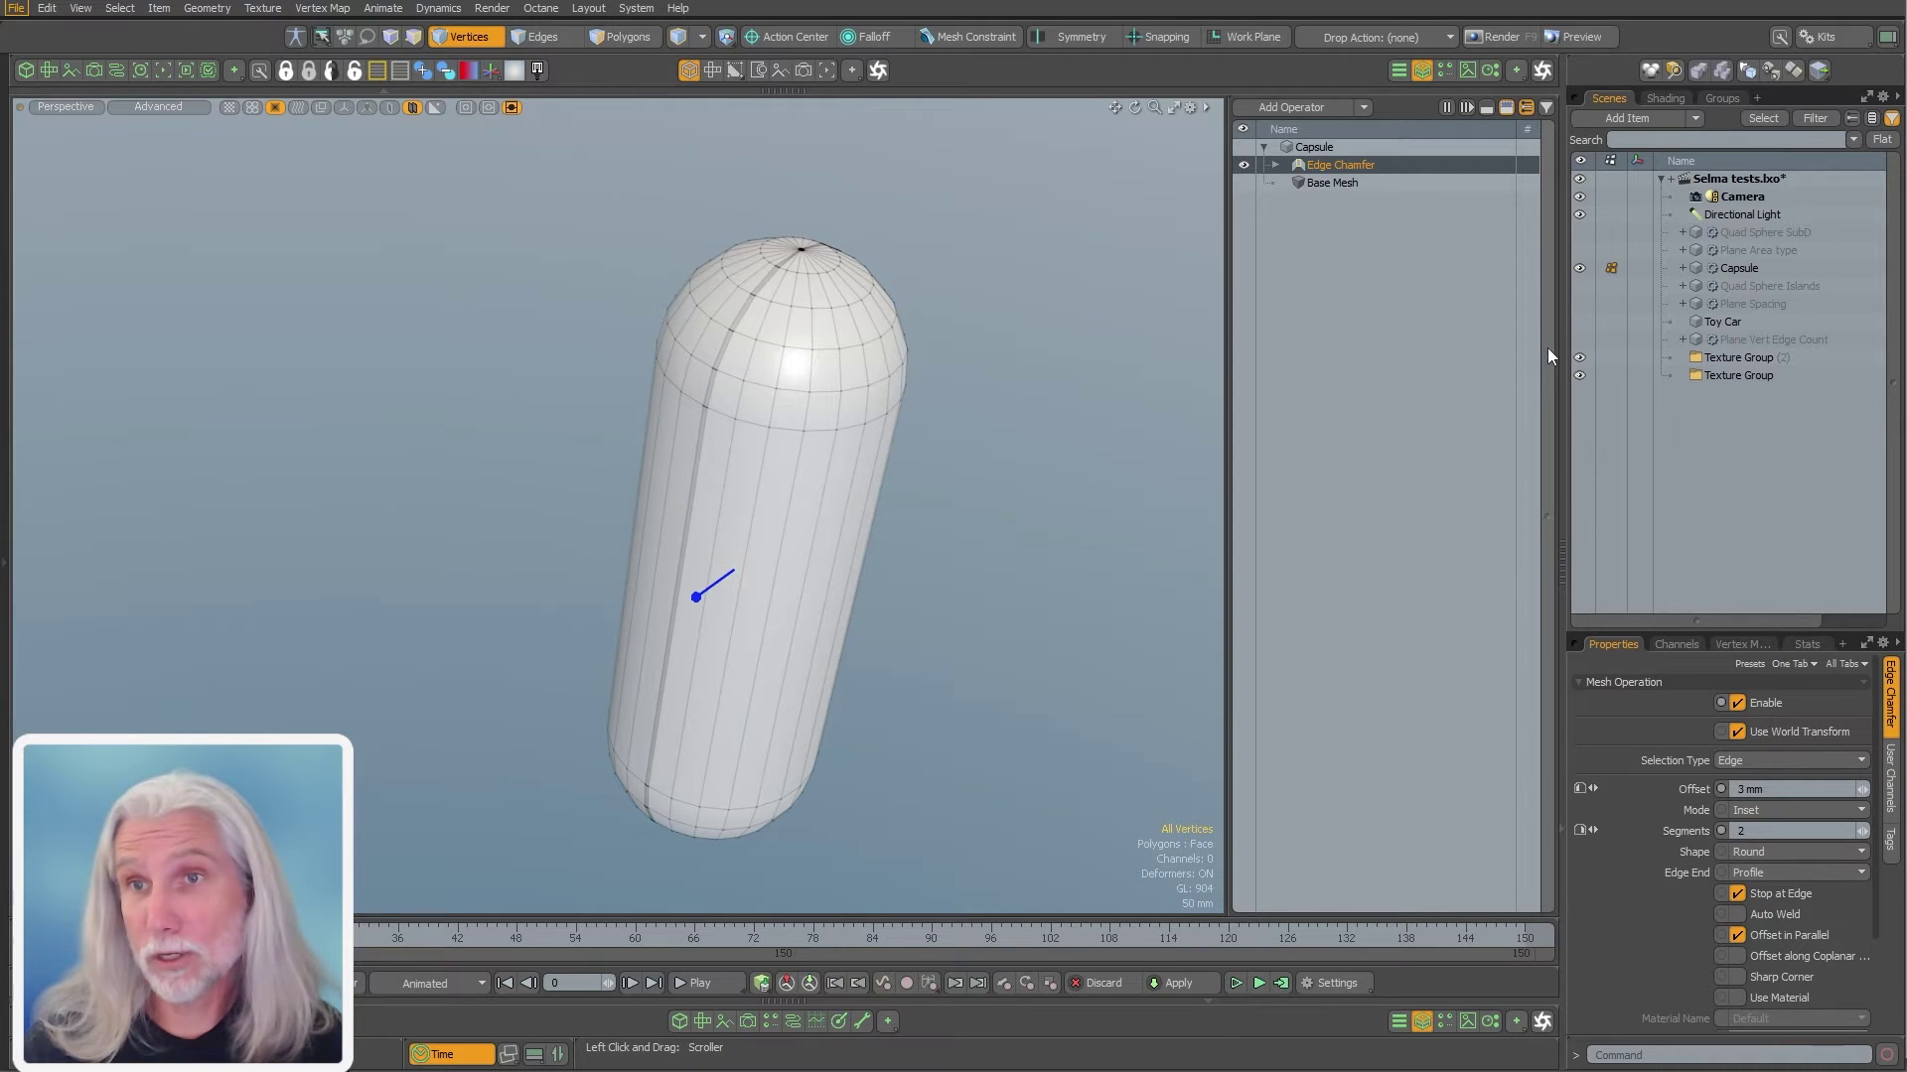
pyautogui.click(1755, 287)
pyautogui.click(1581, 268)
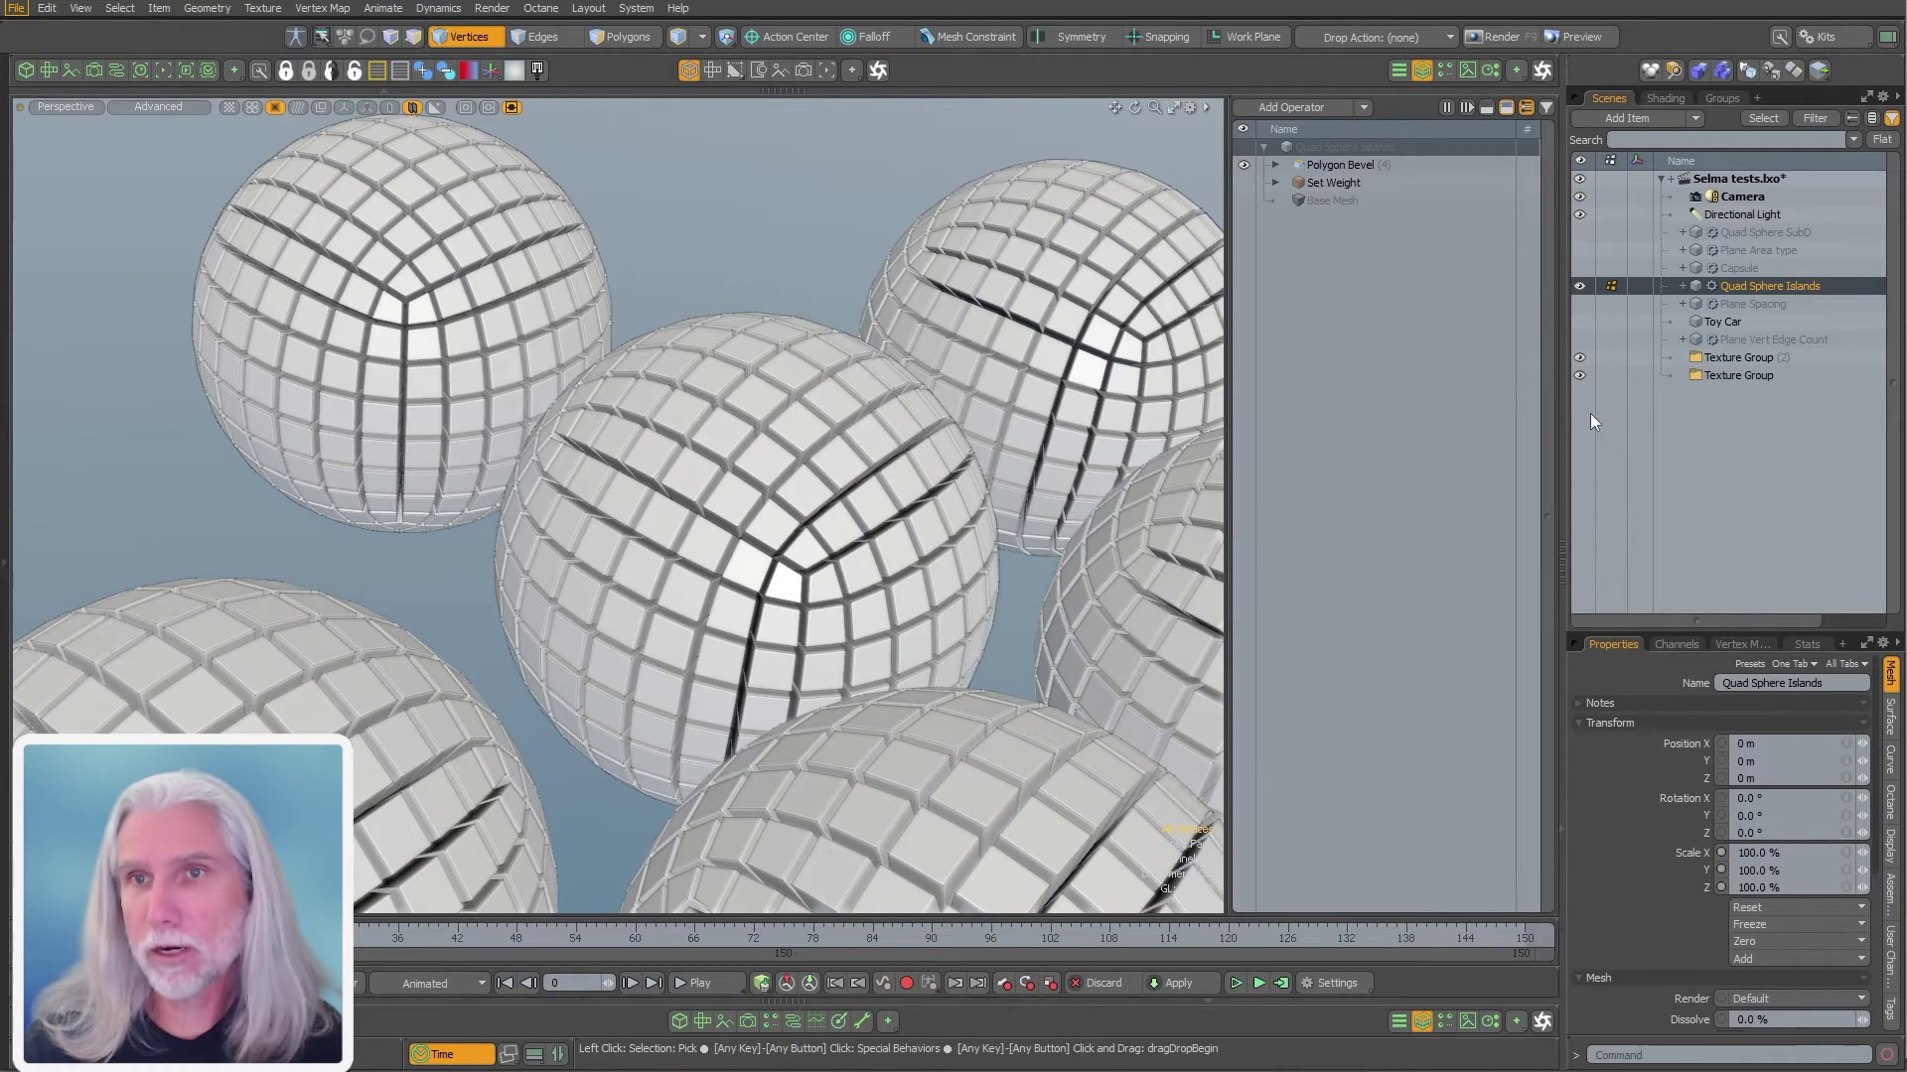
# Disable Polygon Bevel on Quad Sphere Islands, and expand and enable the Set Weight operator driven by Select by Part
pyautogui.click(1243, 165)
pyautogui.scroll(-3, 785, 348)
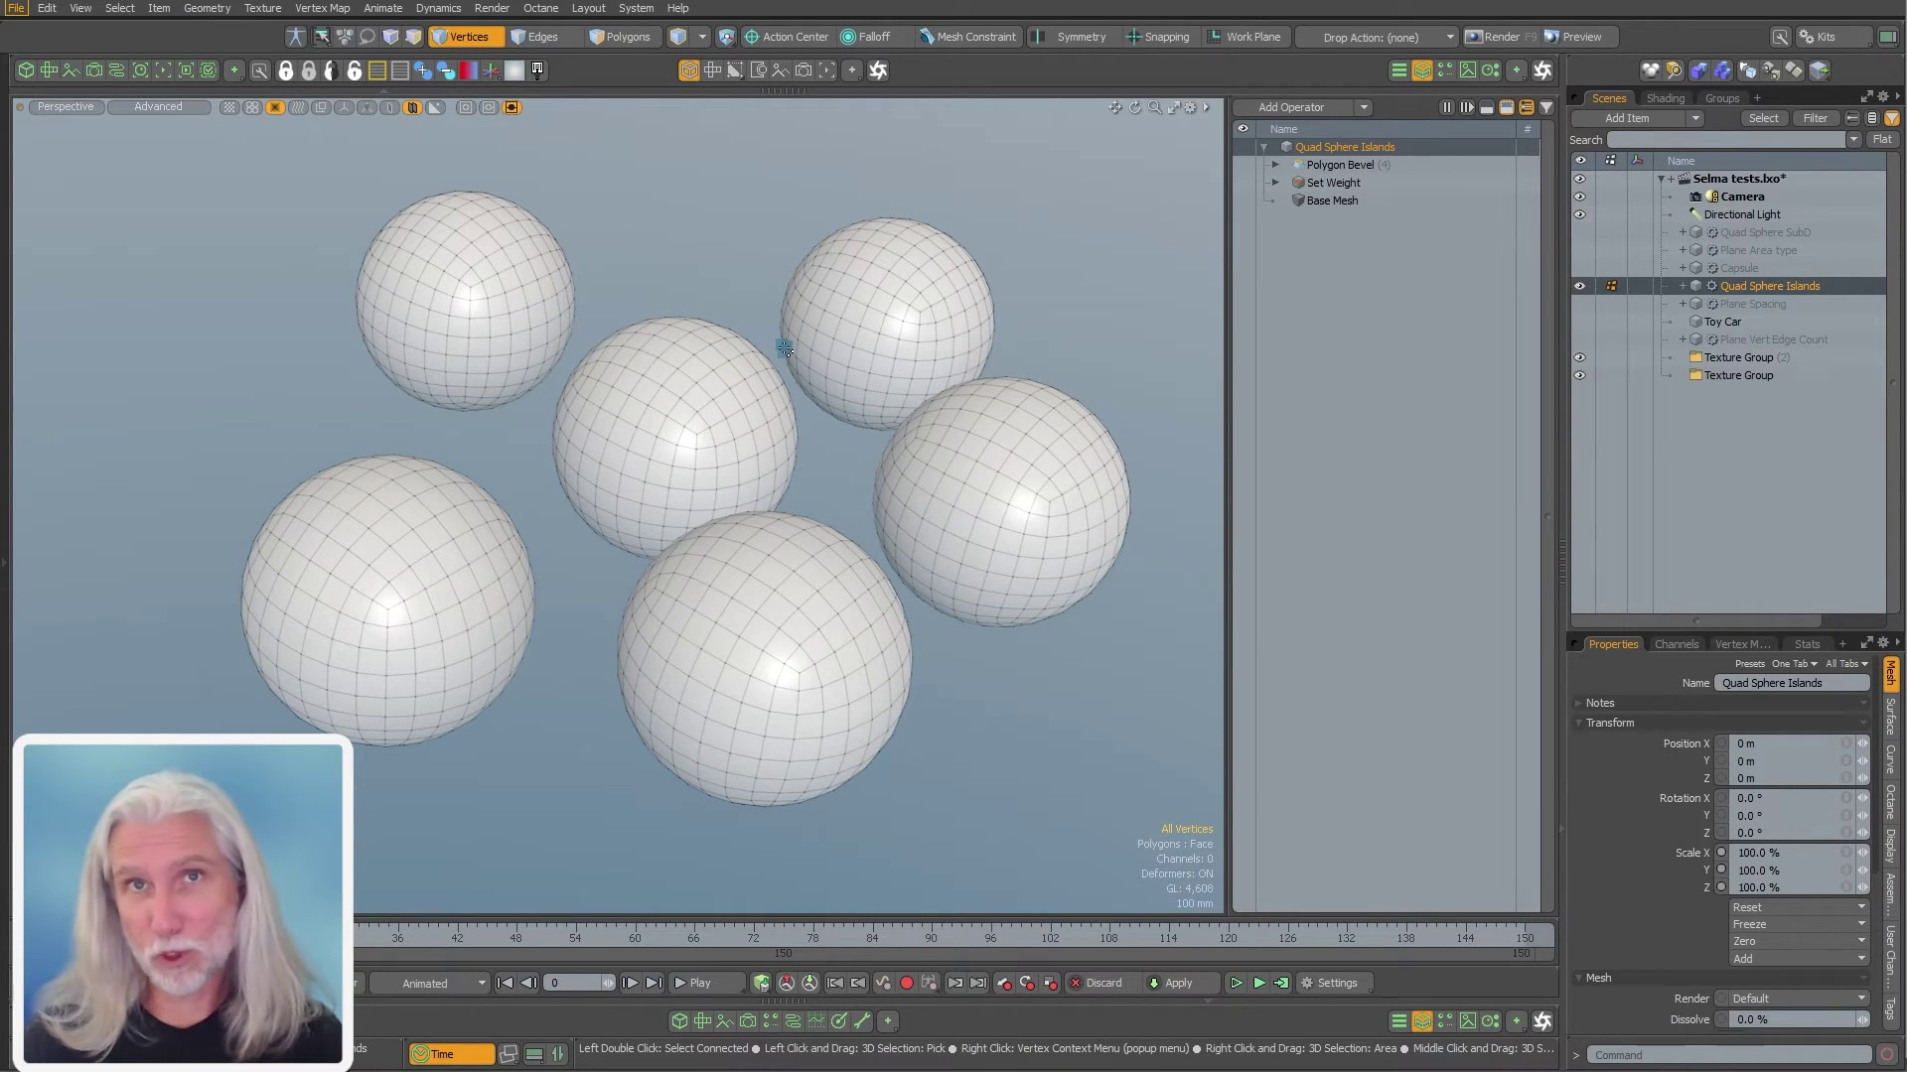
pyautogui.click(1321, 187)
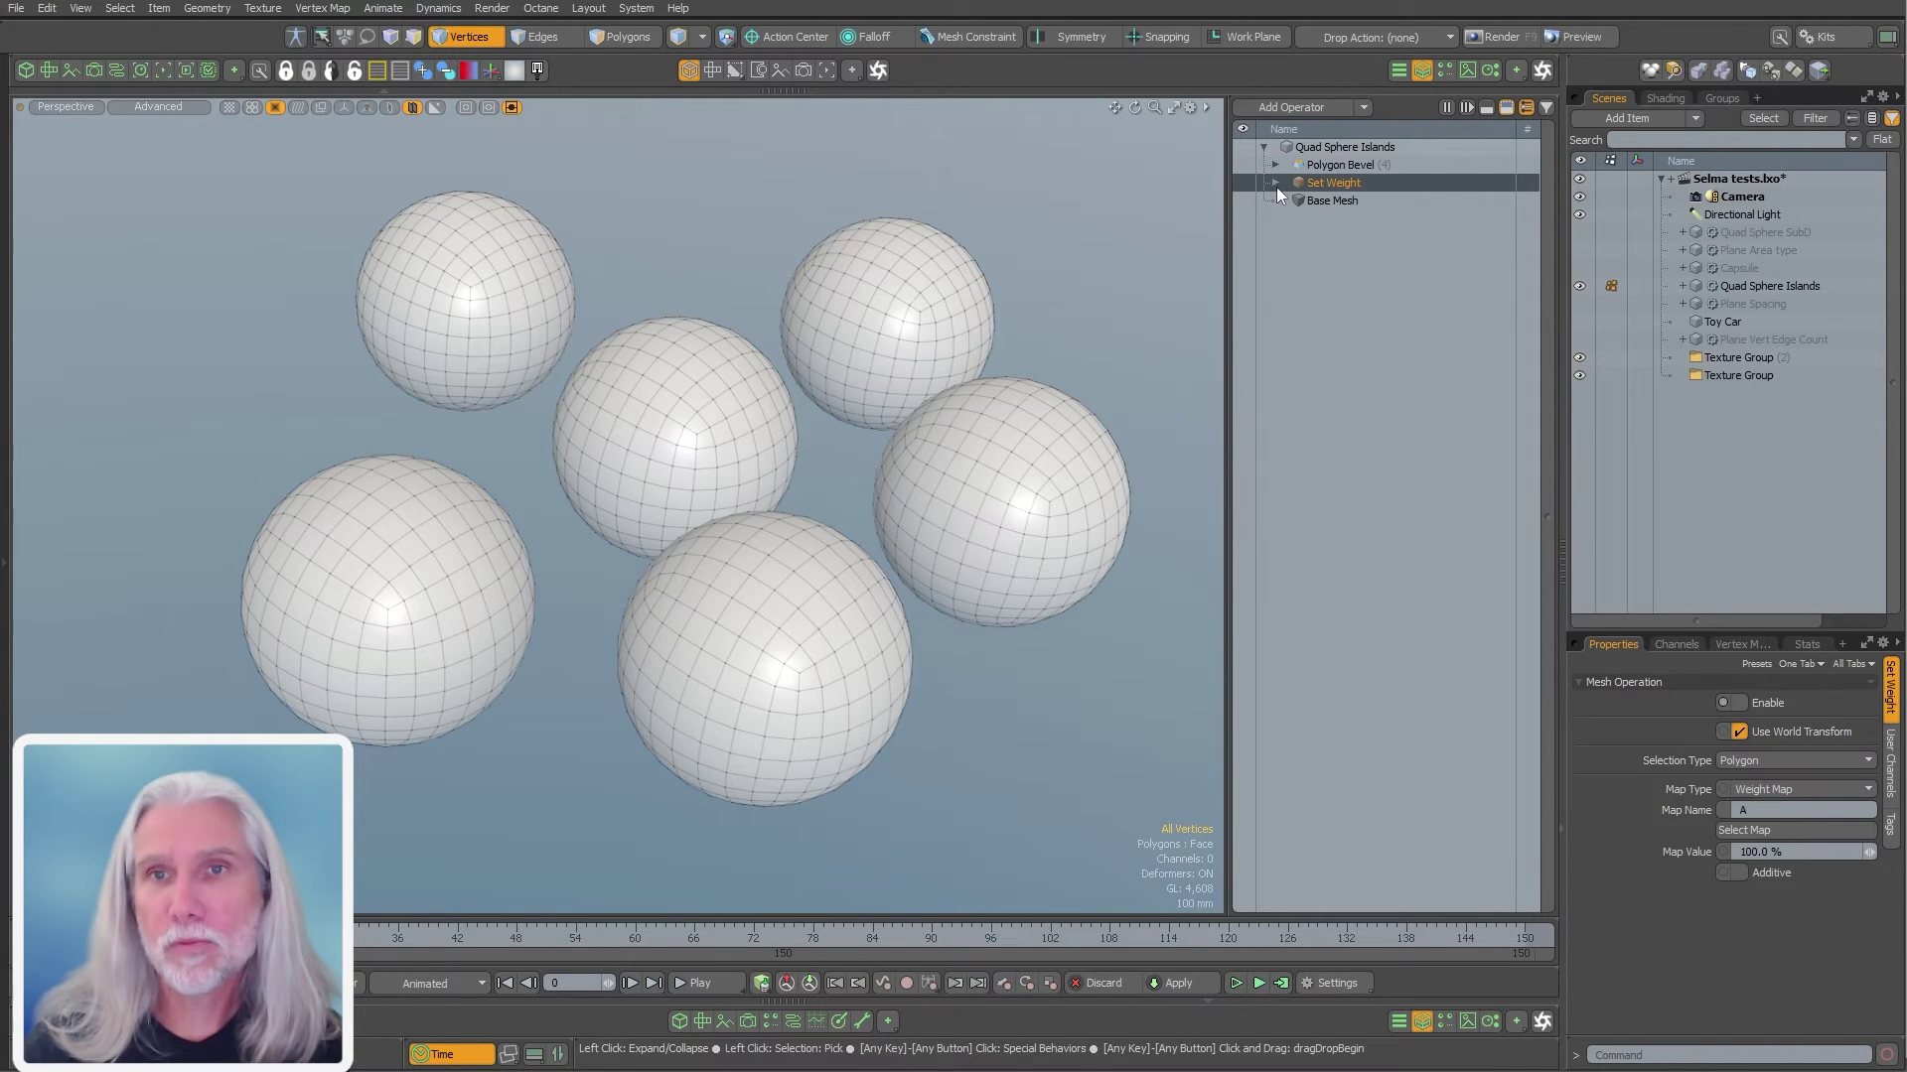
pyautogui.click(1276, 184)
pyautogui.click(1395, 254)
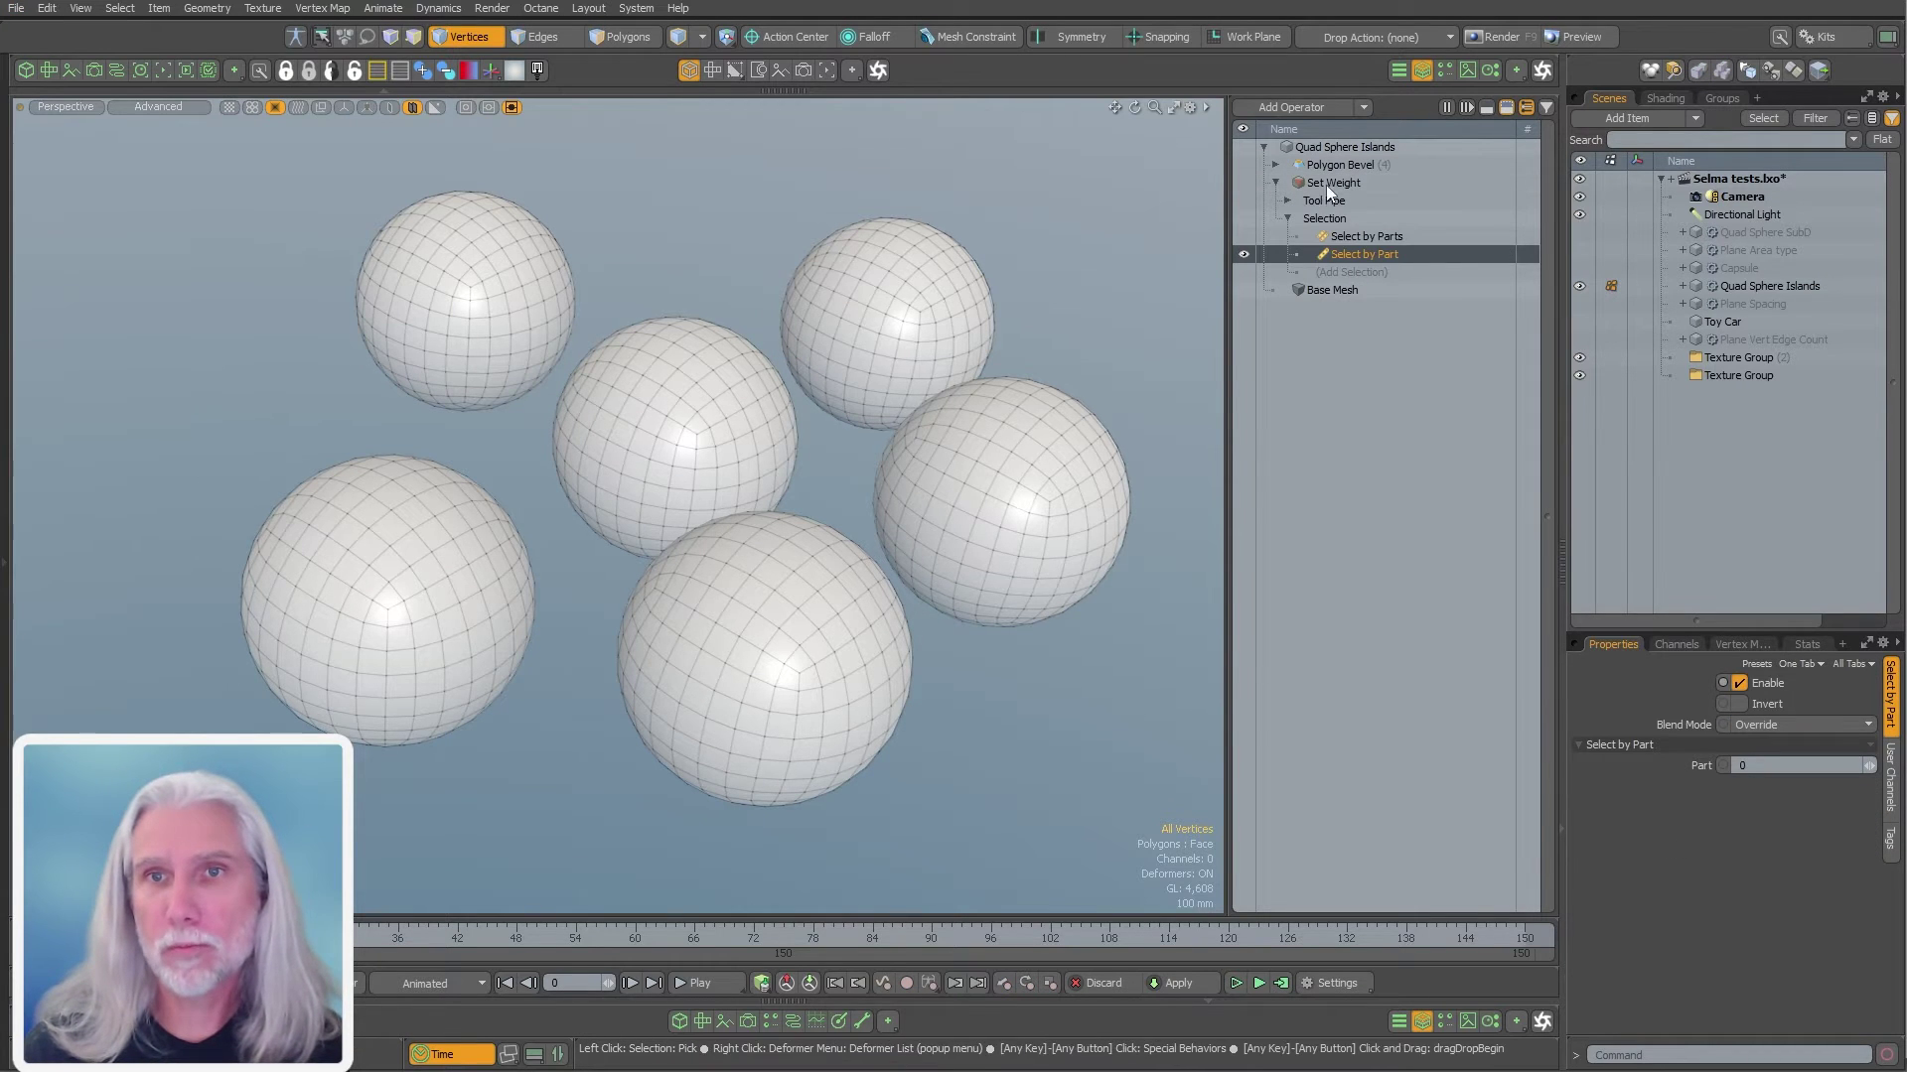
pyautogui.click(1243, 185)
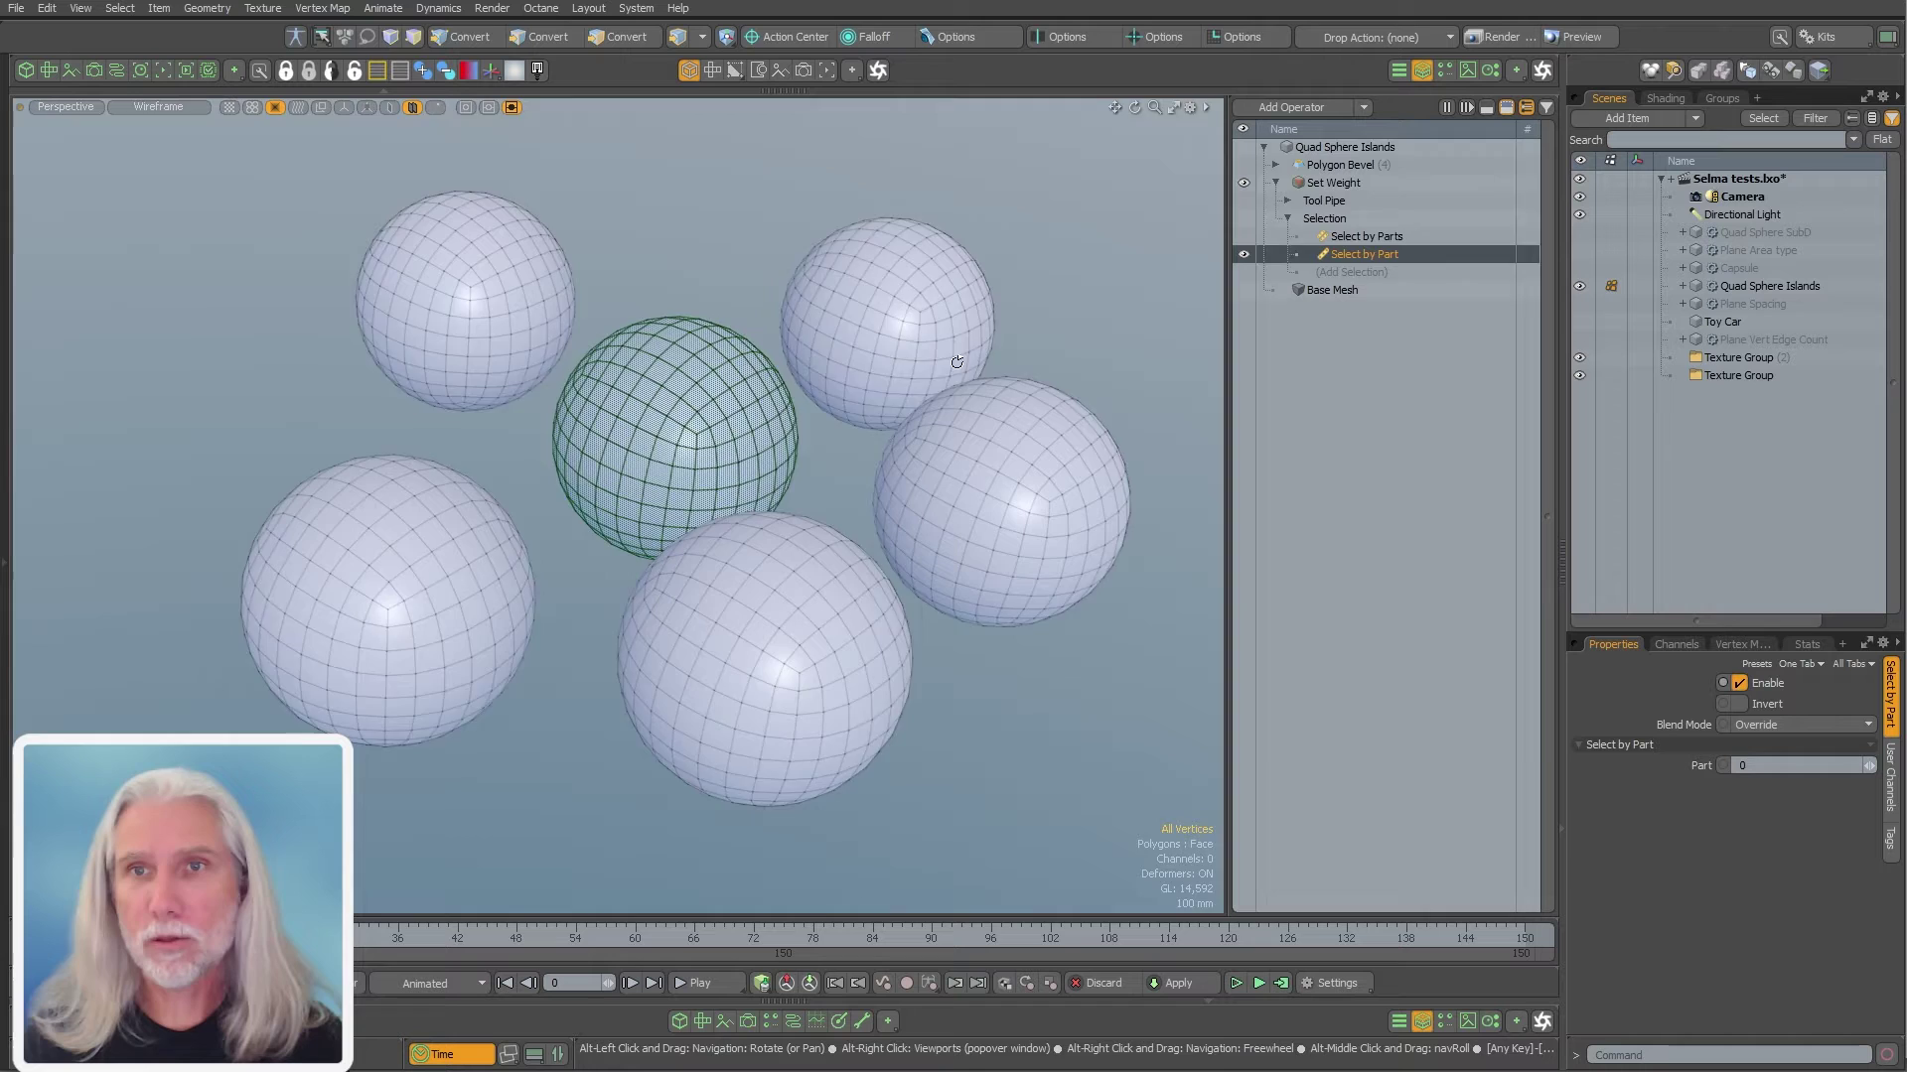
pyautogui.moveTo(981, 359)
pyautogui.keyDown('alt'); pyautogui.mouseDown()
pyautogui.moveTo(970, 396)
pyautogui.moveTo(937, 389)
pyautogui.mouseUp(); pyautogui.keyUp('alt')
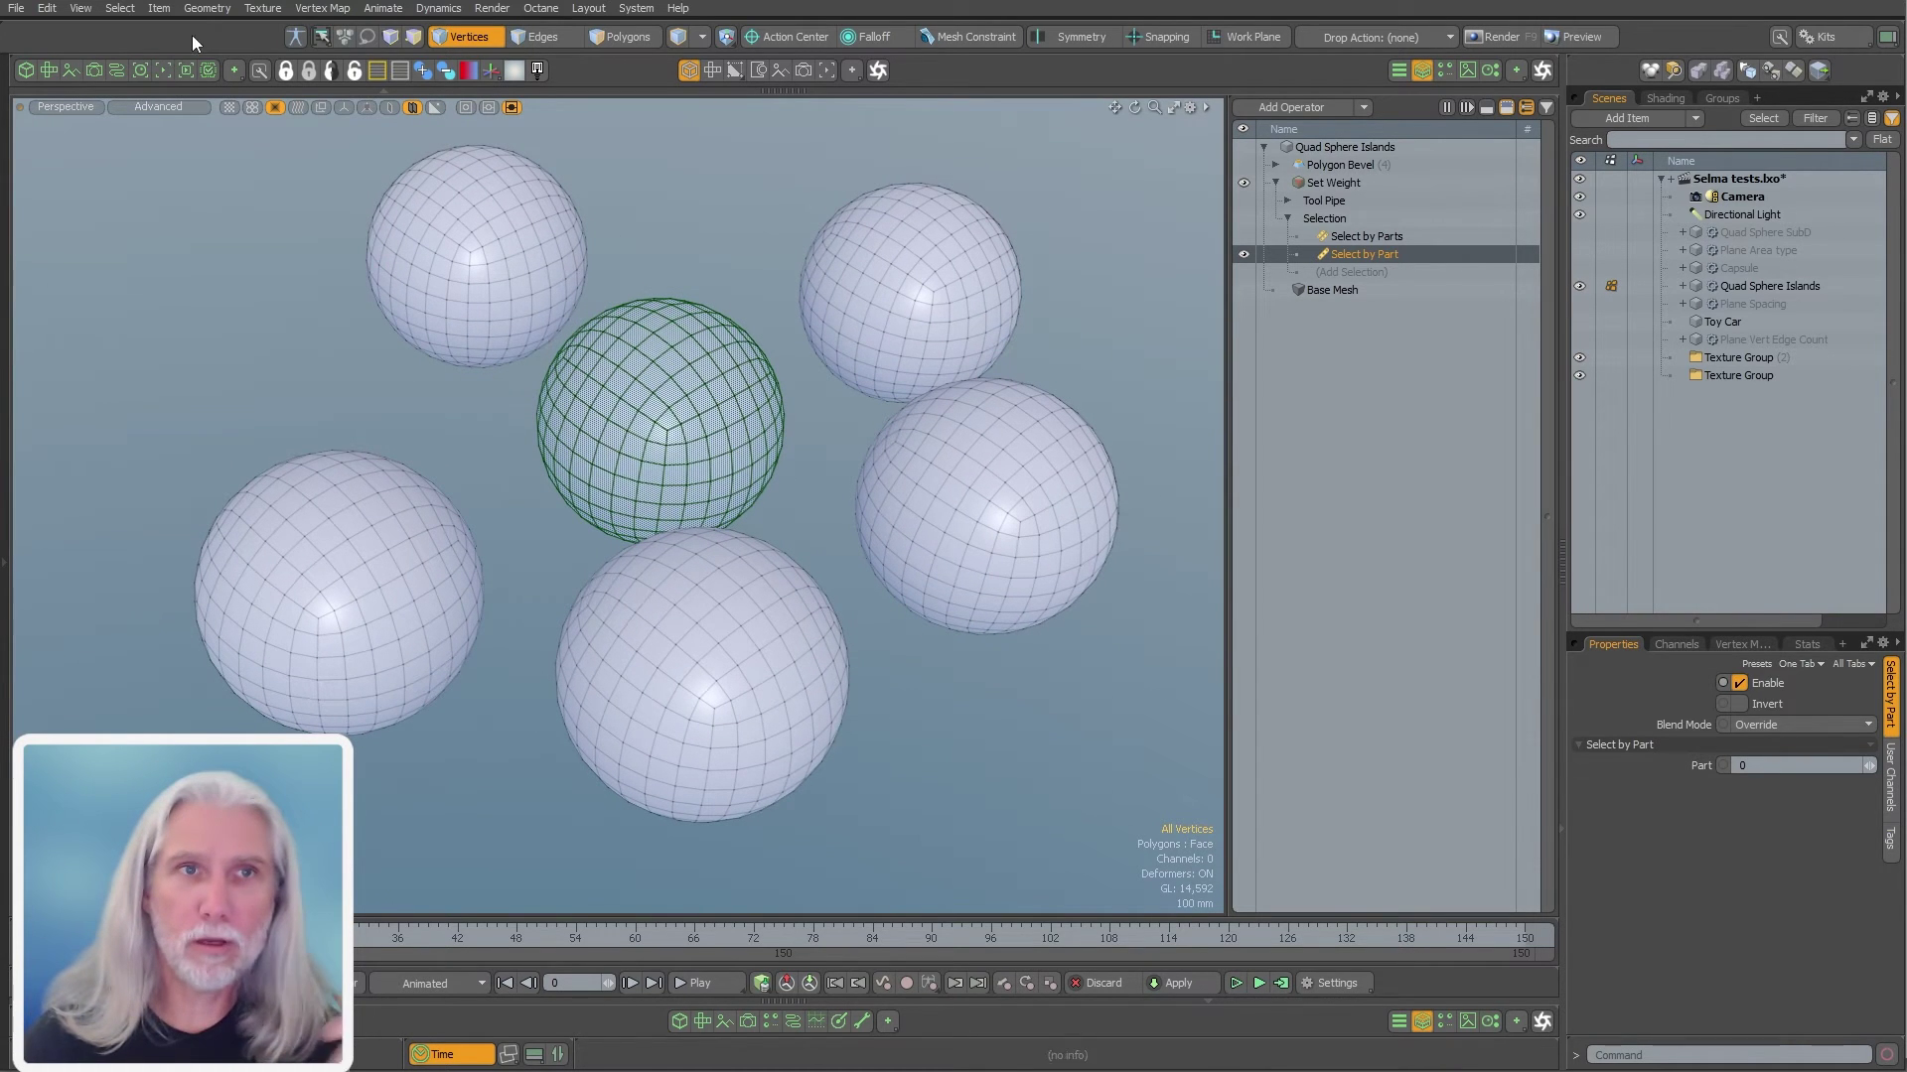
# Locate the Set Part command among the polygon geometry commands, without running it
pyautogui.click(226, 7)
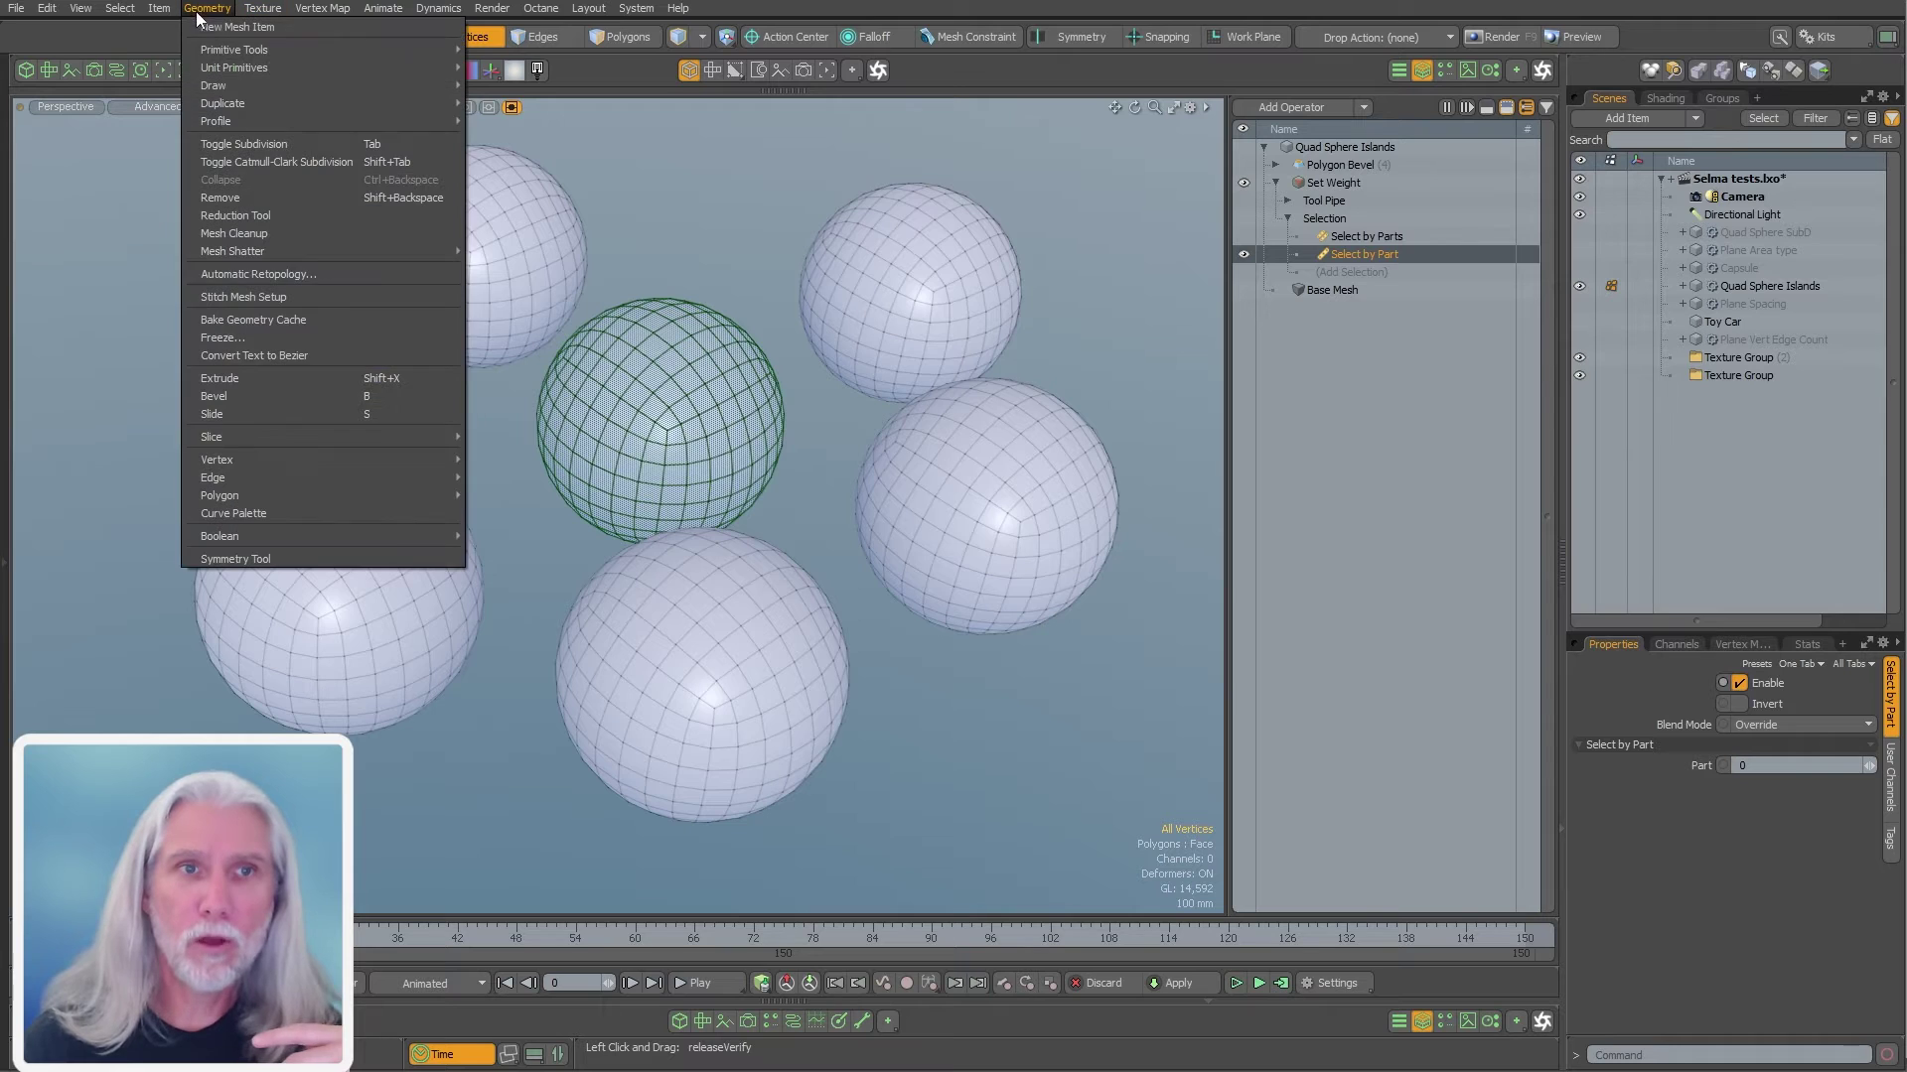
pyautogui.moveTo(308, 493)
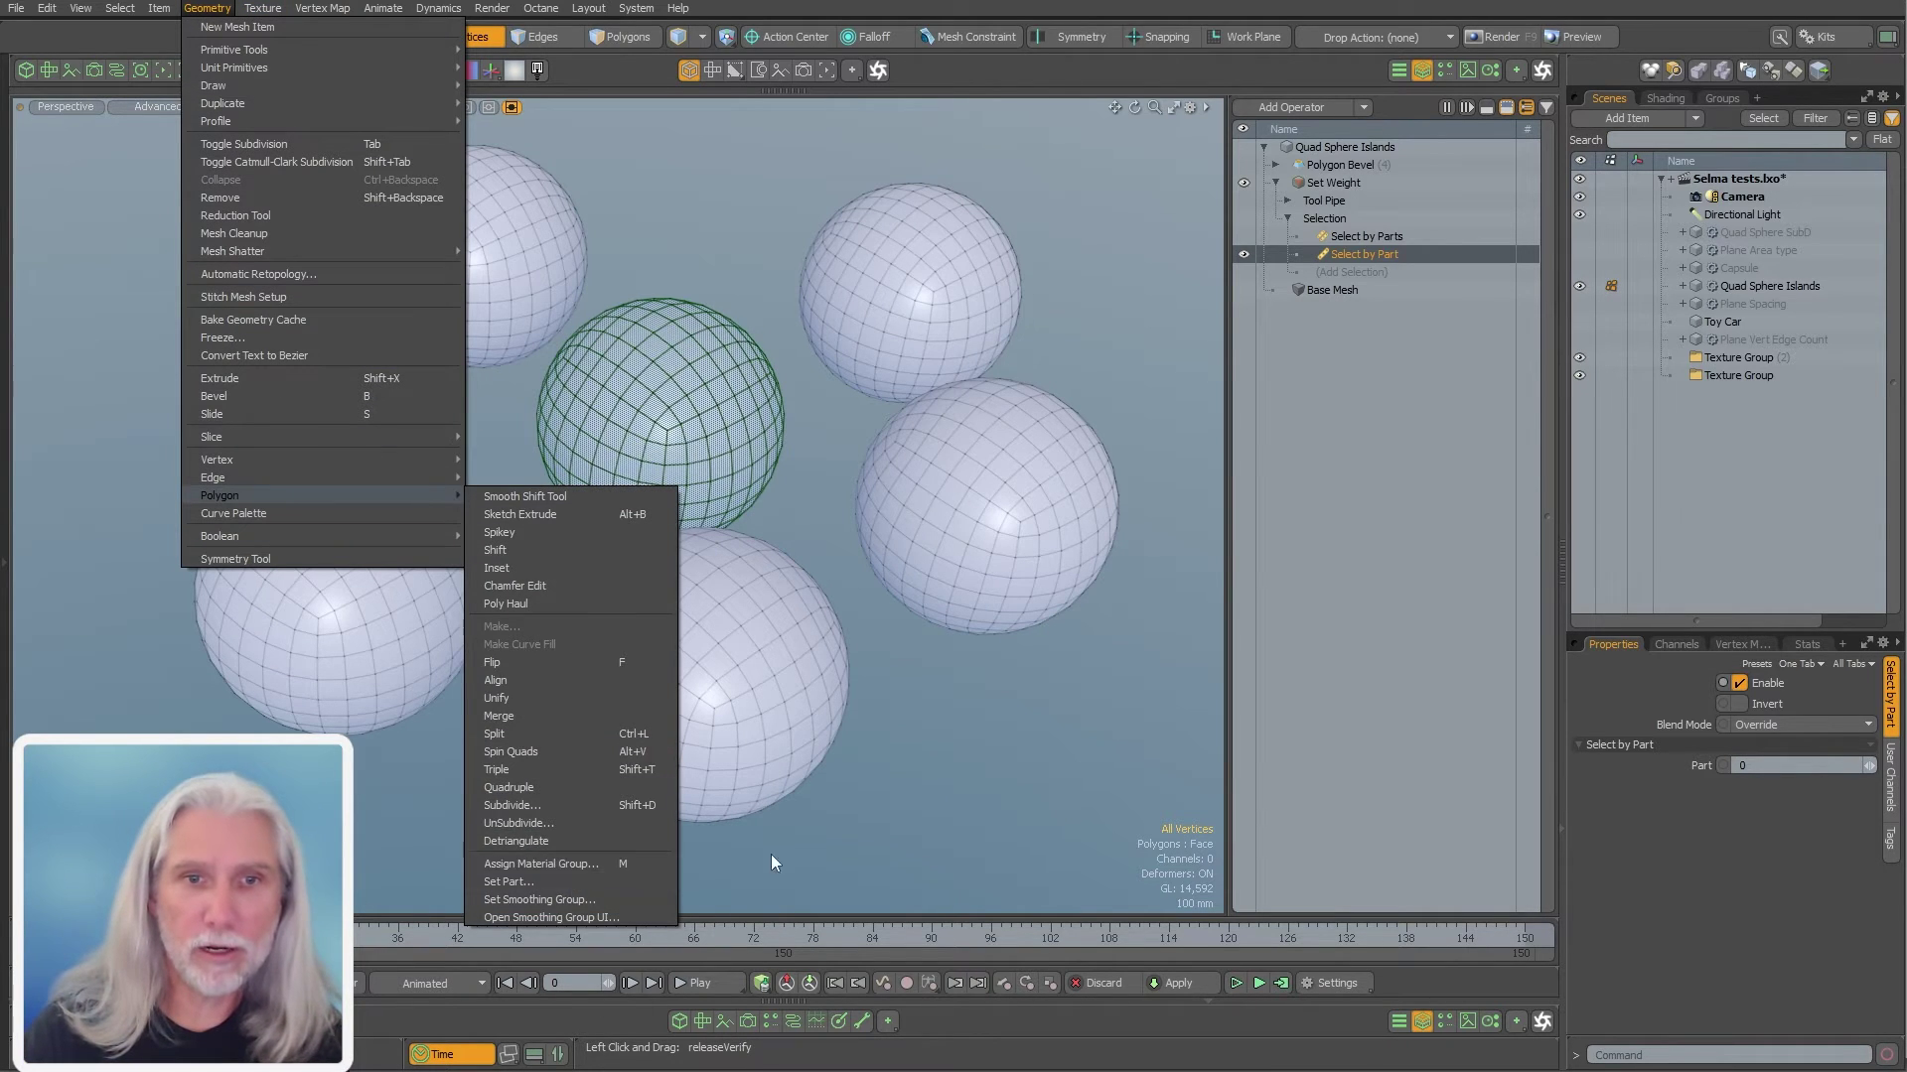
pyautogui.click(971, 827)
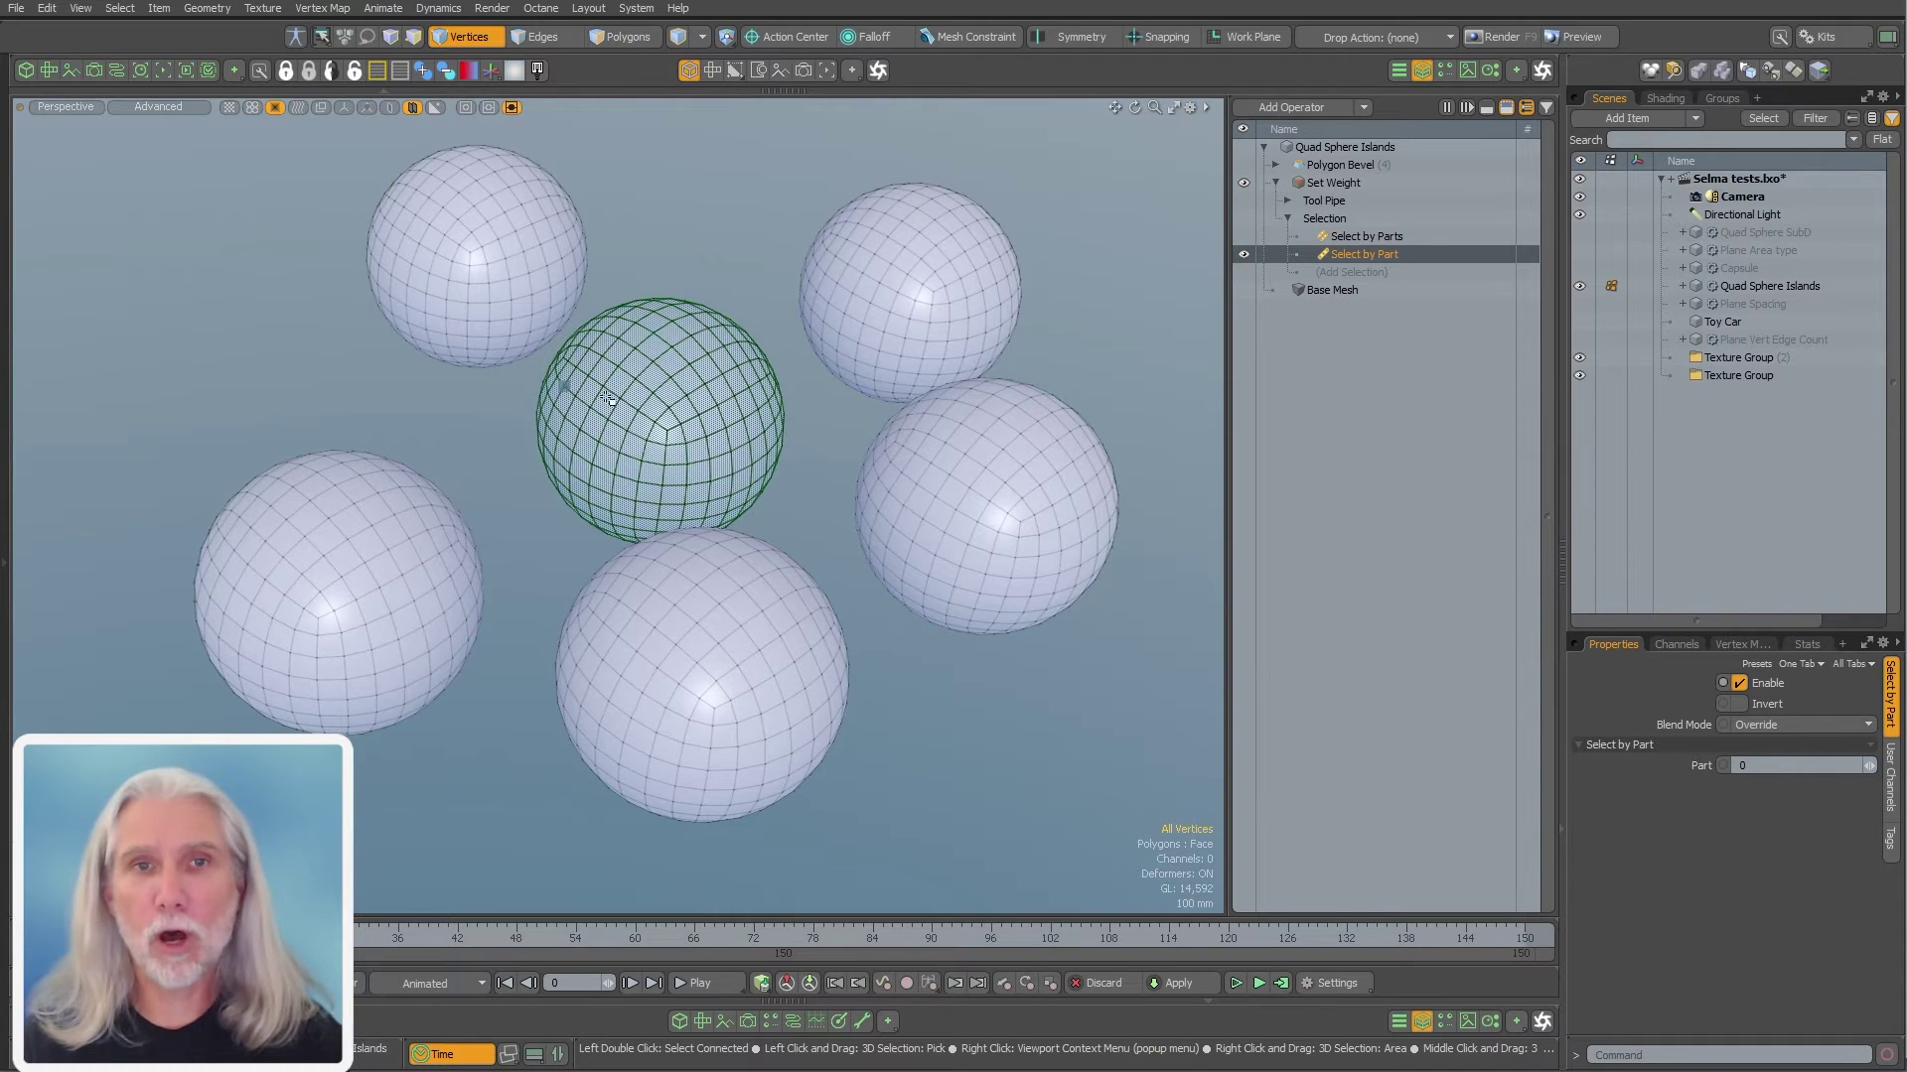
# Switch to polygon selection mode, and try part 5 before setting the Select by Part operator's part to 3
pyautogui.press('3')
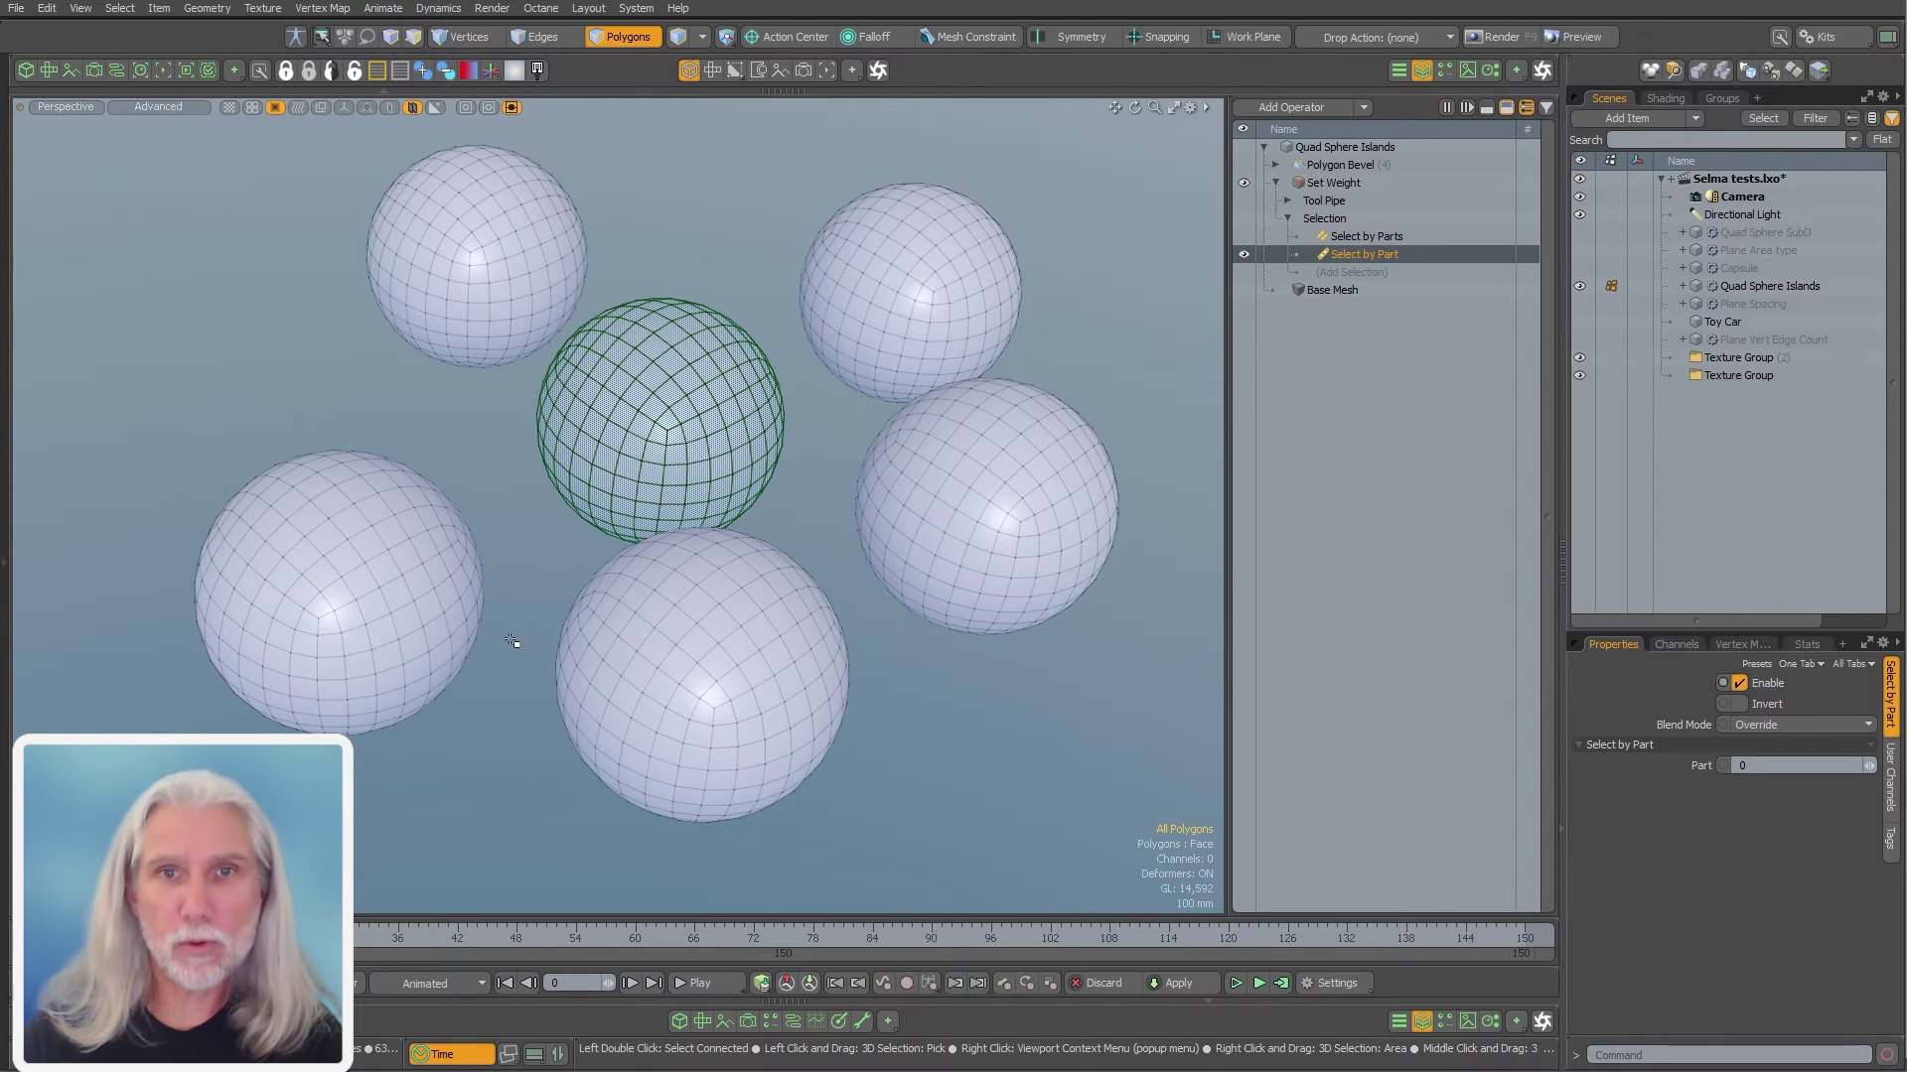
pyautogui.doubleClick(1759, 766)
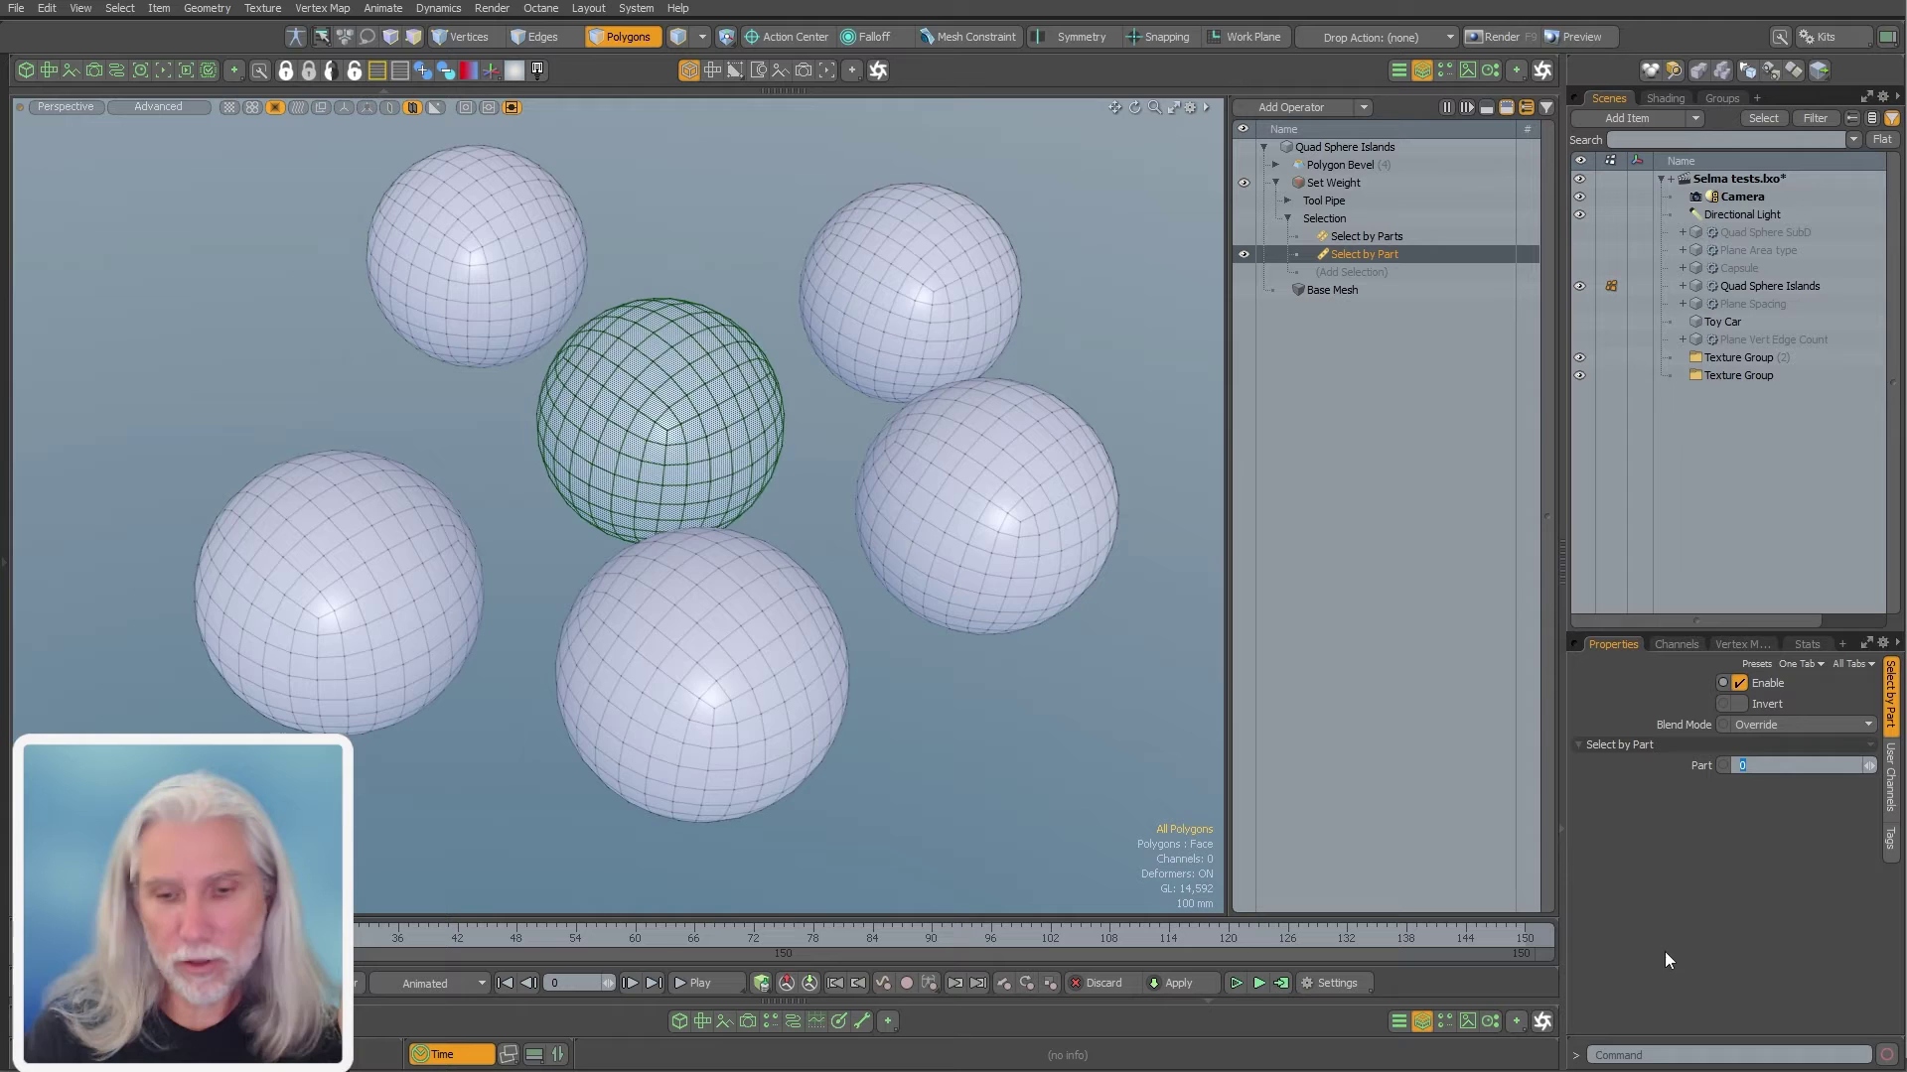
pyautogui.write('5')
pyautogui.press('Return')
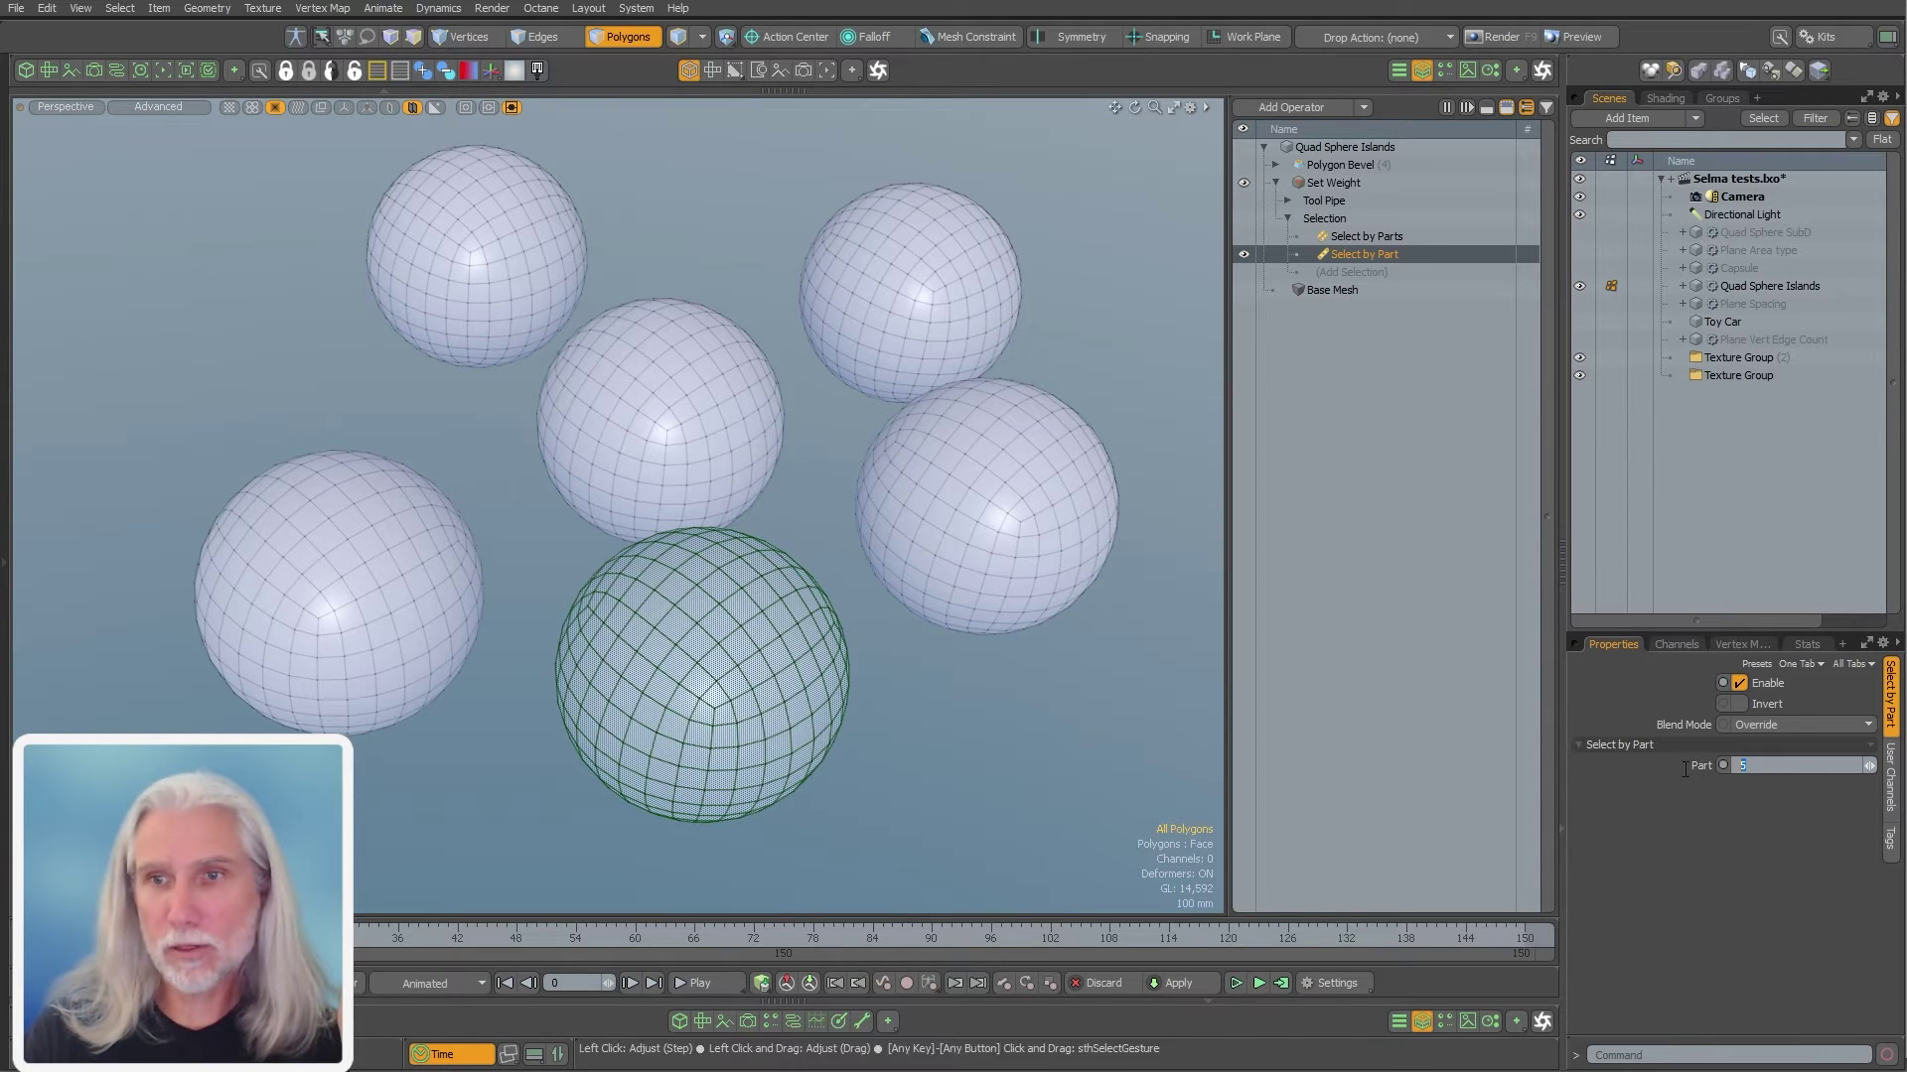
pyautogui.moveTo(1759, 766); pyautogui.dragTo(1700, 763)
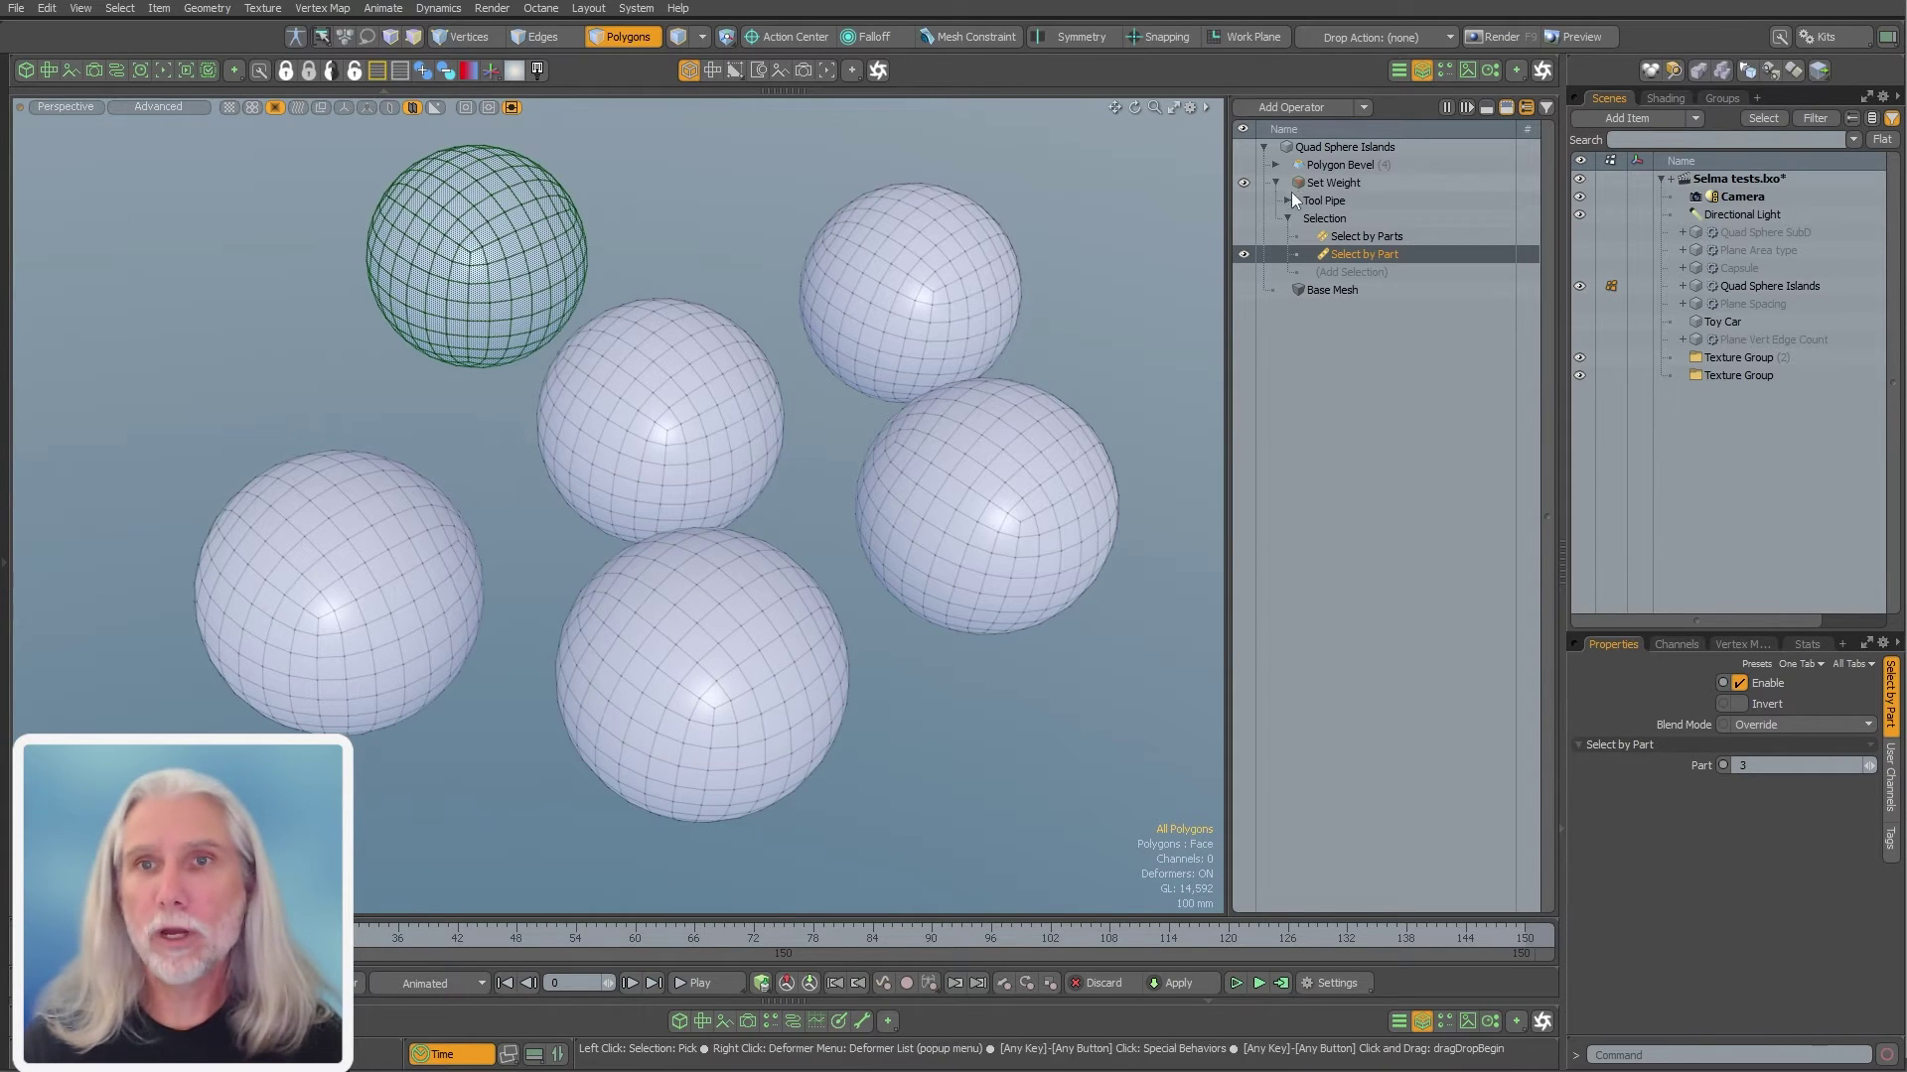
# Select the Set Weight operator and display the weight map it applies to the chosen sphere
pyautogui.click(1345, 184)
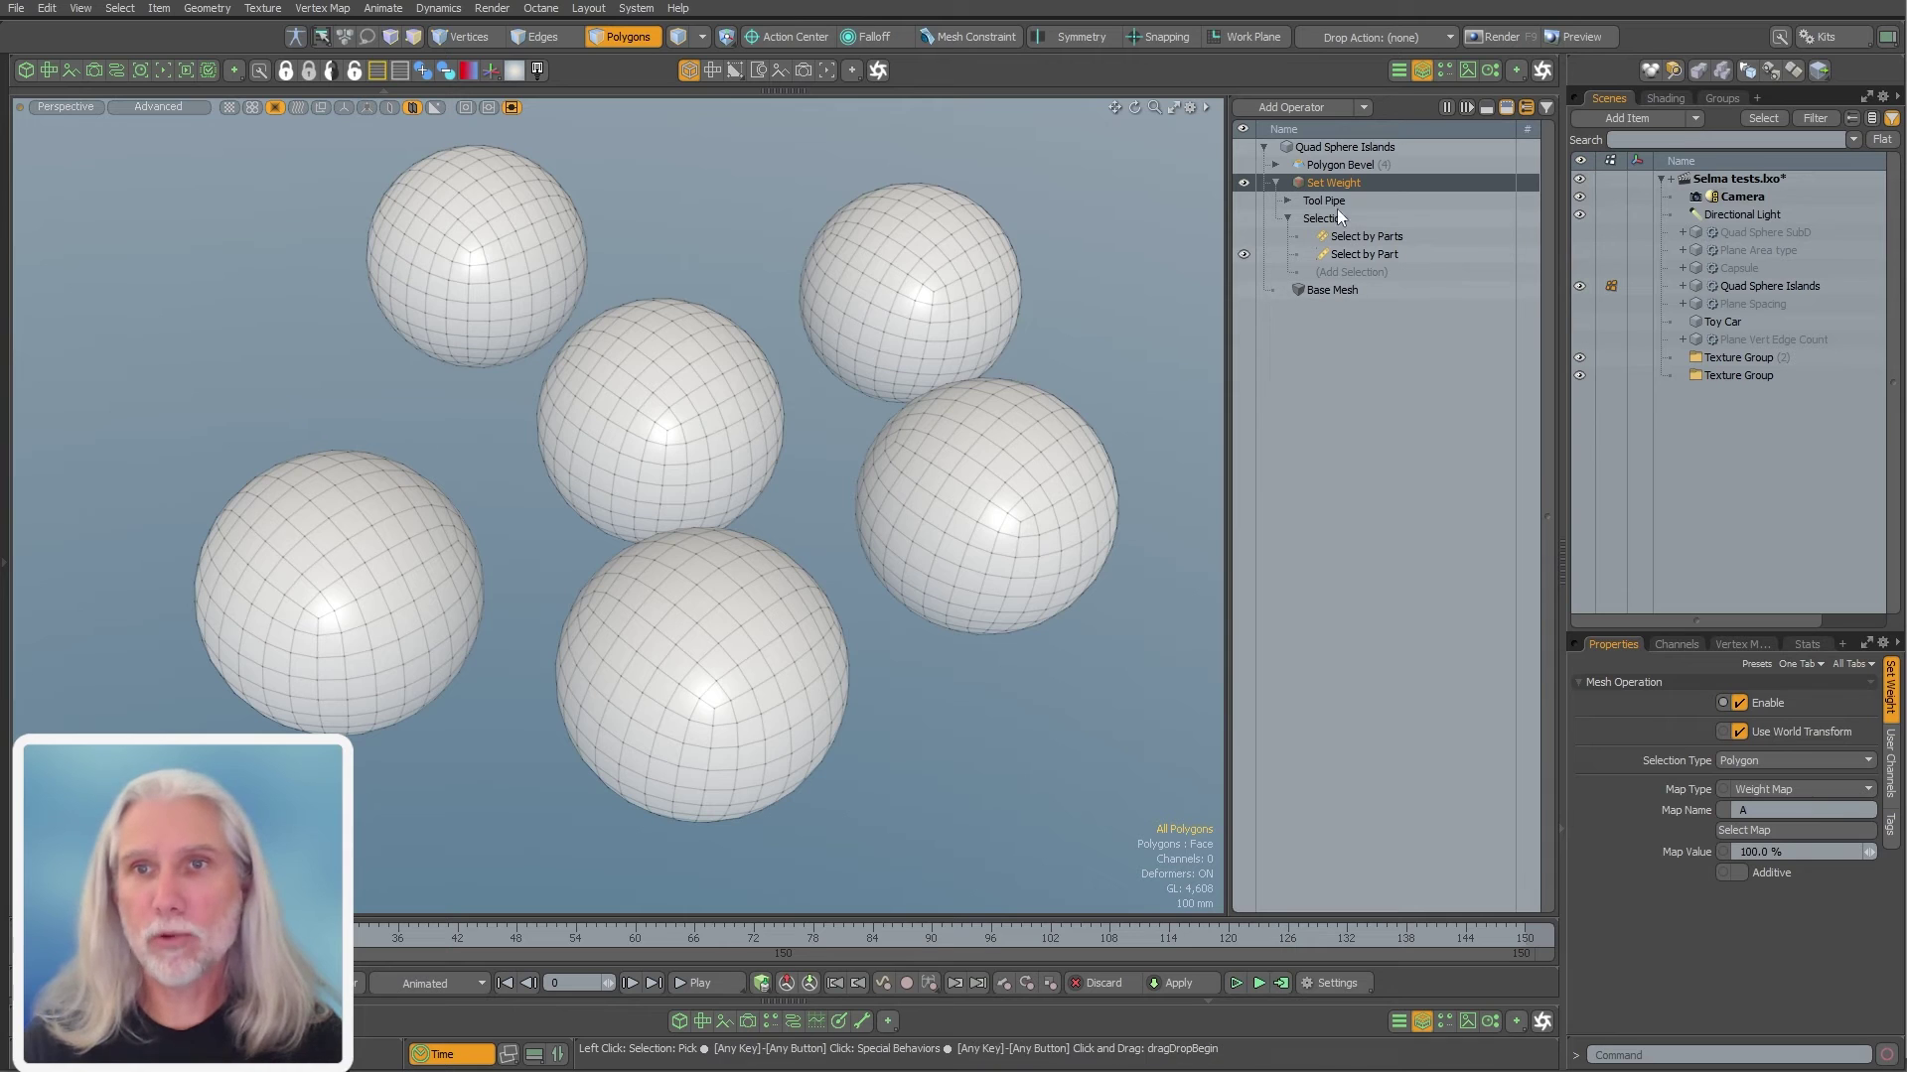
pyautogui.click(1744, 643)
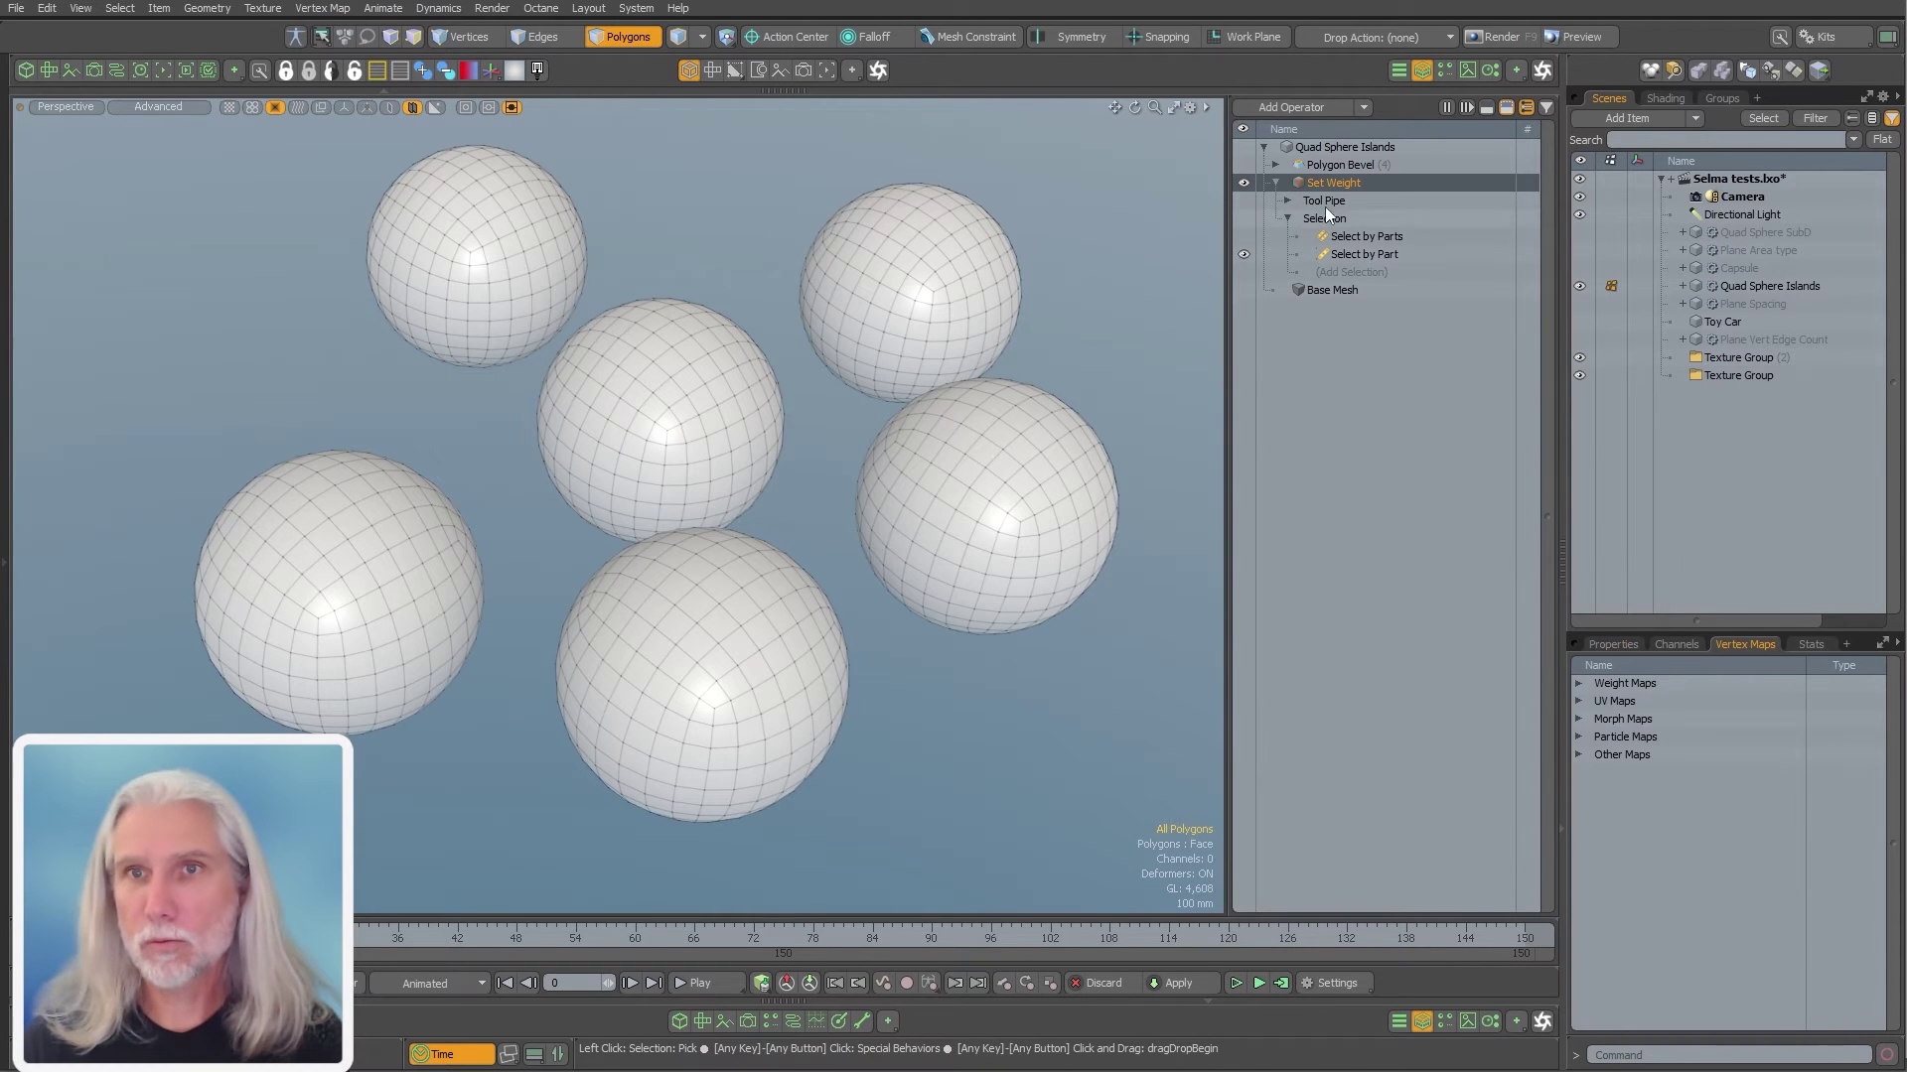
pyautogui.click(1619, 643)
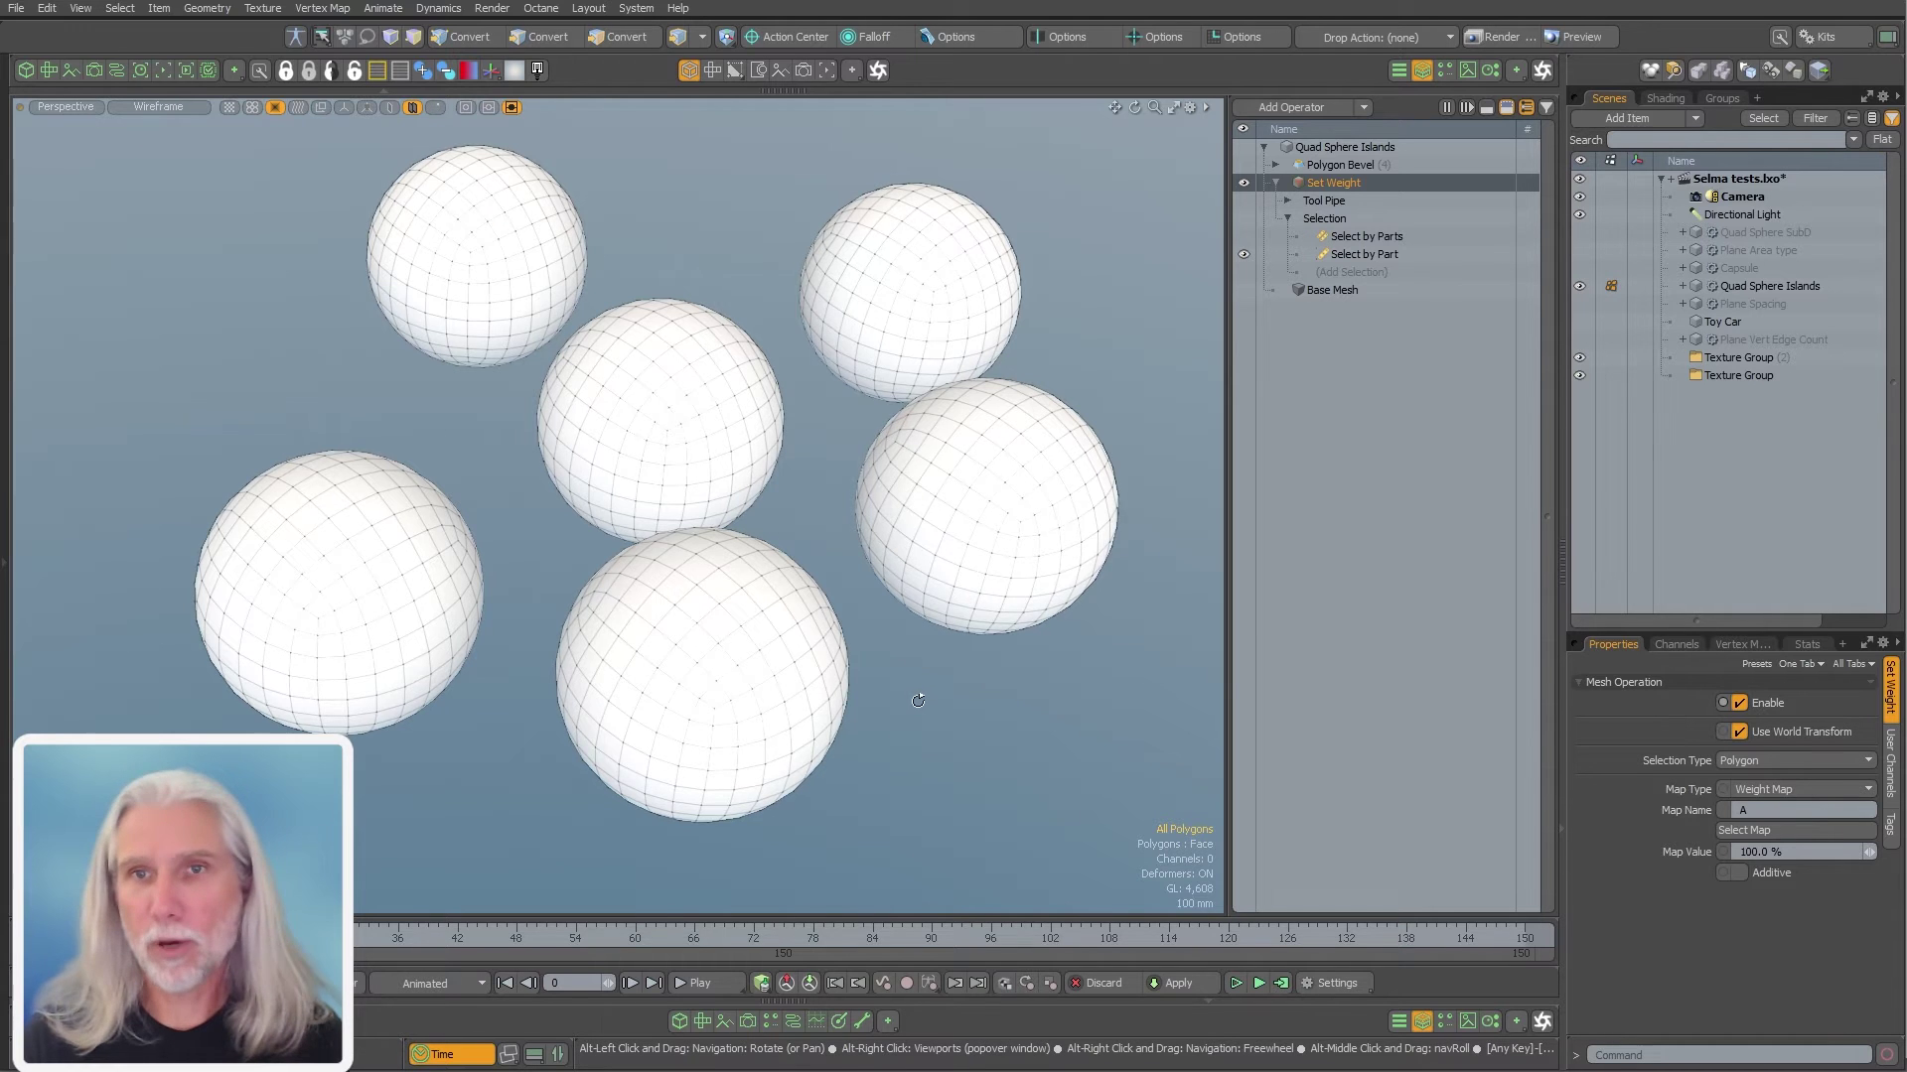
pyautogui.keyDown('alt'); pyautogui.click(915, 701); pyautogui.keyUp('alt')
pyautogui.keyDown('alt'); pyautogui.keyDown('shift'); pyautogui.moveTo(914, 701); pyautogui.dragTo(928, 715); pyautogui.keyUp('shift'); pyautogui.keyUp('alt')
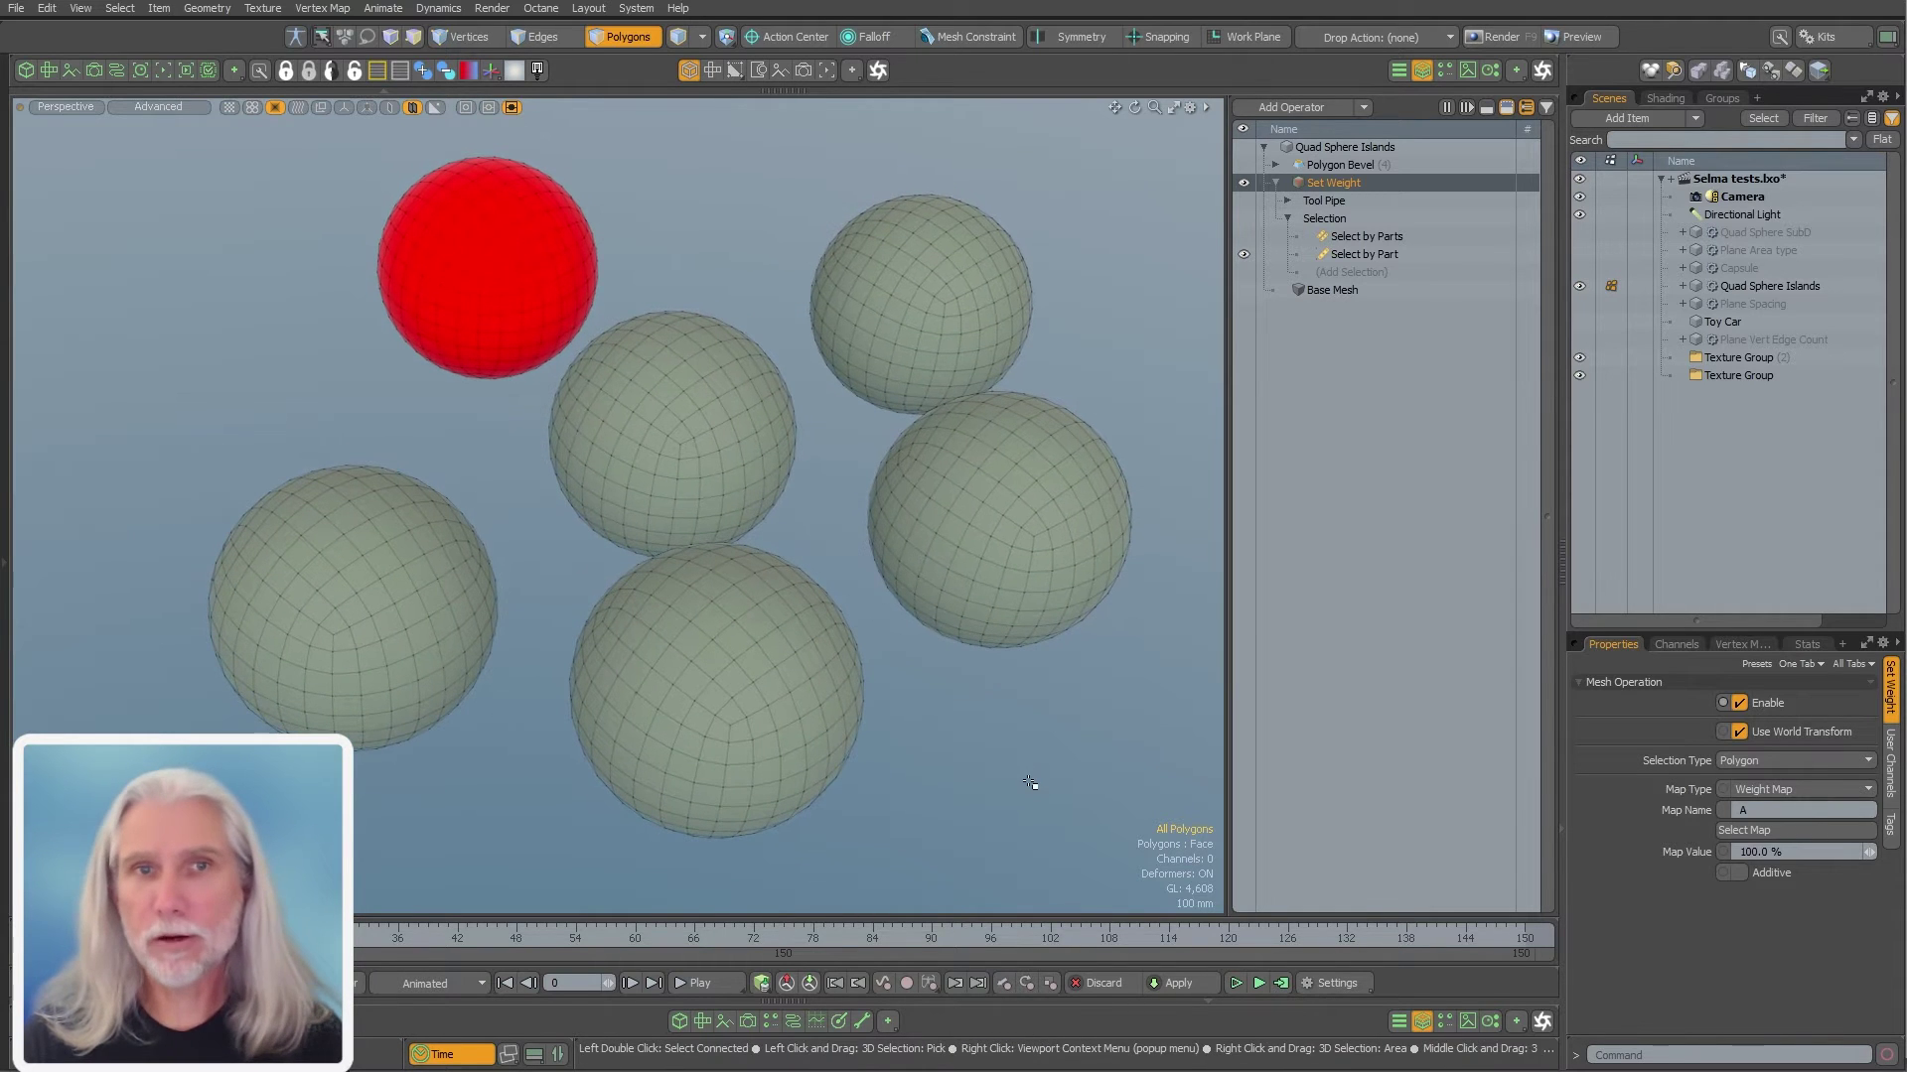
# Disable Select by Part and enable Select by Parts as the Set Weight operator's selection
pyautogui.click(1340, 254)
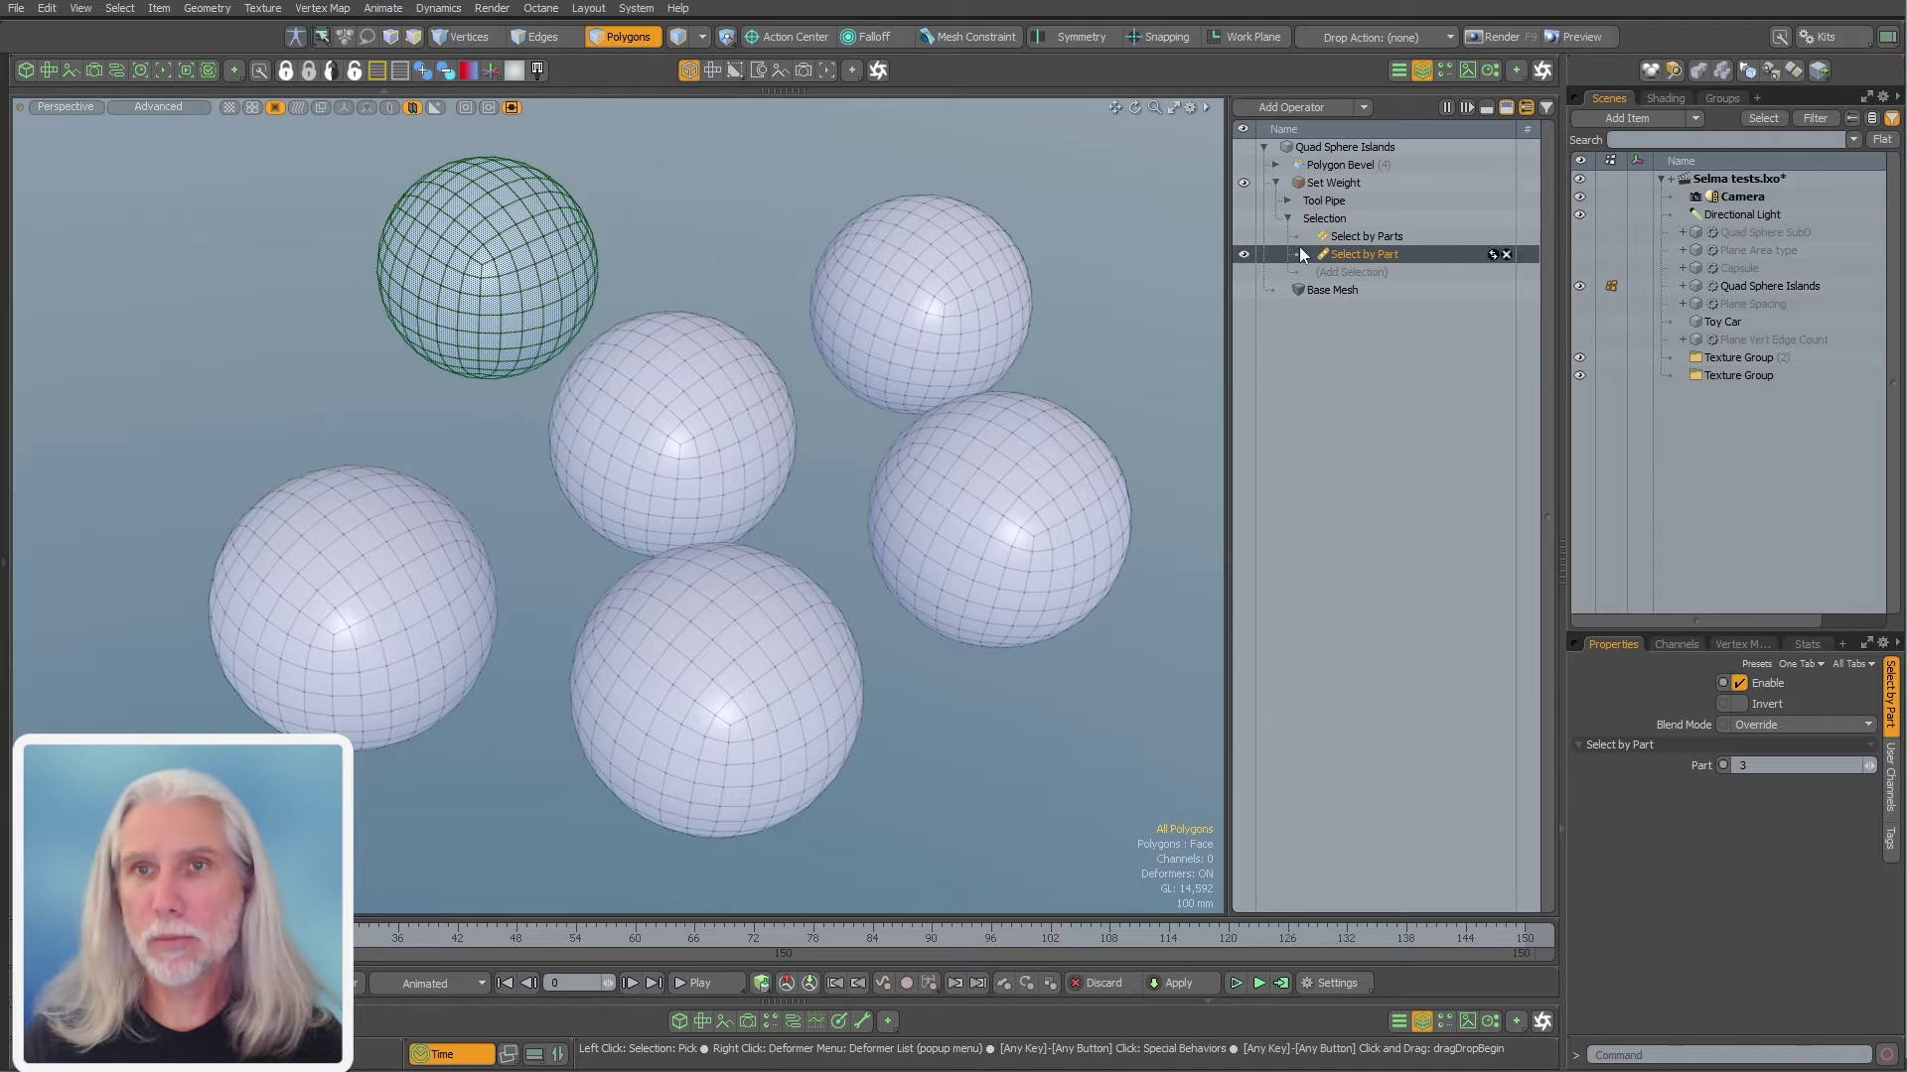
pyautogui.click(1244, 254)
pyautogui.click(1356, 238)
pyautogui.click(1244, 236)
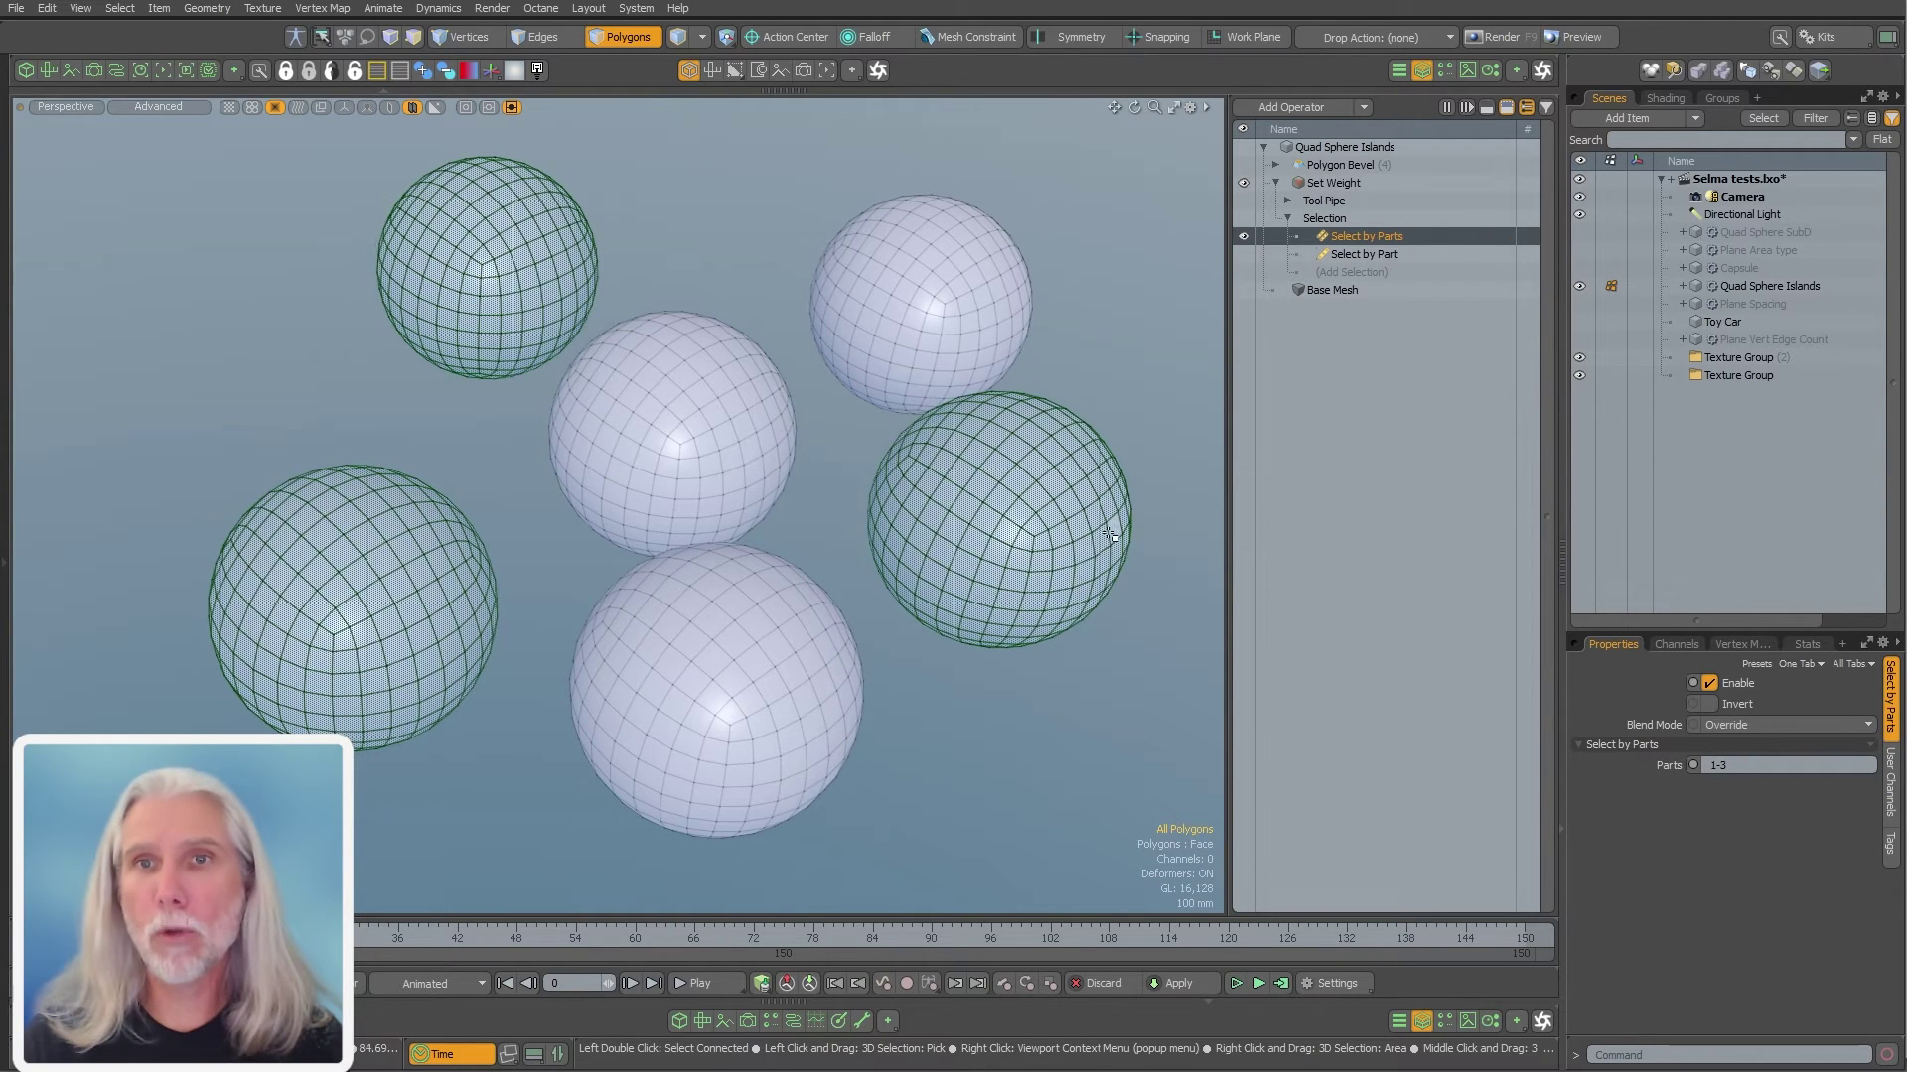
# Try the parts list 1,2 and the range 1-3 in the Select by Parts operator
pyautogui.click(1747, 765)
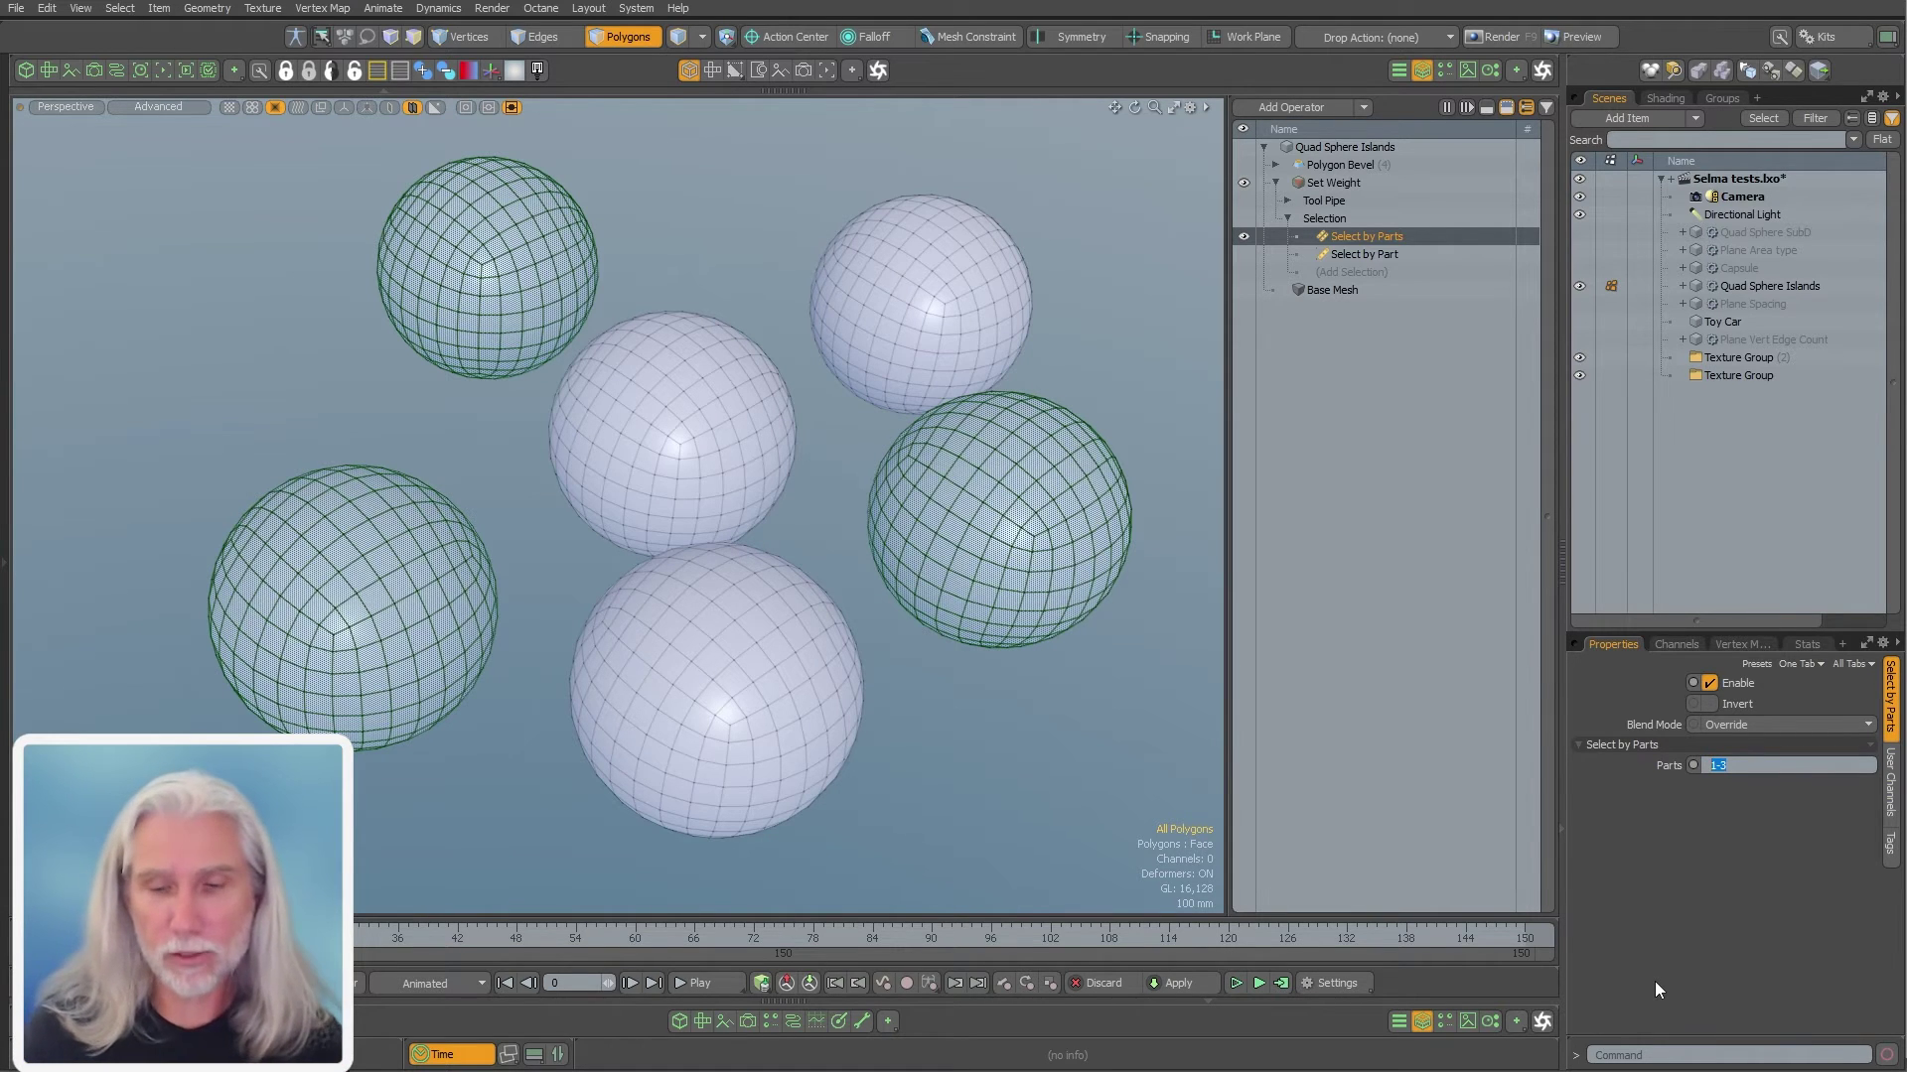
pyautogui.write('1,2')
pyautogui.press('Return')
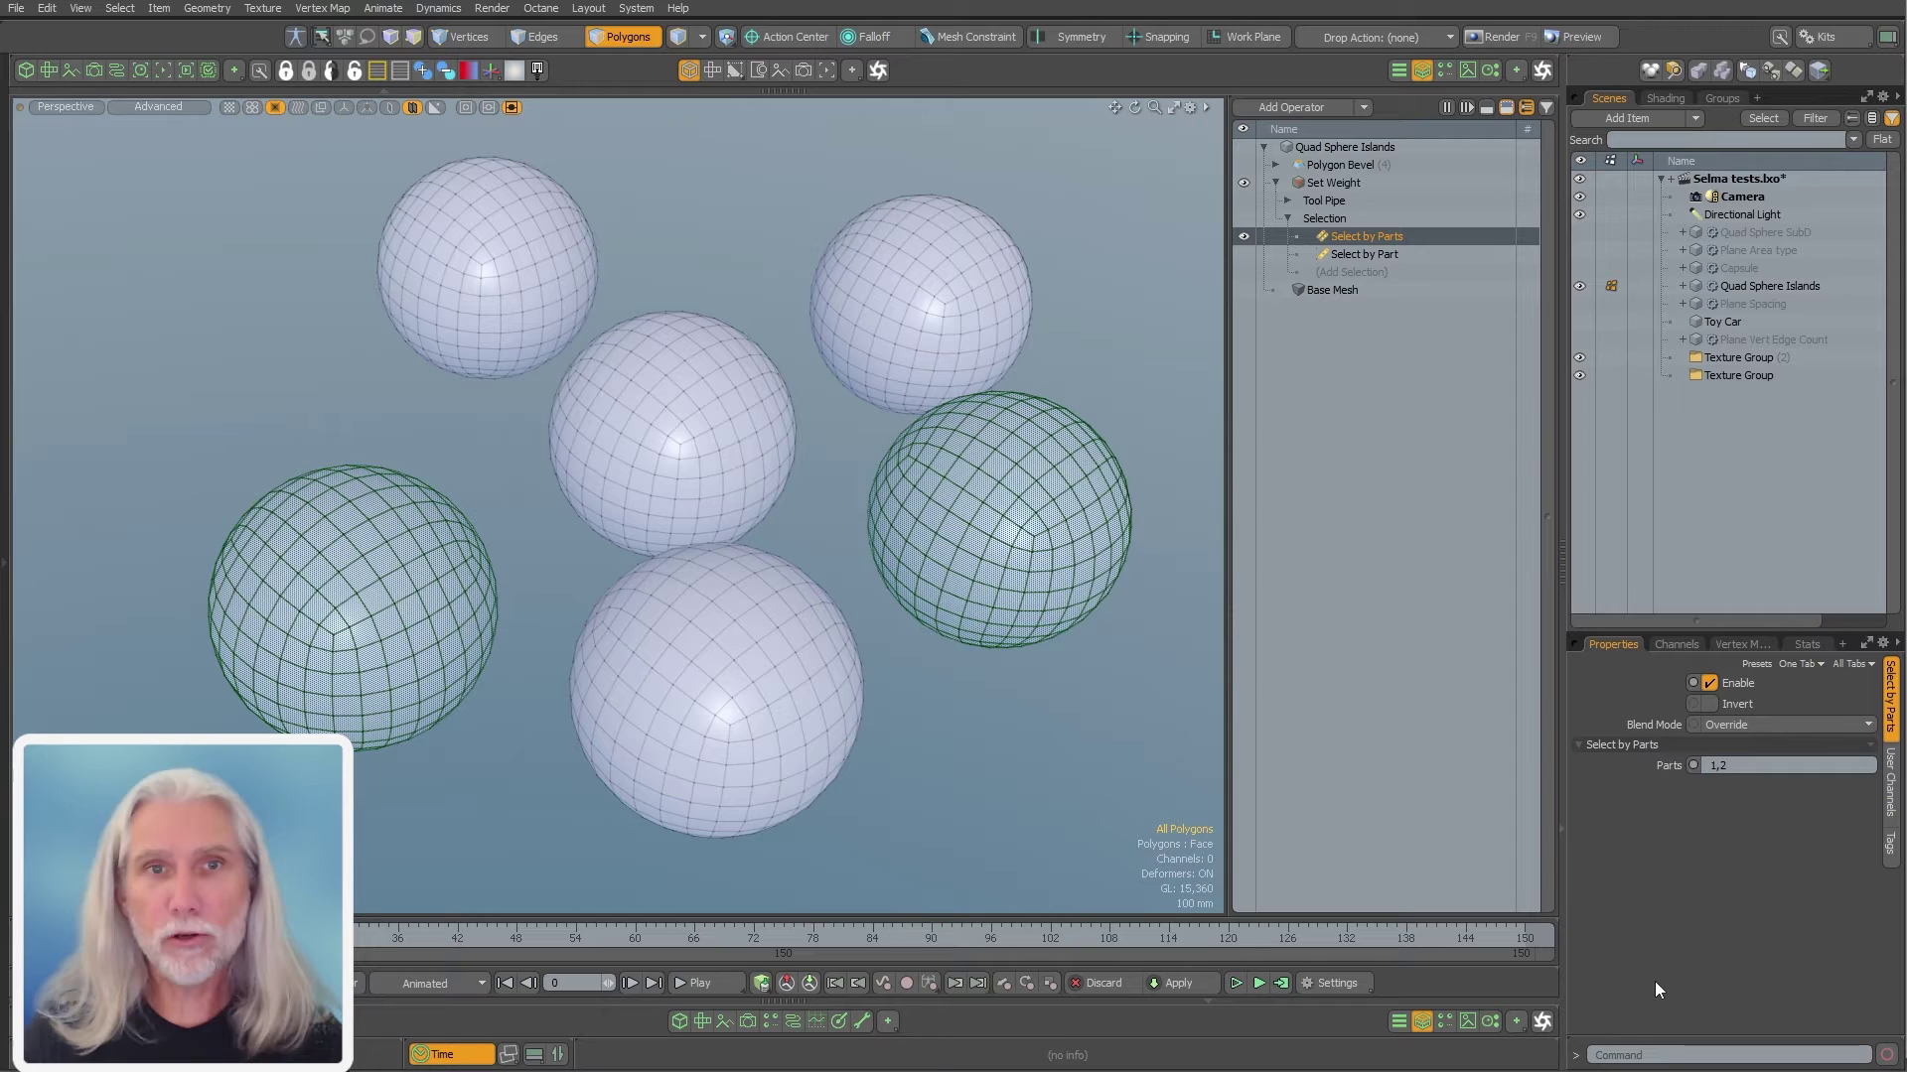
pyautogui.moveTo(1743, 766); pyautogui.dragTo(1546, 763)
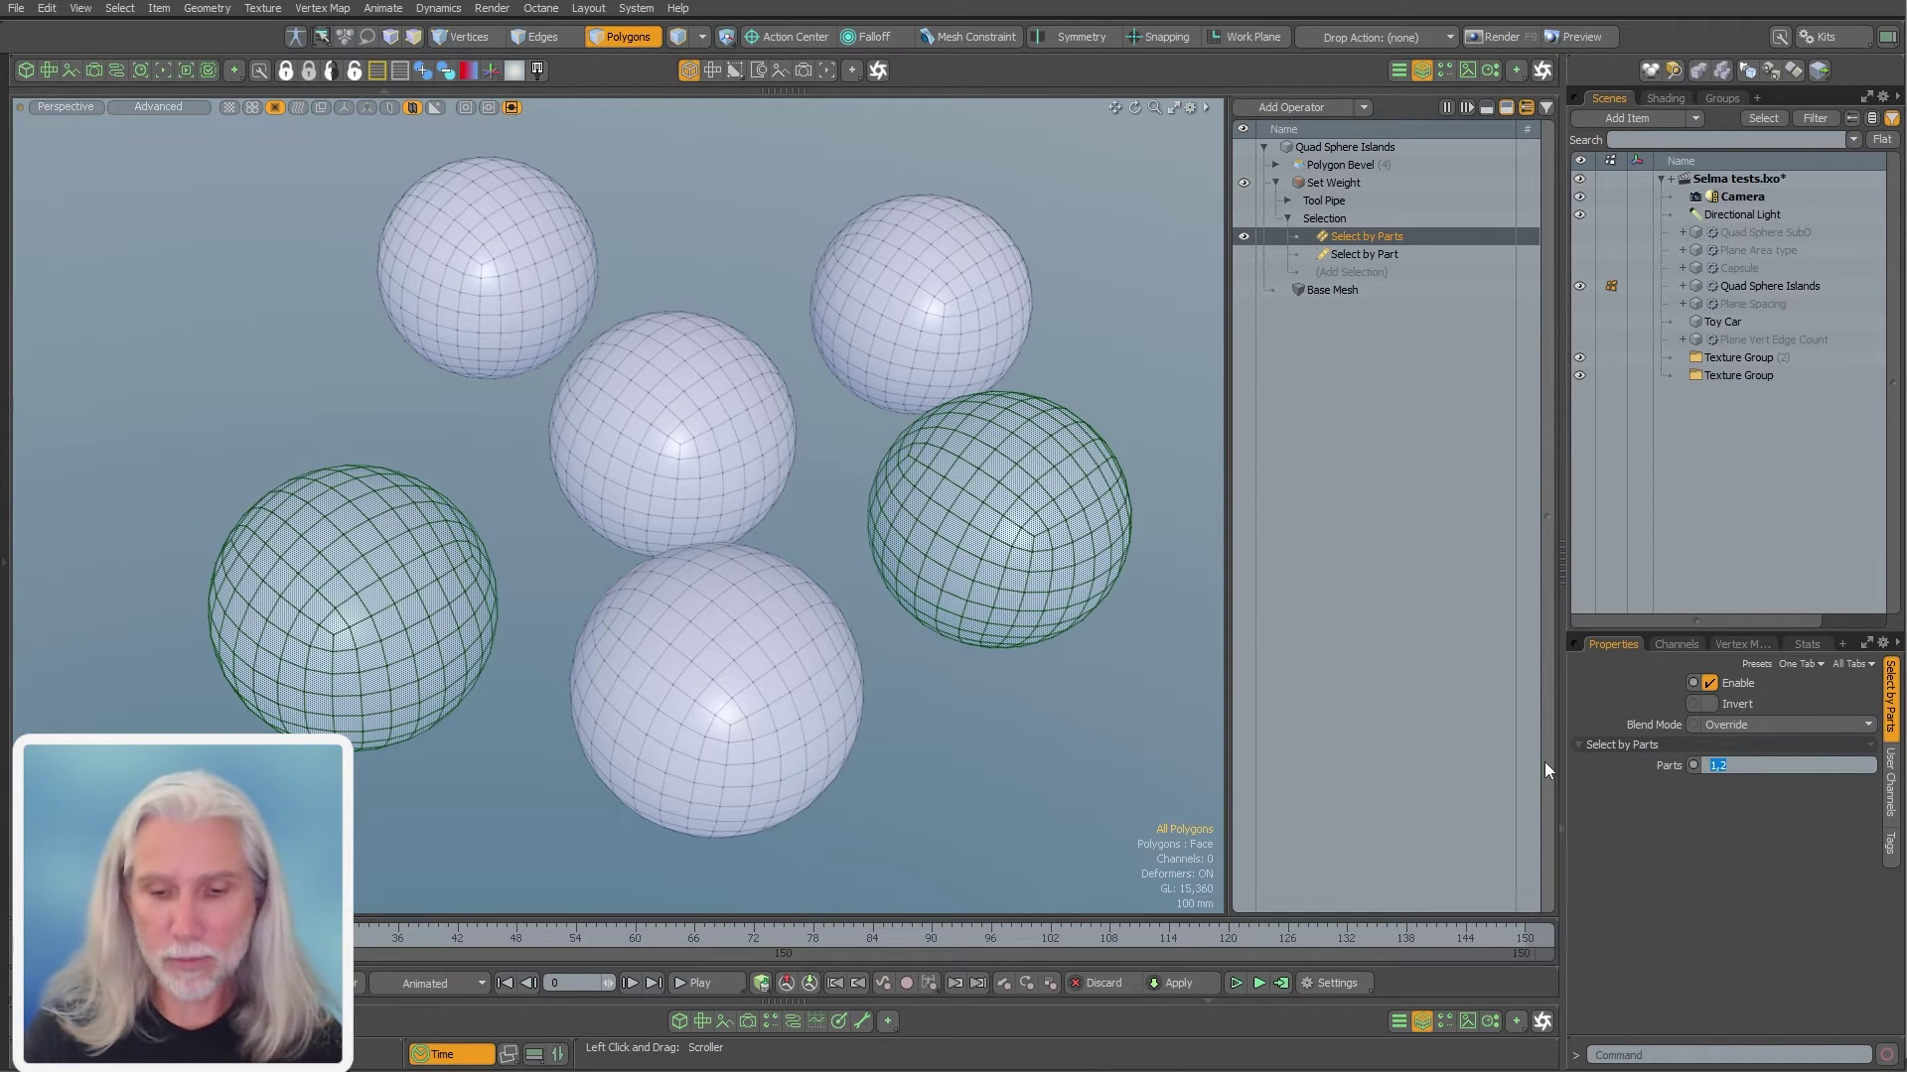
pyautogui.write('1-3')
pyautogui.press('Return')
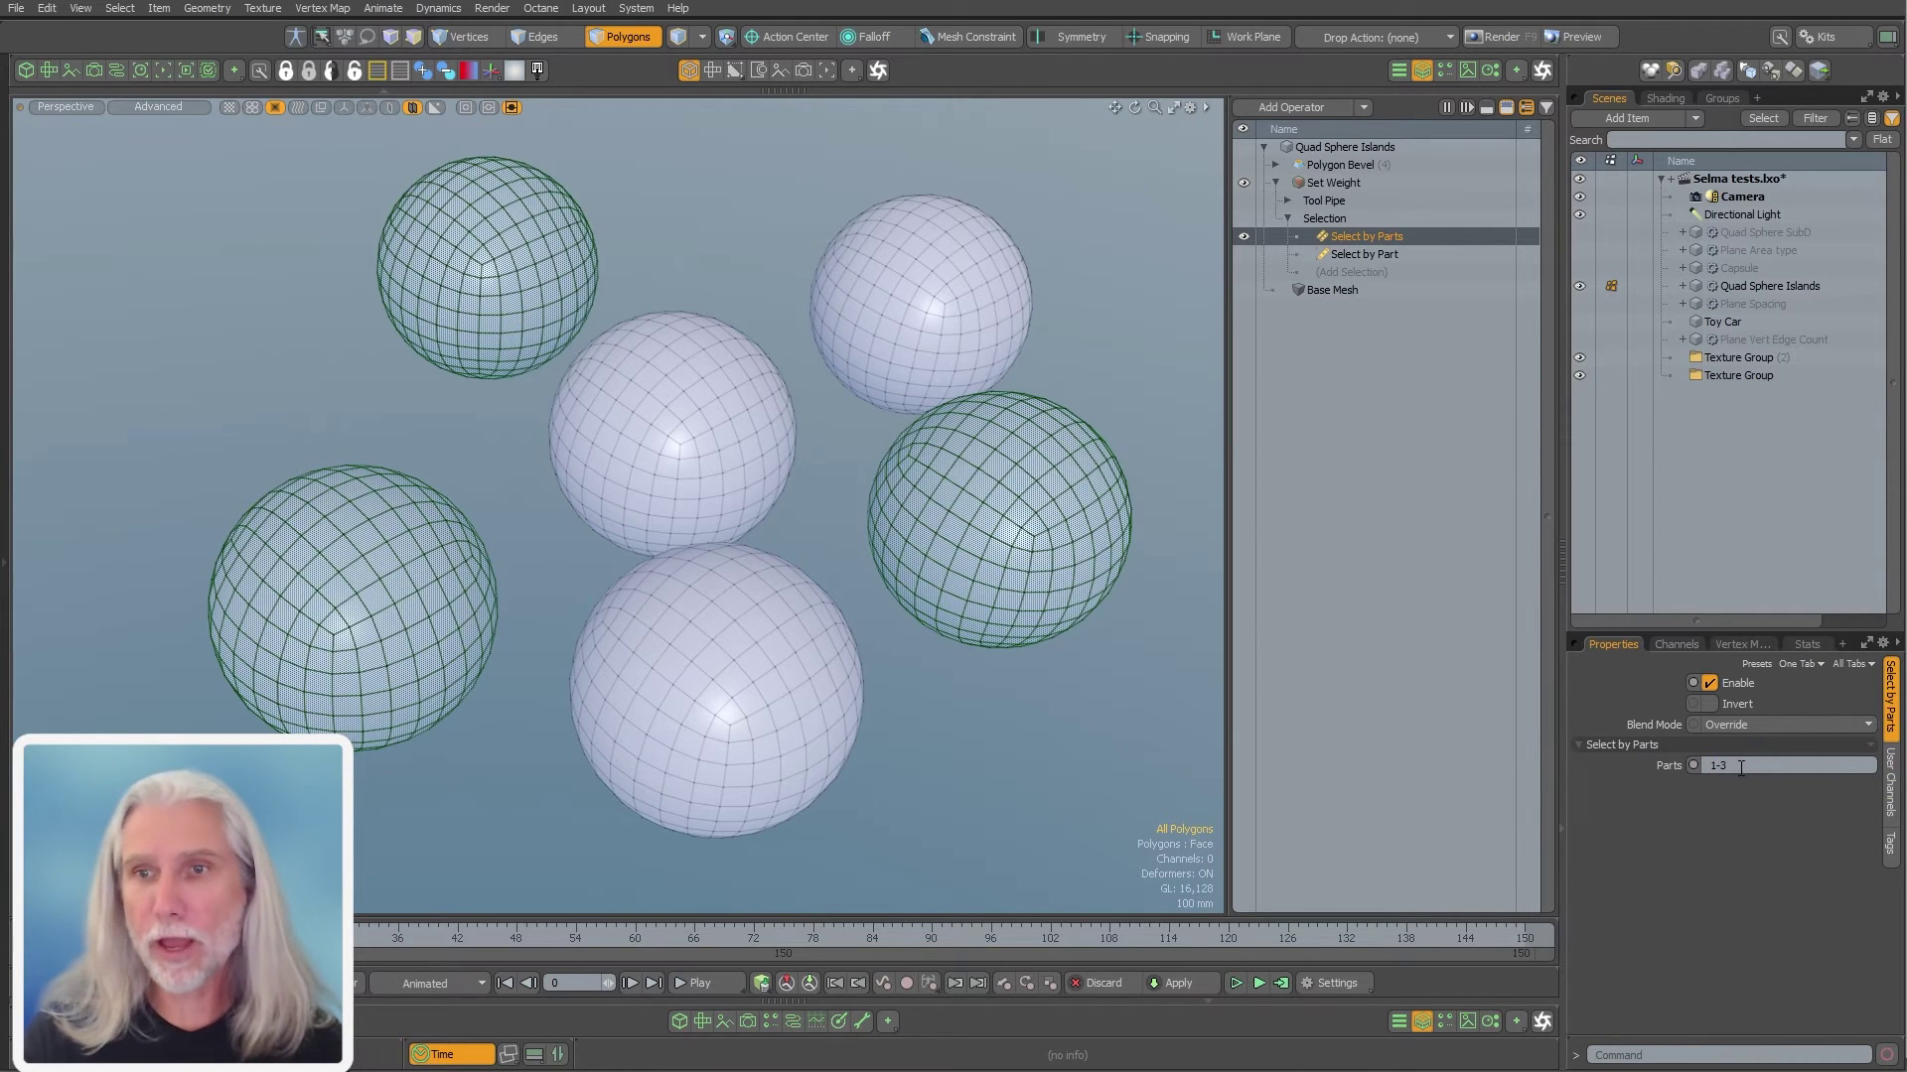
# Set the Select by Parts operator's parts to the combined range and list 0-3,4
pyautogui.write('0-')
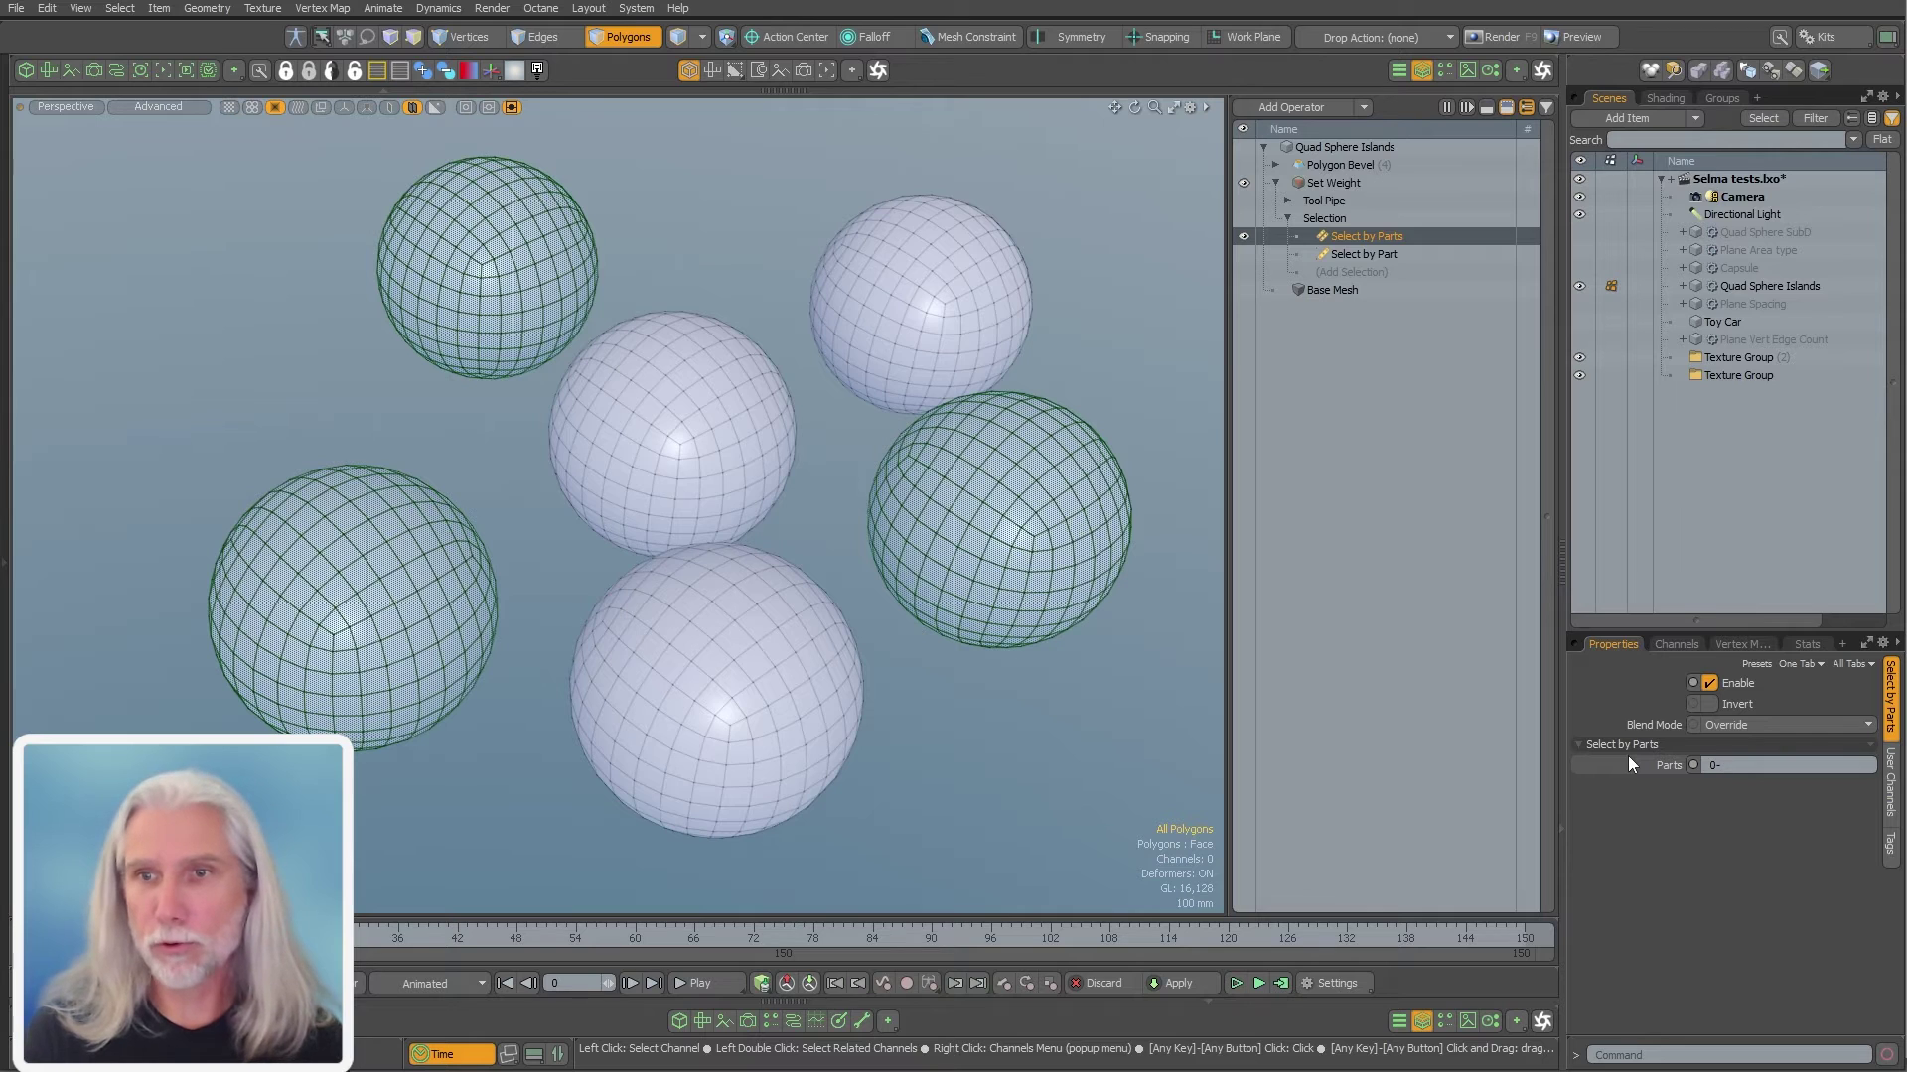
pyautogui.write('3,4')
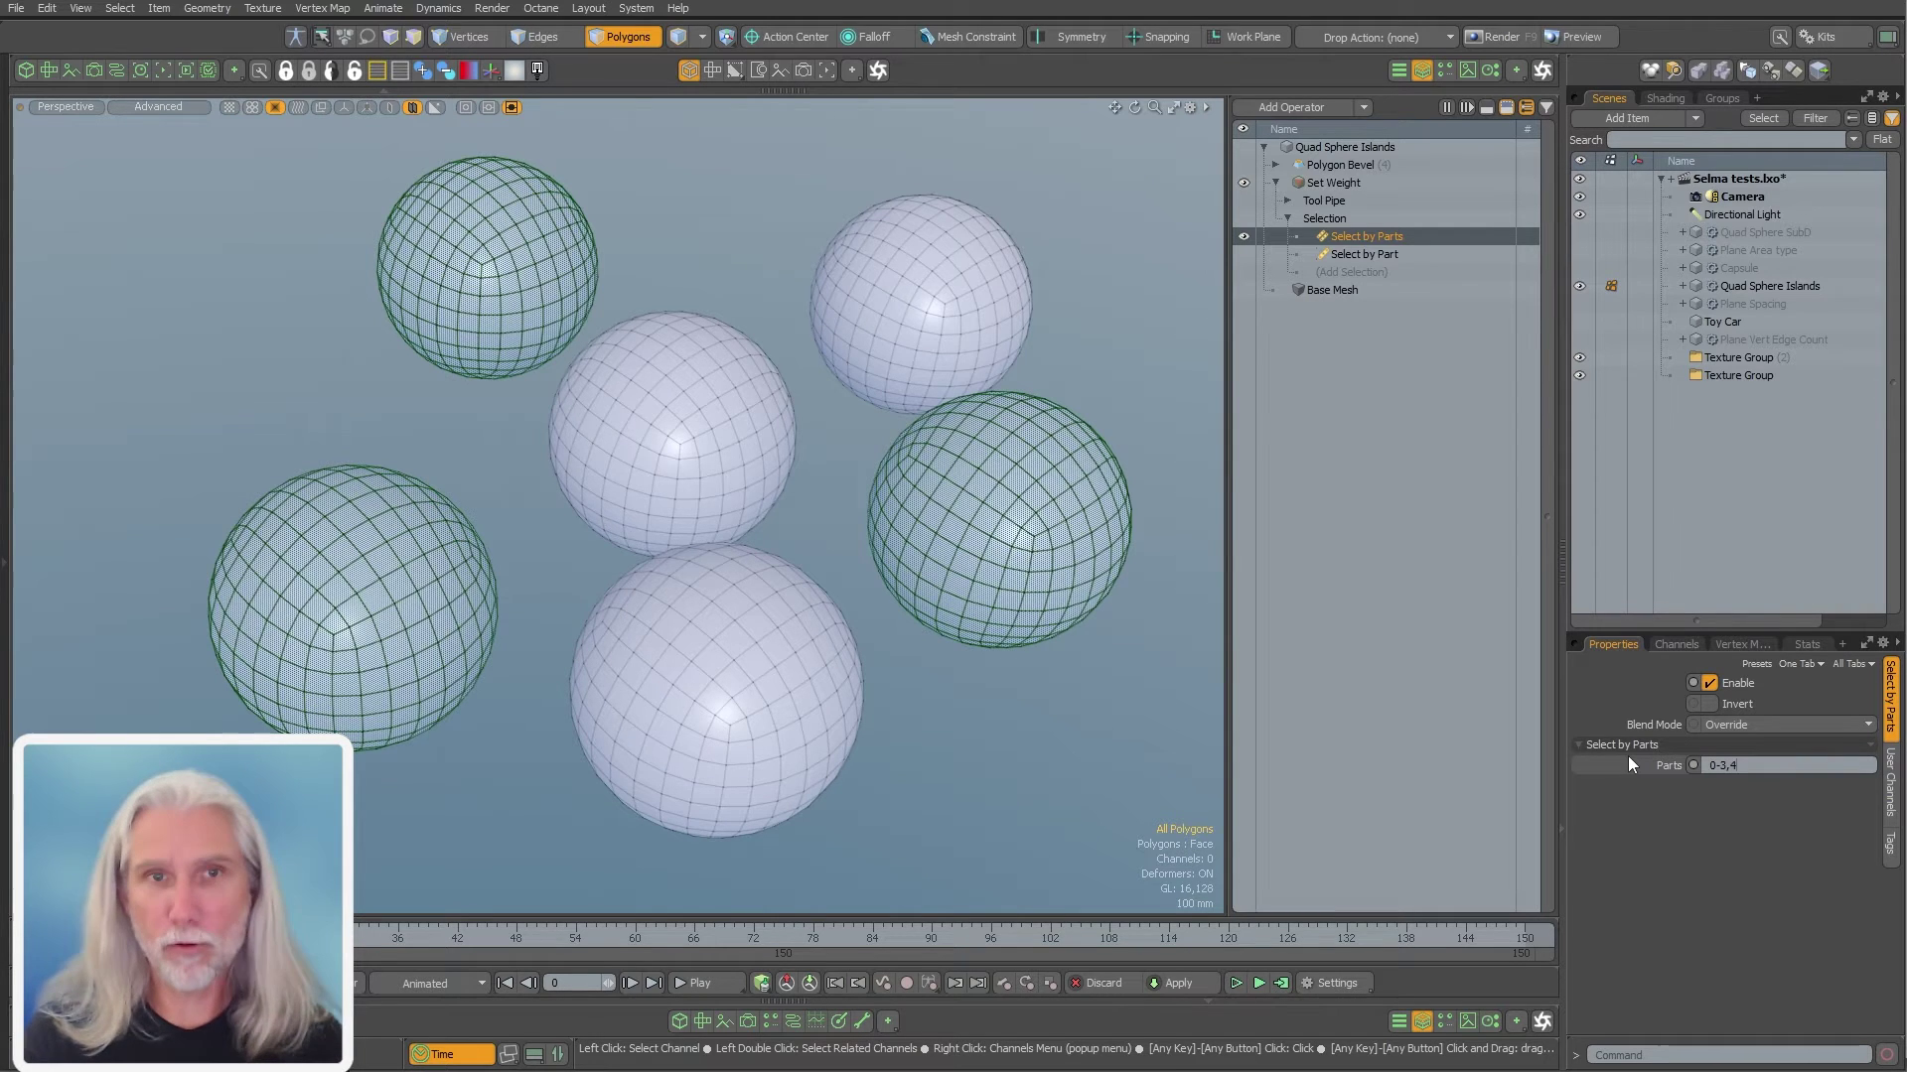
pyautogui.press('Return')
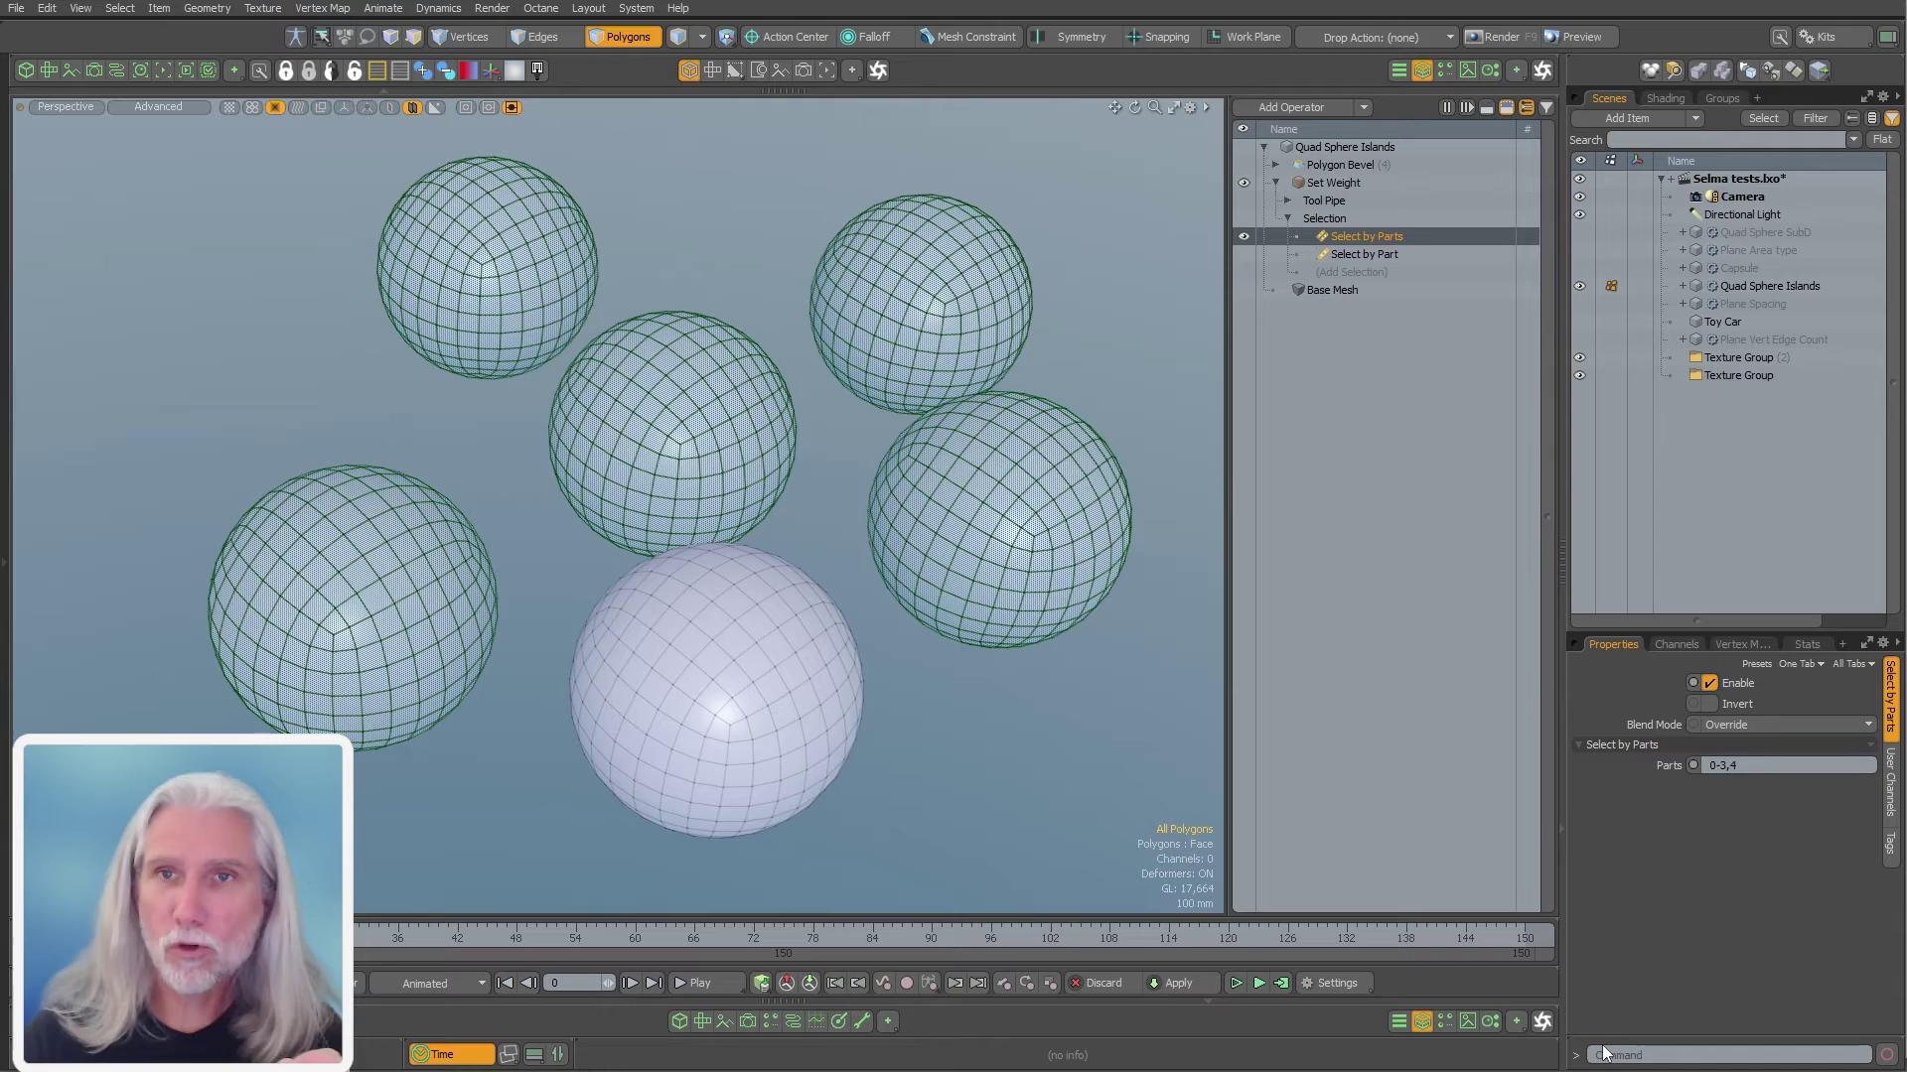
# Switch from the Set Weight operator to Polygon Bevel and enable Select Randomly as its selection
pyautogui.click(1320, 184)
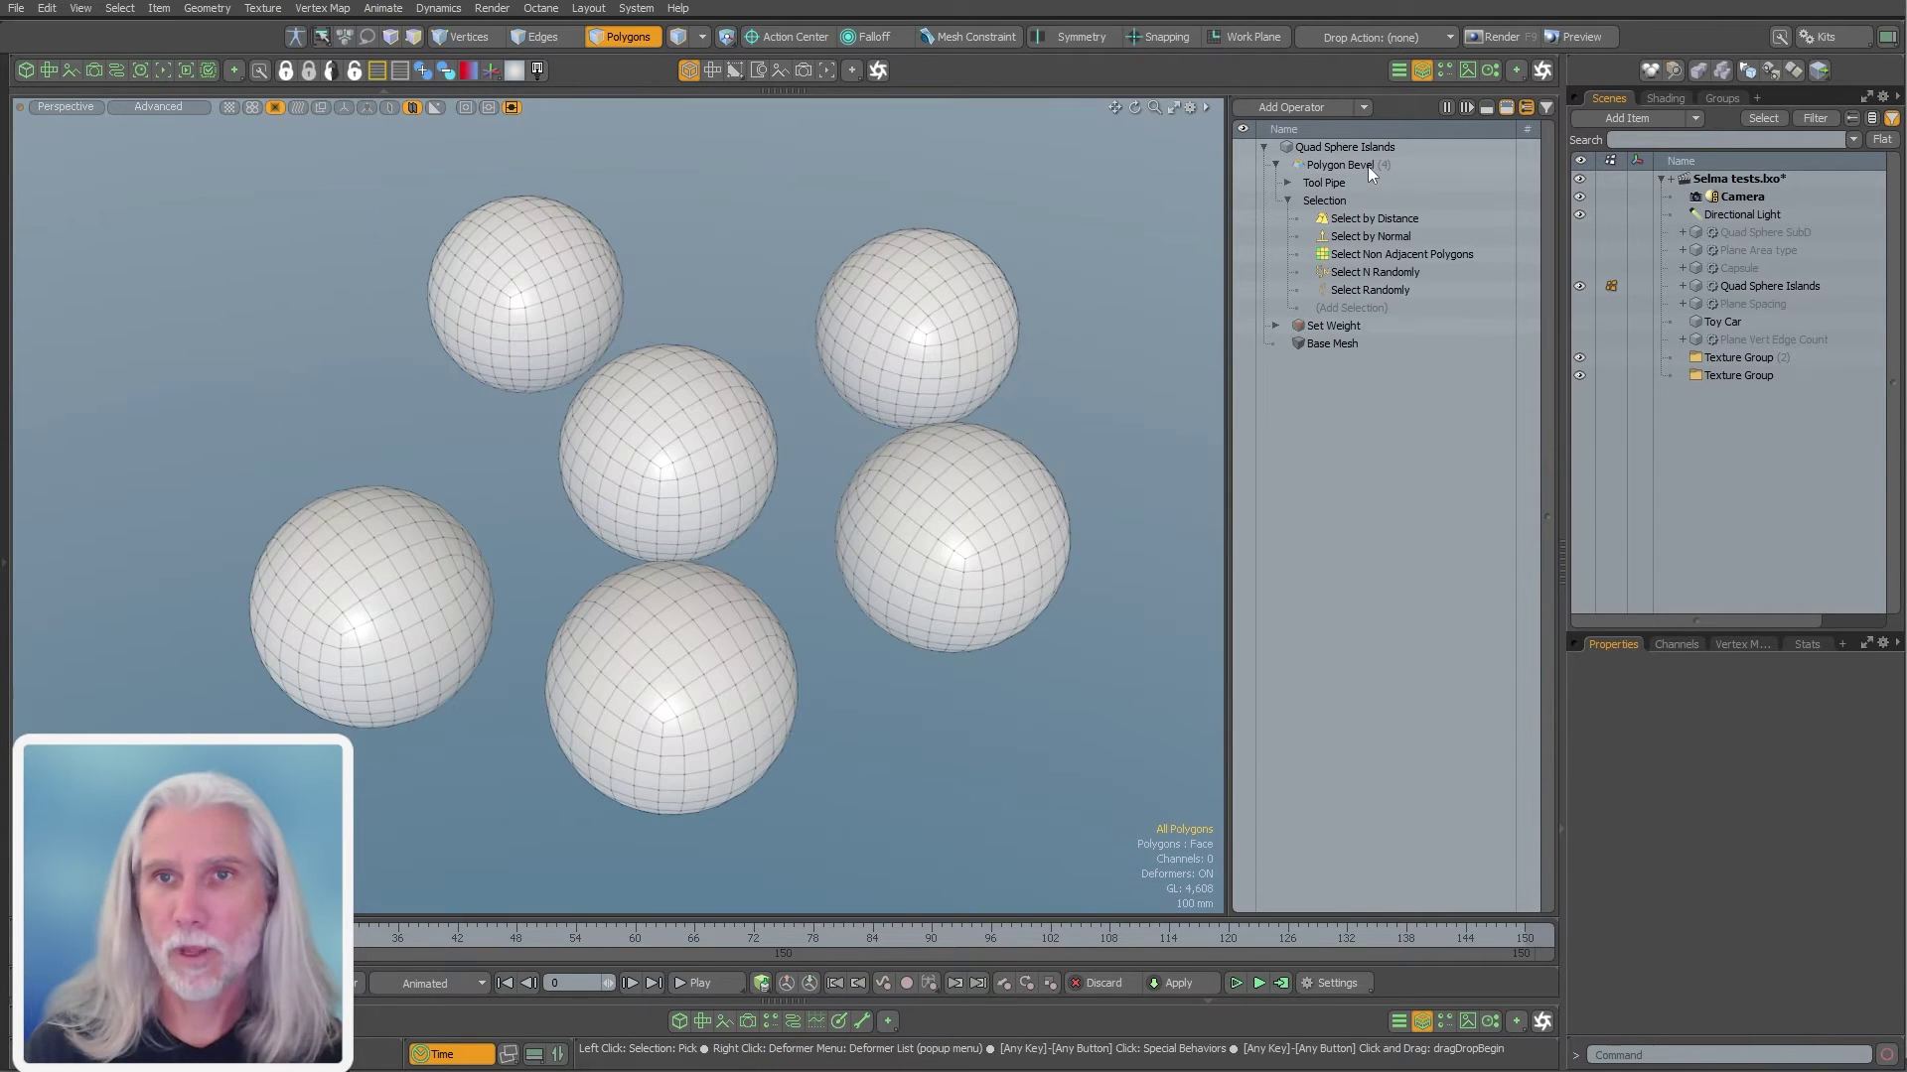
pyautogui.click(1243, 165)
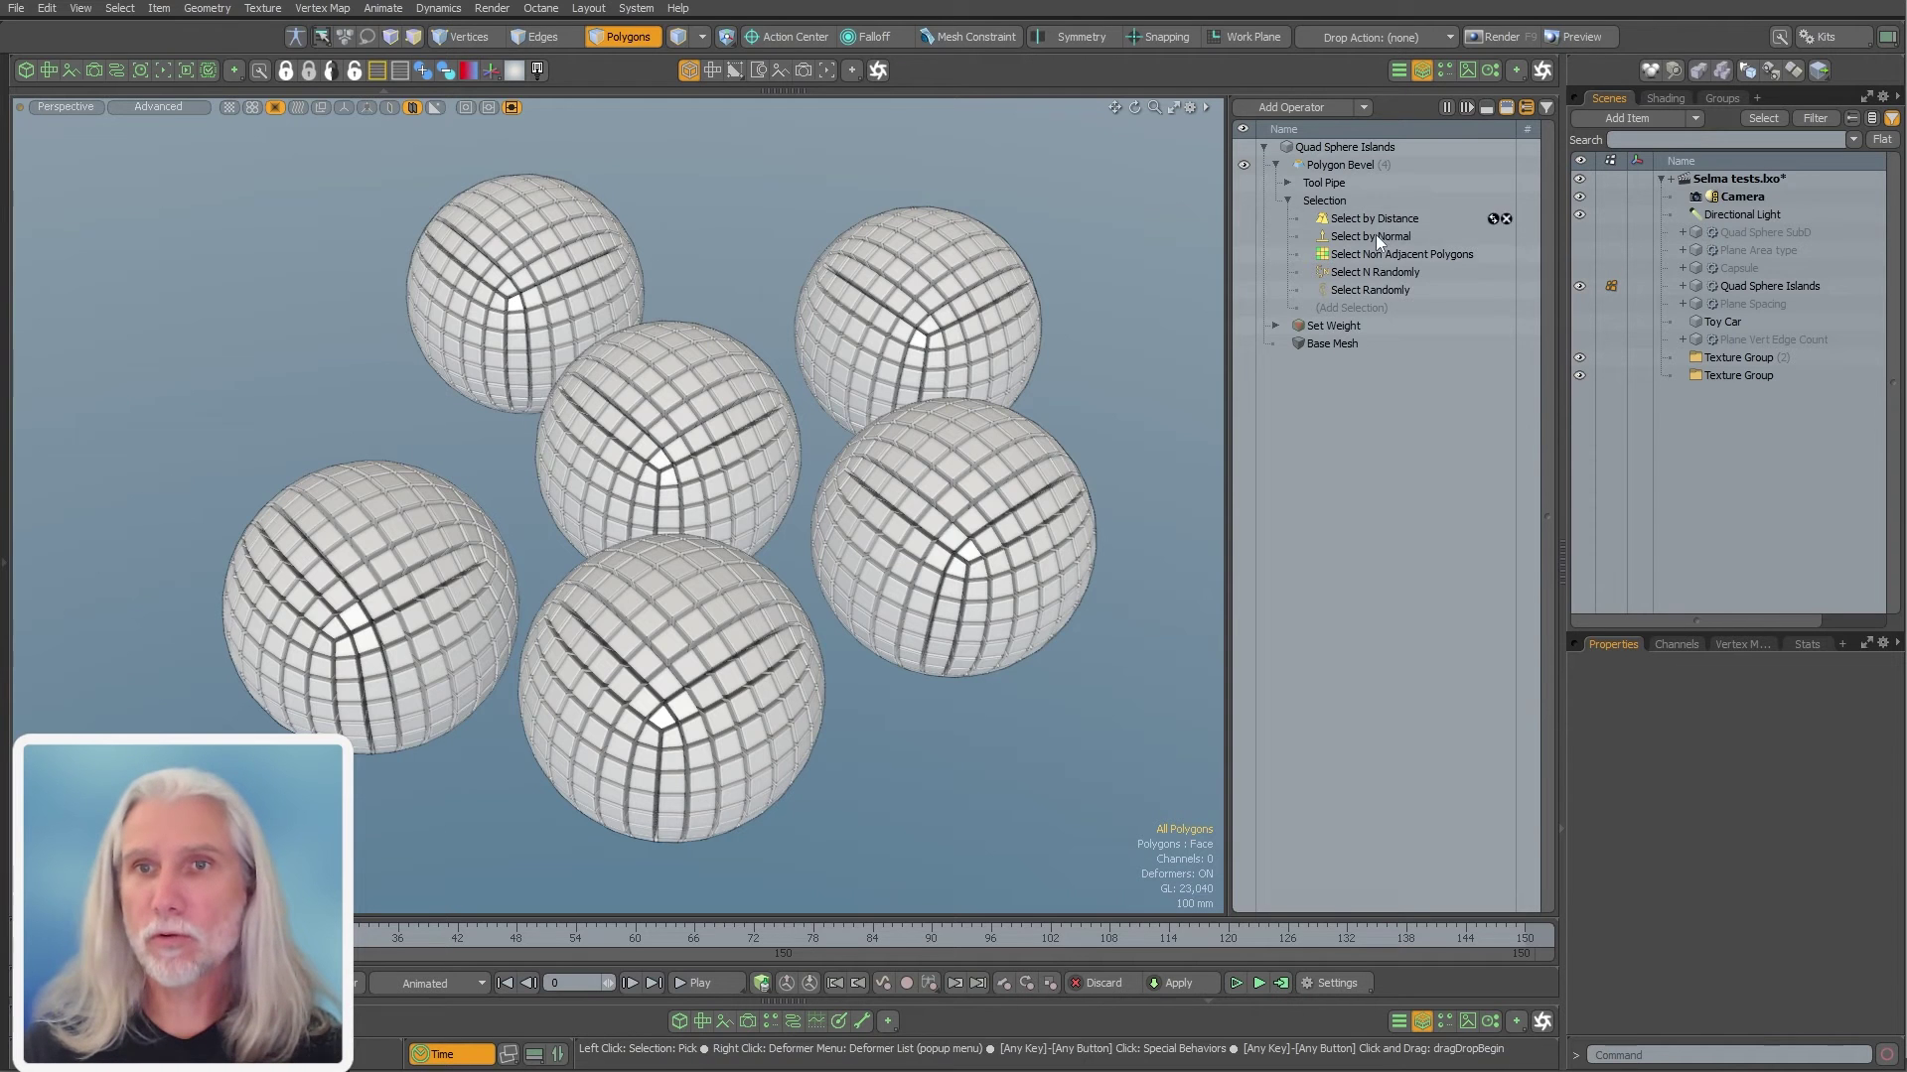
pyautogui.click(1376, 290)
pyautogui.click(1244, 290)
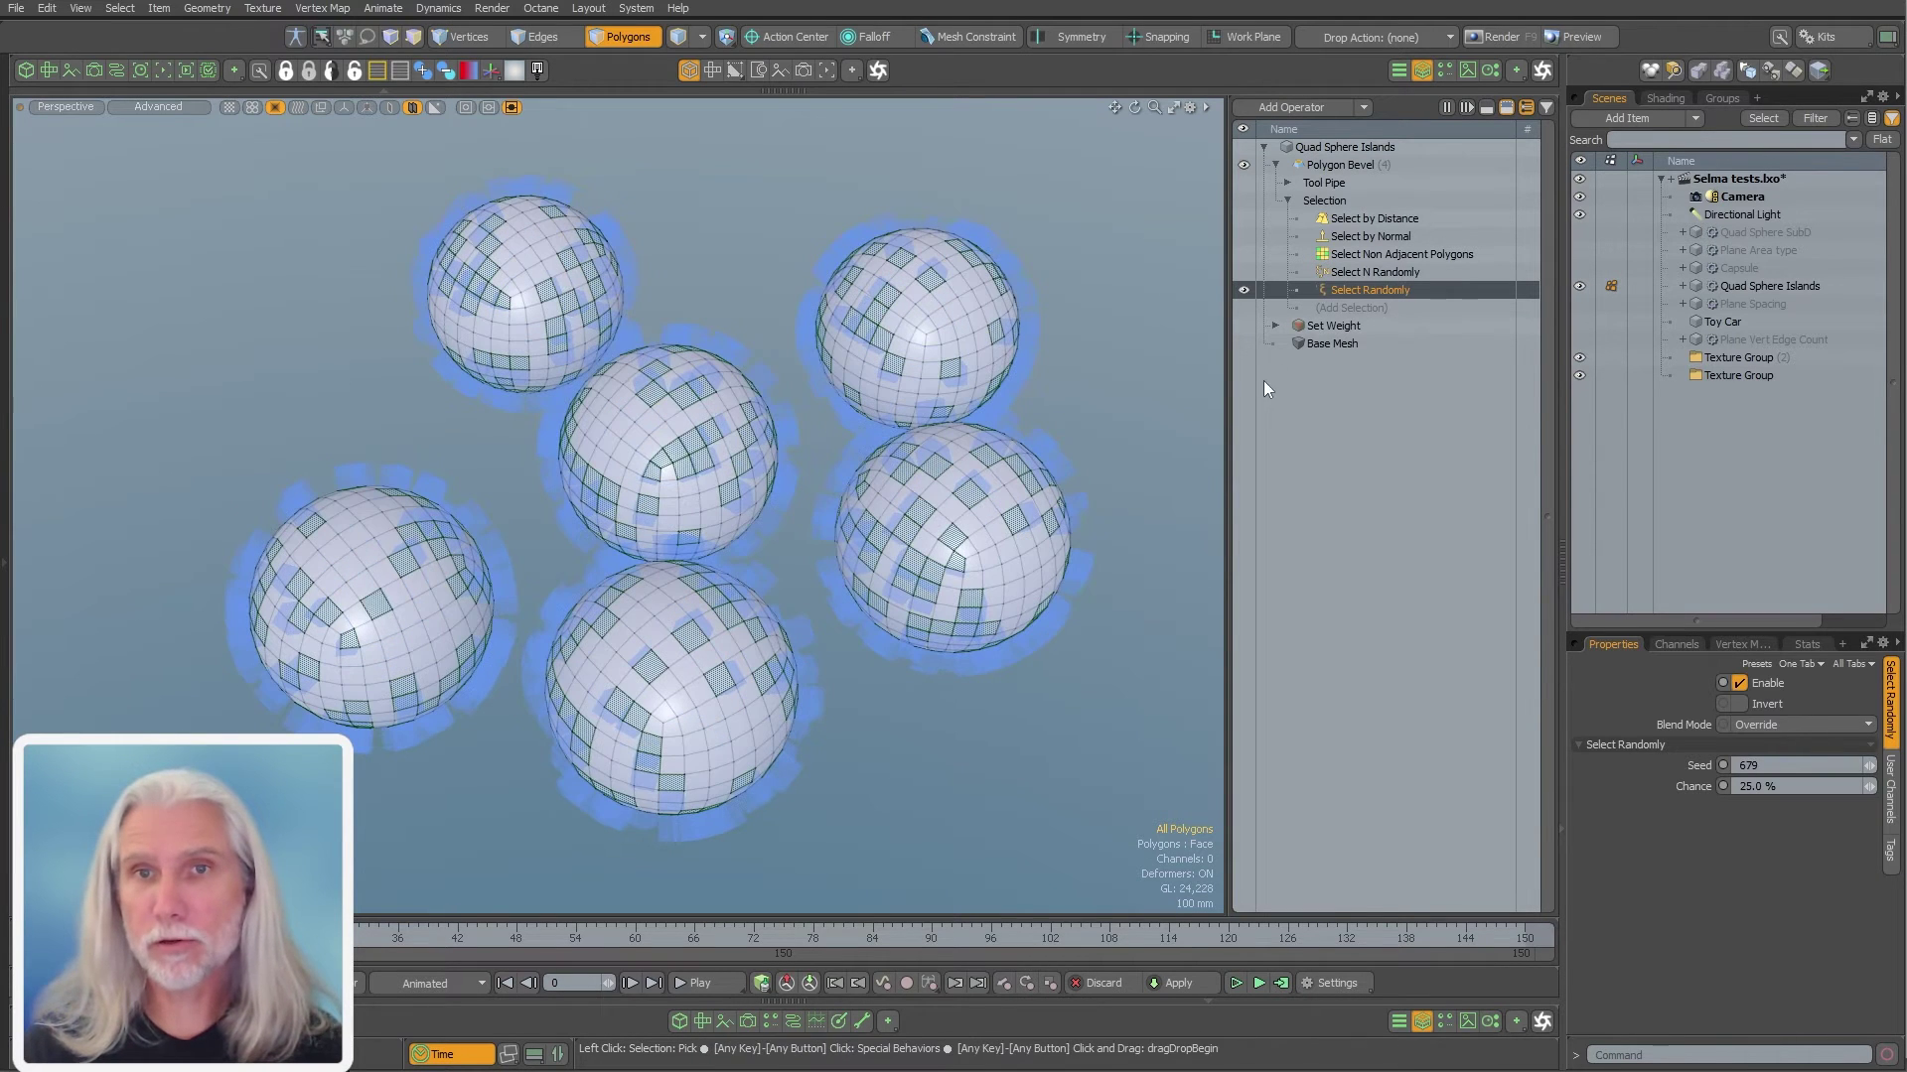
pyautogui.moveTo(1157, 497)
pyautogui.keyDown('alt'); pyautogui.mouseDown()
pyautogui.moveTo(1103, 487)
pyautogui.moveTo(1191, 497)
pyautogui.mouseUp(); pyautogui.keyUp('alt')
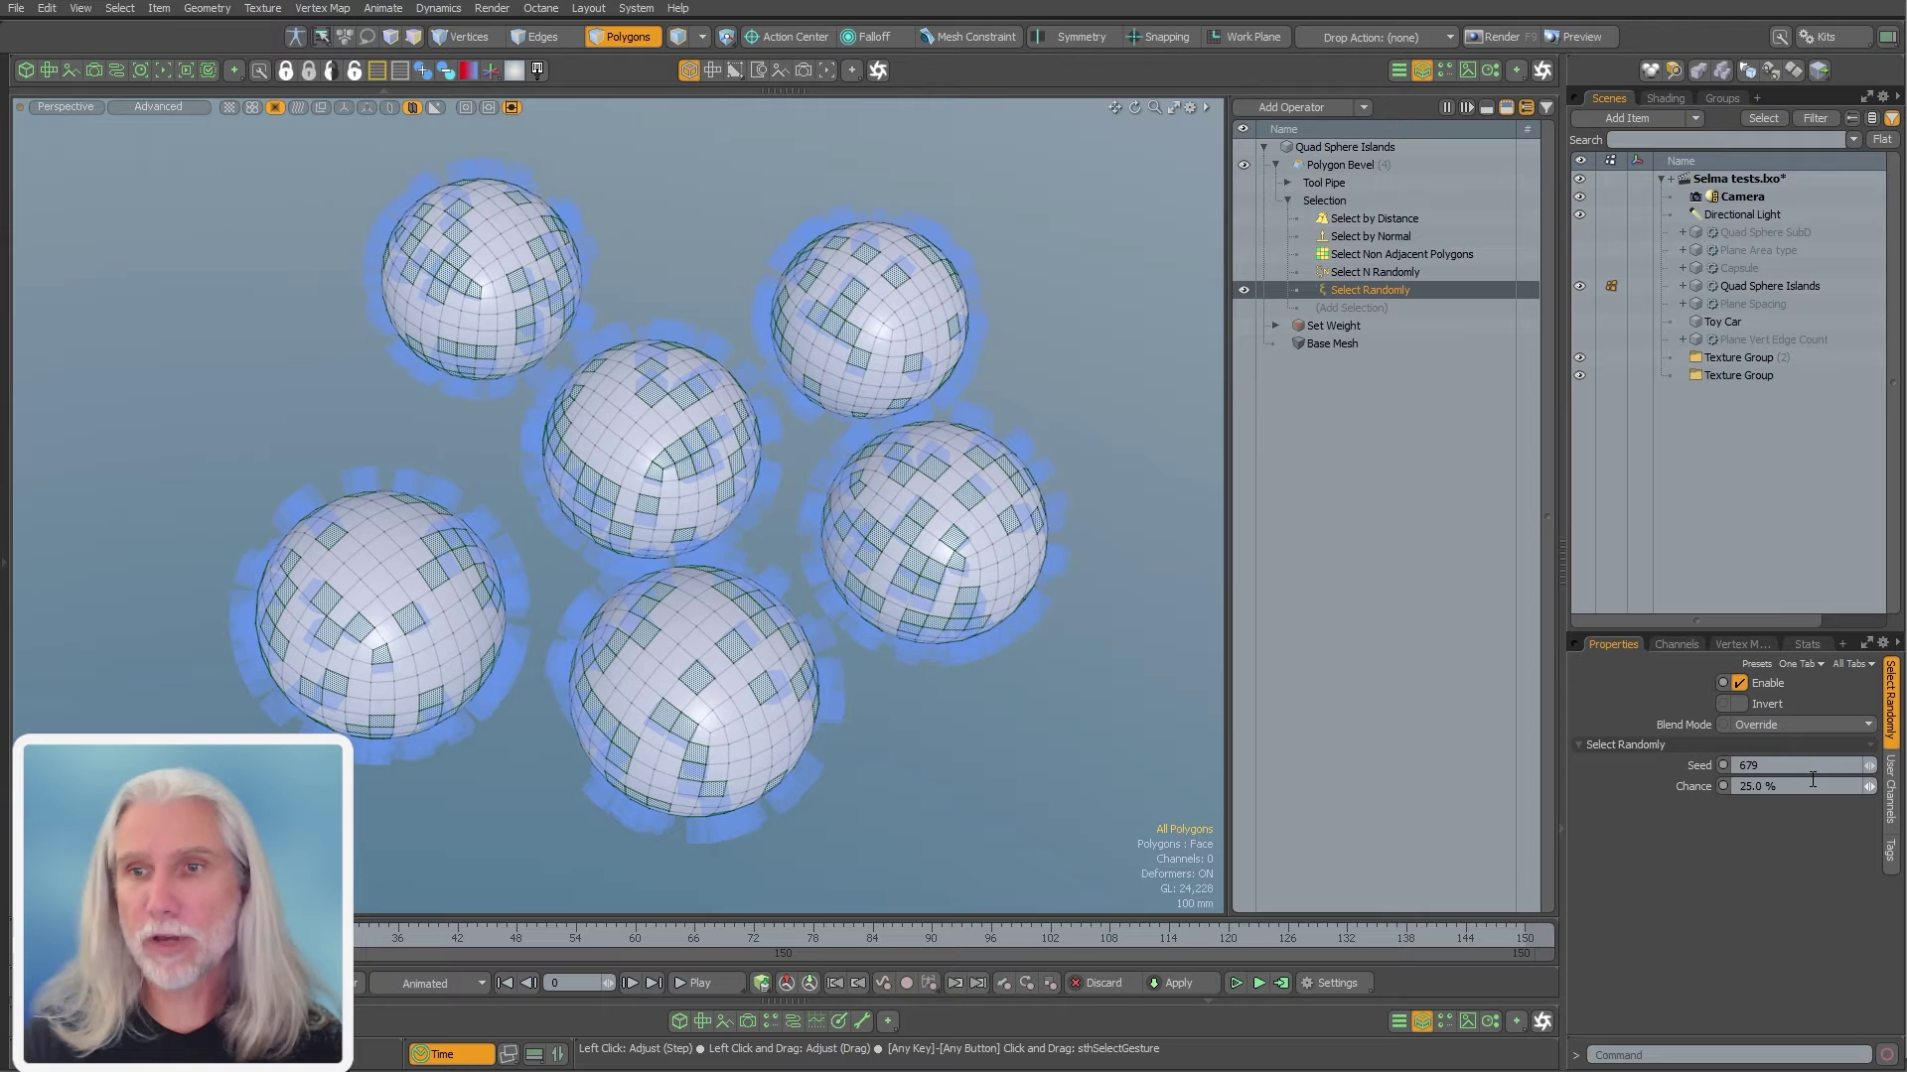
# Try seeds 233 and 15 for the Select Randomly operator to vary the random polygon pattern
pyautogui.moveTo(1789, 768); pyautogui.dragTo(1680, 776)
pyautogui.write('233')
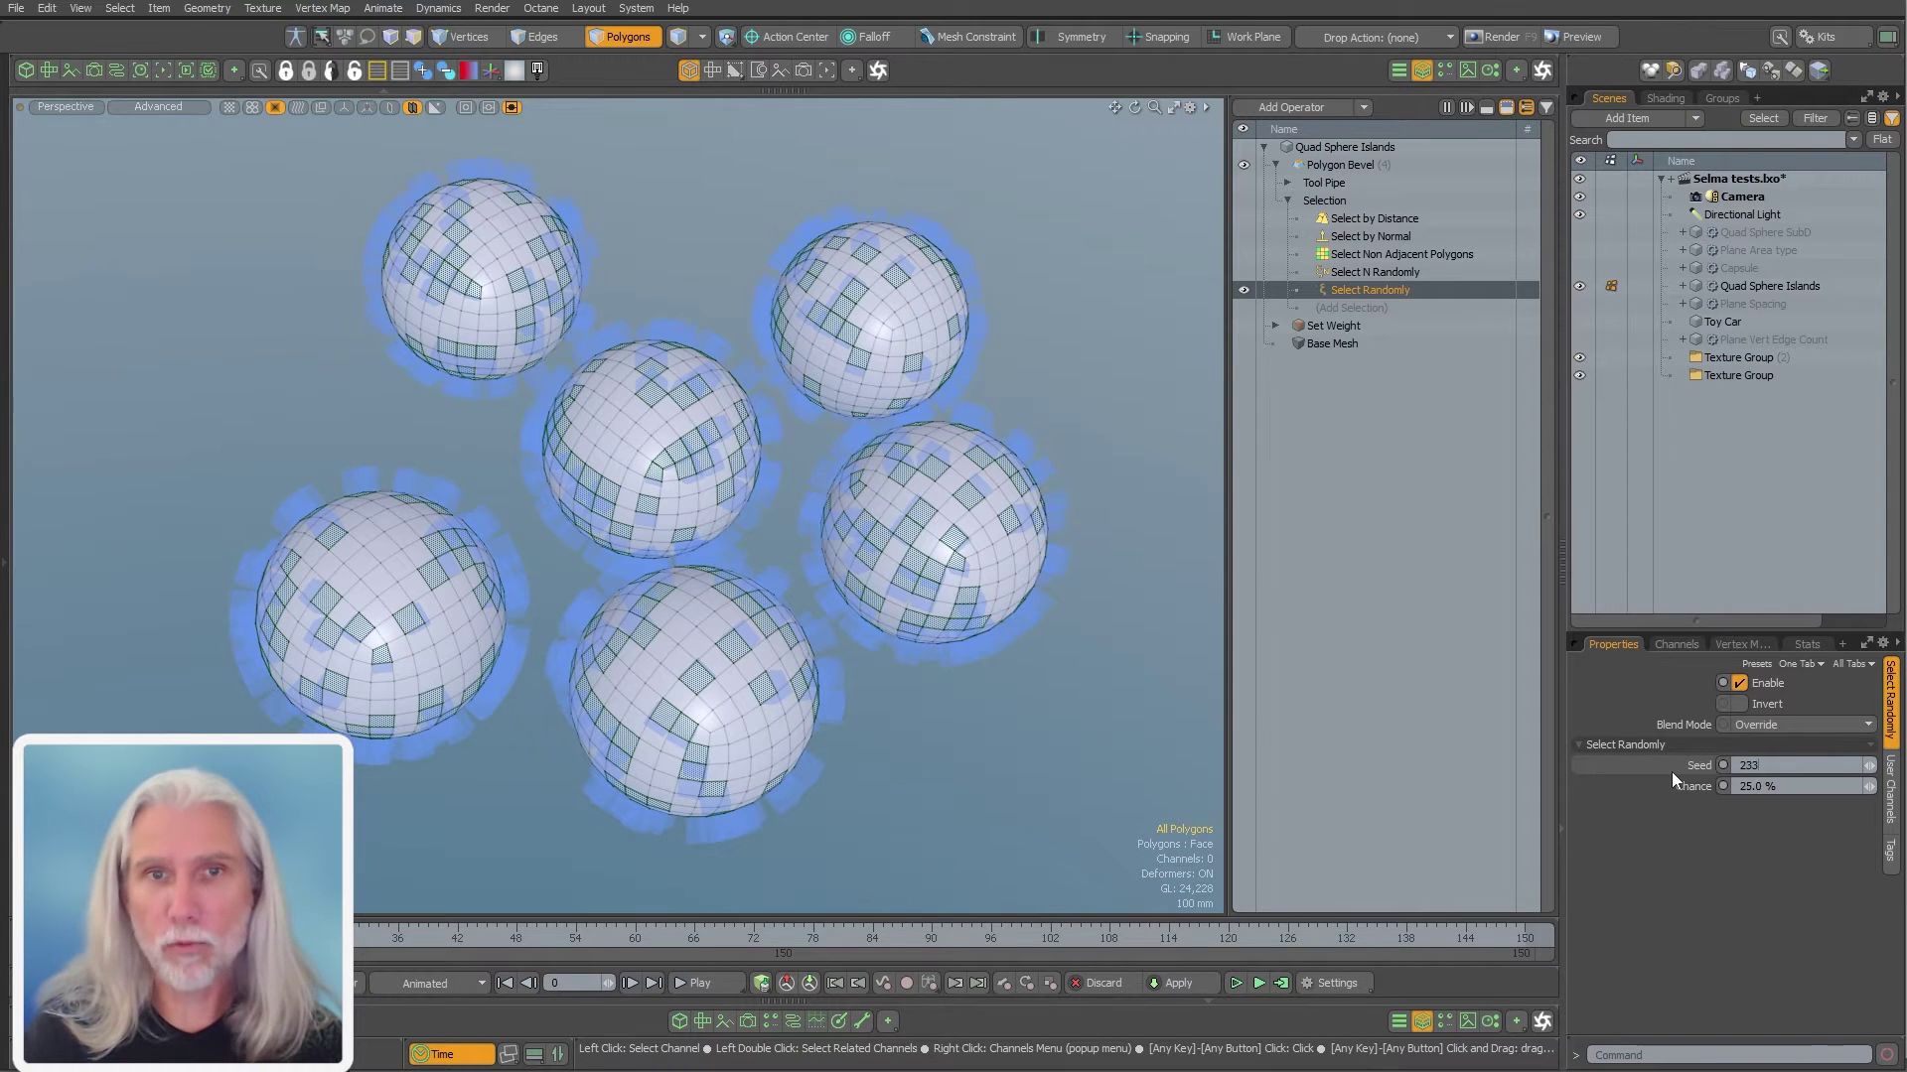
pyautogui.press('Return')
pyautogui.press('KP_3')
pyautogui.press('KP_0')
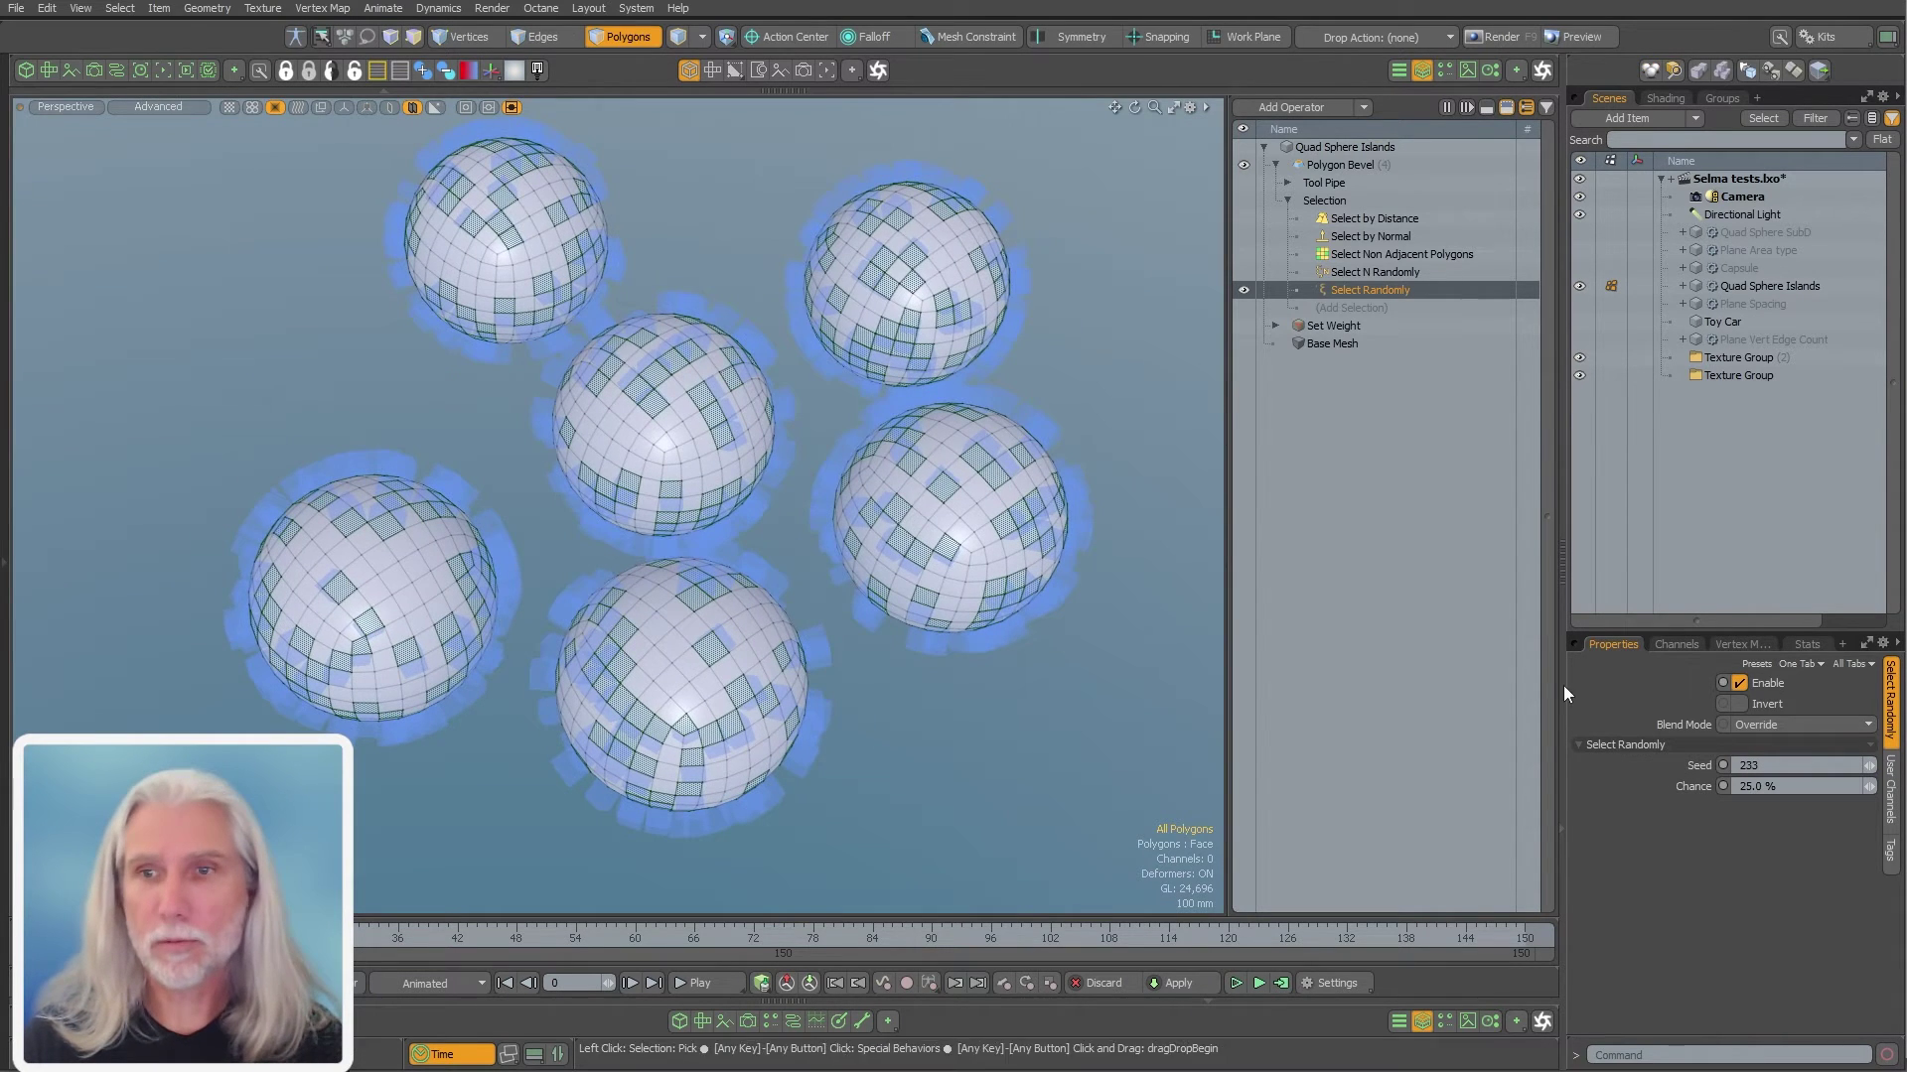
pyautogui.click(1760, 766)
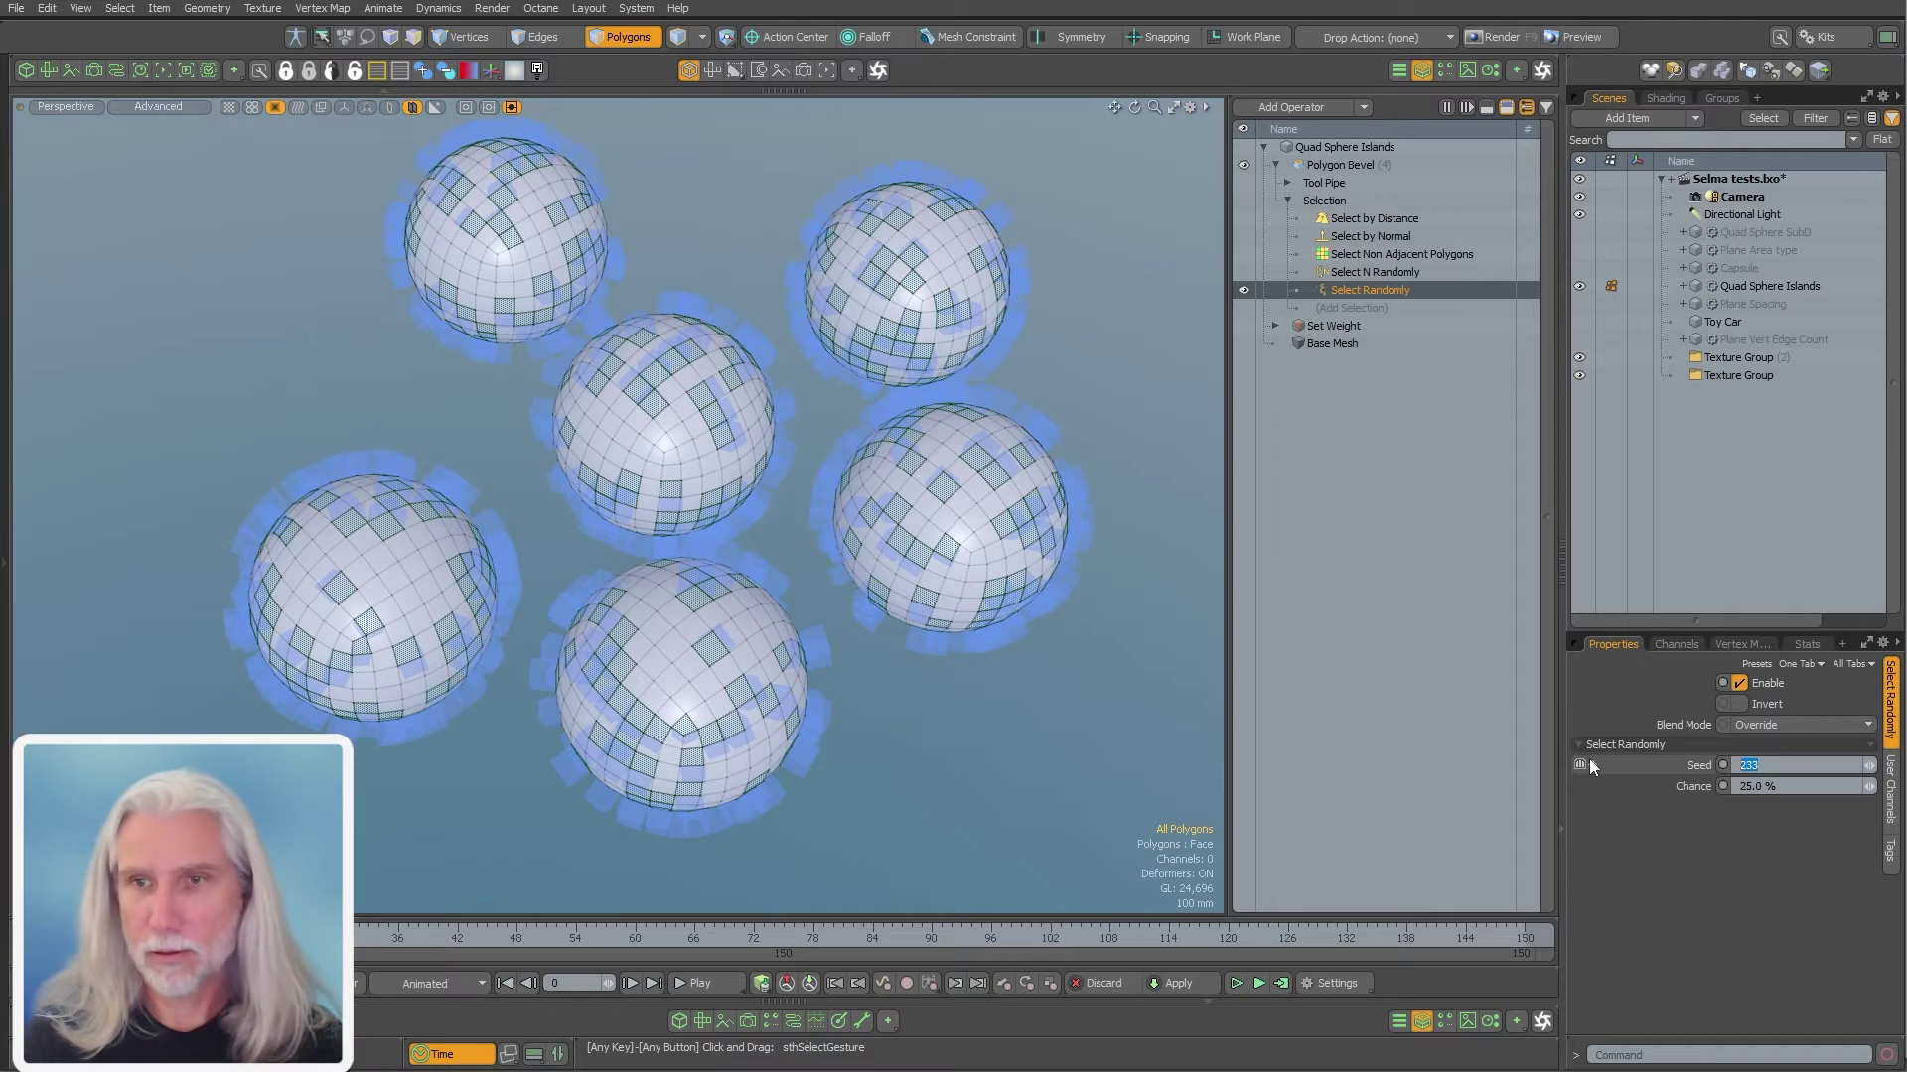
pyautogui.write('15')
pyautogui.press('Return')
pyautogui.keyDown('alt'); pyautogui.moveTo(715, 466); pyautogui.dragTo(763, 476); pyautogui.keyUp('alt')
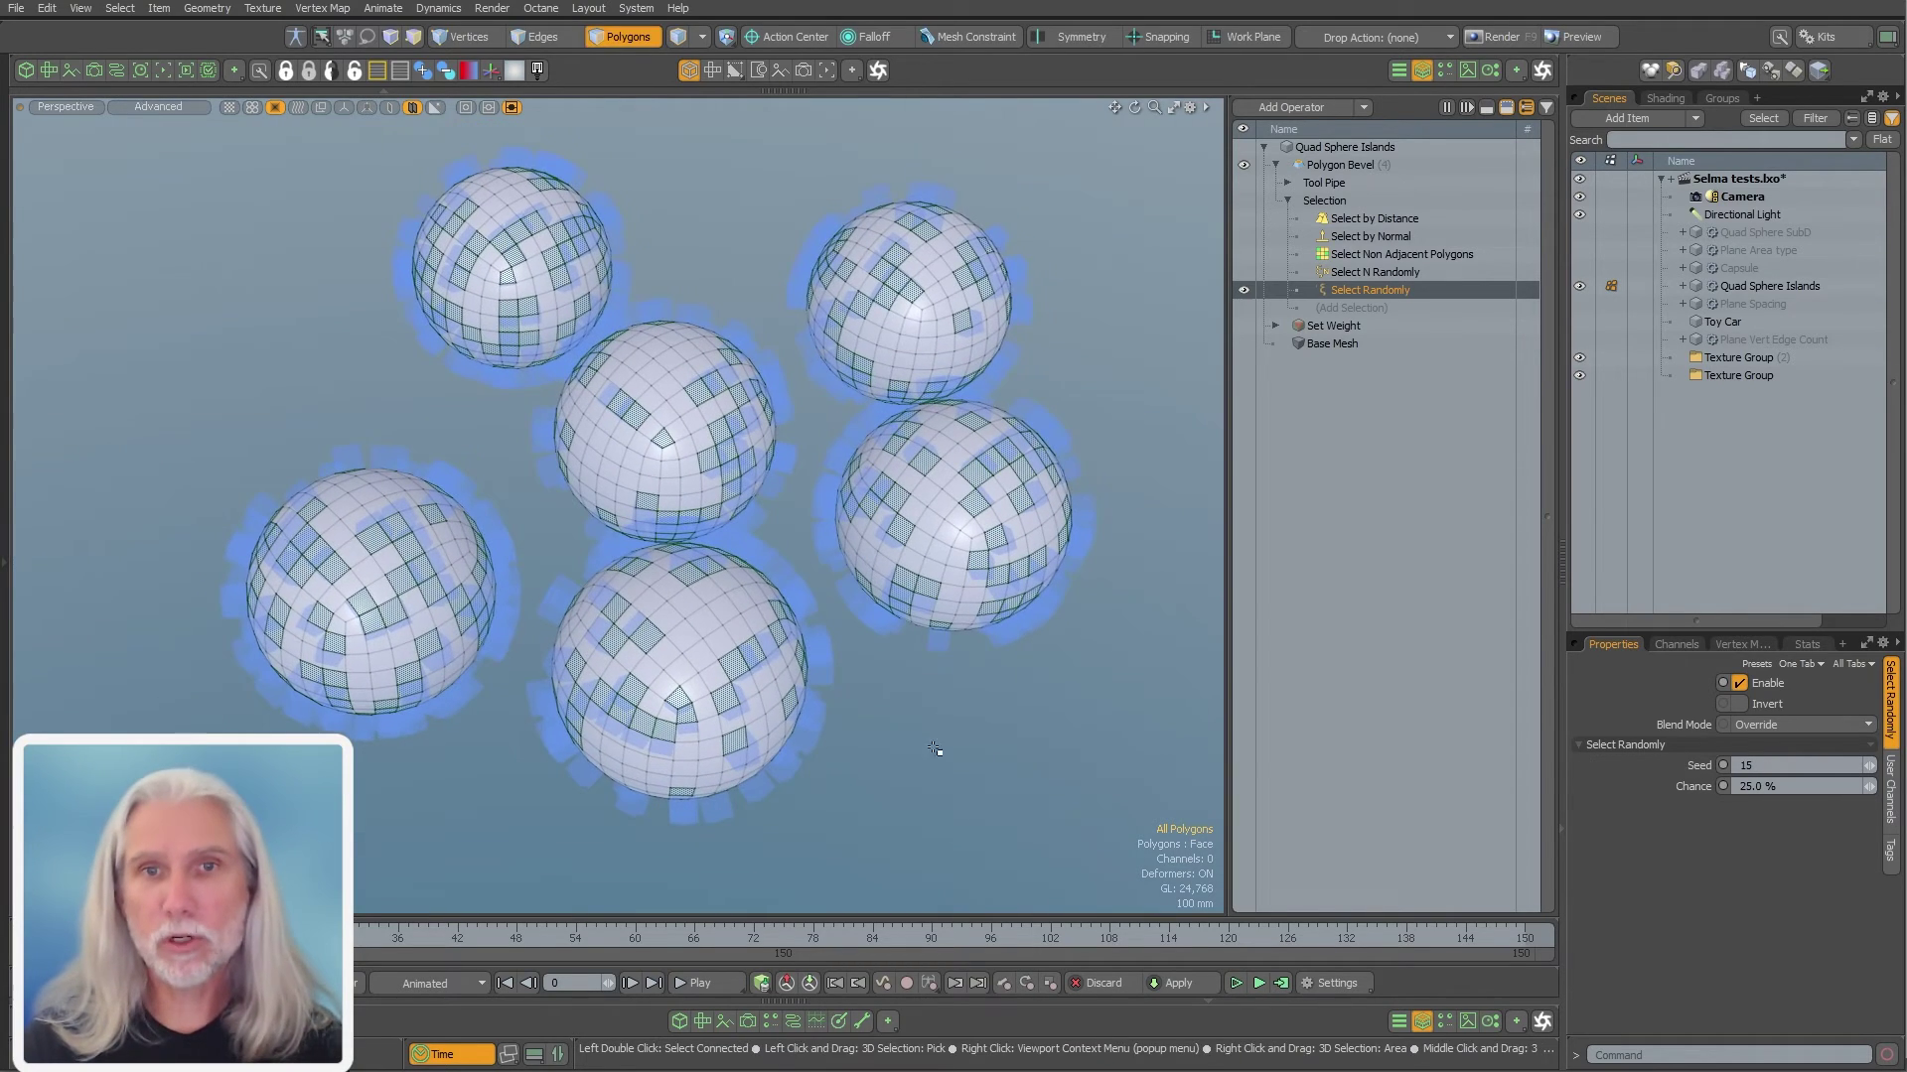
pyautogui.keyDown('alt'); pyautogui.moveTo(920, 729); pyautogui.dragTo(932, 725); pyautogui.keyUp('alt')
# Try chances of 50% and 75% for the Select Randomly operator
pyautogui.moveTo(1793, 764); pyautogui.dragTo(1657, 780)
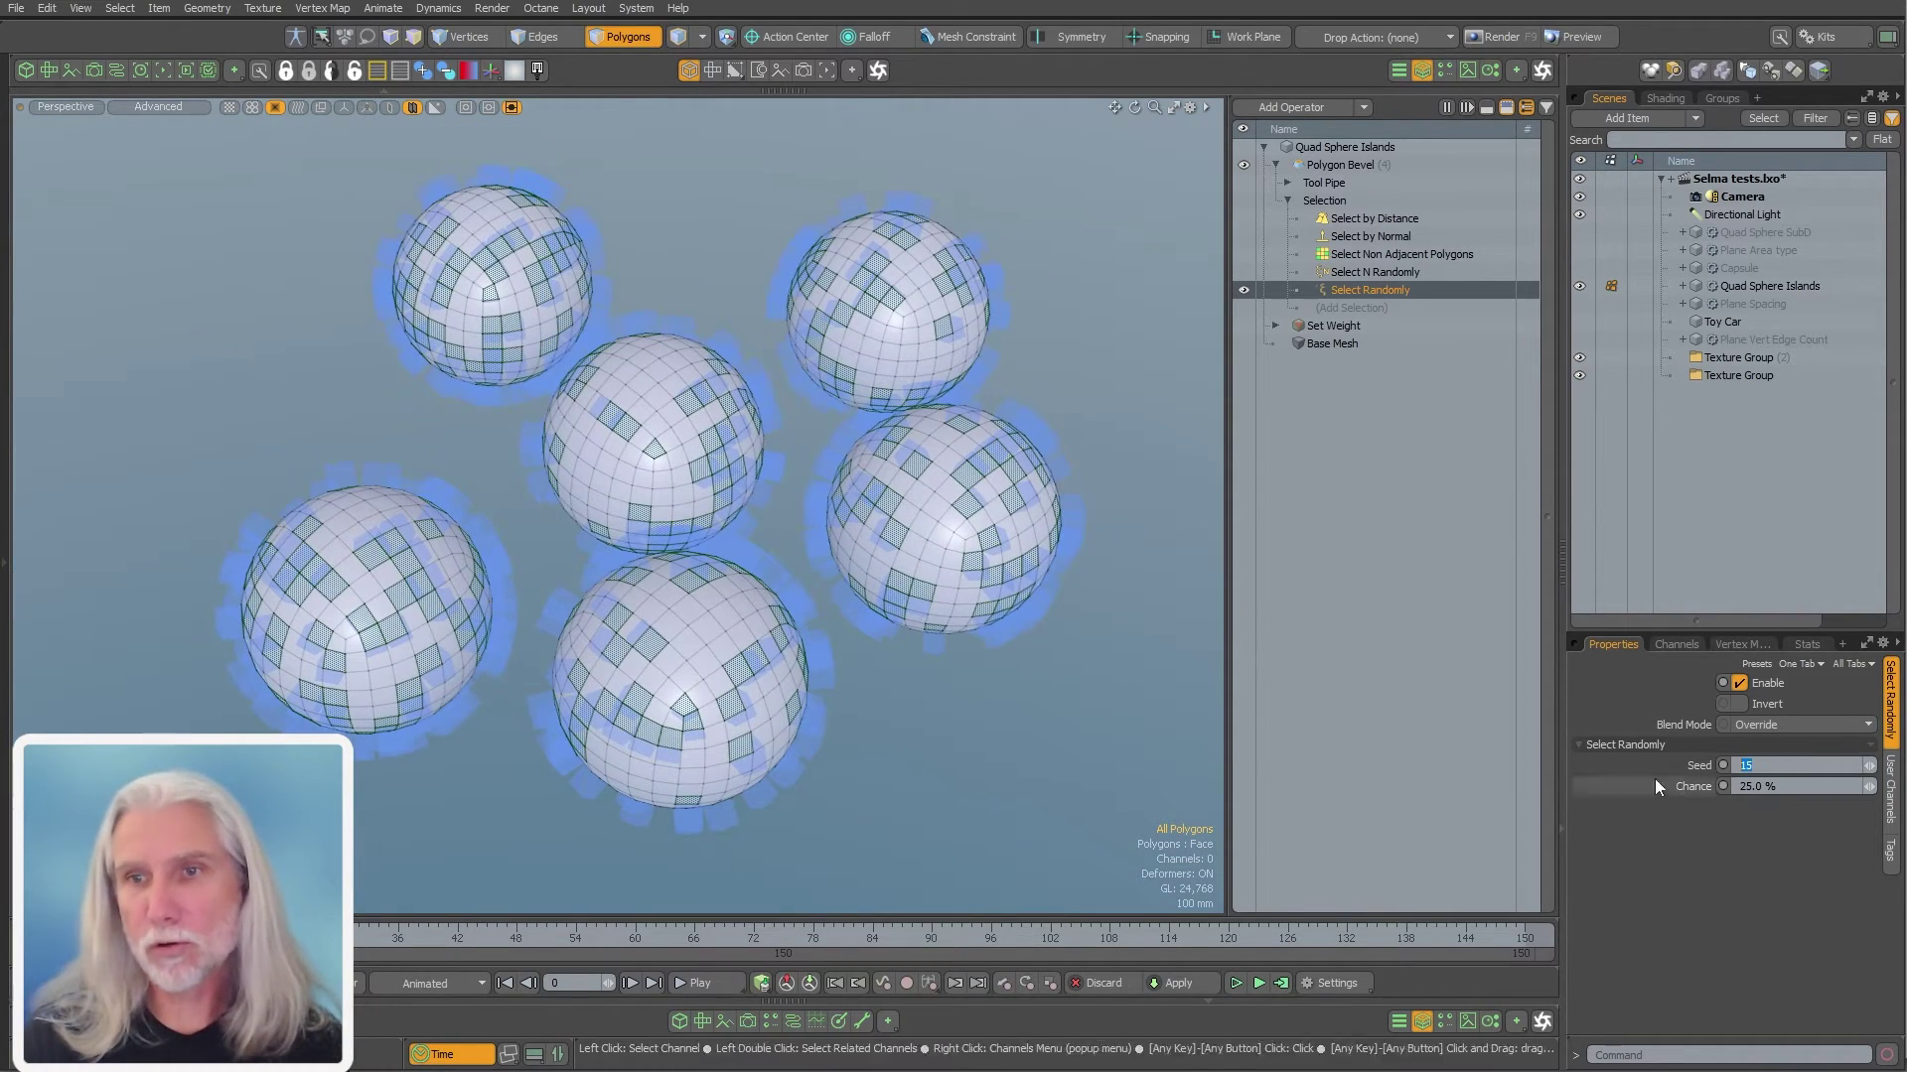
pyautogui.moveTo(1791, 792); pyautogui.dragTo(1653, 799)
pyautogui.write('50')
pyautogui.press('Return')
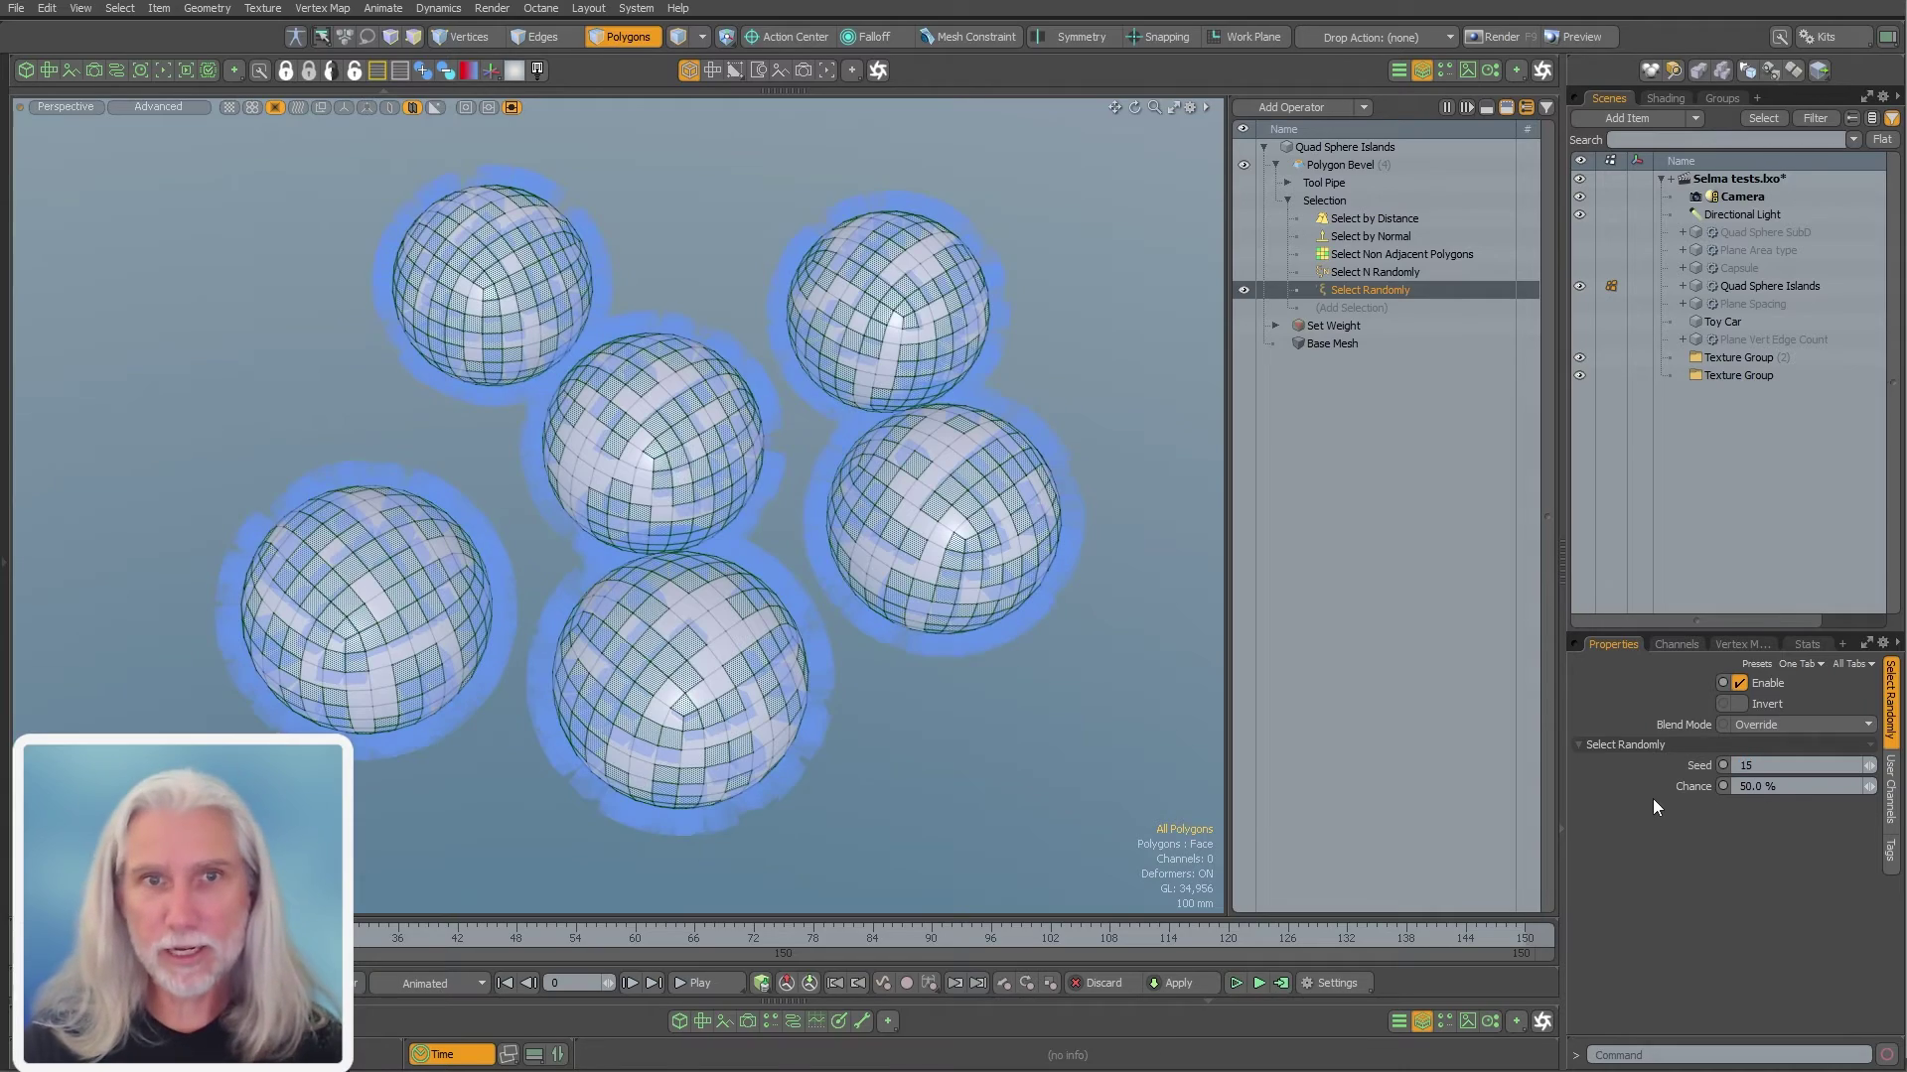
pyautogui.keyDown('alt'); pyautogui.moveTo(920, 729); pyautogui.dragTo(927, 730); pyautogui.keyUp('alt')
pyautogui.moveTo(1791, 787); pyautogui.dragTo(1618, 785)
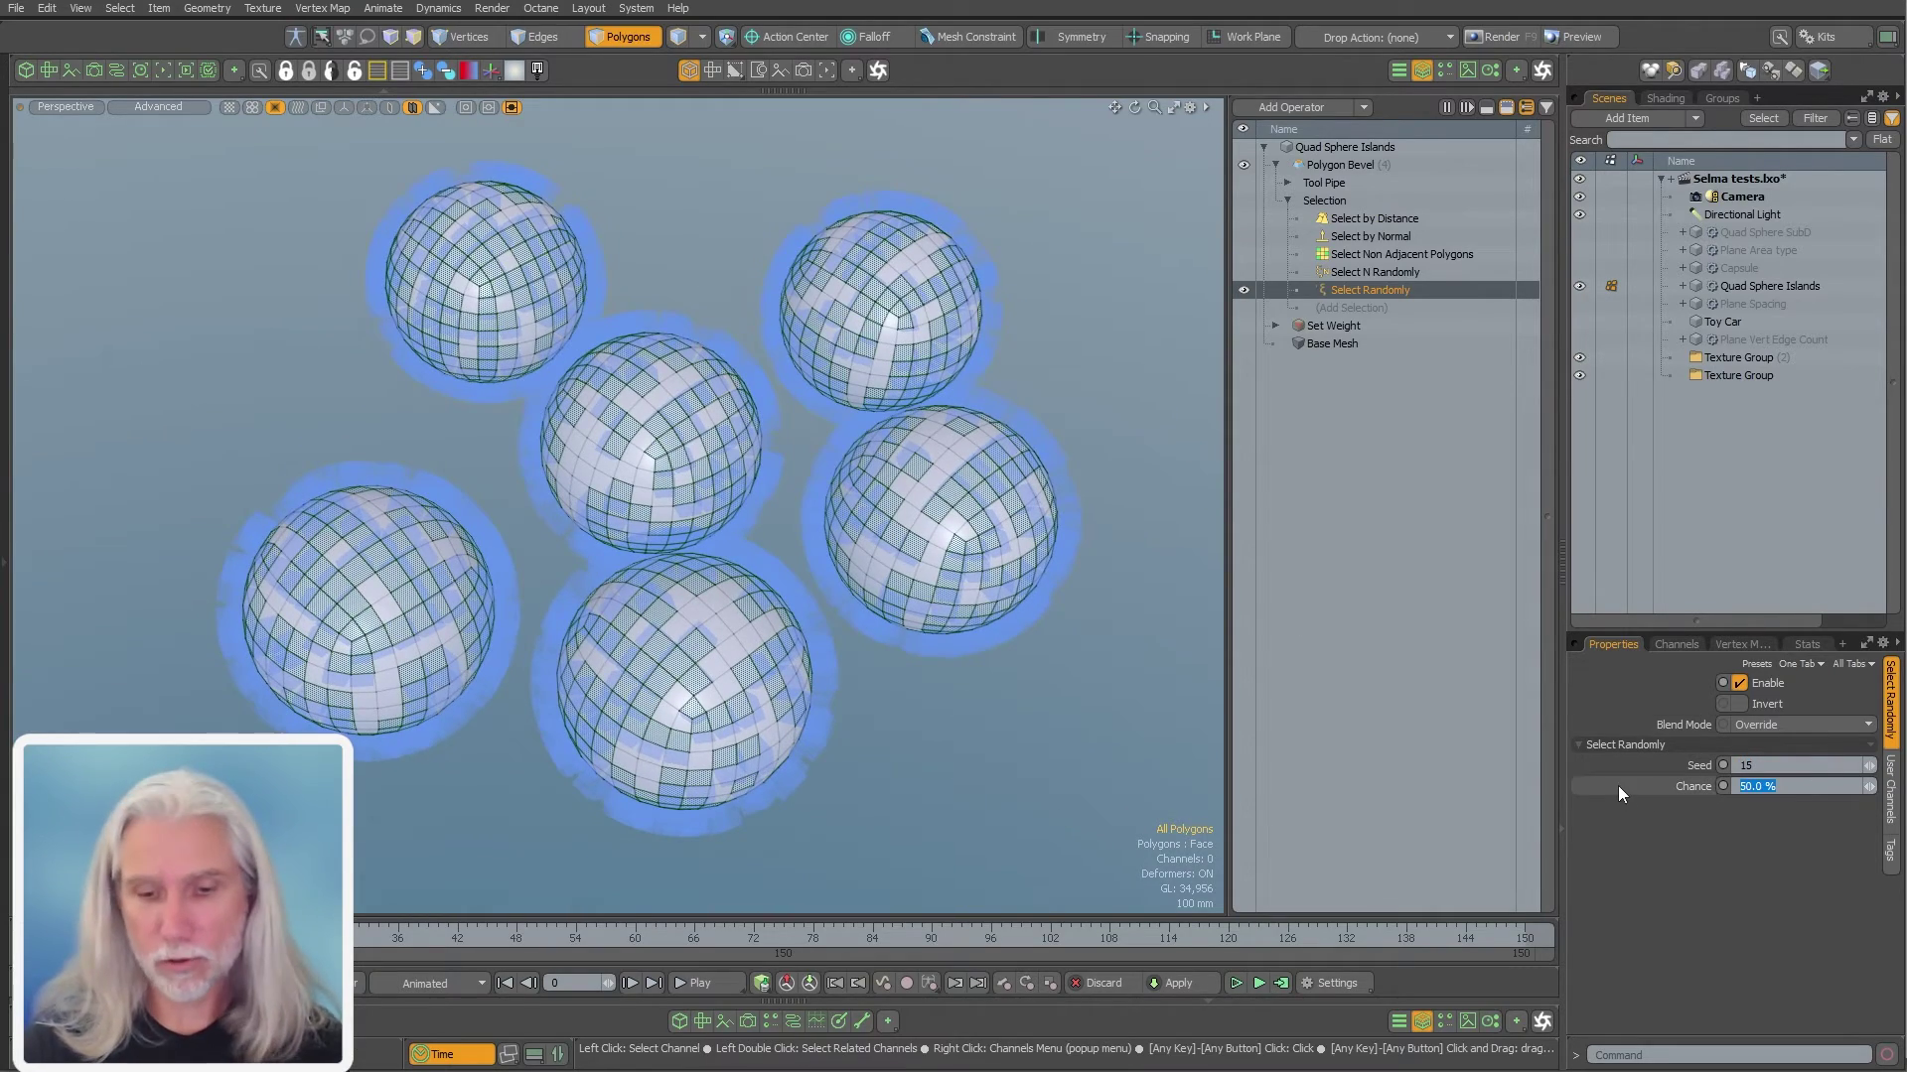
pyautogui.write('75')
pyautogui.press('Return')
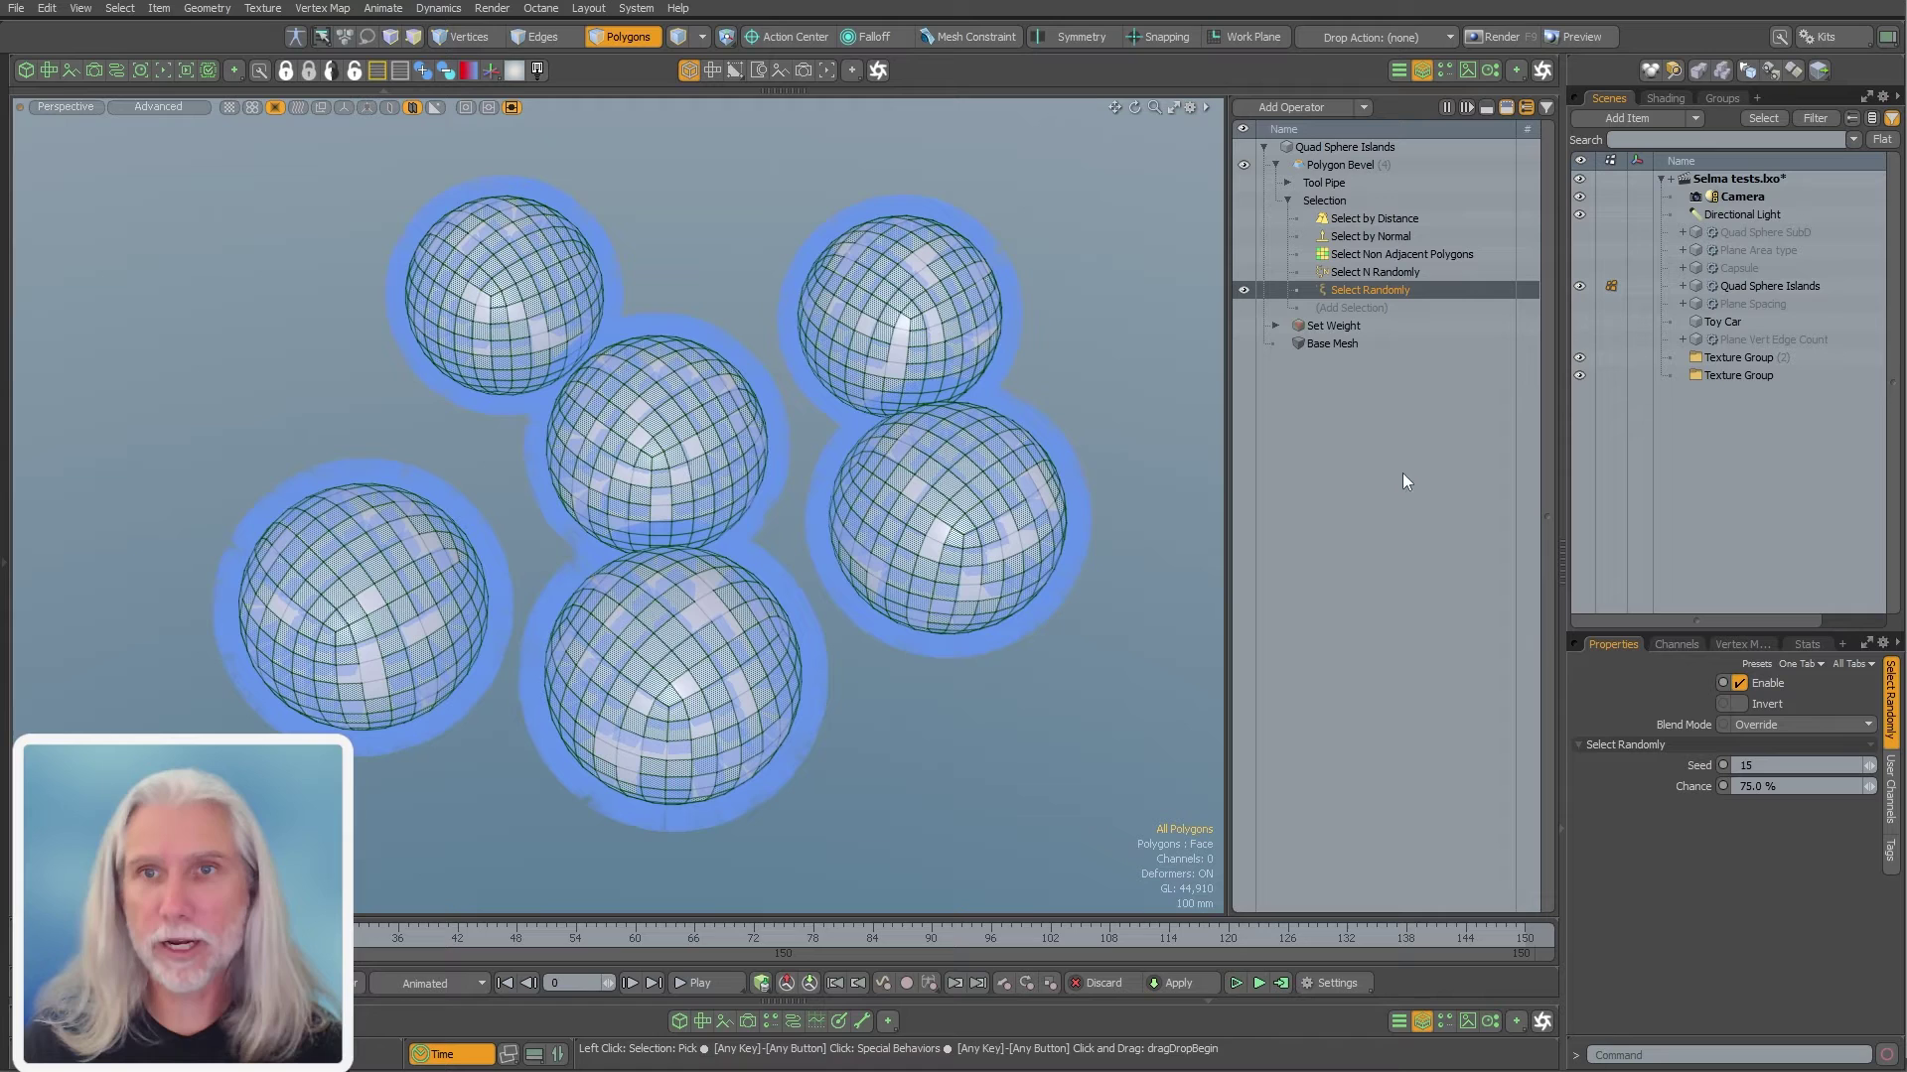
# Set the Select Randomly operator's seed to 33 and its chance to 15%
pyautogui.moveTo(1783, 766); pyautogui.dragTo(1676, 777)
pyautogui.write('33')
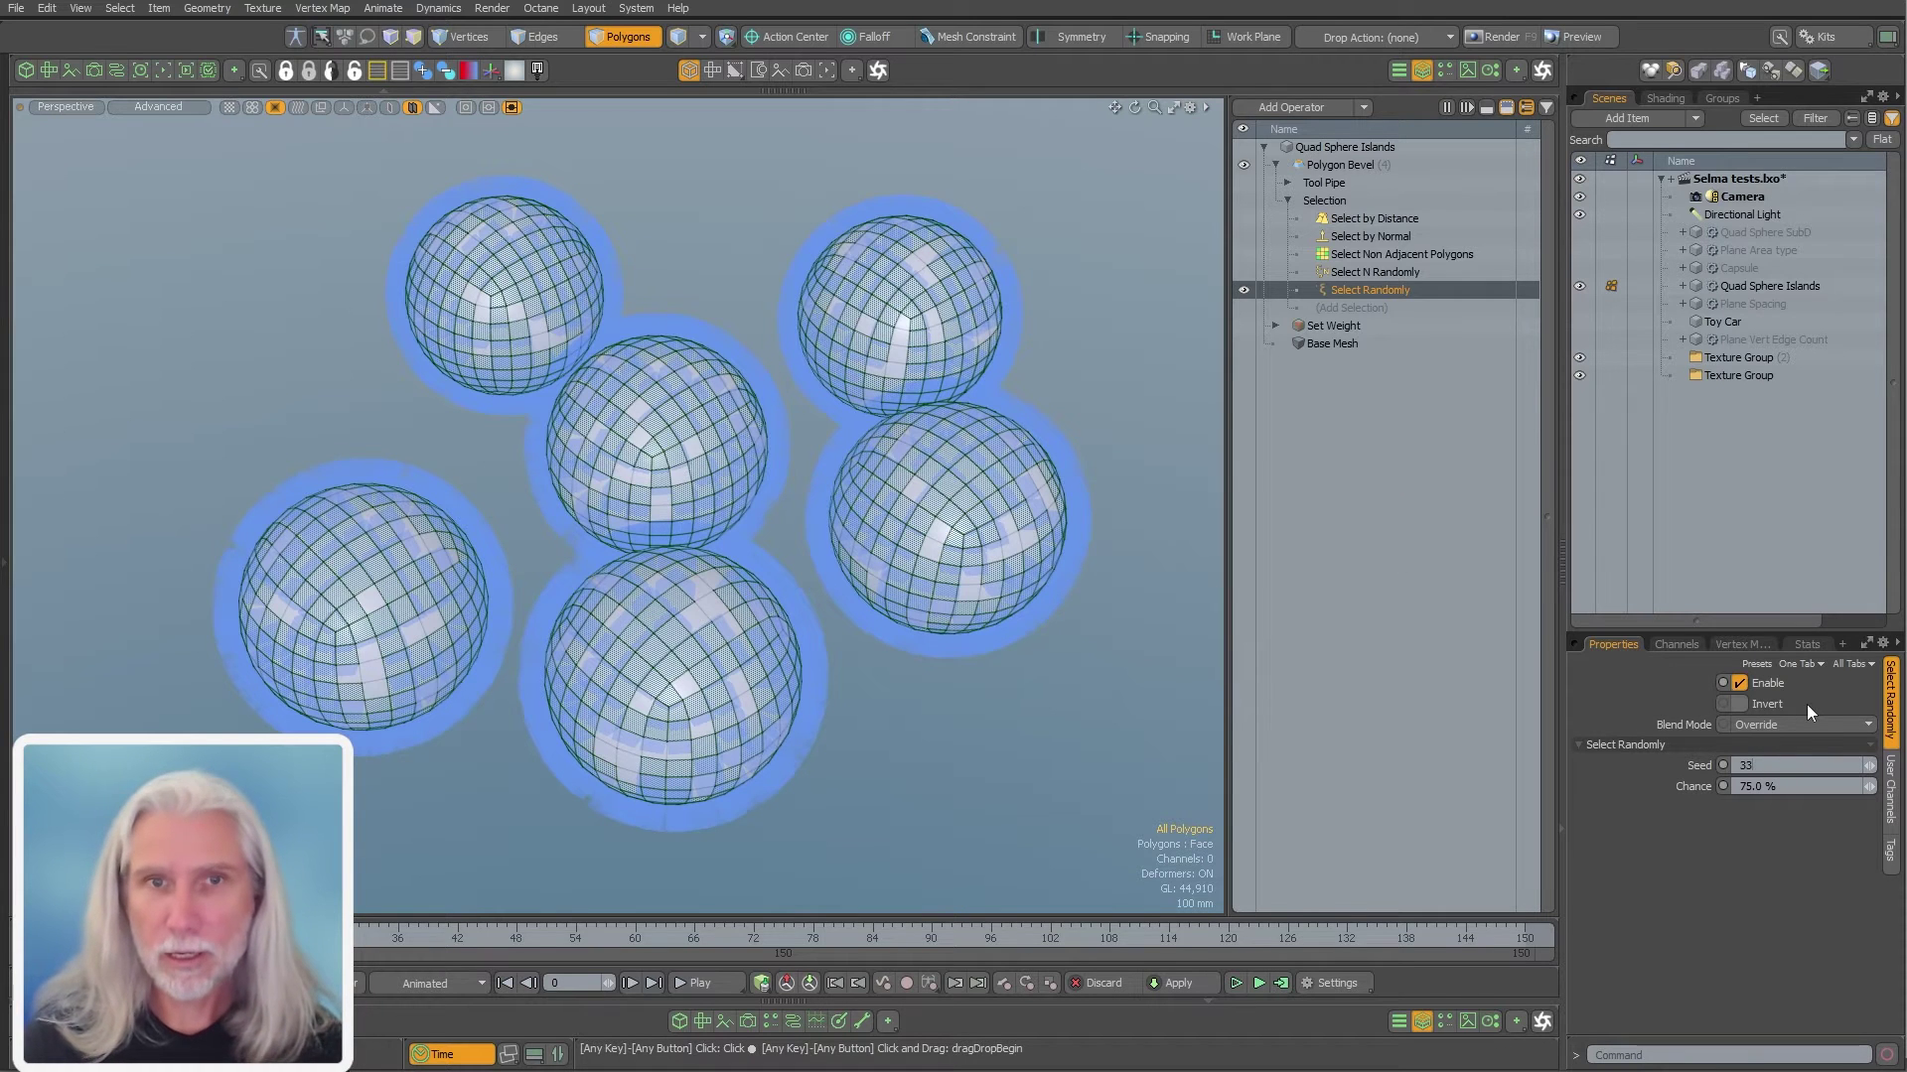
pyautogui.press('Tab')
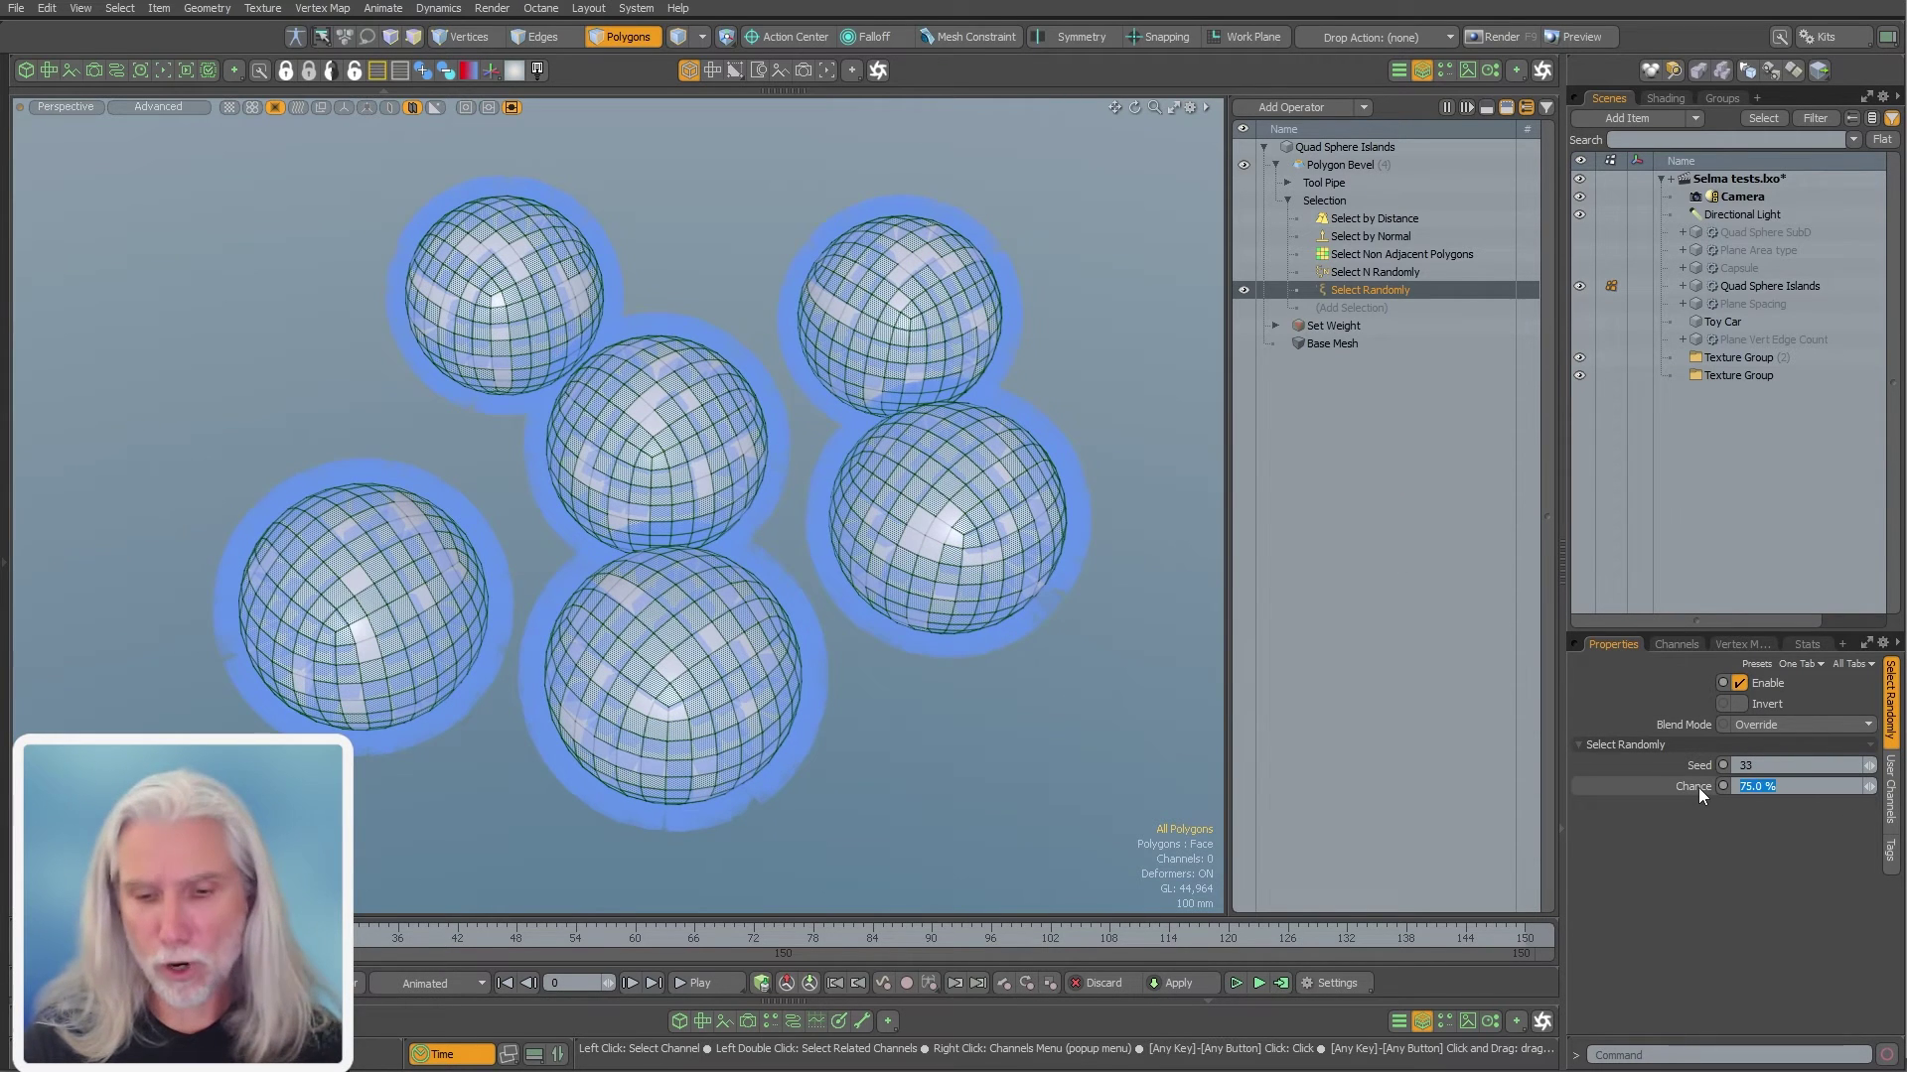
pyautogui.write('15')
pyautogui.press('Return')
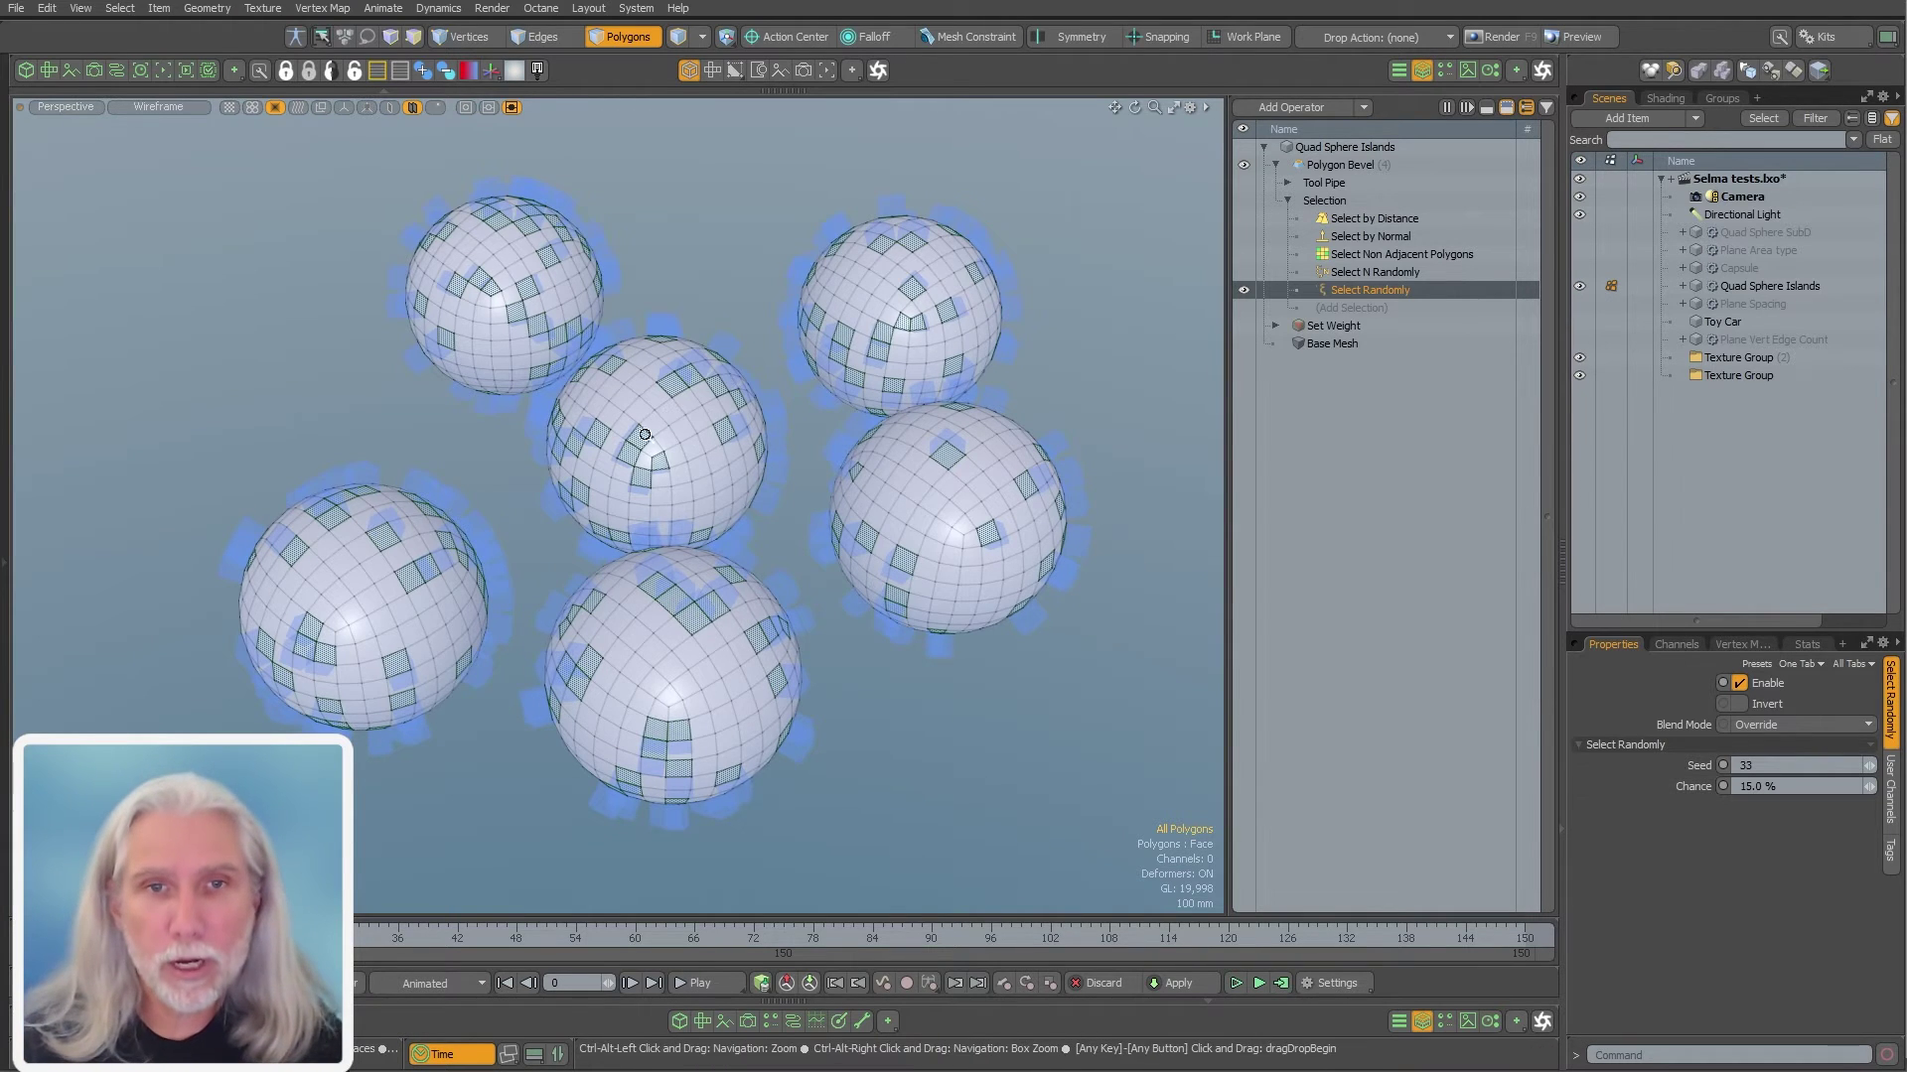
# Switch the Polygon Bevel's selection from Select Randomly to Select N Randomly and set its seed to 33
pyautogui.scroll(4, 613, 491)
pyautogui.scroll(-4, 613, 491)
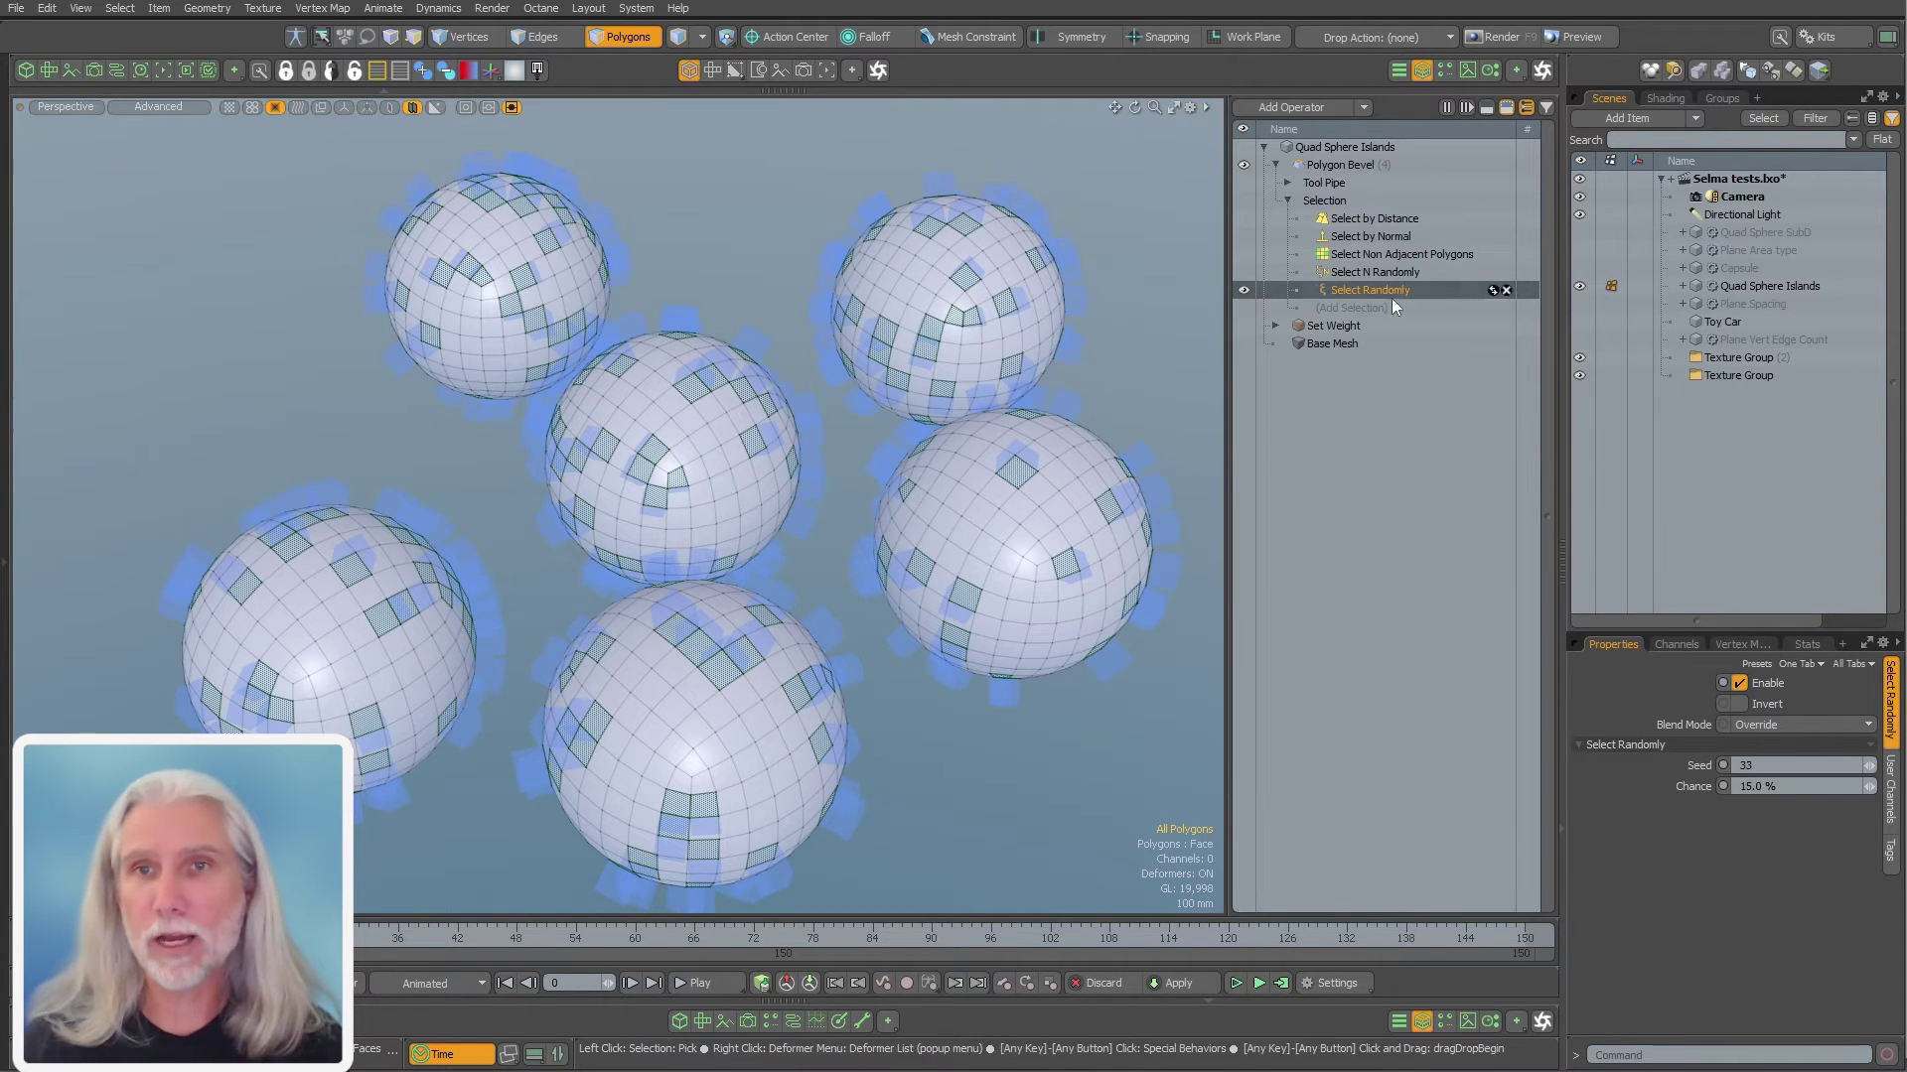
pyautogui.click(1376, 274)
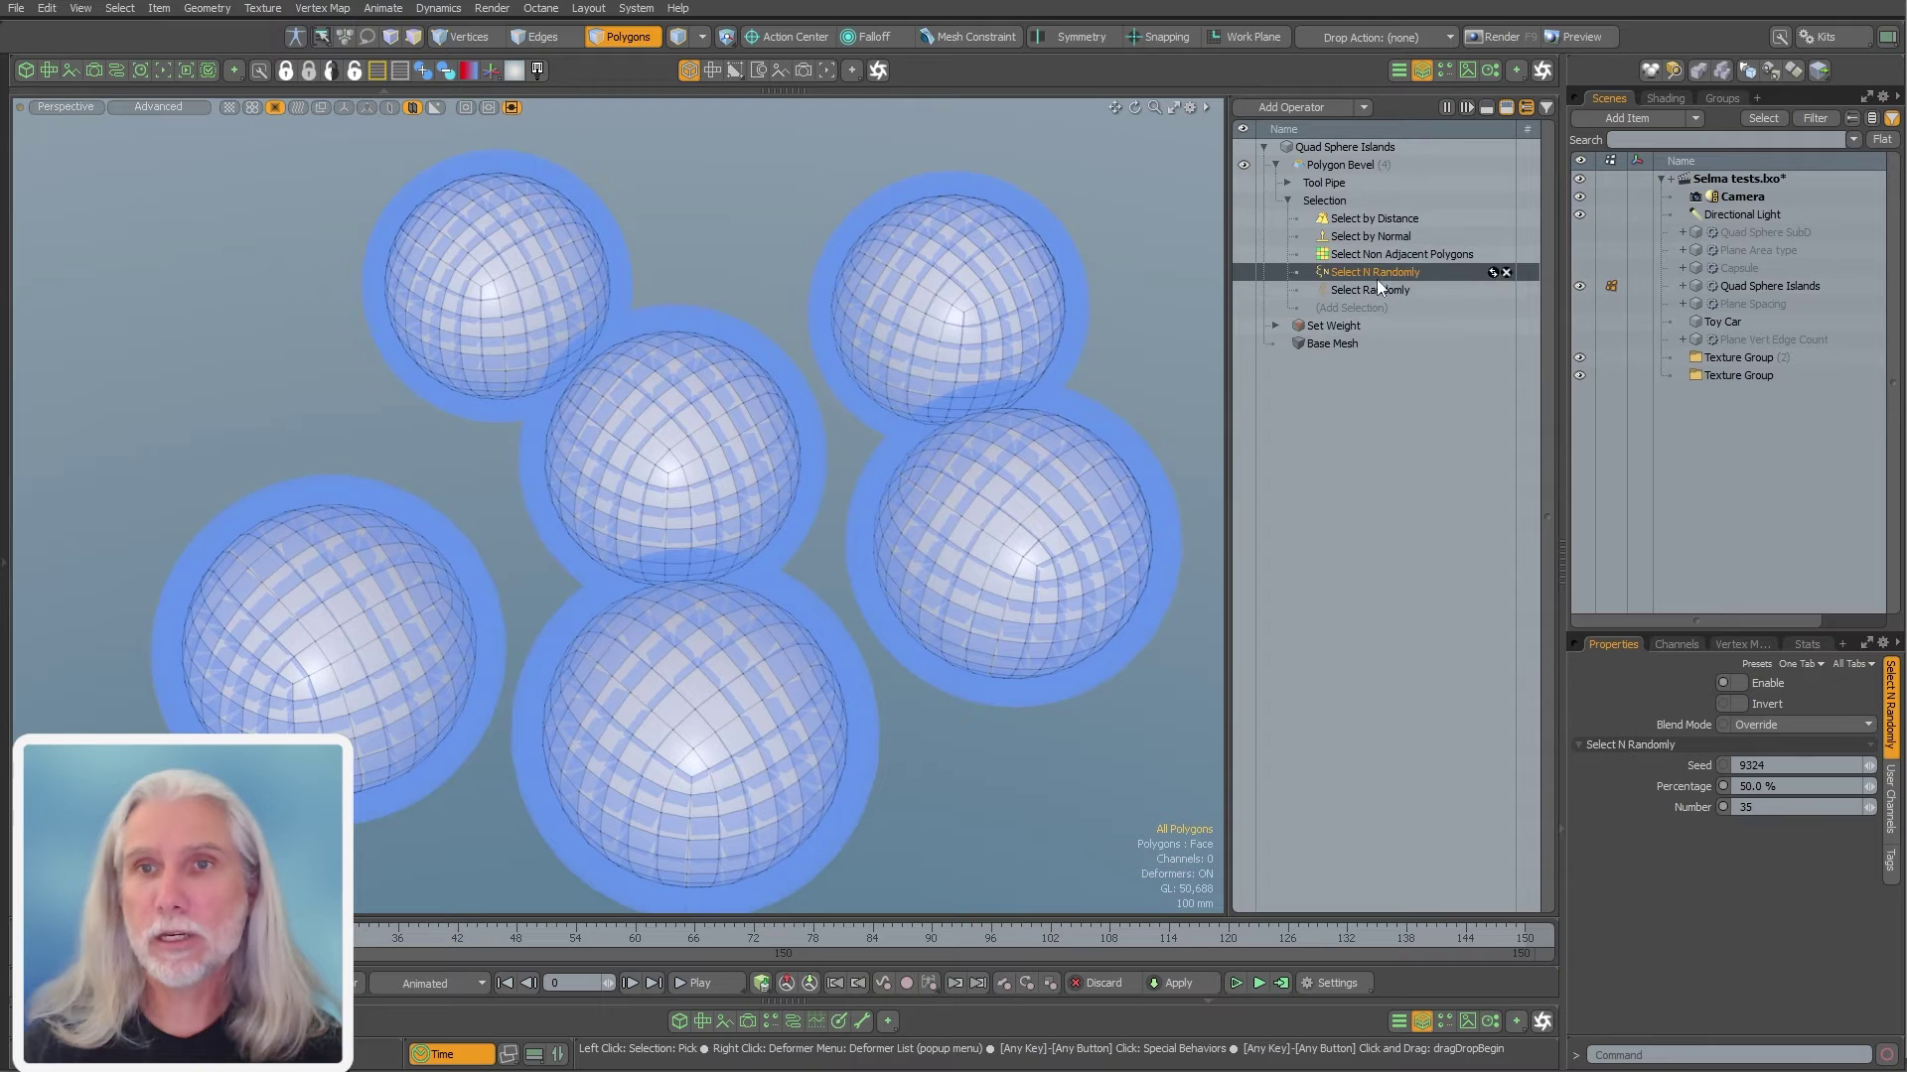
pyautogui.click(1244, 272)
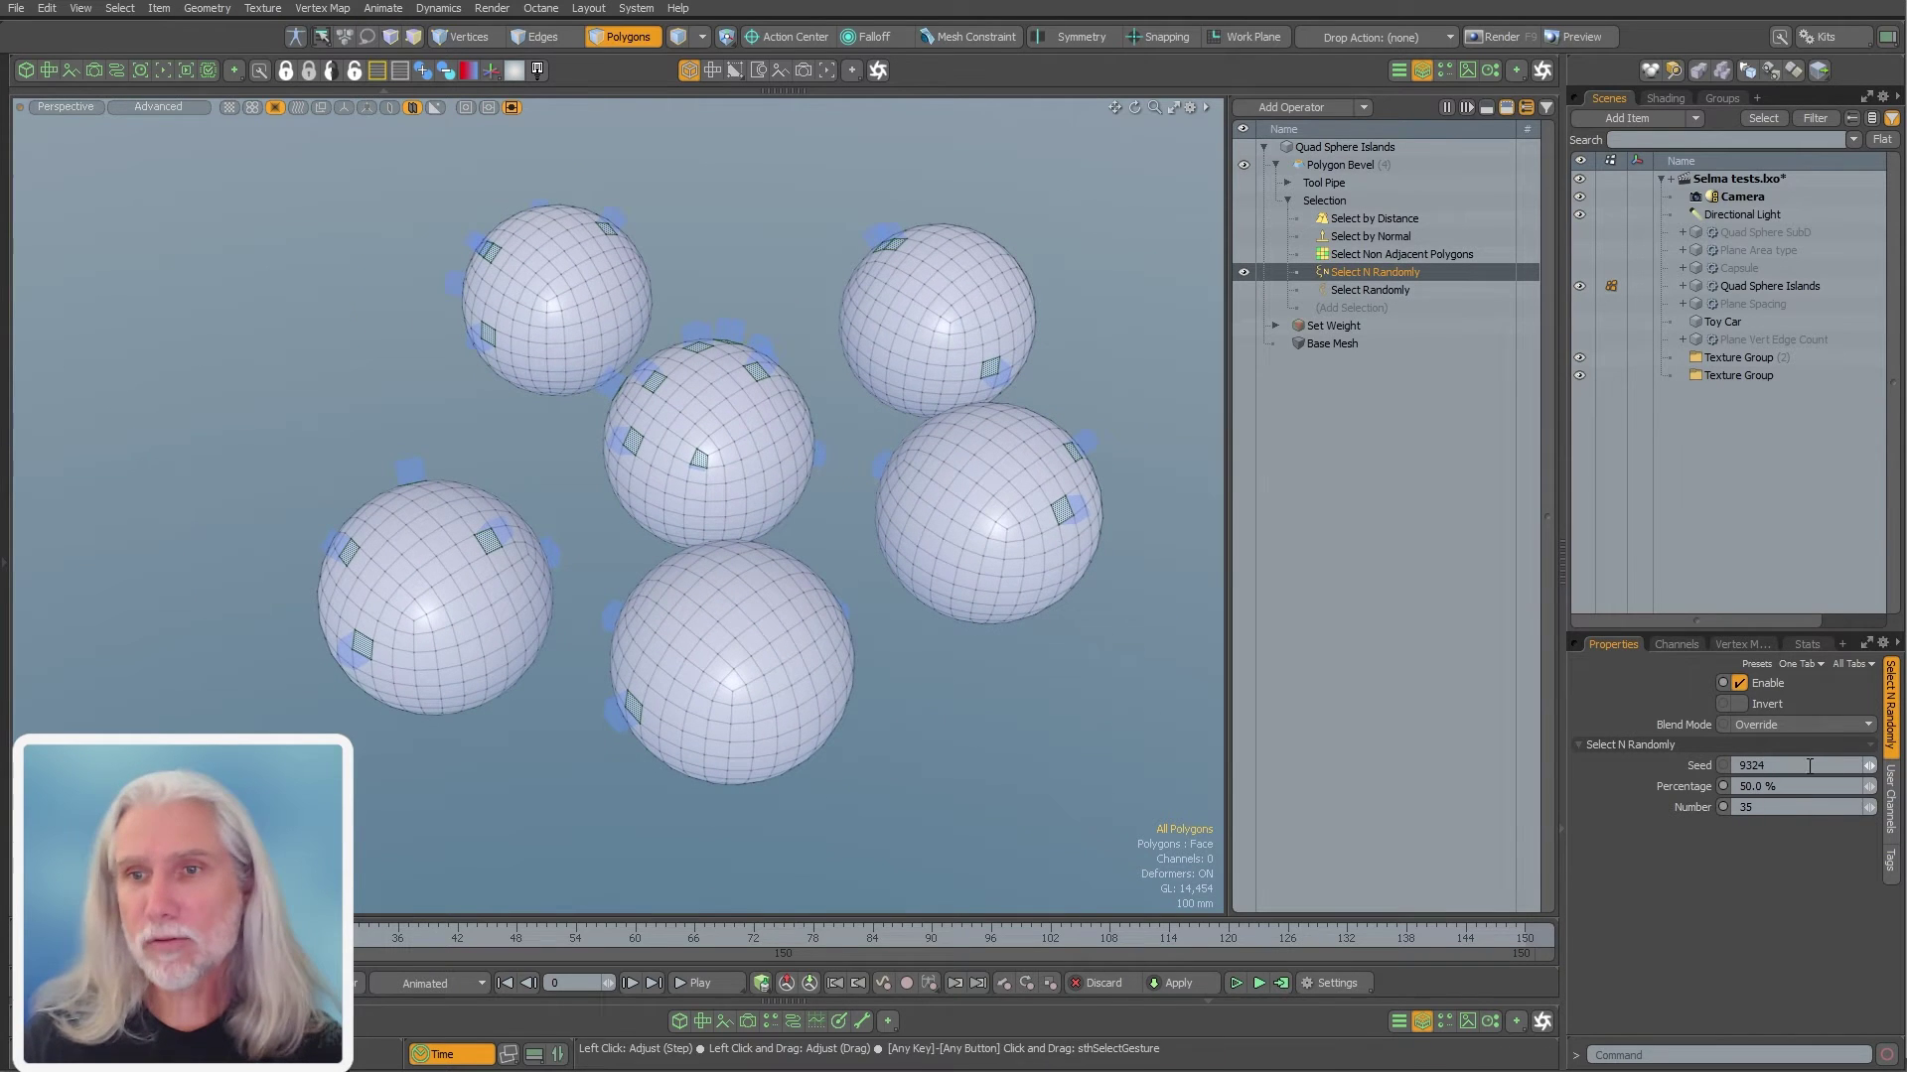
pyautogui.moveTo(1808, 765); pyautogui.dragTo(1635, 775)
pyautogui.write('33')
pyautogui.press('Return')
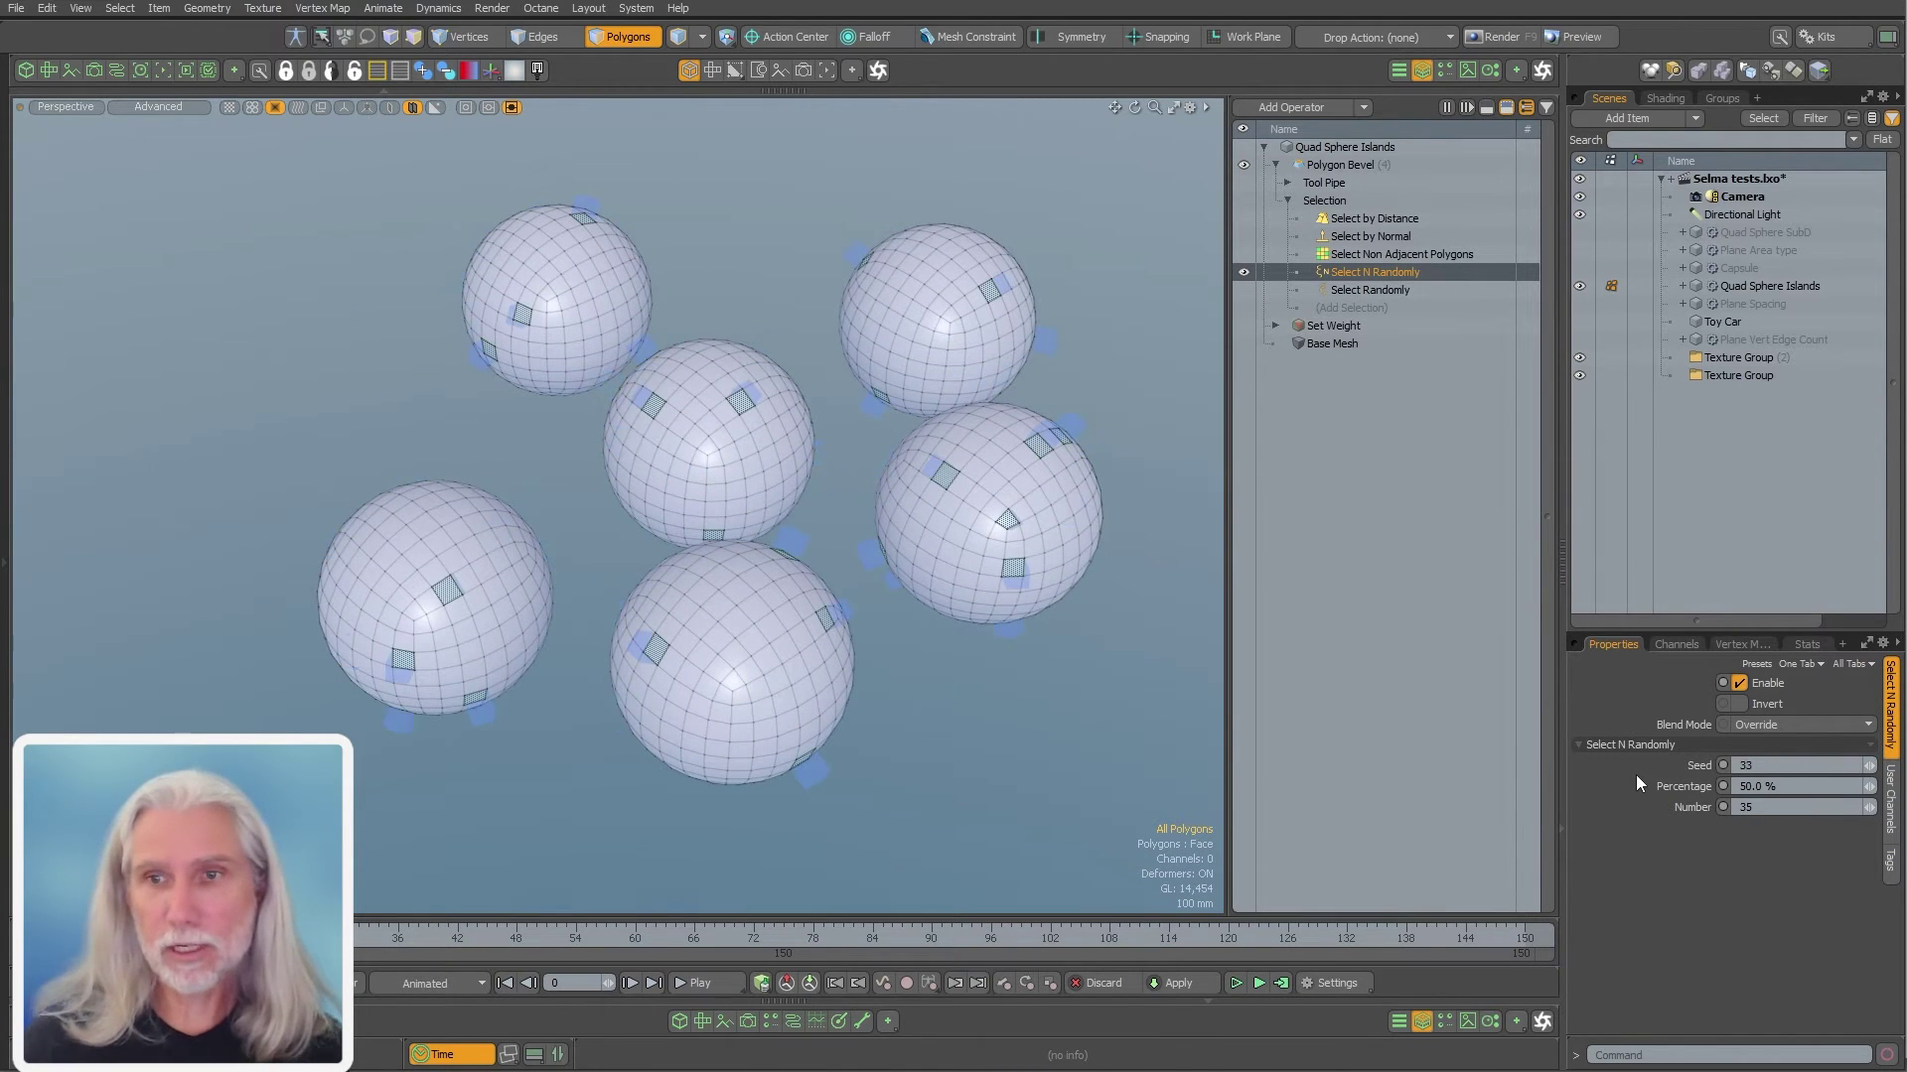
# Set the Select N Randomly operator's percentage to 75% and its number to 100
pyautogui.click(1800, 786)
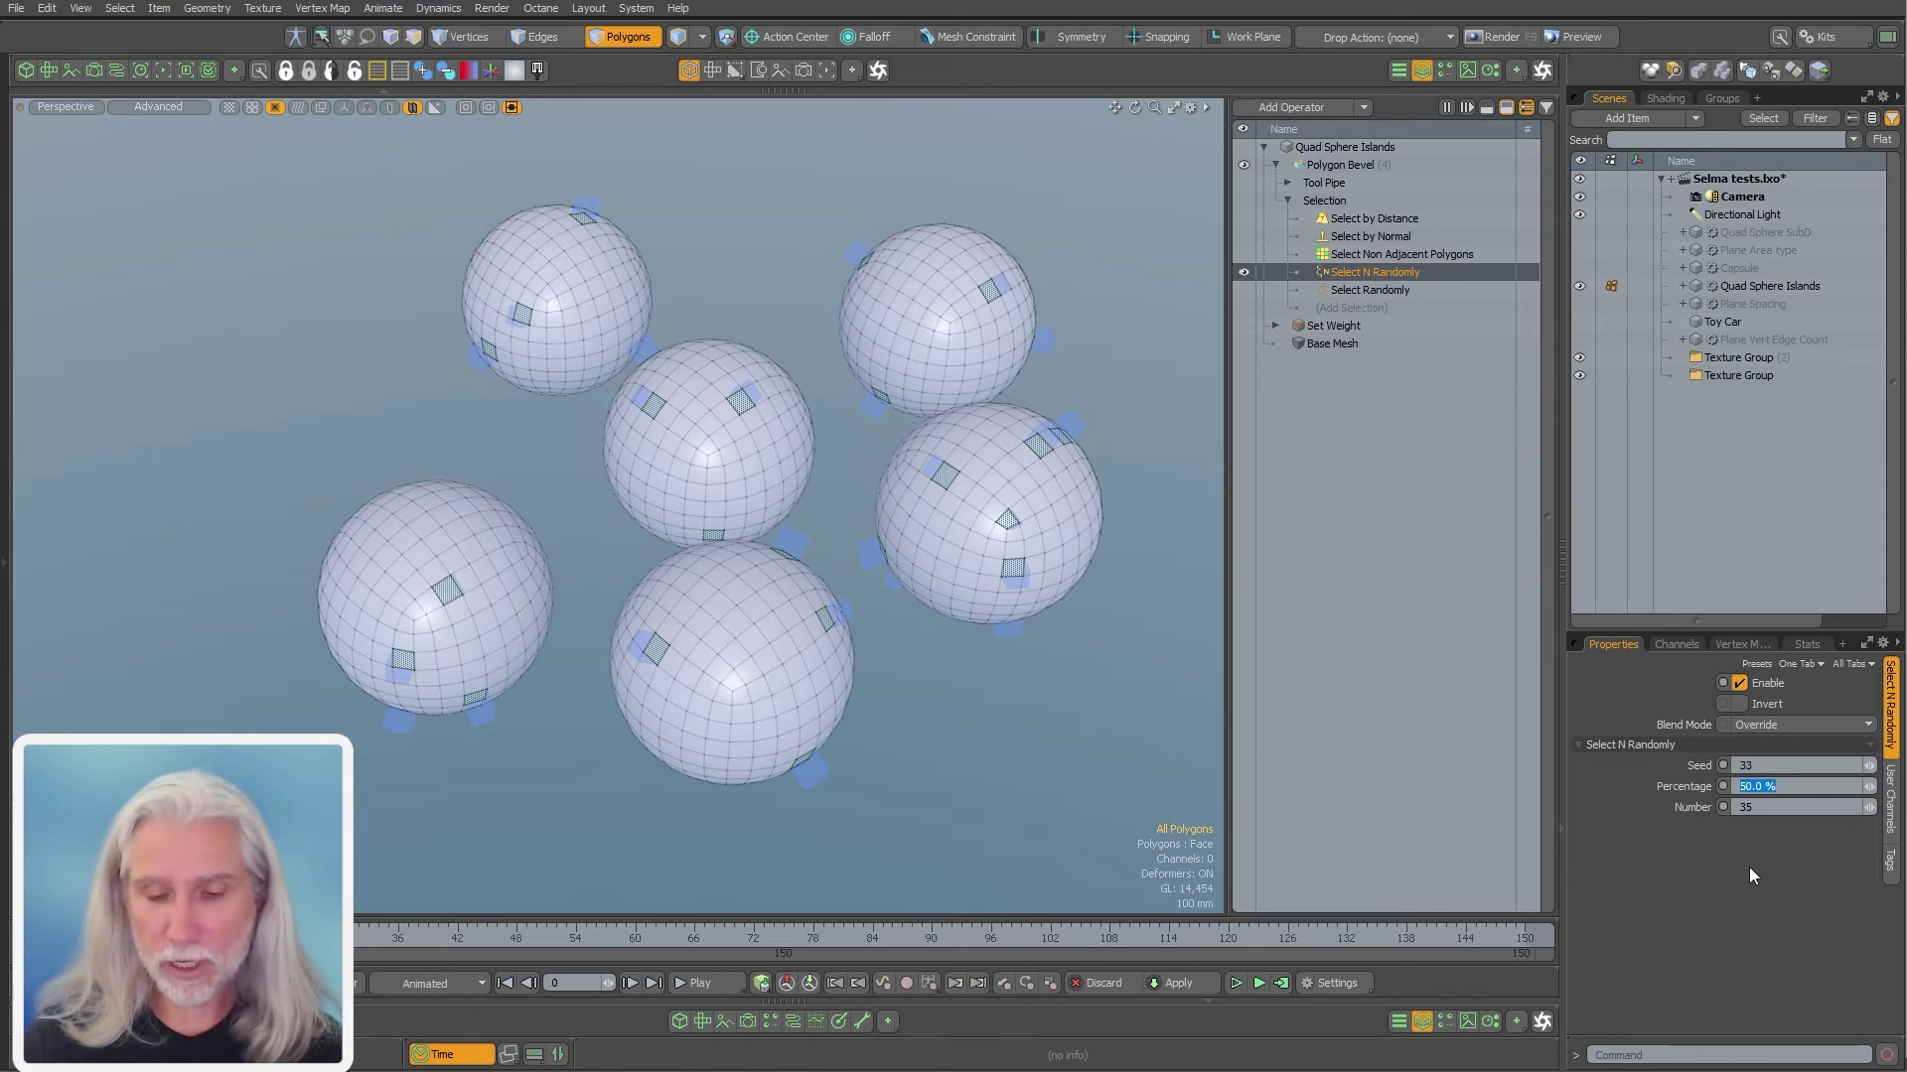
pyautogui.write('75')
pyautogui.press('Return')
pyautogui.press('Tab')
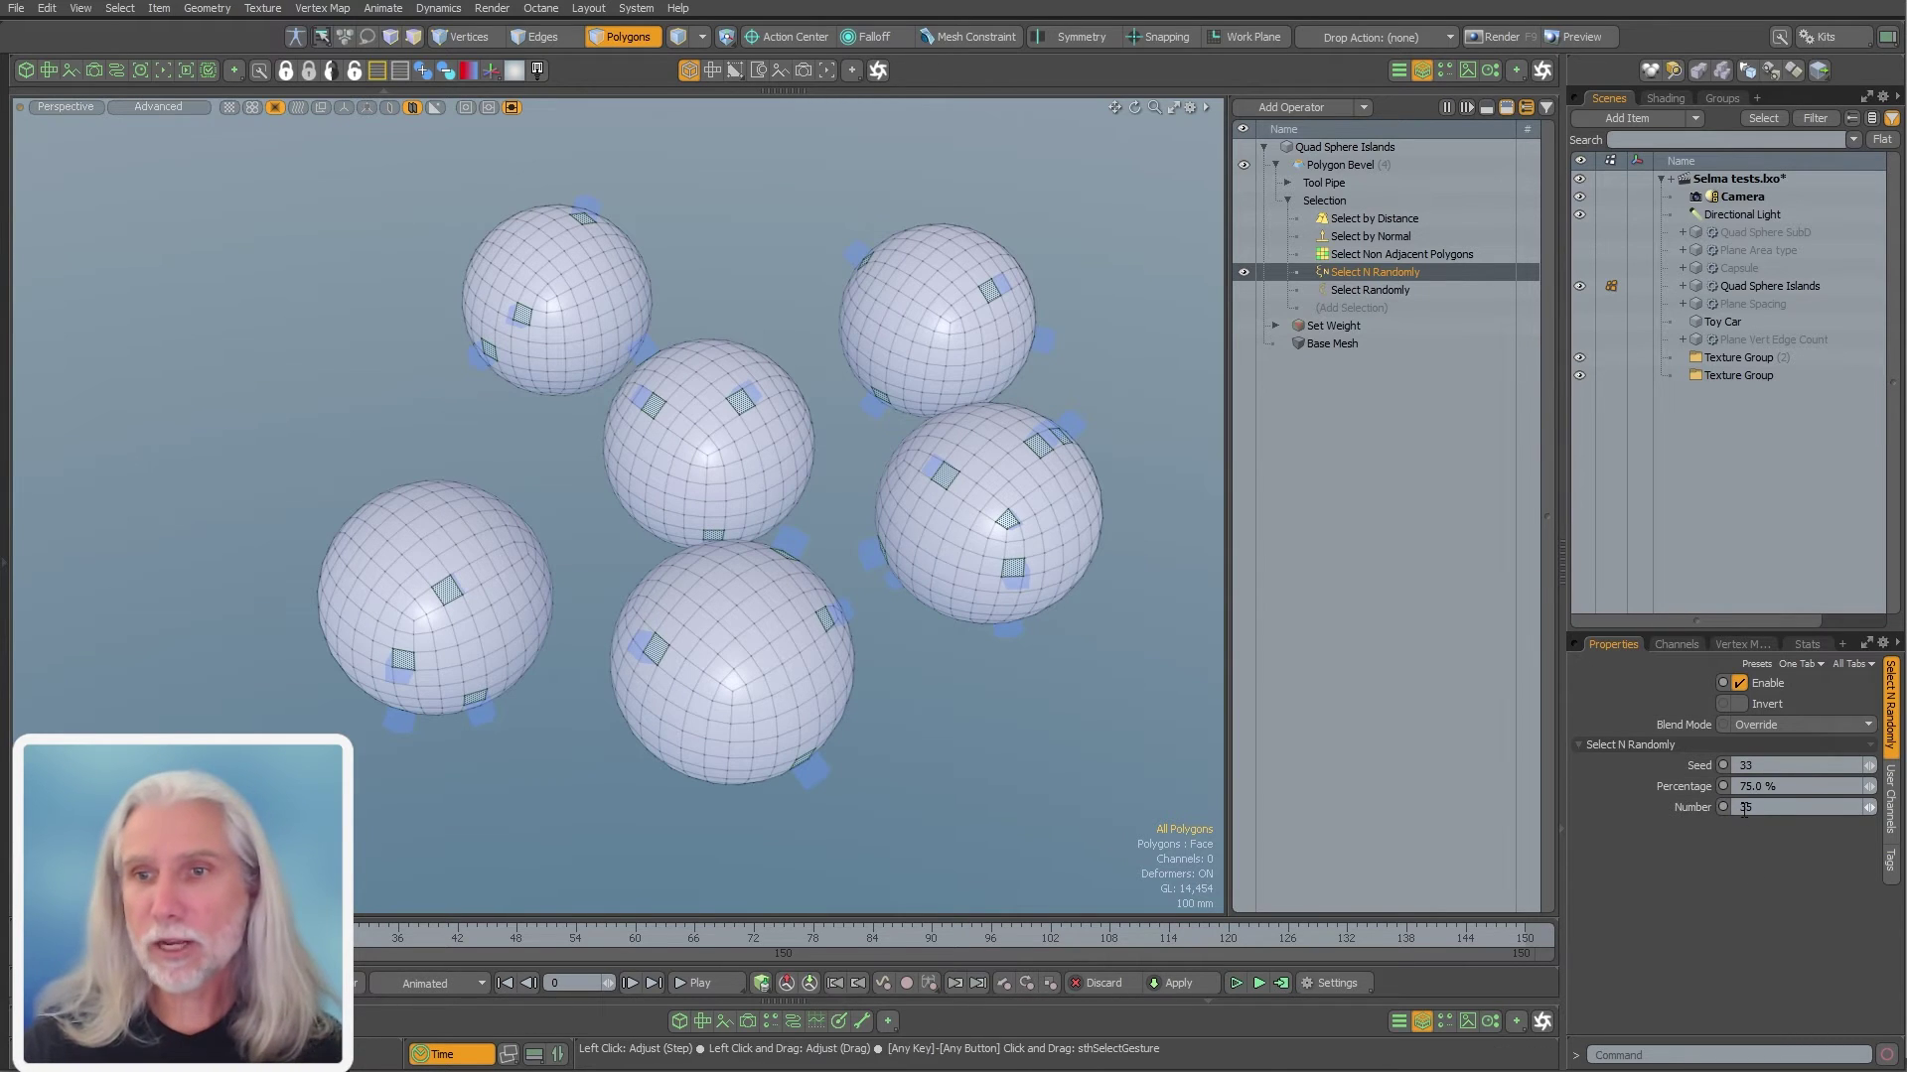
pyautogui.write('100')
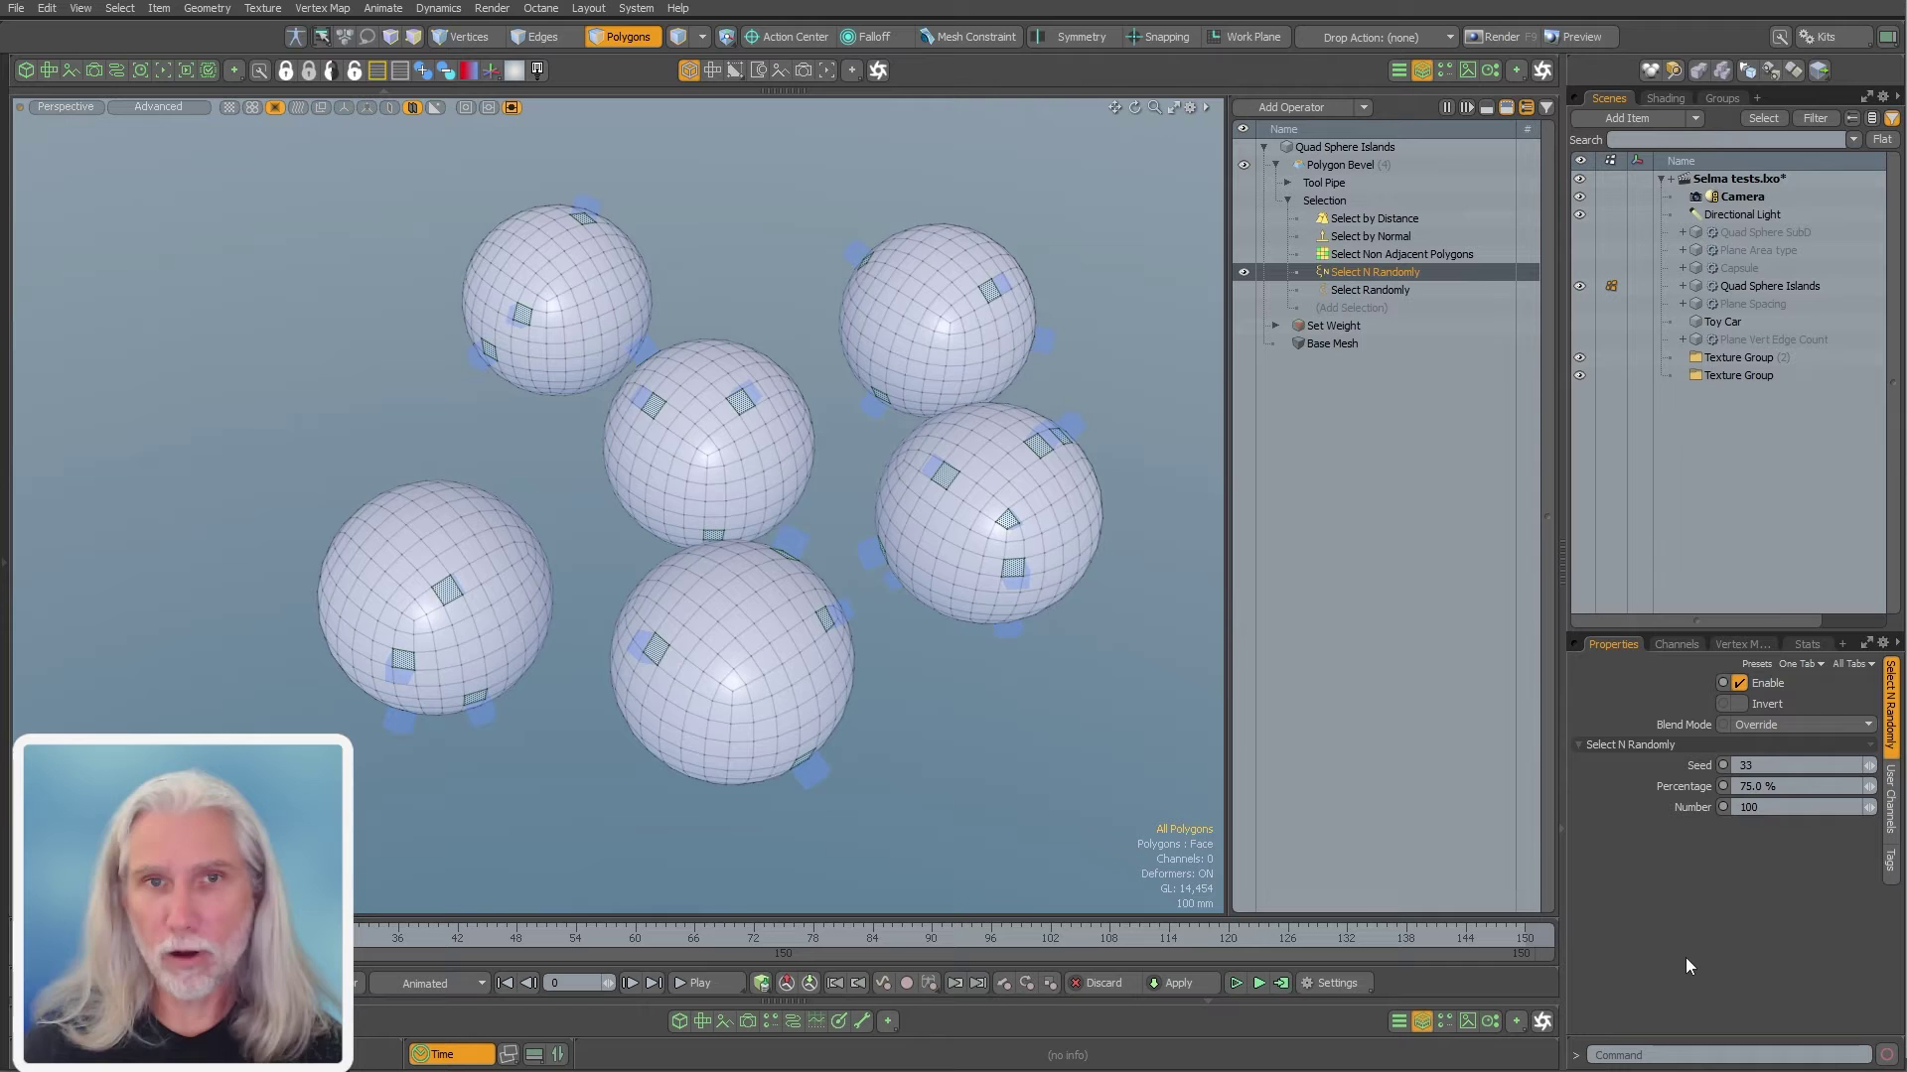
pyautogui.press('Return')
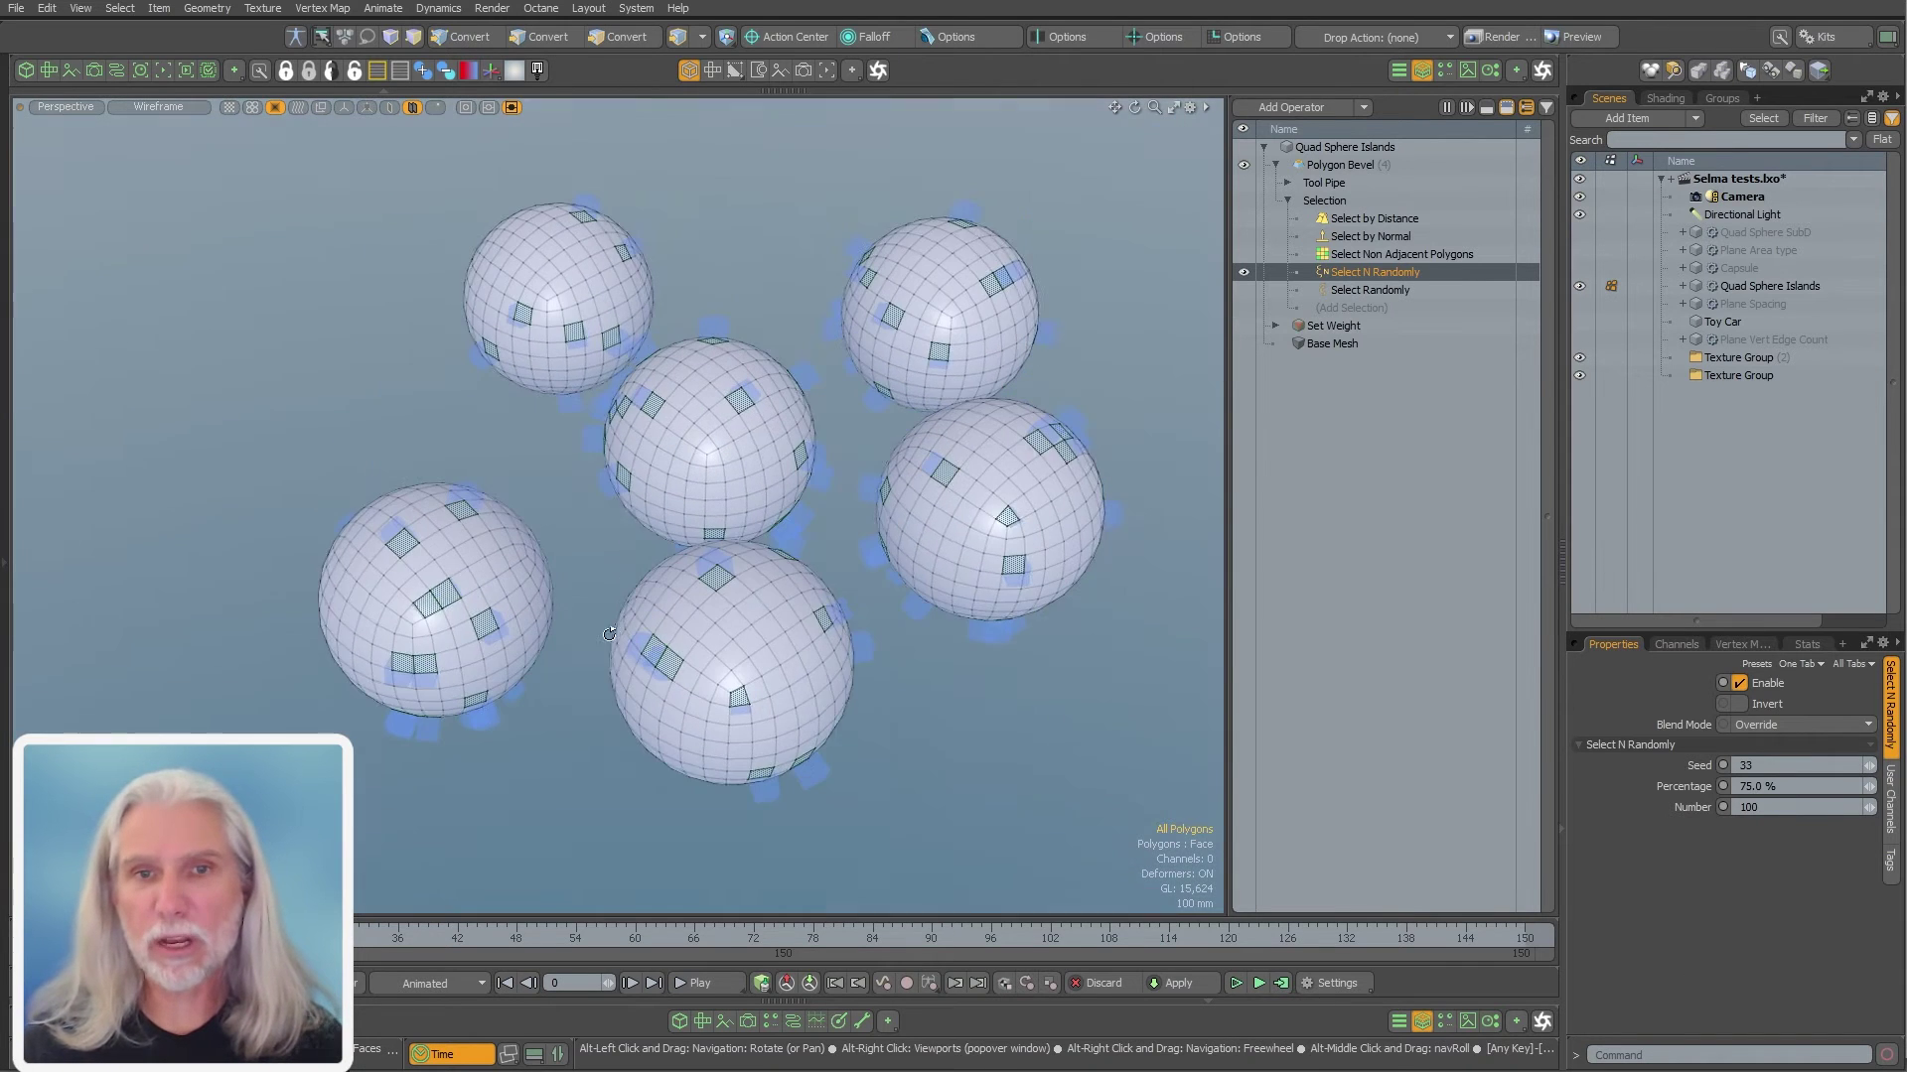
# Try a number of 50 for Select N Randomly, and return it to 100 to compare the amount of selected polygons
pyautogui.click(1765, 809)
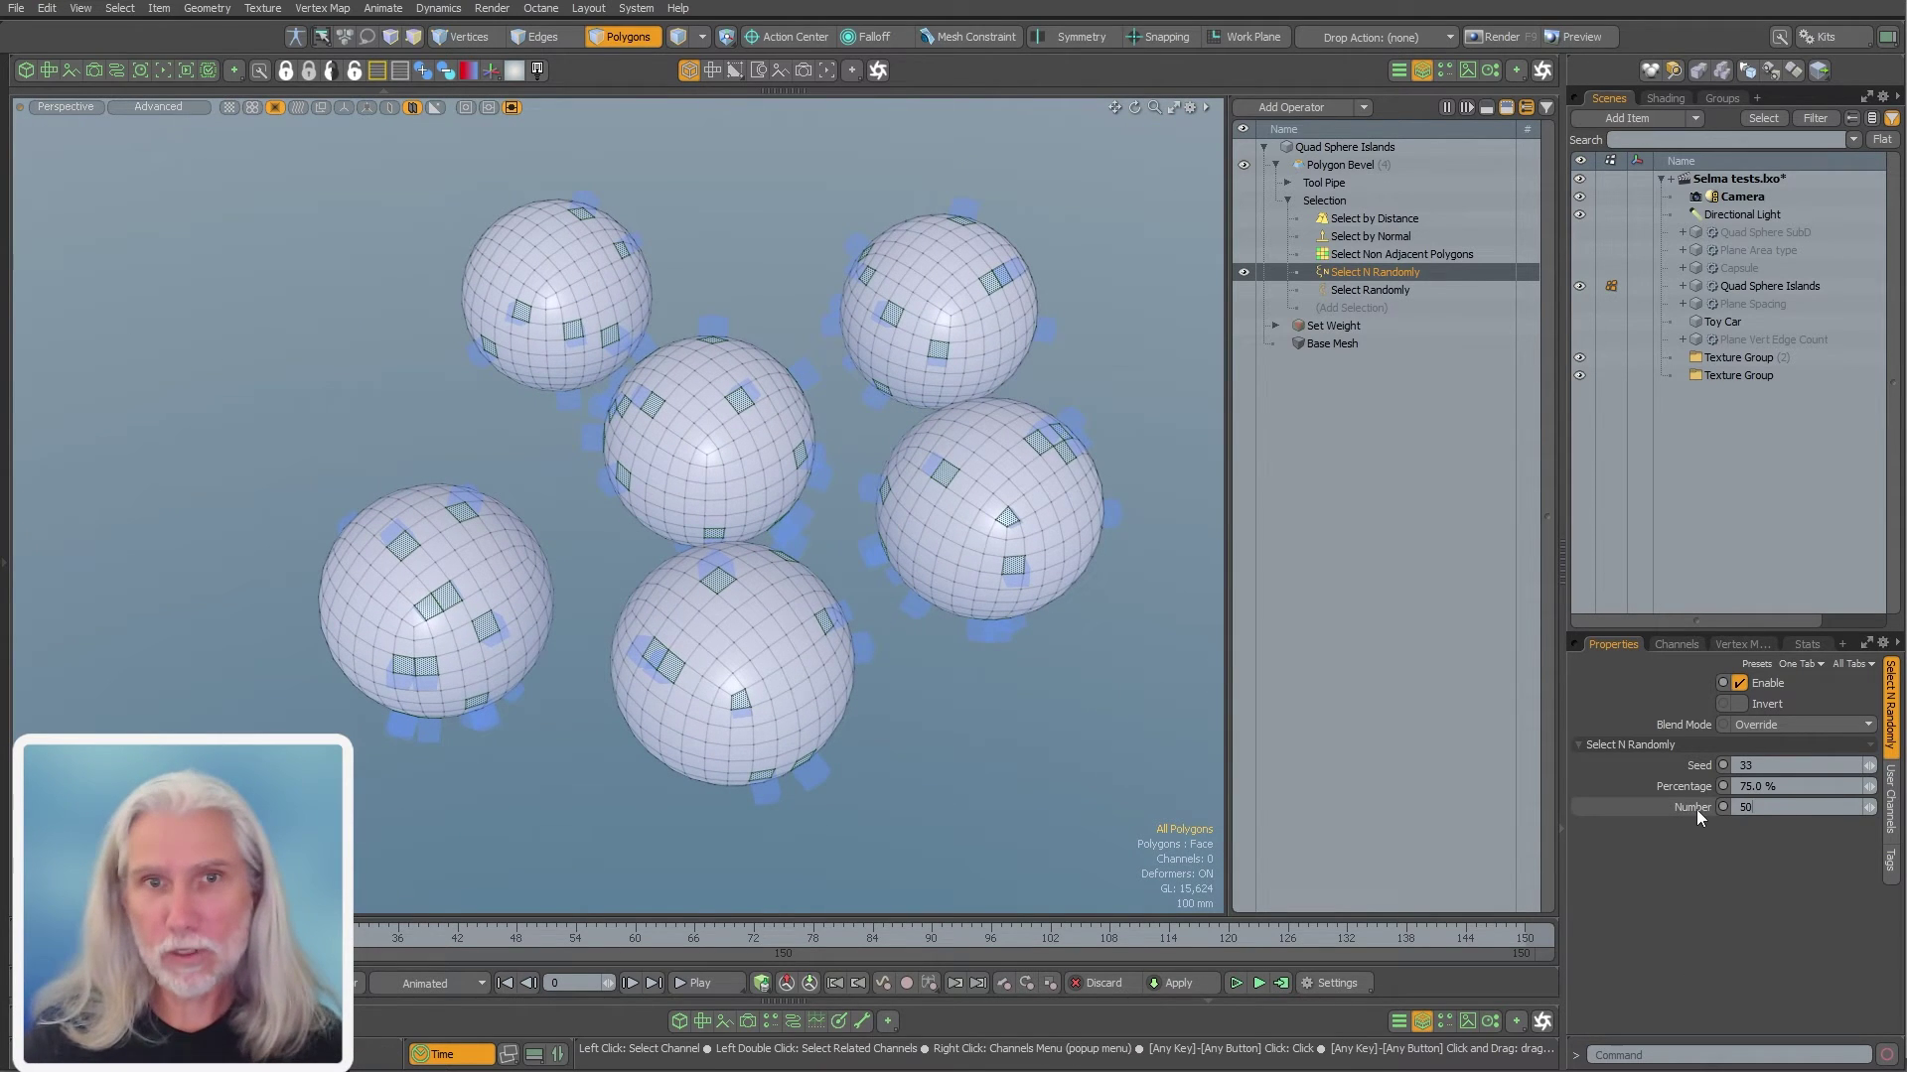
pyautogui.write('50')
pyautogui.press('Return')
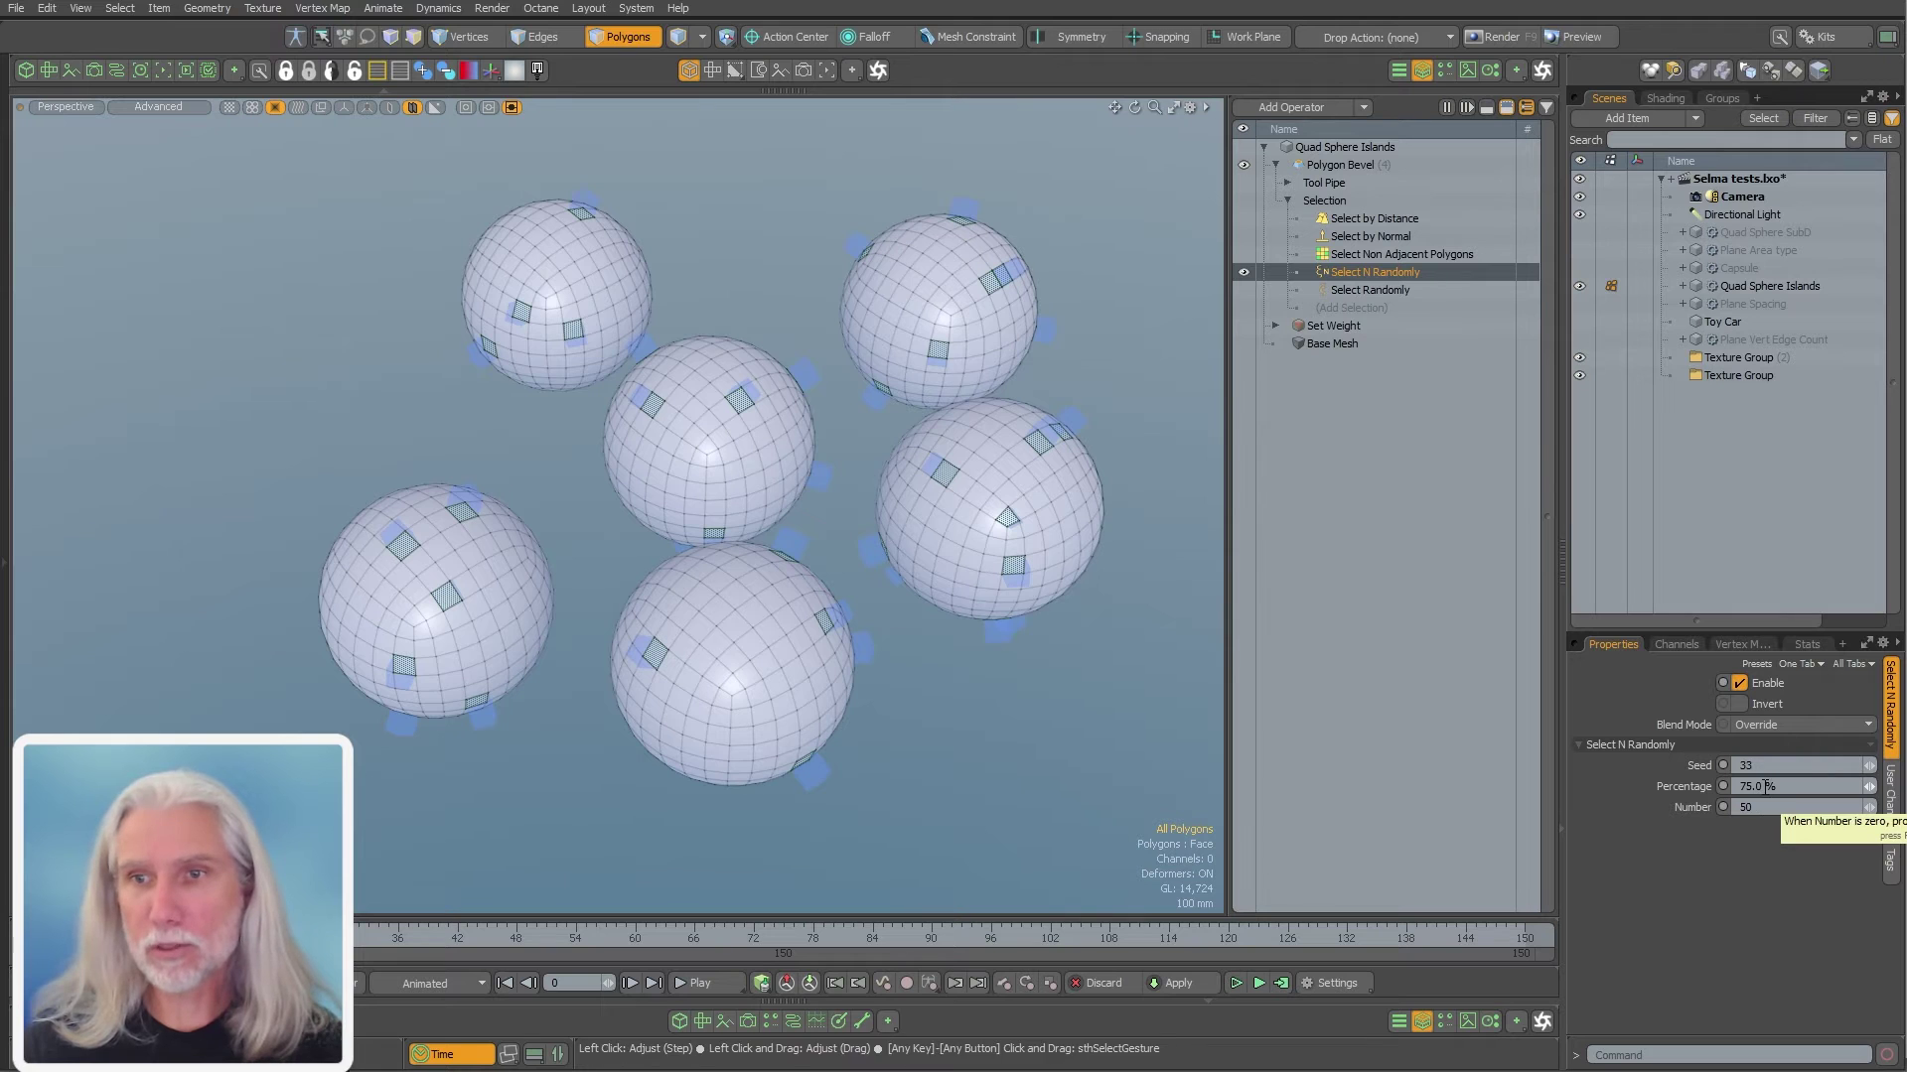
pyautogui.moveTo(1770, 810); pyautogui.dragTo(1666, 806)
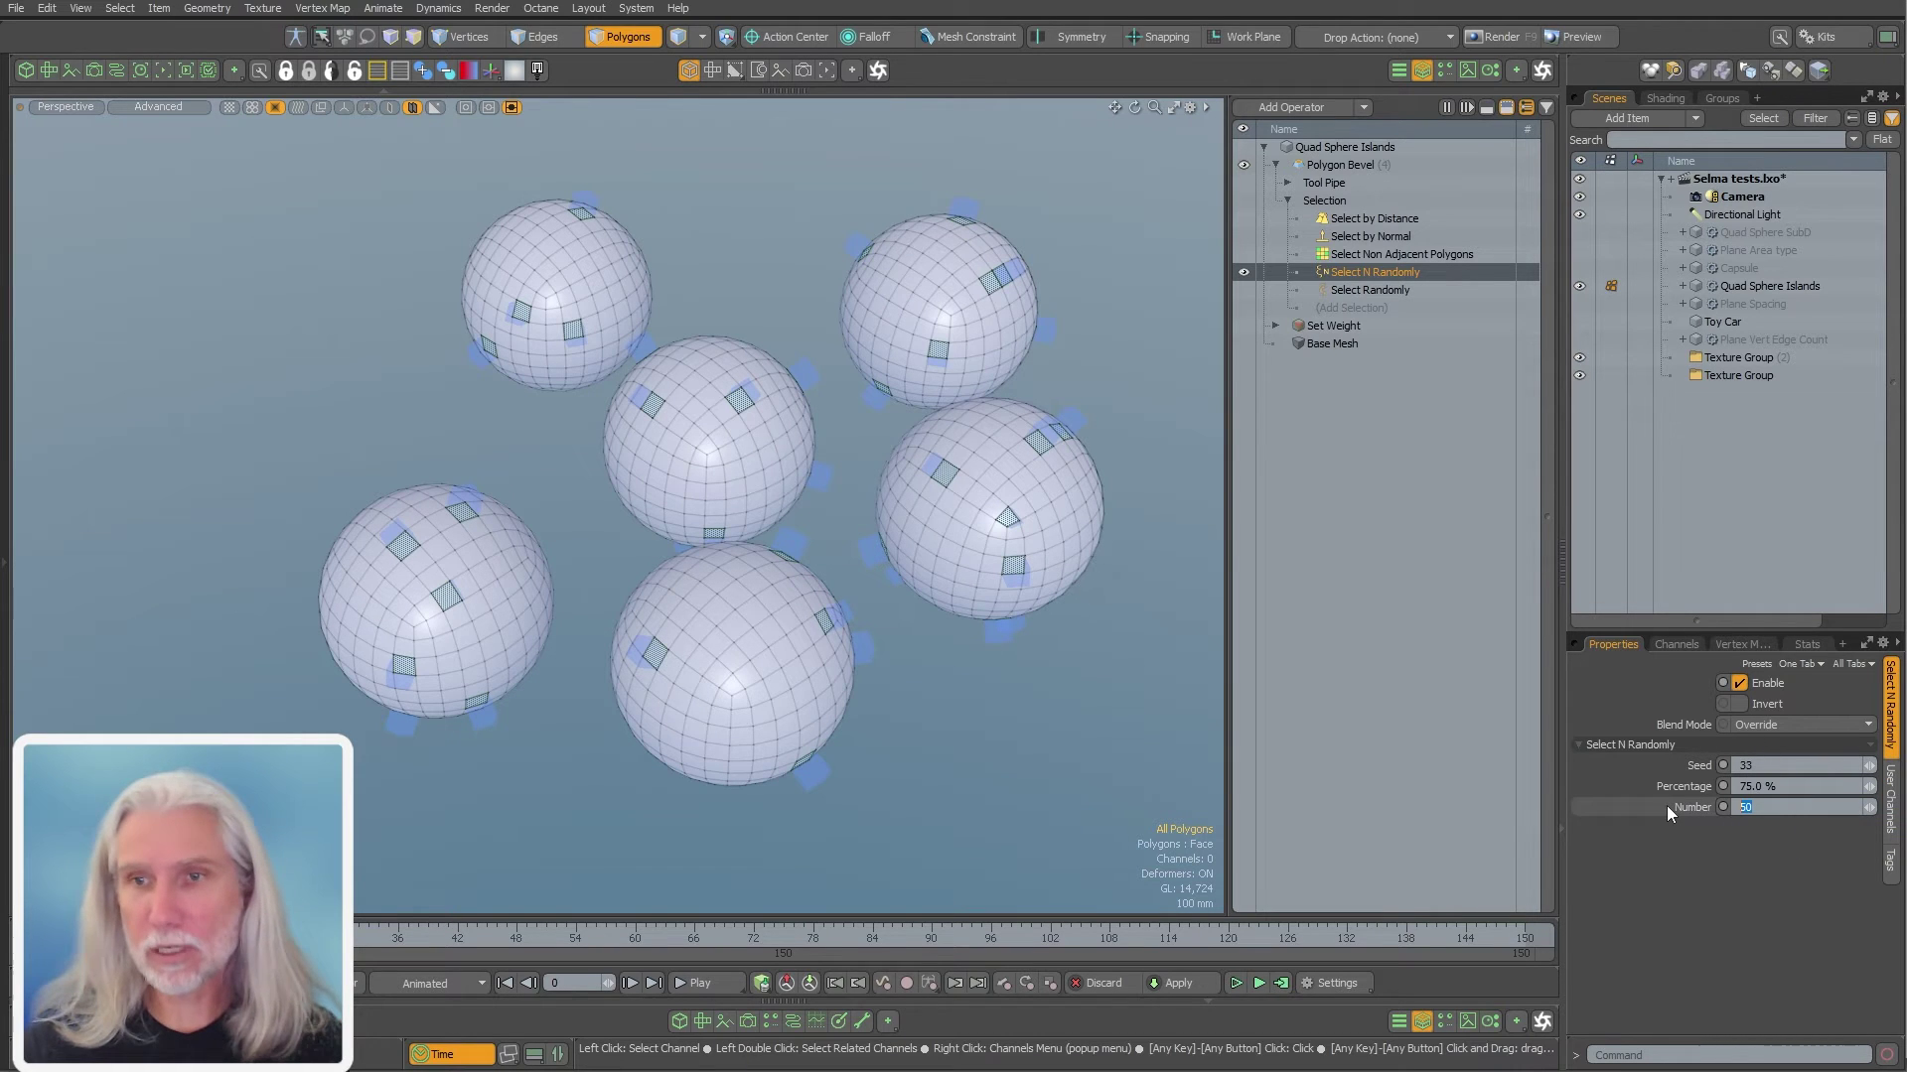
pyautogui.write('100')
pyautogui.press('Return')
pyautogui.keyDown('alt'); pyautogui.moveTo(556, 576); pyautogui.dragTo(757, 634); pyautogui.keyUp('alt')
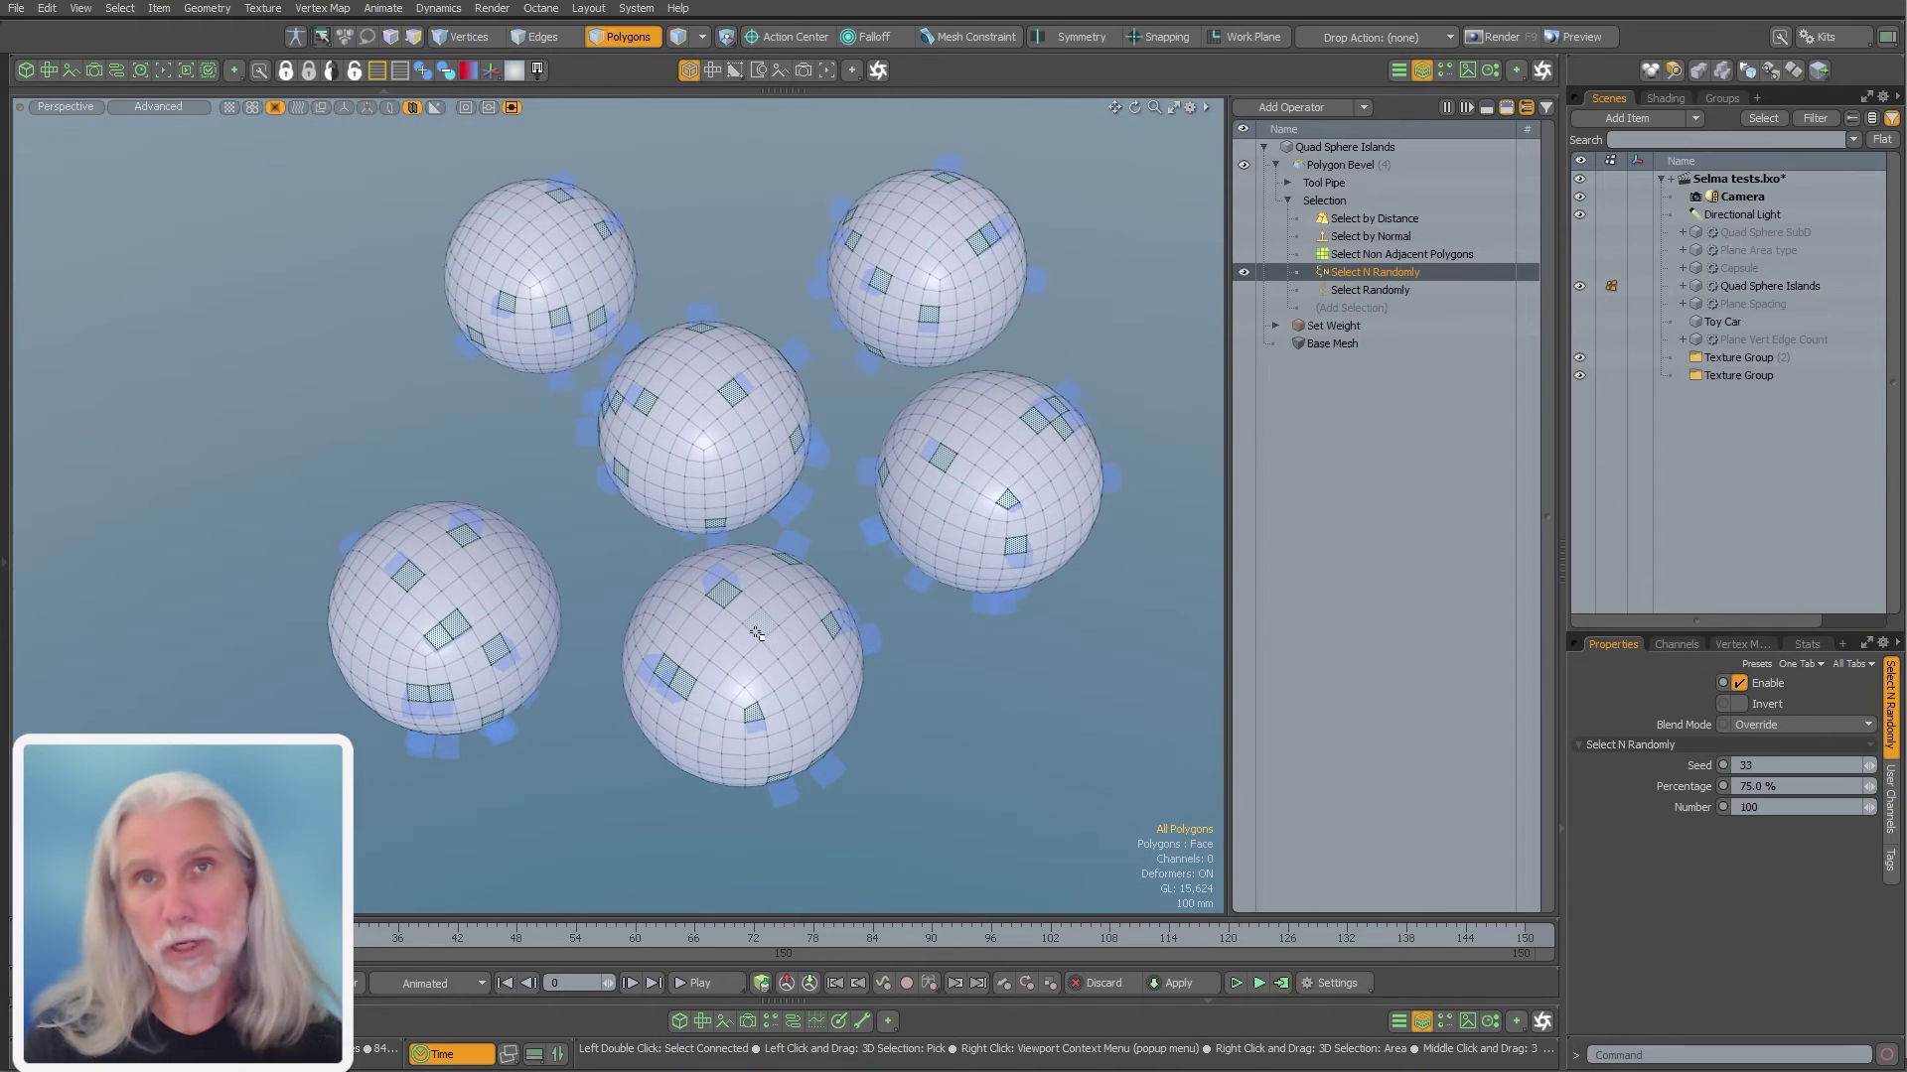
# Switch the Polygon Bevel's selection to Select Non Adjacent Polygons and inspect the pattern up close on the spheres
pyautogui.click(1243, 253)
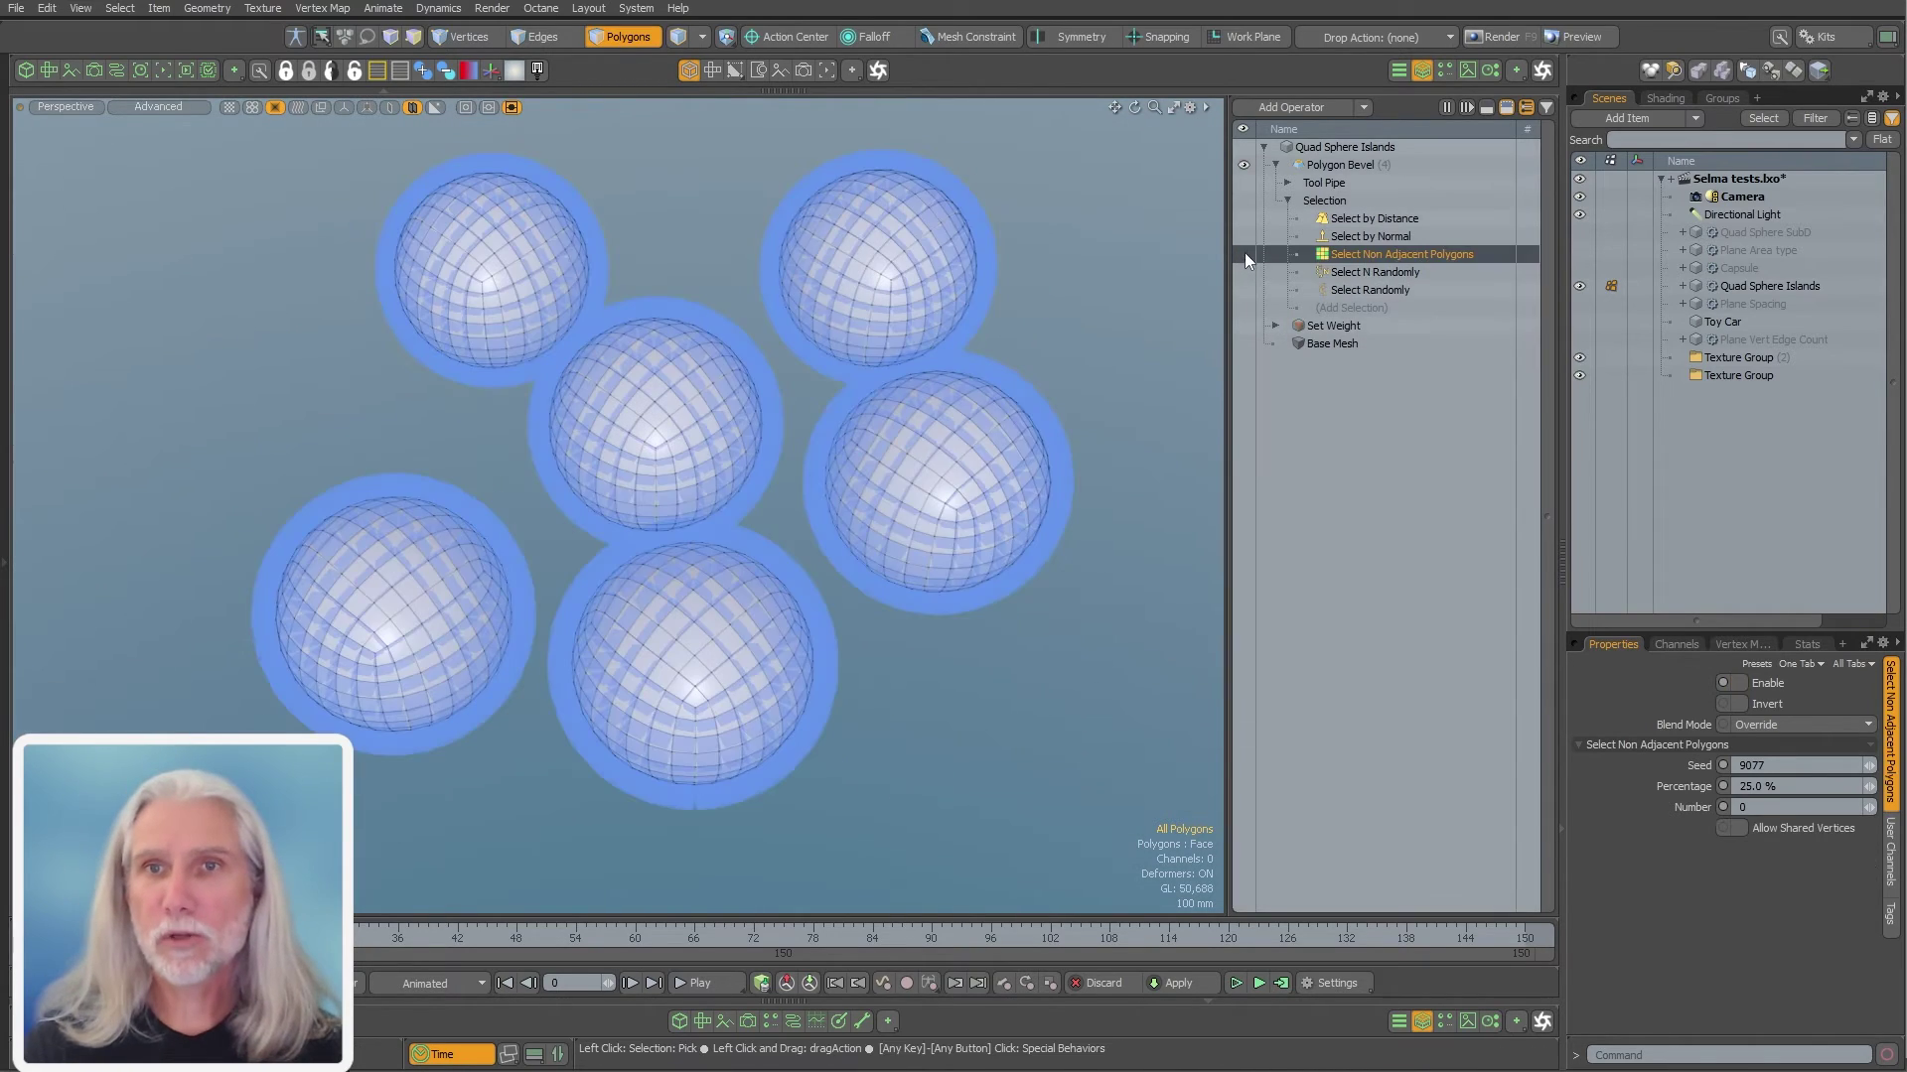
pyautogui.keyDown('alt'); pyautogui.moveTo(920, 673); pyautogui.dragTo(715, 477); pyautogui.keyUp('alt')
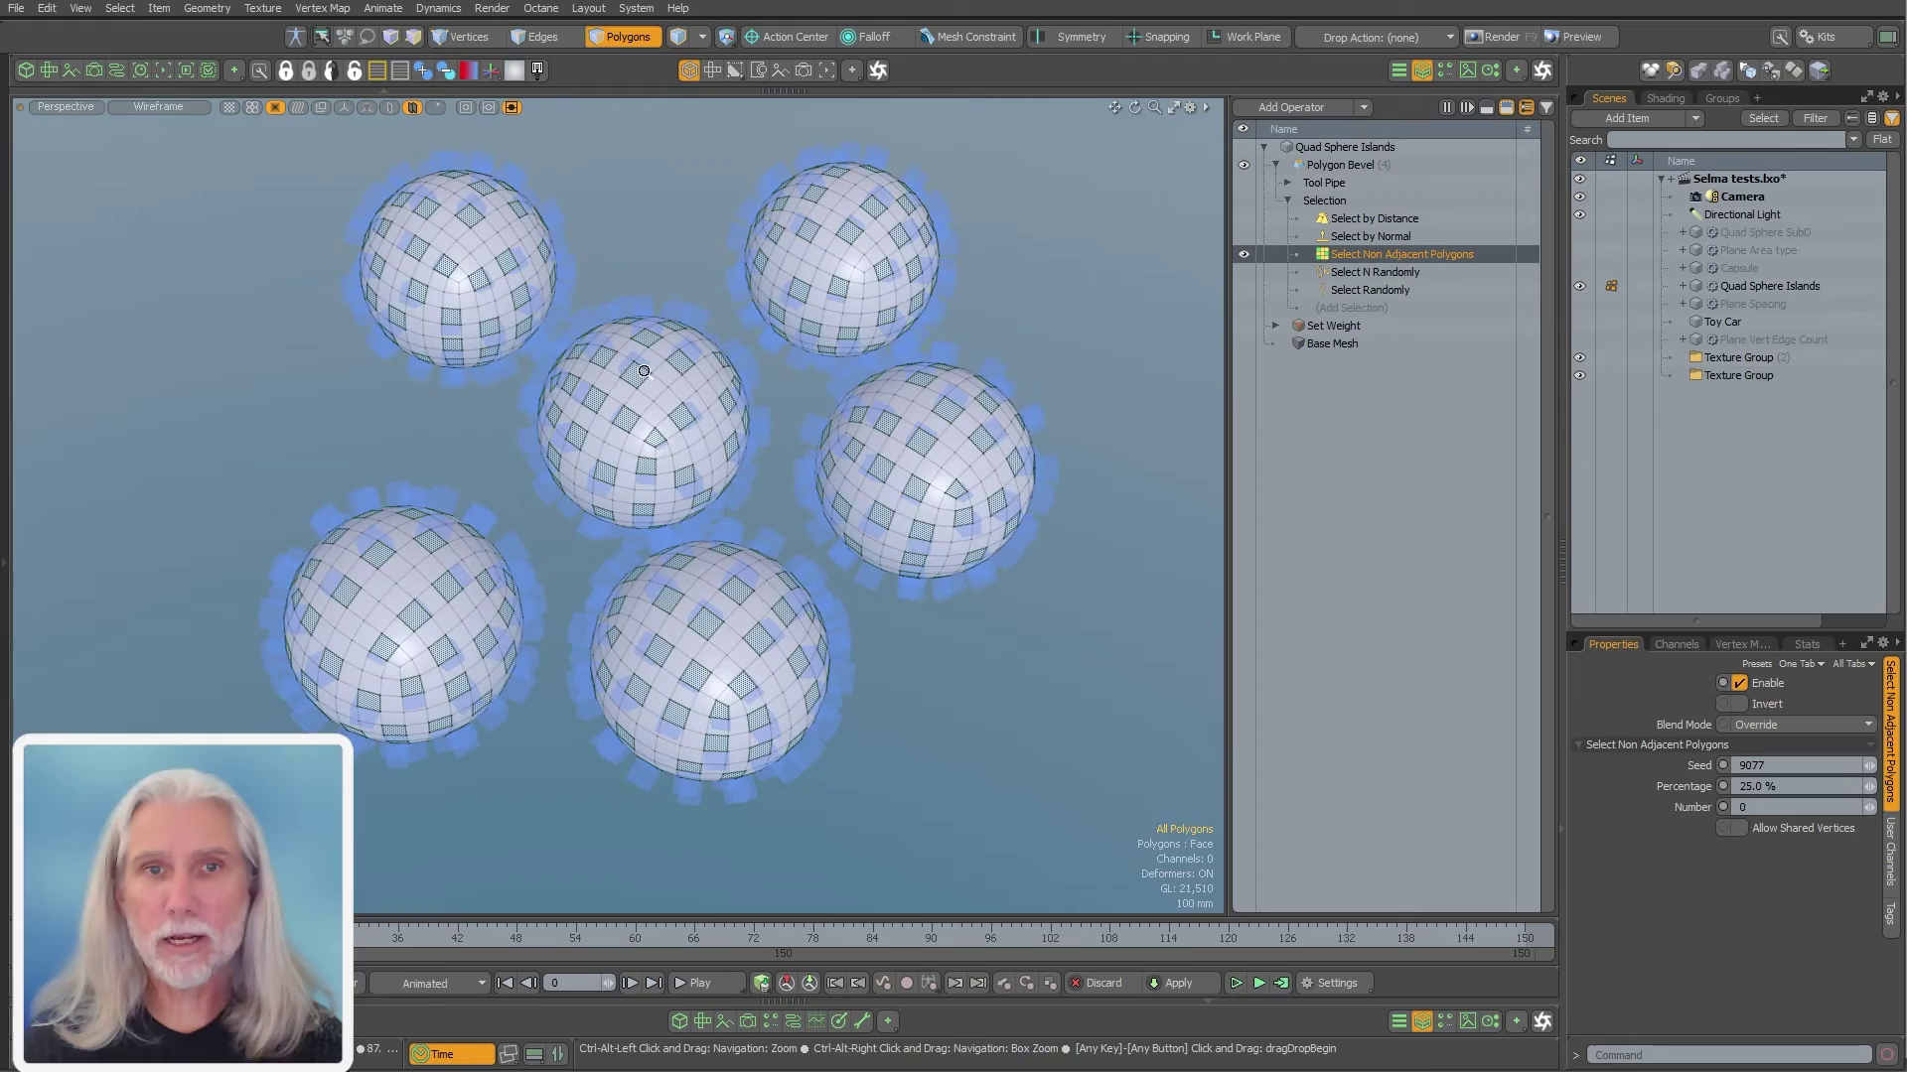
pyautogui.keyDown('ctrl'); pyautogui.keyDown('alt'); pyautogui.moveTo(641, 374); pyautogui.dragTo(602, 558); pyautogui.keyUp('alt'); pyautogui.keyUp('ctrl')
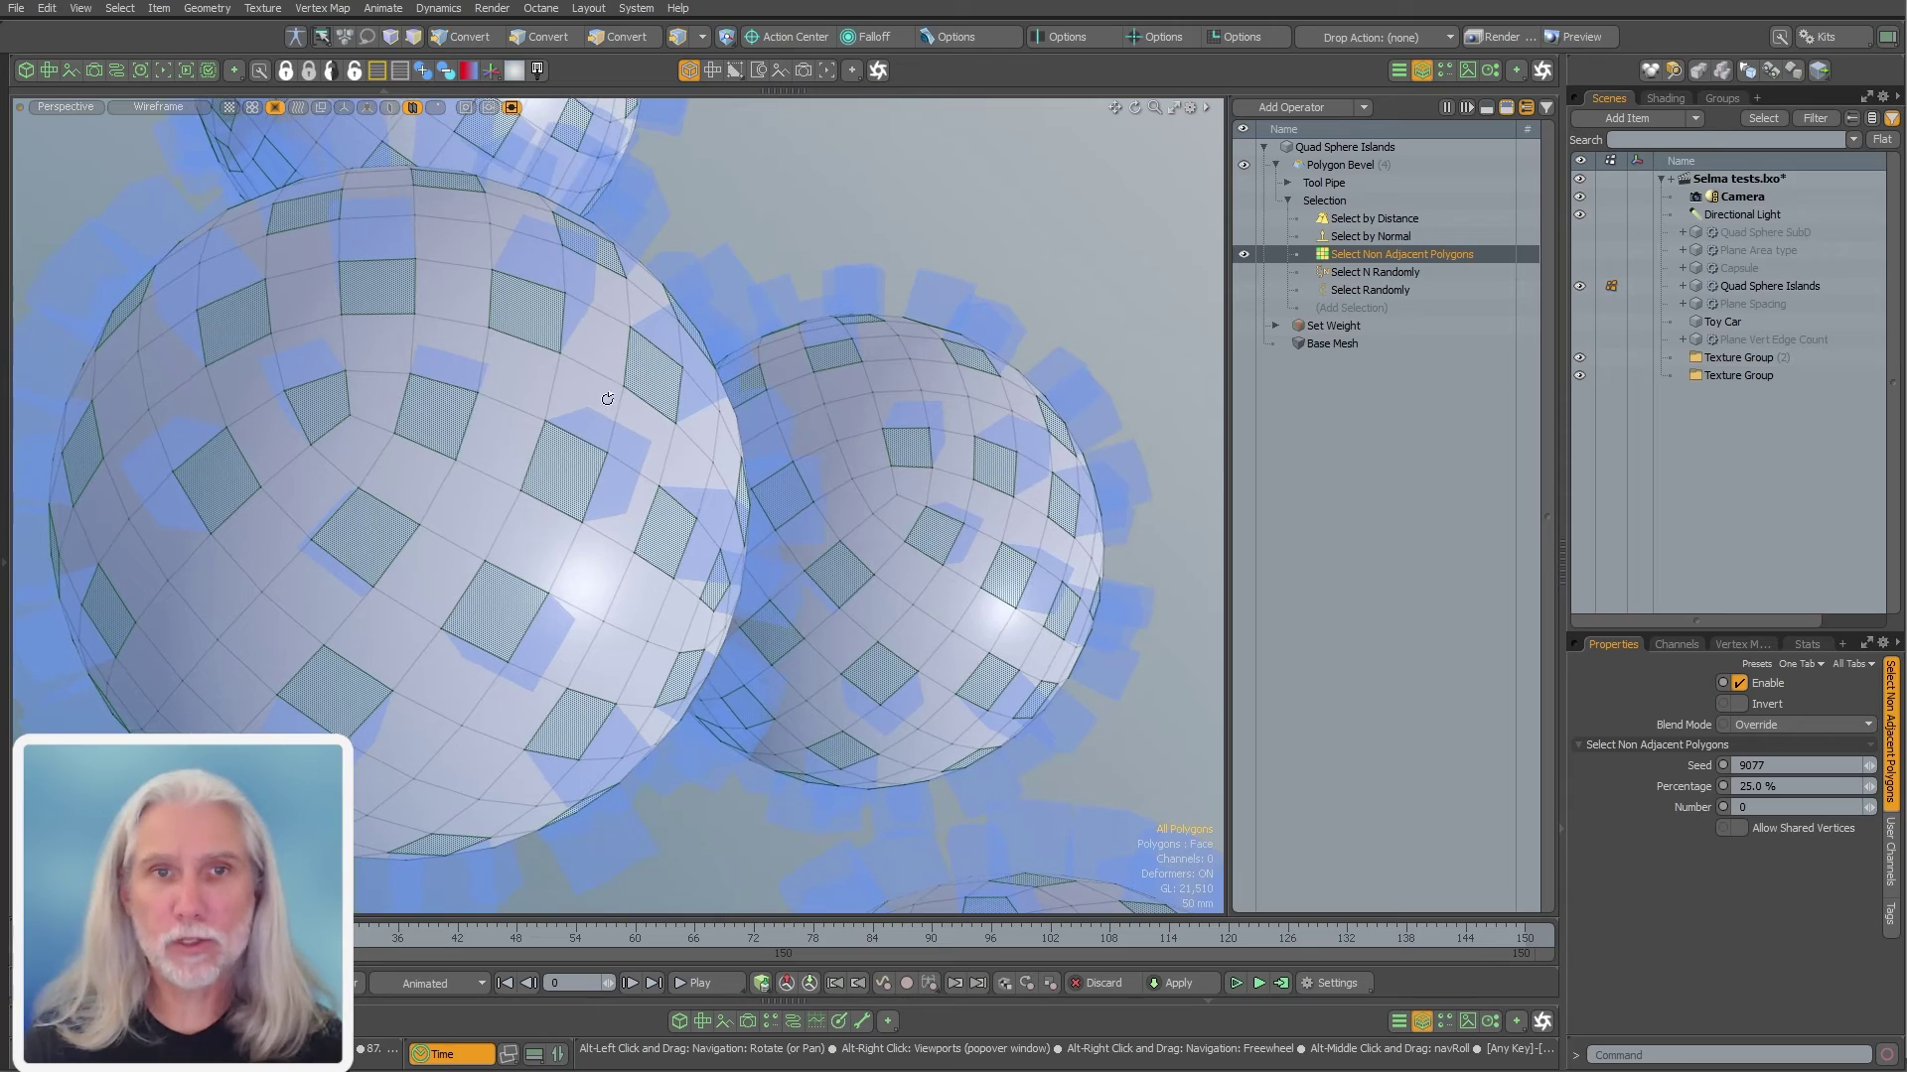
pyautogui.keyDown('alt'); pyautogui.moveTo(867, 503); pyautogui.dragTo(738, 475); pyautogui.keyUp('alt')
pyautogui.scroll(-10, 676, 503)
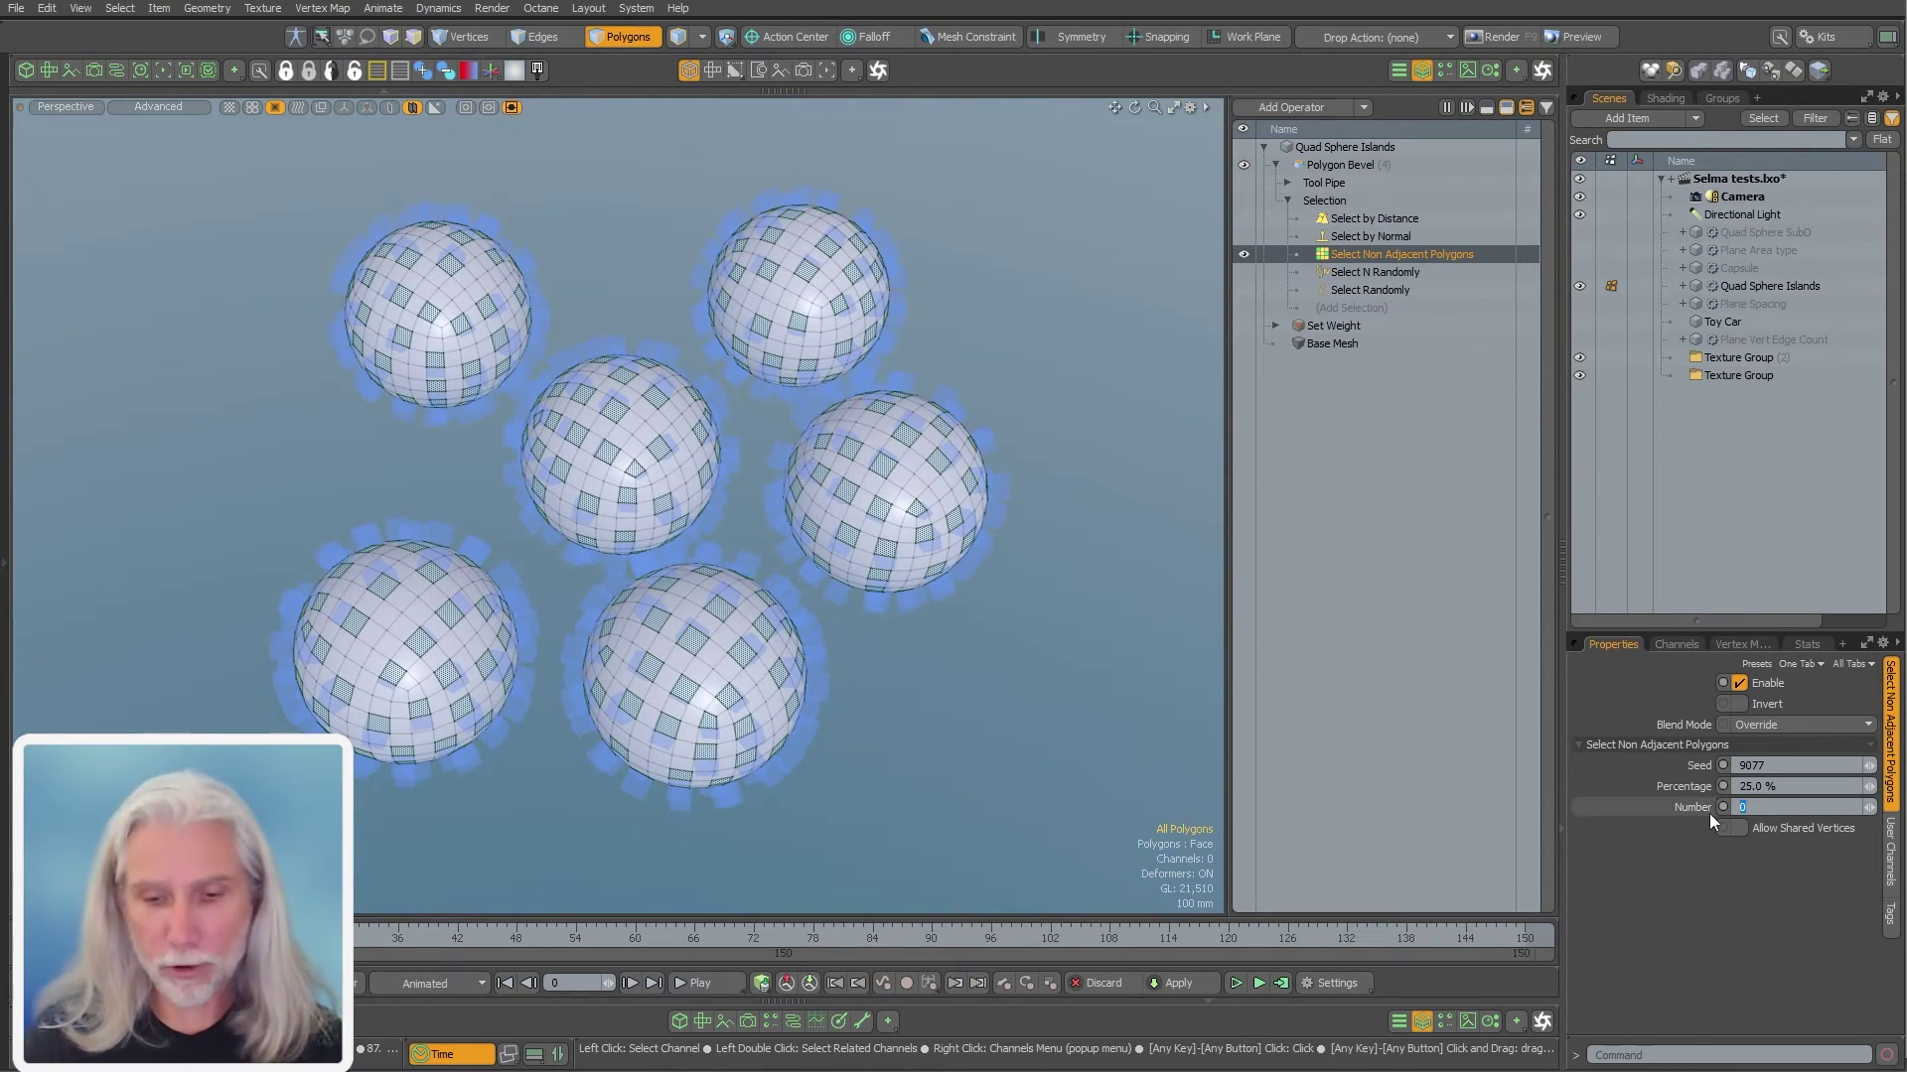
# Set the Select Non Adjacent Polygons number to 100 and its seed to 9022
pyautogui.write('0')
pyautogui.press('Return')
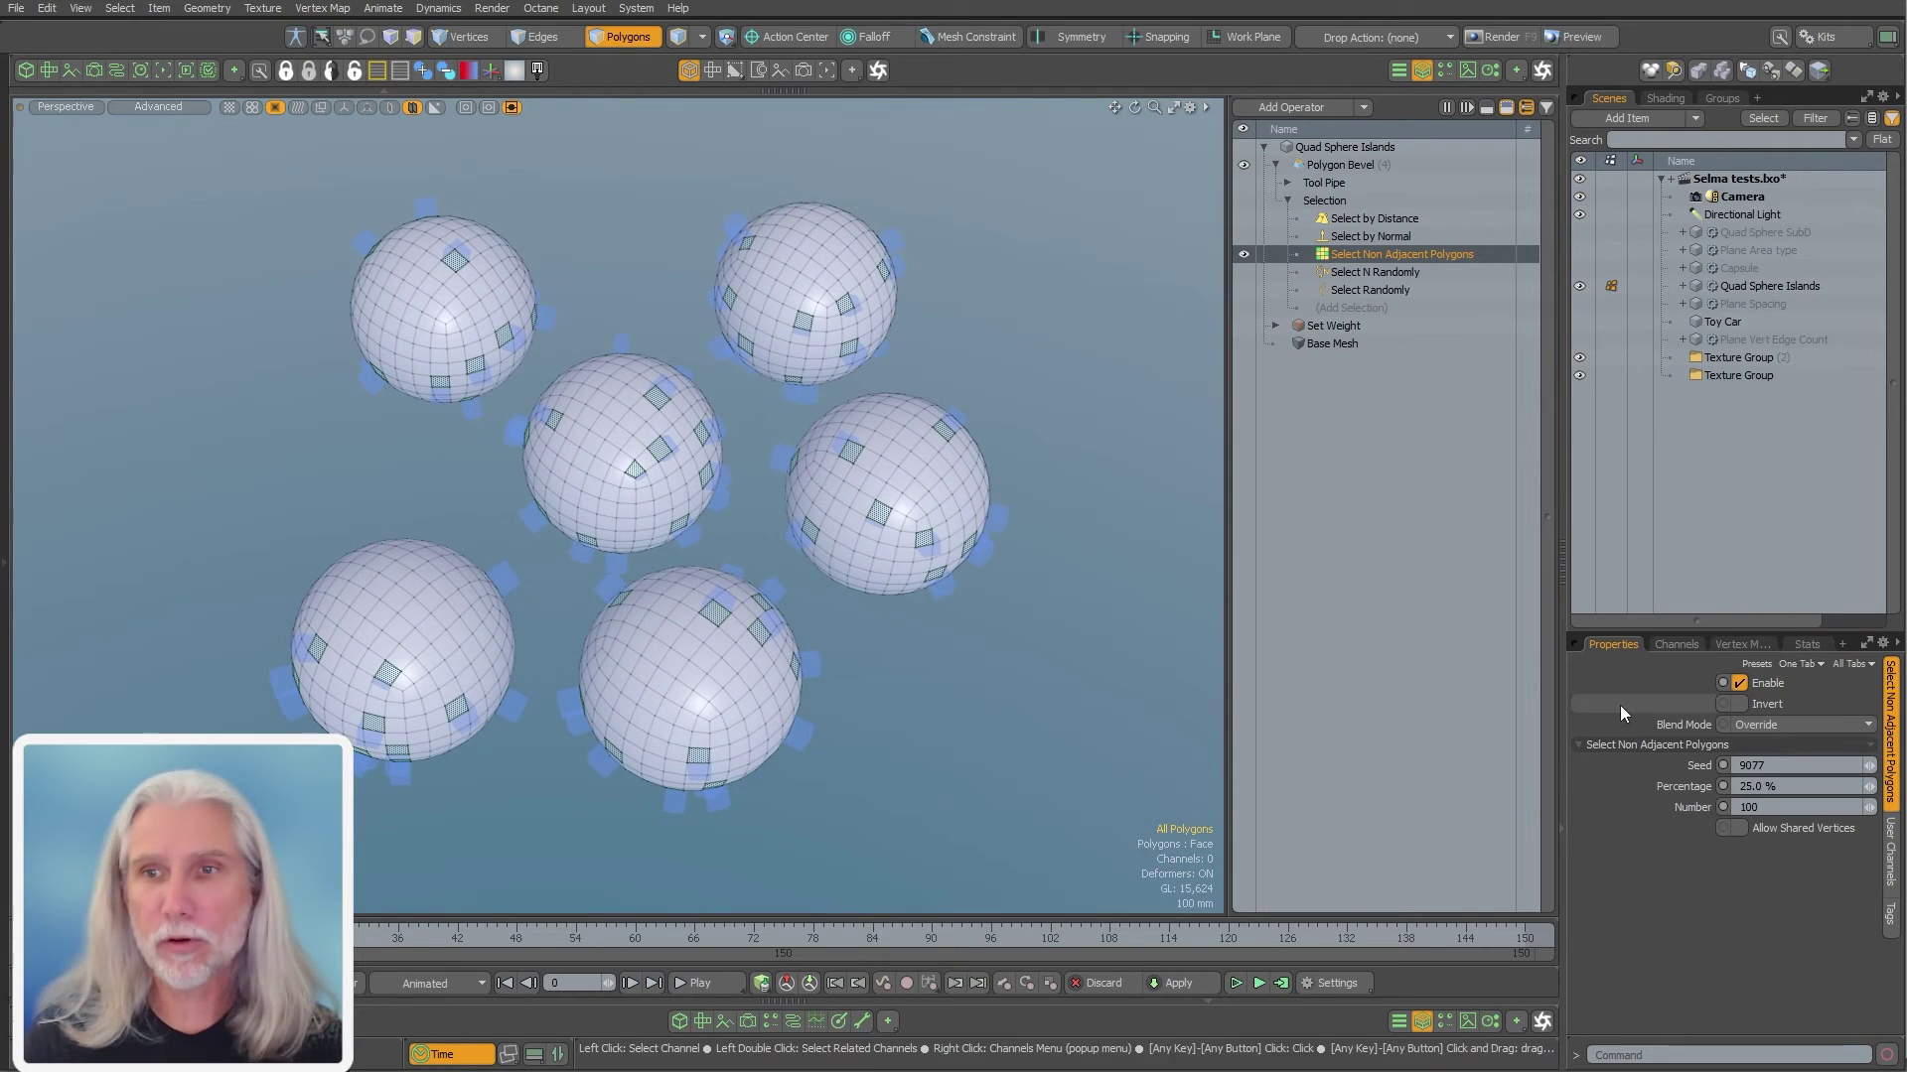
pyautogui.moveTo(1869, 774); pyautogui.dragTo(1696, 851)
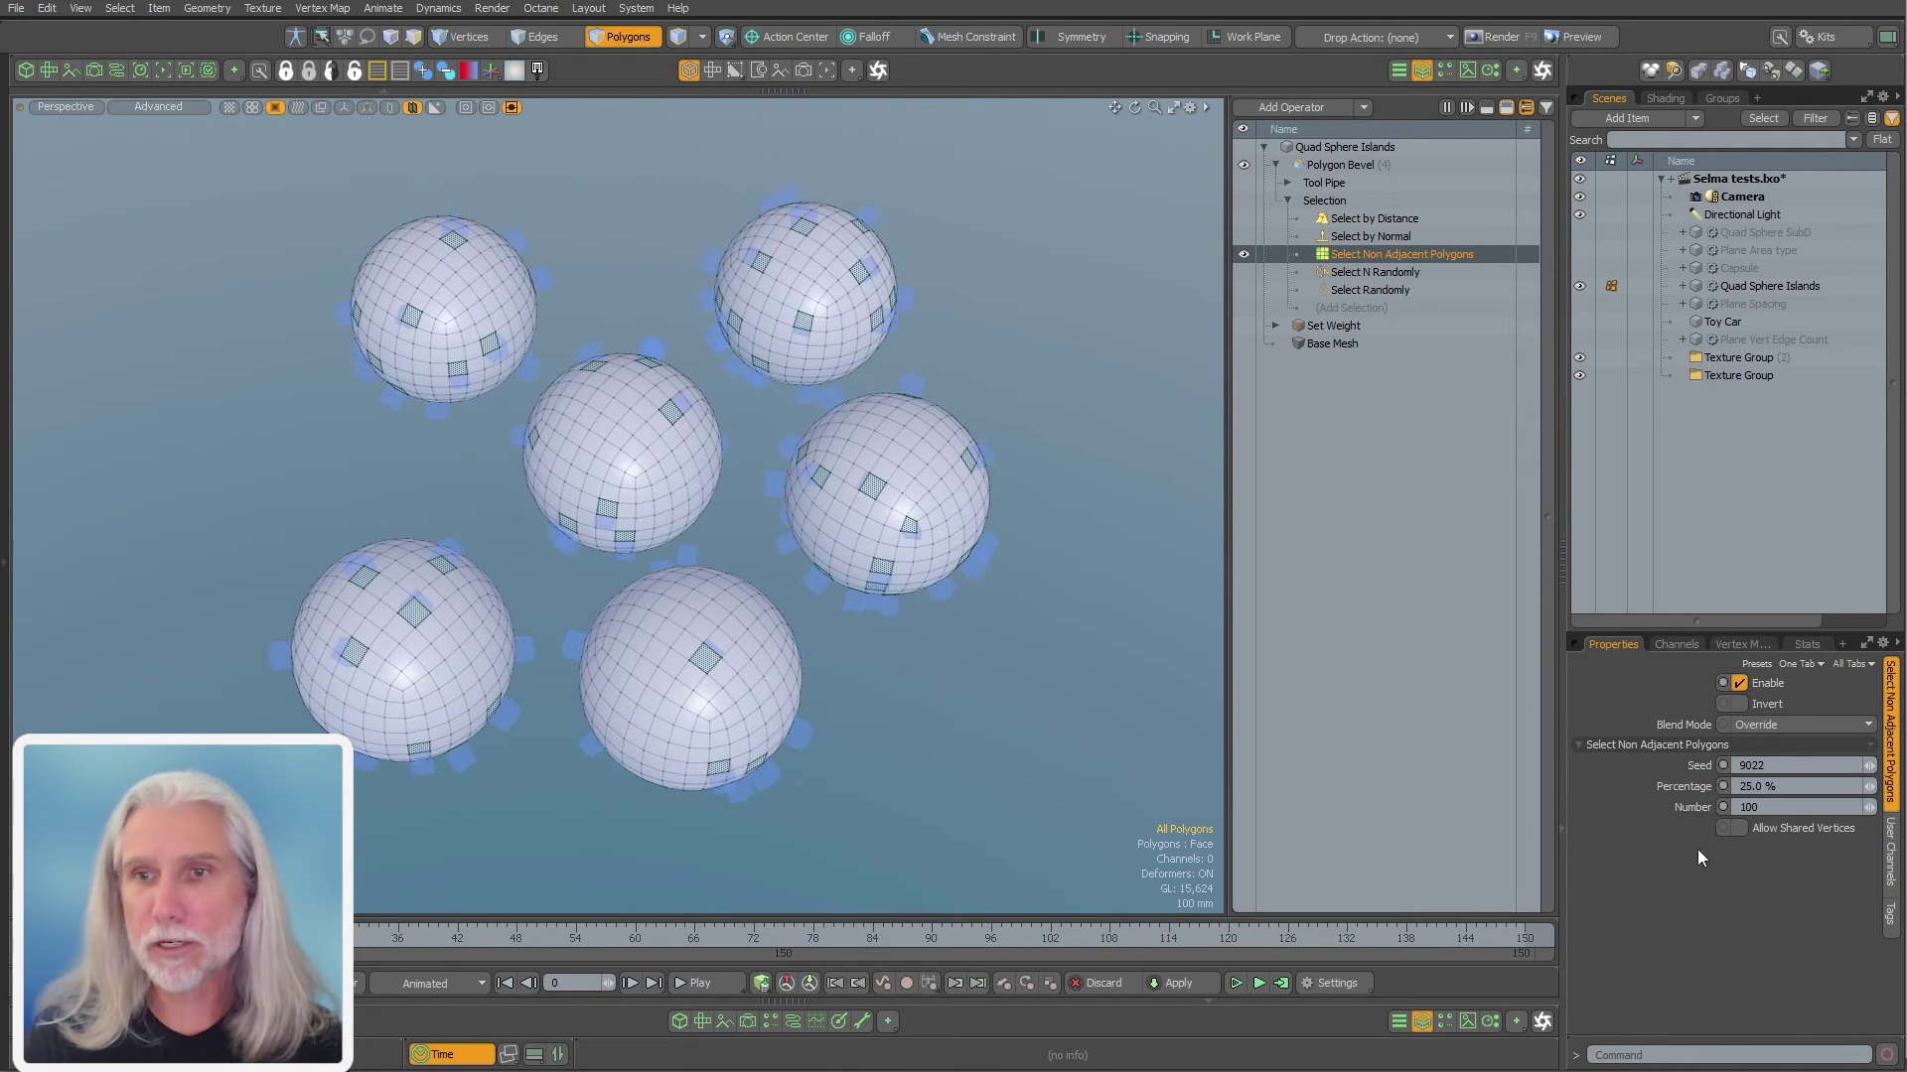
pyautogui.keyDown('alt'); pyautogui.moveTo(1003, 611); pyautogui.dragTo(778, 547); pyautogui.keyUp('alt')
# Try allowing shared vertices for Select Non Adjacent Polygons, inspect polygons meeting at corners, and disallow shared vertices again
pyautogui.click(1738, 827)
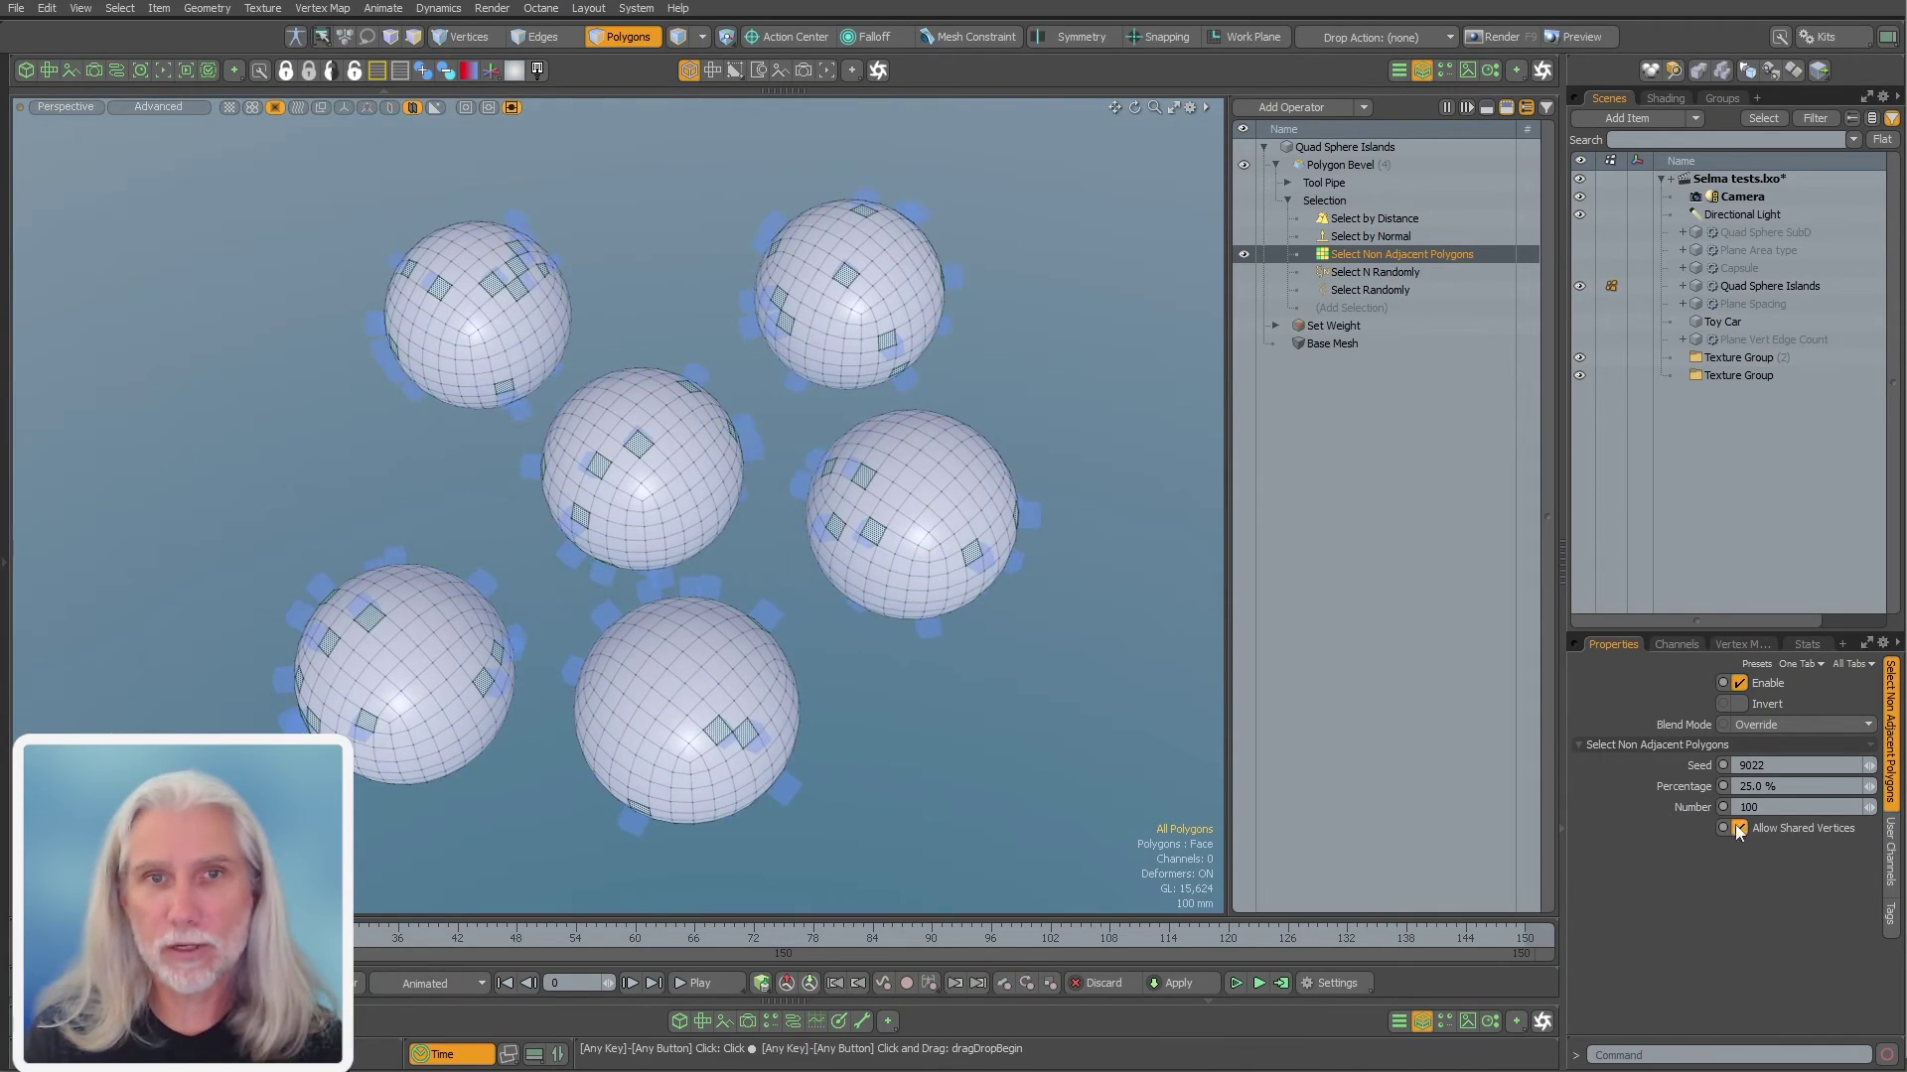
pyautogui.keyDown('alt'); pyautogui.moveTo(1151, 616); pyautogui.dragTo(882, 526); pyautogui.keyUp('alt')
pyautogui.scroll(5, 534, 243)
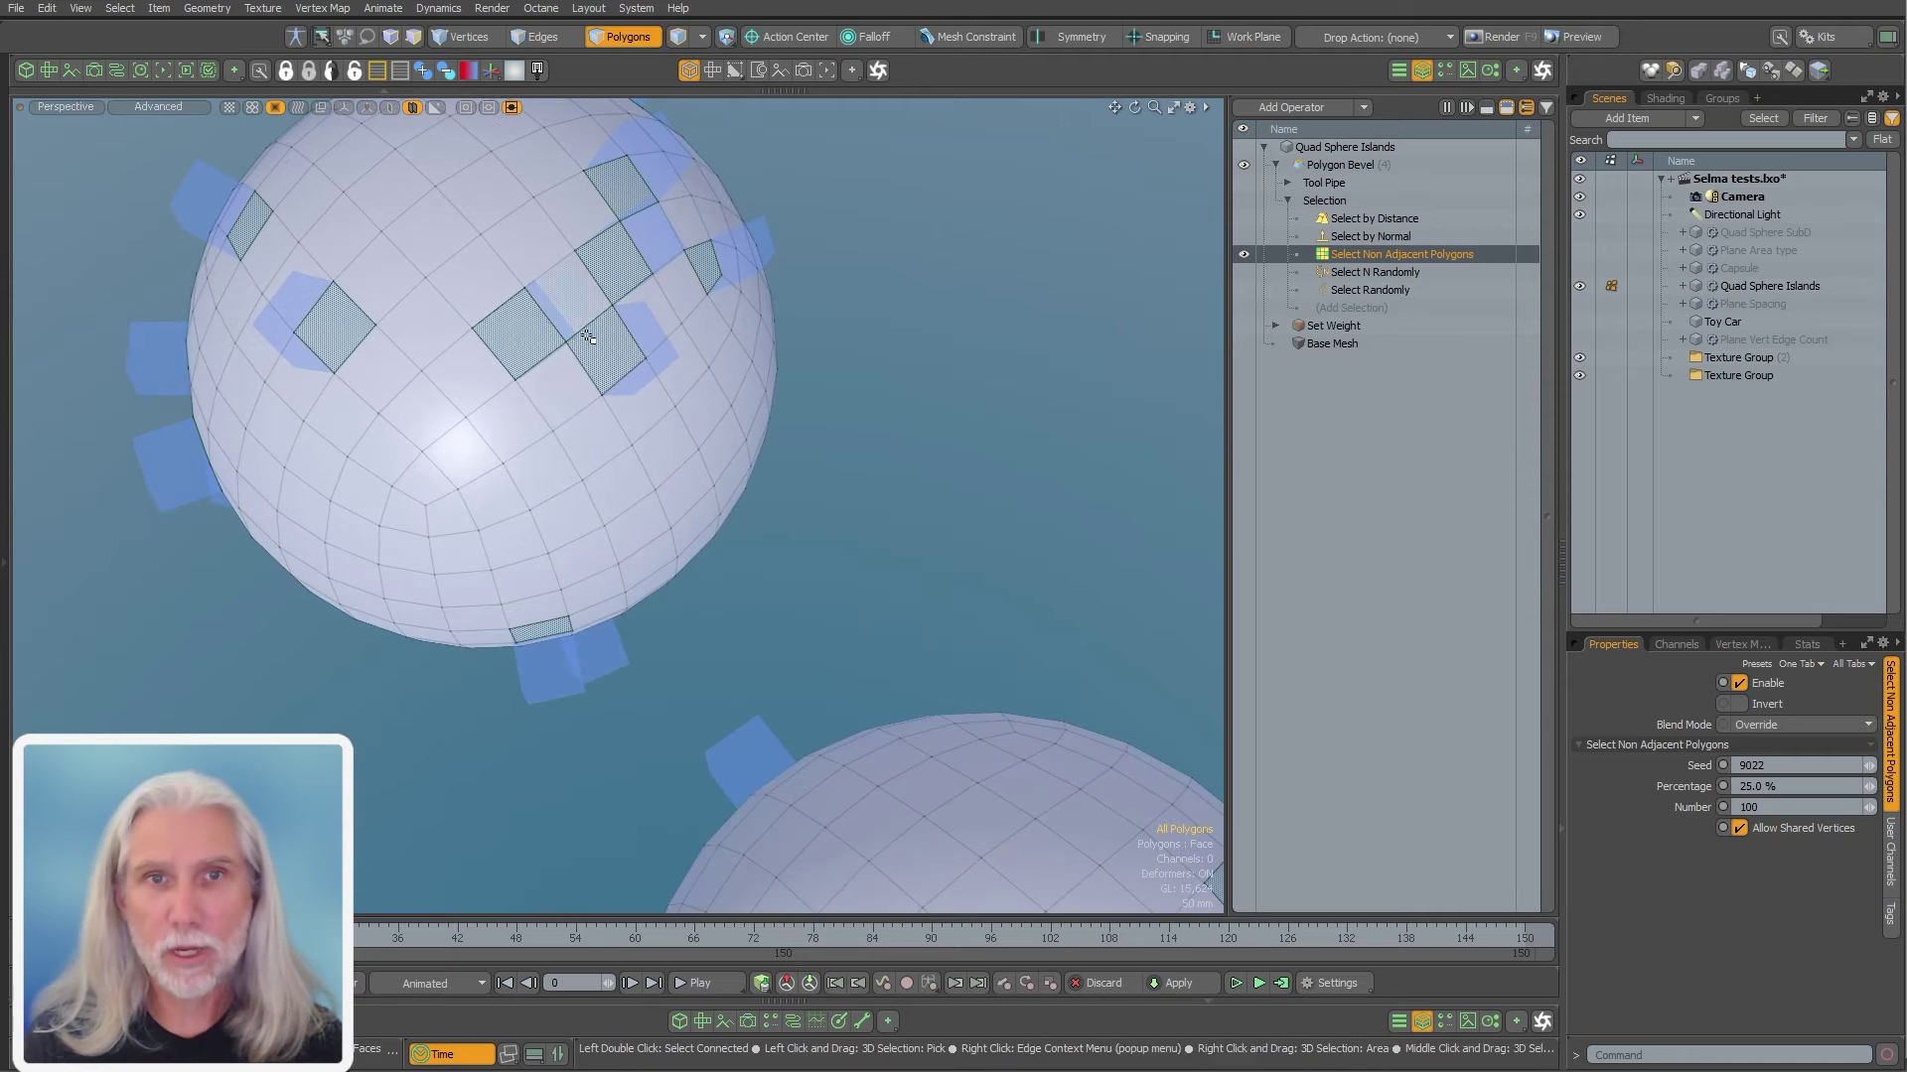
pyautogui.click(1777, 826)
pyautogui.scroll(-10, 856, 368)
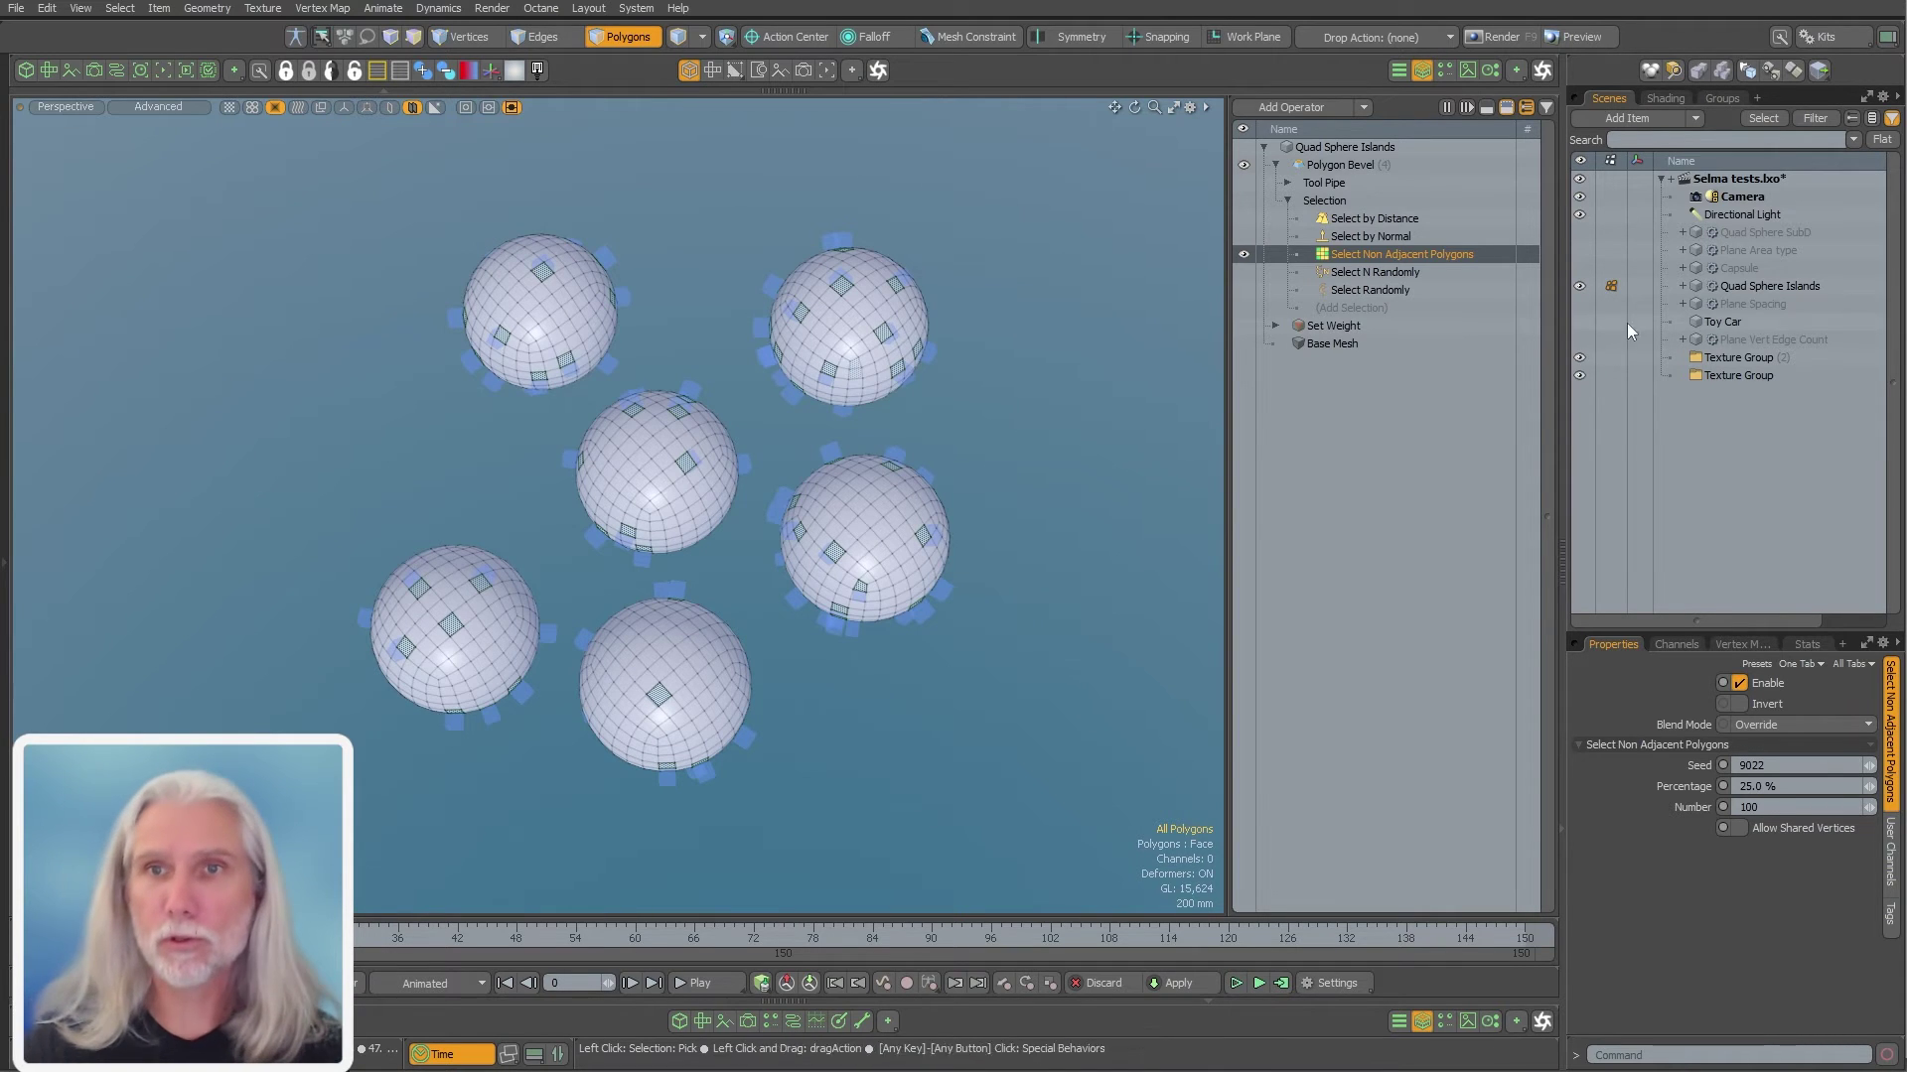
# Disable Select Non Adjacent Polygons and enable Select by Normal as the Polygon Bevel's selection
pyautogui.click(1243, 255)
pyautogui.click(1291, 239)
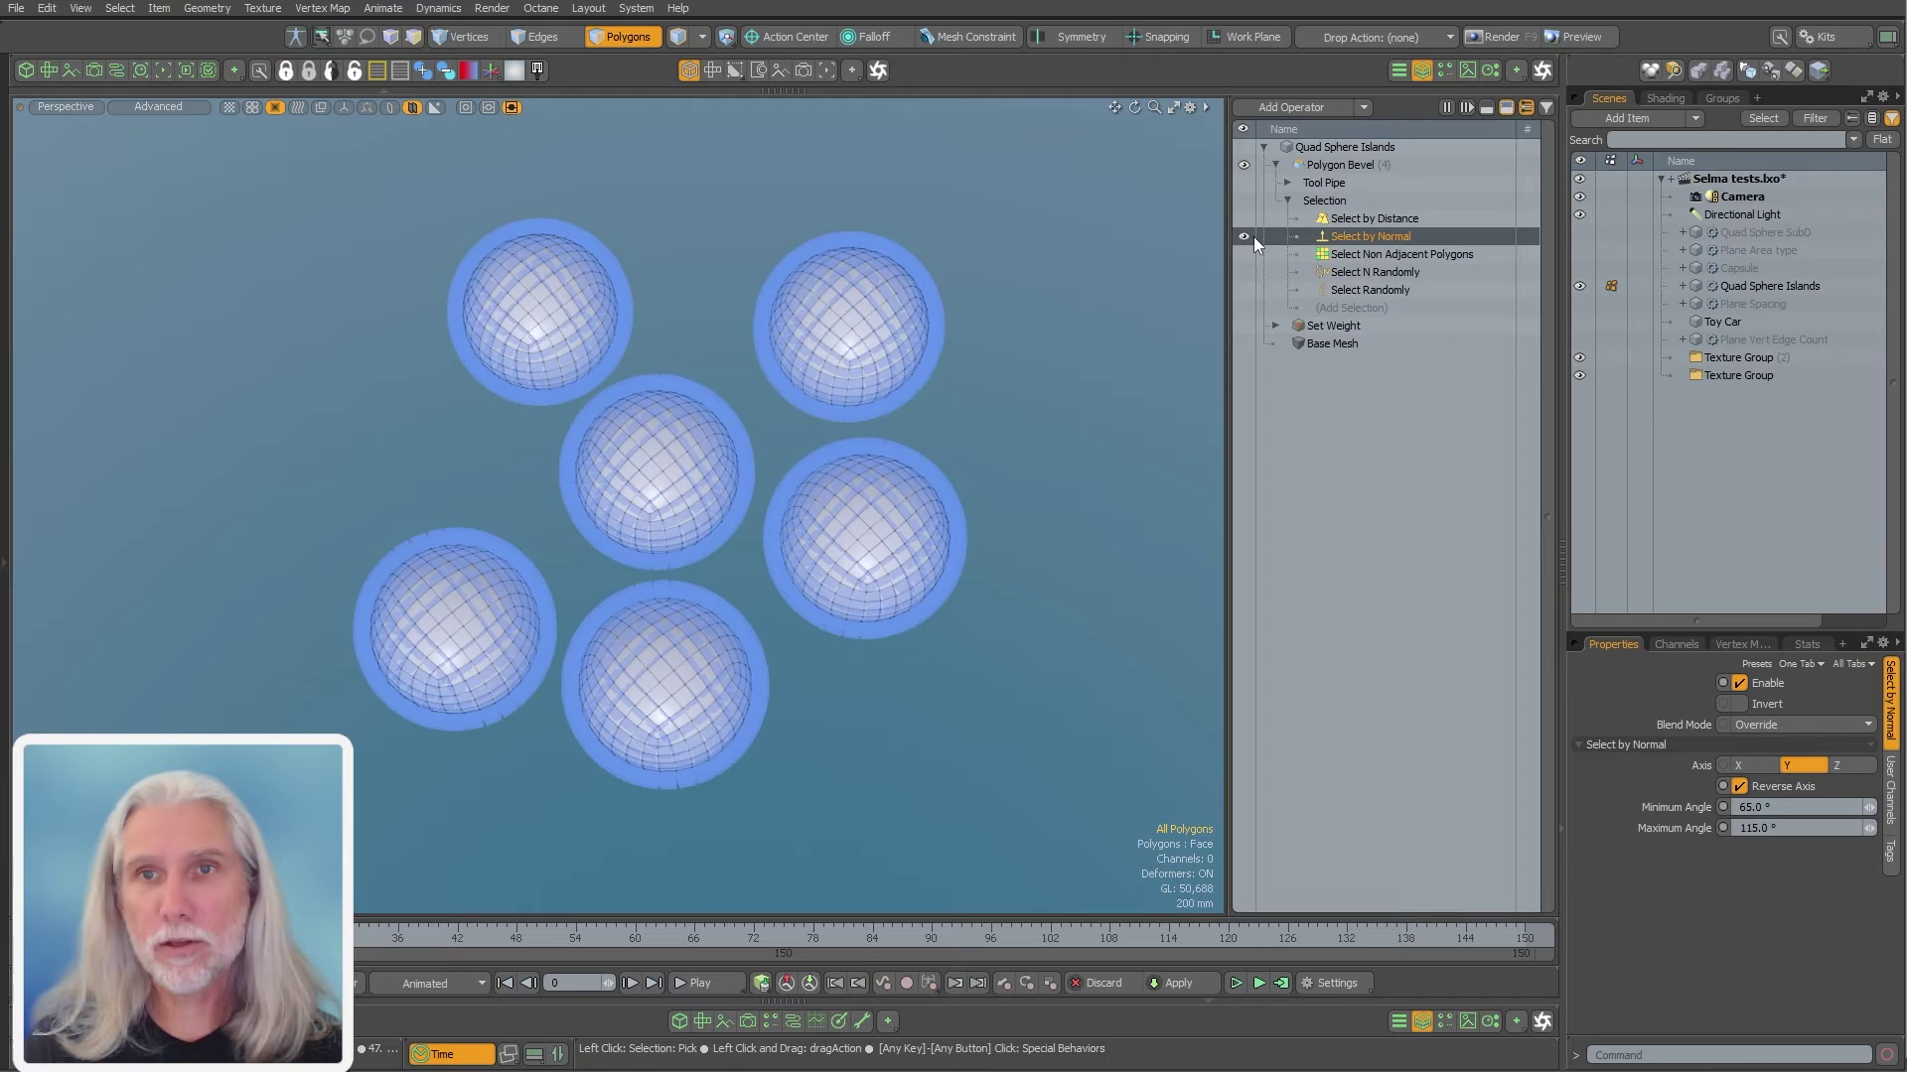
pyautogui.click(1243, 237)
pyautogui.keyDown('alt'); pyautogui.moveTo(806, 635); pyautogui.dragTo(837, 366); pyautogui.keyUp('alt')
# Set the Select by Normal operator's minimum angle to 0° and its maximum angle to 90°
pyautogui.click(1772, 808)
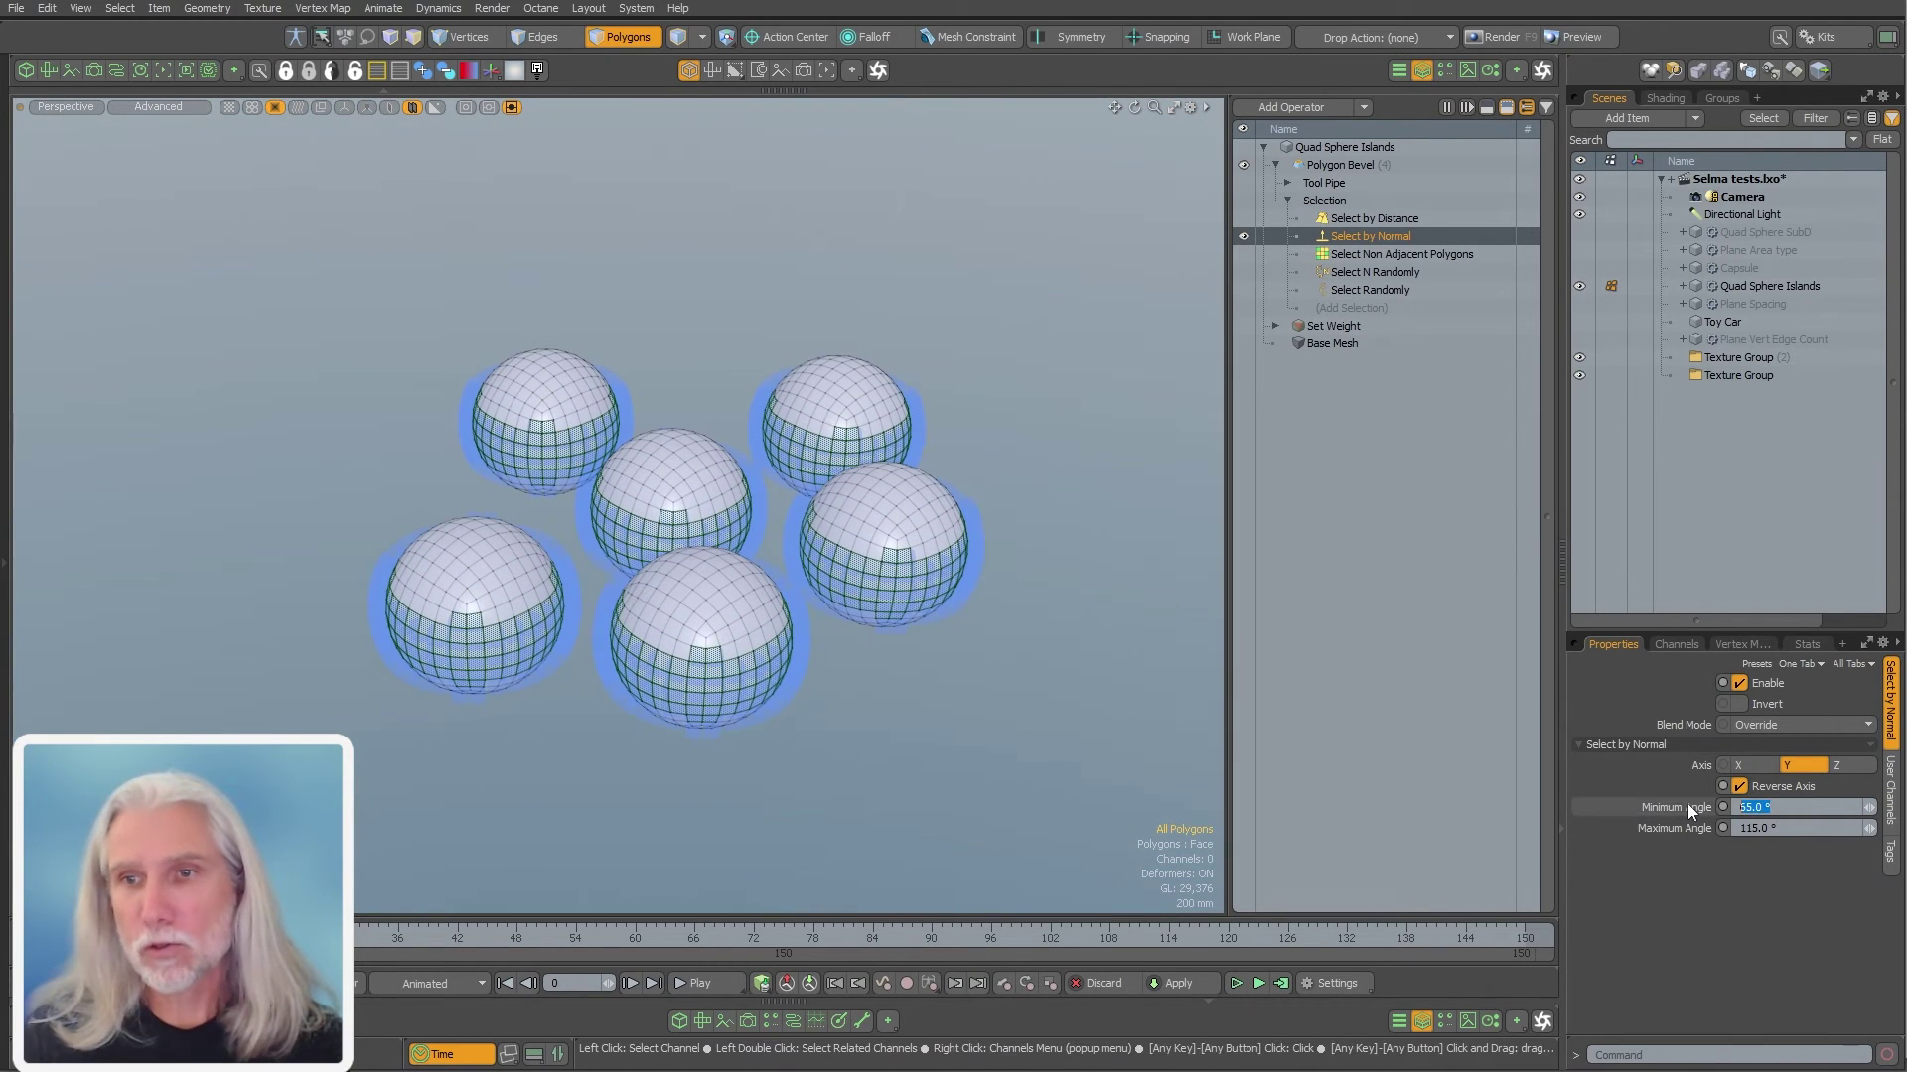
pyautogui.write('0')
pyautogui.press('Tab')
pyautogui.write('90')
pyautogui.press('Return')
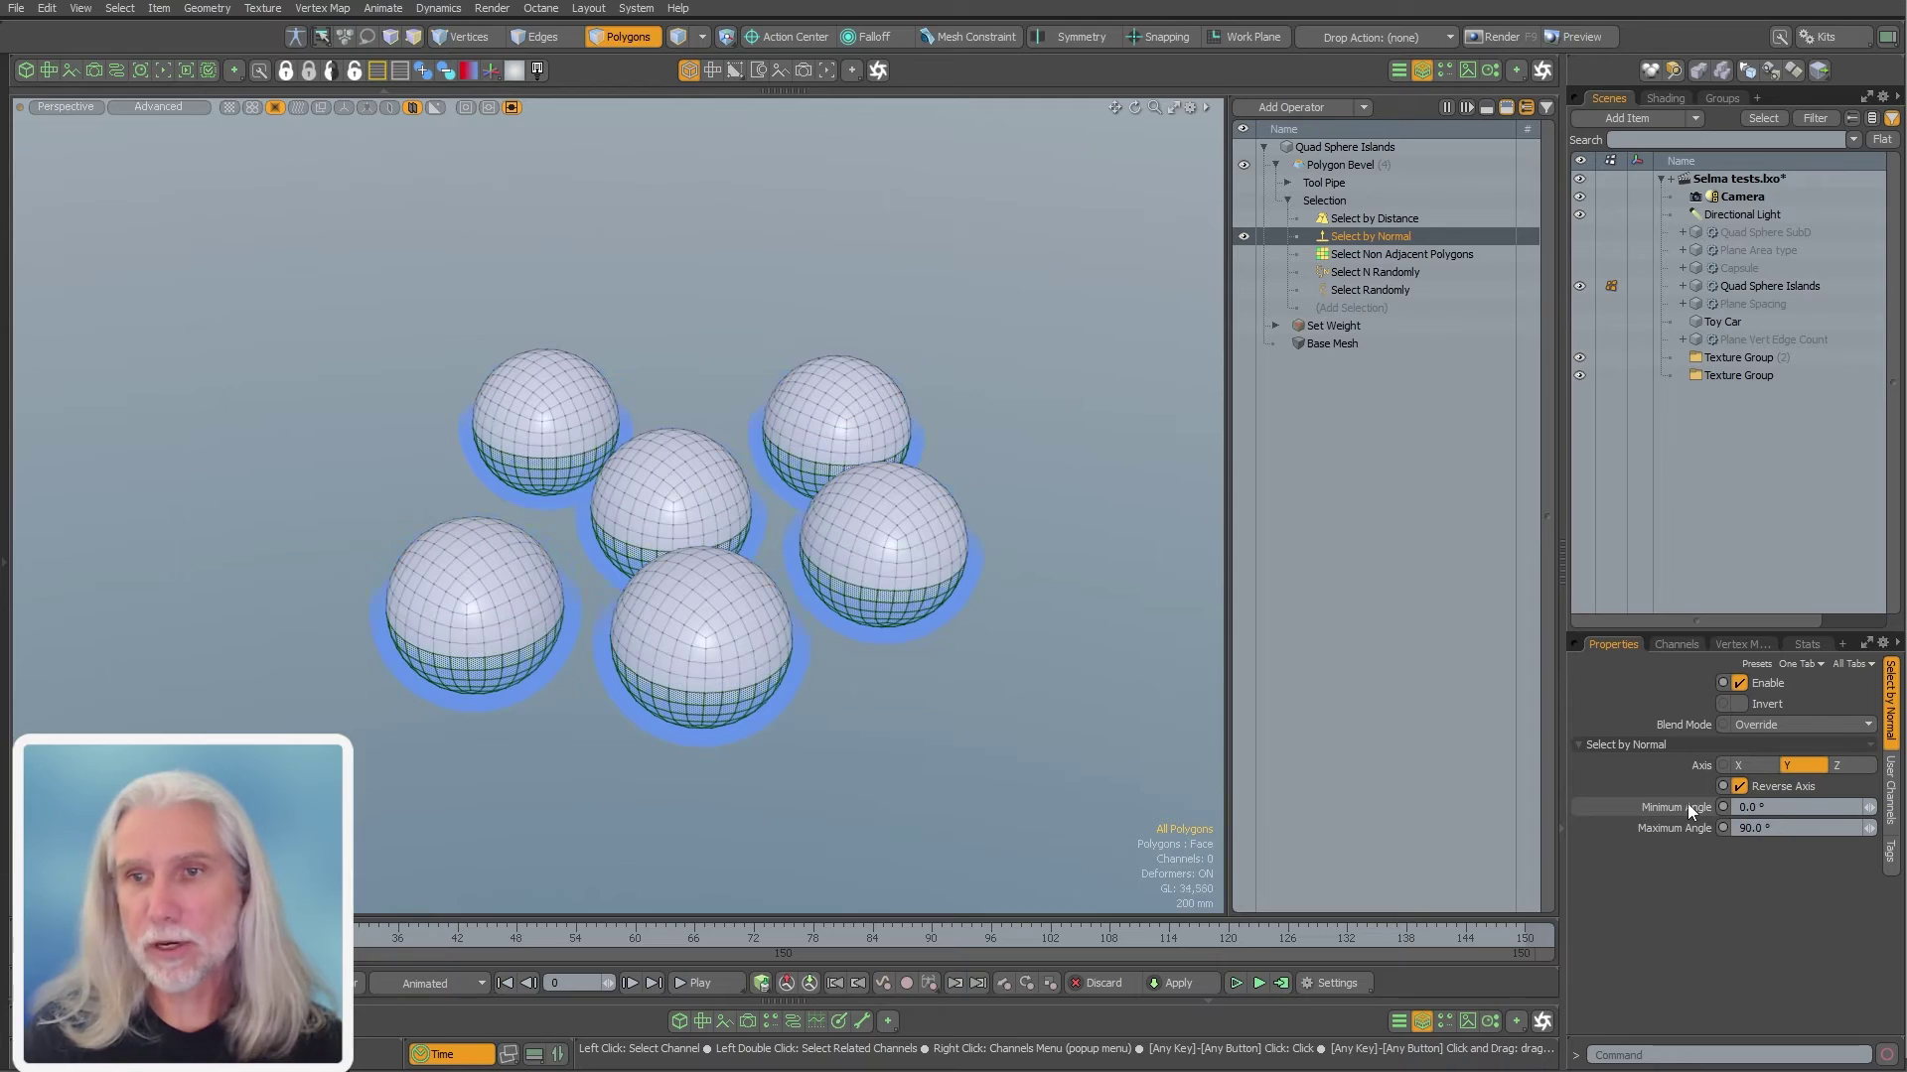
# Turn off Reverse Axis for Select by Normal, and select it together with Polygon Bevel to inspect the beveled spheres
pyautogui.moveTo(894, 328)
pyautogui.keyDown('alt'); pyautogui.mouseDown()
pyautogui.moveTo(844, 275)
pyautogui.moveTo(854, 417)
pyautogui.mouseUp(); pyautogui.keyUp('alt')
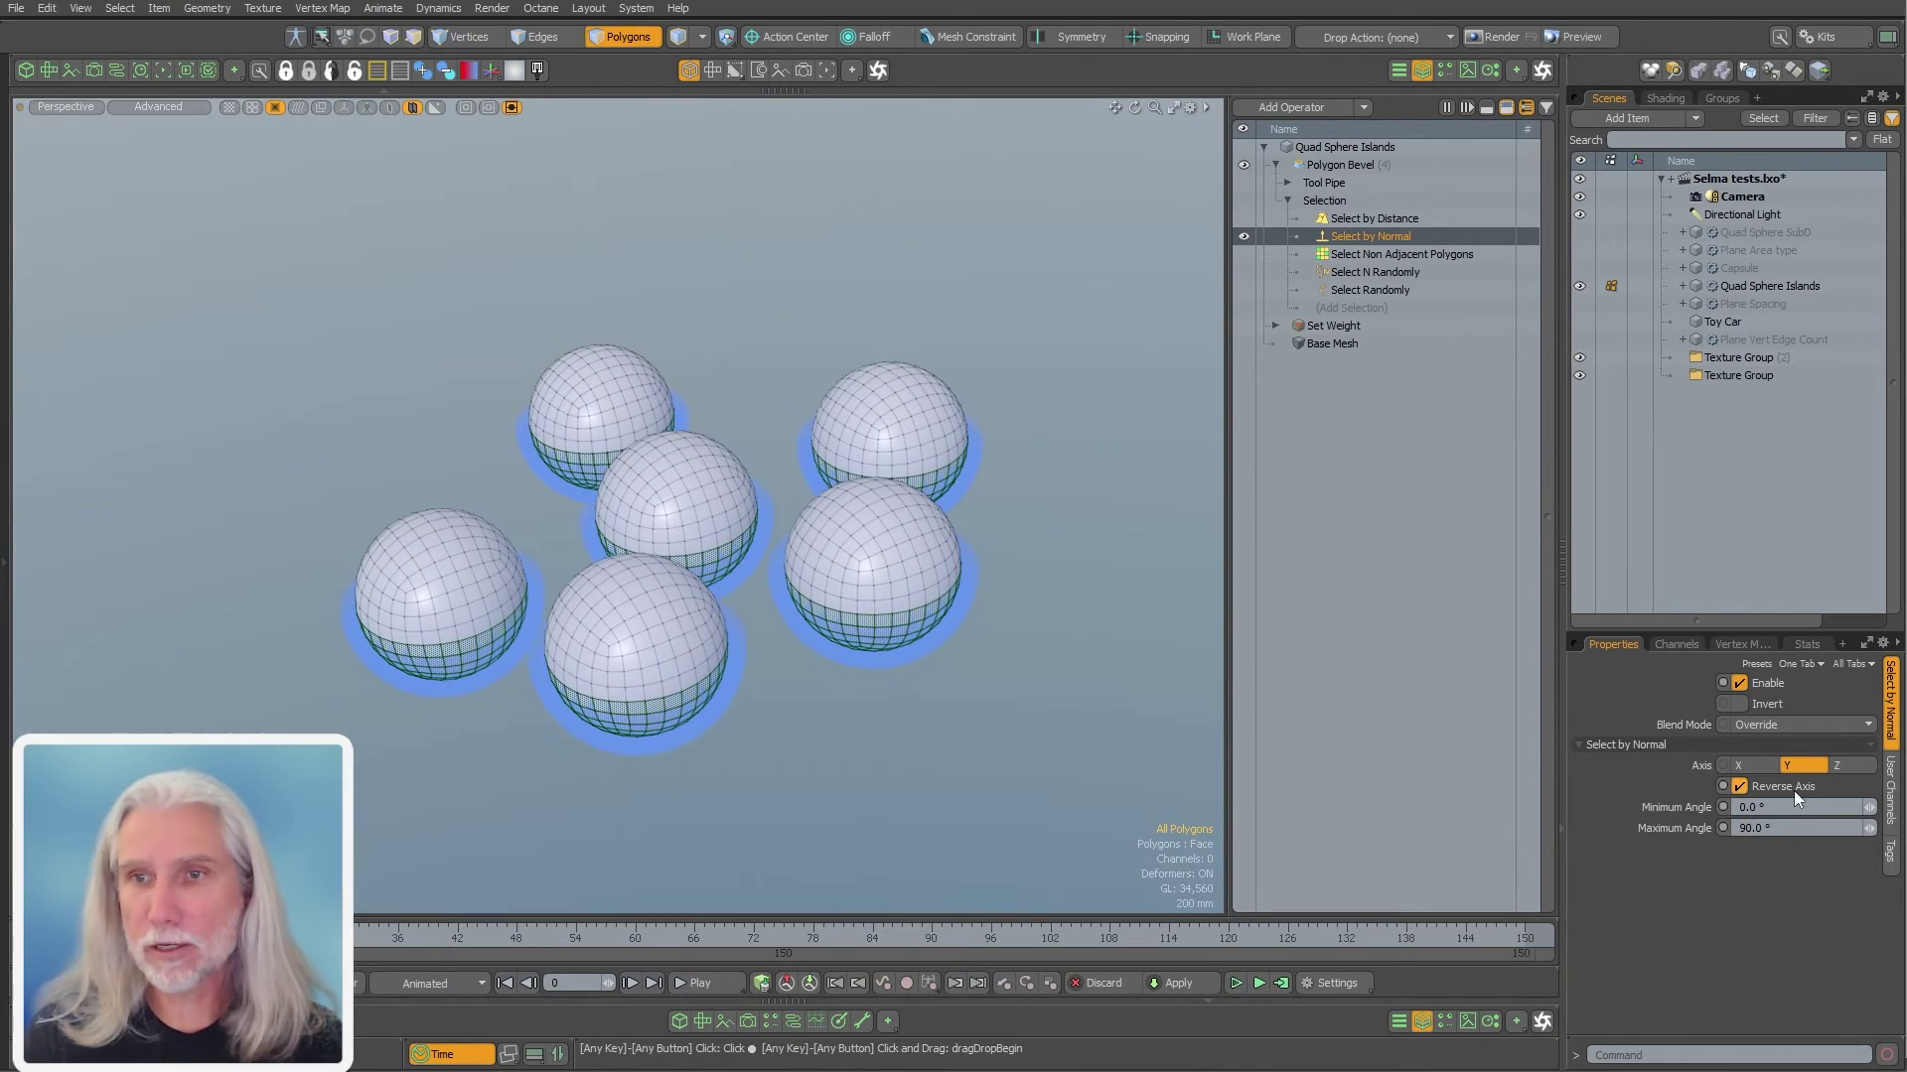
pyautogui.click(1737, 786)
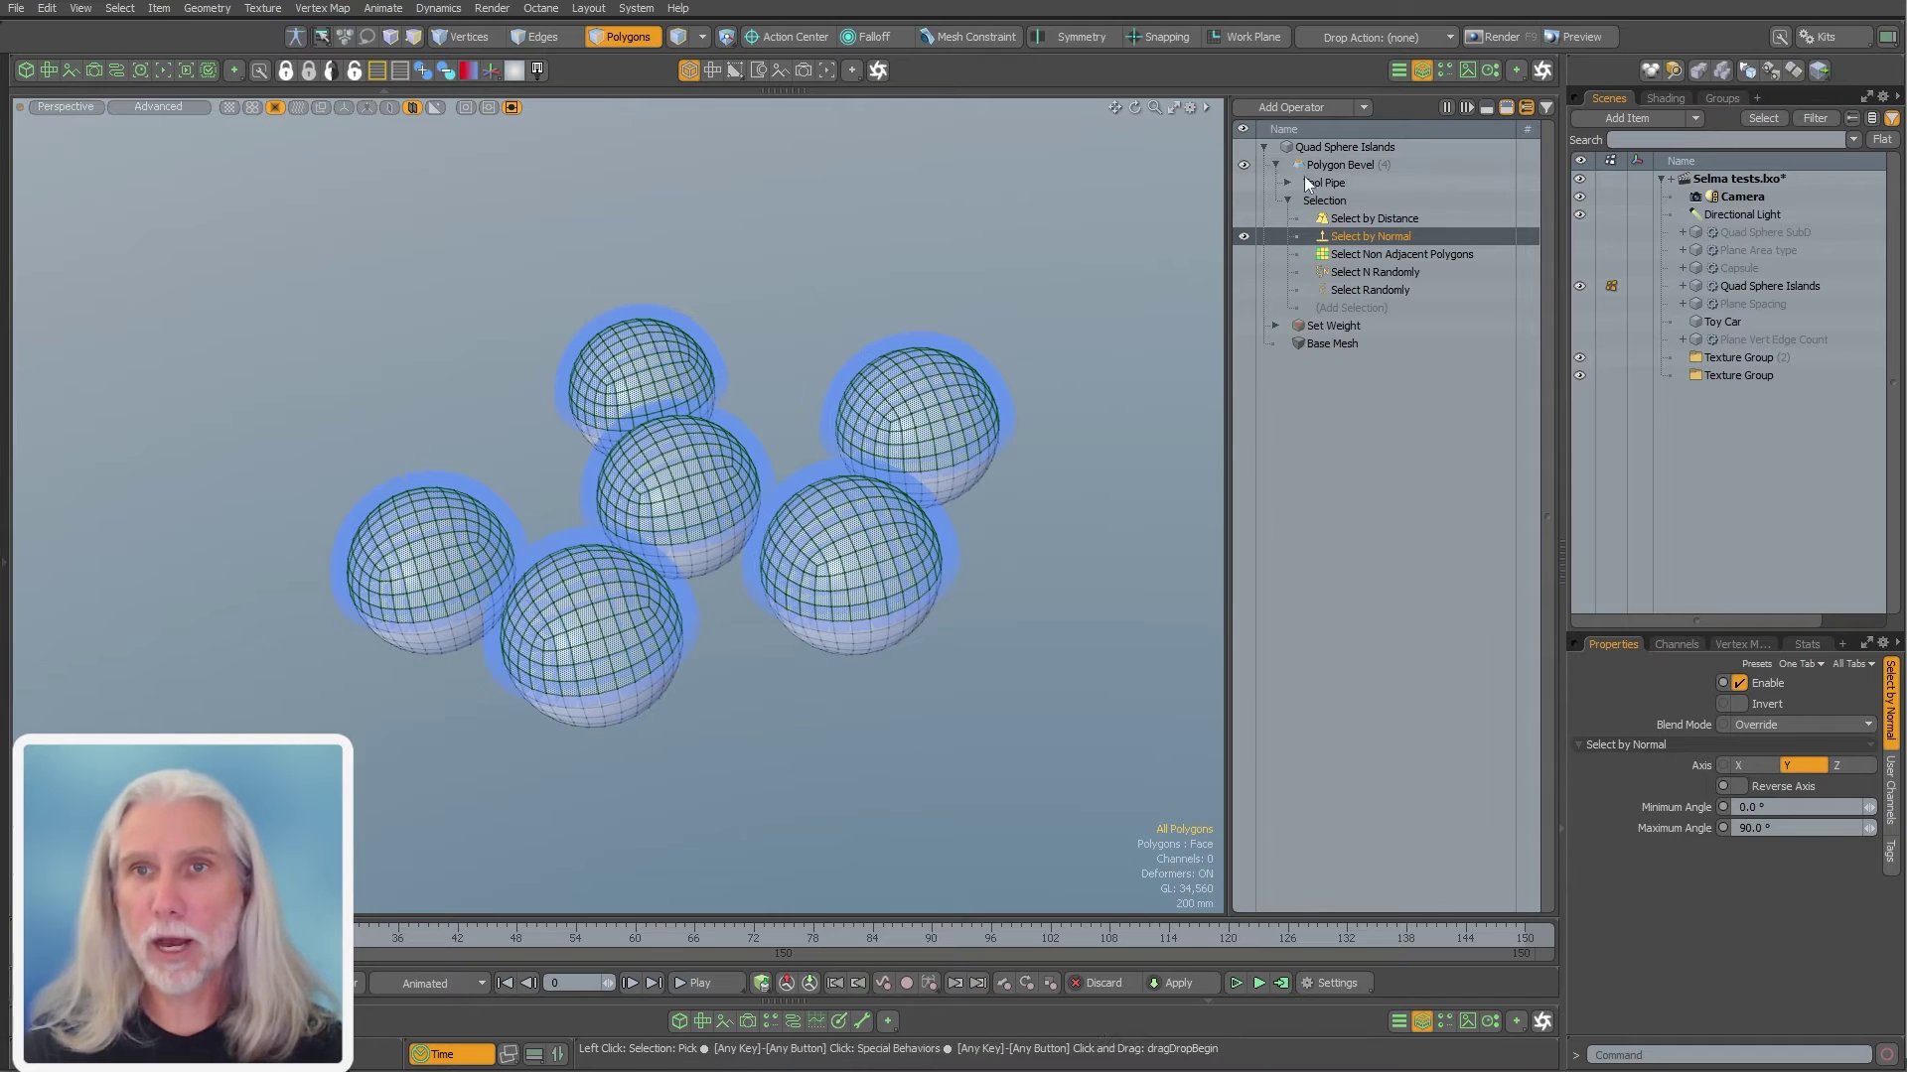
pyautogui.click(1304, 171)
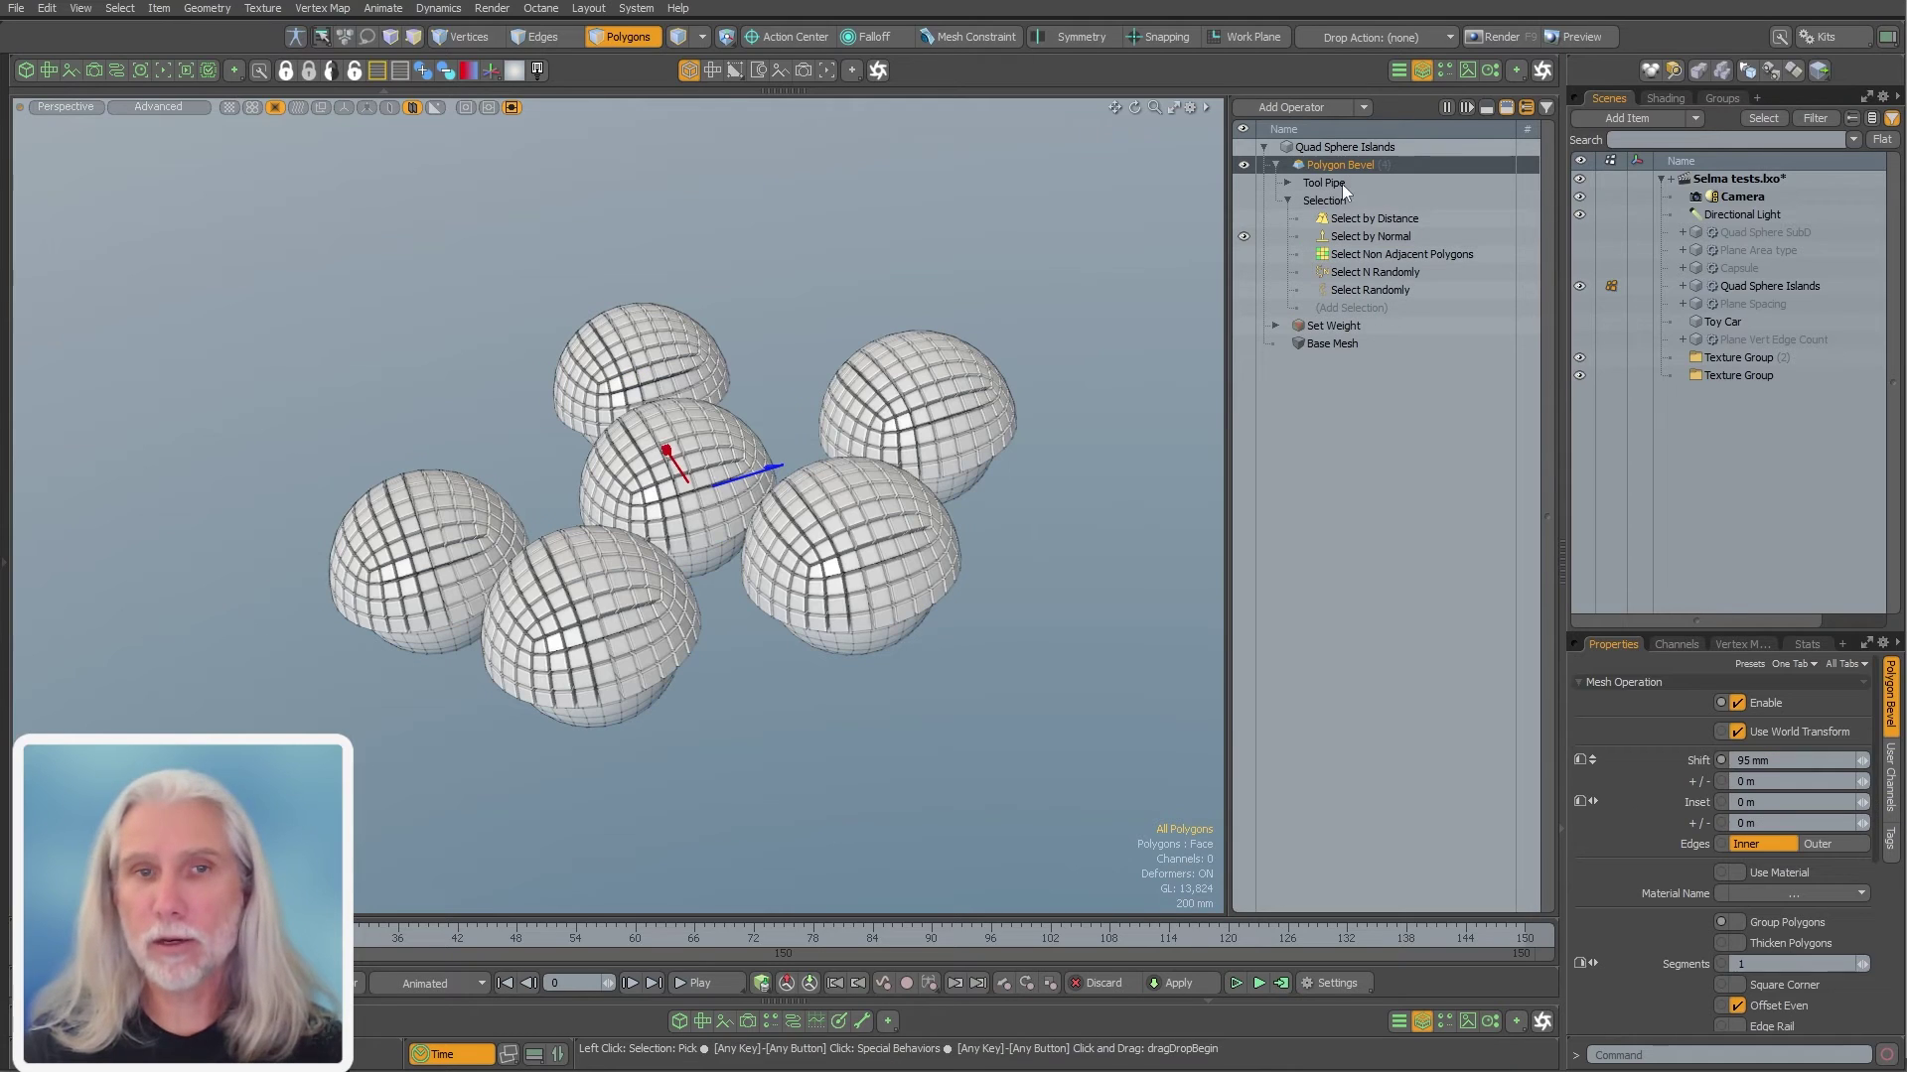
pyautogui.click(1379, 236)
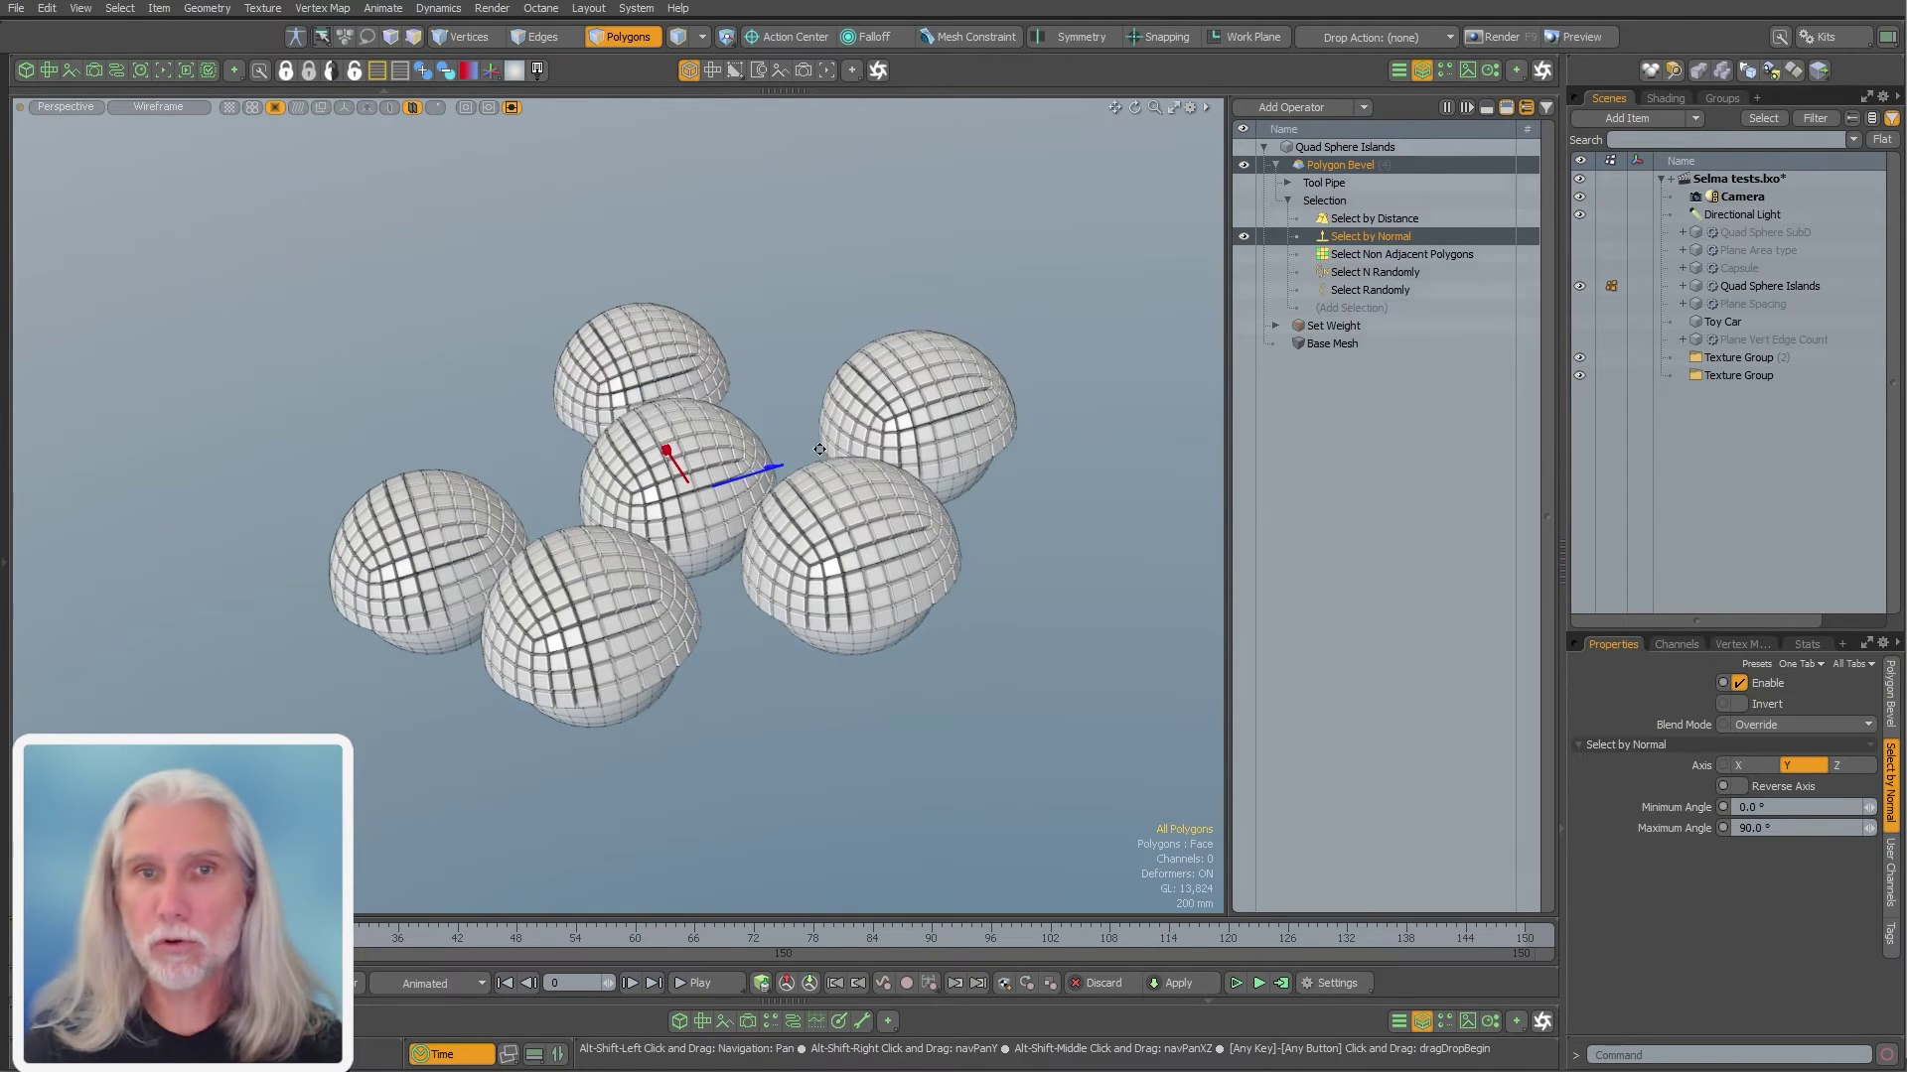
pyautogui.keyDown('alt'); pyautogui.moveTo(759, 472); pyautogui.dragTo(835, 509); pyautogui.keyUp('alt')
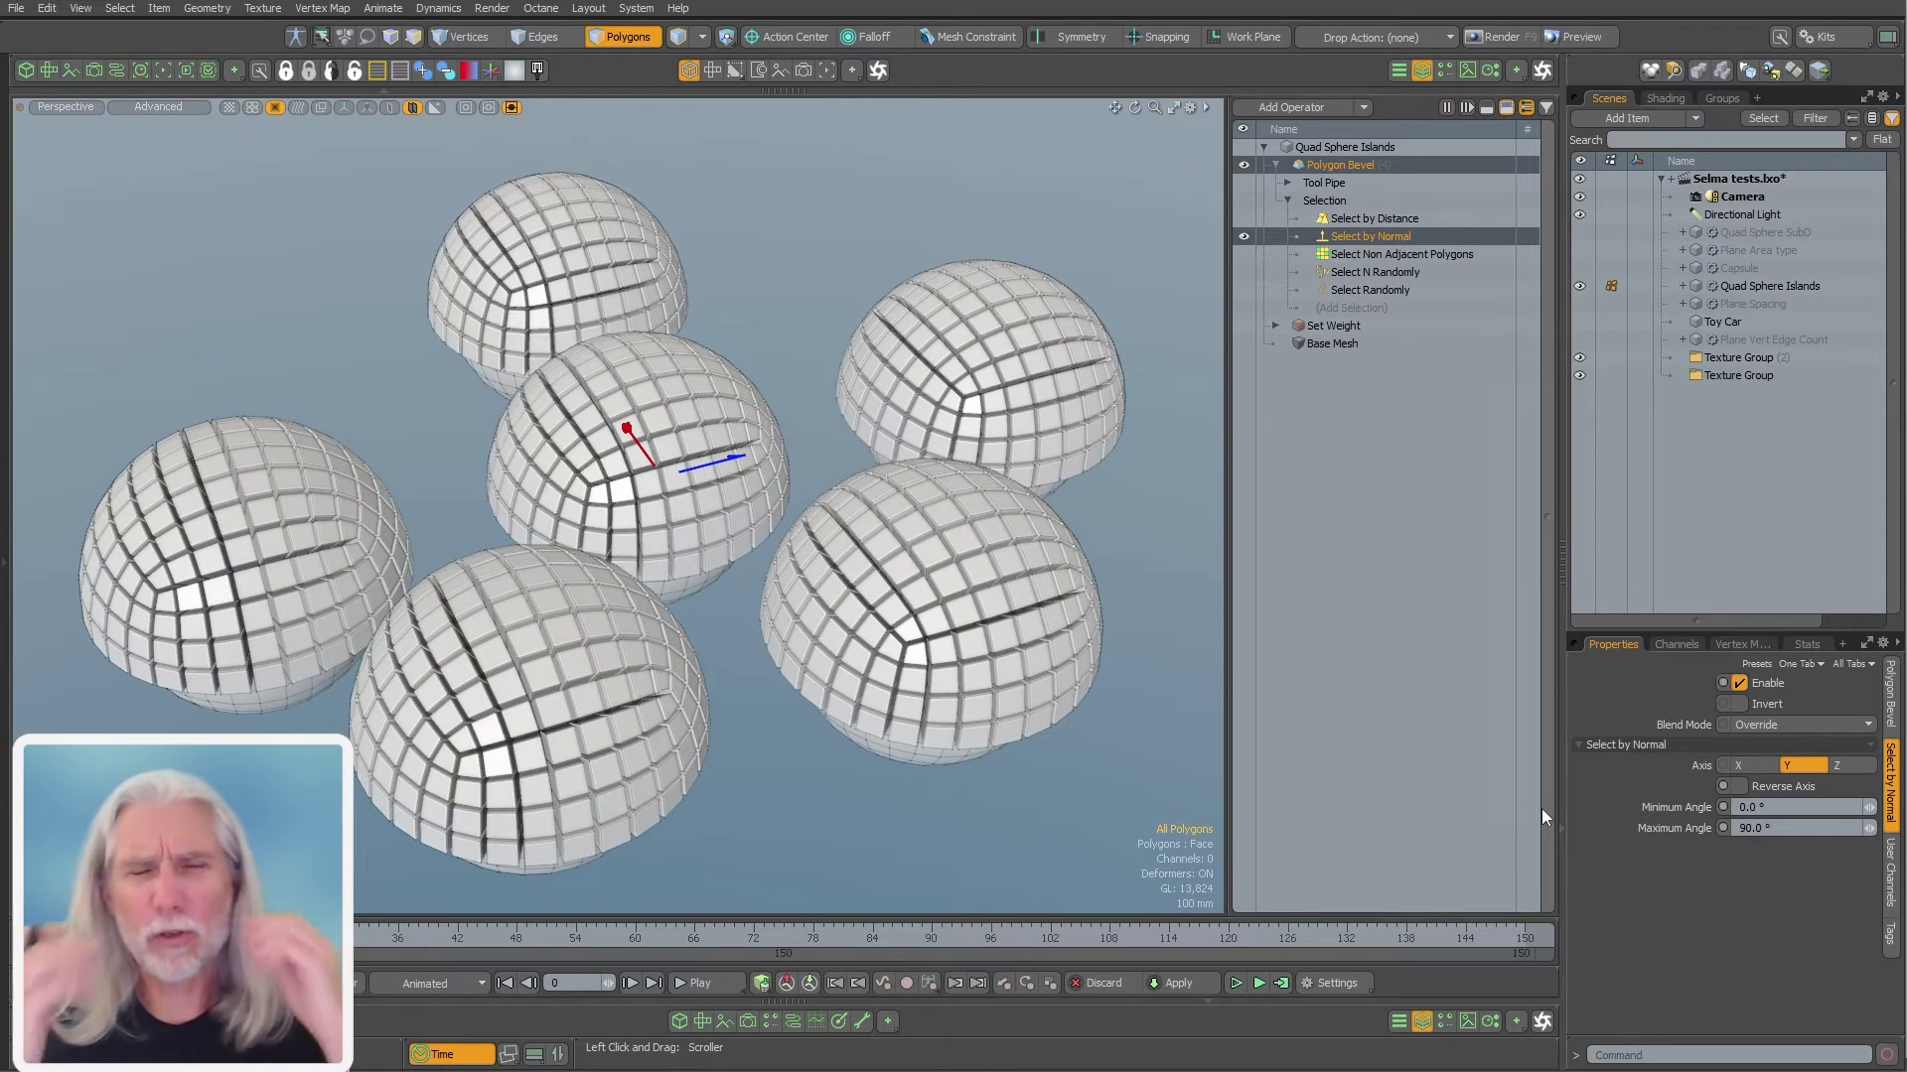
pyautogui.keyDown('alt'); pyautogui.moveTo(695, 596); pyautogui.dragTo(775, 770); pyautogui.keyUp('alt')
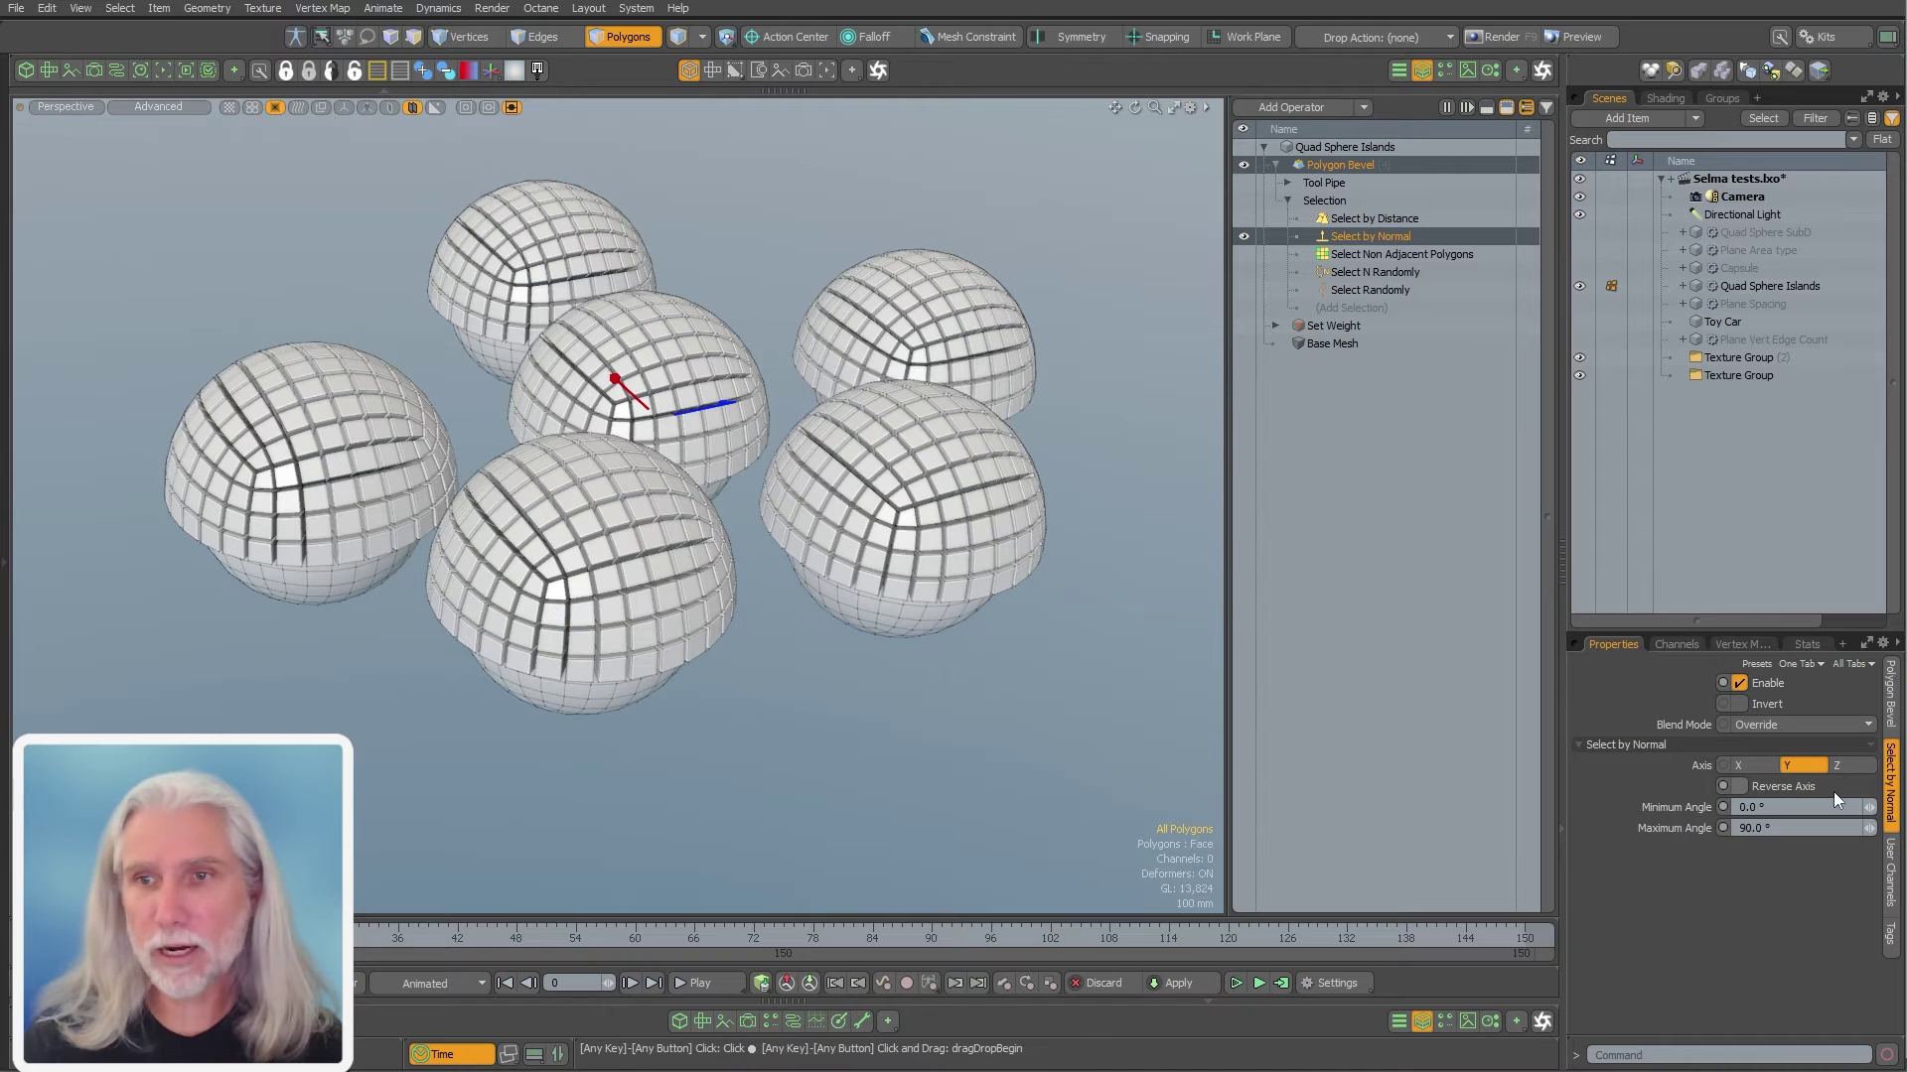
# Turn on Reverse Axis for Select by Normal and set its minimum angle to 75° and maximum angle to 115°
pyautogui.click(1739, 786)
pyautogui.keyDown('alt'); pyautogui.moveTo(733, 745); pyautogui.dragTo(728, 703); pyautogui.keyUp('alt')
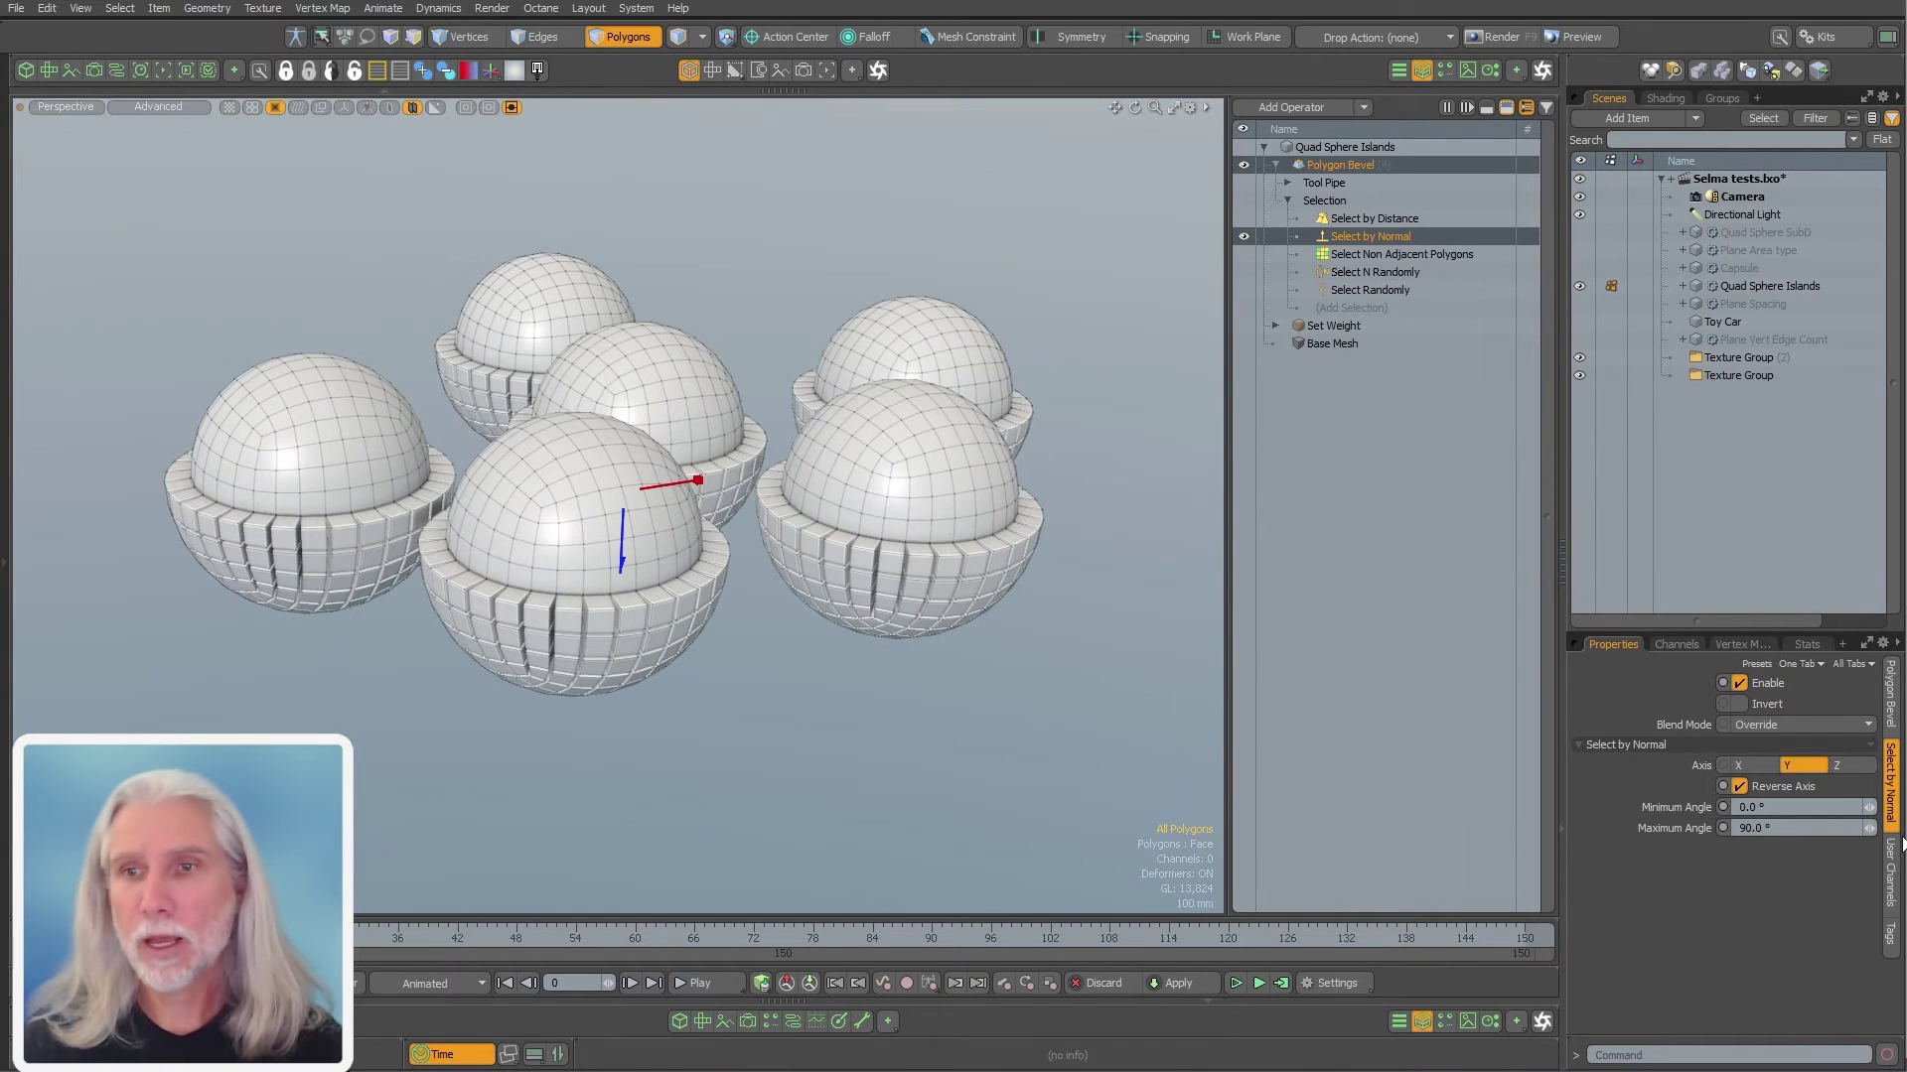
pyautogui.moveTo(1802, 809); pyautogui.dragTo(1708, 816)
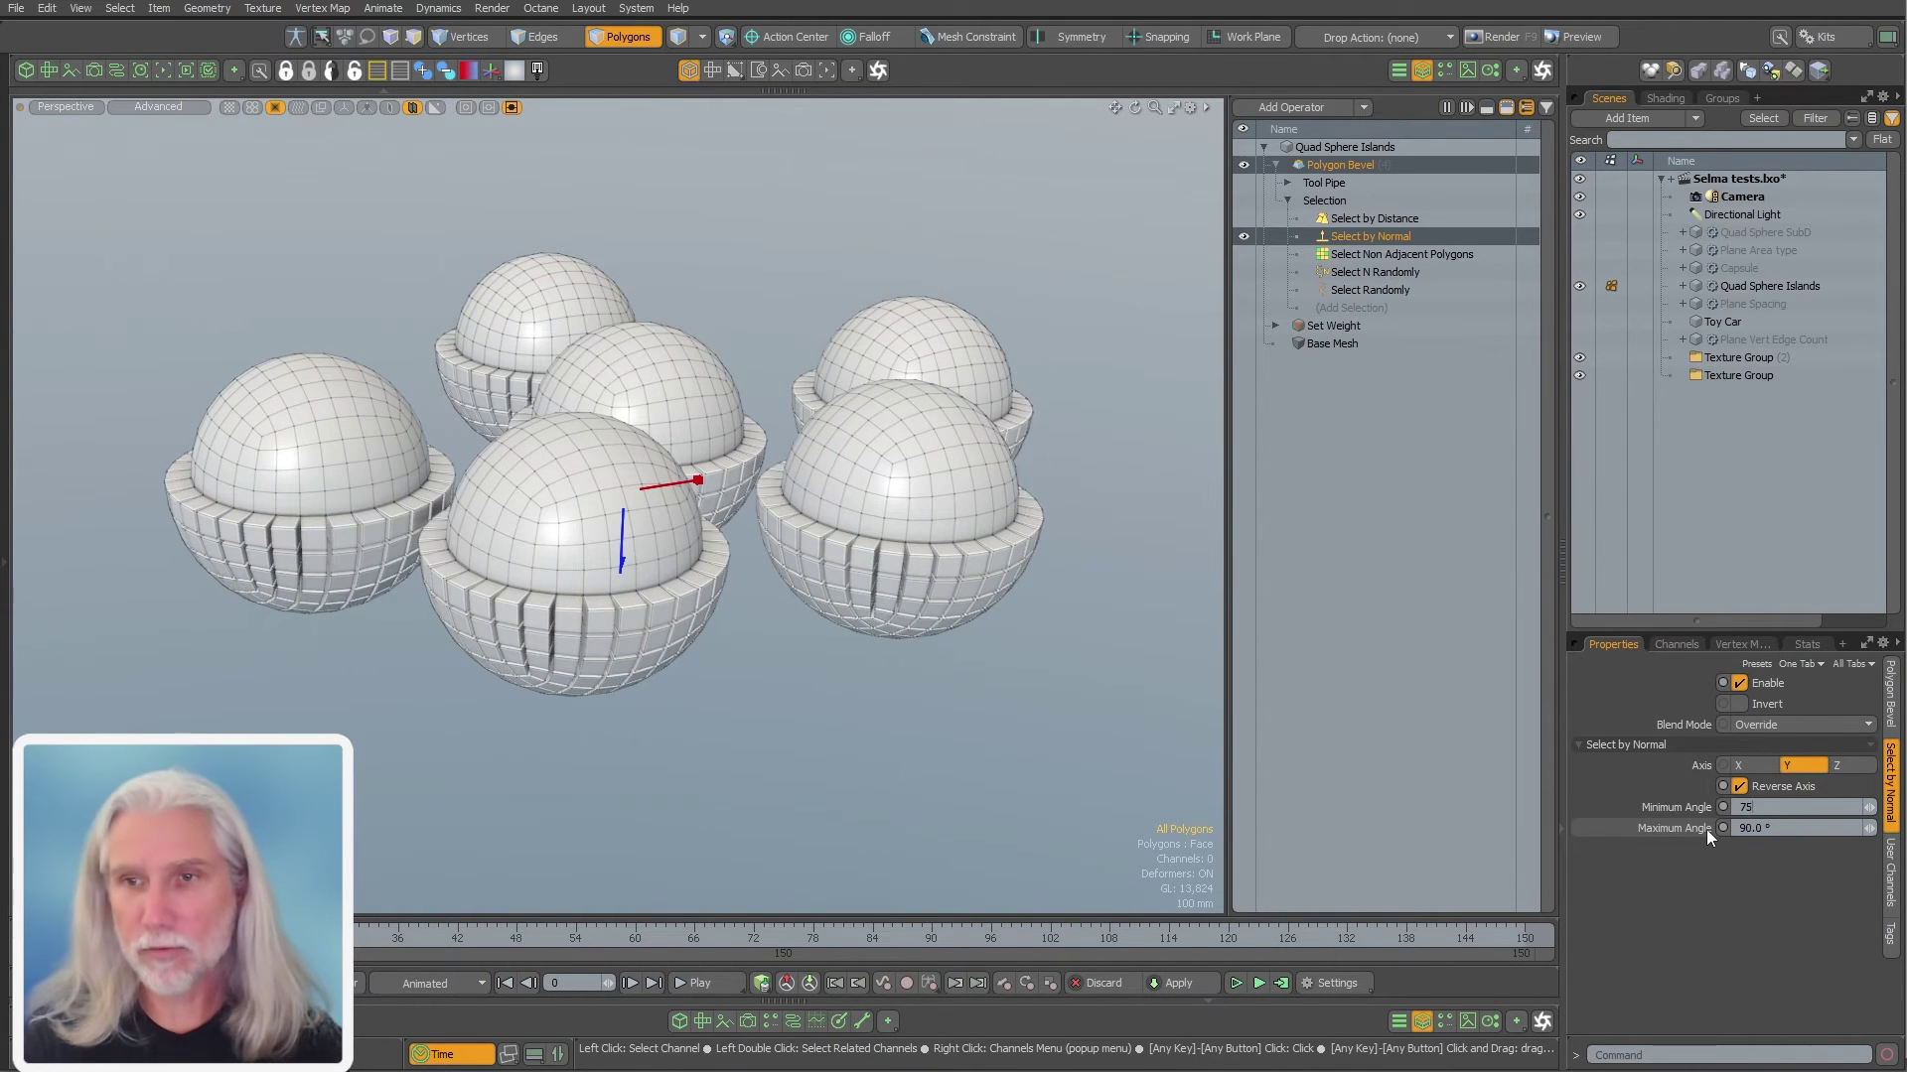
pyautogui.write('75')
pyautogui.press('Tab')
pyautogui.write('1153')
pyautogui.press('Return')
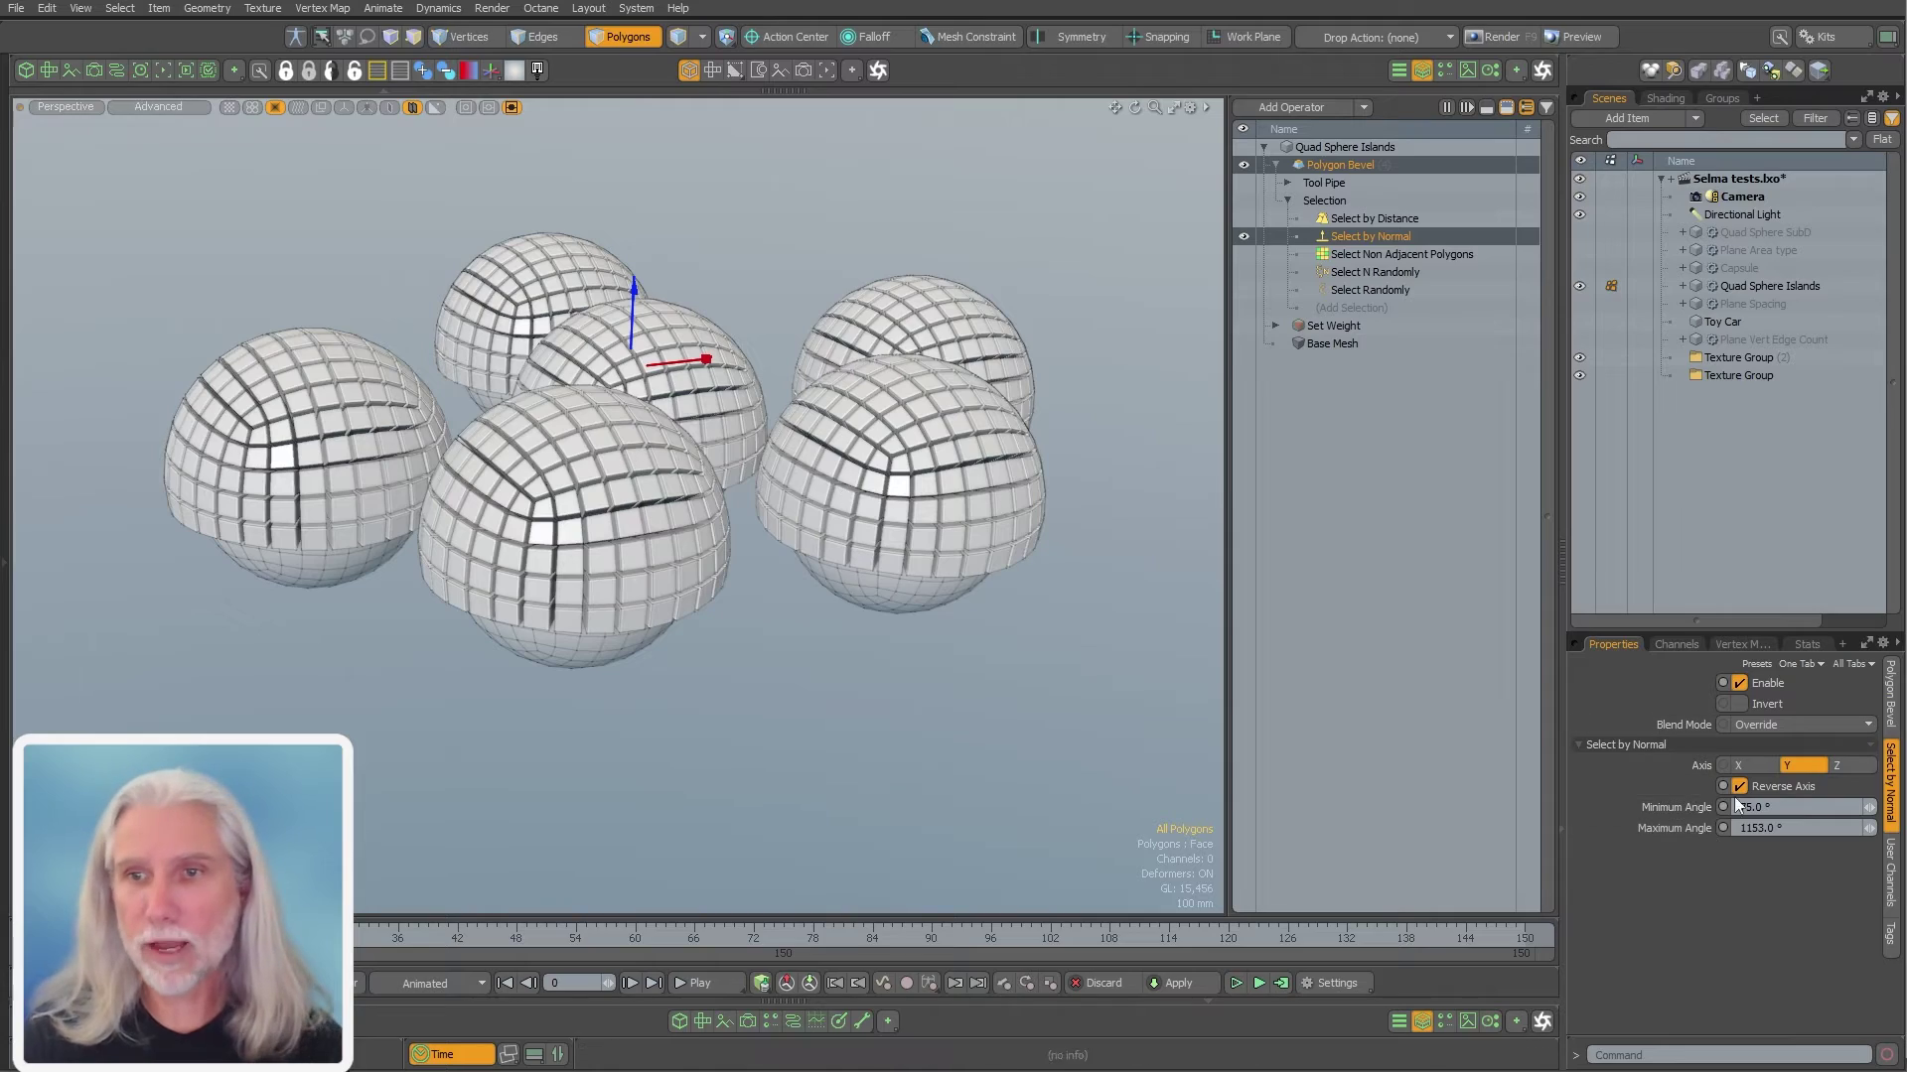
pyautogui.moveTo(1802, 829); pyautogui.dragTo(1622, 831)
pyautogui.write('115')
pyautogui.press('Return')
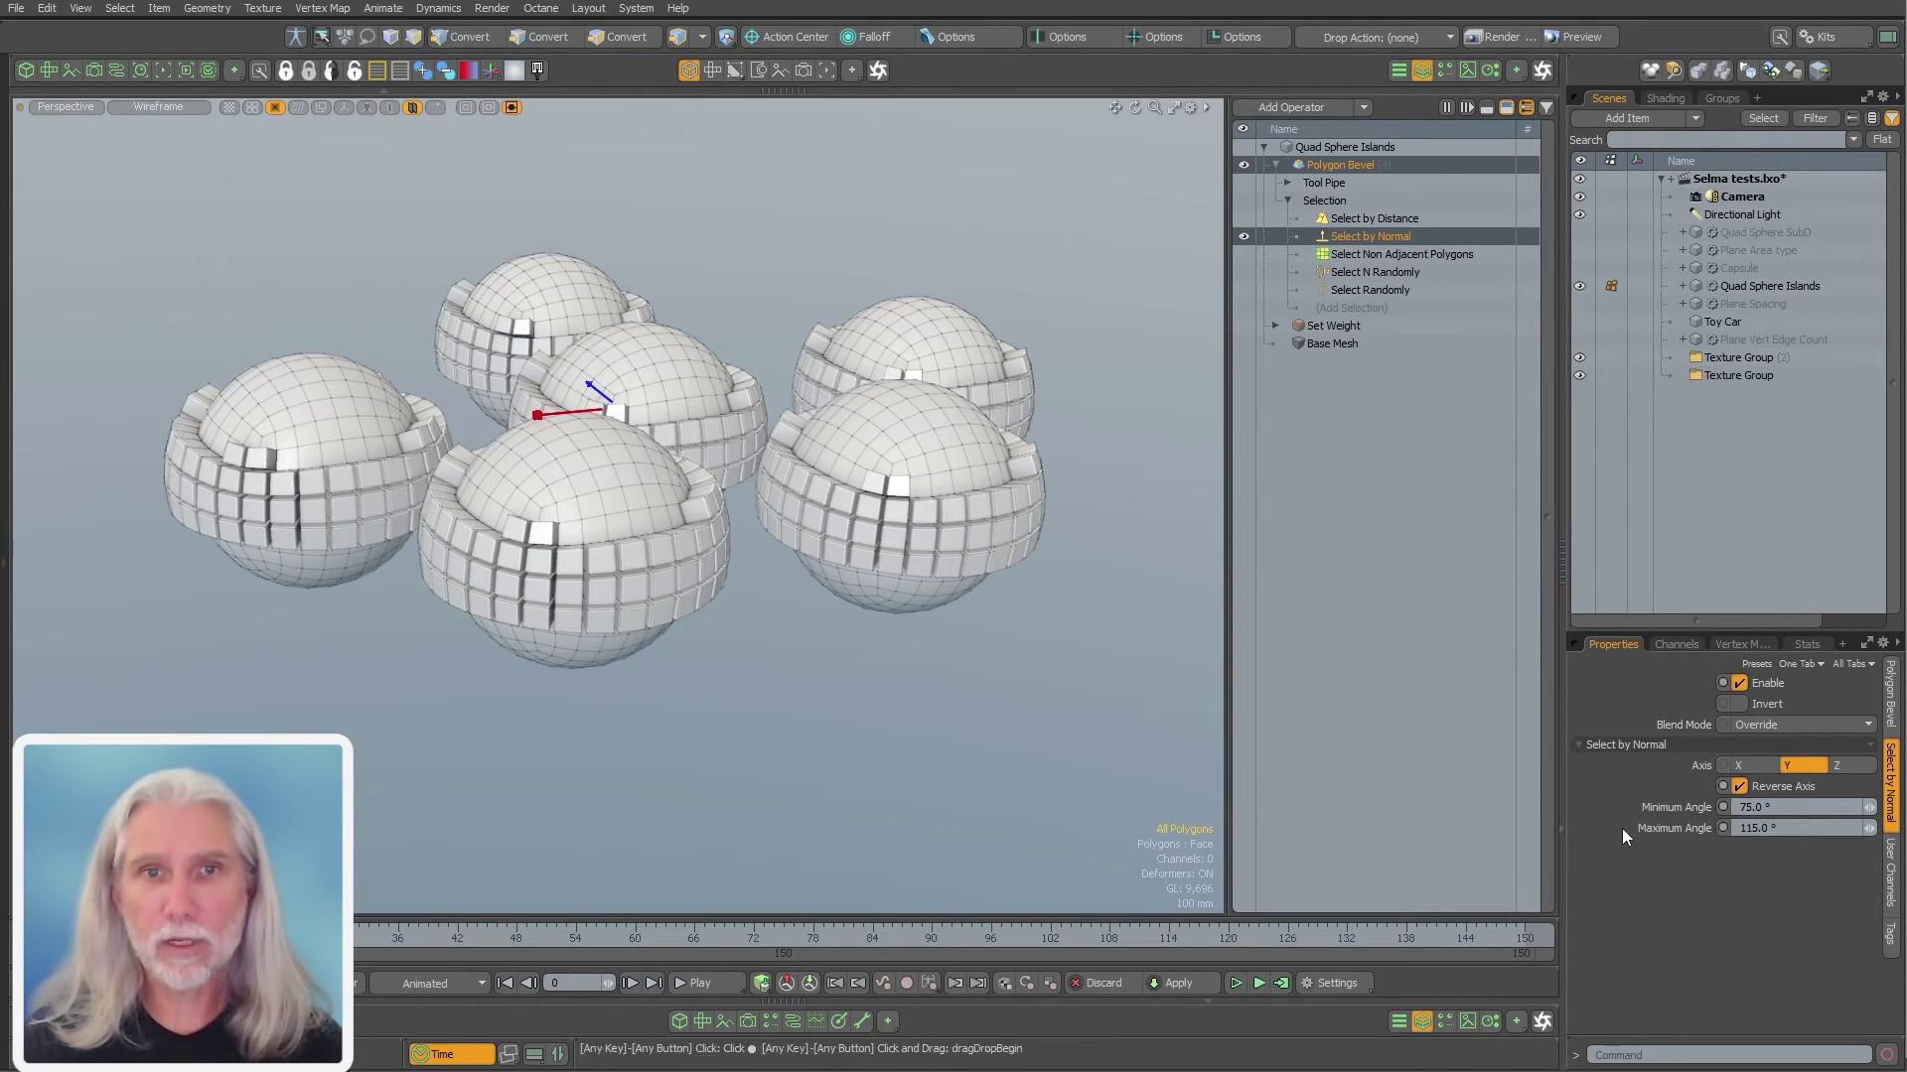
pyautogui.keyDown('alt'); pyautogui.moveTo(794, 616); pyautogui.dragTo(784, 699); pyautogui.keyUp('alt')
pyautogui.keyDown('alt'); pyautogui.moveTo(785, 699); pyautogui.dragTo(819, 711); pyautogui.keyUp('alt')
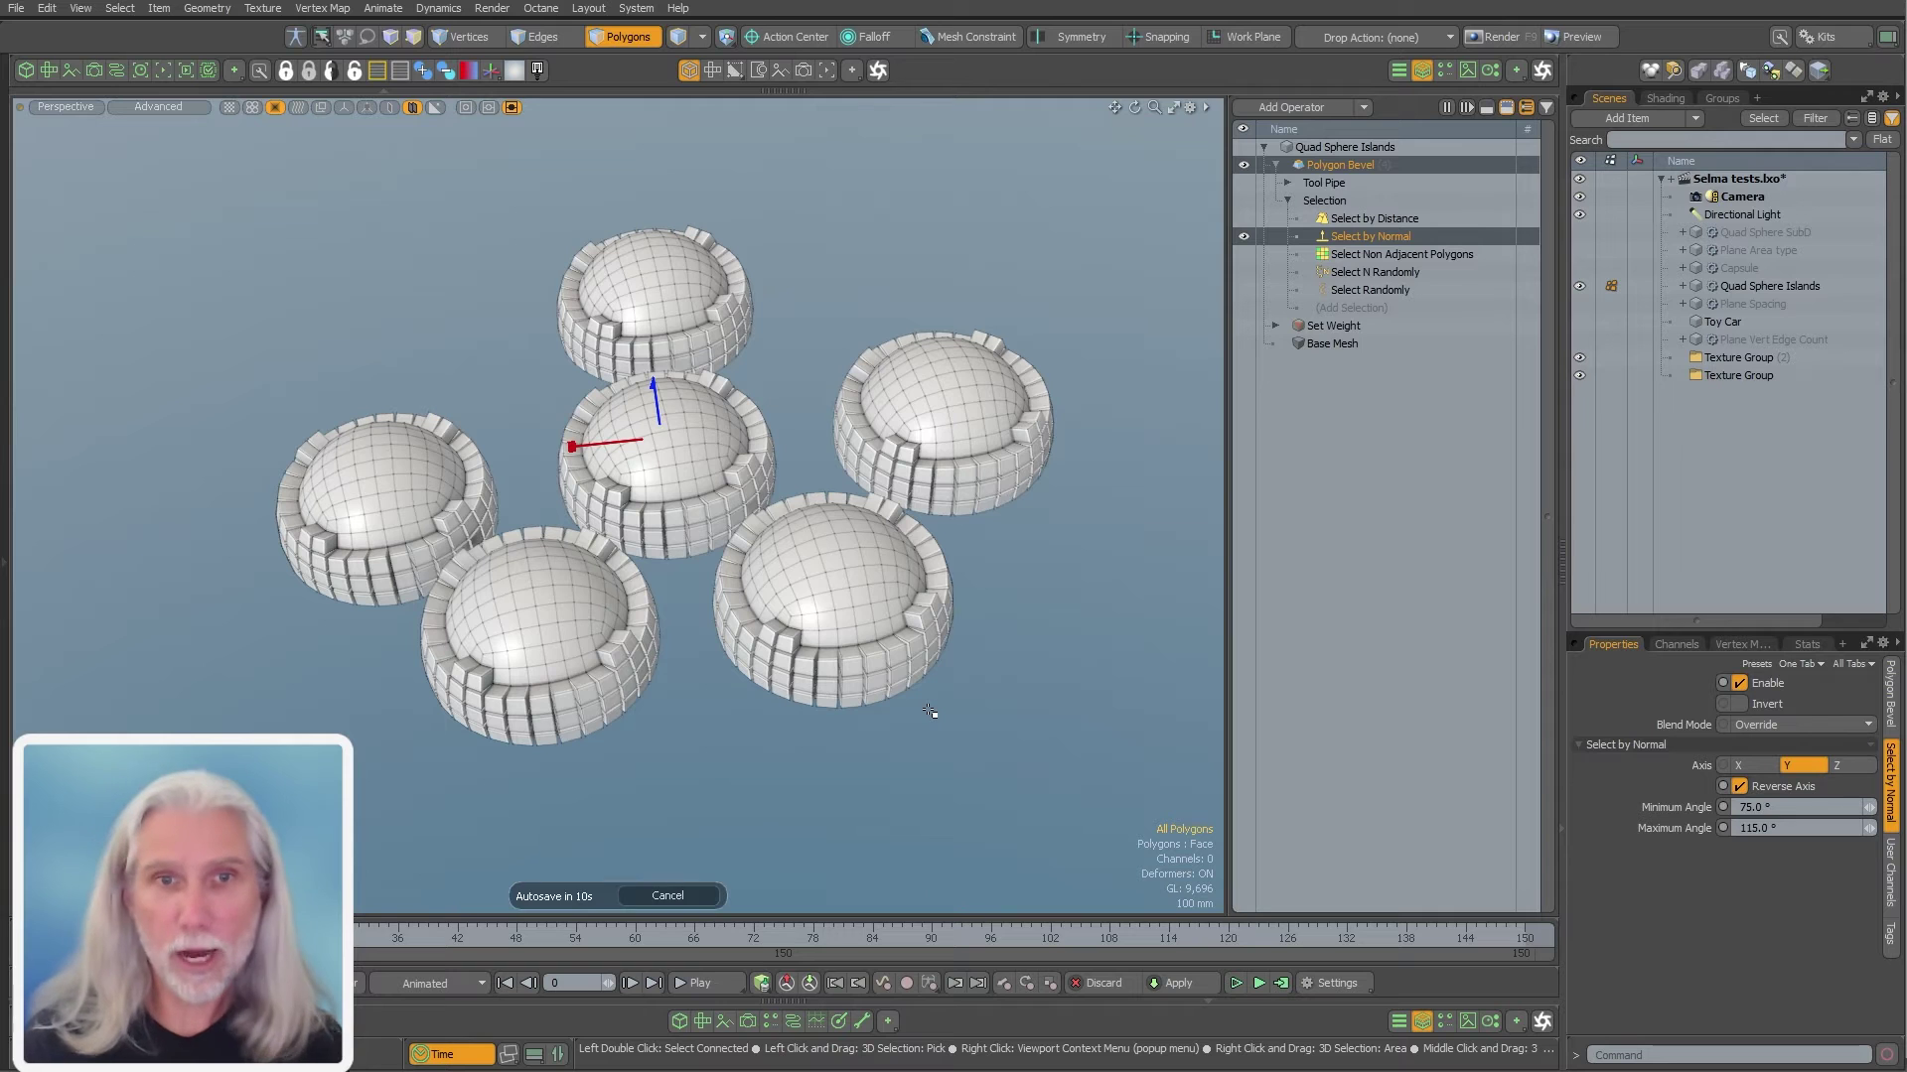
# Cancel the pending autosave and add the Select by Normal operator to the node schematic beside the viewport
pyautogui.click(676, 899)
pyautogui.keyDown('alt'); pyautogui.keyDown('shift'); pyautogui.moveTo(703, 859); pyautogui.dragTo(790, 844); pyautogui.keyUp('shift'); pyautogui.keyUp('alt')
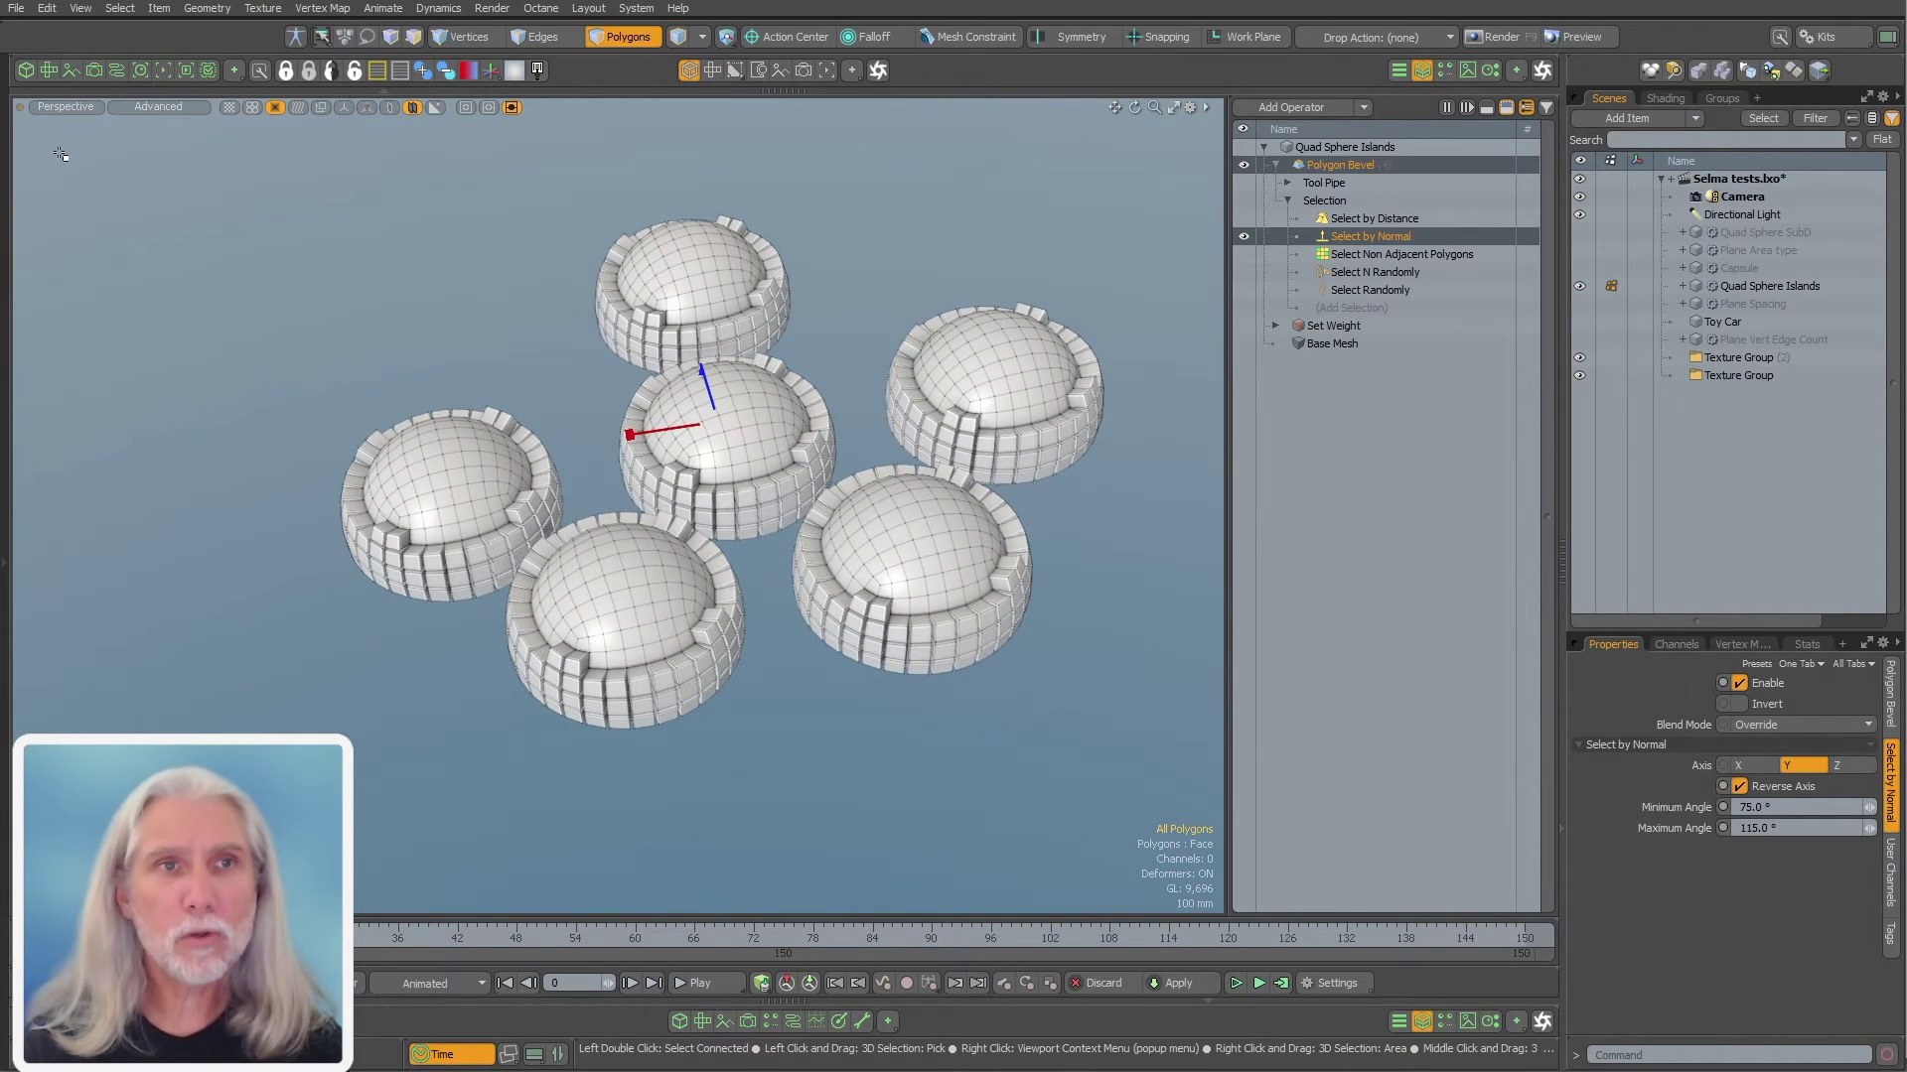
pyautogui.click(116, 70)
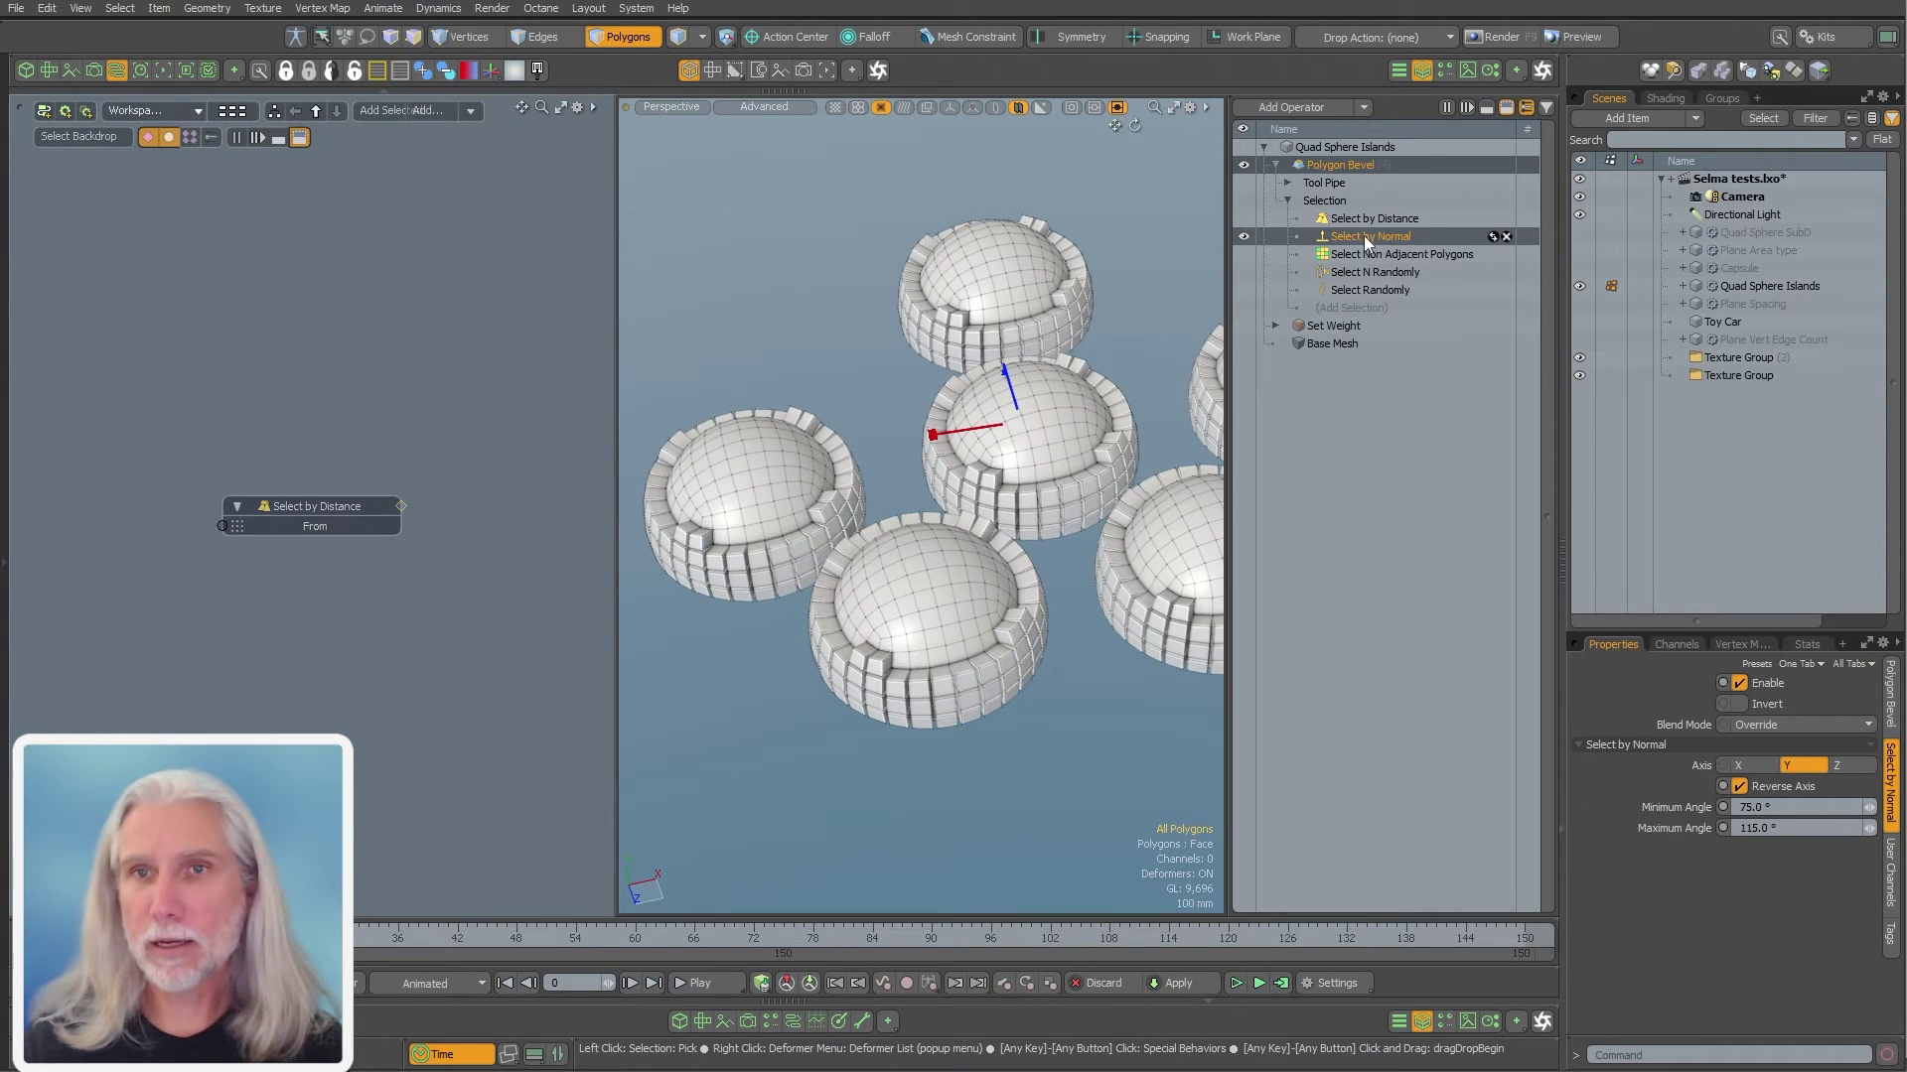
pyautogui.moveTo(1358, 235); pyautogui.dragTo(515, 344)
pyautogui.click(456, 516)
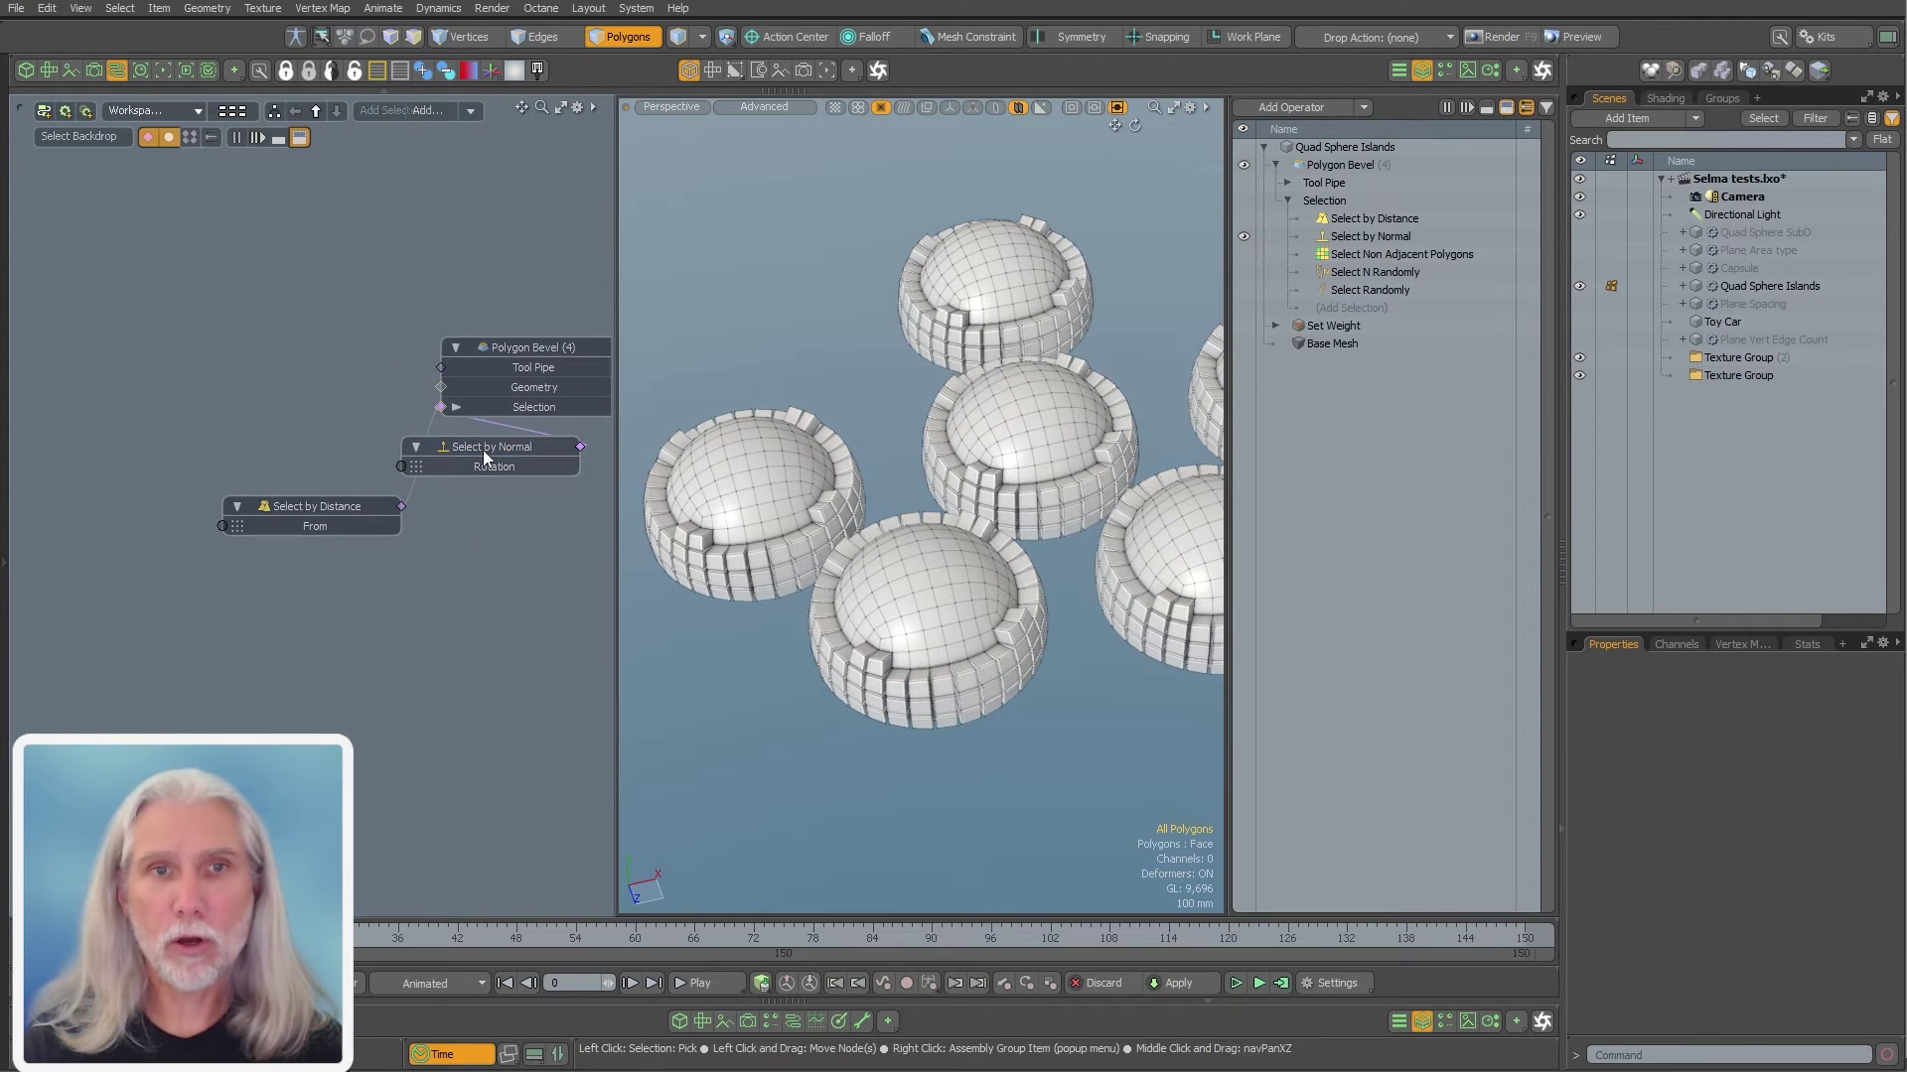
# Arrange the Select by Distance and Select by Normal nodes one above the other in front of the Polygon Bevel node
pyautogui.moveTo(483, 450); pyautogui.dragTo(264, 426)
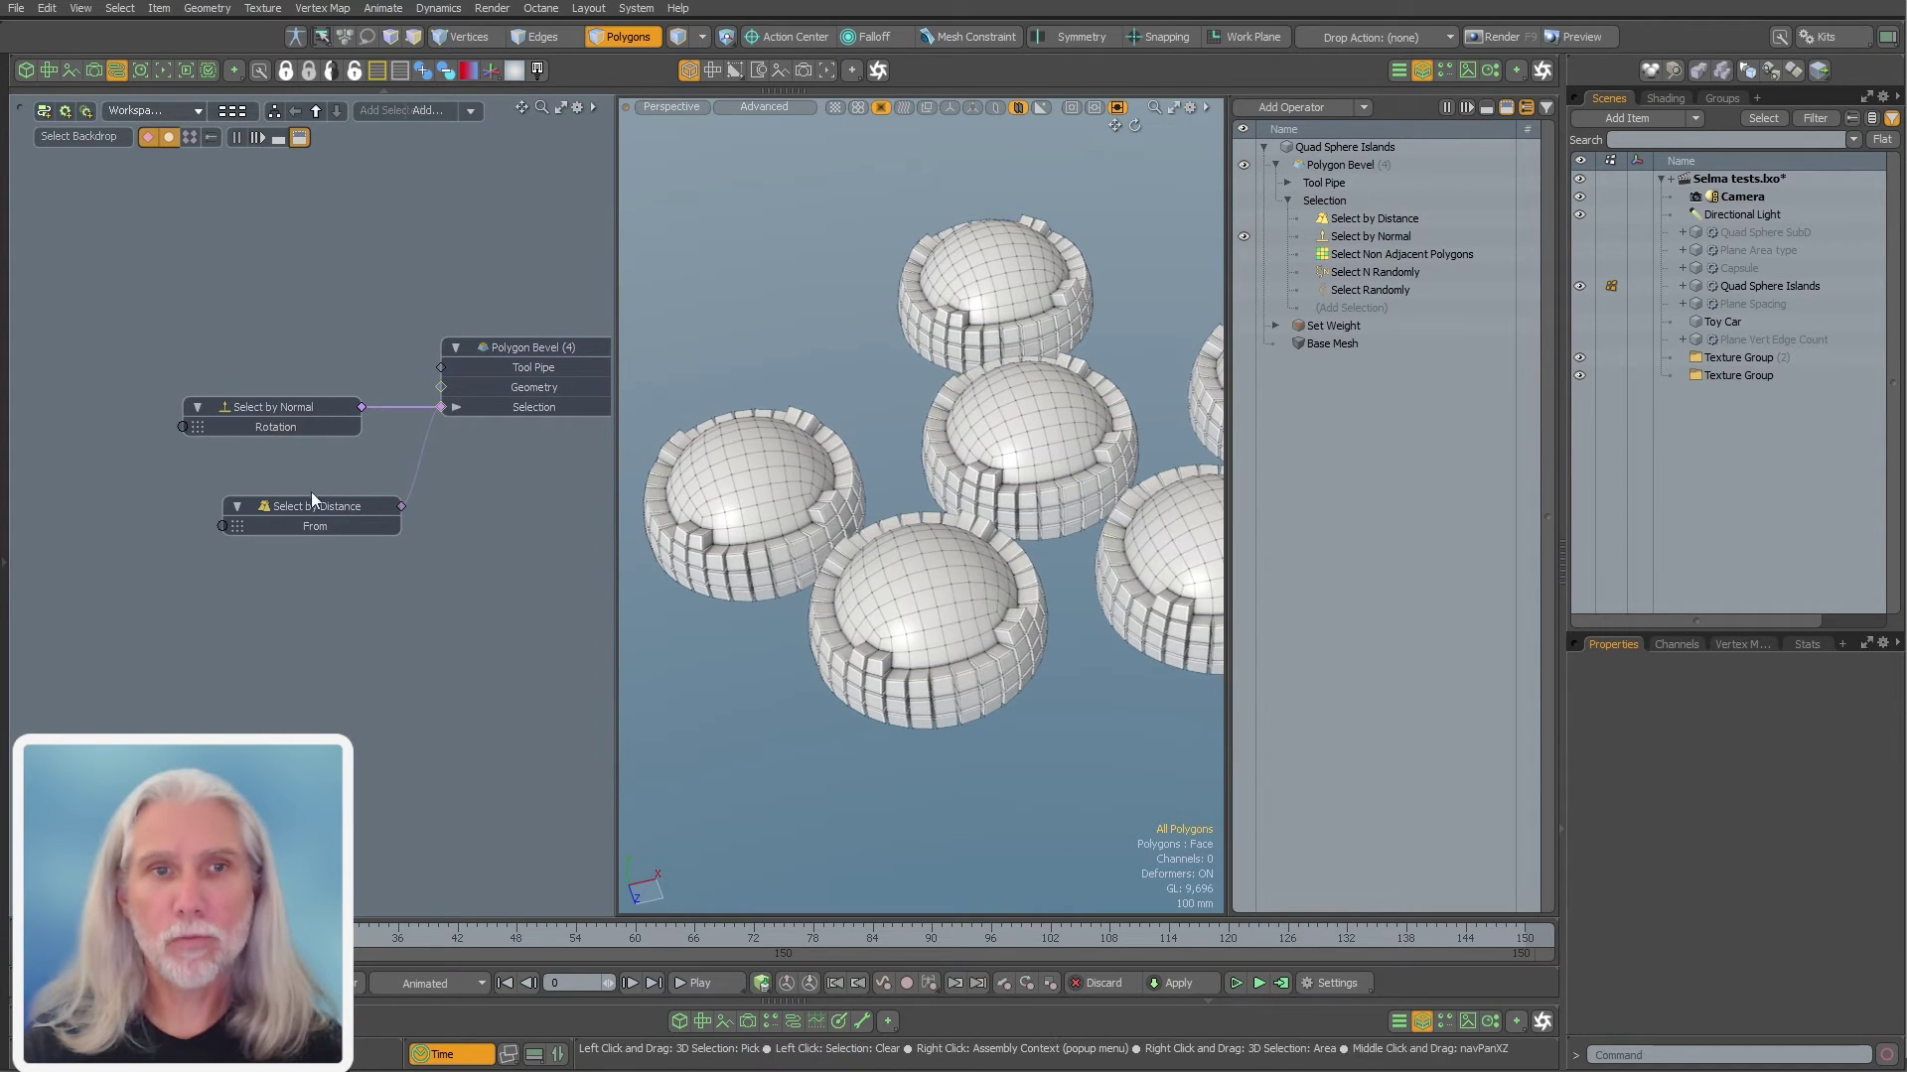
pyautogui.moveTo(341, 524); pyautogui.dragTo(296, 366)
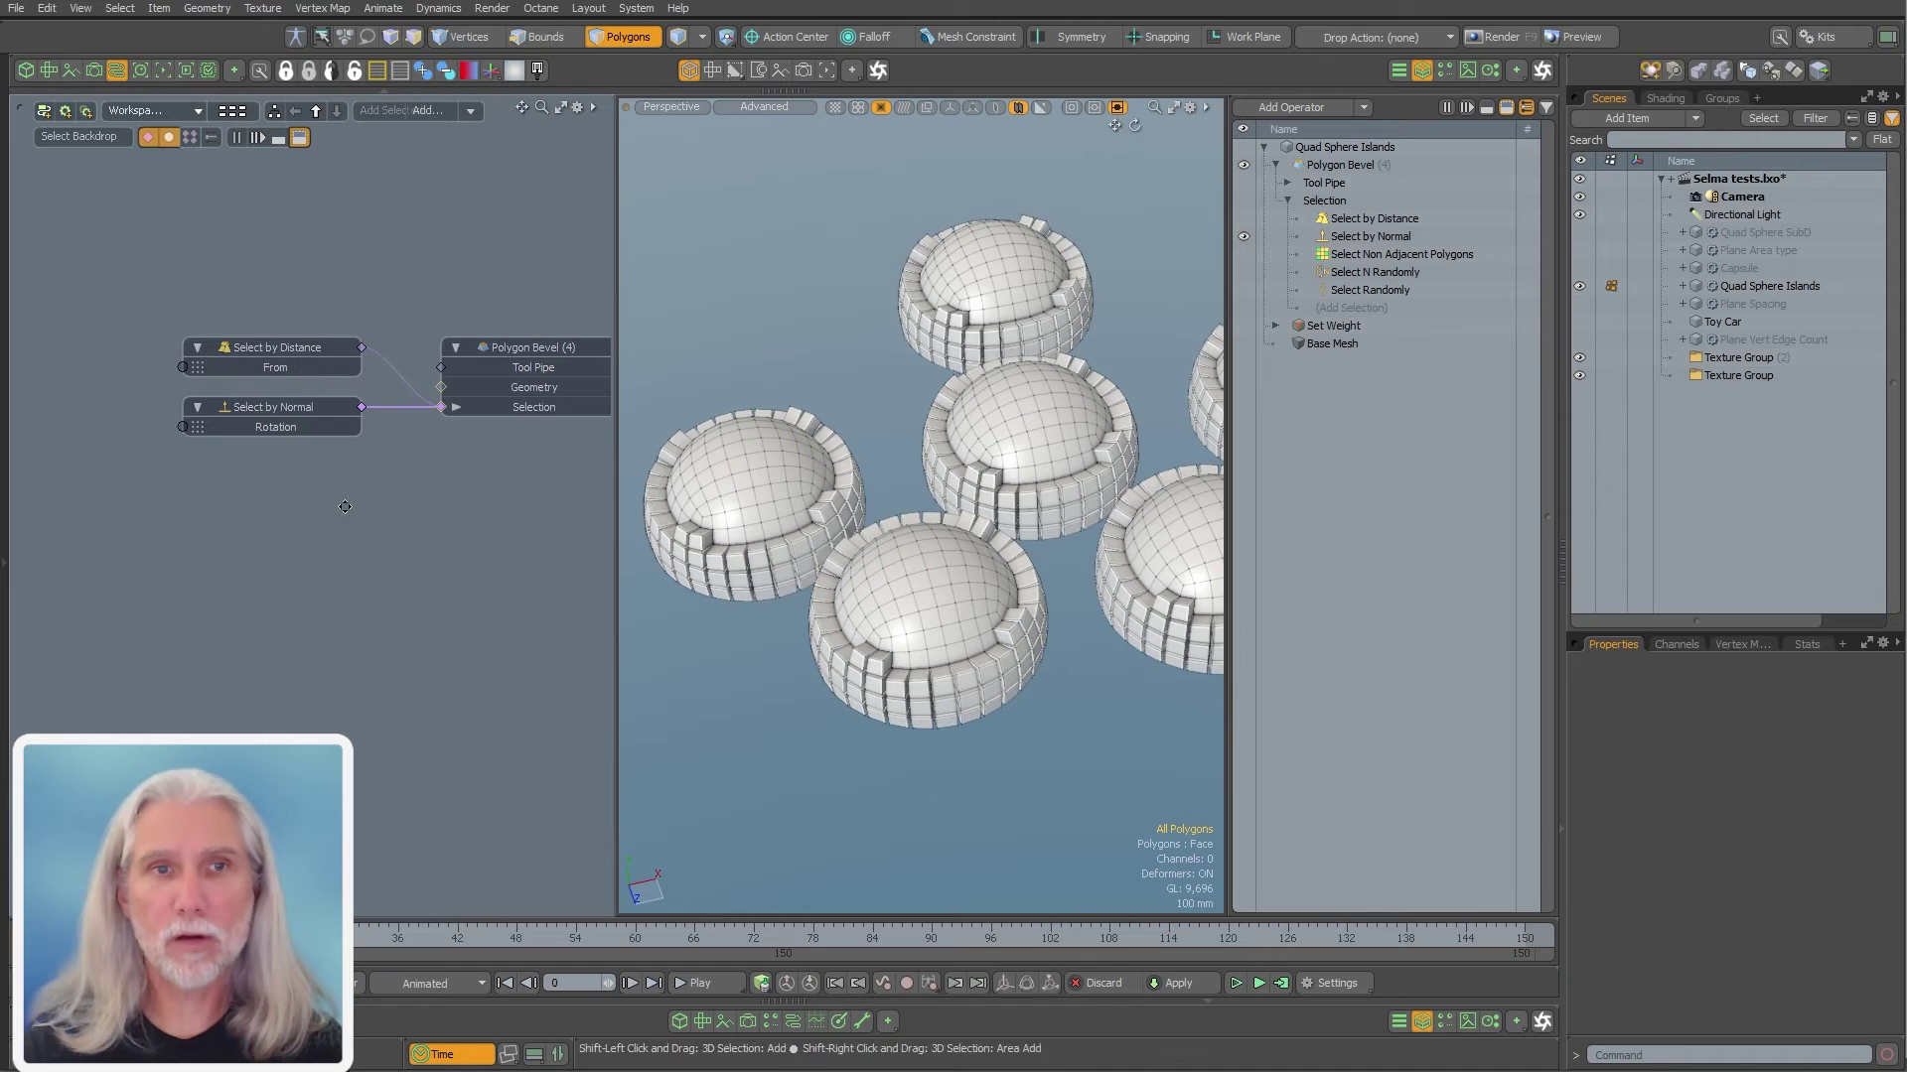
pyautogui.moveTo(296, 411); pyautogui.dragTo(458, 486, button='middle')
pyautogui.click(383, 446)
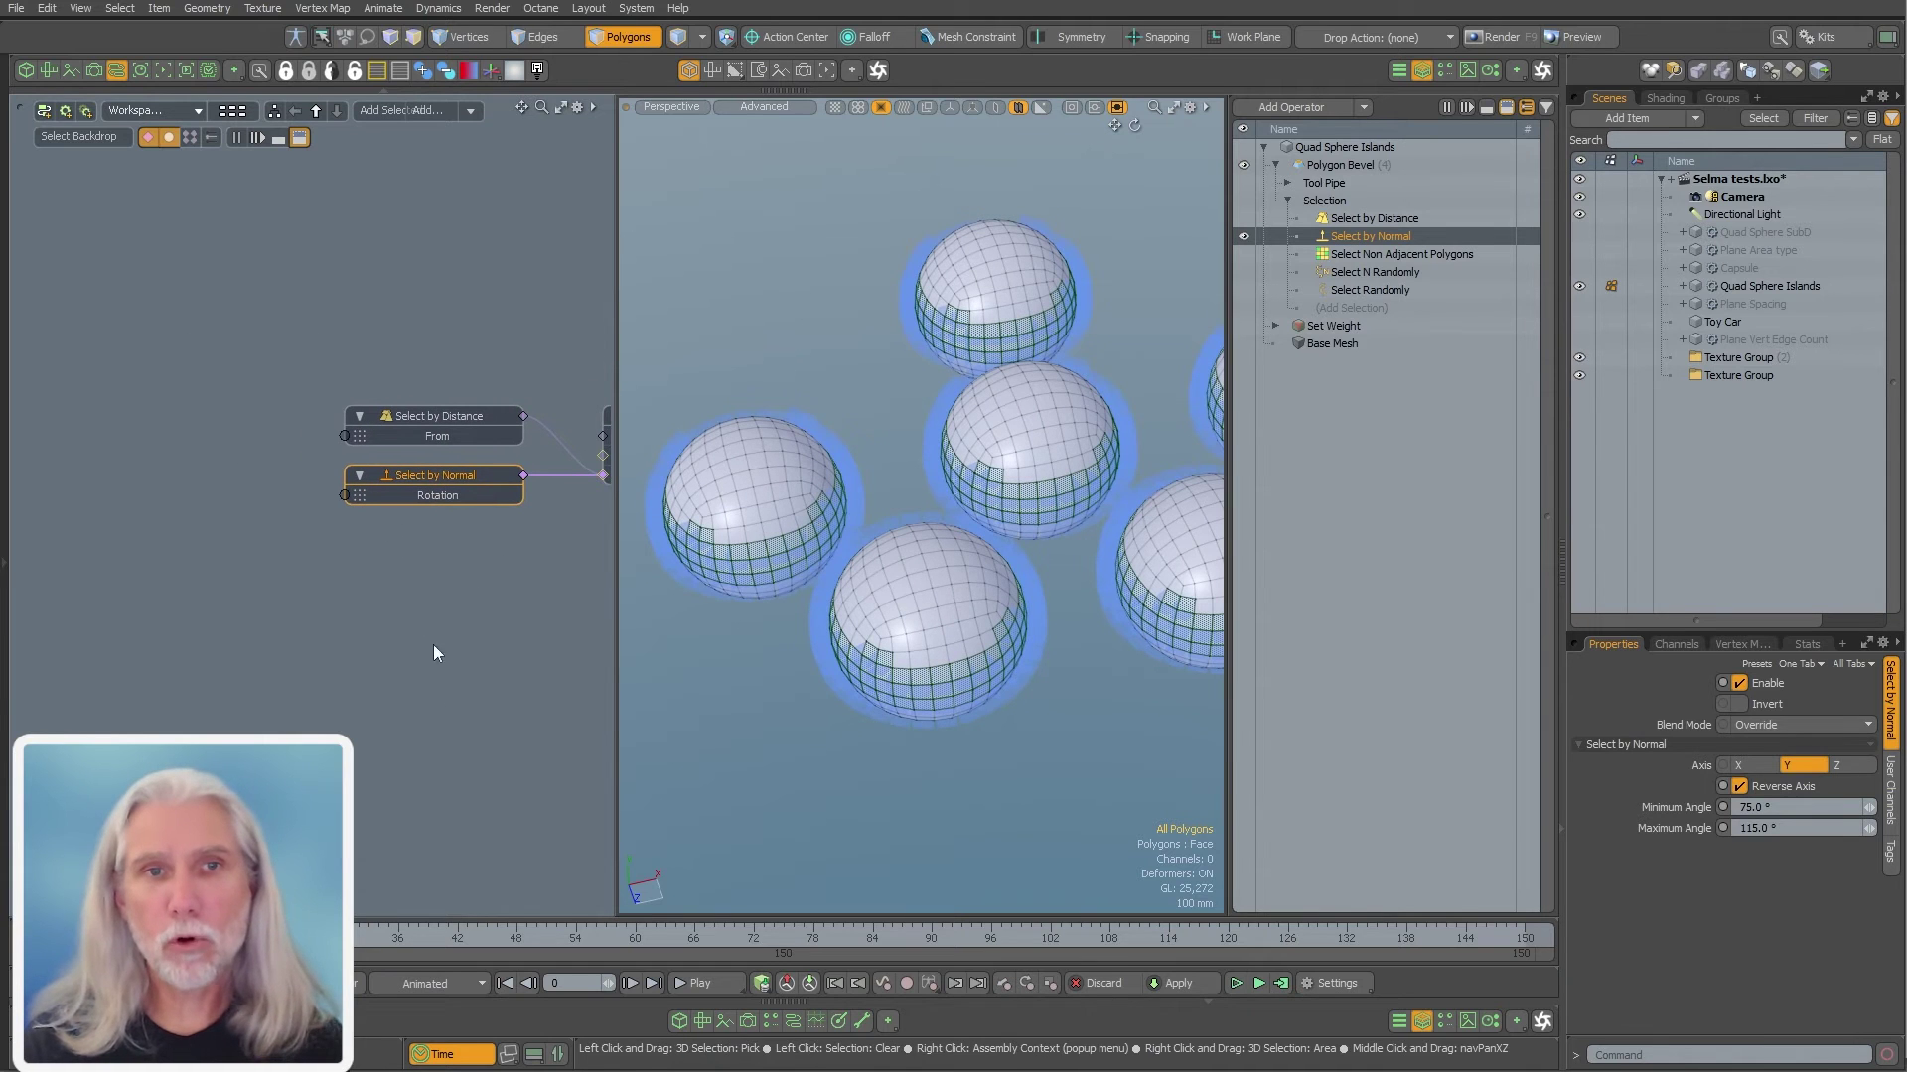
pyautogui.keyDown('ctrl'); pyautogui.keyDown('alt'); pyautogui.moveTo(402, 479); pyautogui.dragTo(438, 542); pyautogui.keyUp('alt'); pyautogui.keyUp('ctrl')
pyautogui.moveTo(438, 542); pyautogui.dragTo(409, 535, button='middle')
pyautogui.click(495, 584)
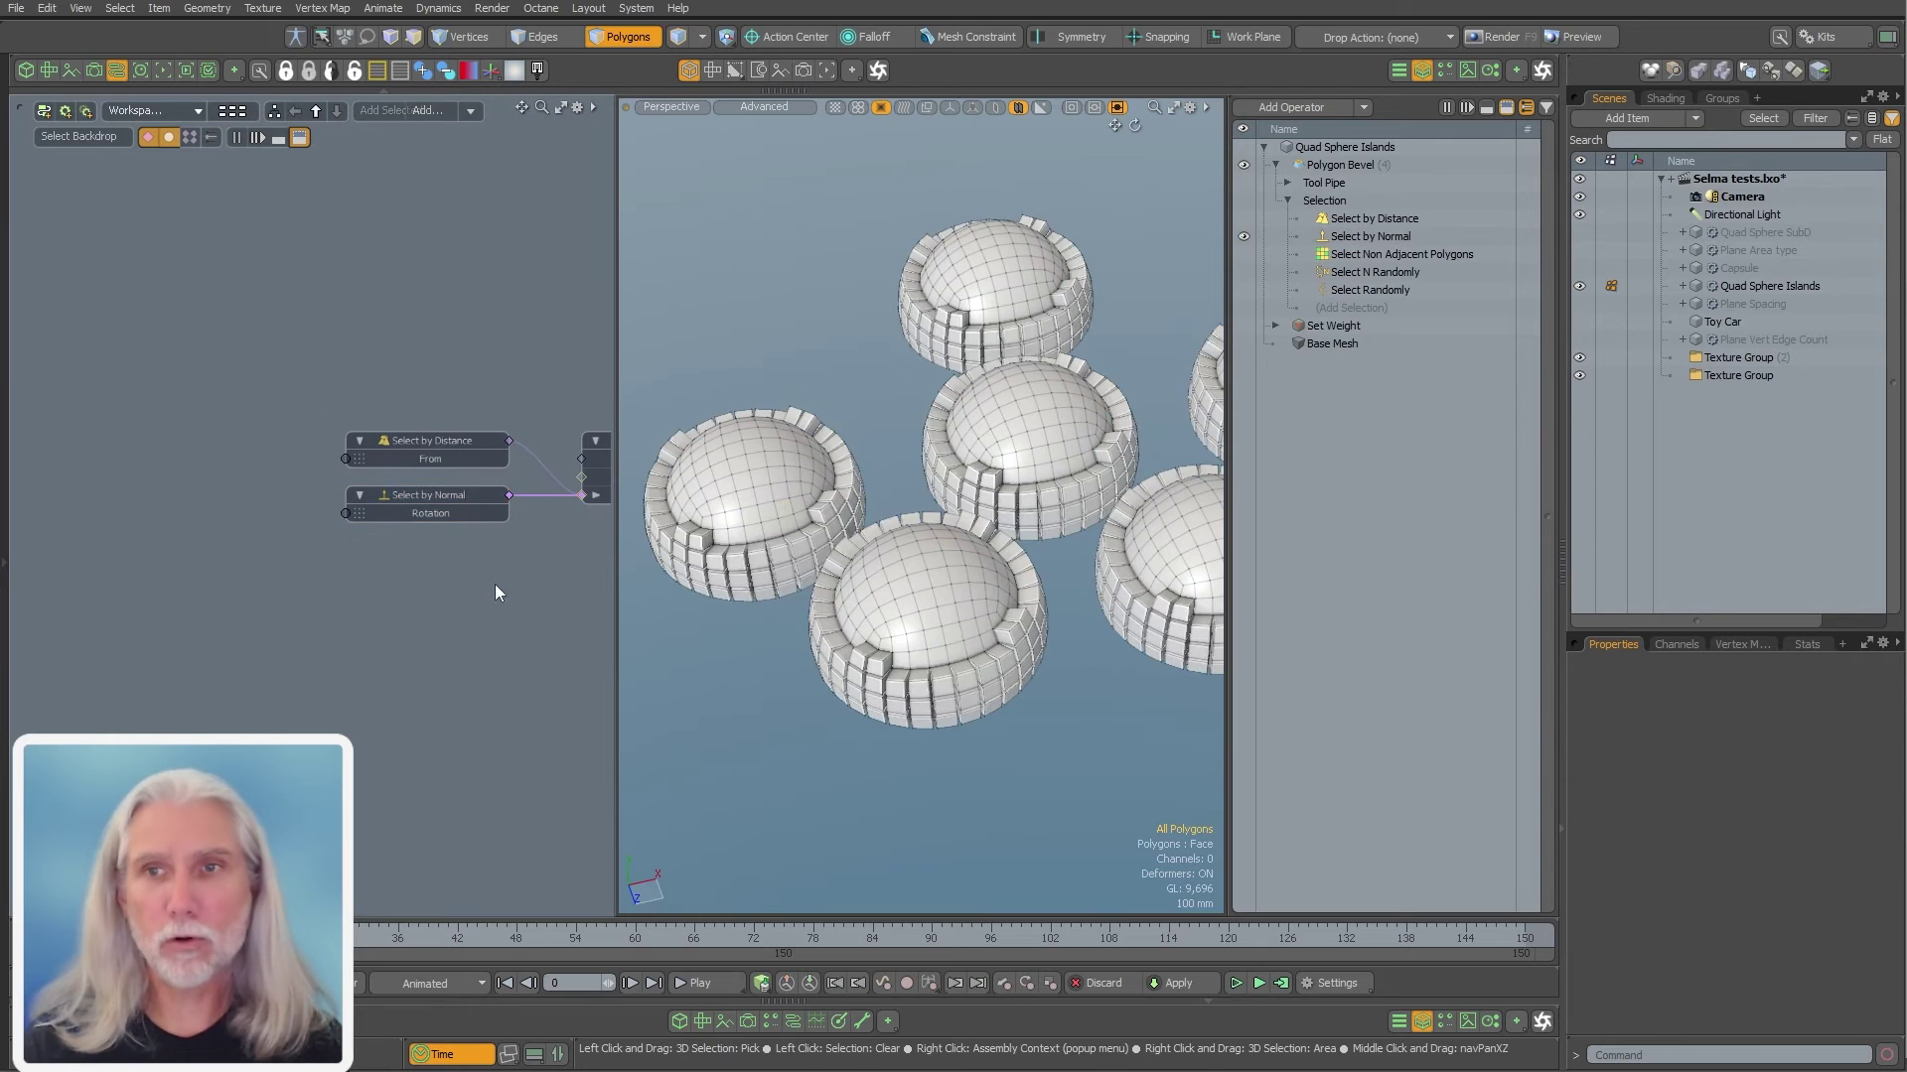
# Create a new locator in the scene and place it in the schematic before the Select by Normal node
pyautogui.press('5')
pyautogui.press('n')
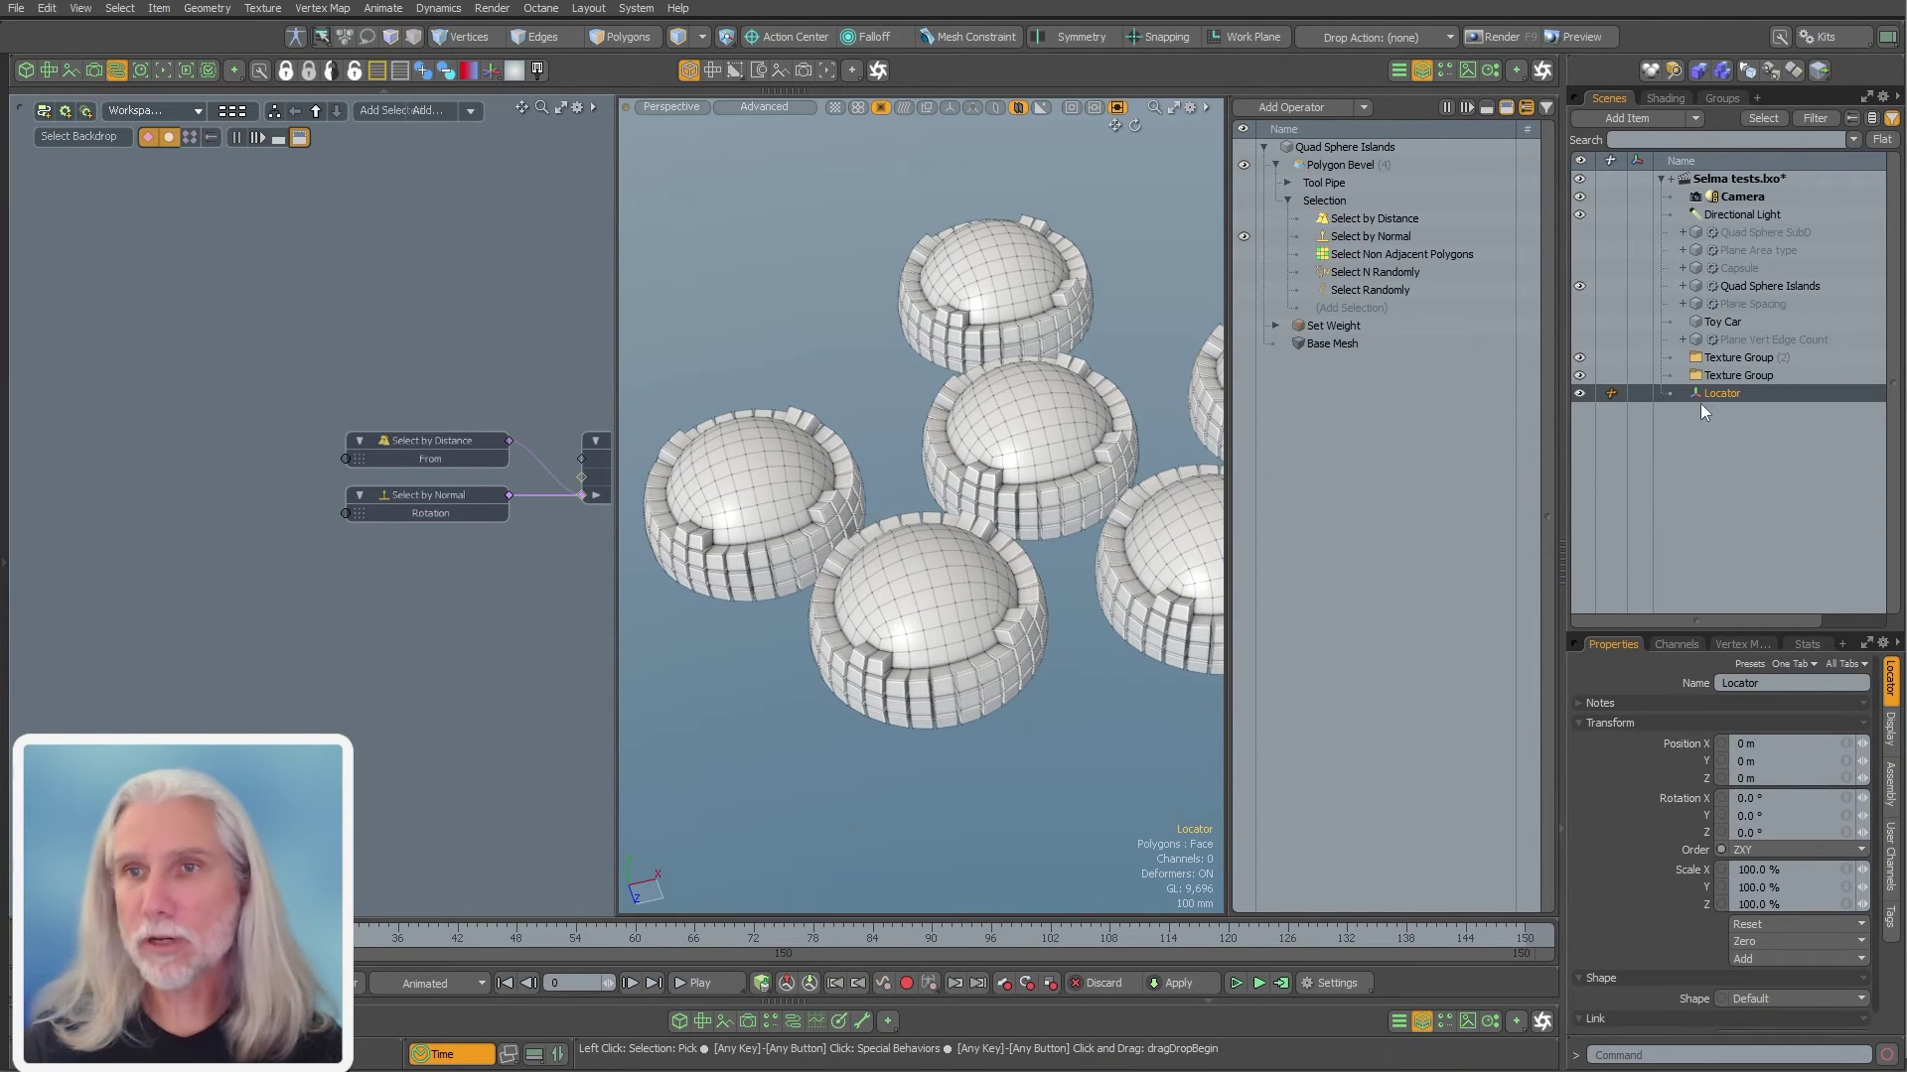
pyautogui.moveTo(1721, 394); pyautogui.dragTo(94, 511)
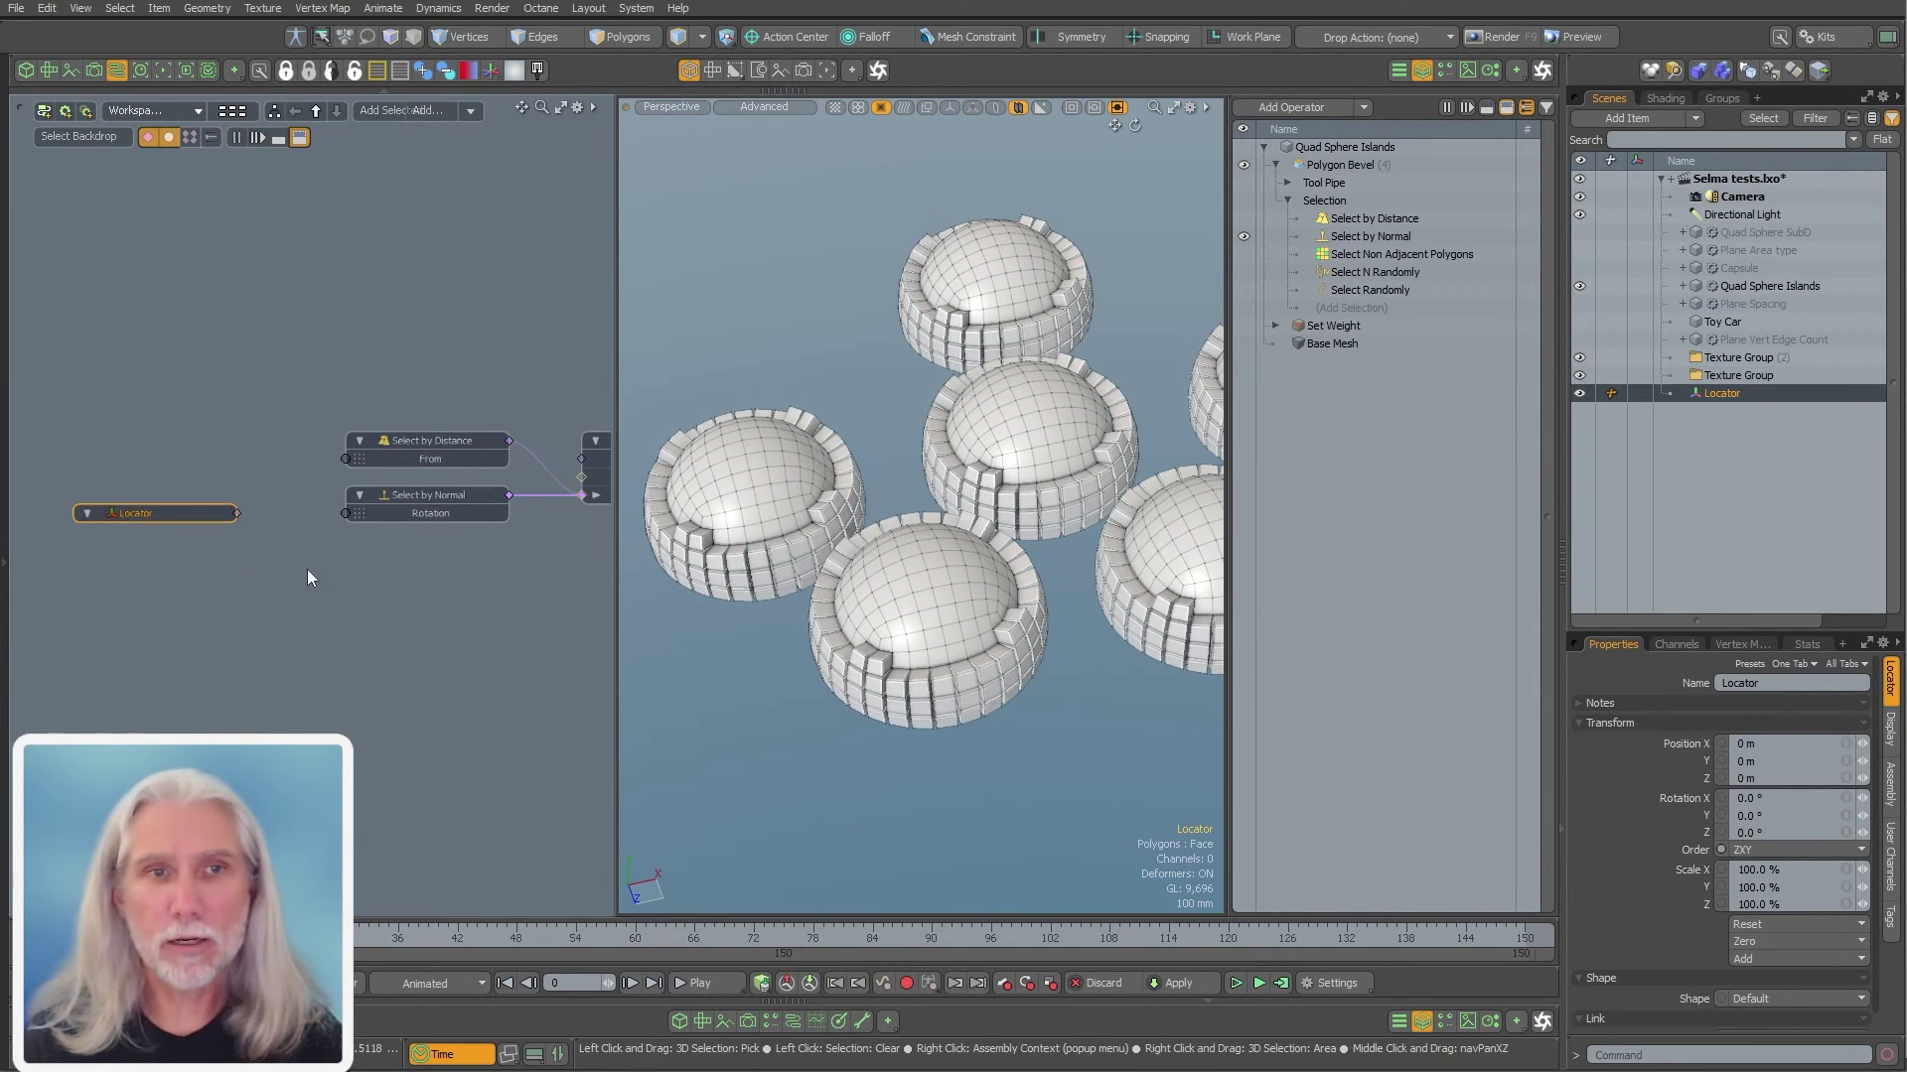
pyautogui.hotkey('shift', 'a')
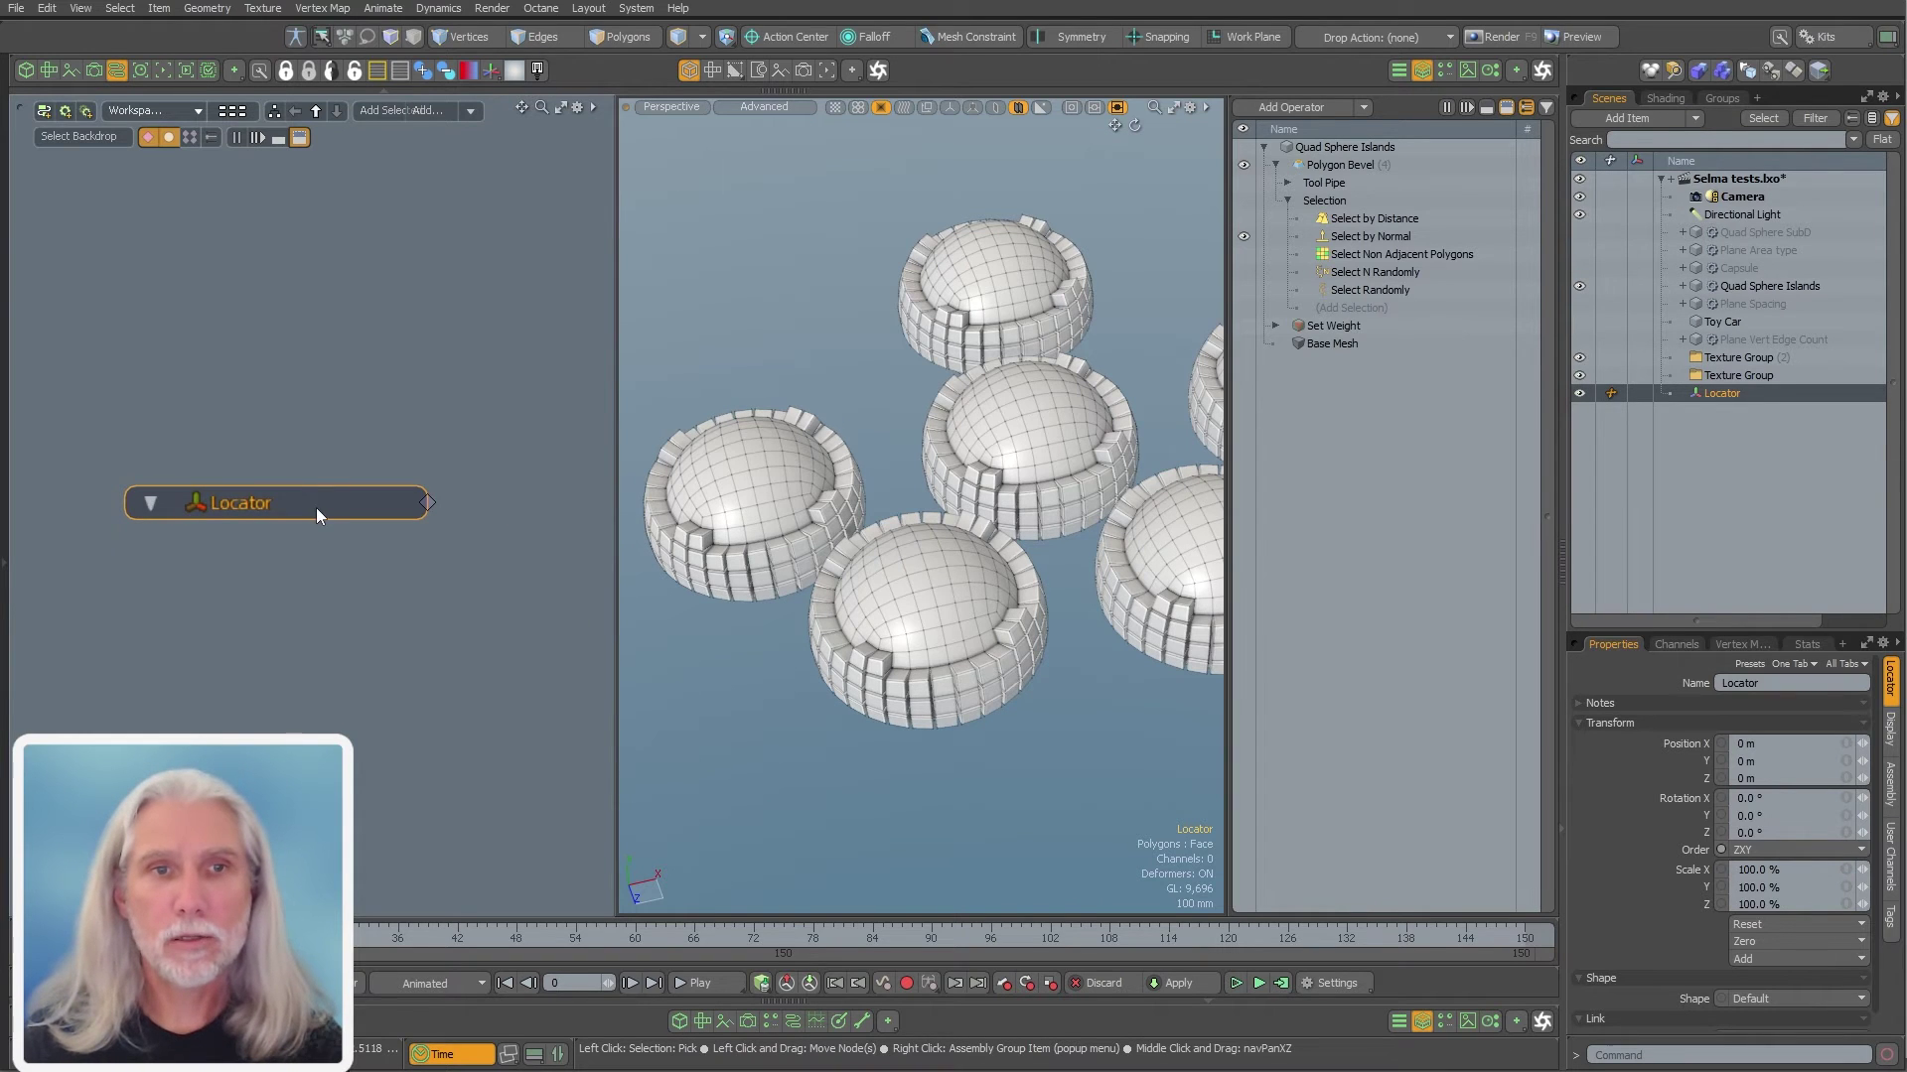
# Expose the Locator node's World Position channel and link it to the Rotation input of Select by Normal
pyautogui.rightClick(316, 510)
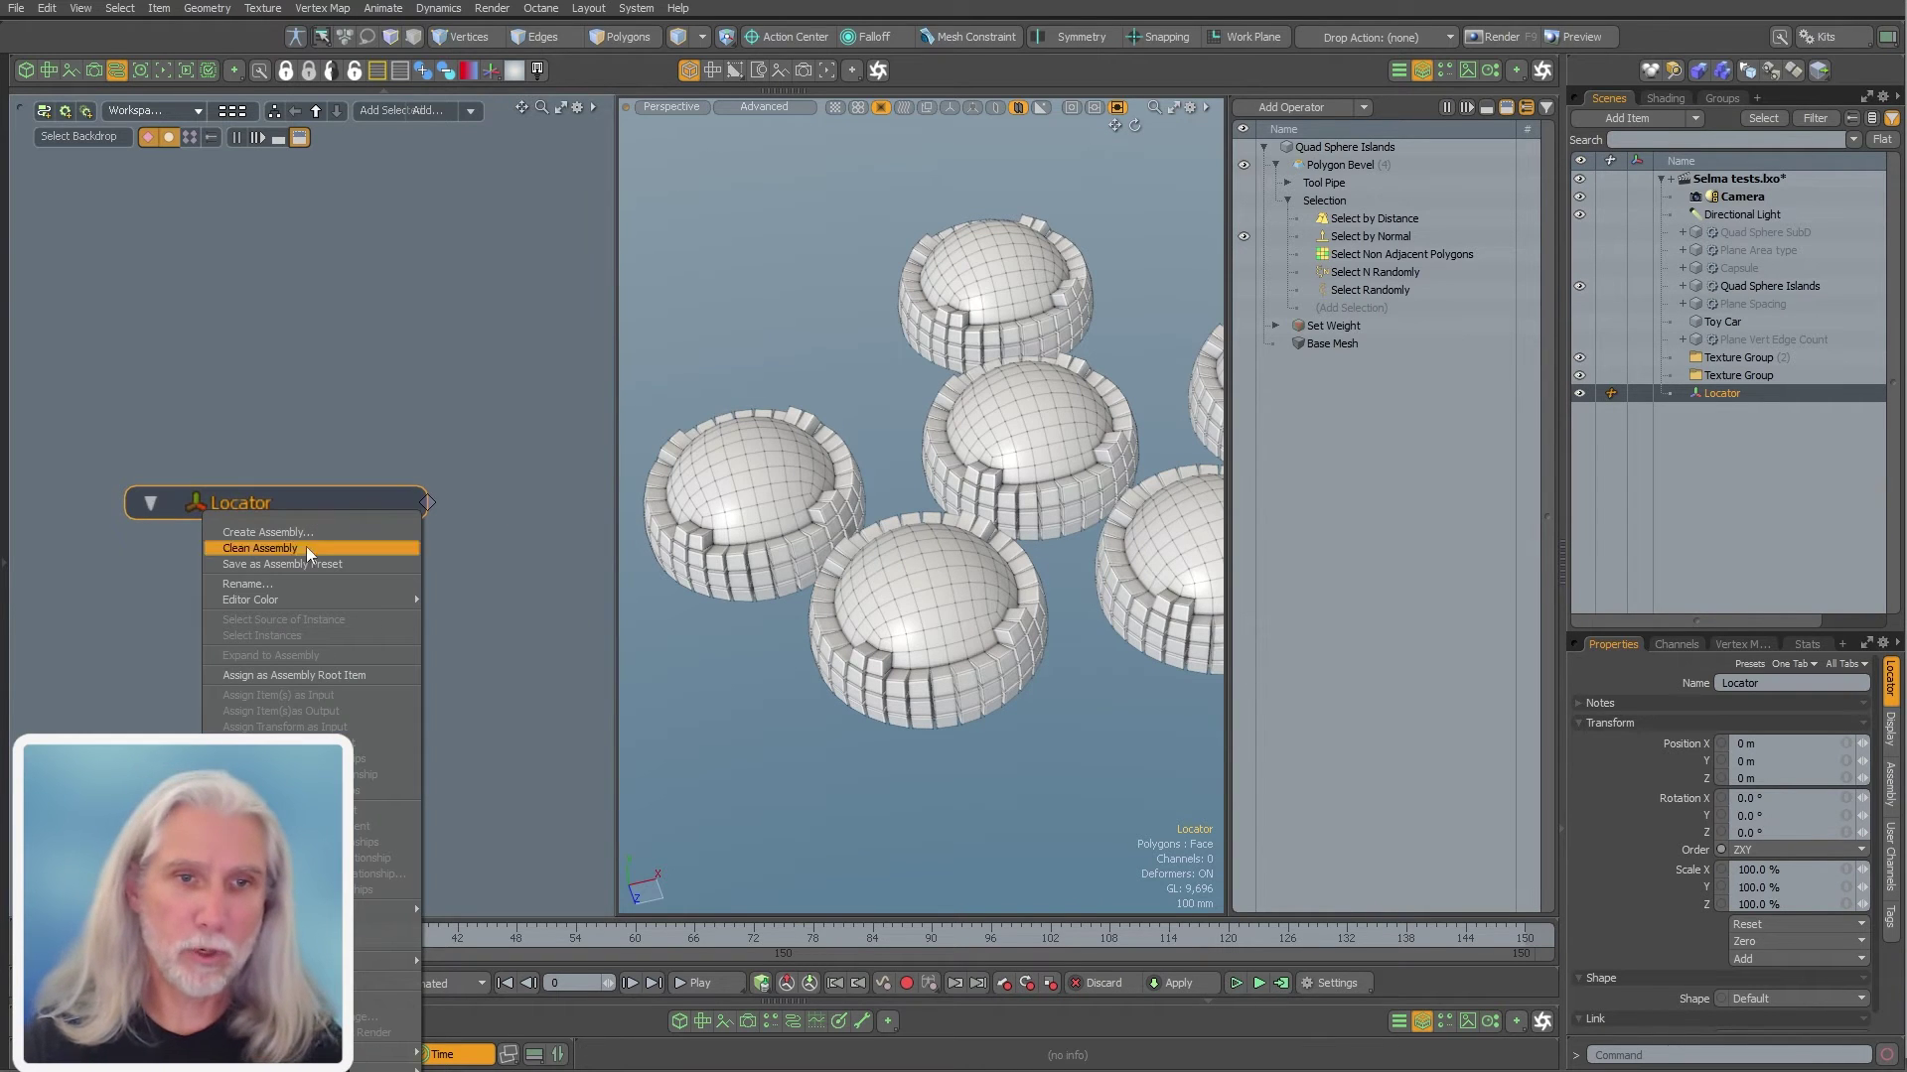
pyautogui.moveTo(355, 920)
pyautogui.click(485, 940)
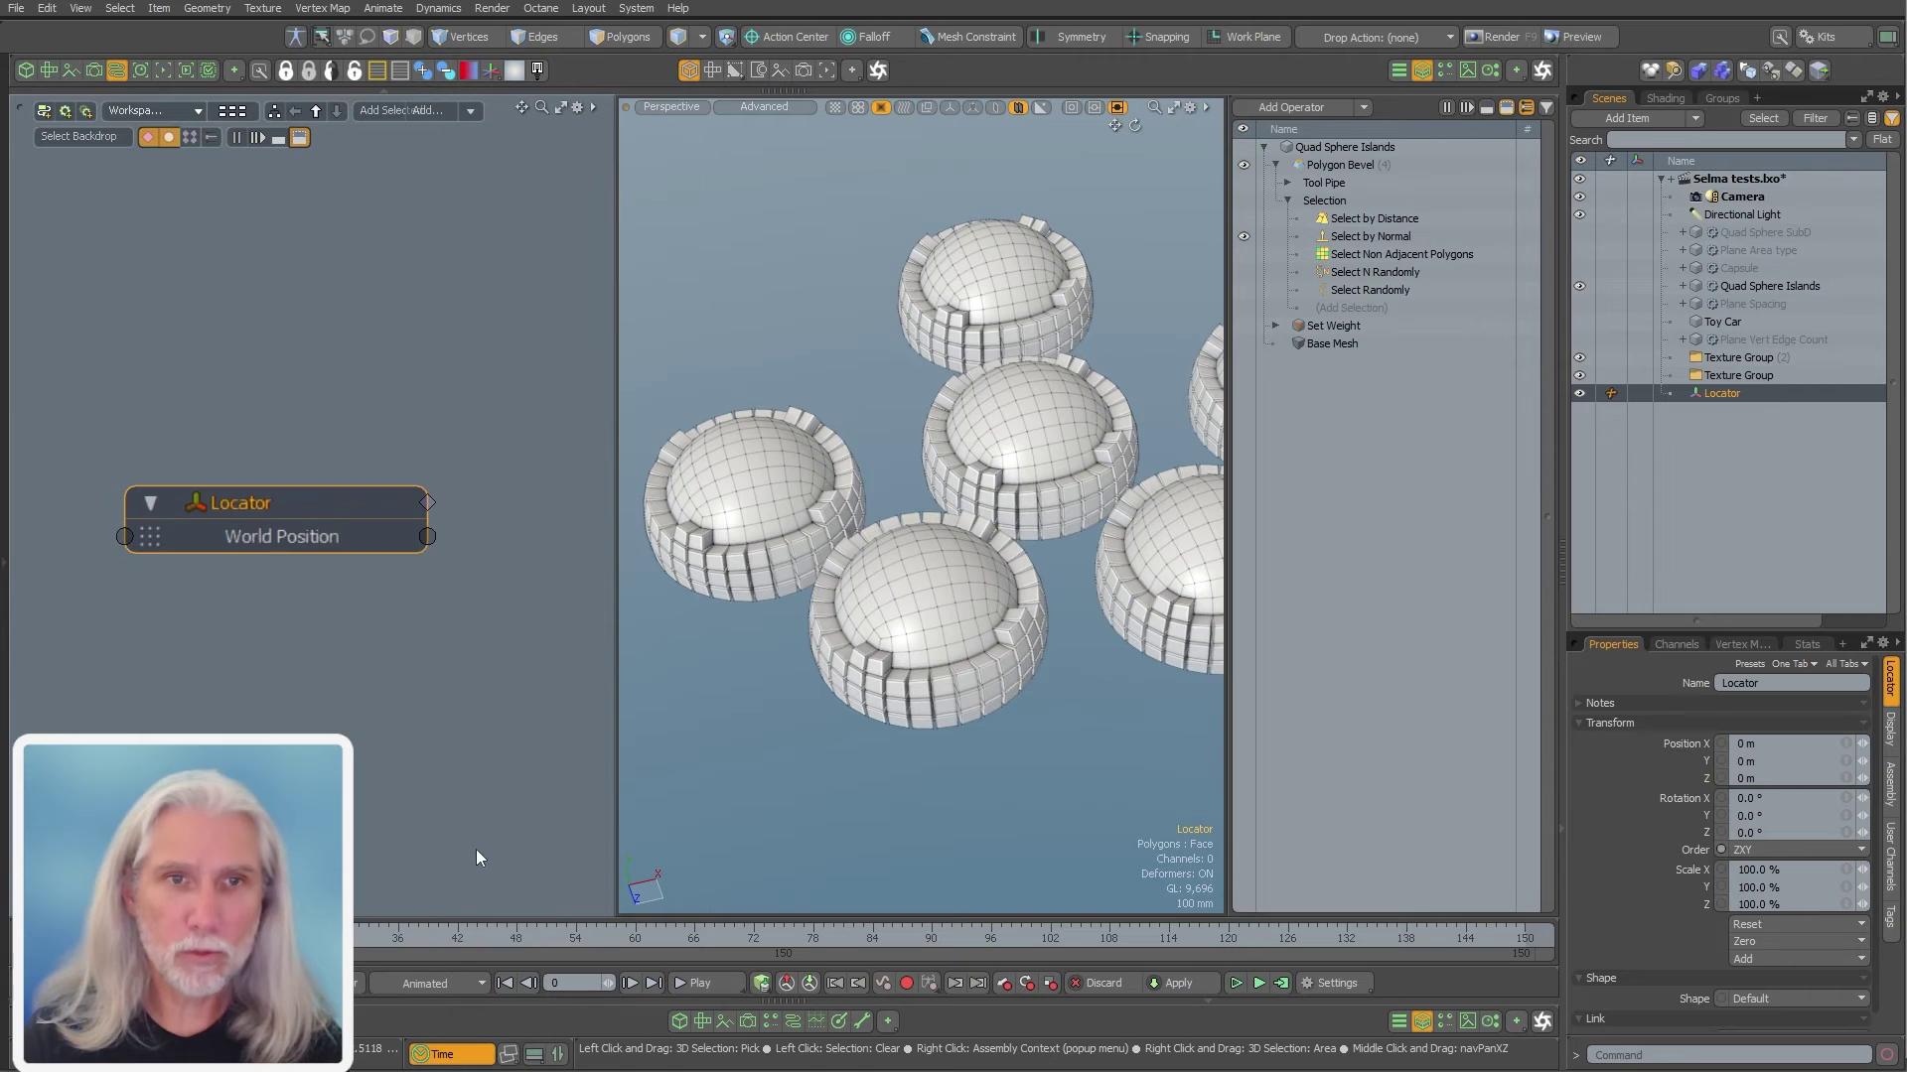
pyautogui.press('a')
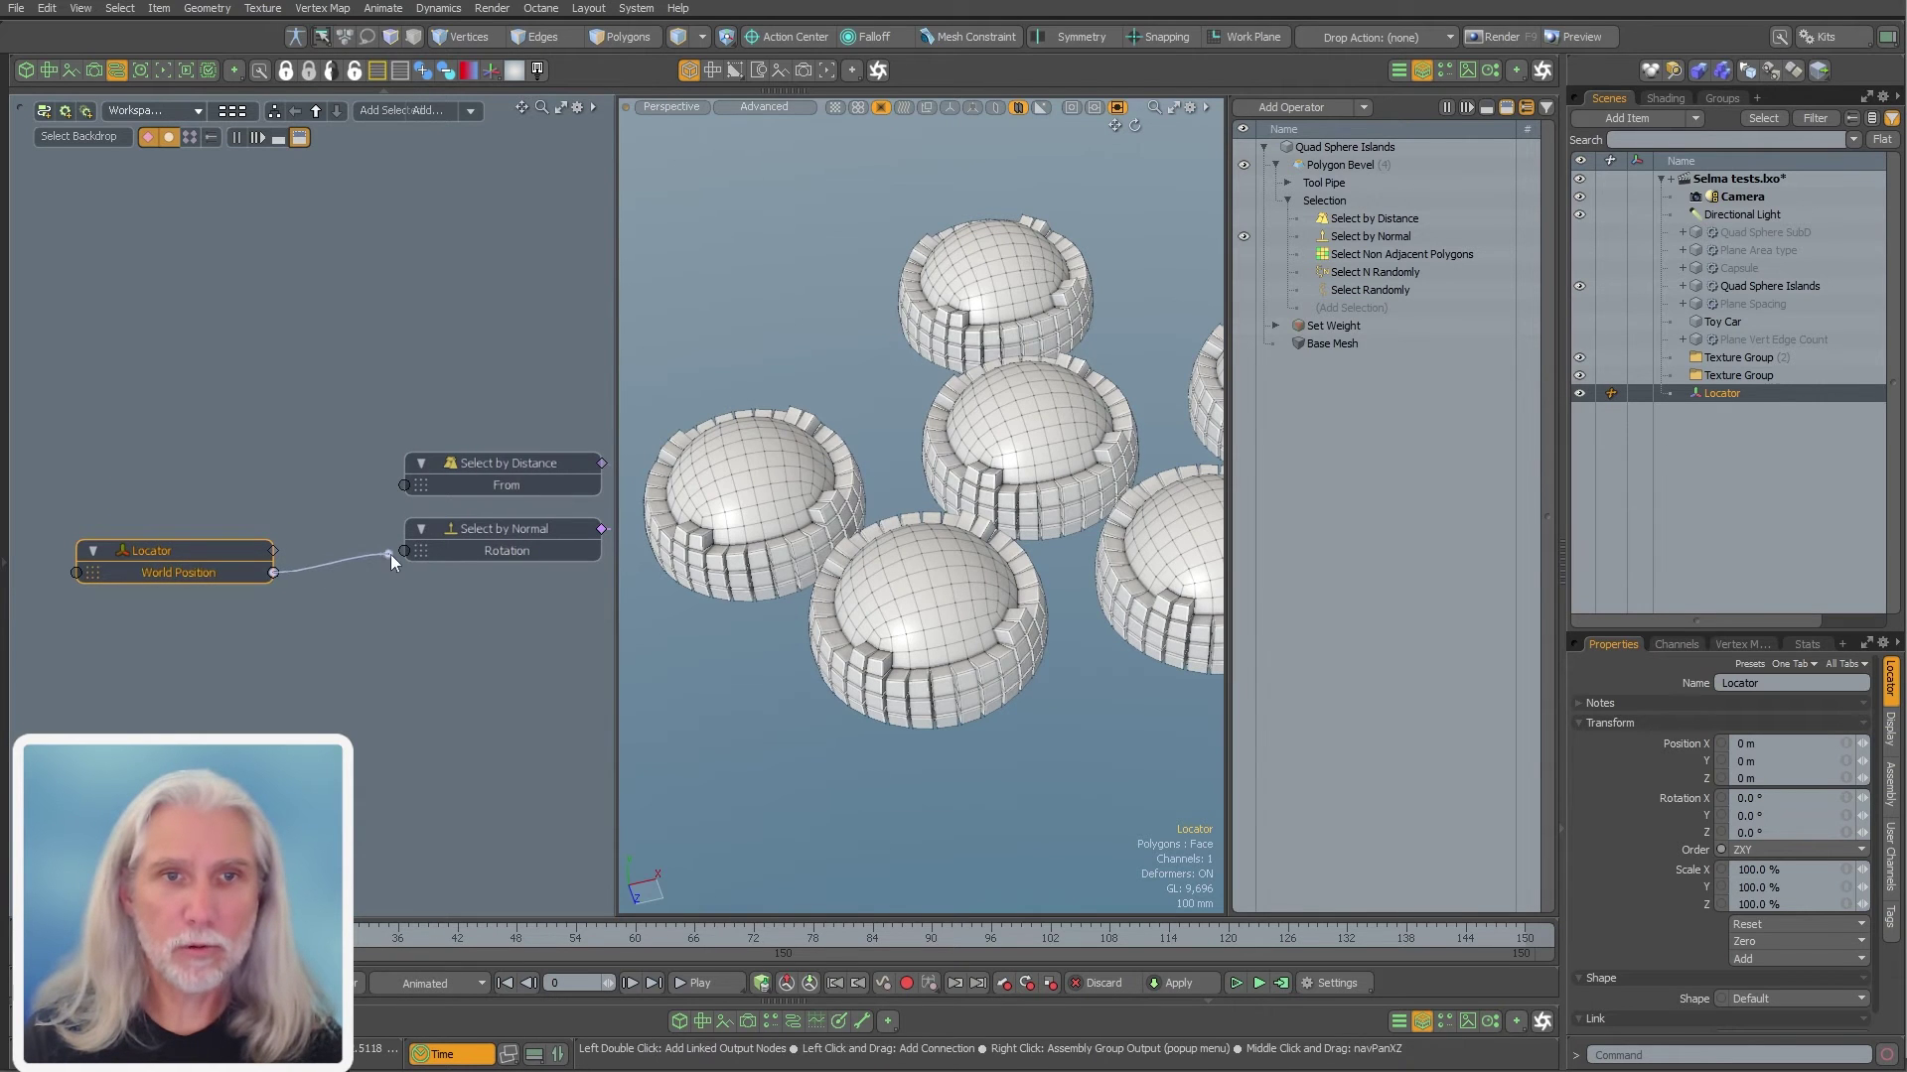
pyautogui.moveTo(390, 559); pyautogui.dragTo(395, 556)
pyautogui.click(344, 658)
# Move the locator to about X -310 mm, Y 120 mm, Z -230 mm to steer the normal-based bevel selection
pyautogui.click(210, 550)
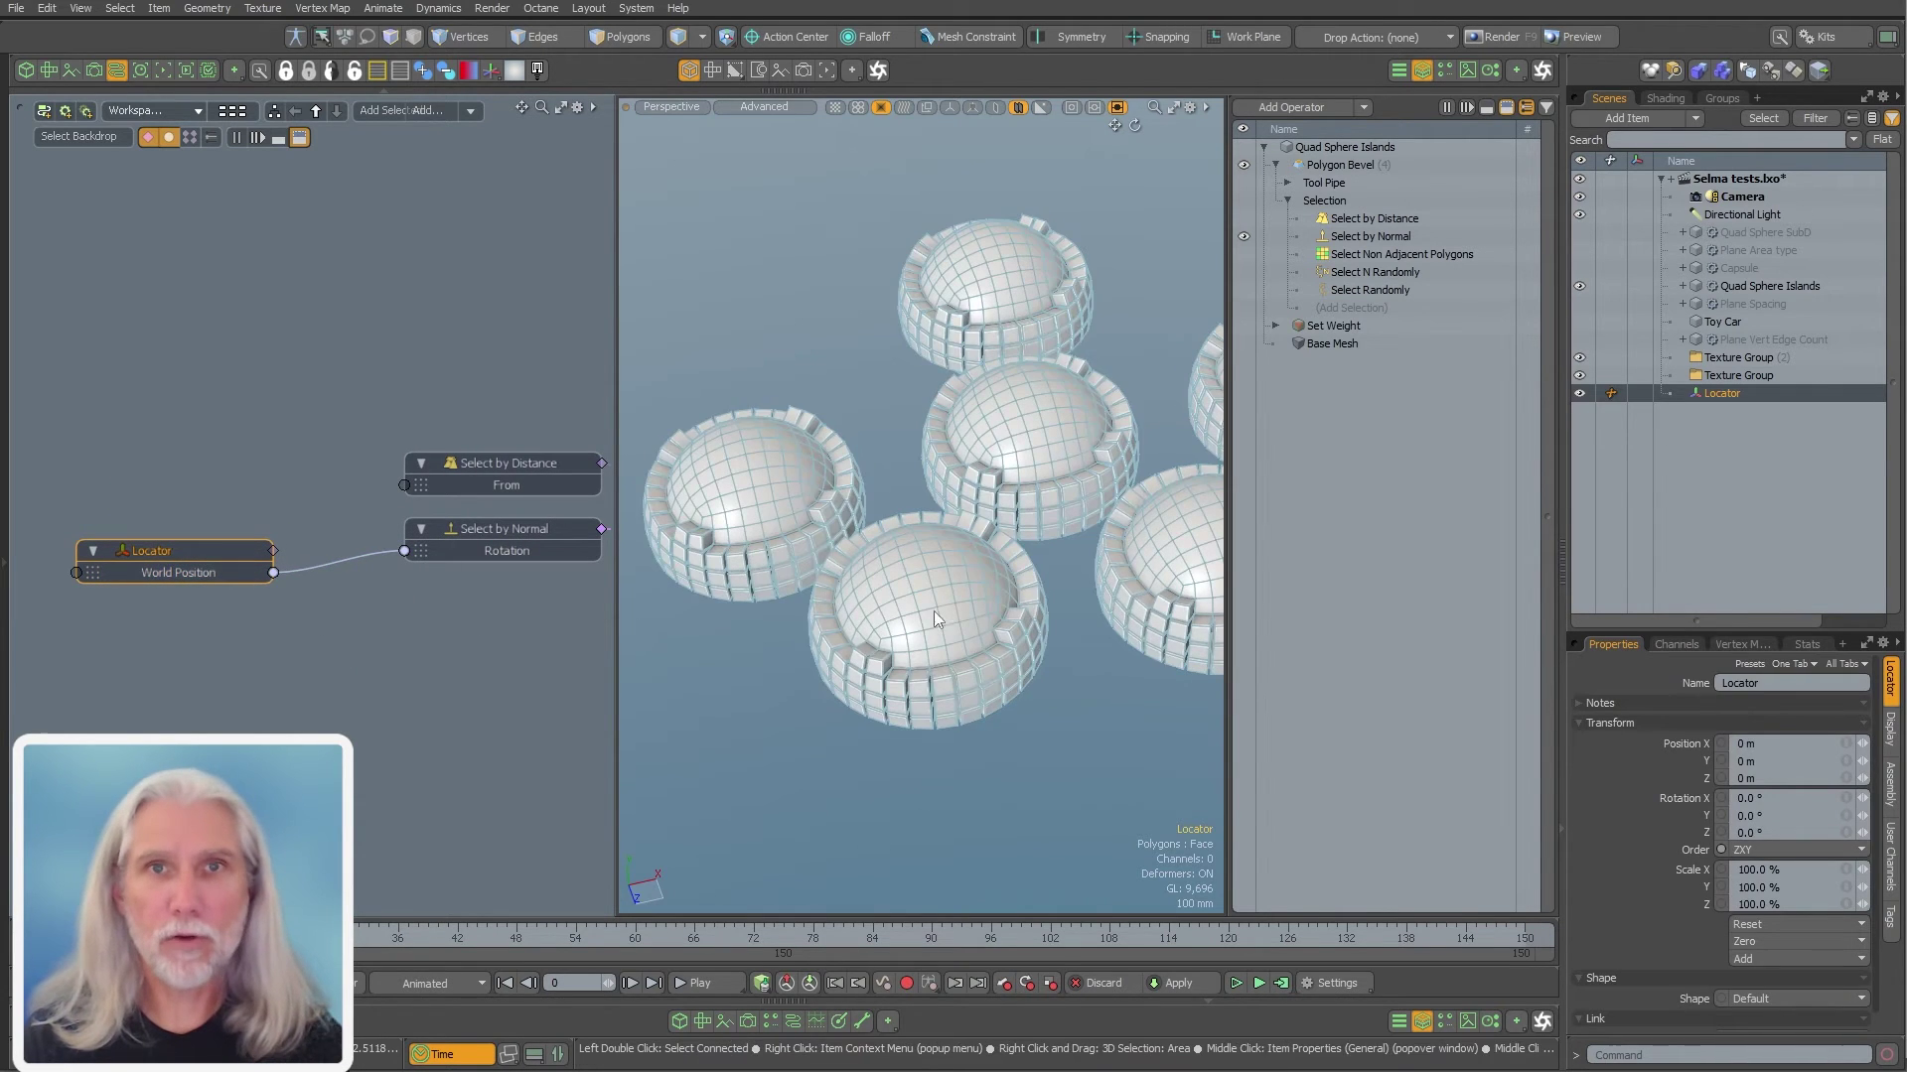
pyautogui.press('w')
pyautogui.scroll(-3, 933, 526)
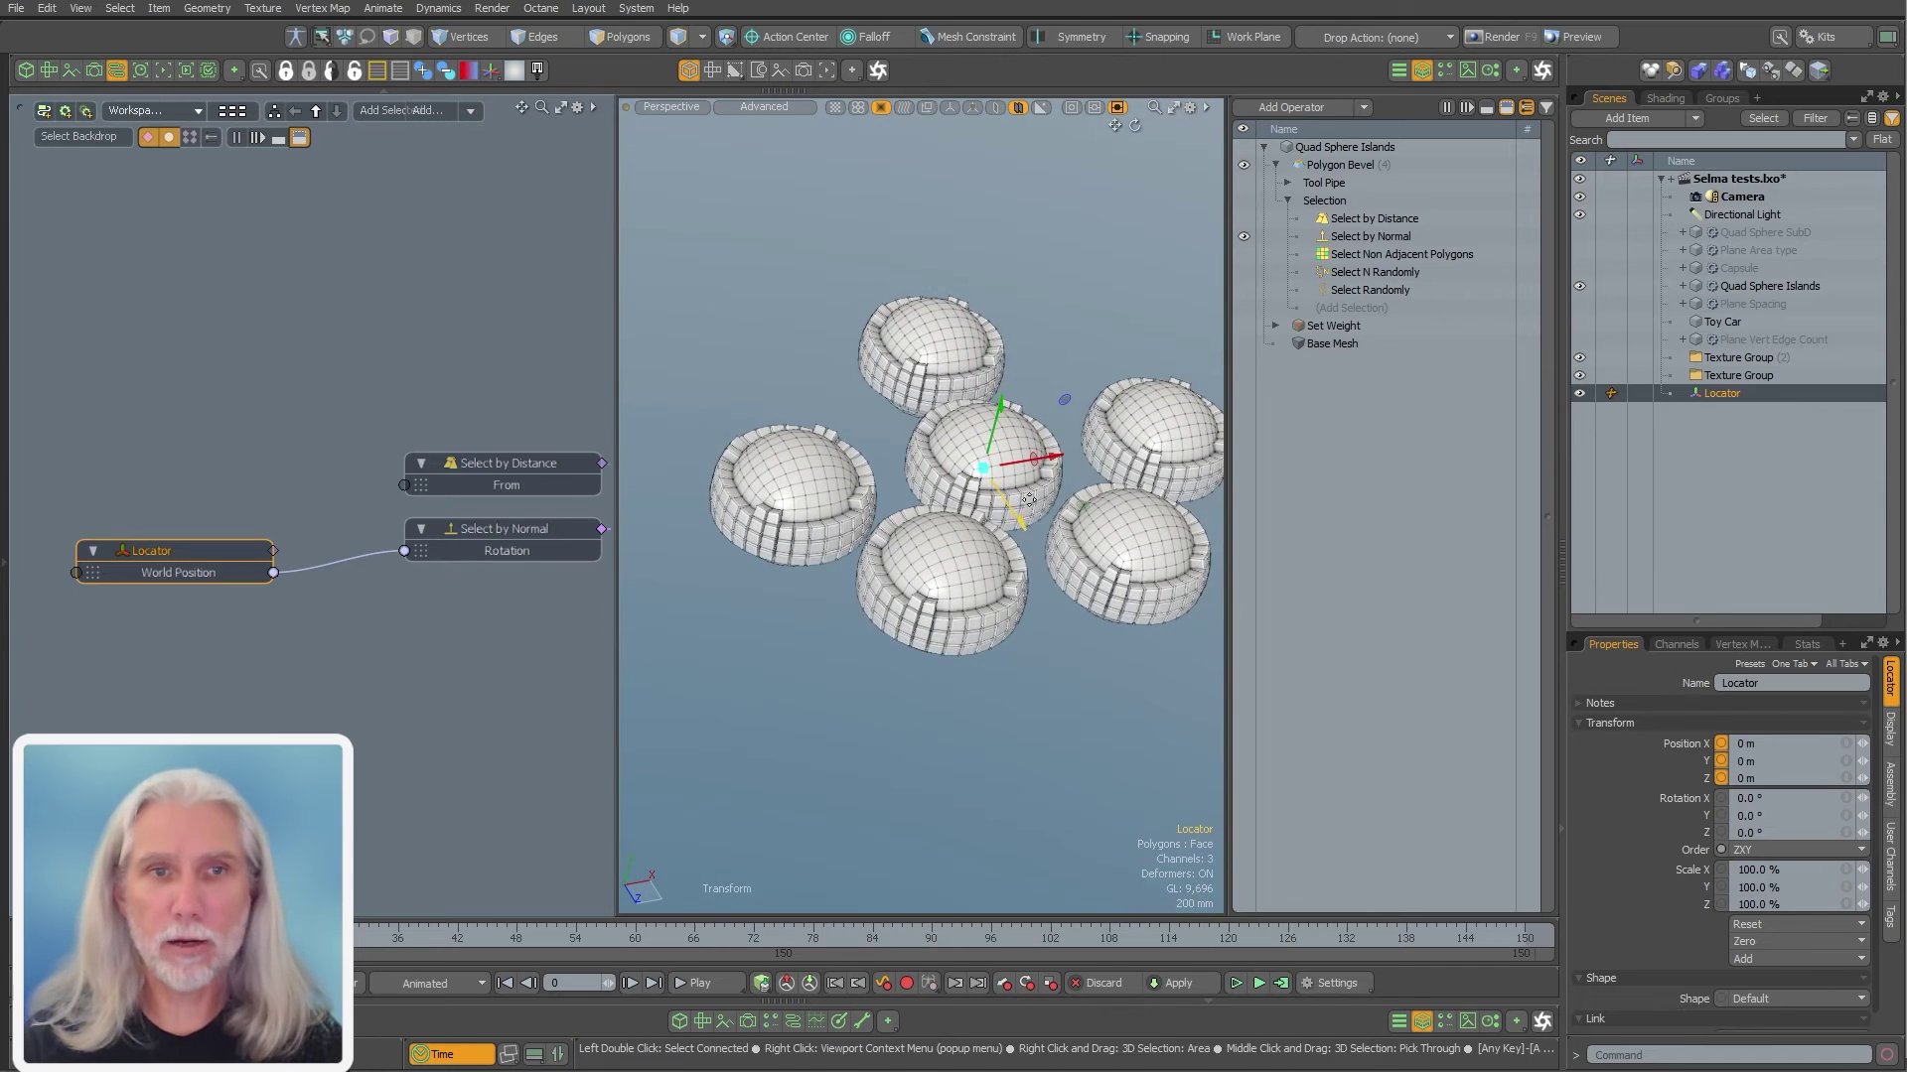
pyautogui.keyDown('alt'); pyautogui.moveTo(962, 504); pyautogui.dragTo(991, 383); pyautogui.keyUp('alt')
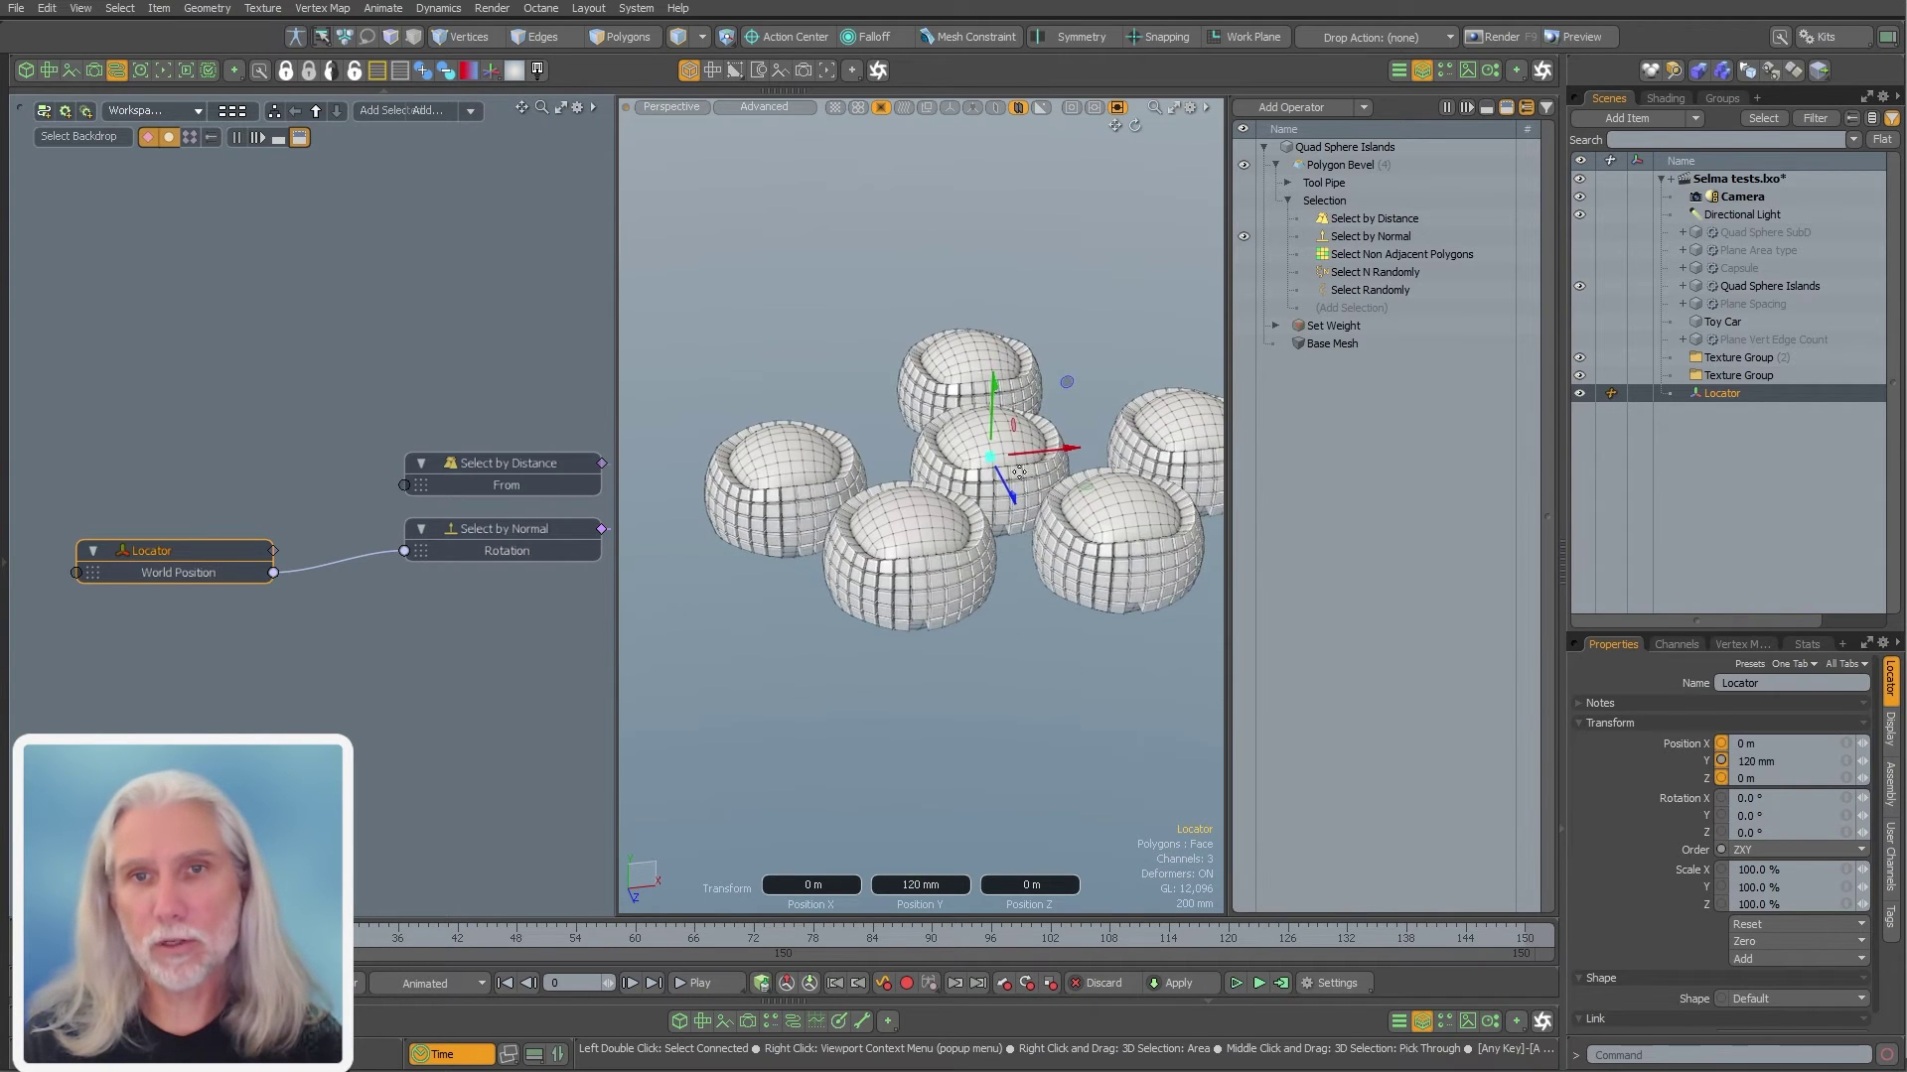
pyautogui.keyDown('alt'); pyautogui.moveTo(1053, 447); pyautogui.dragTo(1037, 500); pyautogui.keyUp('alt')
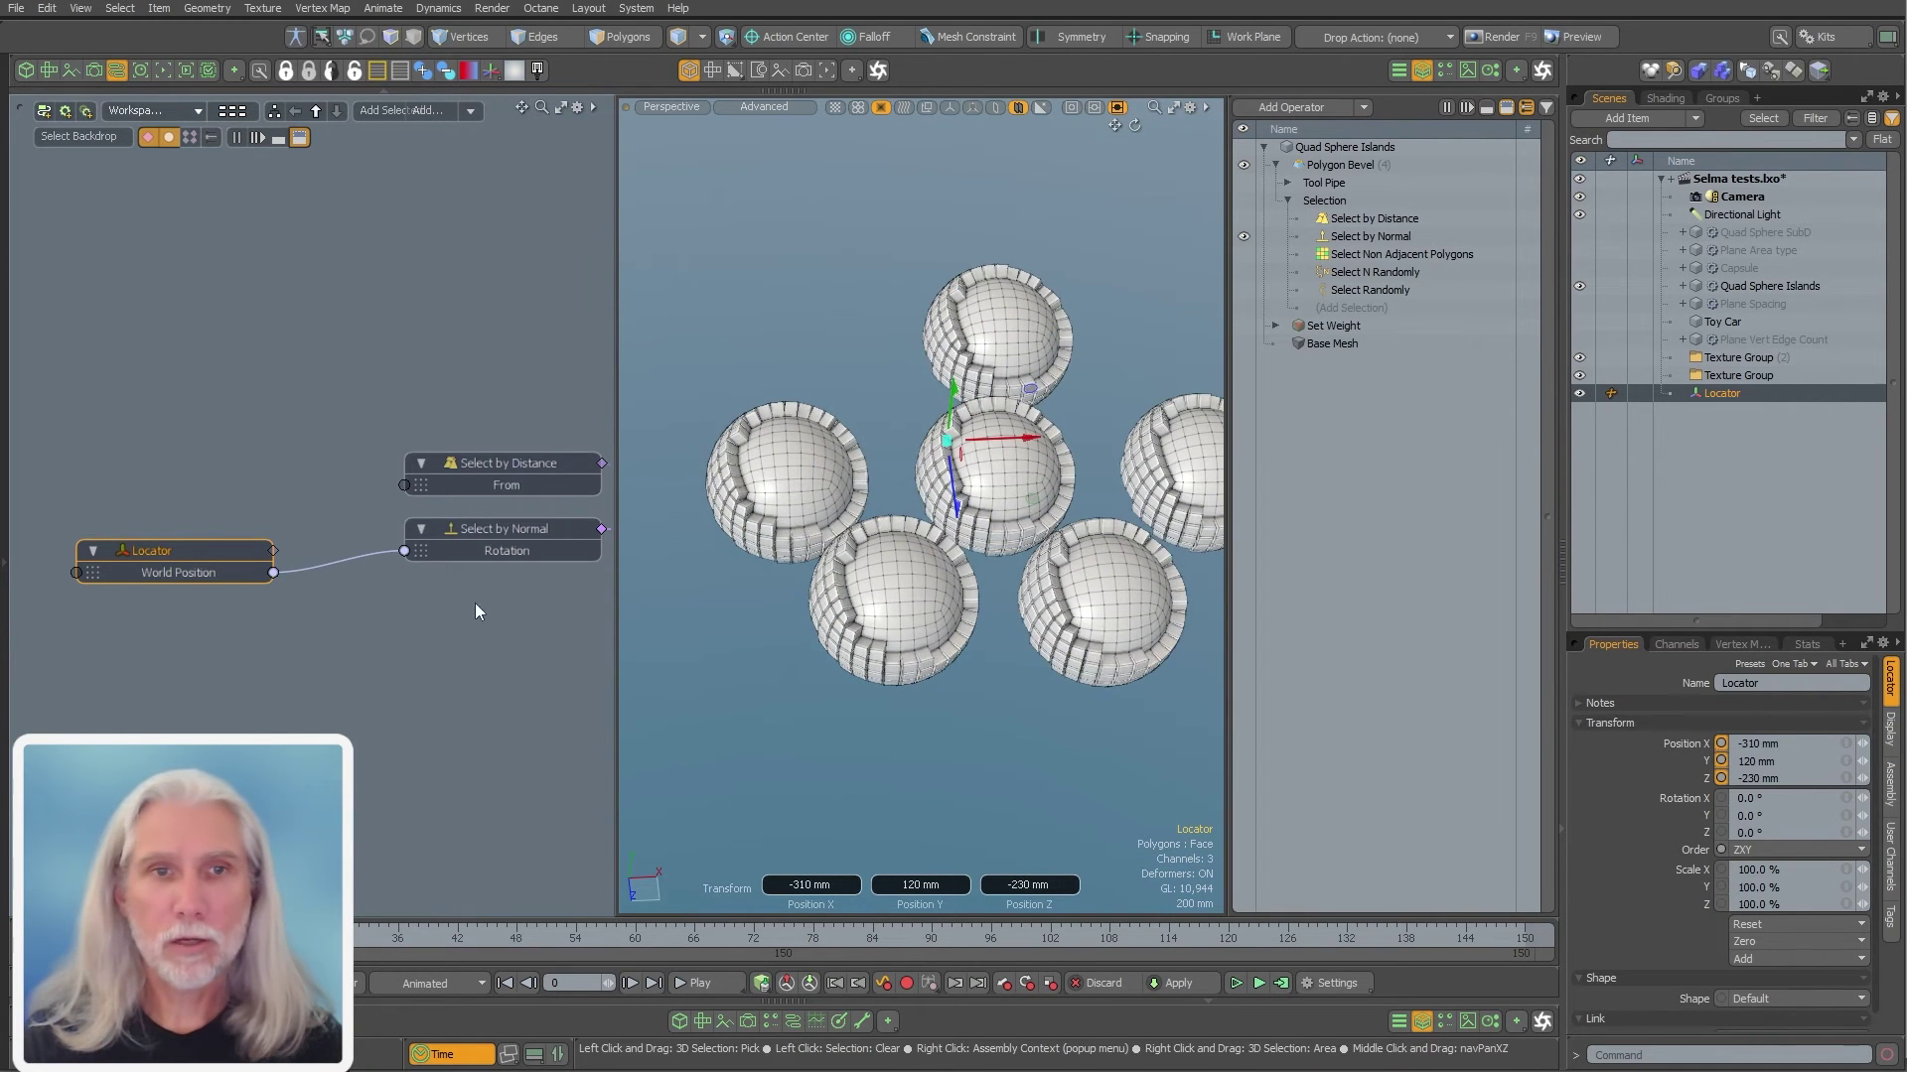
# Disconnect the locator from Select by Normal's Rotation and enable Select by Distance as the Polygon Bevel's selection instead
pyautogui.moveTo(377, 553); pyautogui.dragTo(369, 608)
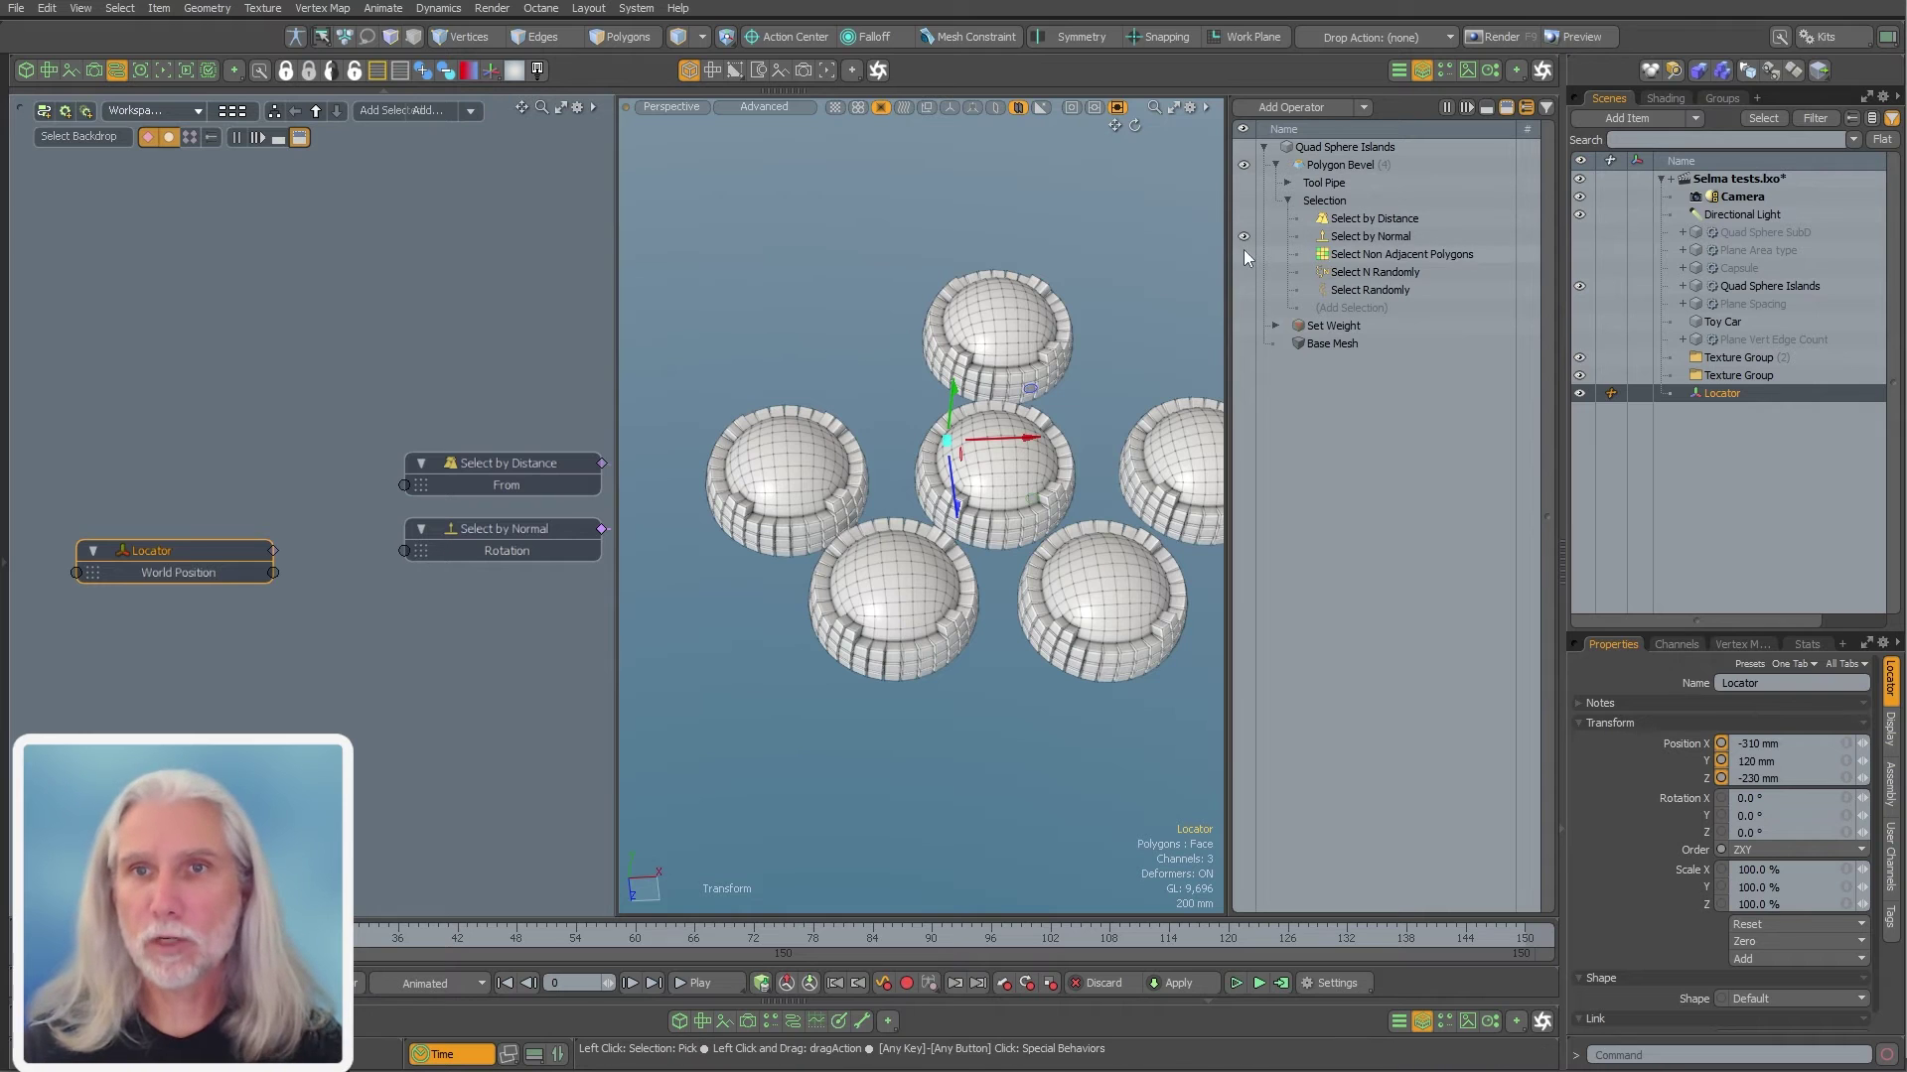
pyautogui.click(1377, 218)
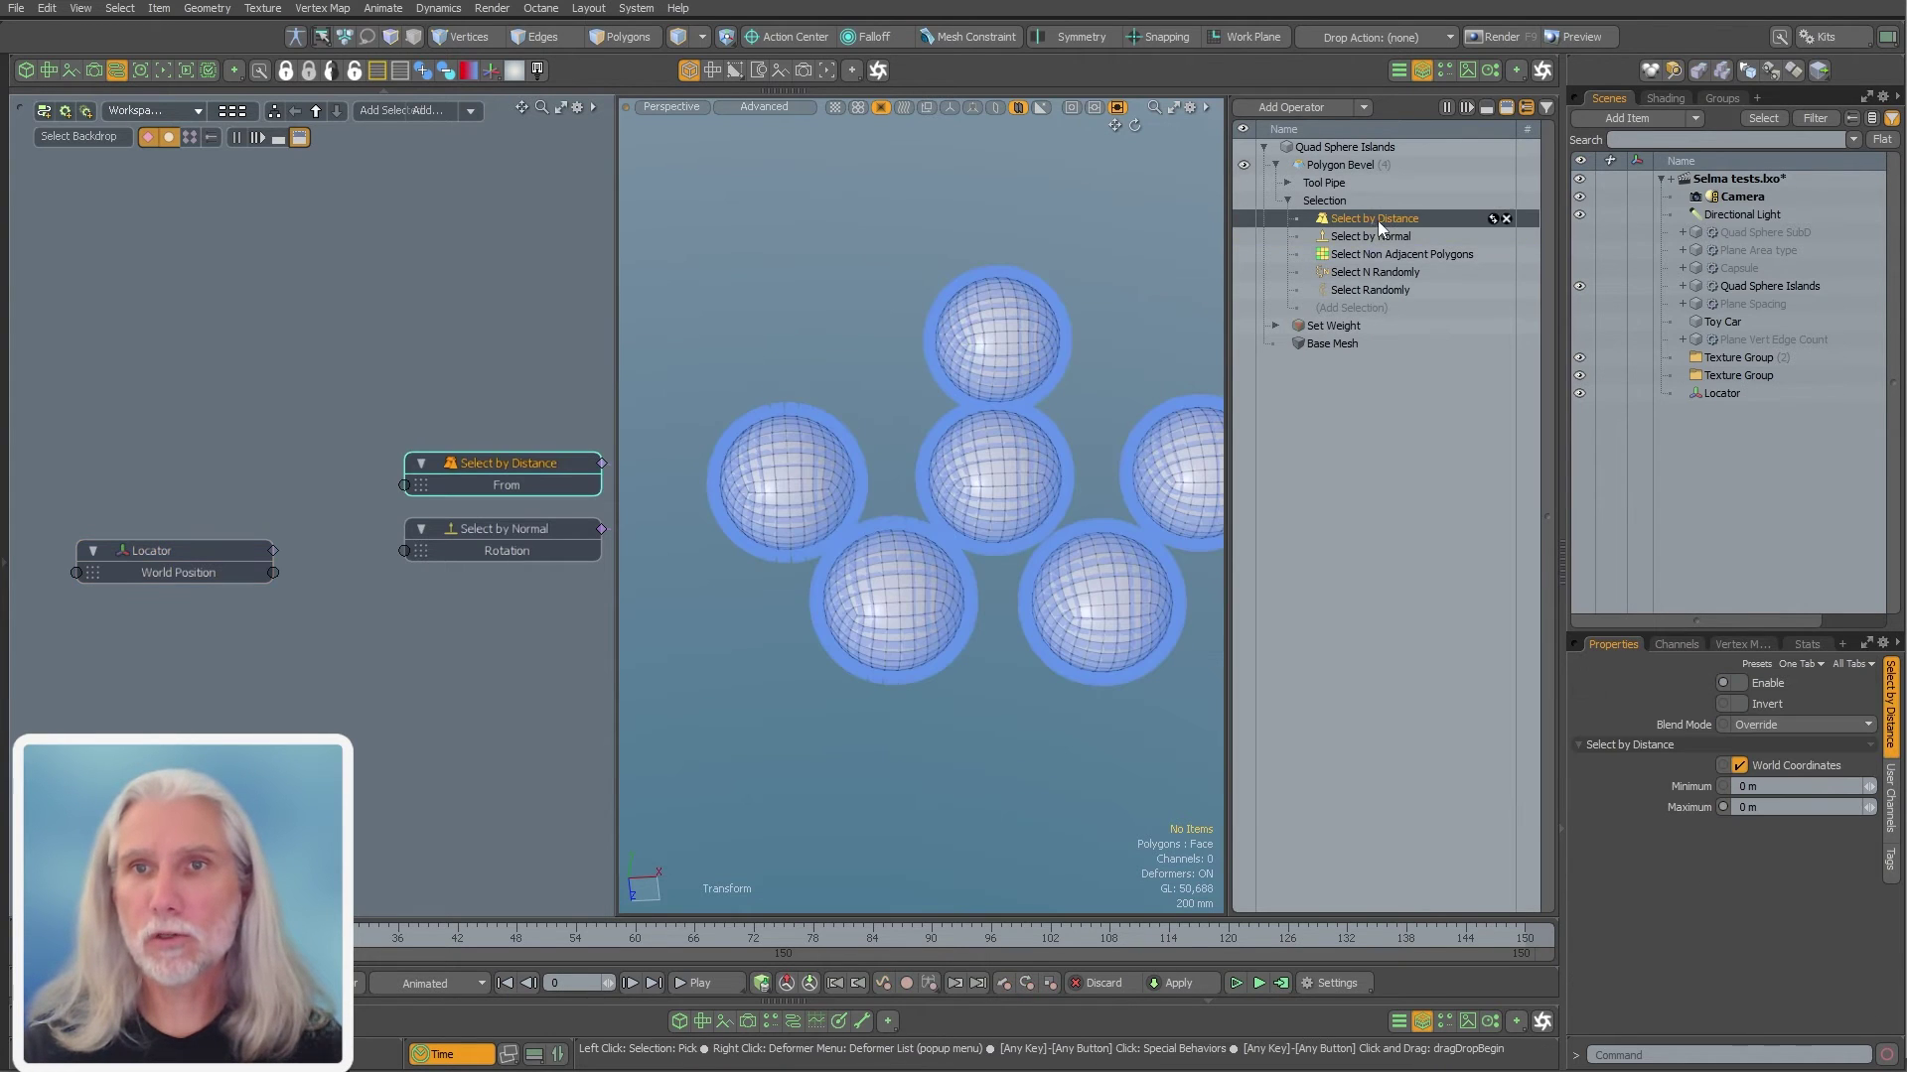
pyautogui.click(1243, 218)
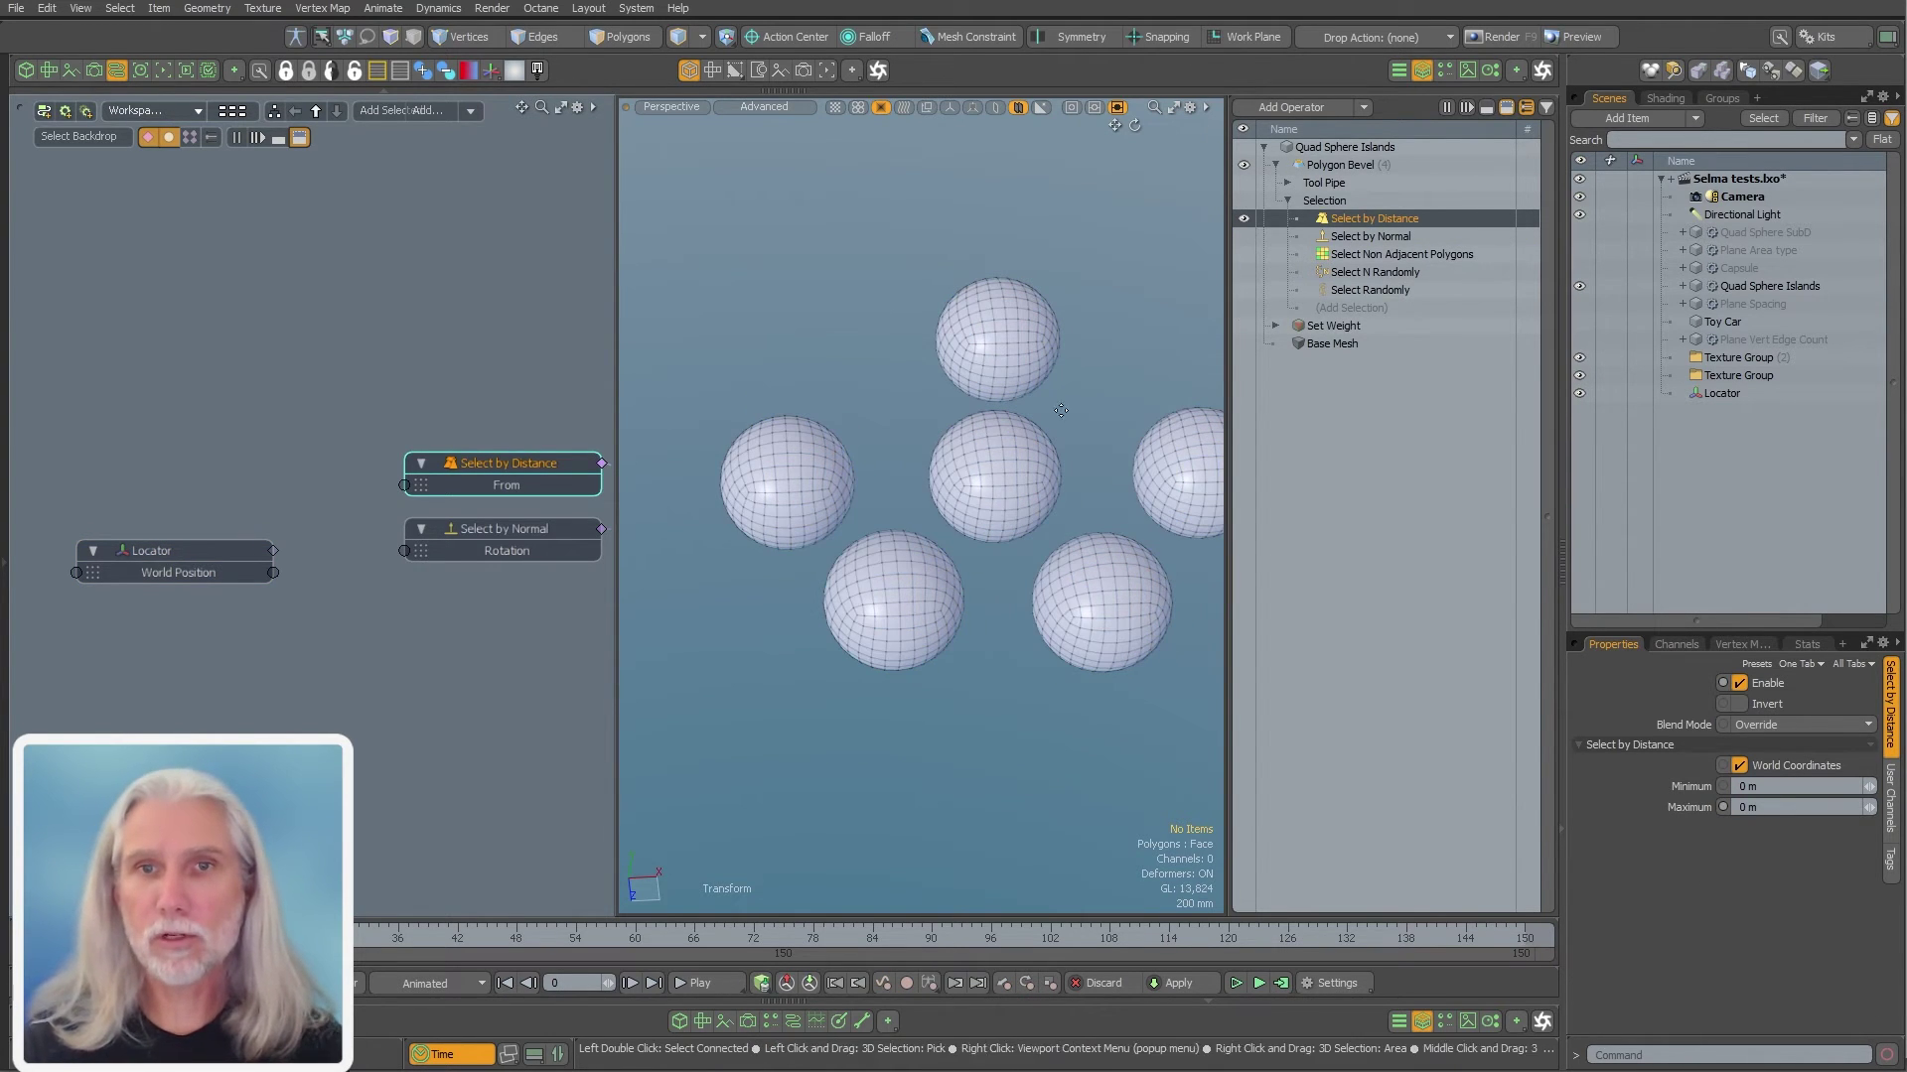
# Set Select by Distance's minimum to 200 mm and maximum to 500 mm, and select it with Polygon Bevel to inspect the spheres
pyautogui.keyDown('alt'); pyautogui.moveTo(571, 588); pyautogui.dragTo(439, 606); pyautogui.keyUp('alt')
pyautogui.click(438, 606)
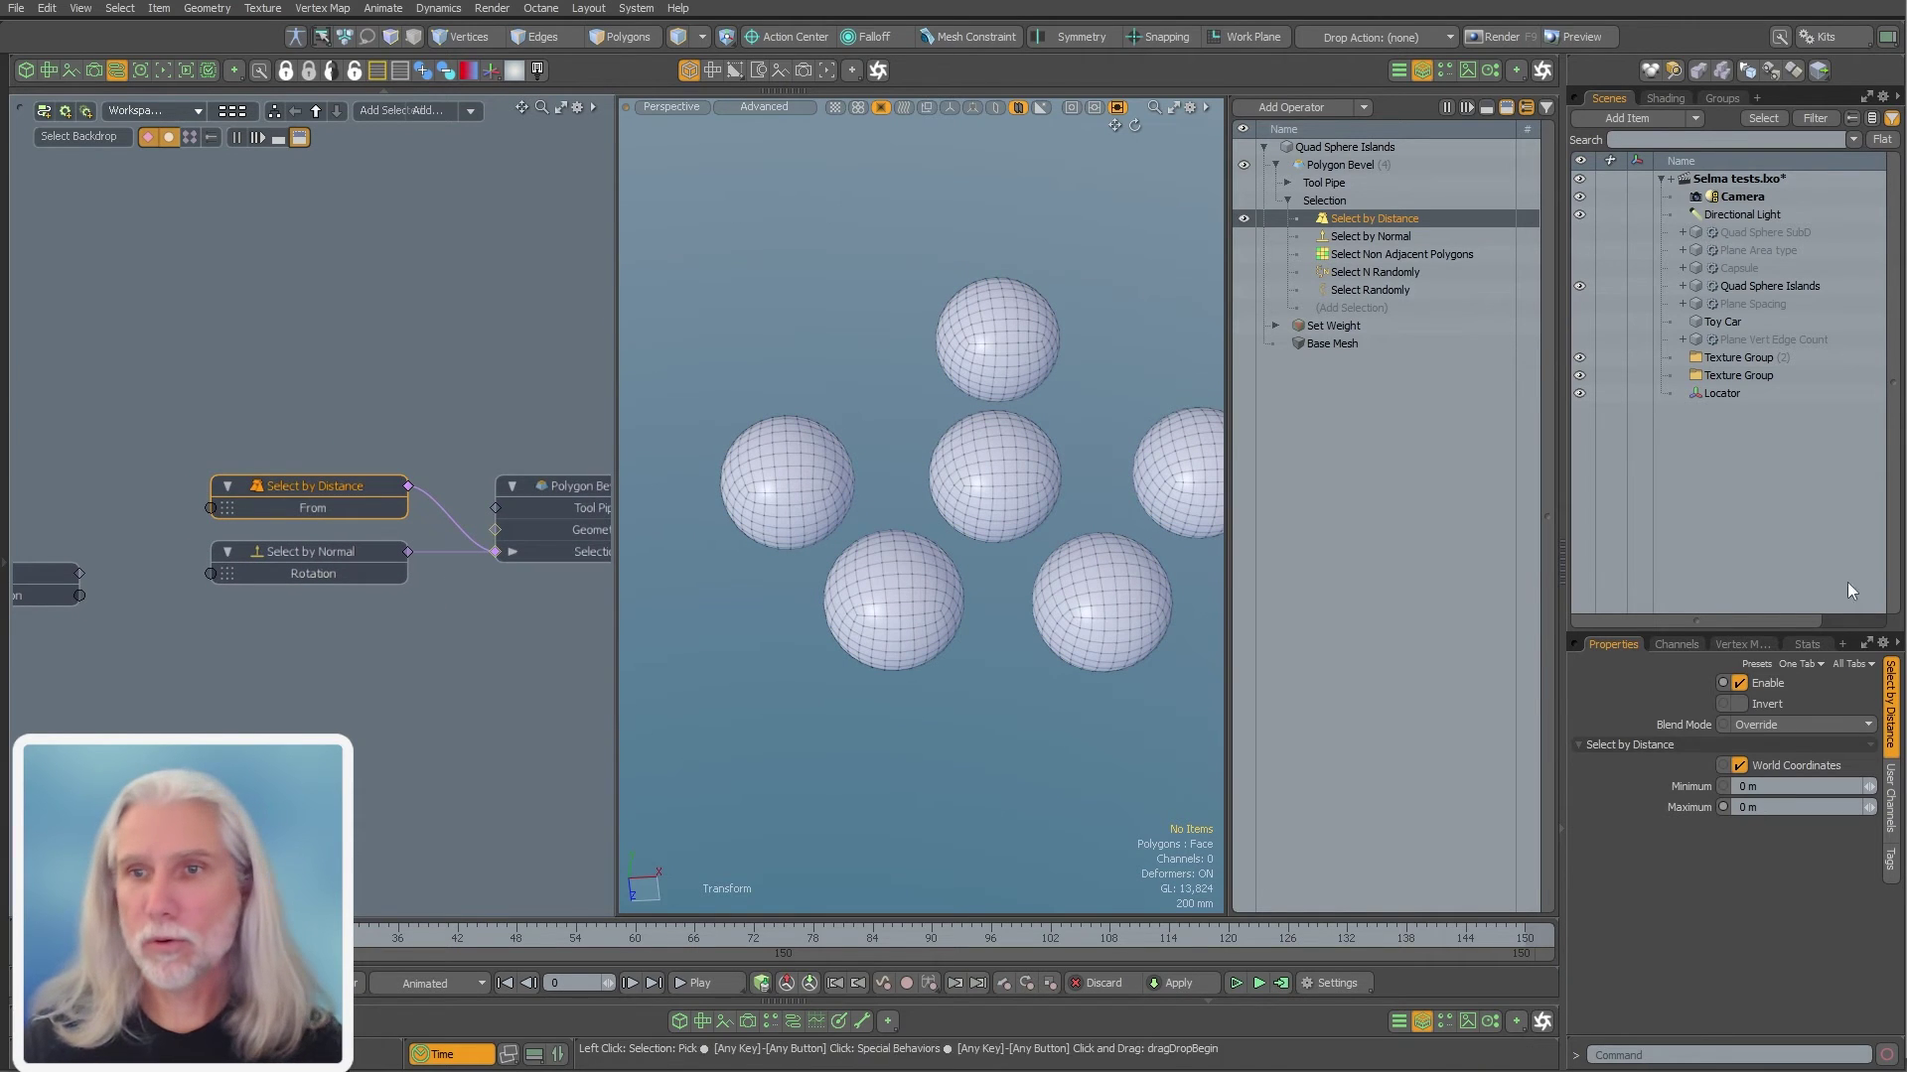
pyautogui.click(1776, 786)
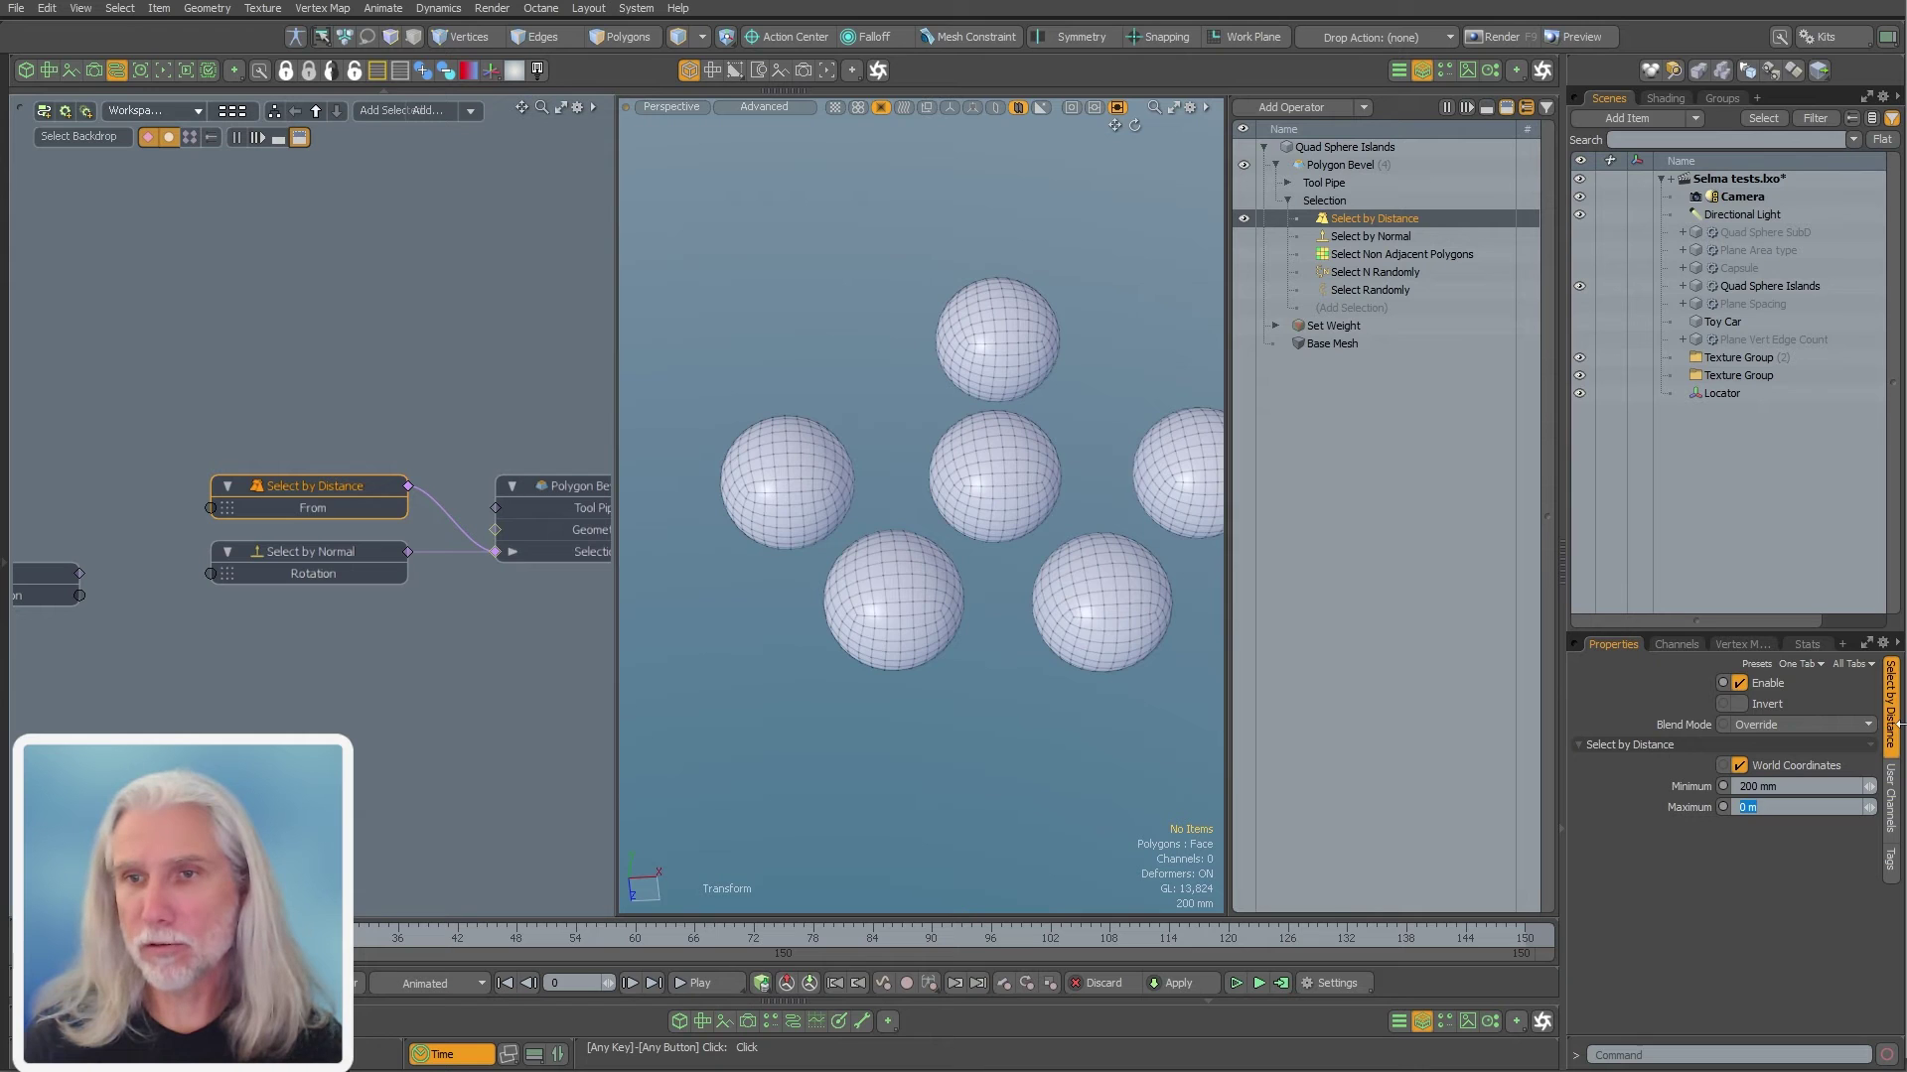
pyautogui.press('Return')
pyautogui.keyDown('alt'); pyautogui.moveTo(1023, 576); pyautogui.dragTo(1055, 515); pyautogui.keyUp('alt')
pyautogui.keyDown('ctrl'); pyautogui.click(1331, 164); pyautogui.keyUp('ctrl')
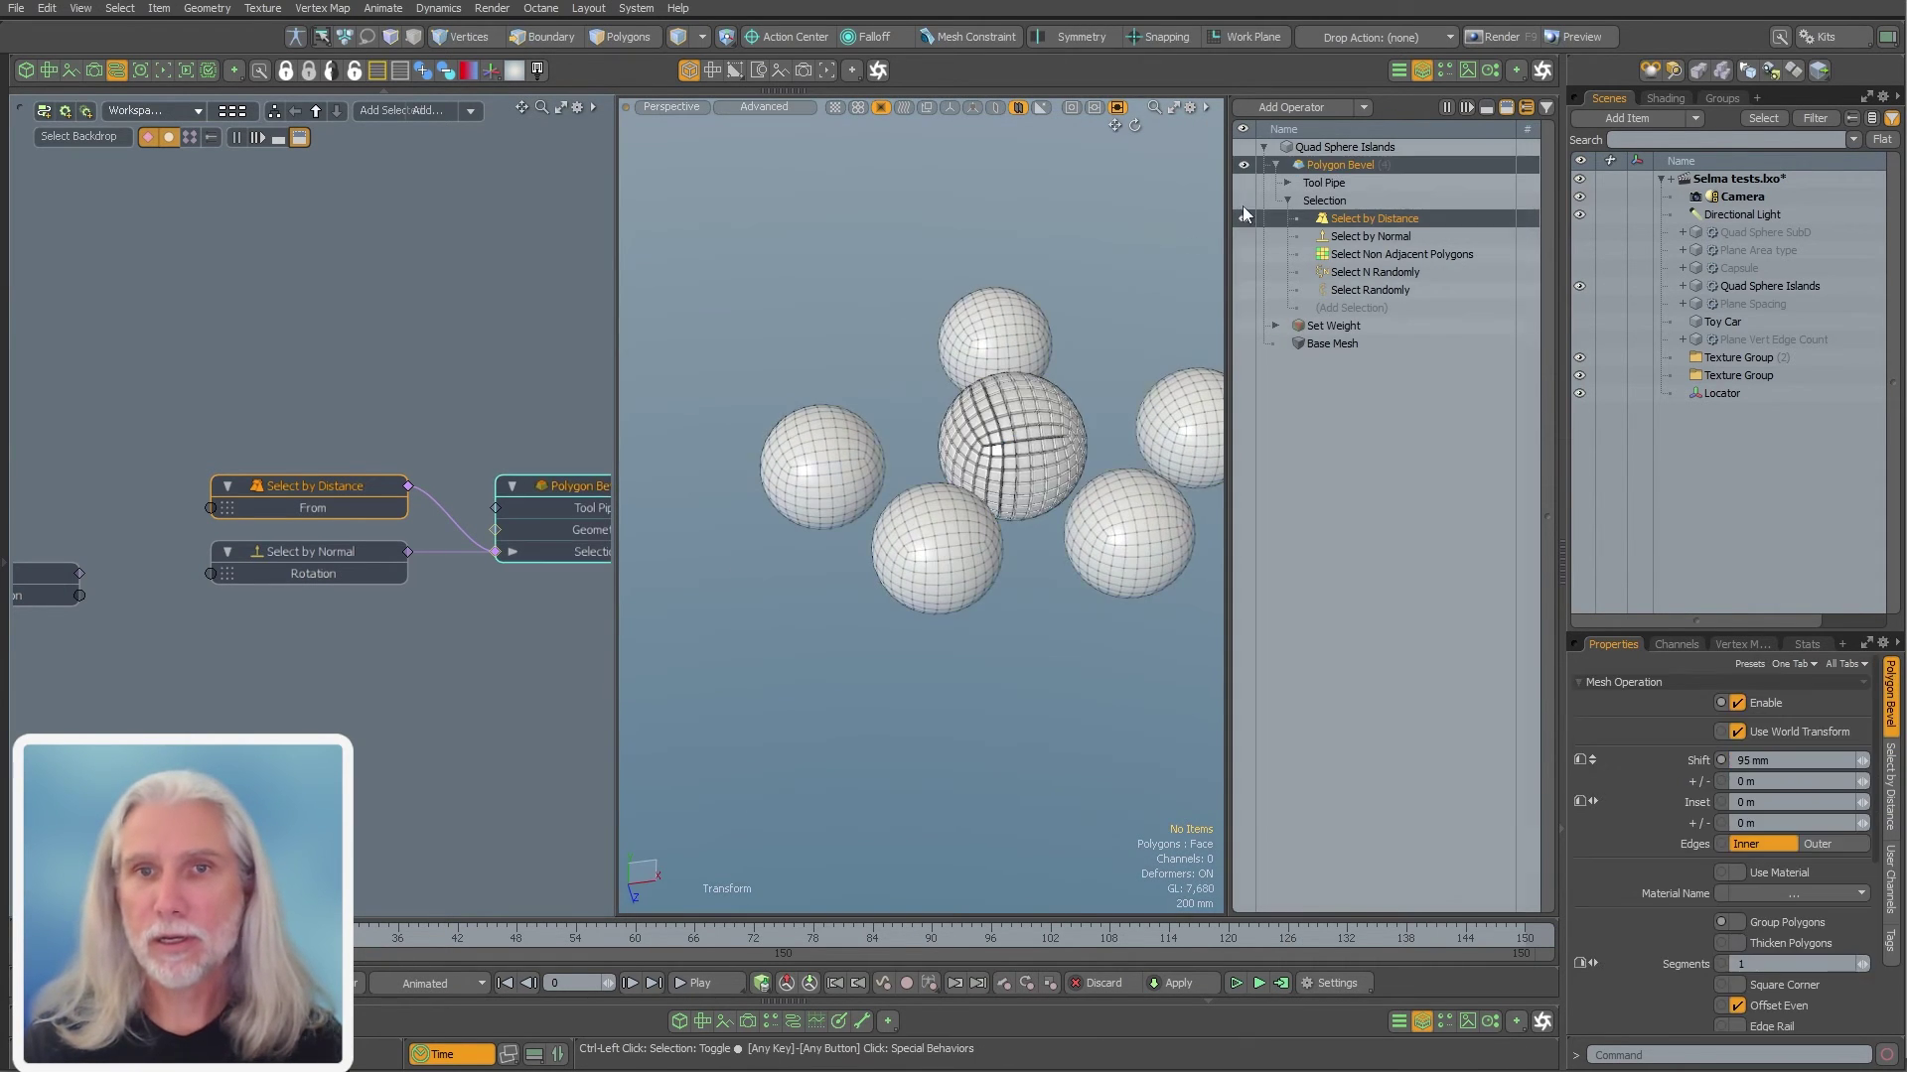
pyautogui.keyDown('alt'); pyautogui.moveTo(924, 458); pyautogui.dragTo(1114, 454); pyautogui.keyUp('alt')
pyautogui.keyDown('alt'); pyautogui.moveTo(1027, 502); pyautogui.dragTo(1022, 508); pyautogui.keyUp('alt')
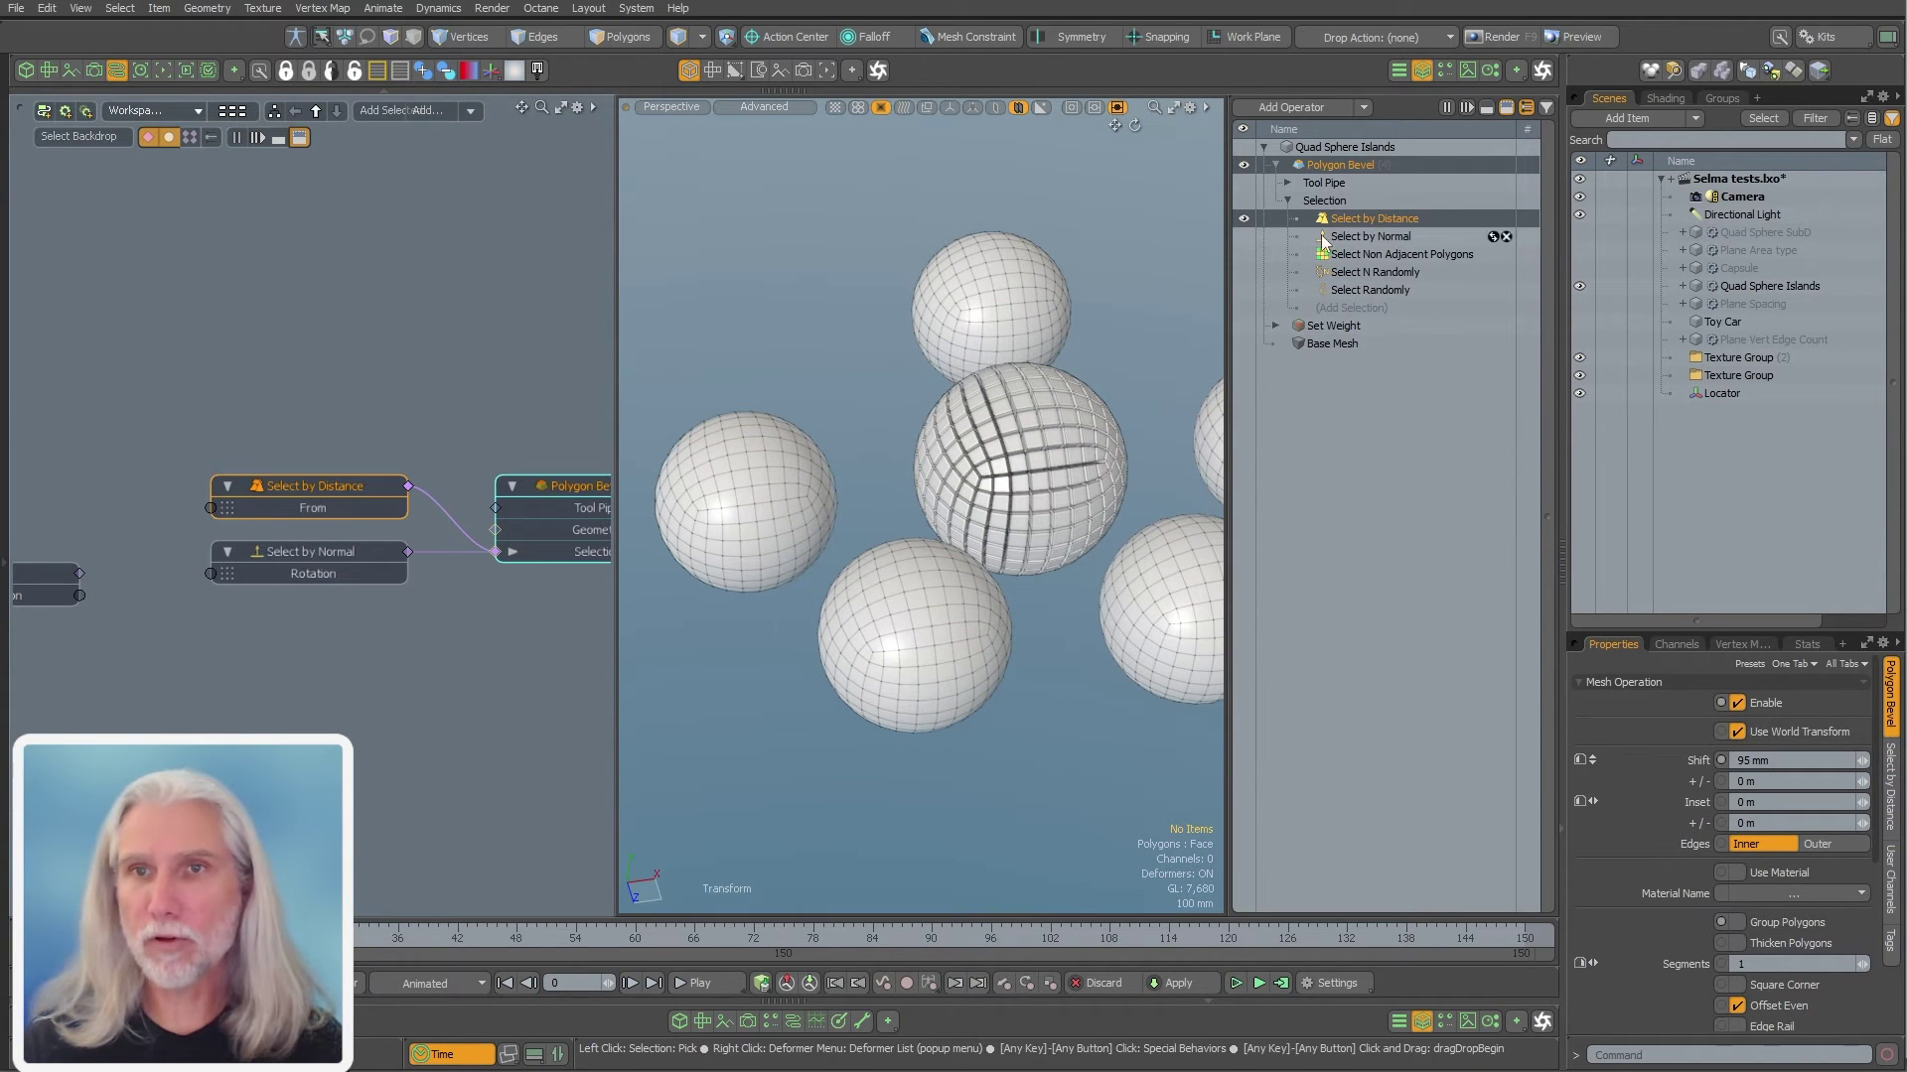
# Set the maximum distance of Select by Distance to 2 m and inspect the beveled spheres
pyautogui.click(1891, 816)
pyautogui.click(1809, 808)
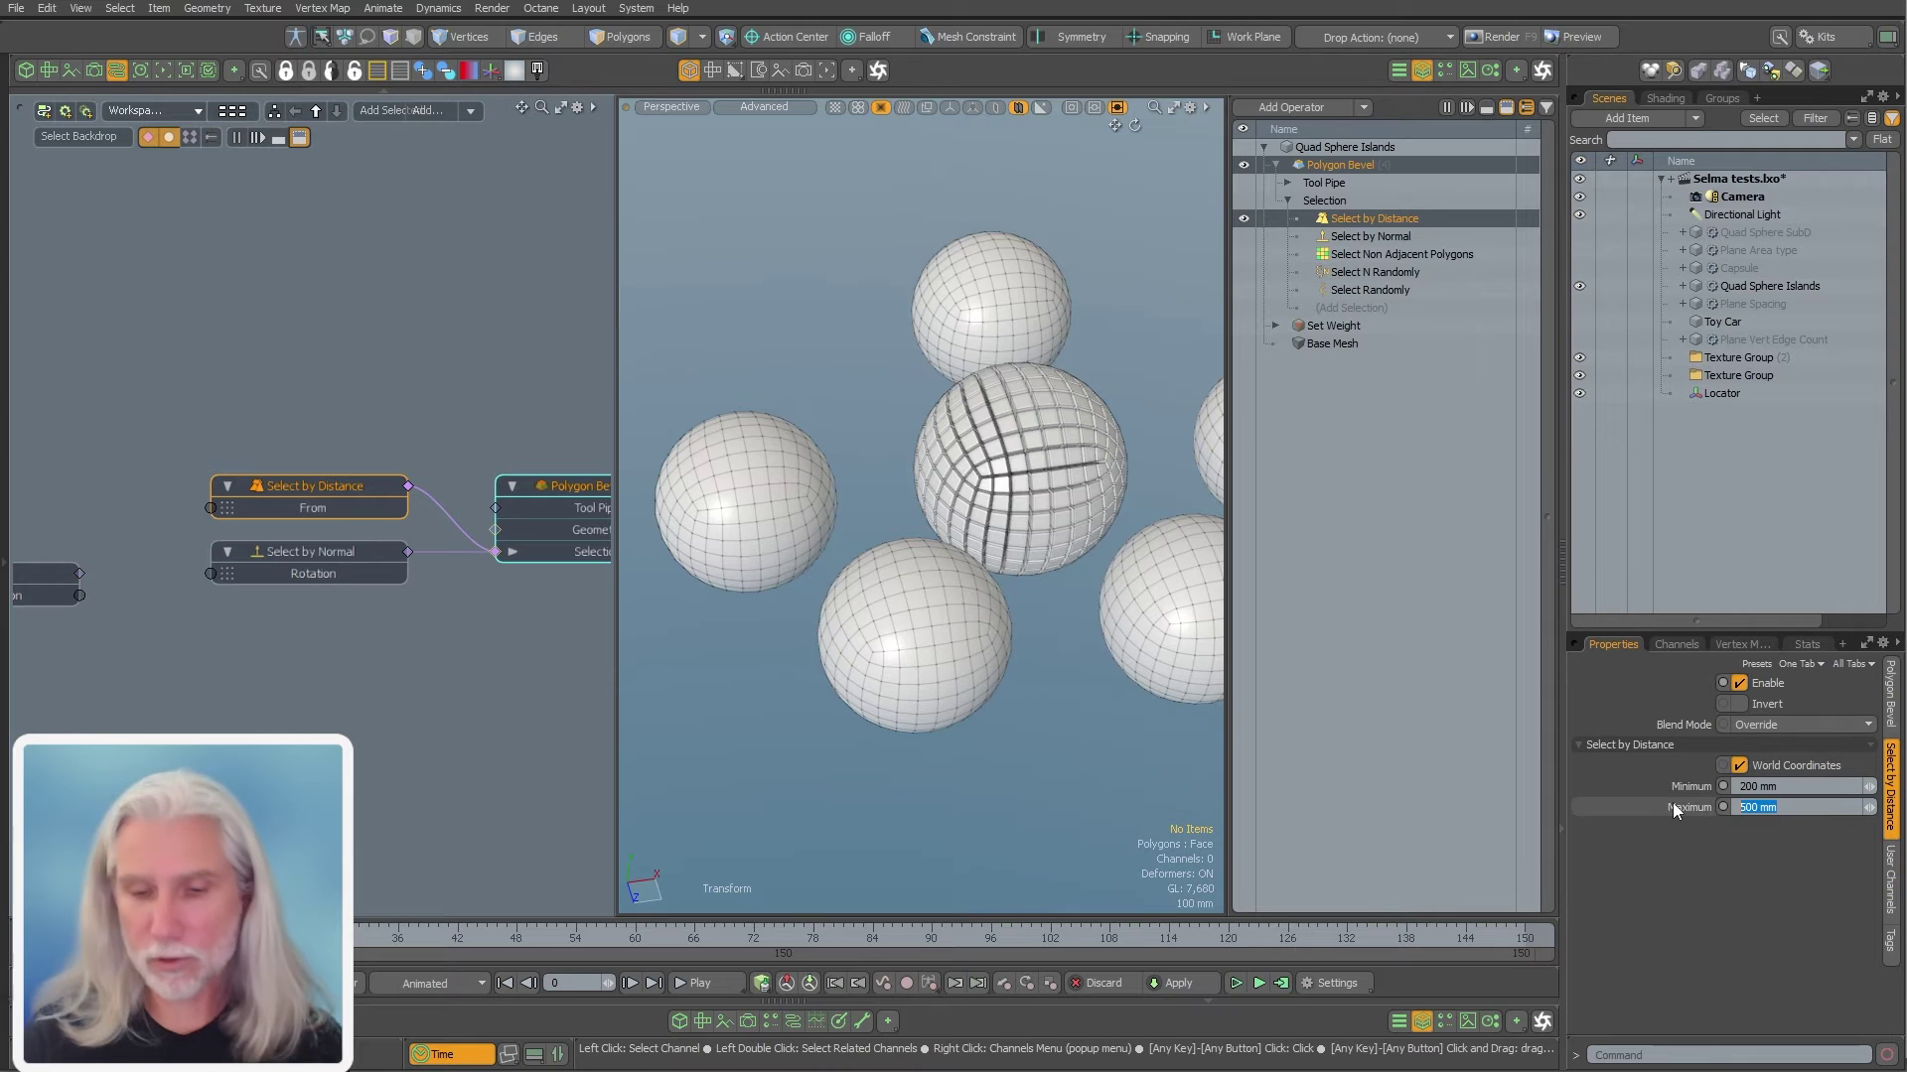
pyautogui.scroll(-3, 993, 477)
pyautogui.moveTo(993, 476)
pyautogui.keyDown('alt'); pyautogui.mouseDown()
pyautogui.moveTo(938, 497)
pyautogui.moveTo(984, 491)
pyautogui.mouseUp(); pyautogui.keyUp('alt')
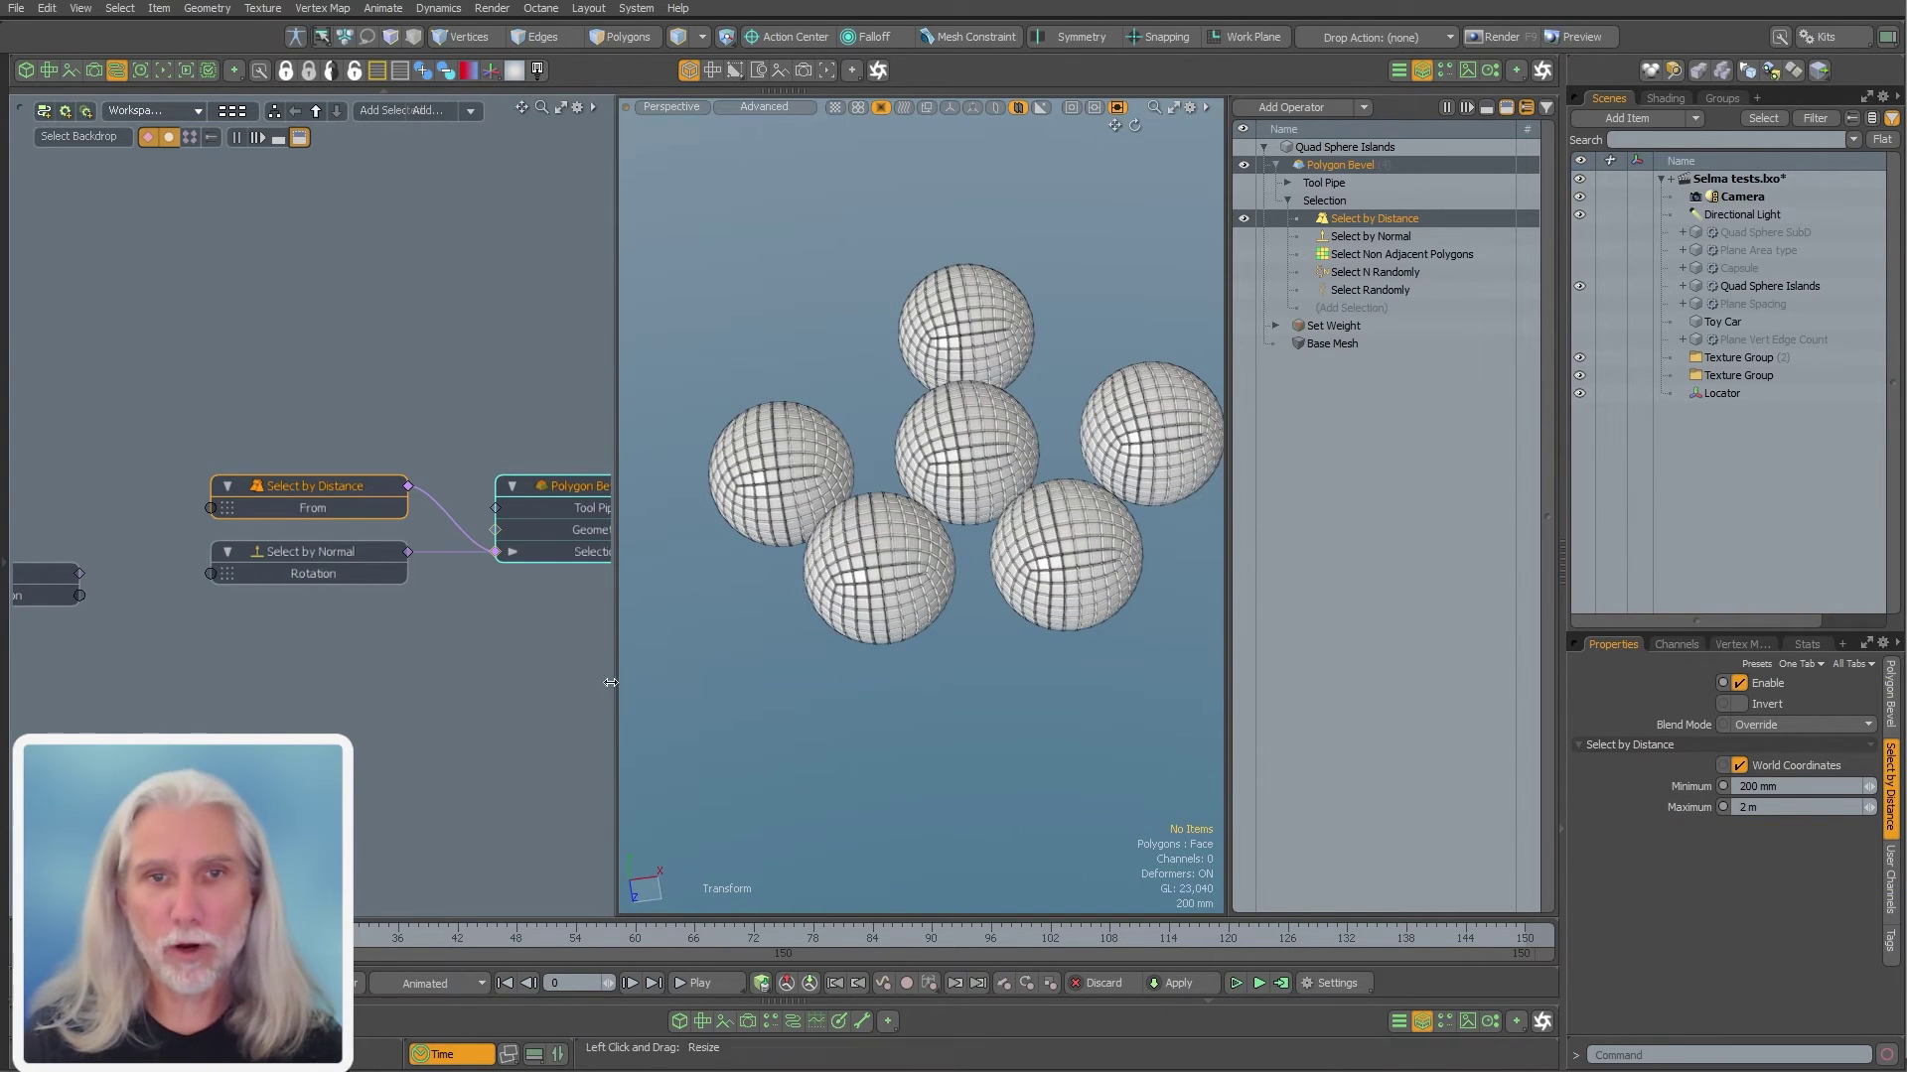
# Widen the schematic and link the Locator's World Position to the From input of Select by Distance
pyautogui.moveTo(616, 693); pyautogui.dragTo(795, 687)
pyautogui.keyDown('alt'); pyautogui.keyDown('shift'); pyautogui.moveTo(209, 641); pyautogui.dragTo(391, 641); pyautogui.keyUp('shift'); pyautogui.keyUp('alt')
pyautogui.moveTo(293, 595); pyautogui.dragTo(485, 511)
pyautogui.moveTo(601, 508); pyautogui.dragTo(605, 508)
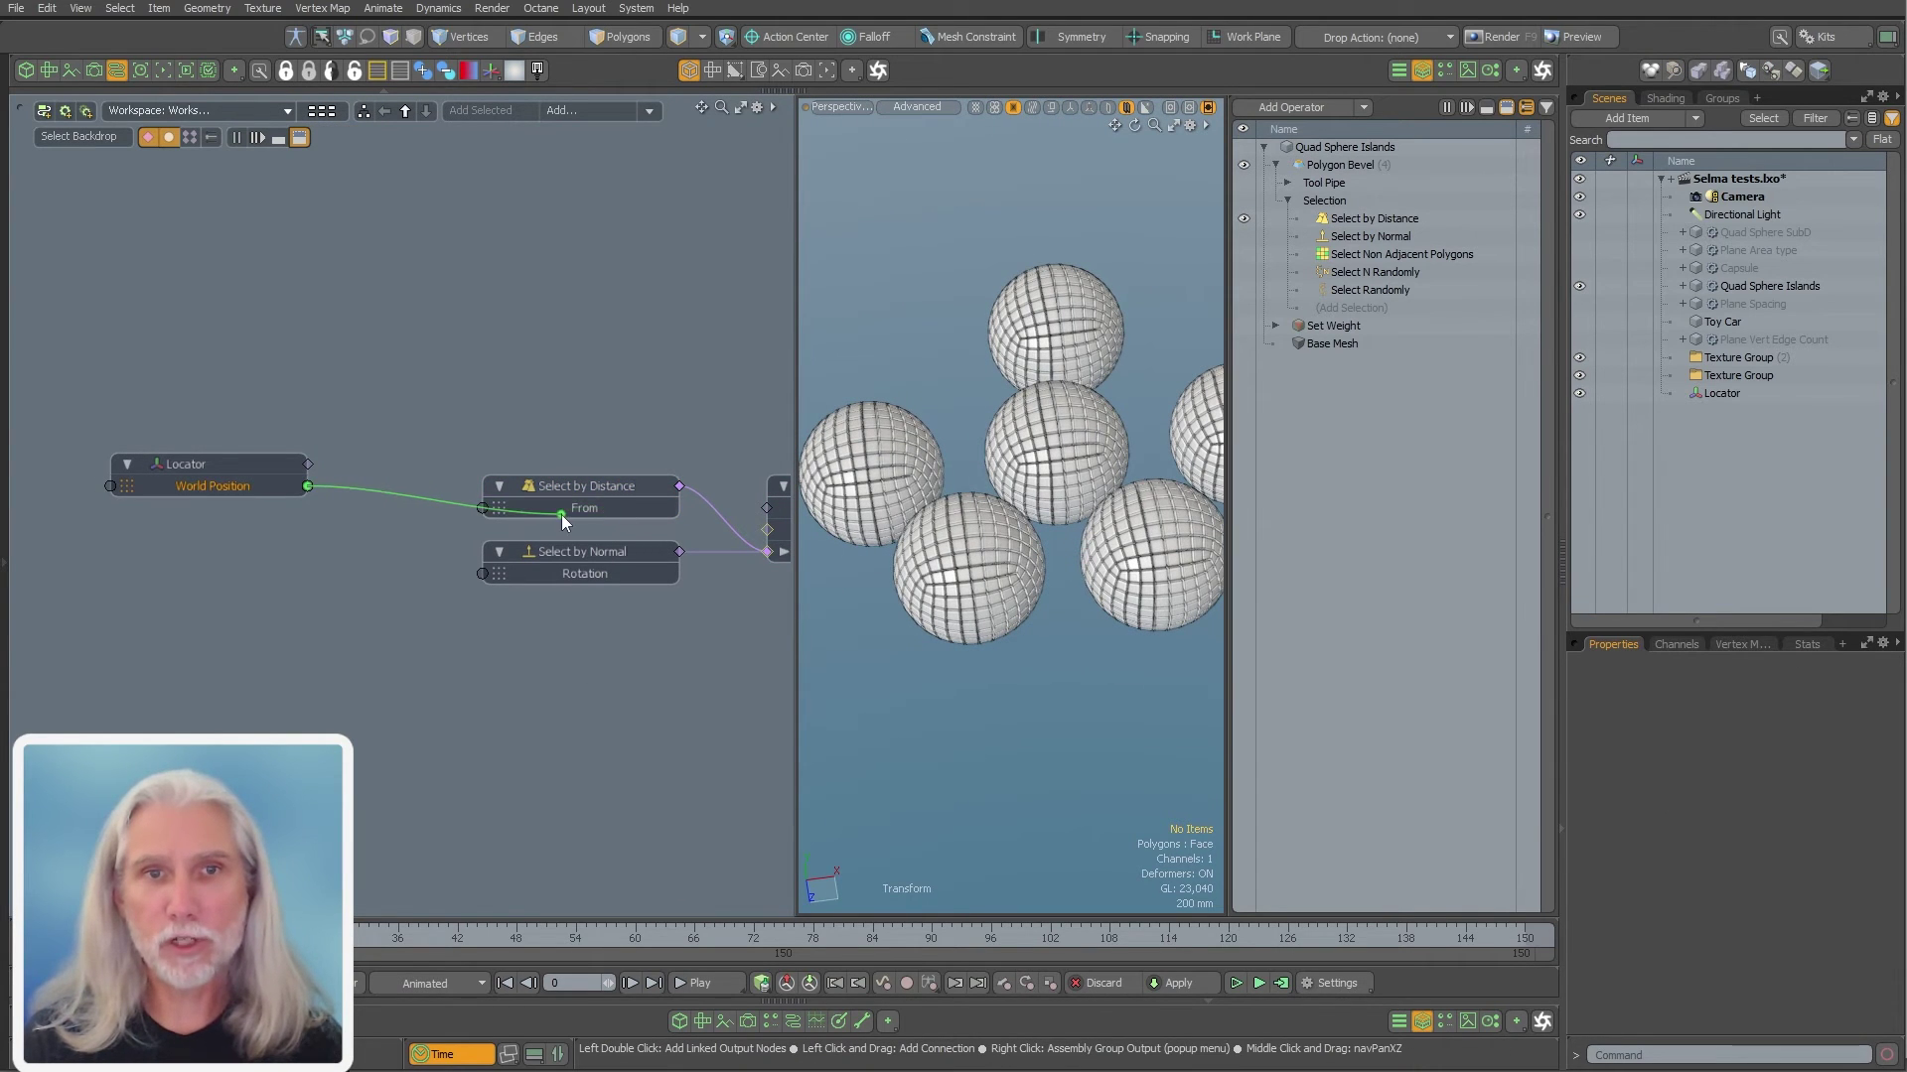
# Set Select by Distance's minimum to 0 m, try a maximum of 200 mm, and raise the maximum to 1 m
pyautogui.click(588, 488)
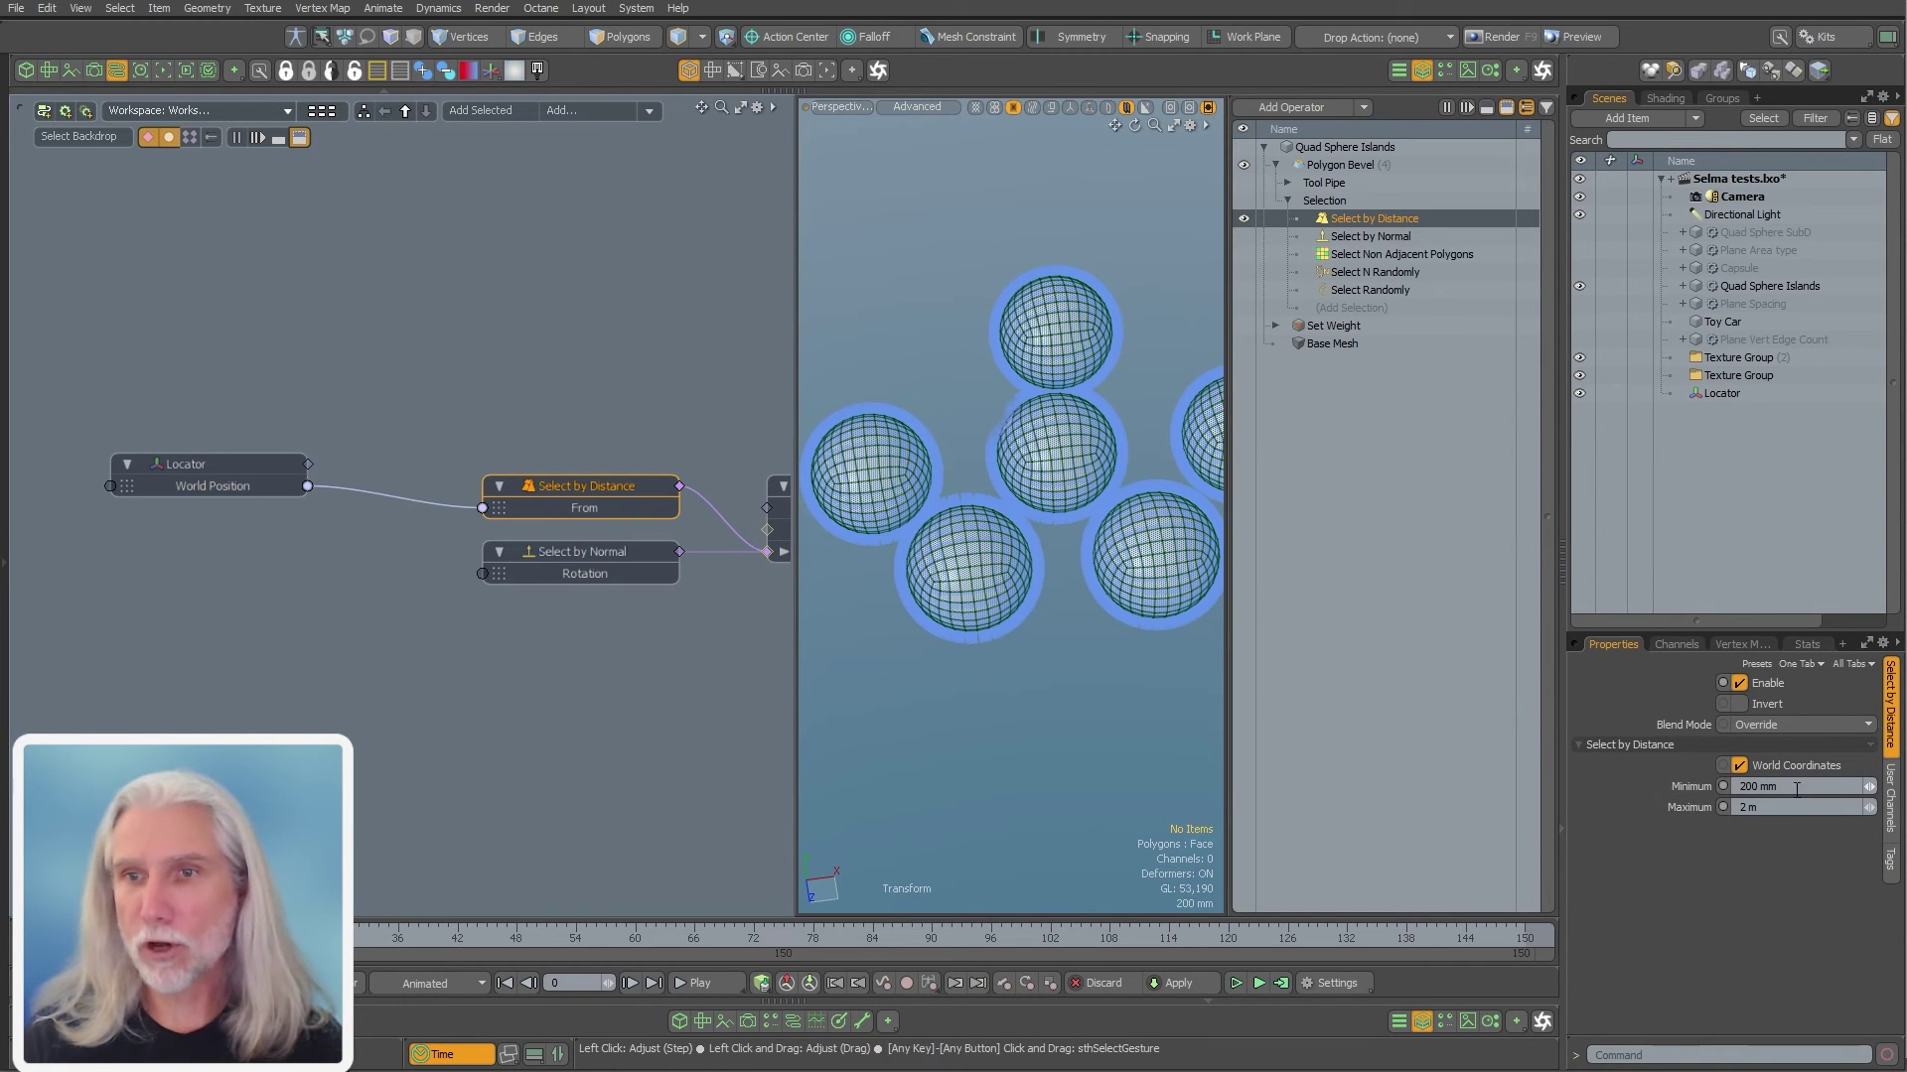
pyautogui.moveTo(1796, 789); pyautogui.dragTo(1670, 786)
pyautogui.write('0')
pyautogui.press('Tab')
pyautogui.write('.2')
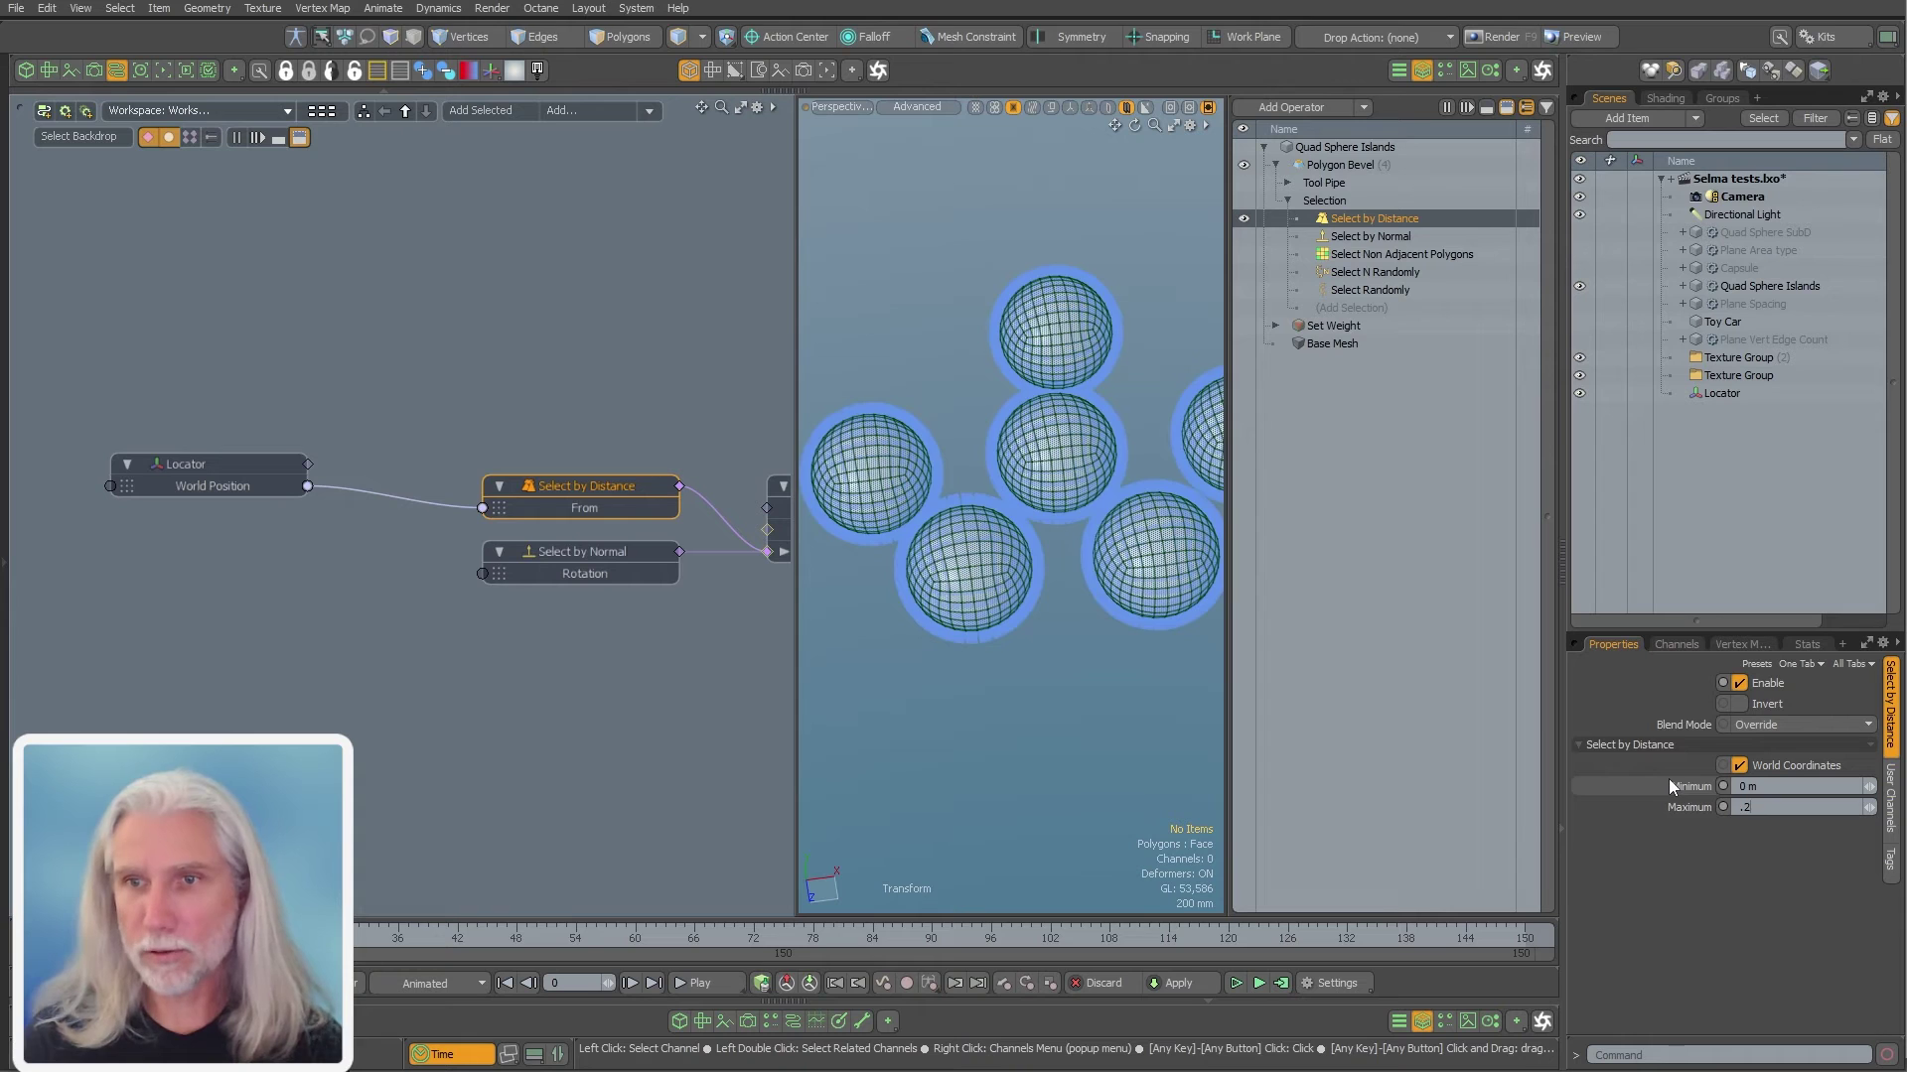
pyautogui.press('Return')
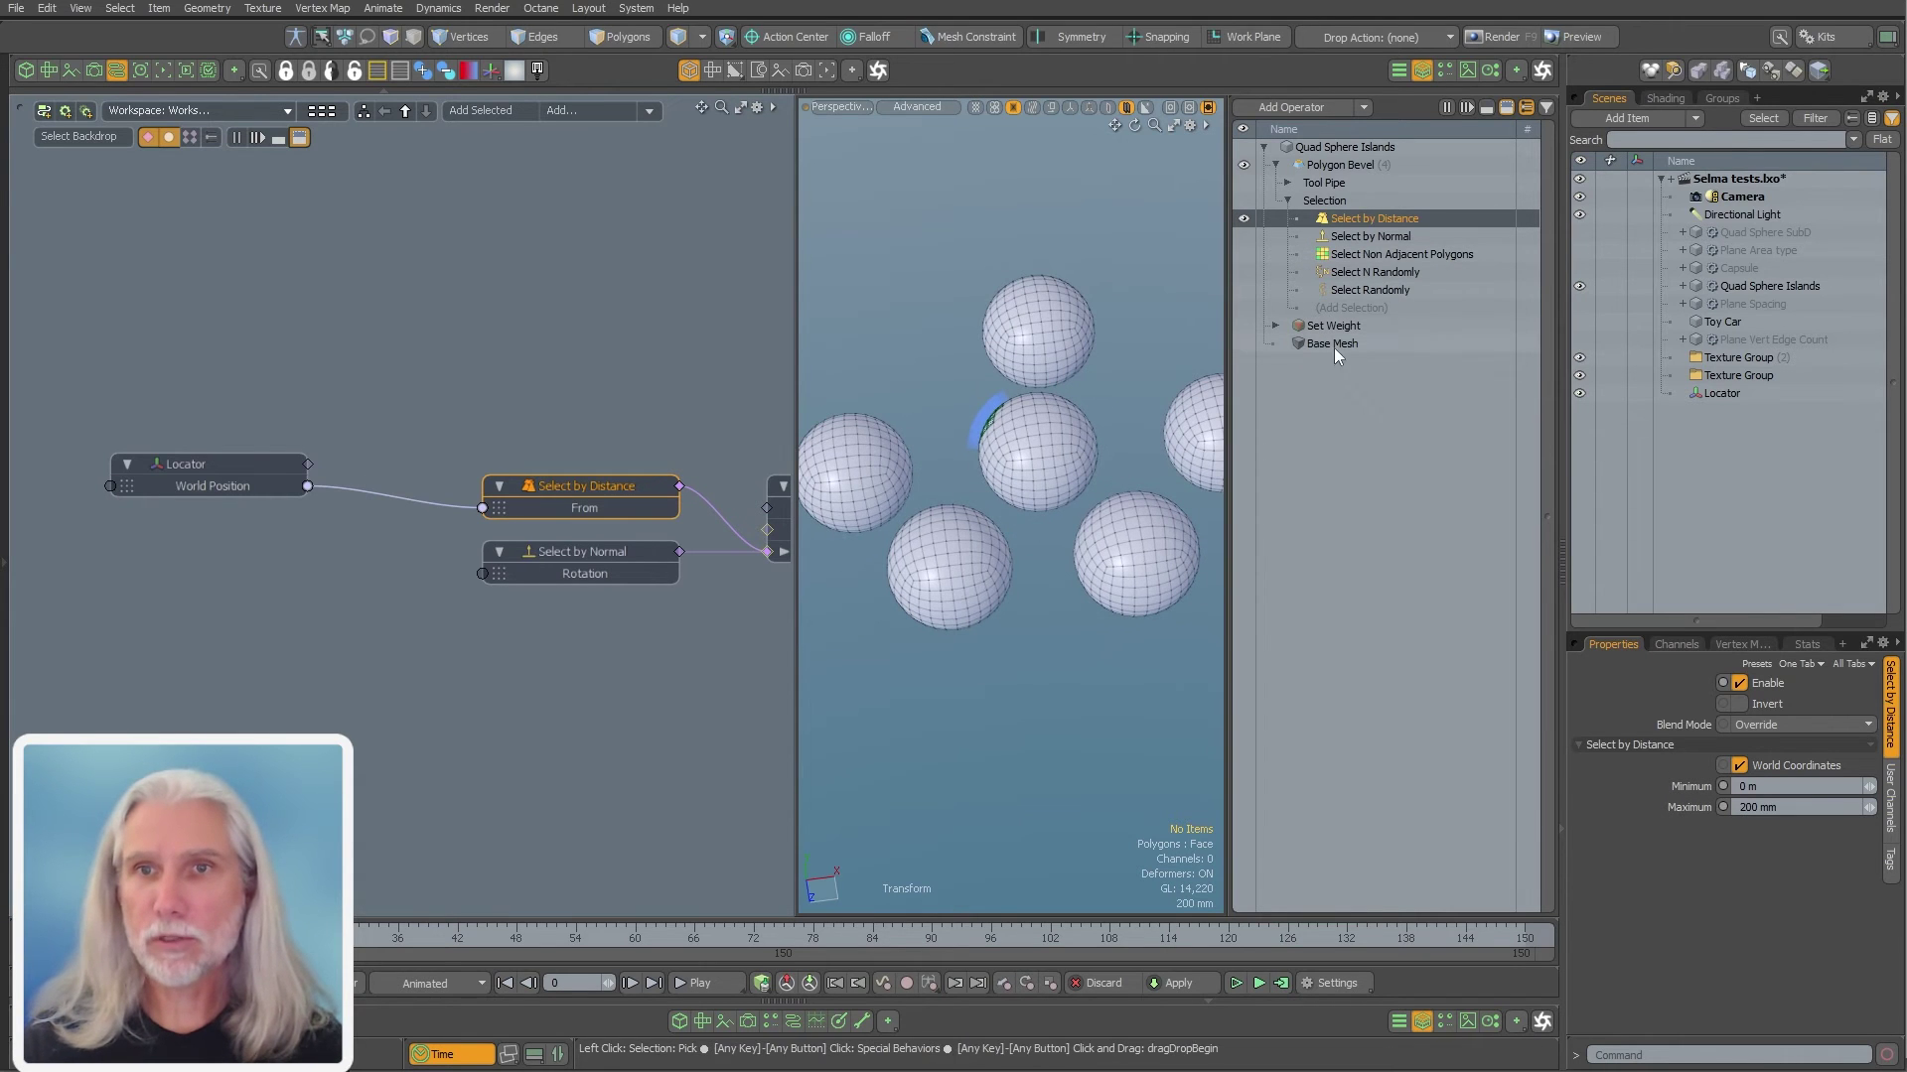
pyautogui.write('1')
pyautogui.press('Return')
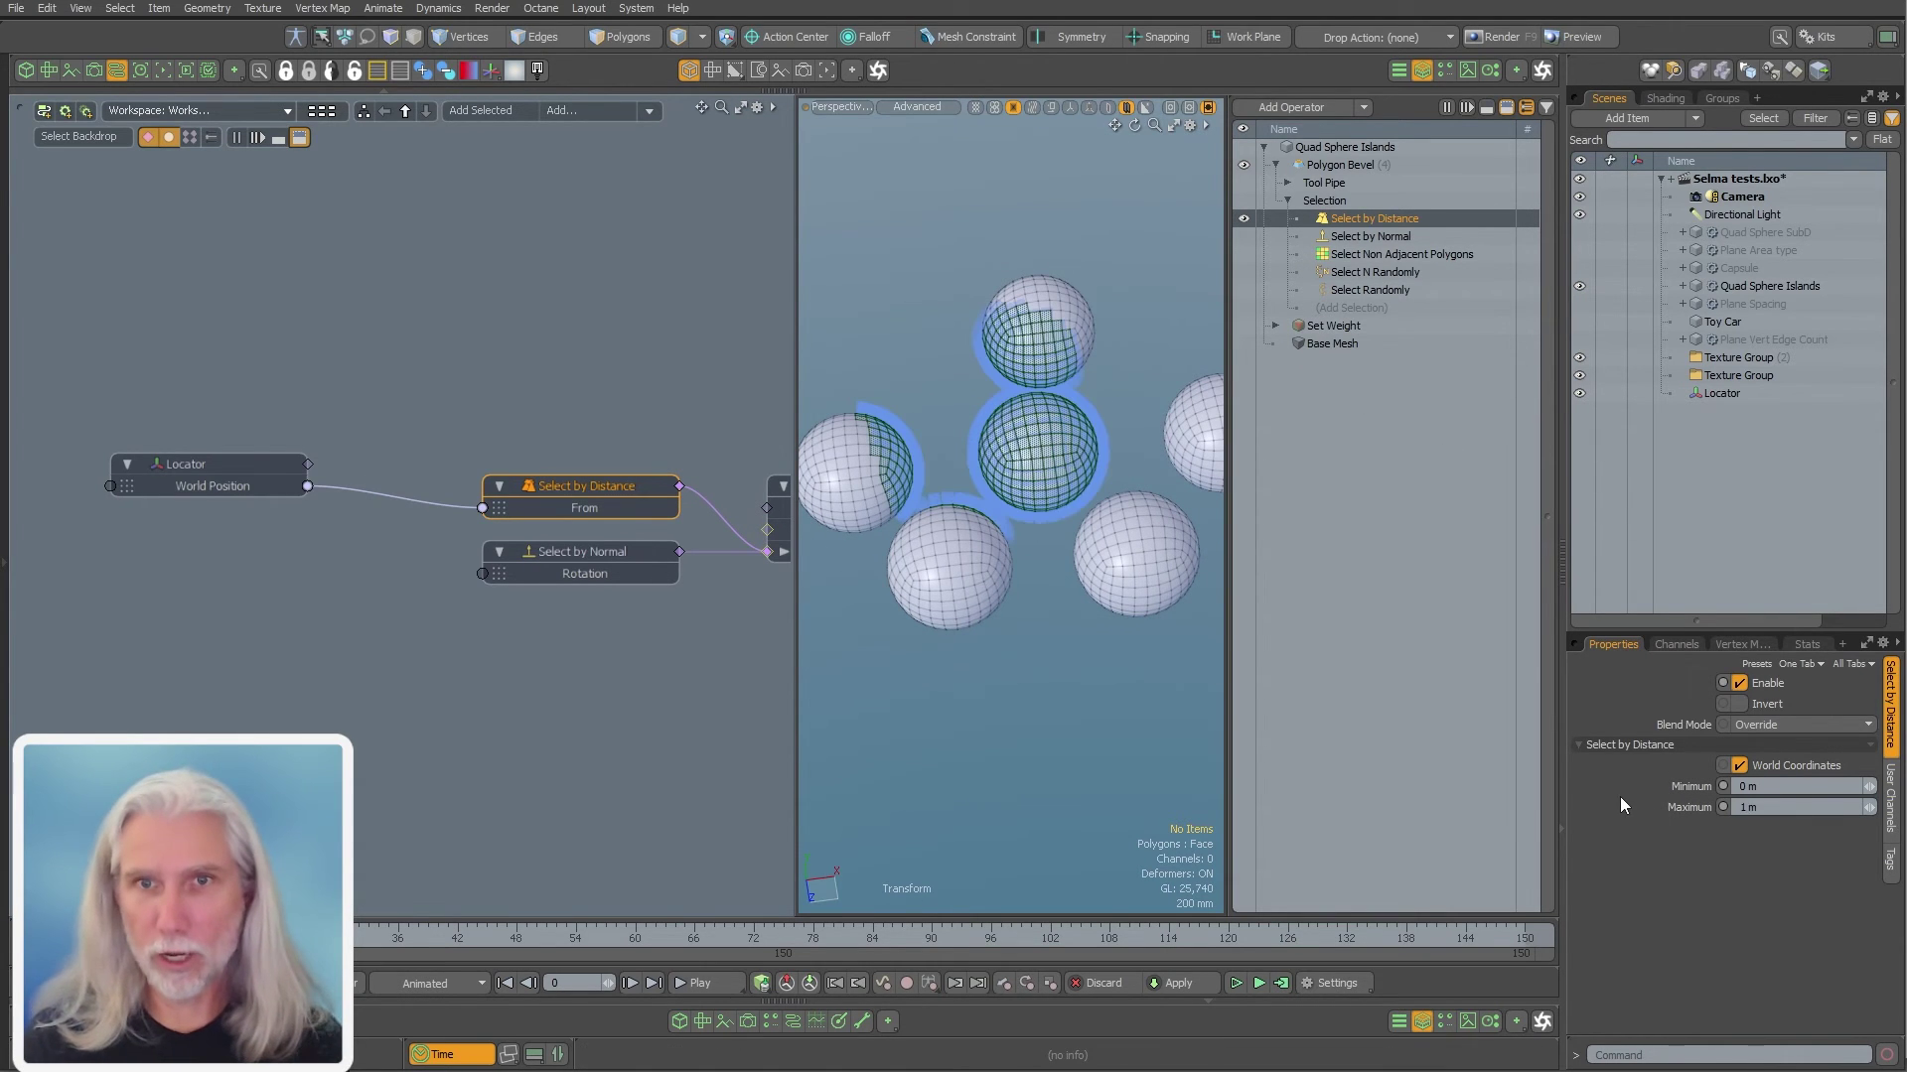
# Enlarge the 3D view and move the locator by about 120 mm in X and 370 mm in Z to shift the distance-based bevel
pyautogui.click(1730, 394)
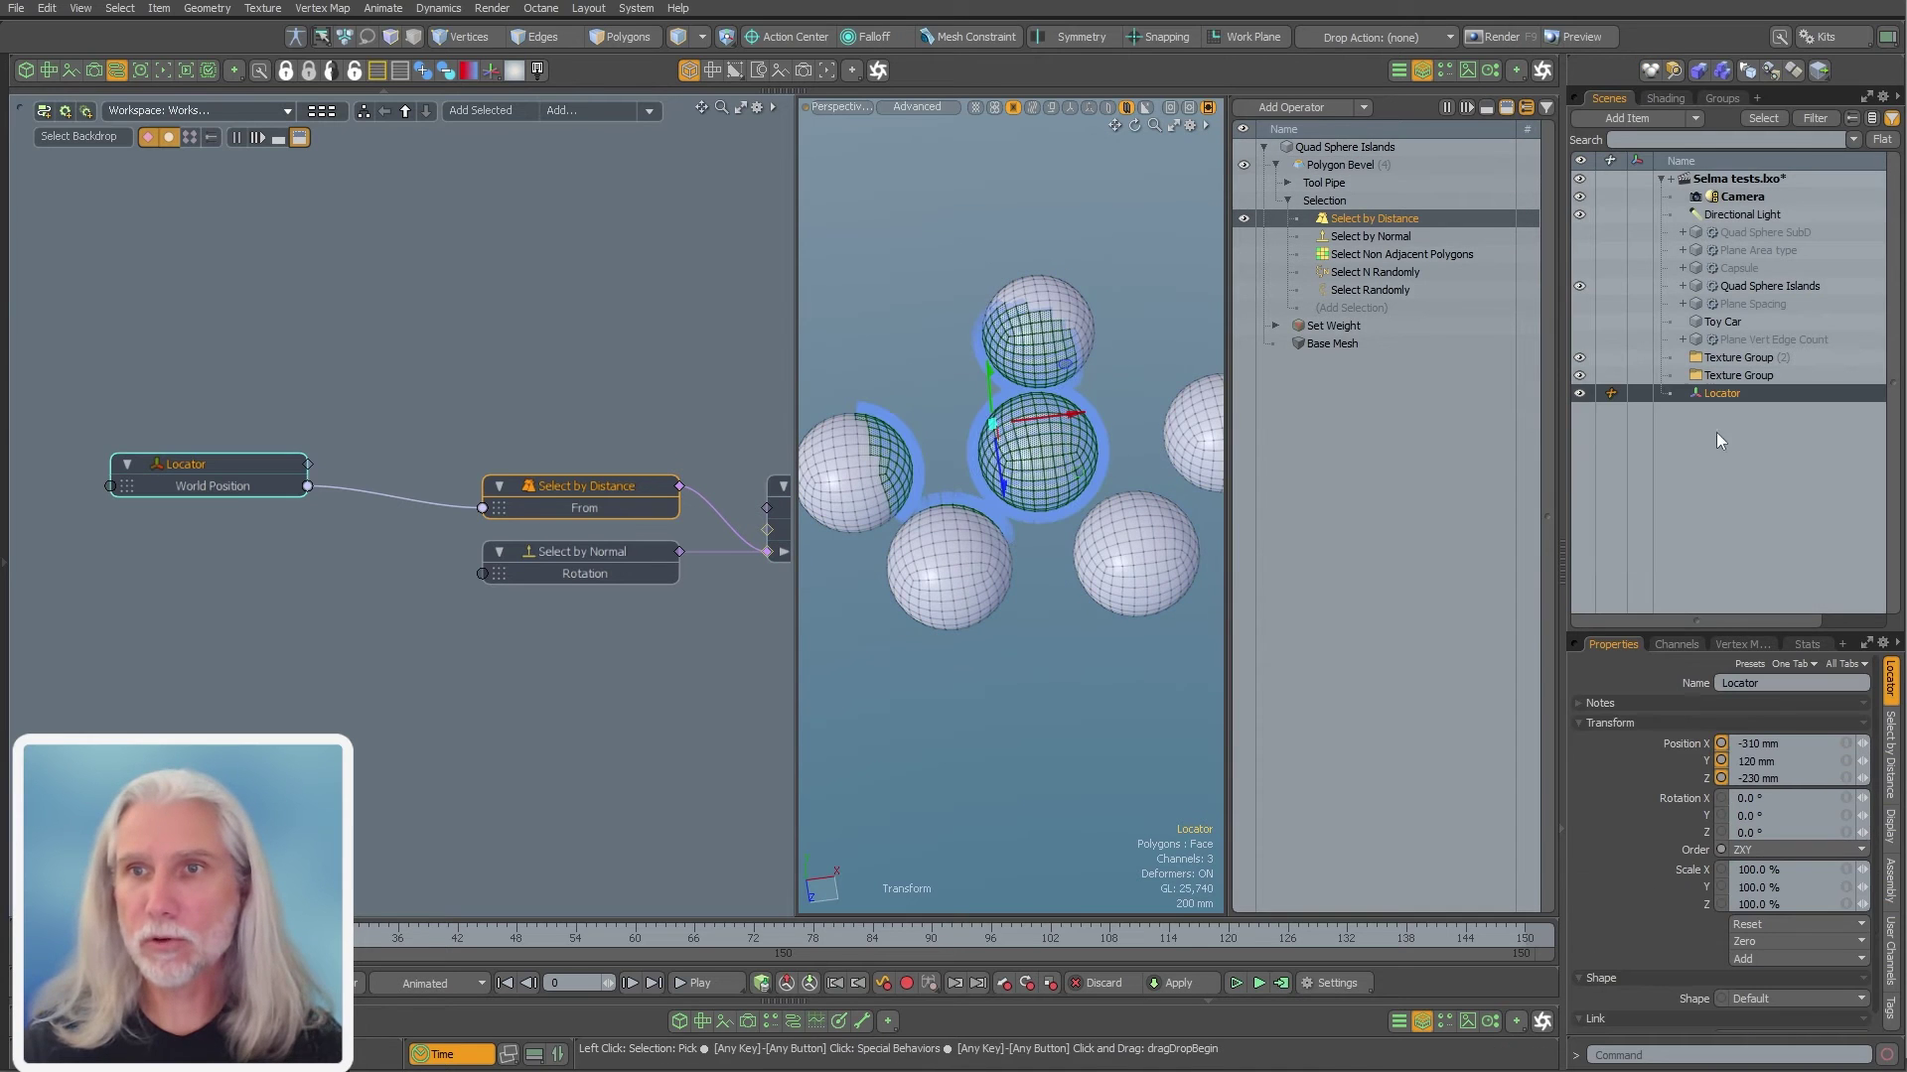
pyautogui.keyDown('ctrl'); pyautogui.click(1354, 220); pyautogui.keyUp('ctrl')
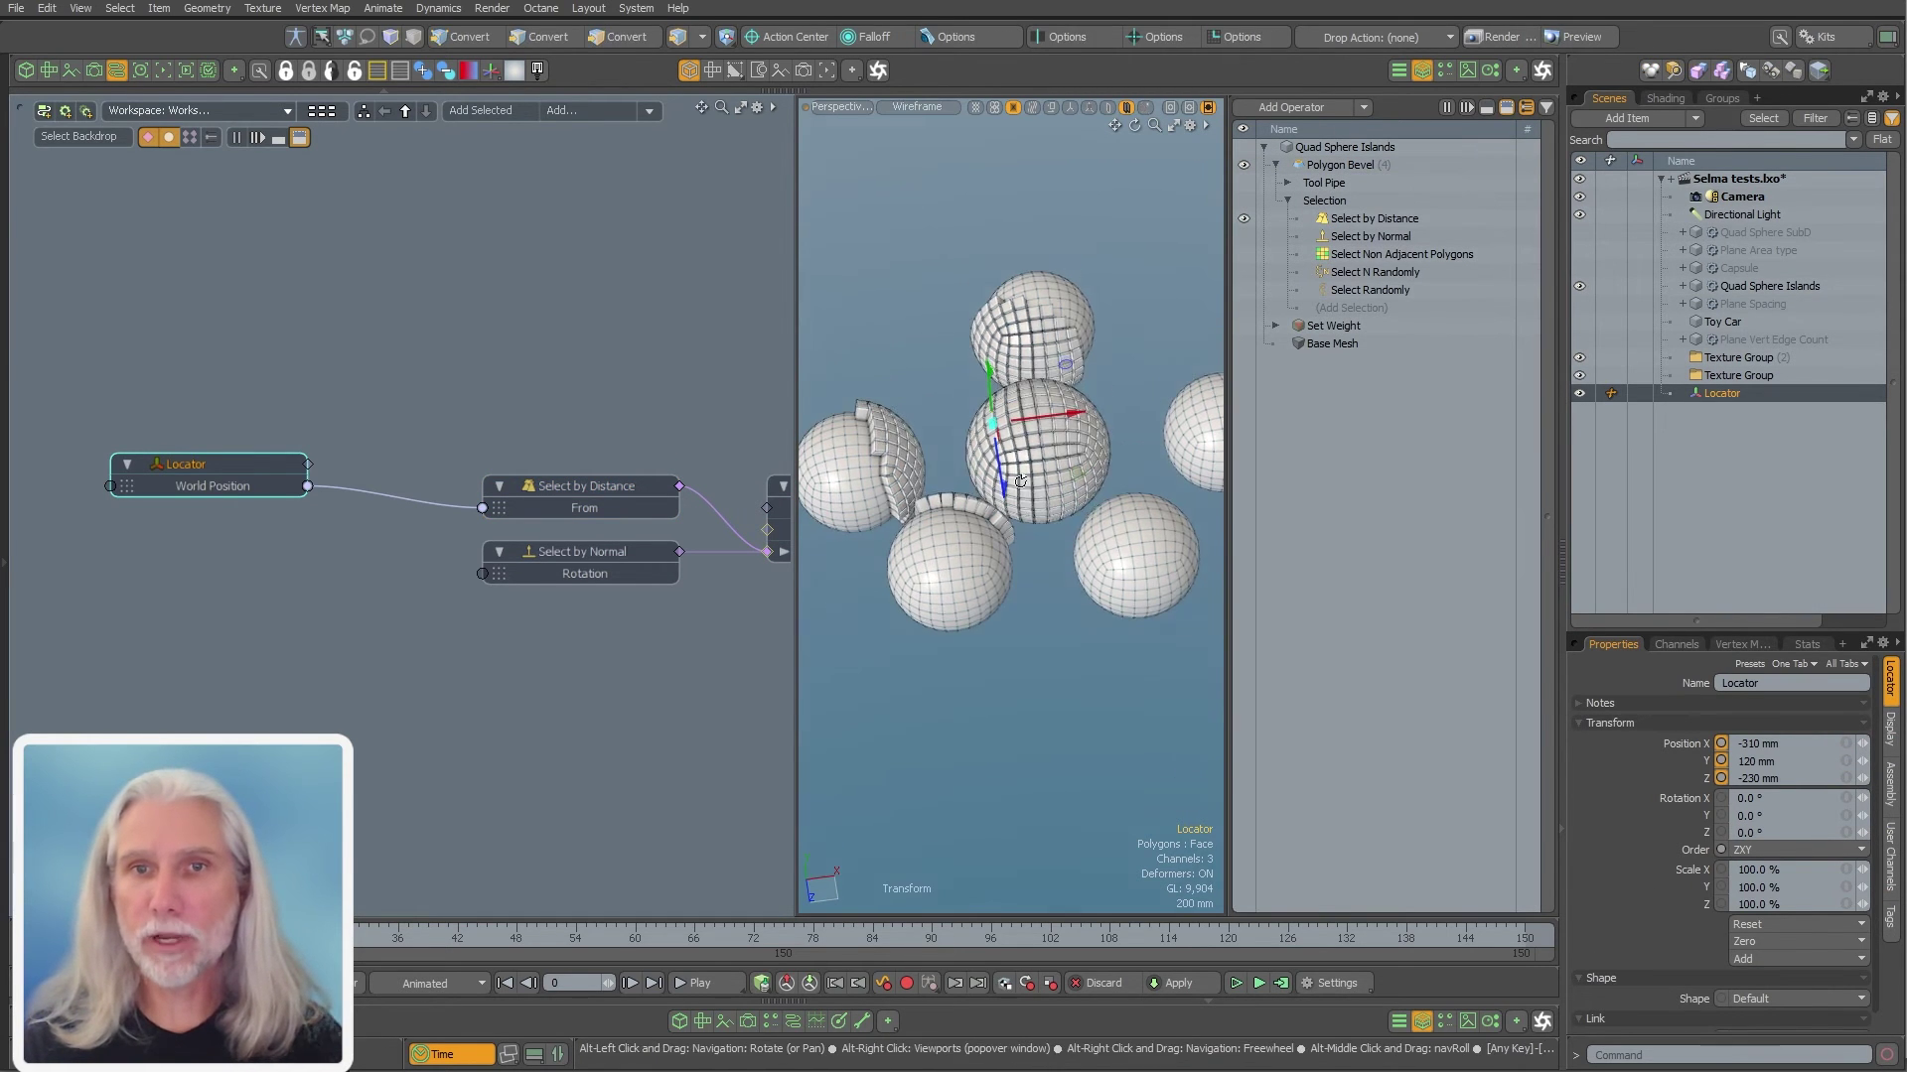
pyautogui.keyDown('alt'); pyautogui.moveTo(1083, 476); pyautogui.dragTo(1079, 496); pyautogui.keyUp('alt')
pyautogui.moveTo(794, 650); pyautogui.dragTo(223, 649)
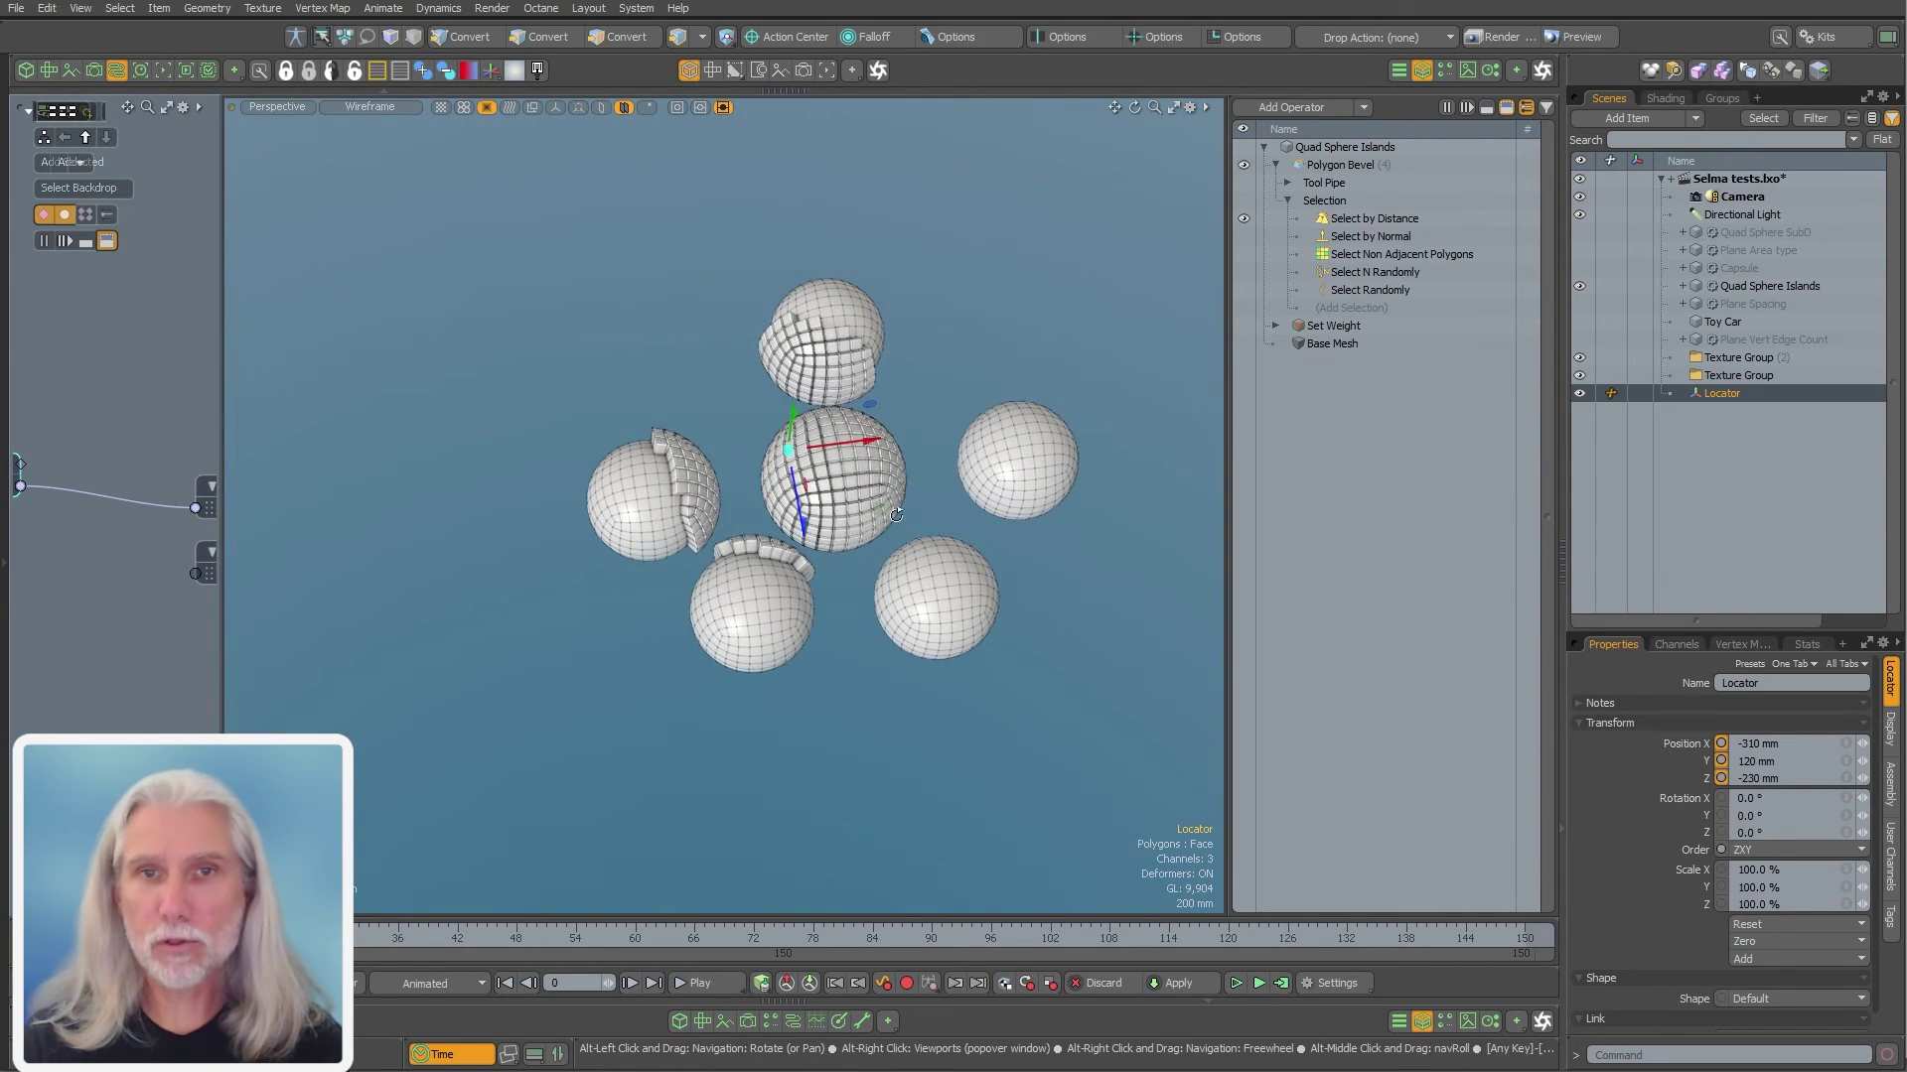
pyautogui.moveTo(861, 512)
pyautogui.mouseDown()
pyautogui.moveTo(719, 502)
pyautogui.moveTo(736, 615)
pyautogui.moveTo(883, 636)
pyautogui.moveTo(872, 535)
pyautogui.mouseUp()
pyautogui.moveTo(784, 469); pyautogui.dragTo(815, 494)
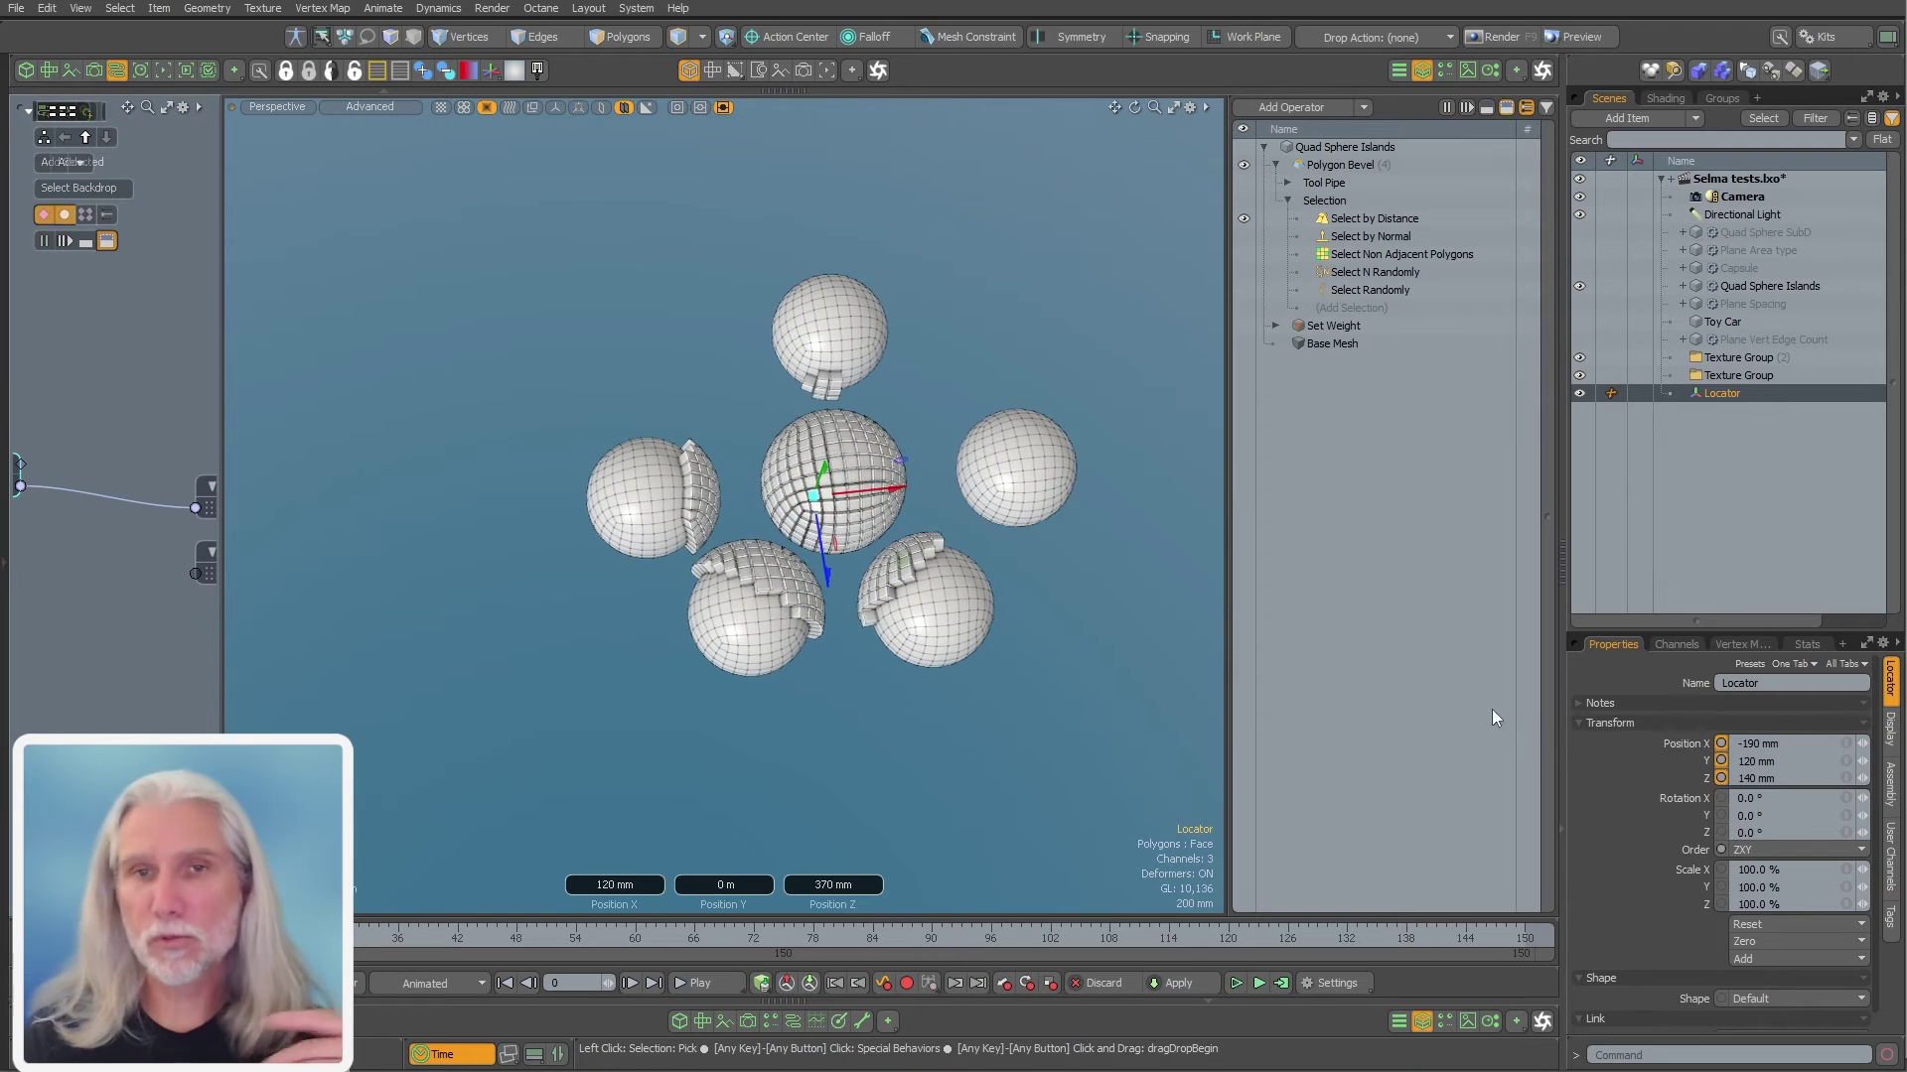
# Preview the polygons chosen by Select by Distance on the spheres, and leave only the Locator selected
pyautogui.click(1392, 221)
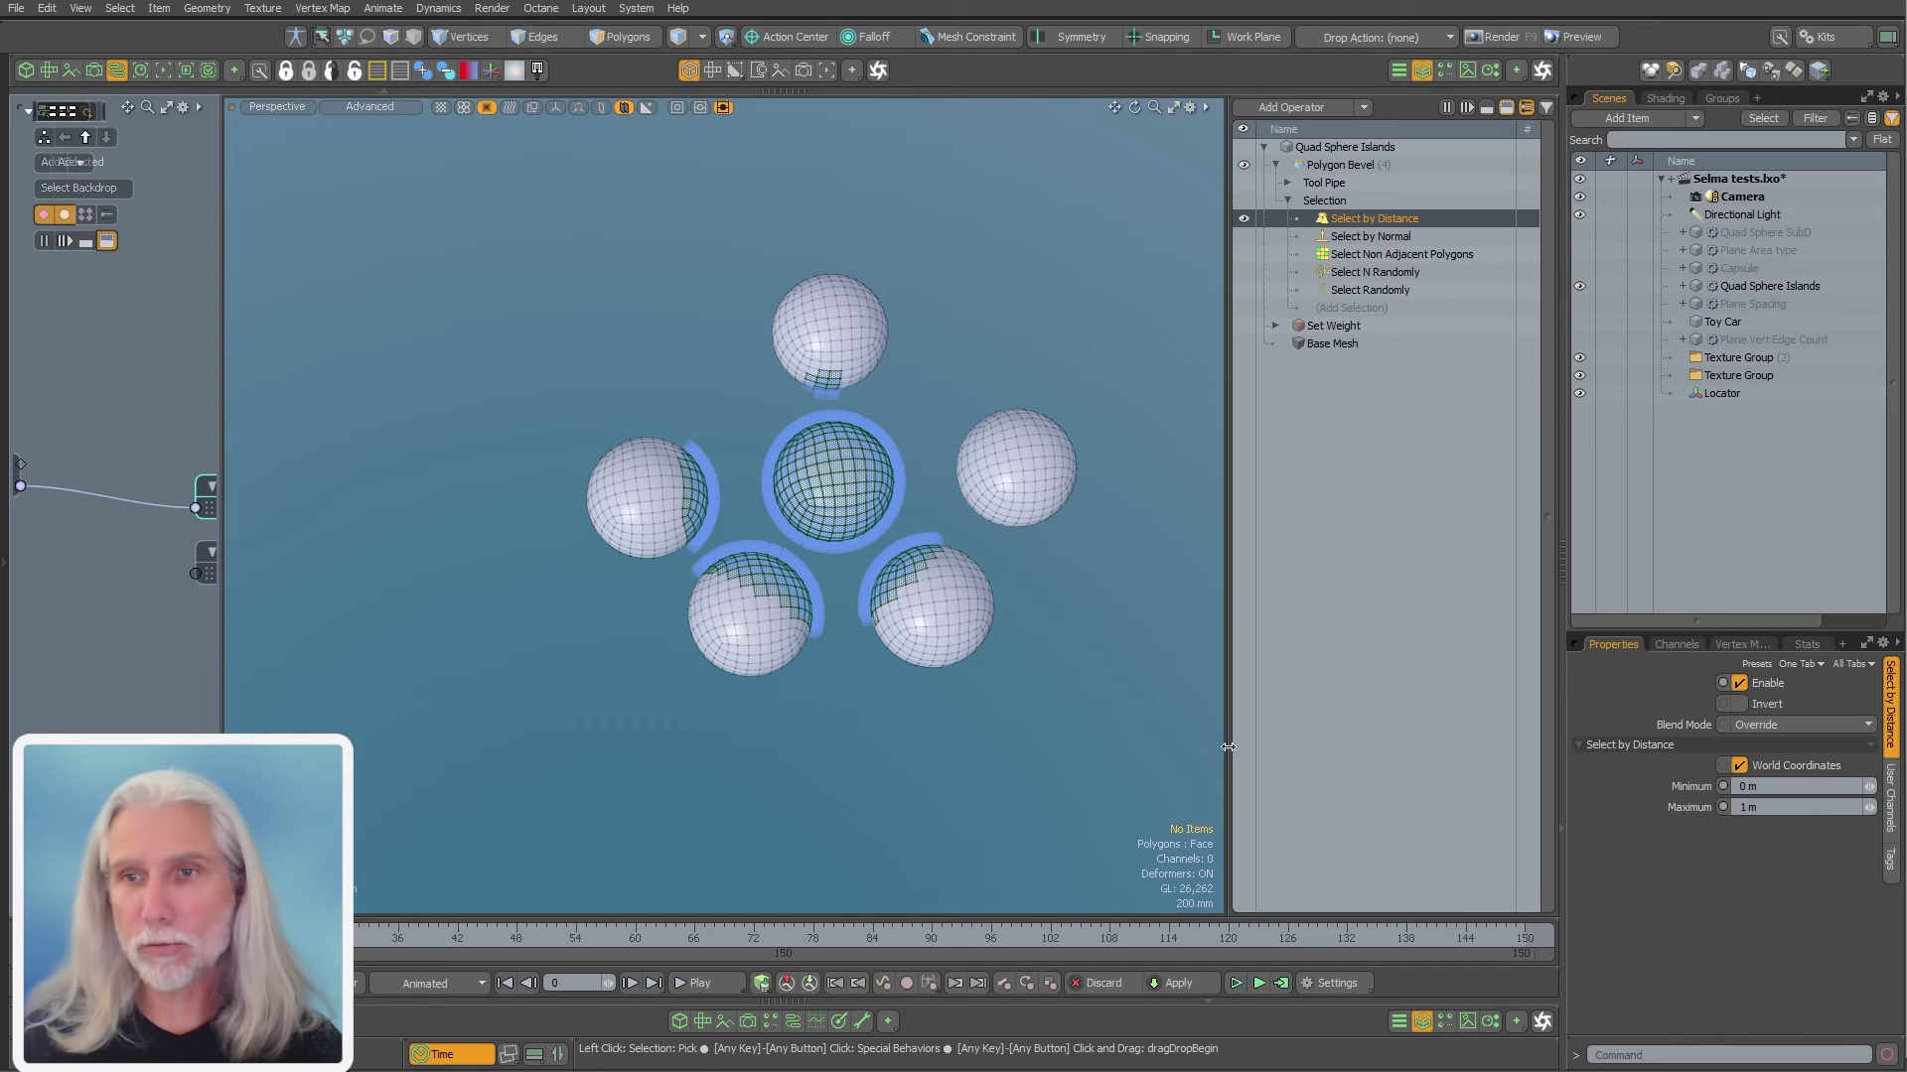
pyautogui.keyDown('alt'); pyautogui.moveTo(914, 795); pyautogui.dragTo(1005, 830); pyautogui.keyUp('alt')
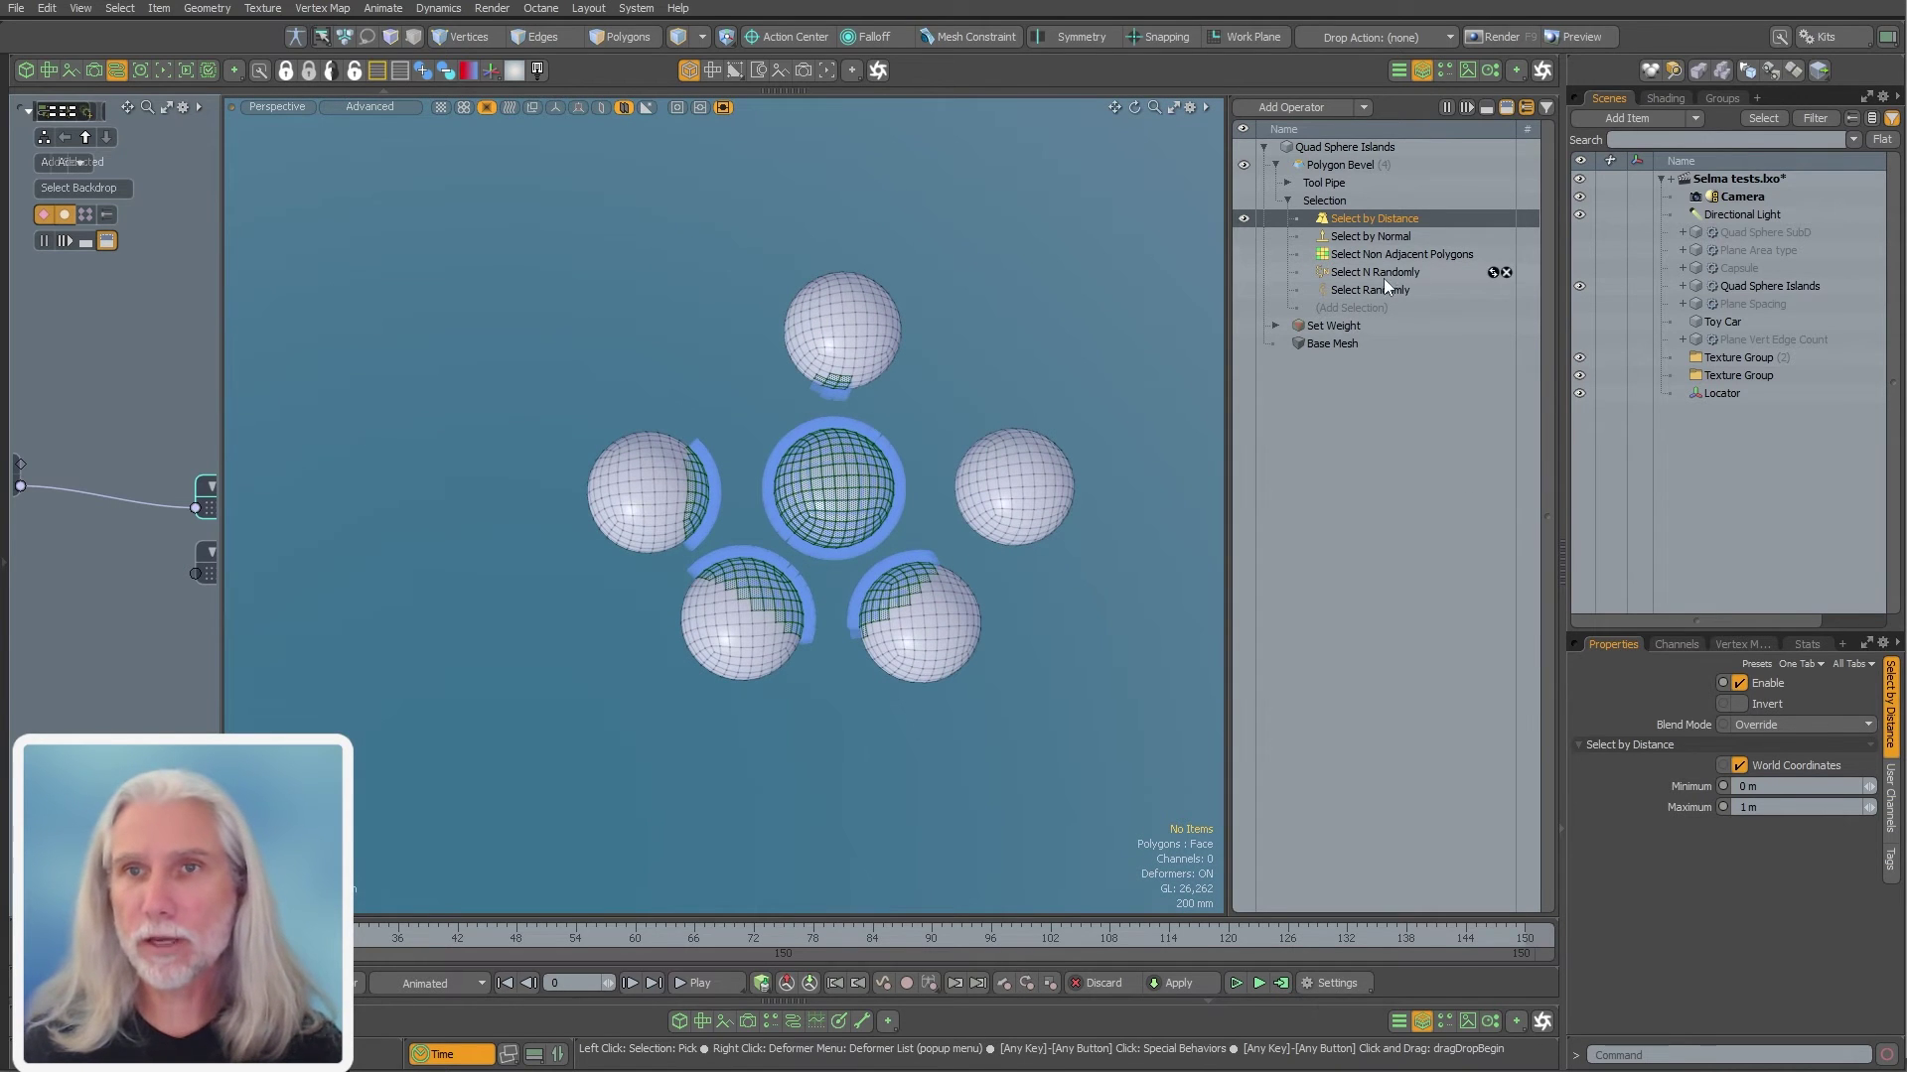
pyautogui.click(1722, 393)
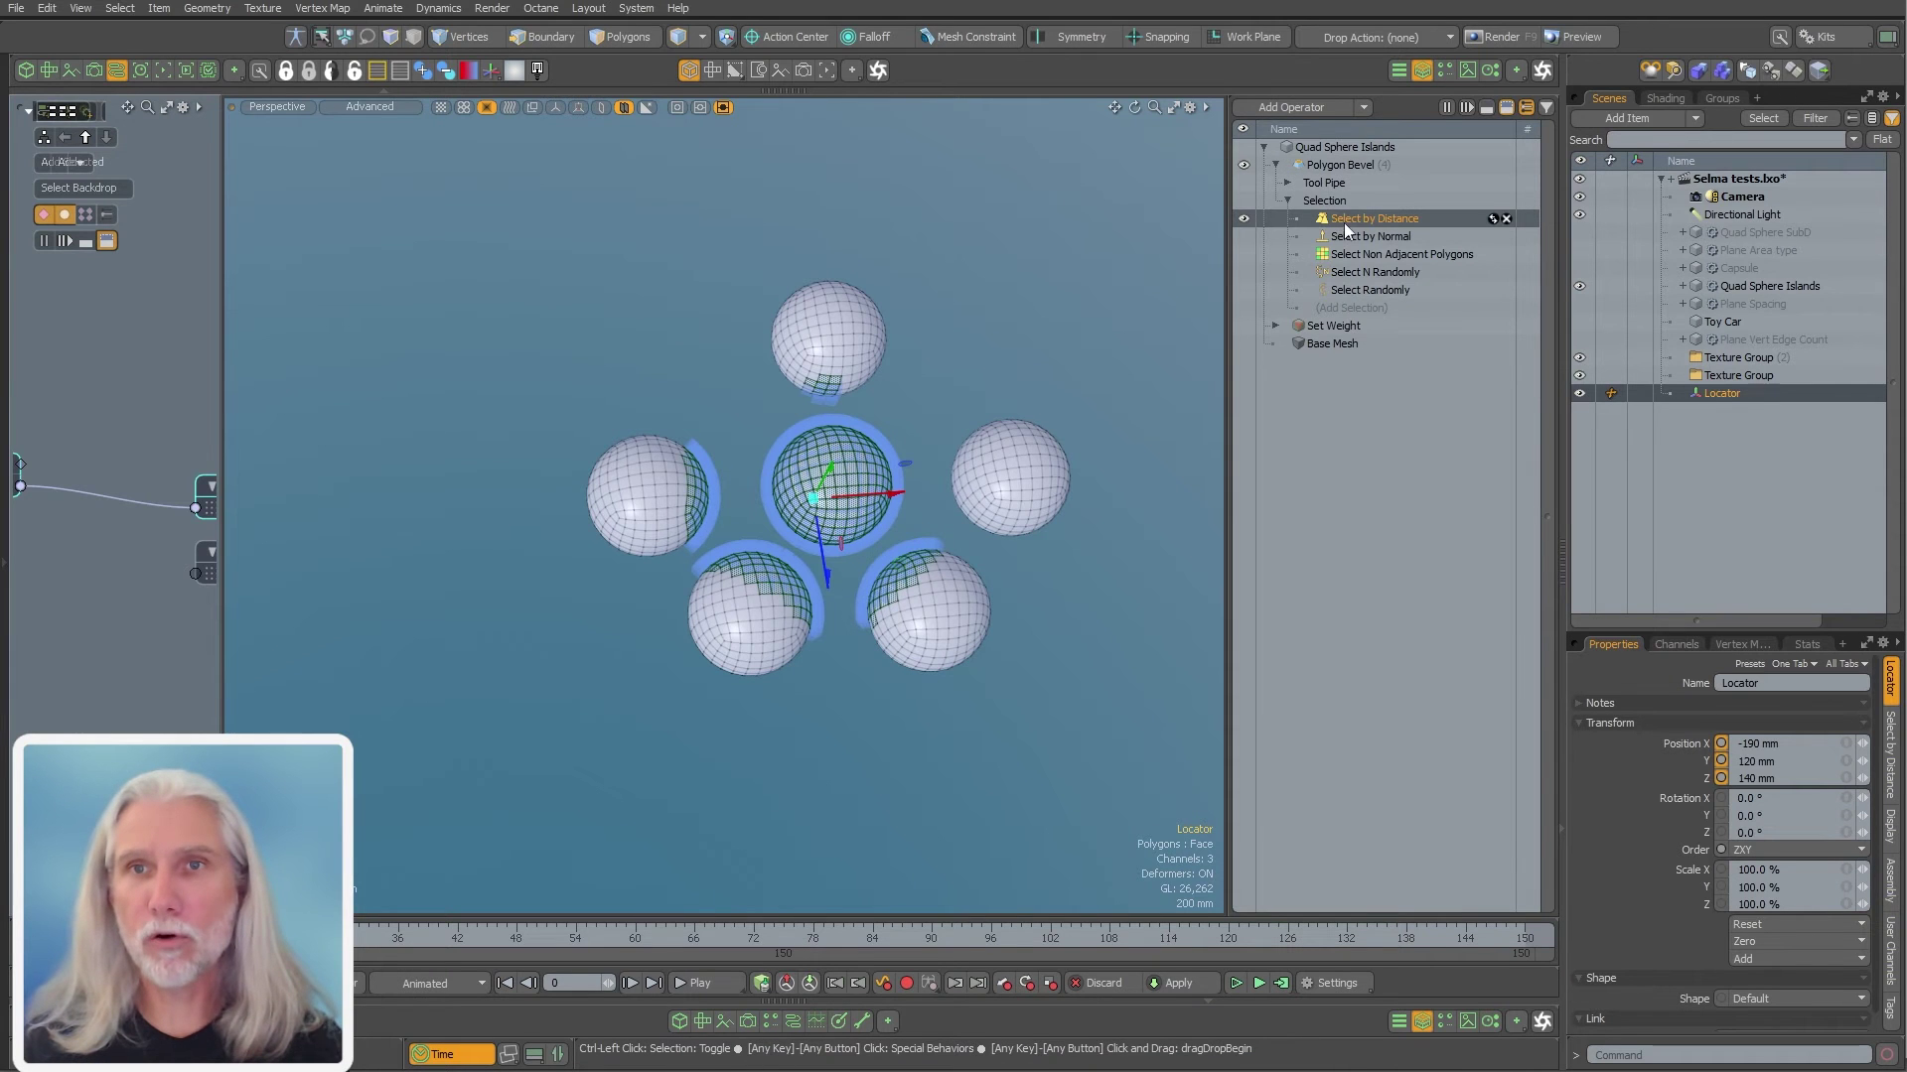
pyautogui.keyDown('ctrl'); pyautogui.click(1346, 225); pyautogui.keyUp('ctrl')
pyautogui.keyDown('alt'); pyautogui.moveTo(832, 576); pyautogui.dragTo(801, 630); pyautogui.keyUp('alt')
# Move the Locator among the spheres to shift the beveled area, ending at X -440 mm, Y 120 mm, Z 120 mm
pyautogui.moveTo(819, 506); pyautogui.dragTo(978, 406)
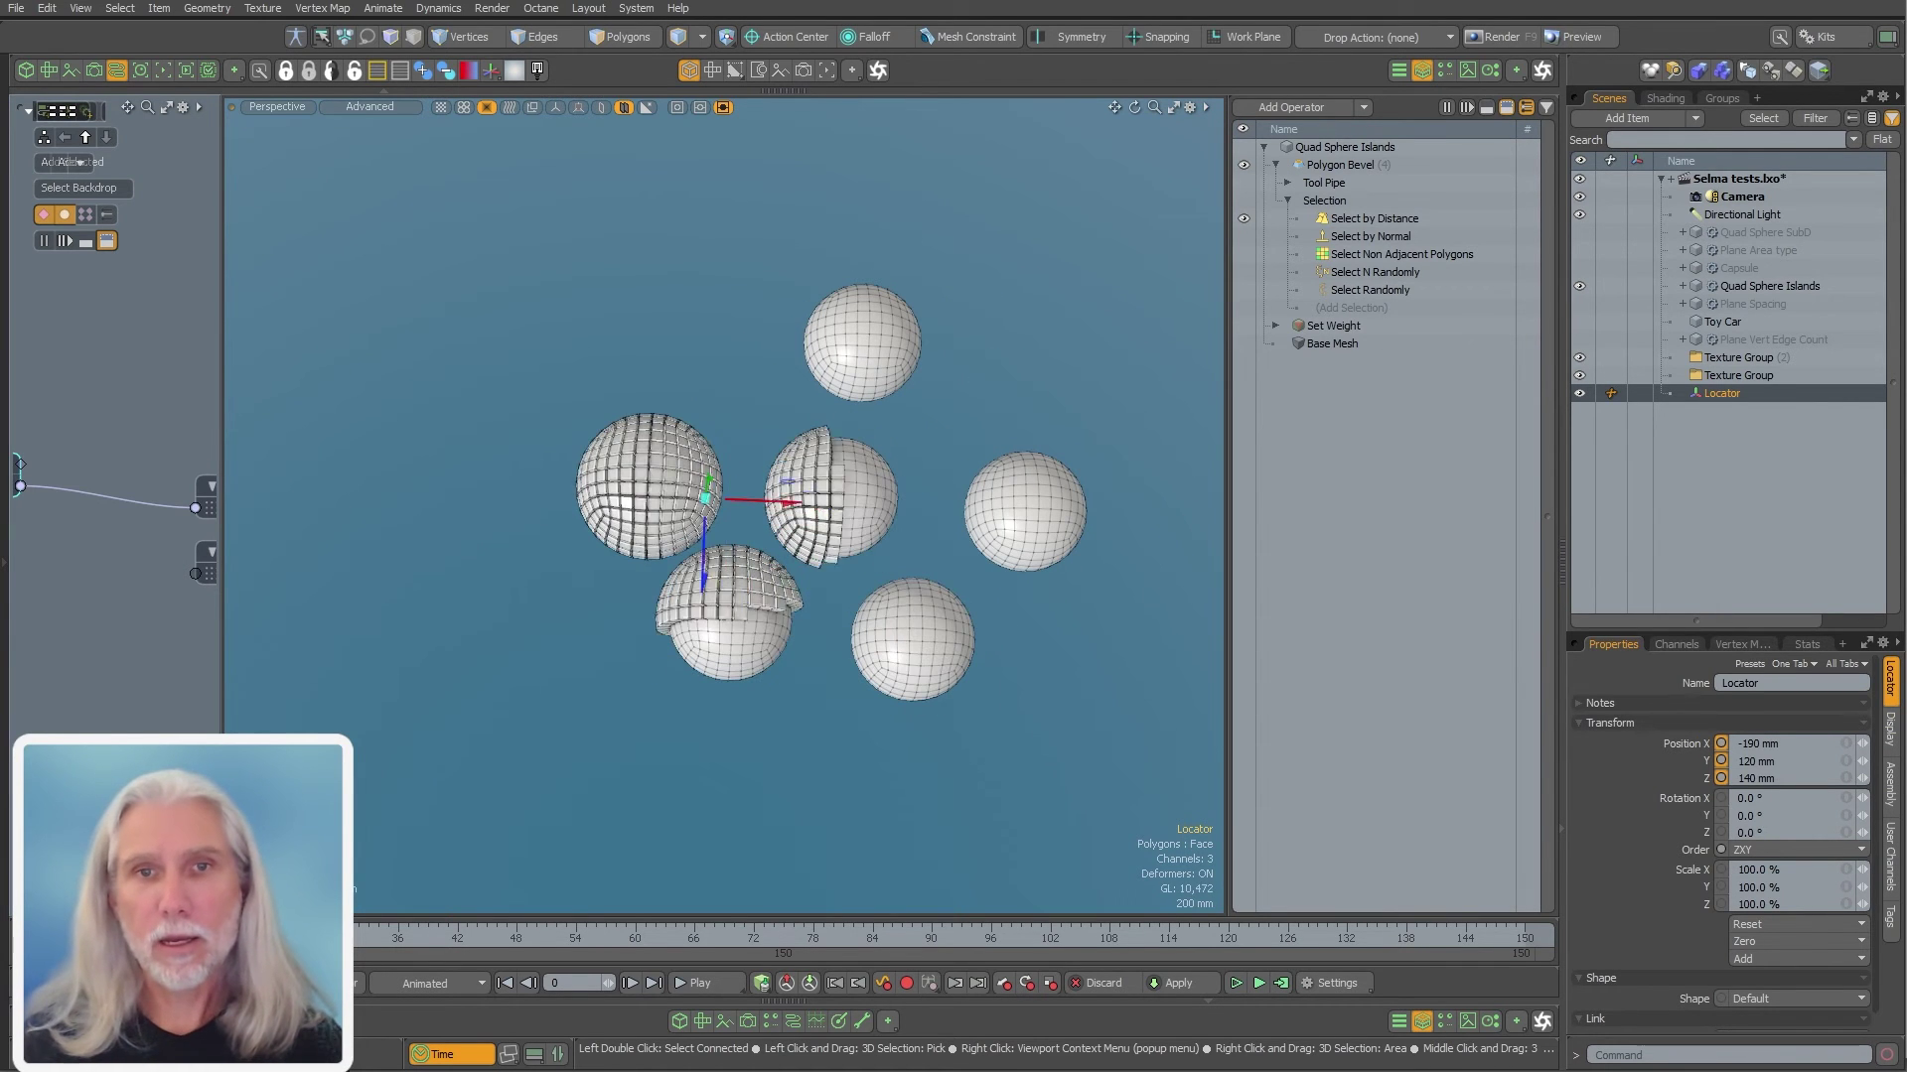
pyautogui.moveTo(705, 498); pyautogui.dragTo(750, 639)
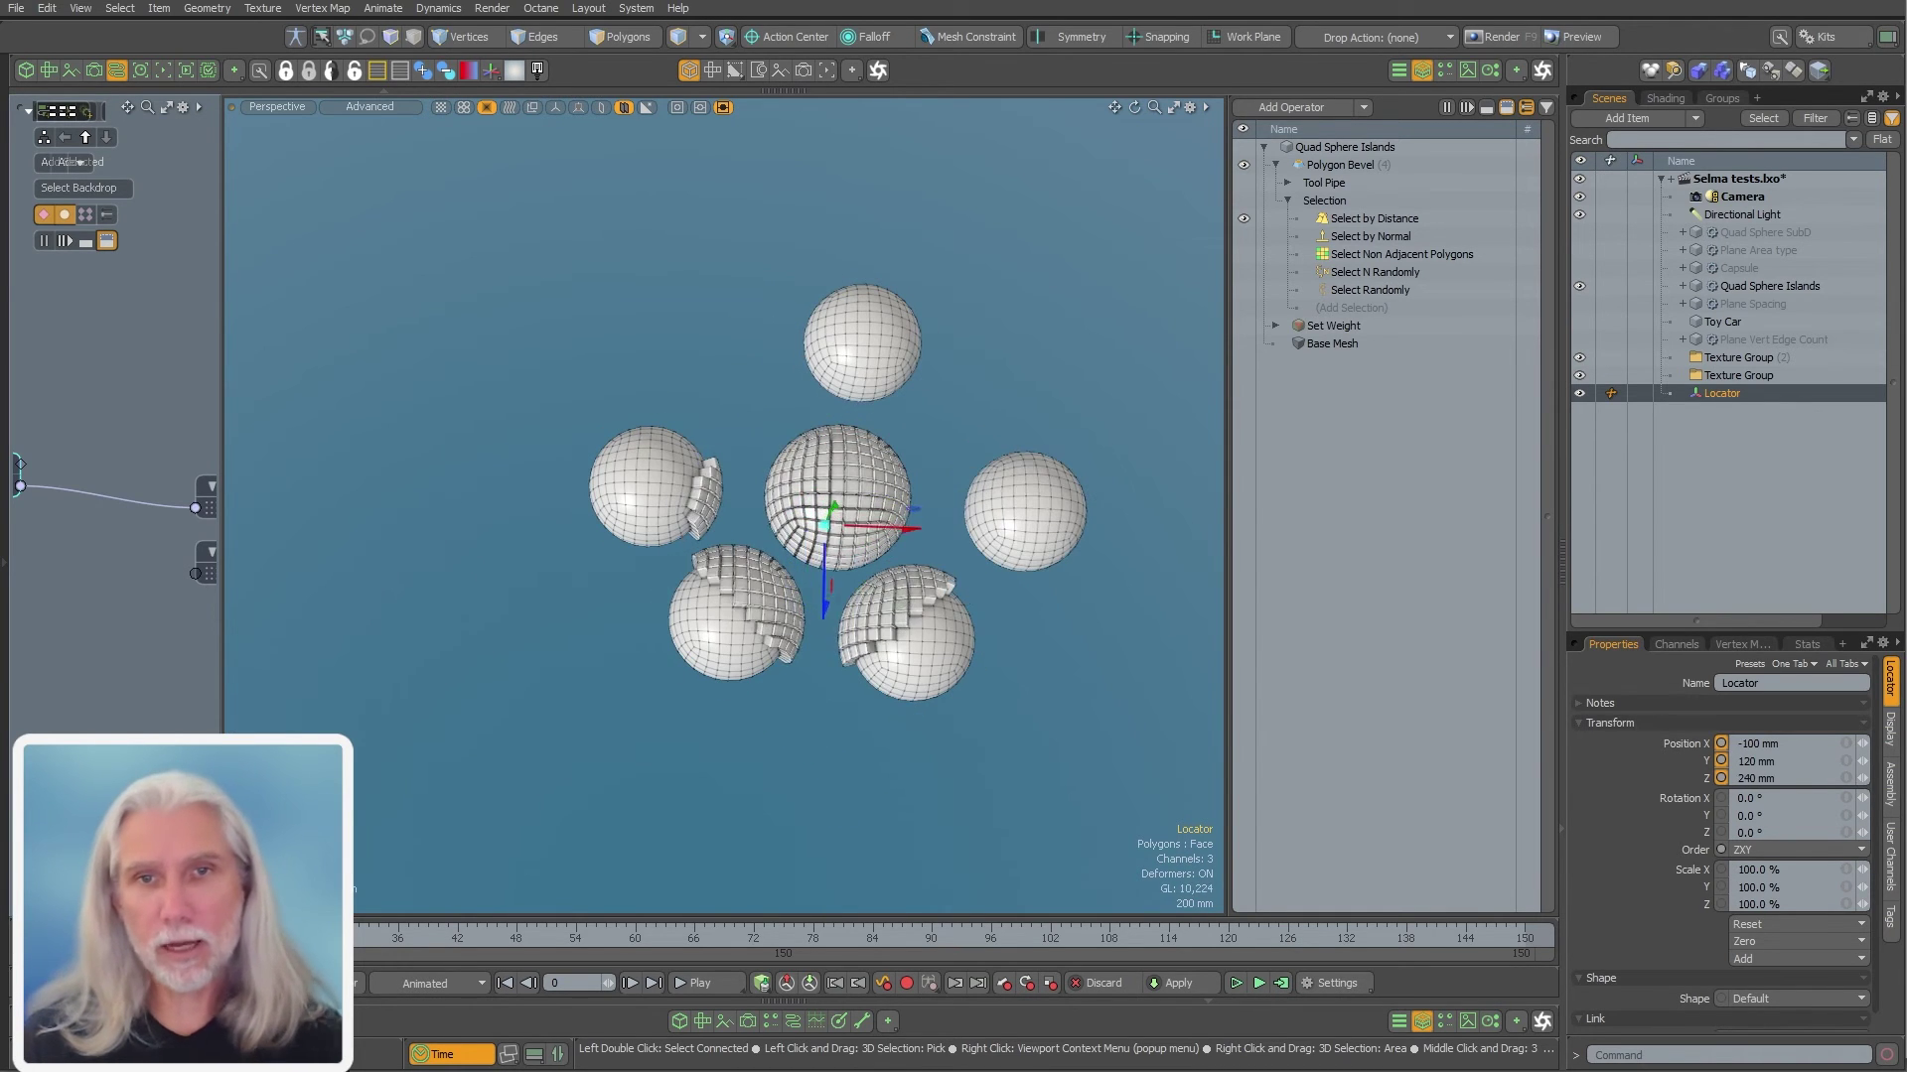
pyautogui.moveTo(835, 656); pyautogui.dragTo(830, 671)
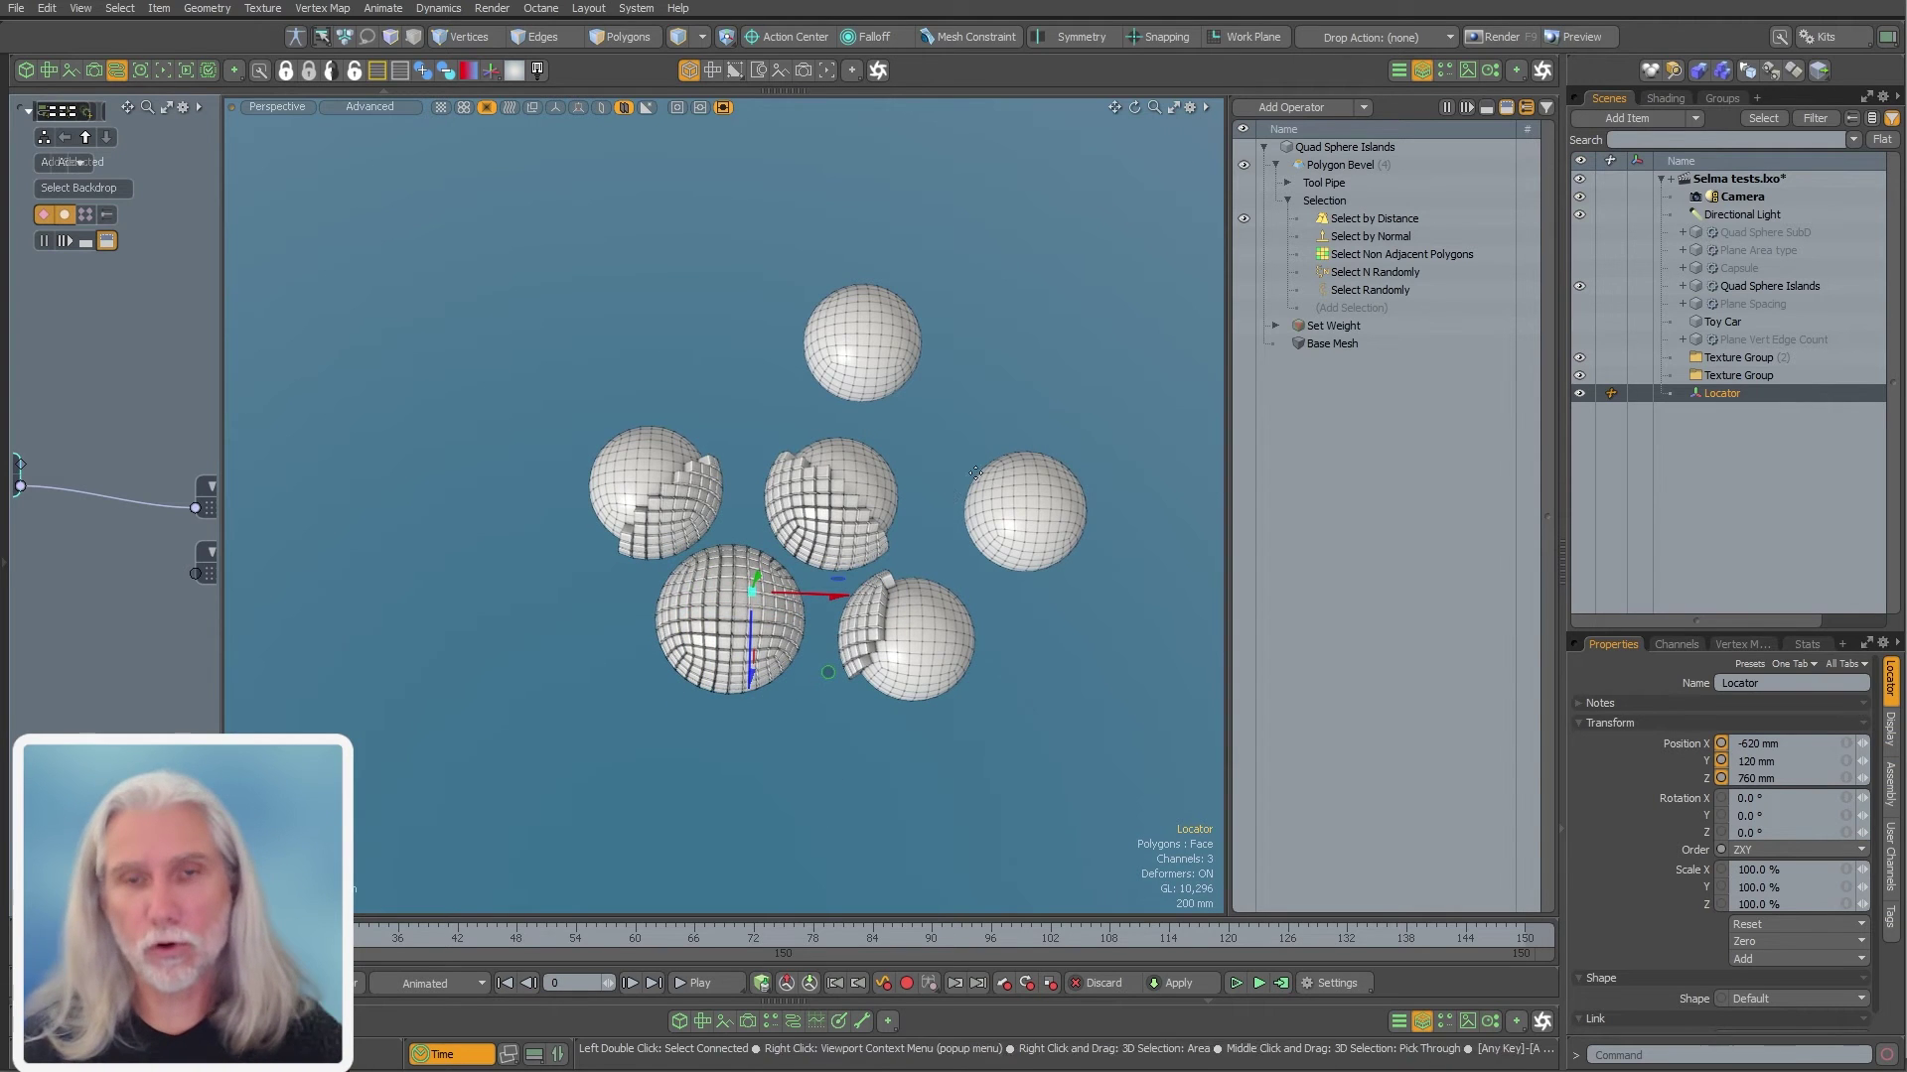
pyautogui.hotkey('ctrl', 'z')
pyautogui.hotkey('ctrl', 'z')
pyautogui.keyDown('alt'); pyautogui.moveTo(752, 749); pyautogui.dragTo(1052, 710); pyautogui.keyUp('alt')
pyautogui.moveTo(562, 473); pyautogui.dragTo(751, 405)
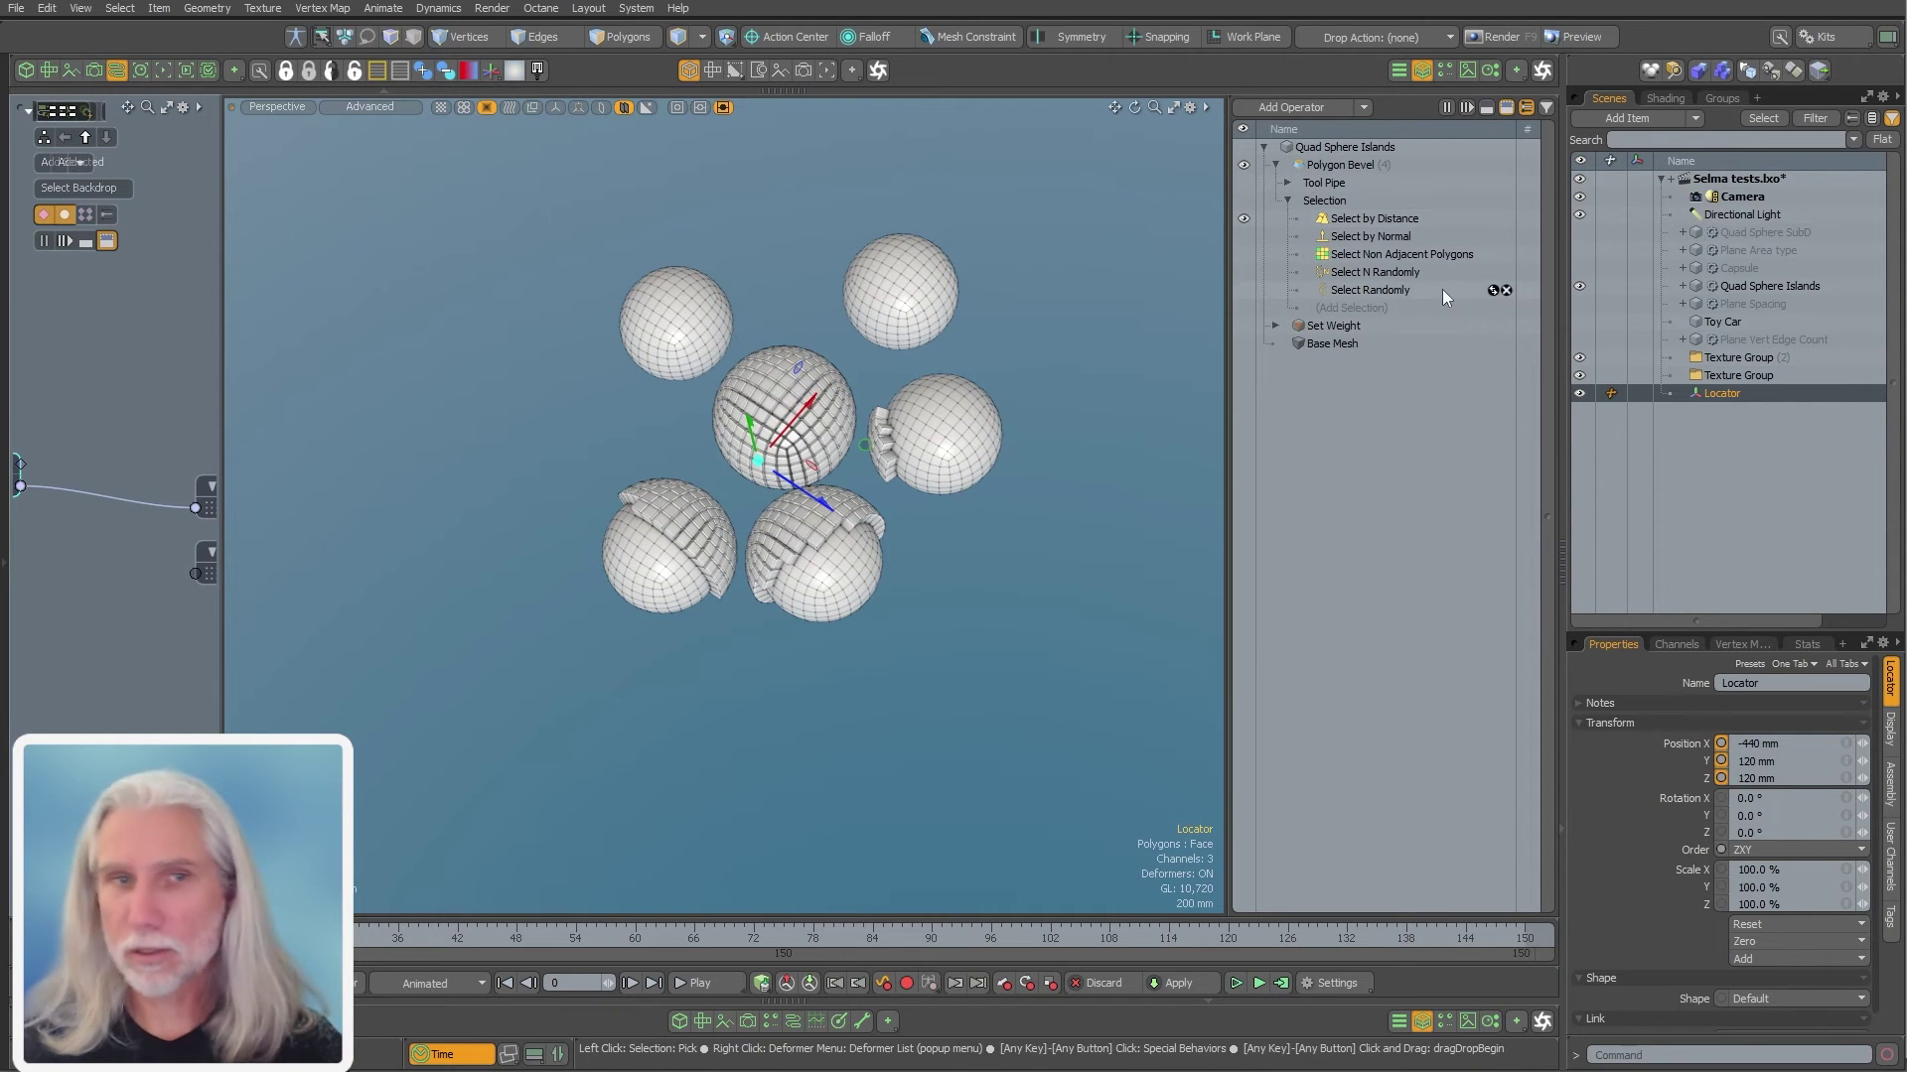
# Collapse the Polygon Bevel operator, hide Quad Sphere Islands and show the Toy Car mesh
pyautogui.click(1276, 165)
pyautogui.click(1710, 473)
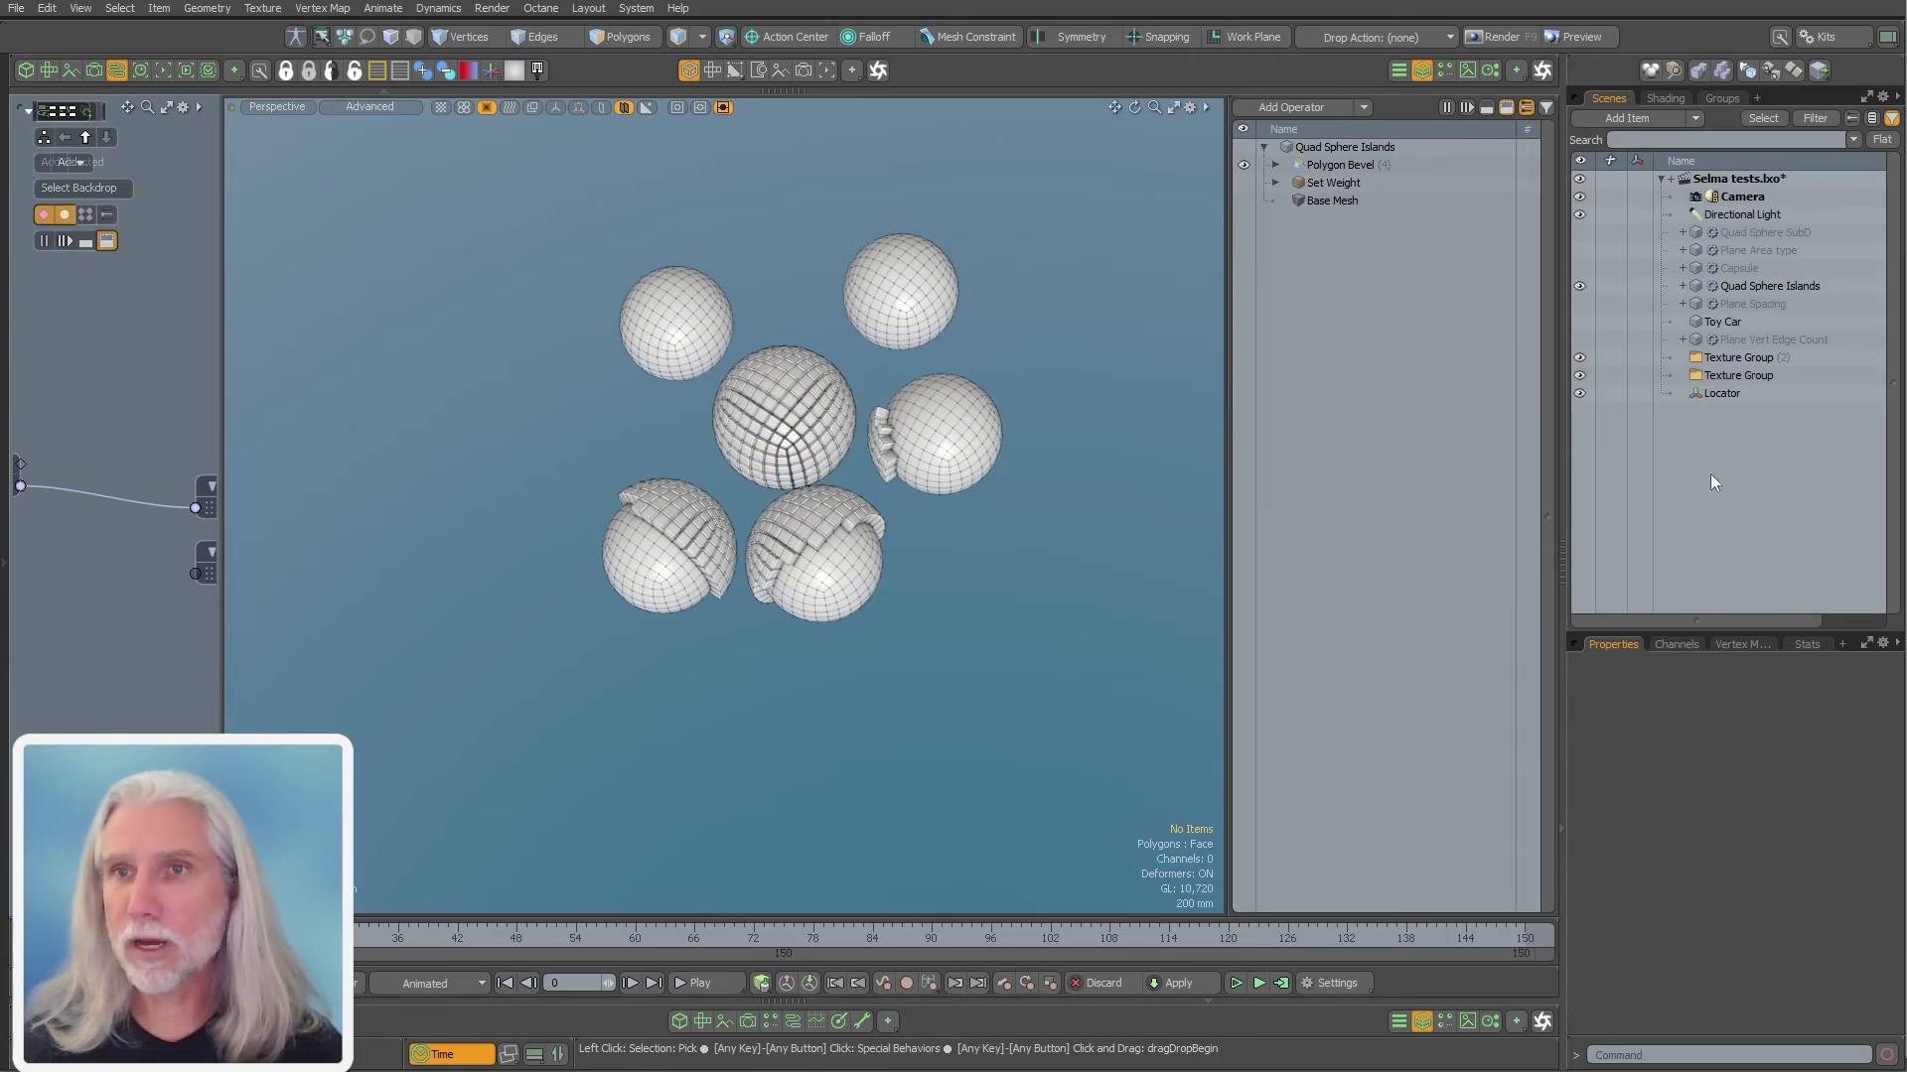
pyautogui.click(1578, 286)
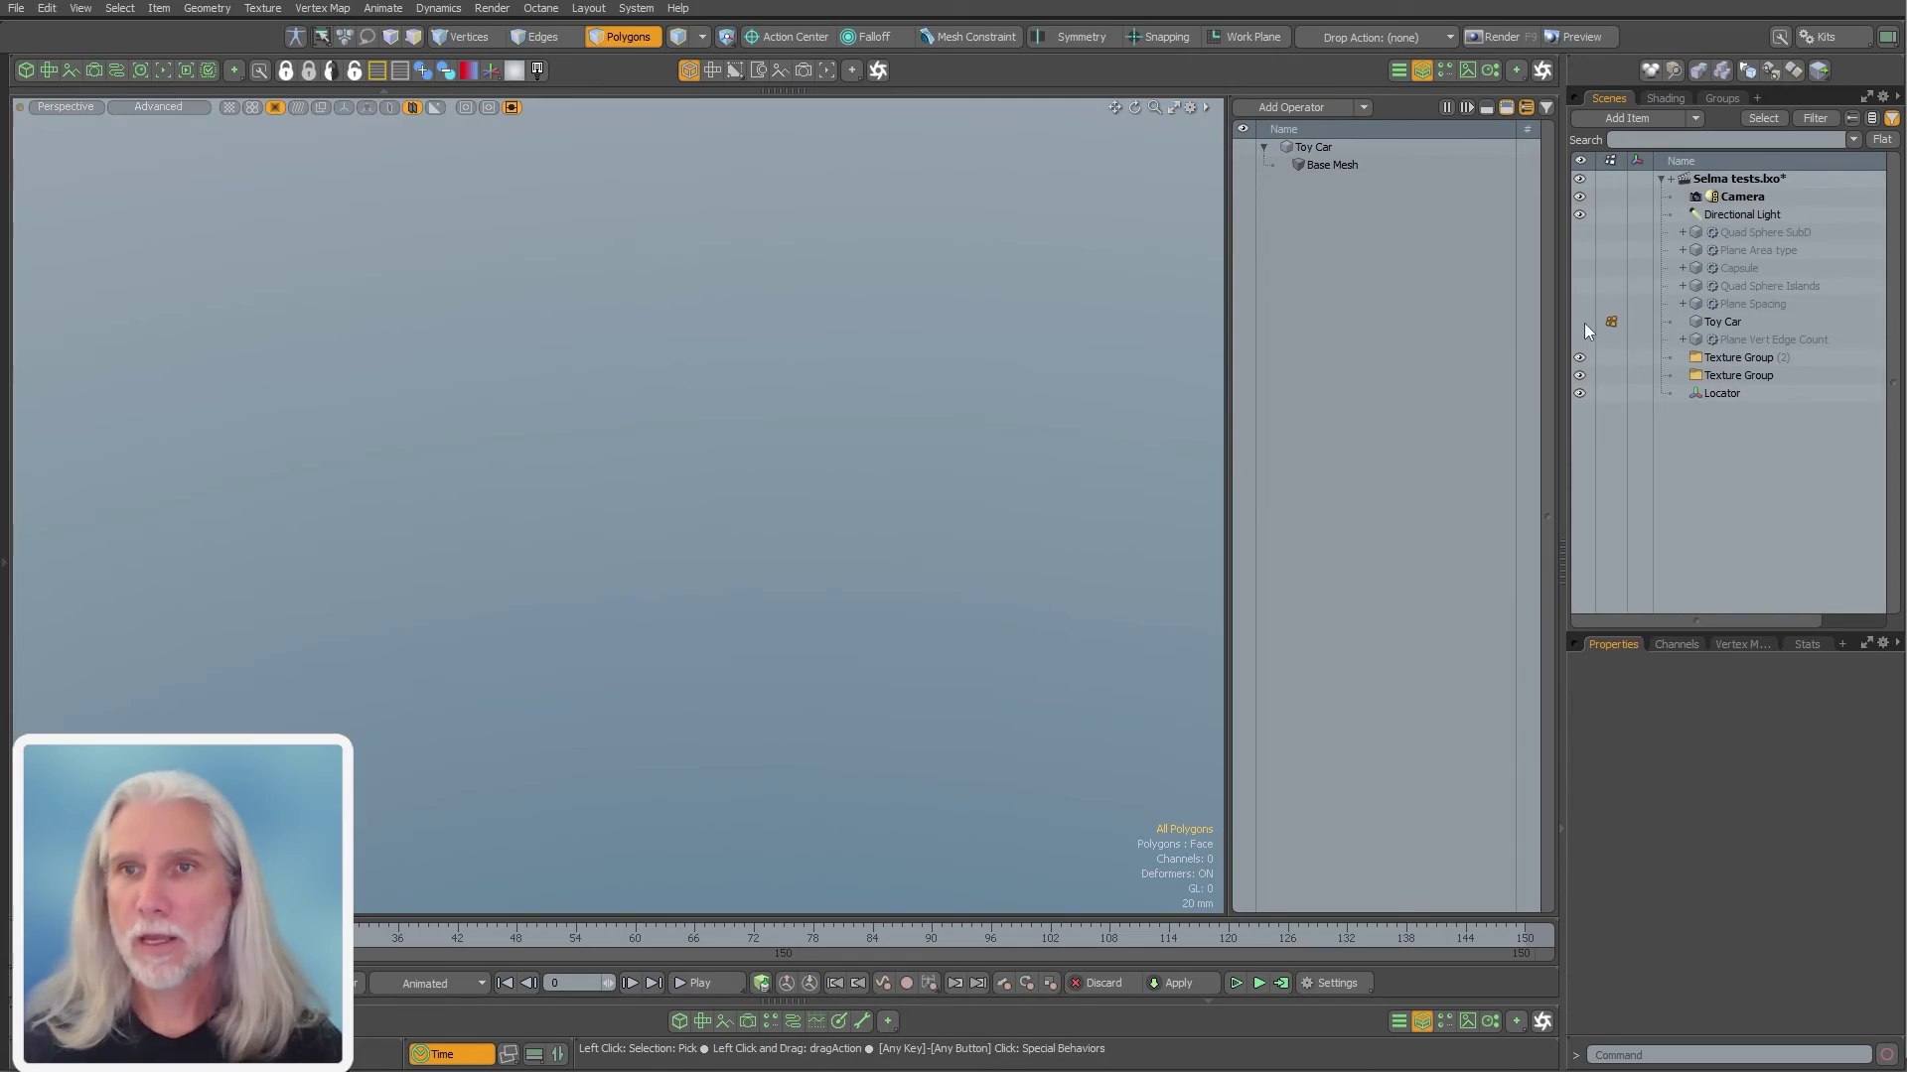
pyautogui.click(1582, 324)
pyautogui.keyDown('alt'); pyautogui.moveTo(987, 426); pyautogui.dragTo(767, 646); pyautogui.keyUp('alt')
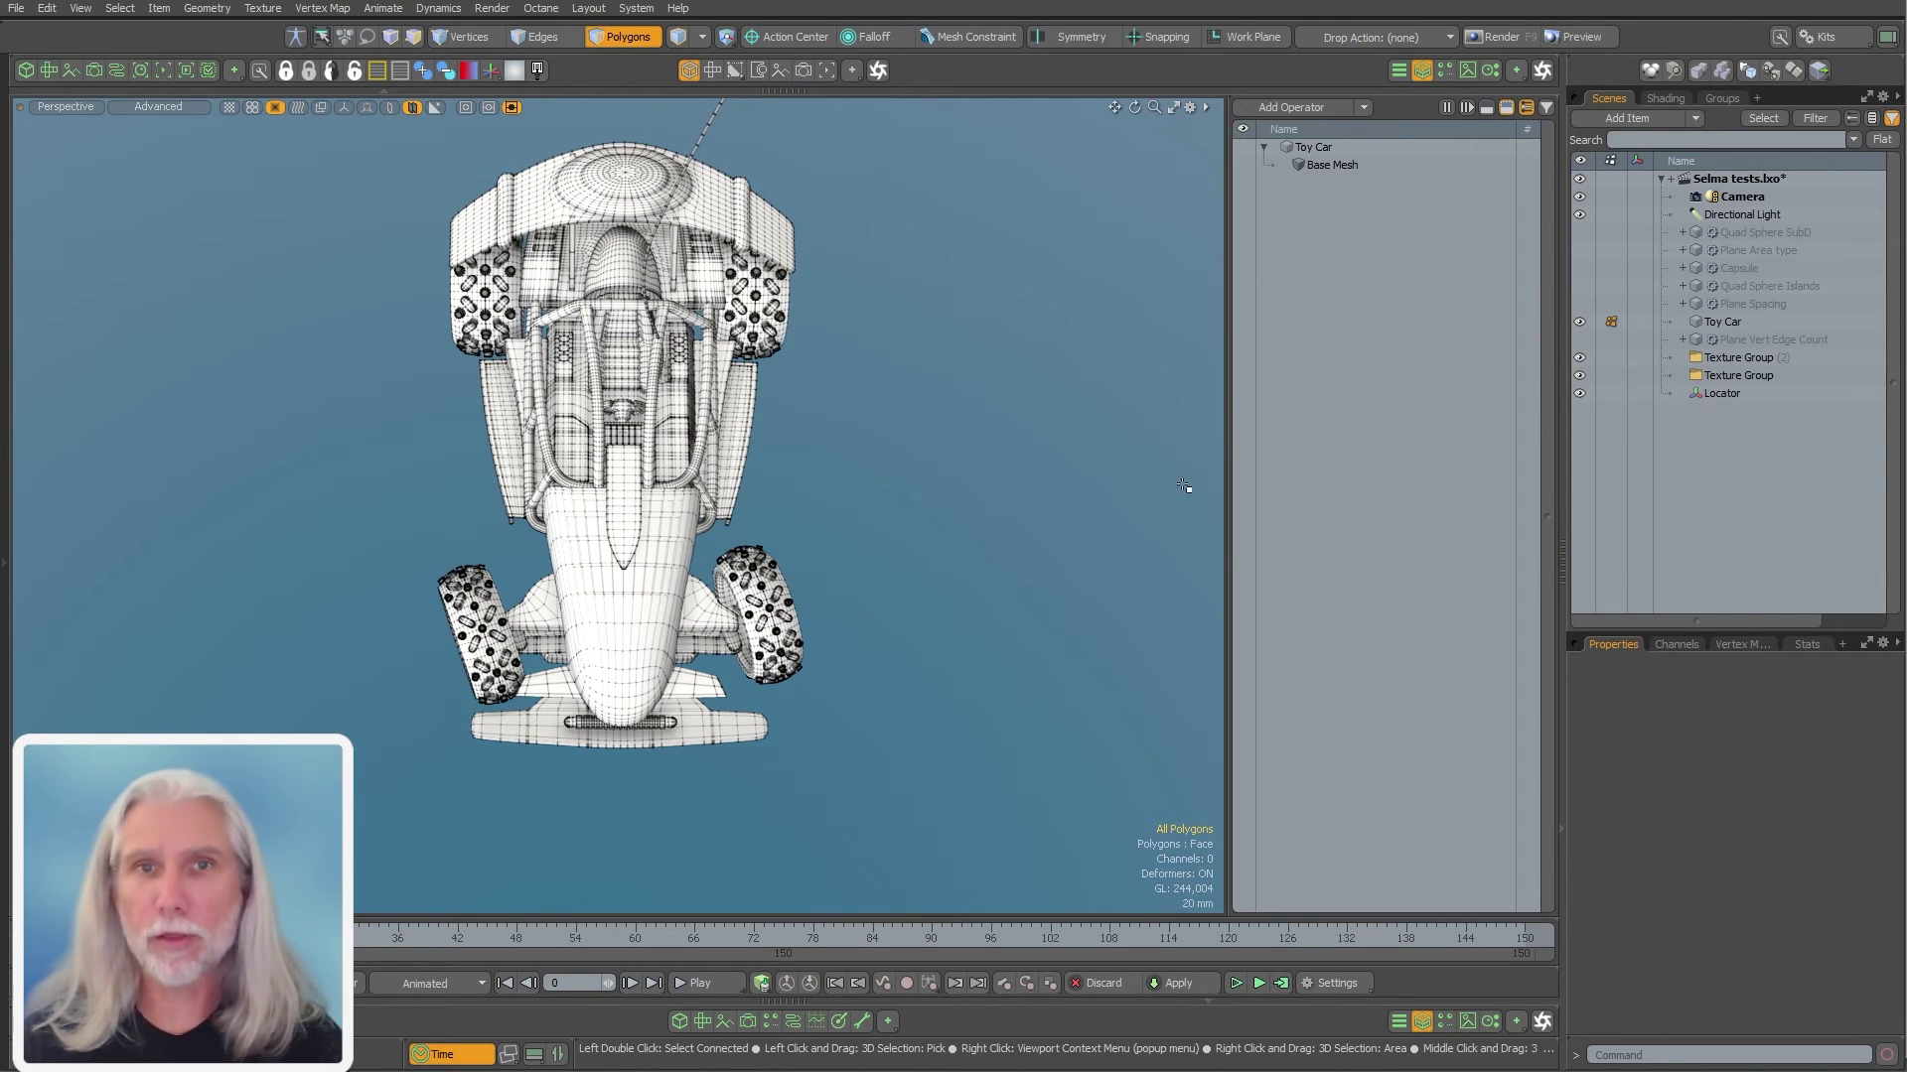
pyautogui.keyDown('alt'); pyautogui.moveTo(1183, 486); pyautogui.dragTo(1175, 520); pyautogui.keyUp('alt')
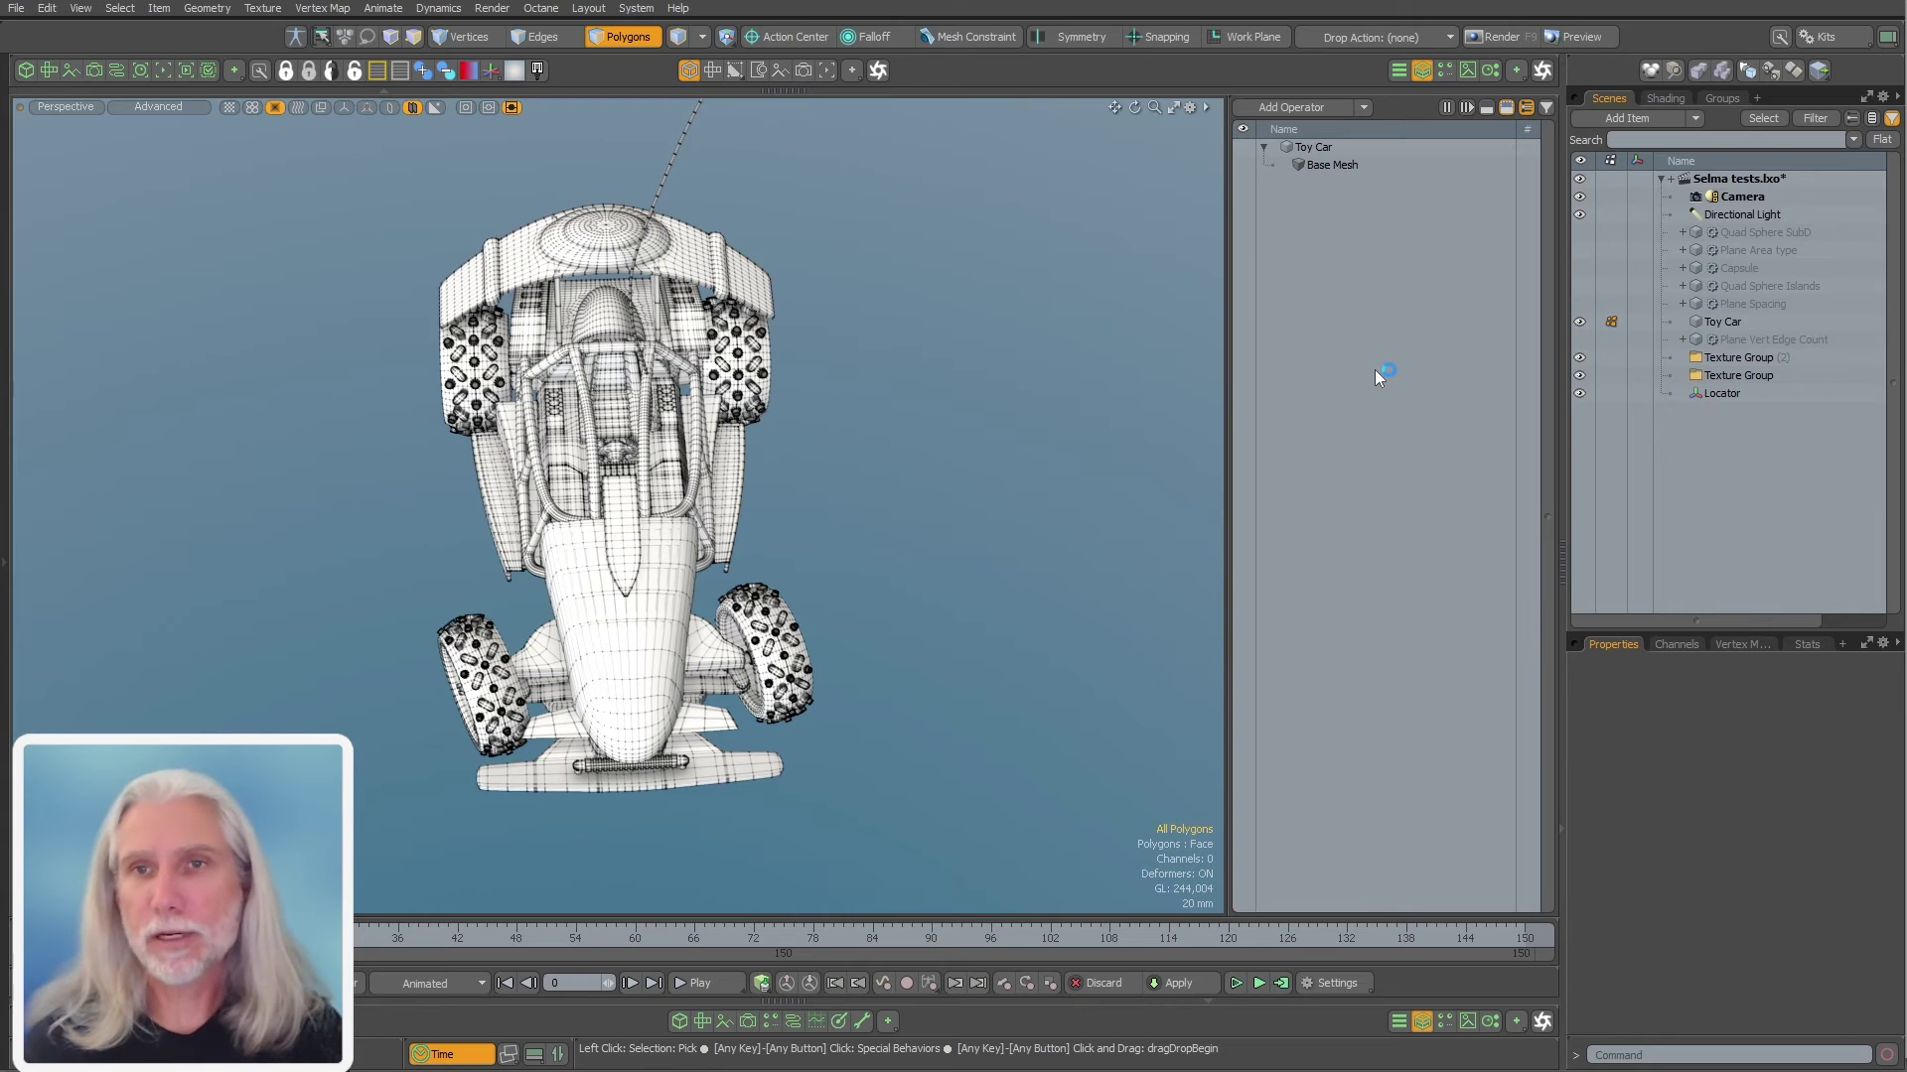
# Add a Delete mesh operator to Toy Car with Polygon as its selection type
pyautogui.write('ndel')
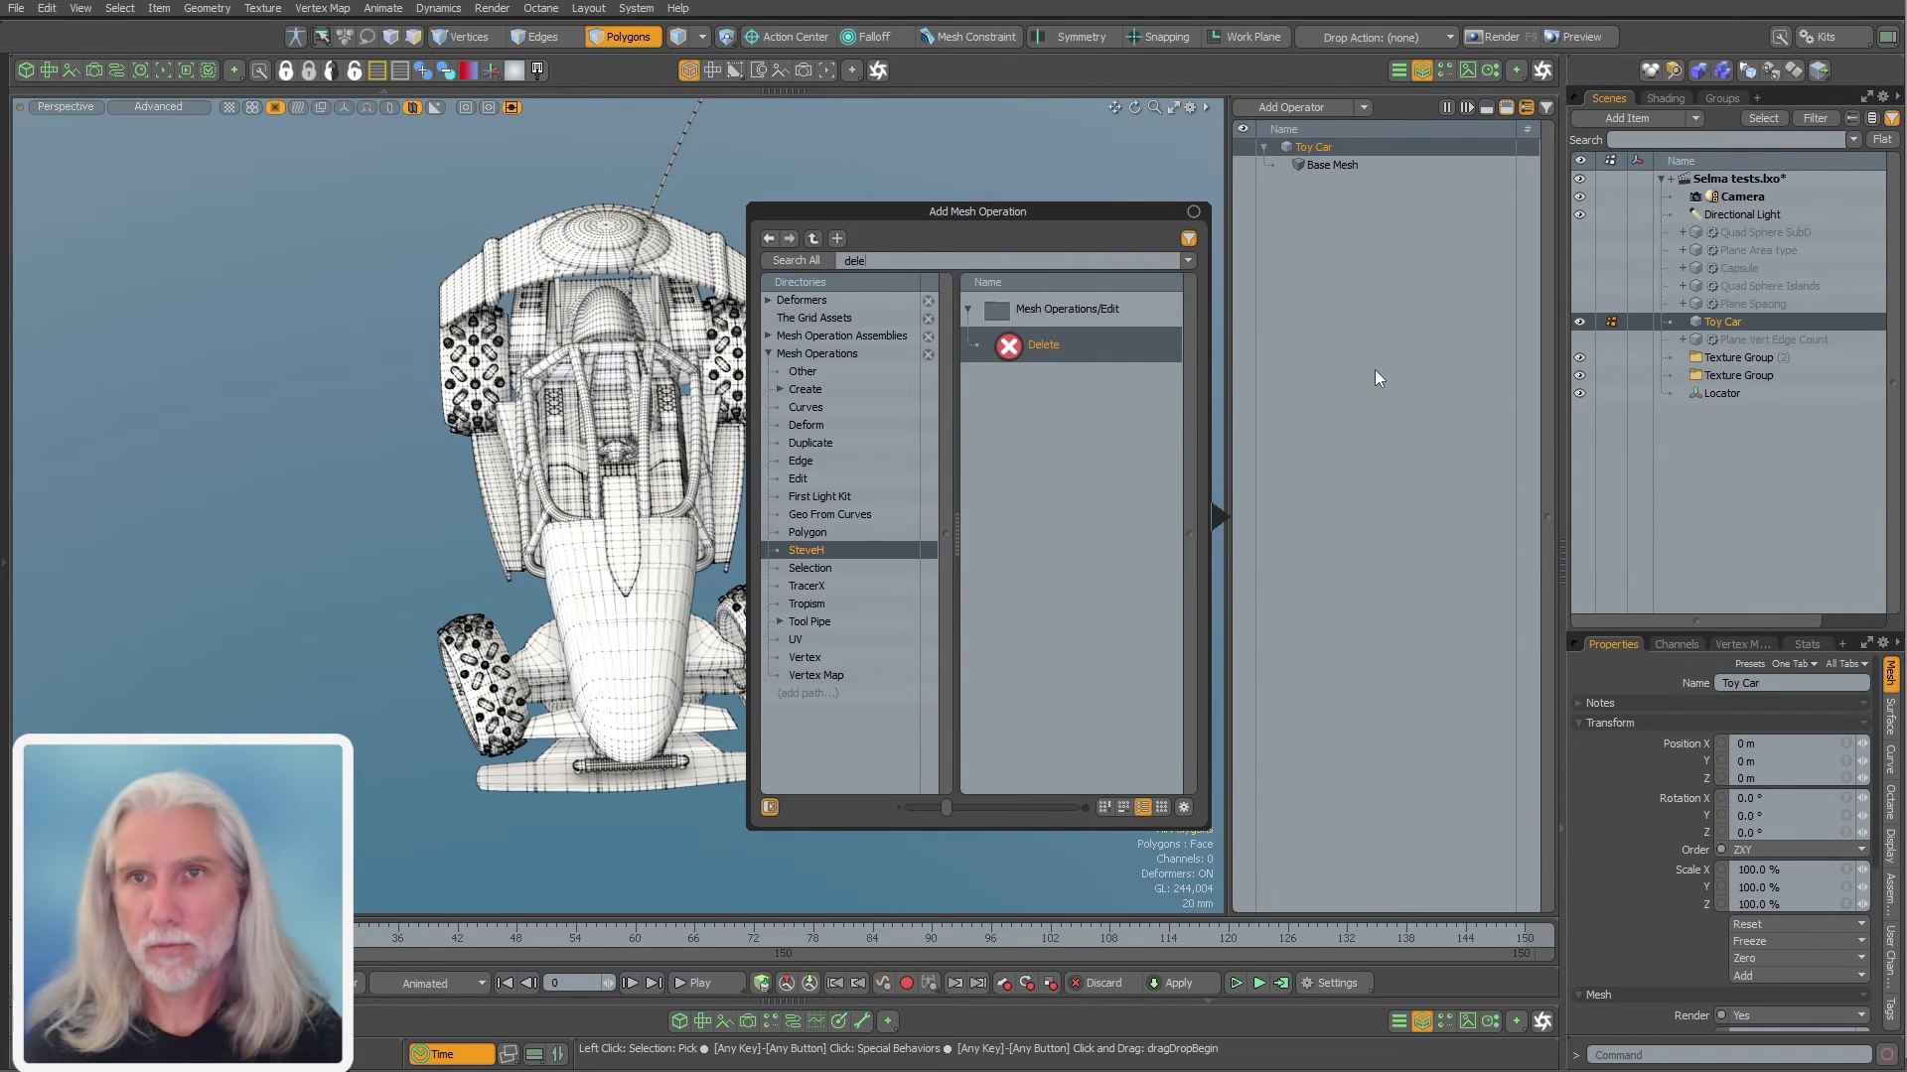
pyautogui.press('Return')
pyautogui.click(1724, 732)
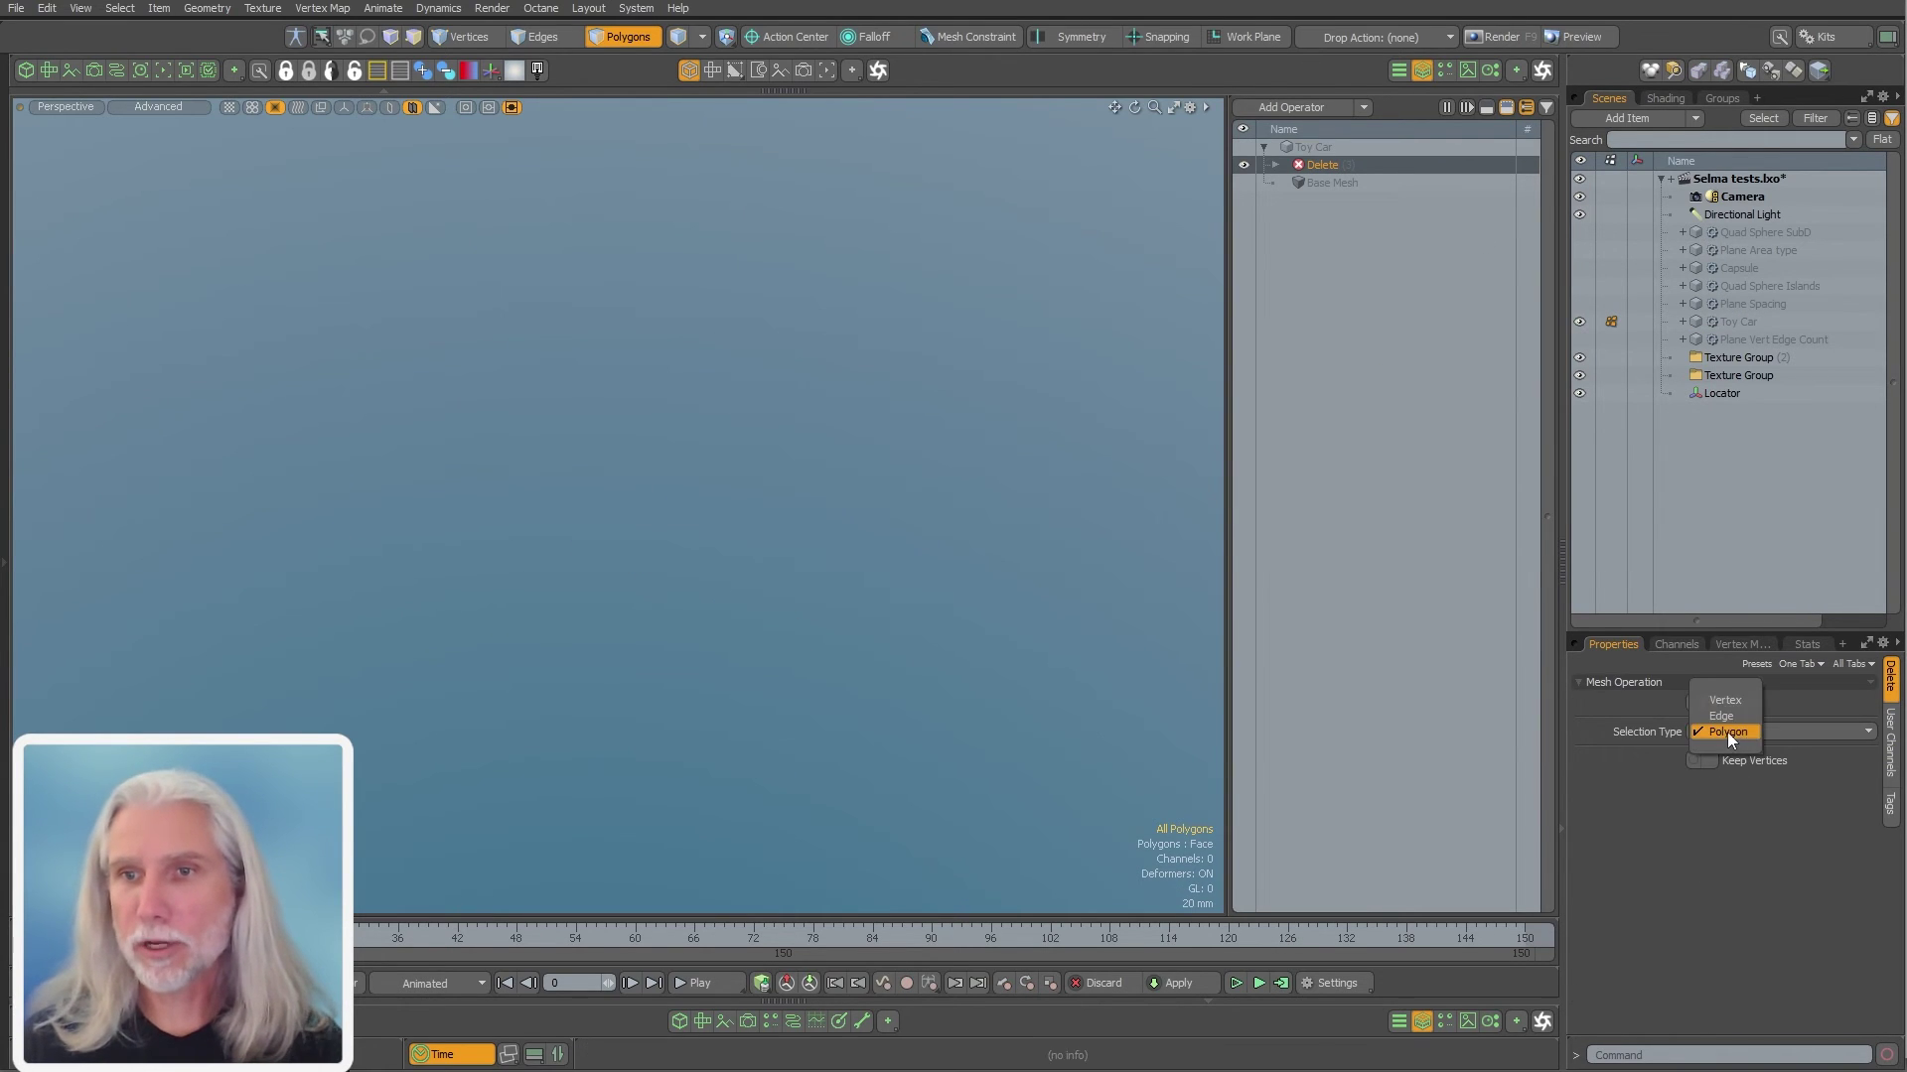
# Add a Select by Plane selection to the Delete operator and preview the half of the car it picks
pyautogui.click(1277, 165)
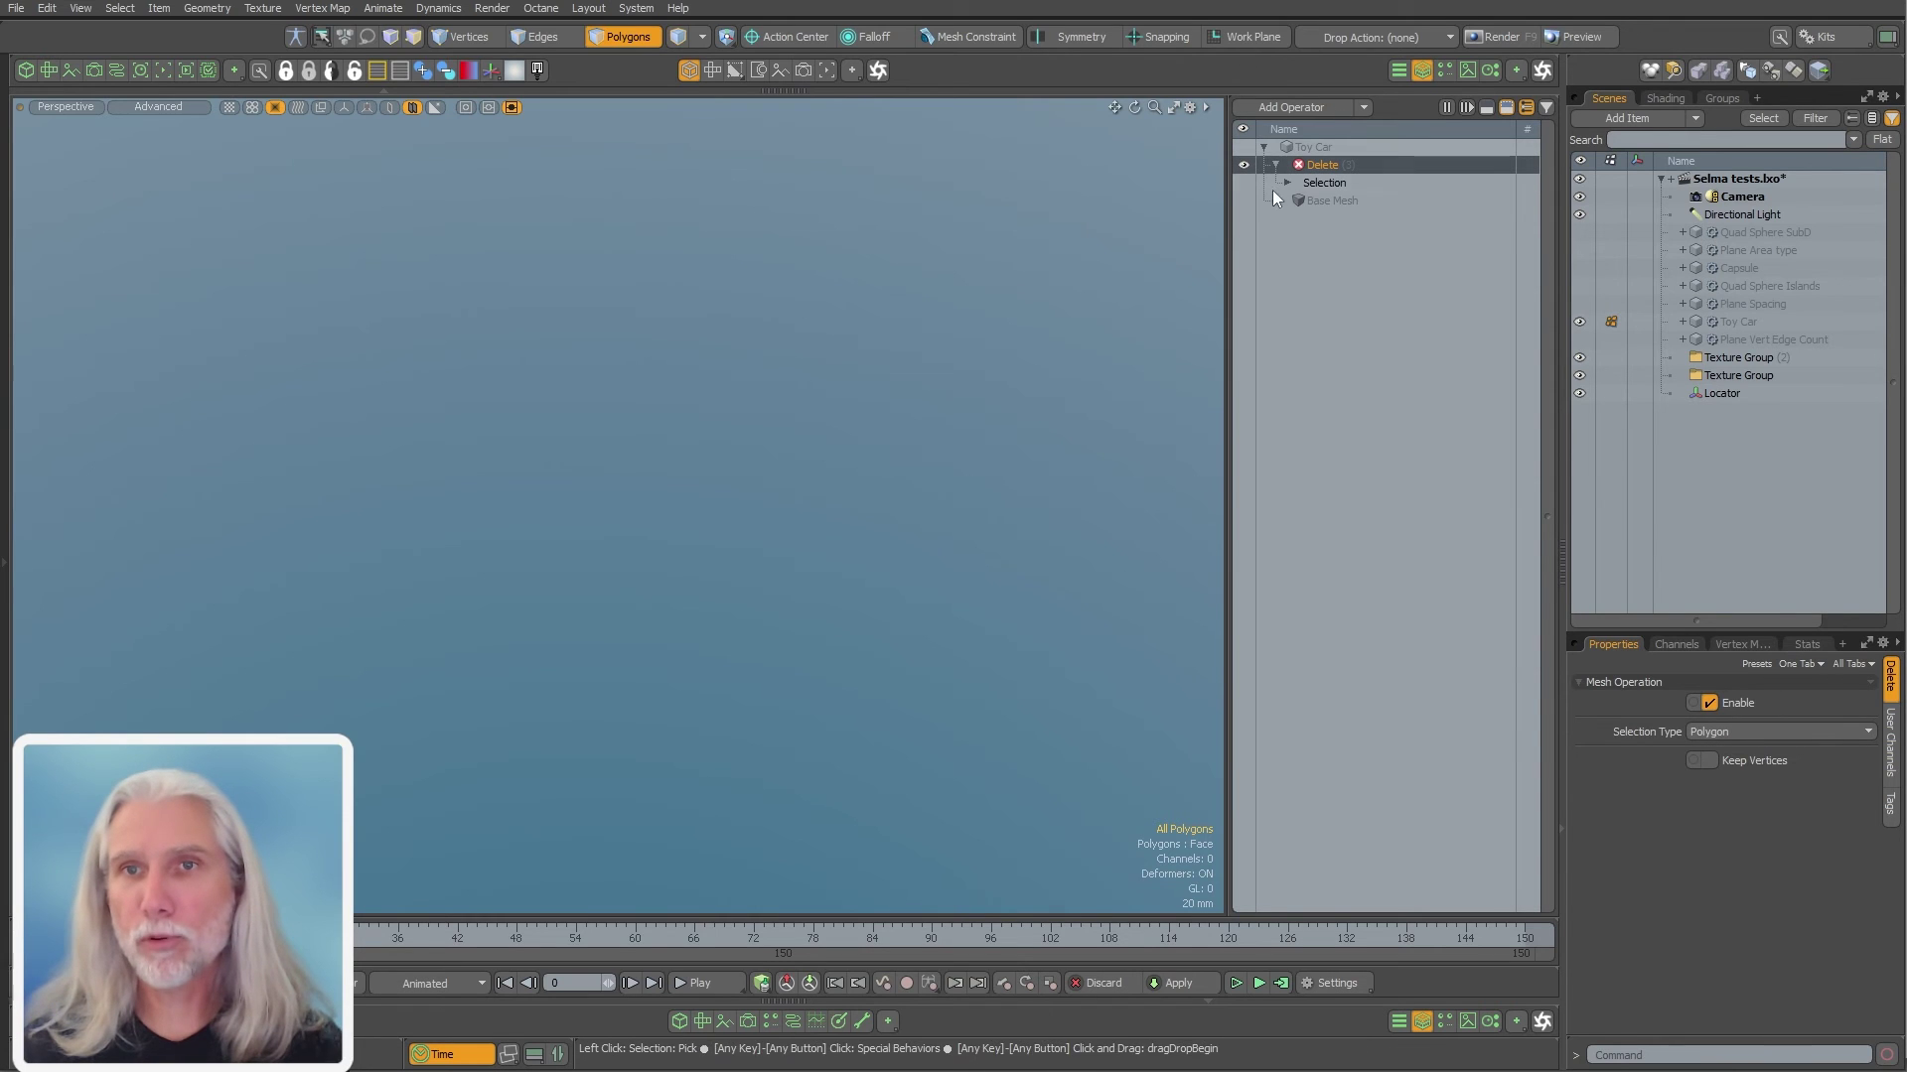
pyautogui.click(1295, 209)
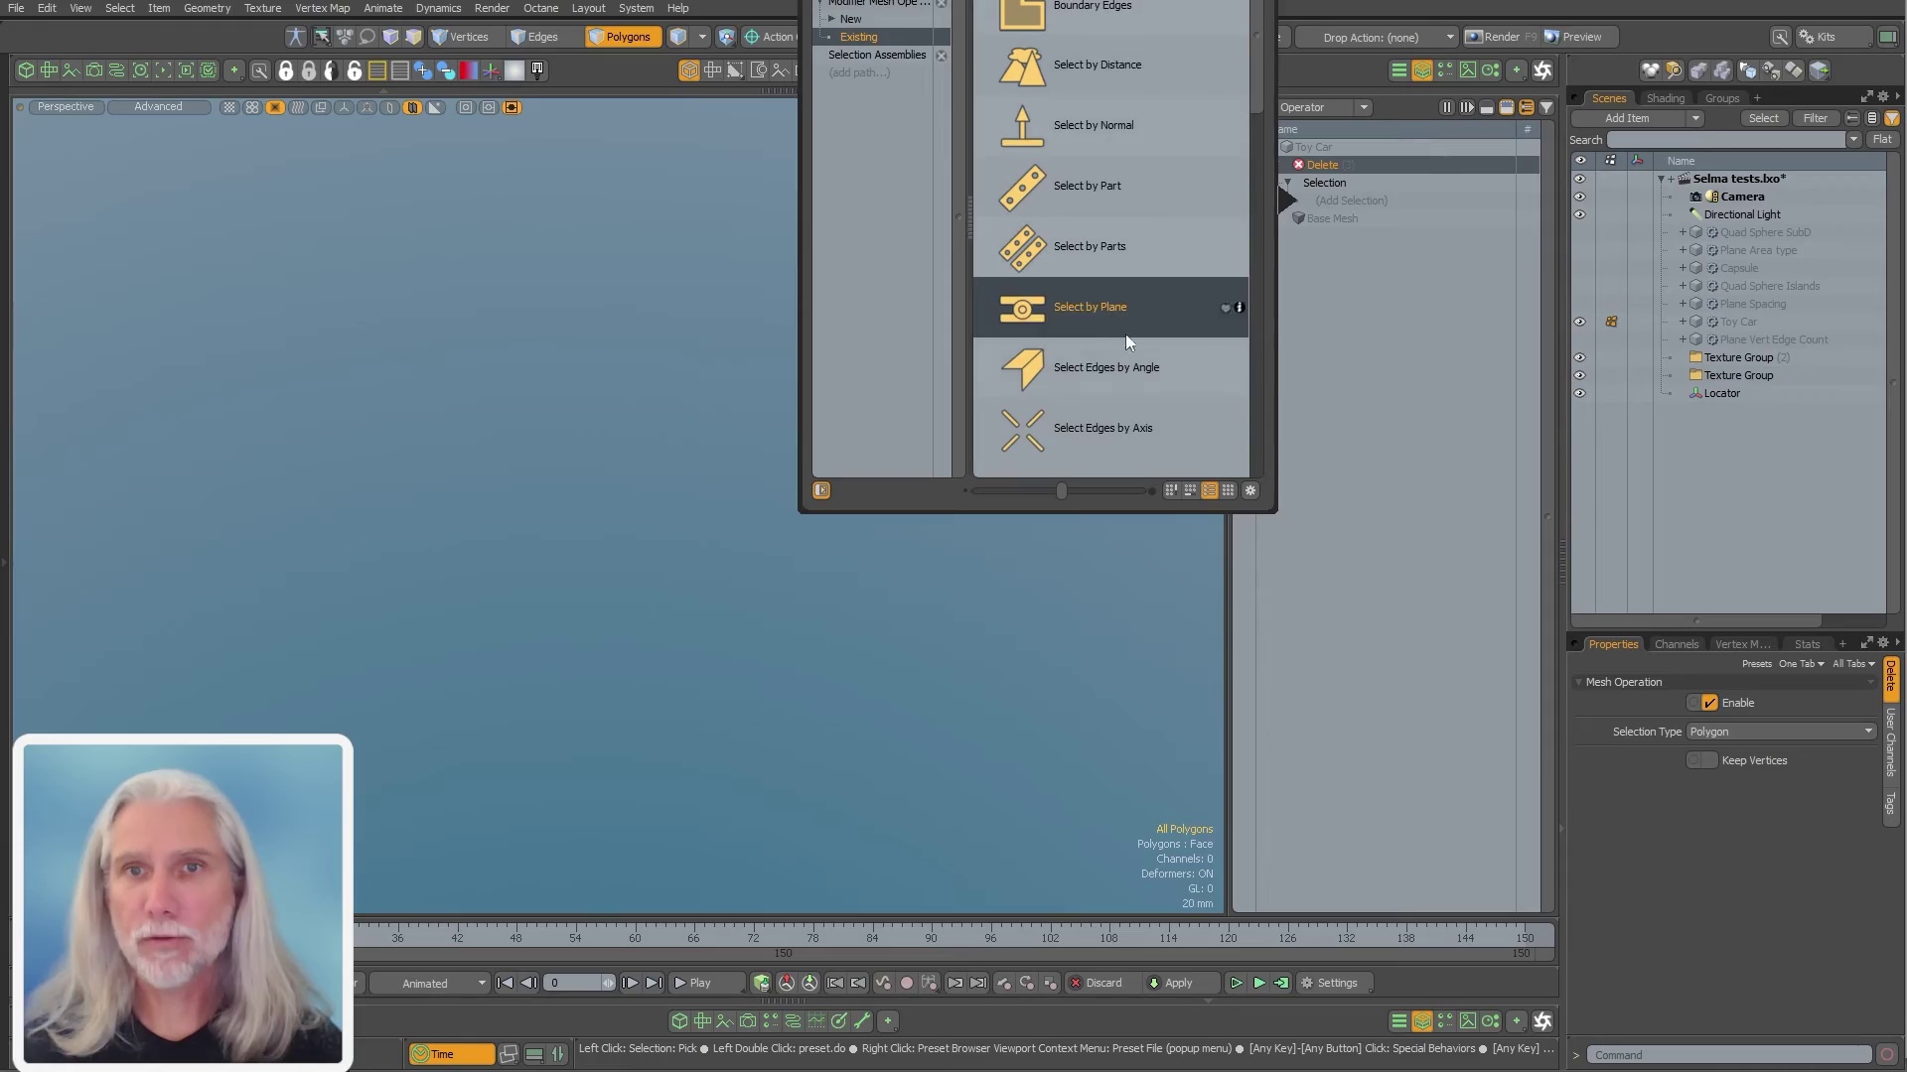
pyautogui.doubleClick(1092, 306)
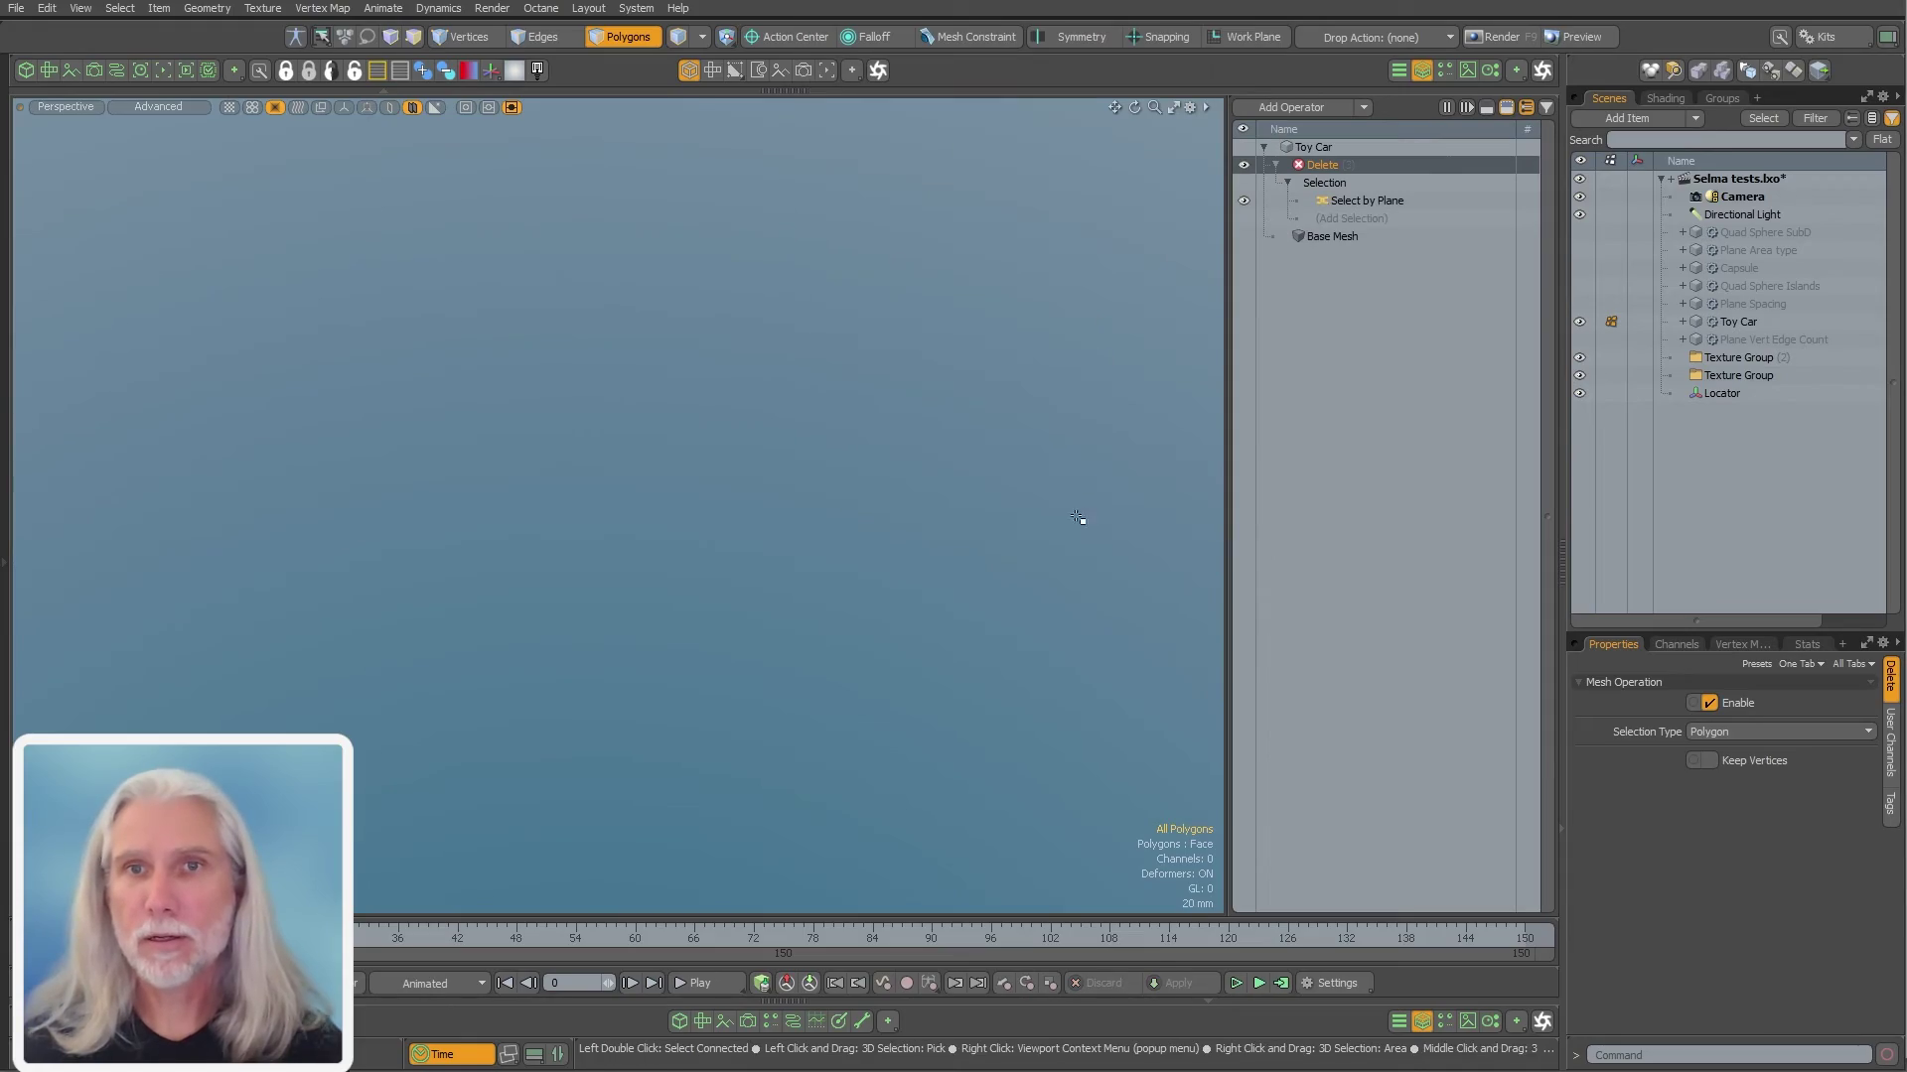
pyautogui.click(1359, 200)
pyautogui.keyDown('alt'); pyautogui.moveTo(953, 700); pyautogui.dragTo(959, 596); pyautogui.keyUp('alt')
pyautogui.keyDown('alt'); pyautogui.moveTo(844, 620); pyautogui.dragTo(641, 529); pyautogui.keyUp('alt')
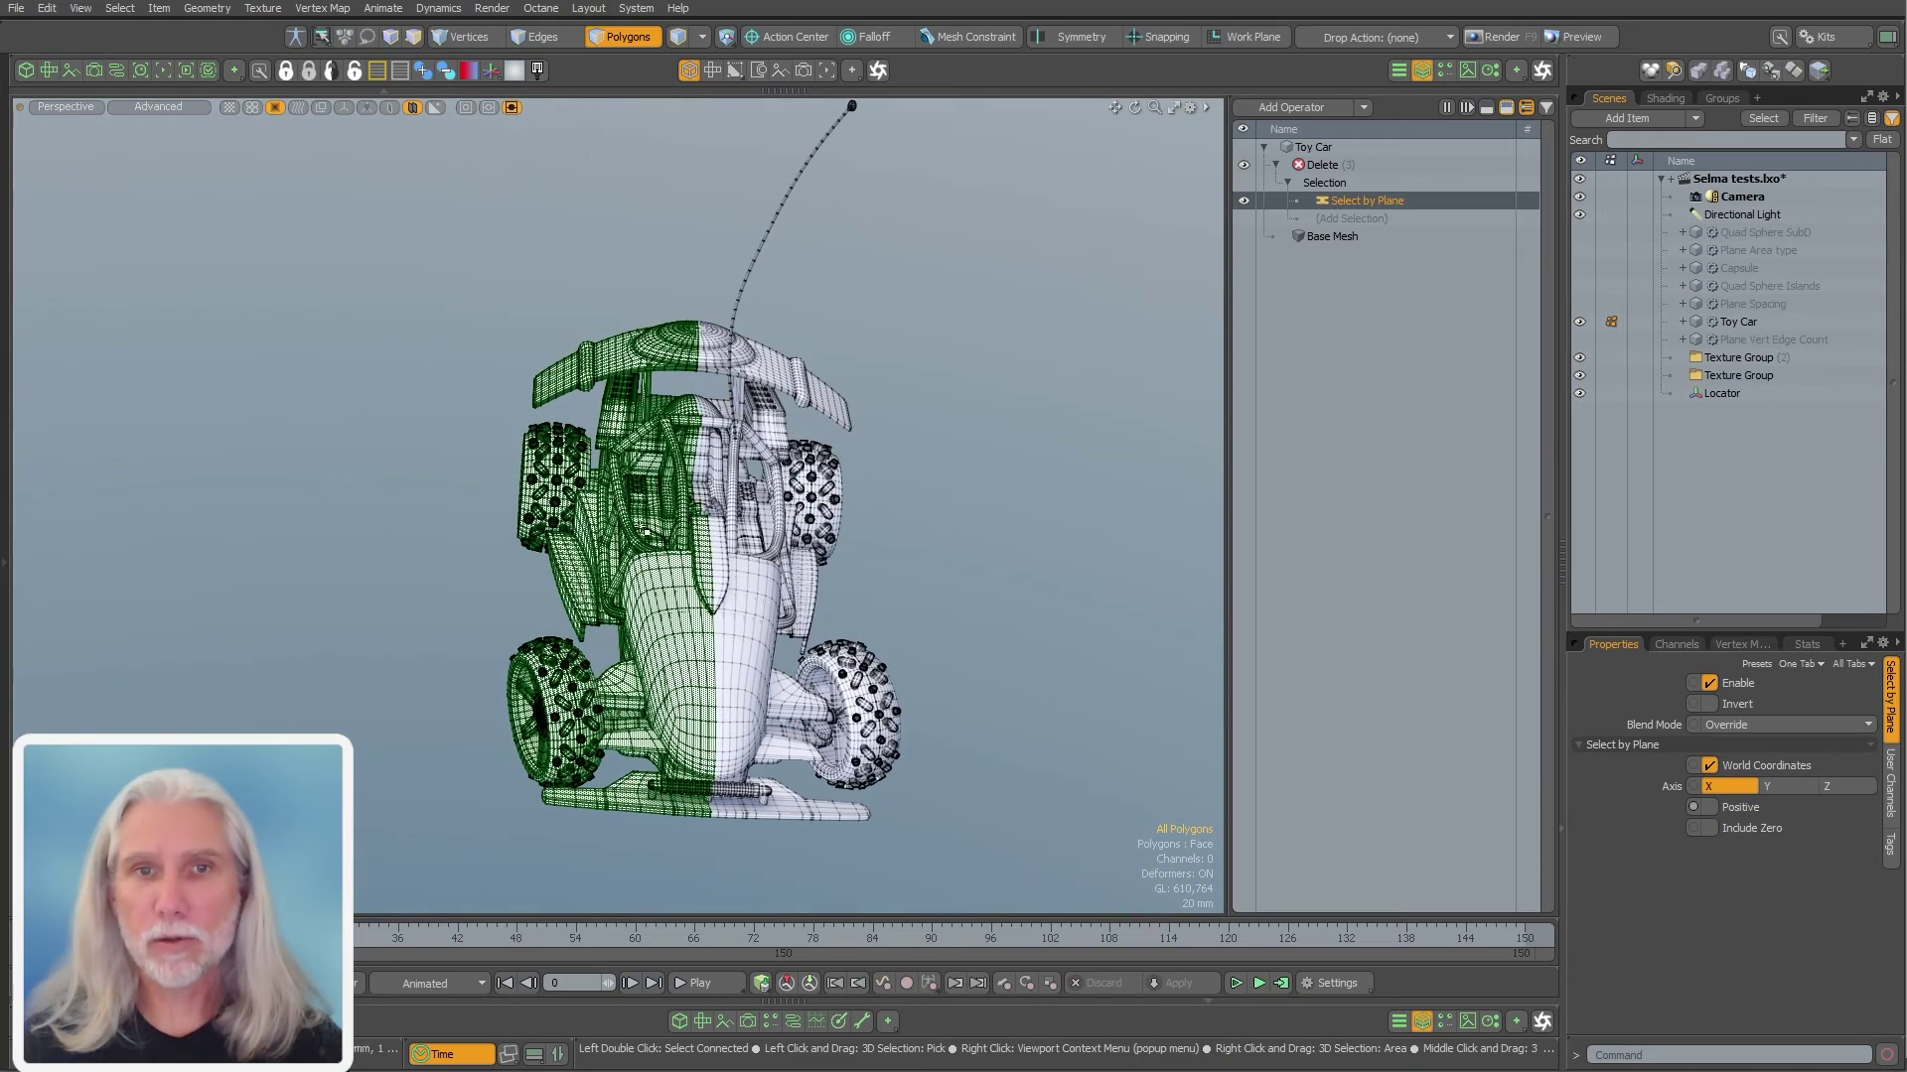
# Try the Positive option of Select by Plane, switch it back off and check which half of the car is deleted
pyautogui.click(1350, 165)
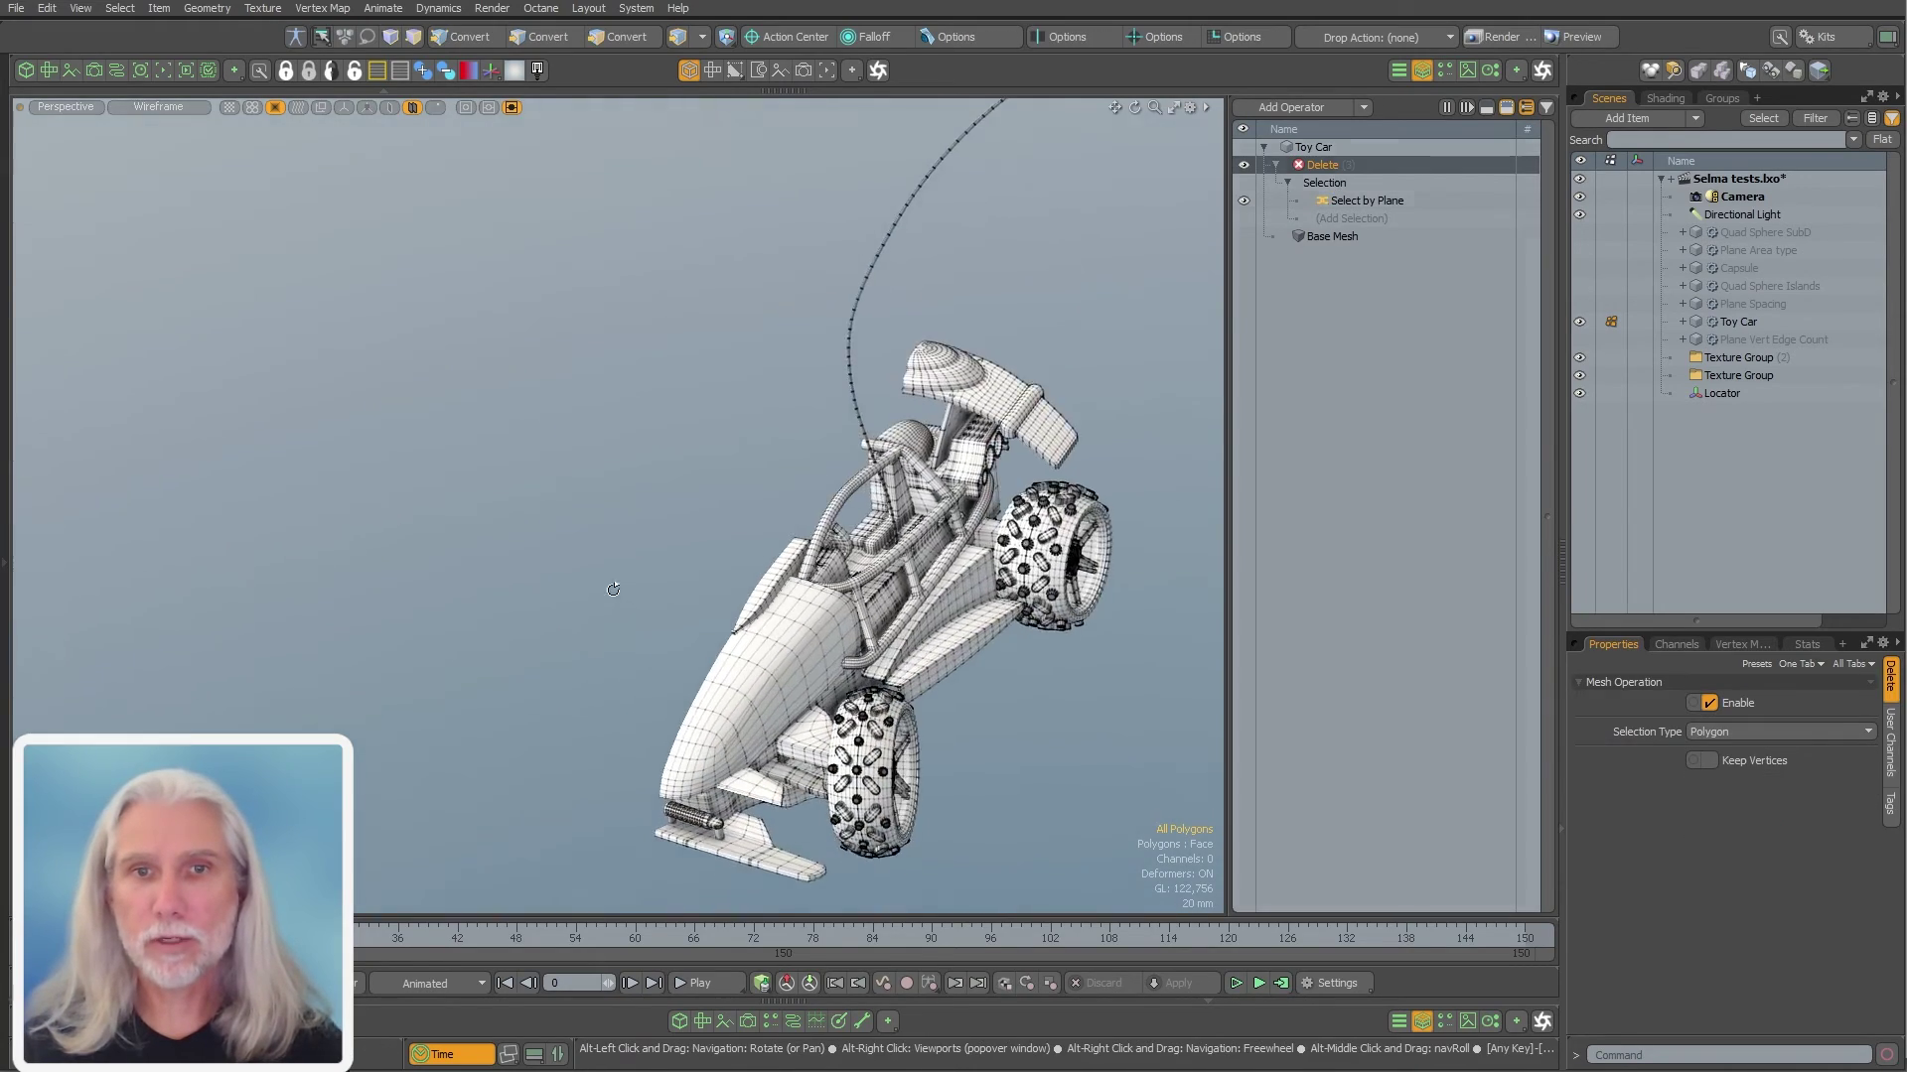
pyautogui.click(1410, 199)
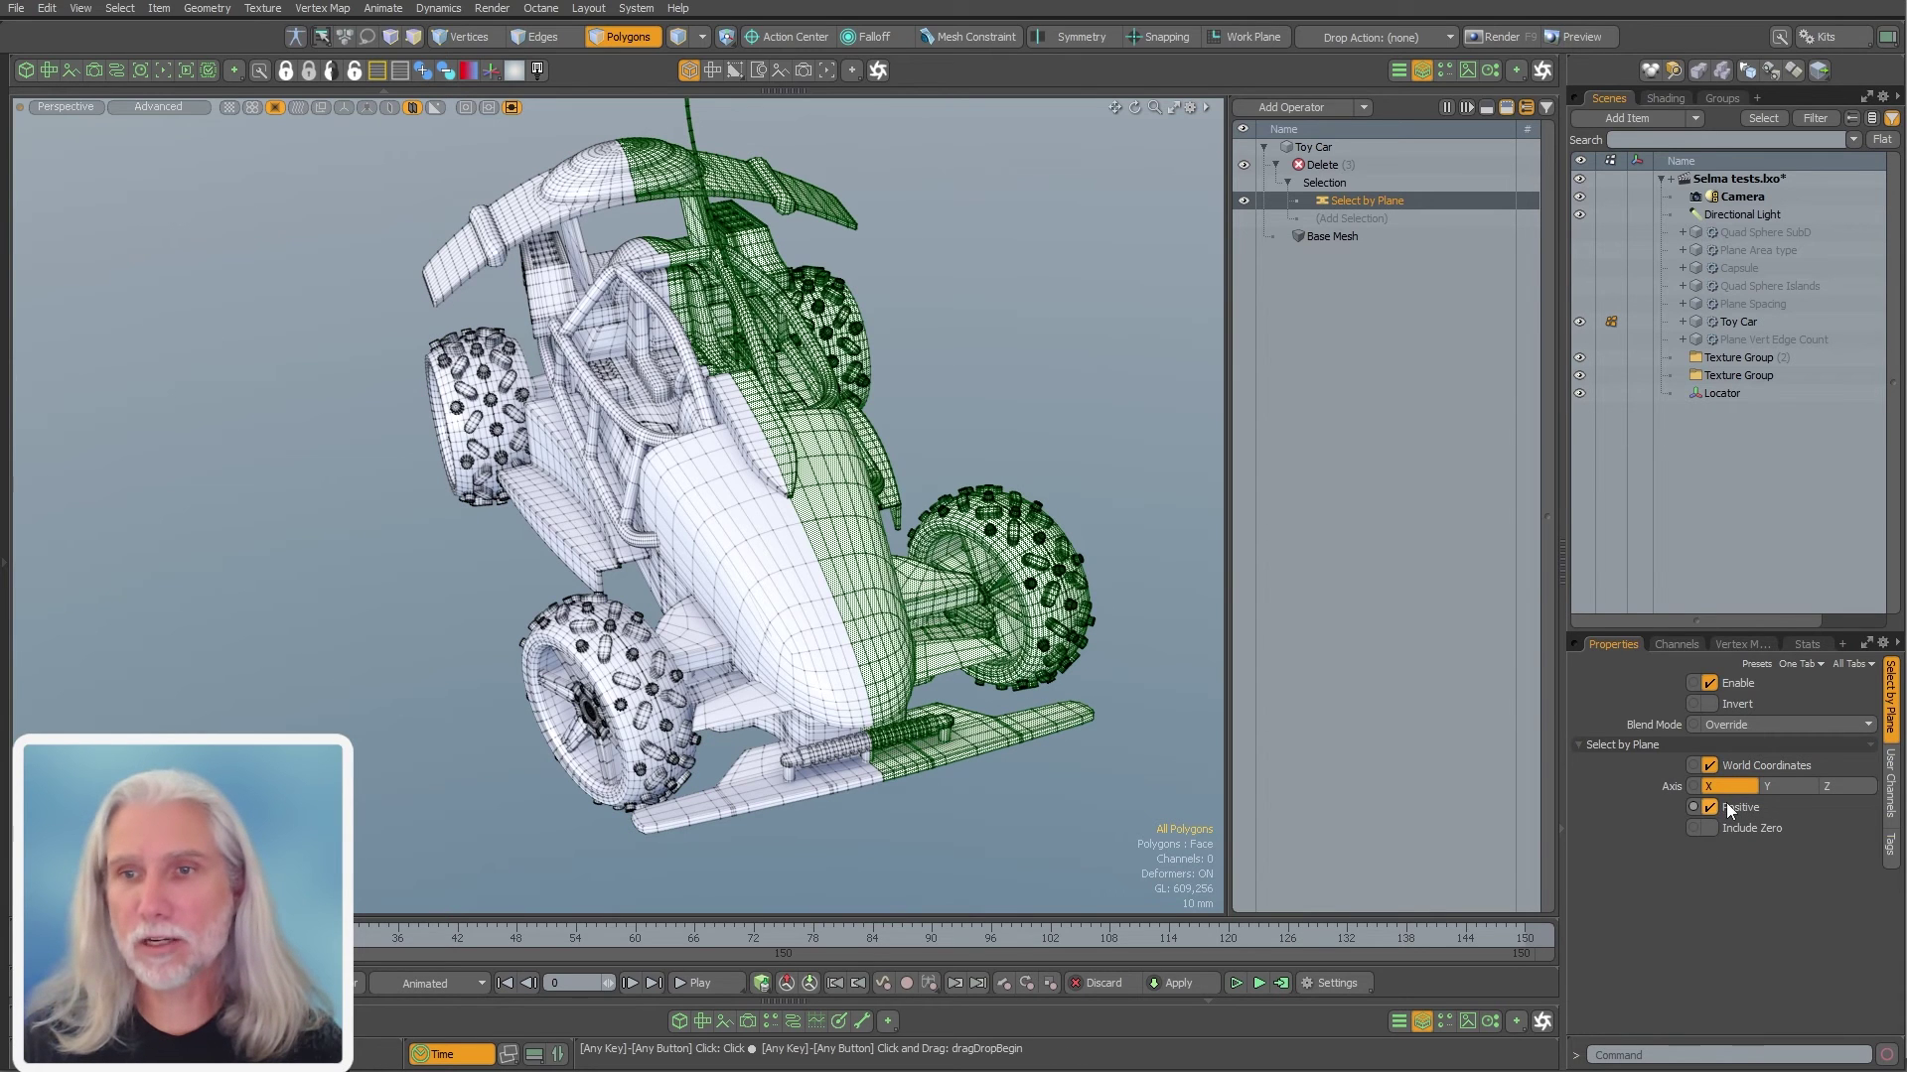
pyautogui.click(1730, 812)
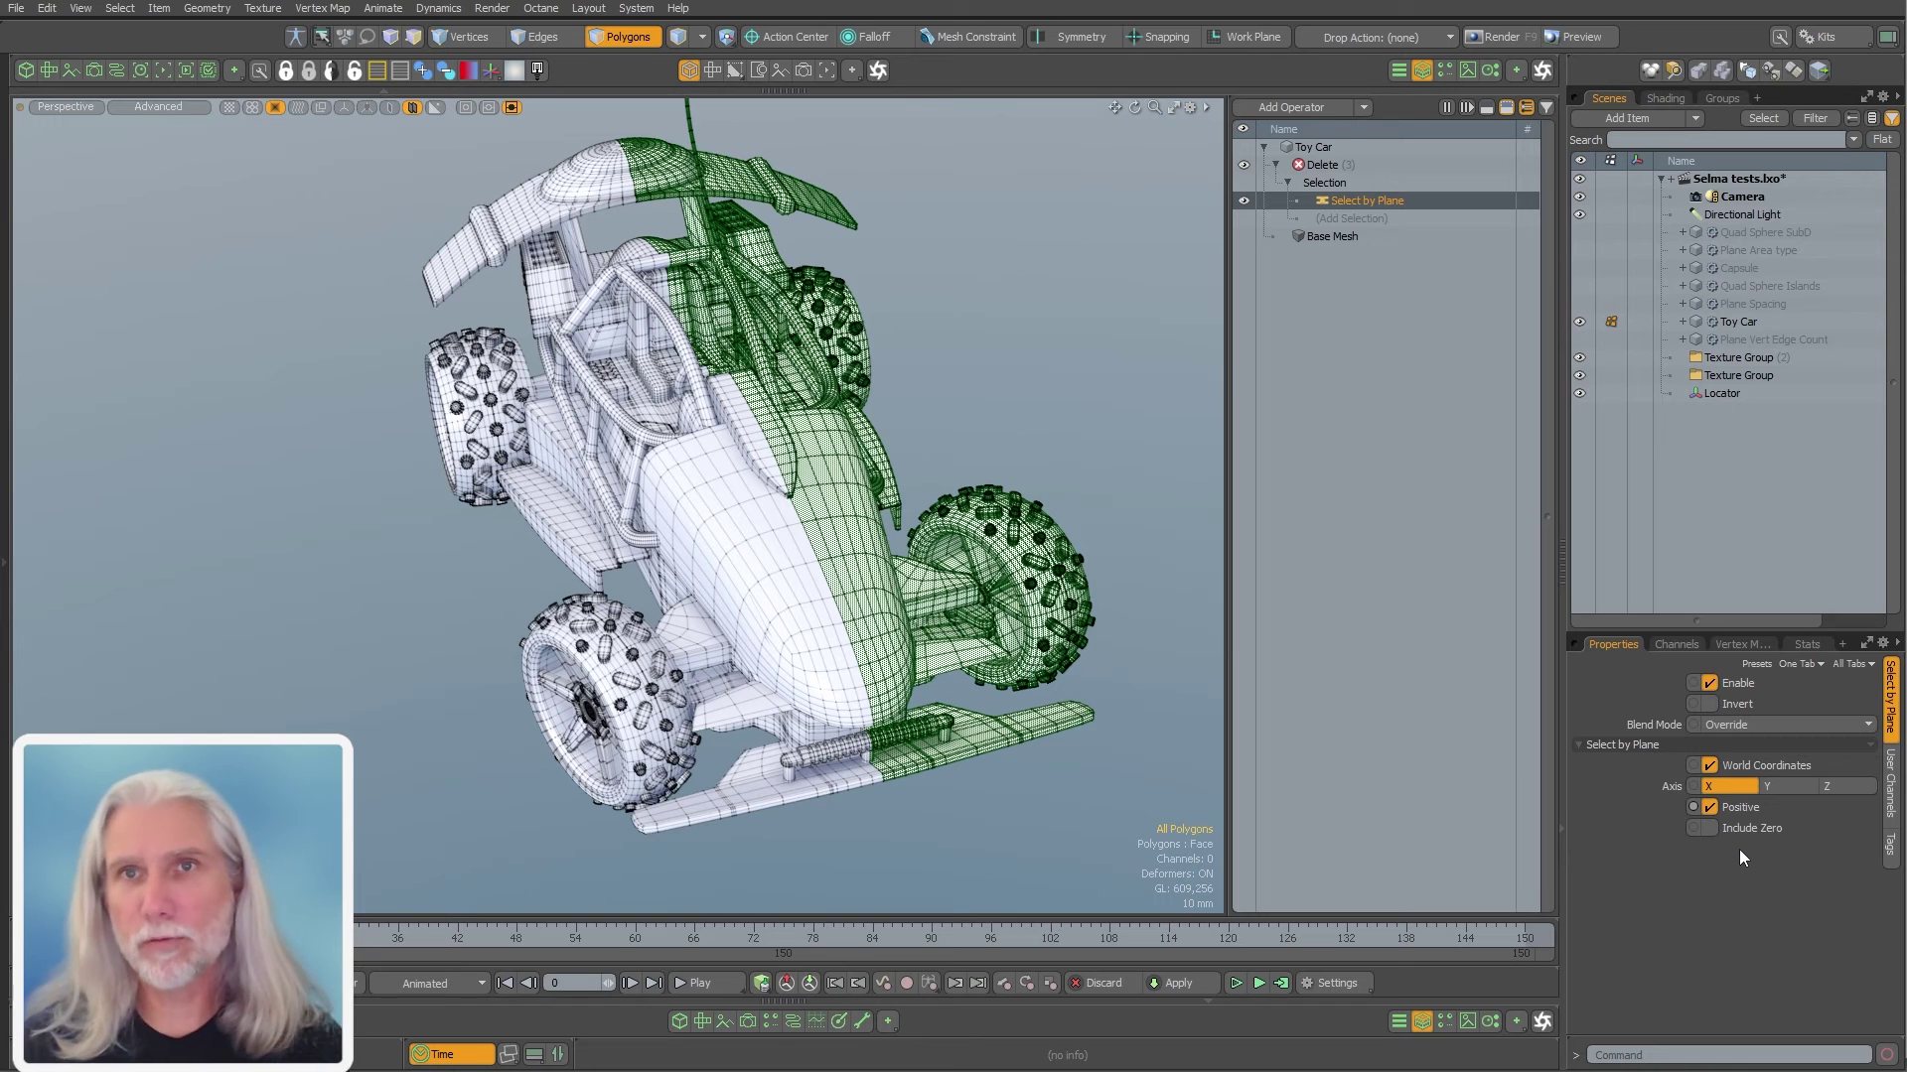
pyautogui.click(1733, 808)
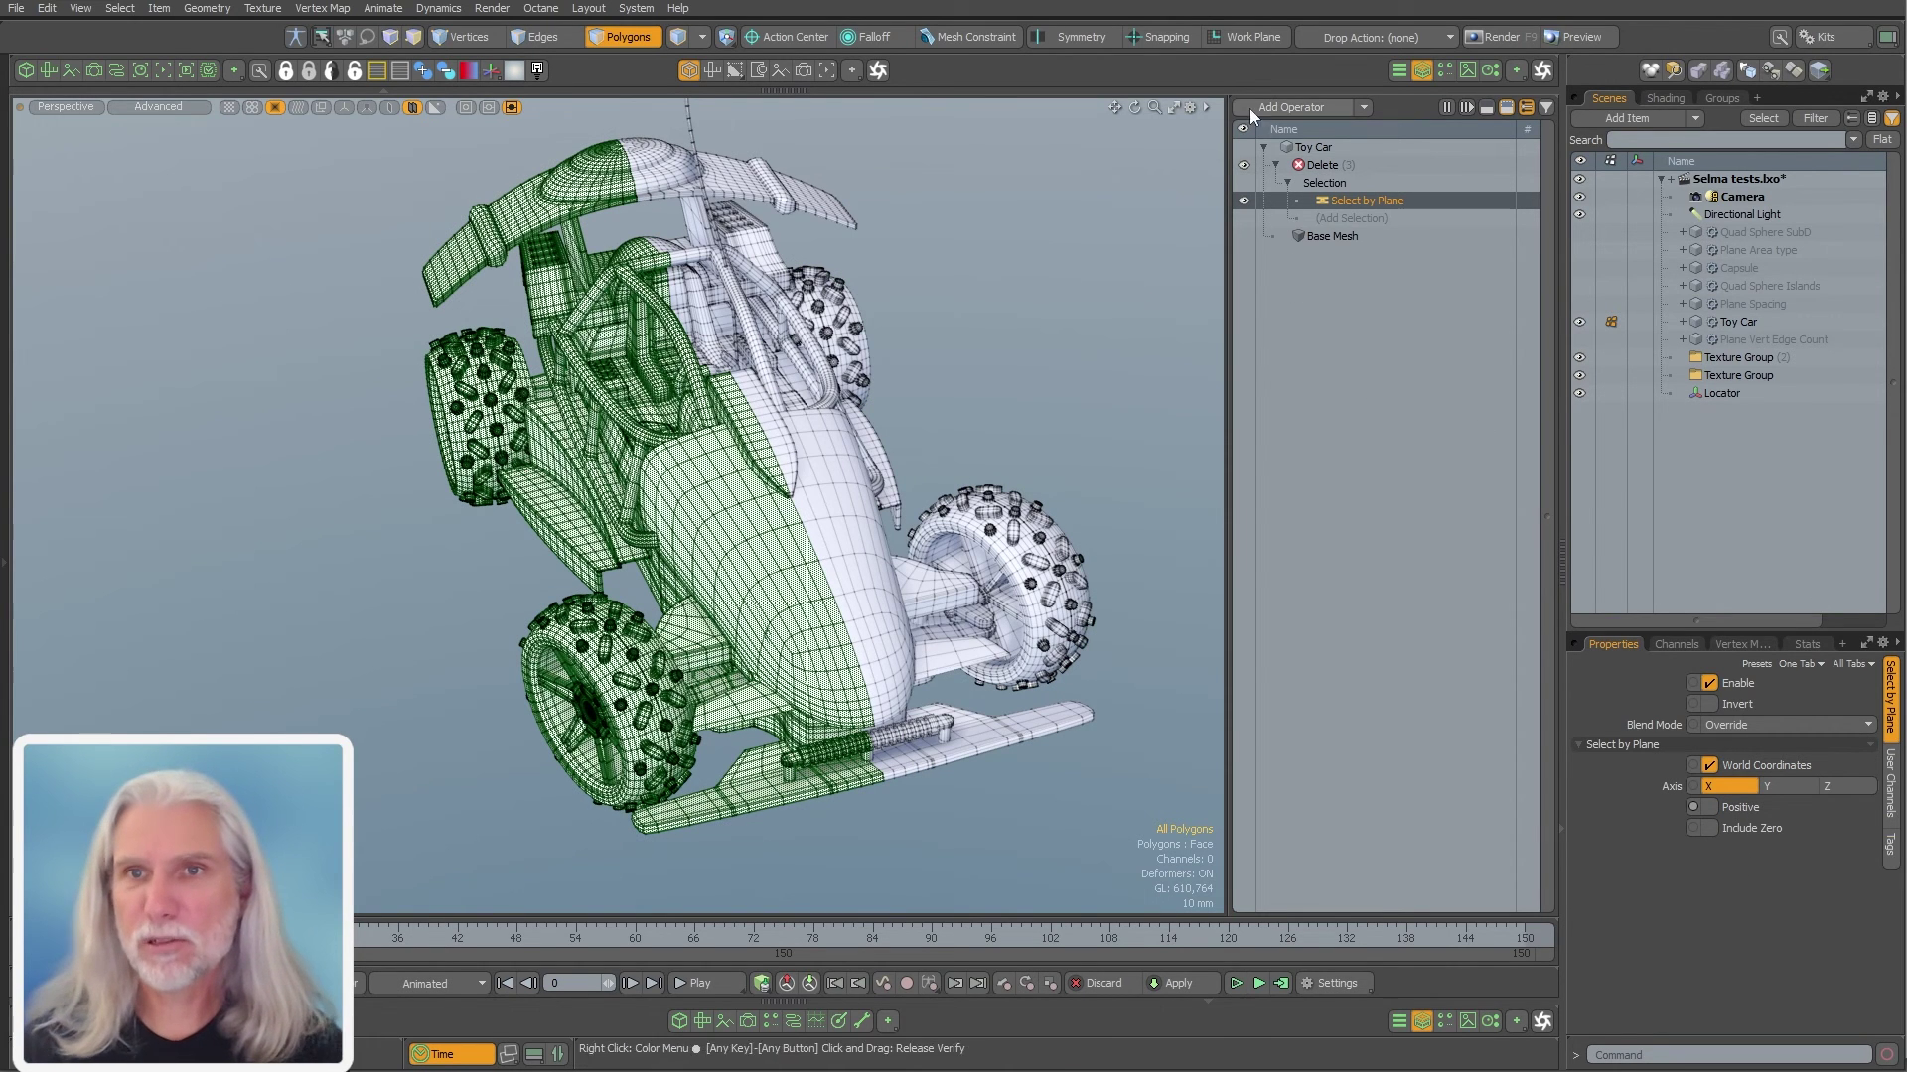
pyautogui.click(1334, 164)
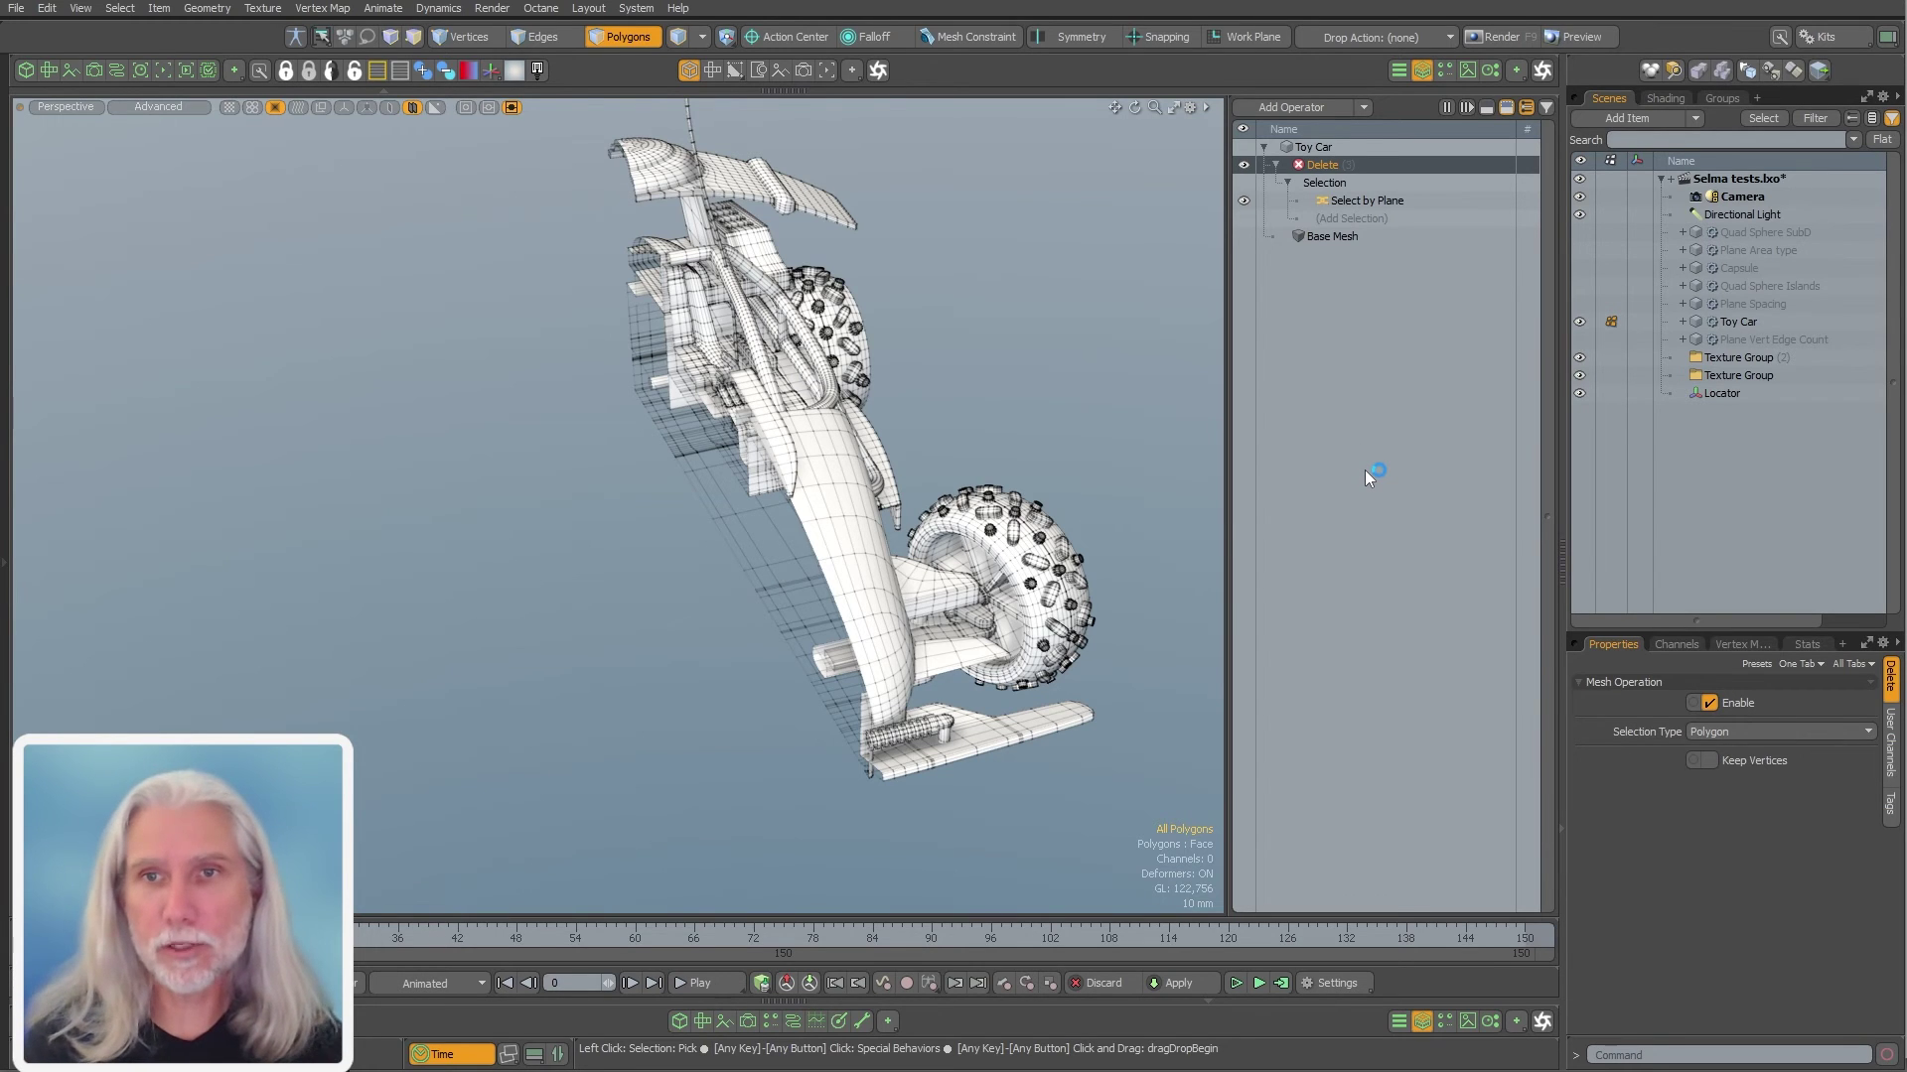
# Add a Mirror mesh operator above Delete on Toy Car and inspect the mirrored car
pyautogui.write('mirr')
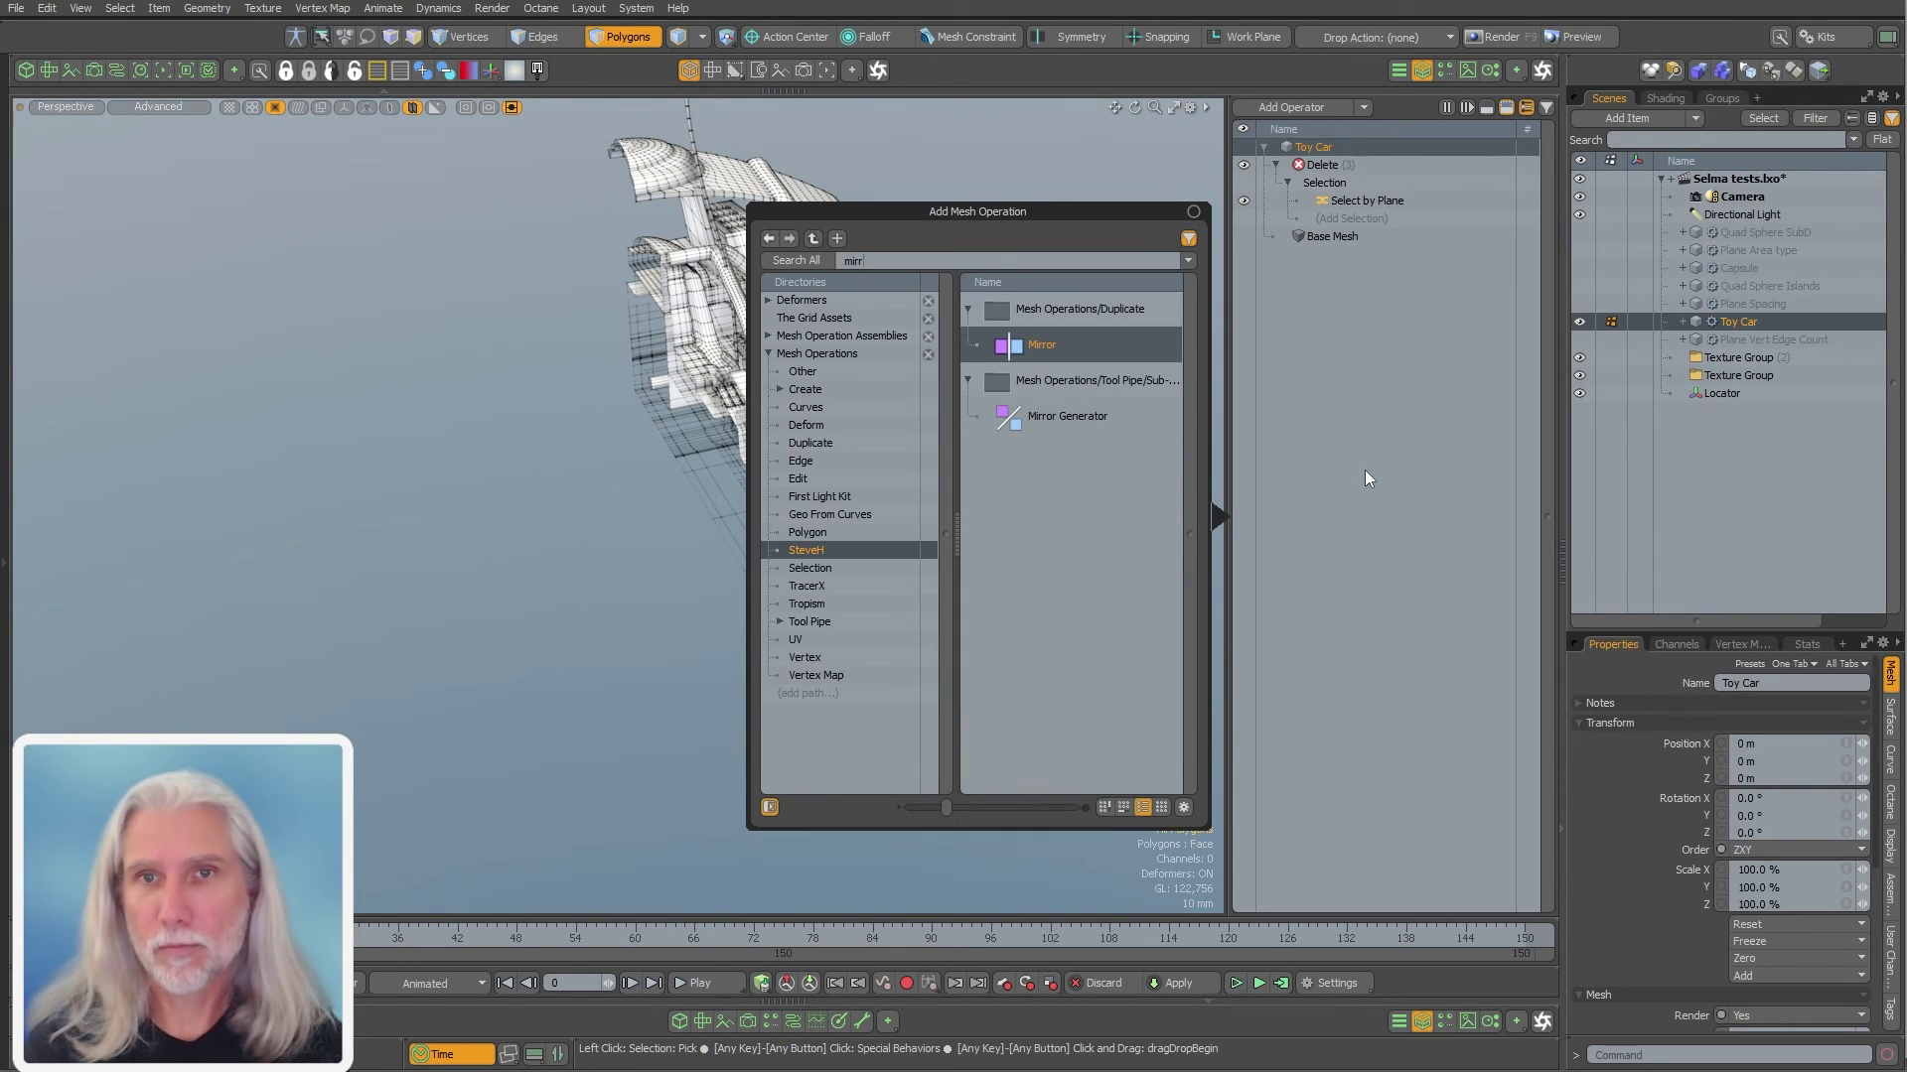
pyautogui.press('Return')
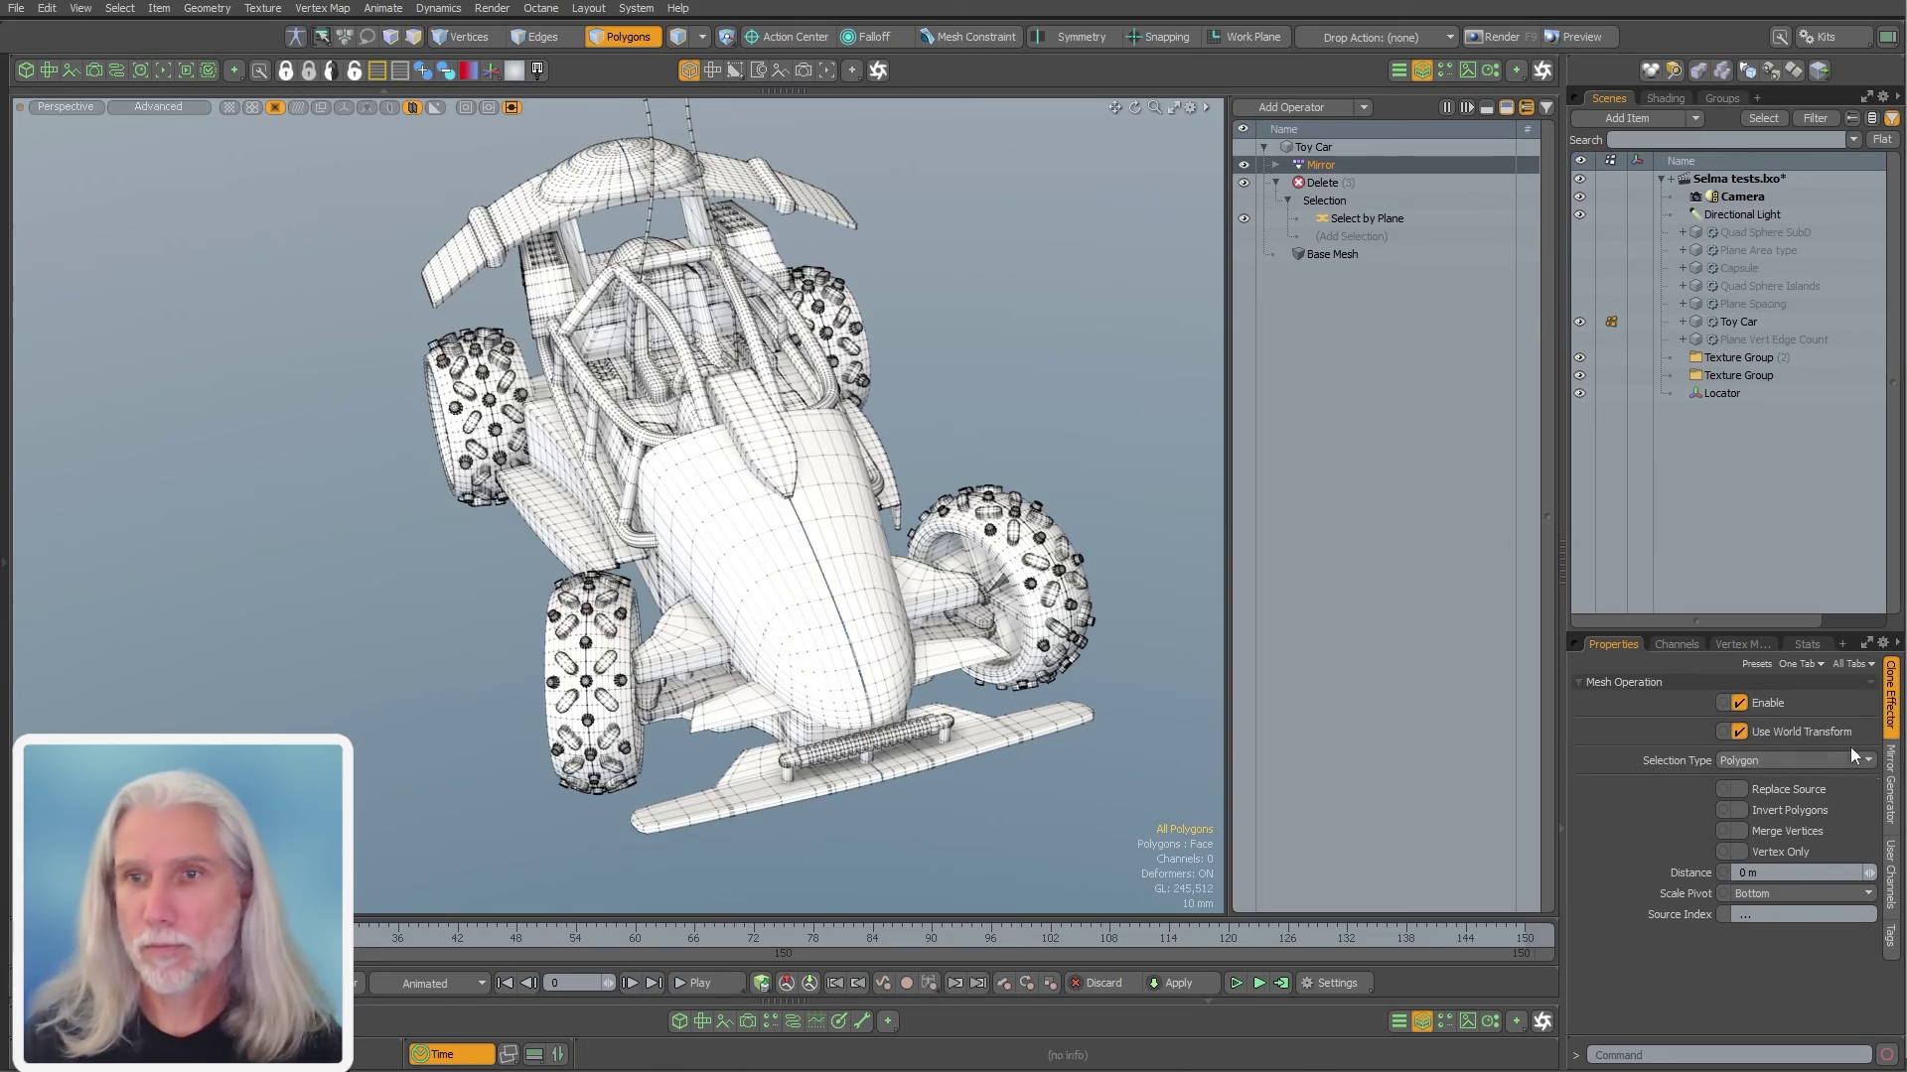
pyautogui.keyDown('alt'); pyautogui.moveTo(844, 496); pyautogui.dragTo(677, 795); pyautogui.keyUp('alt')
pyautogui.scroll(-3, 735, 447)
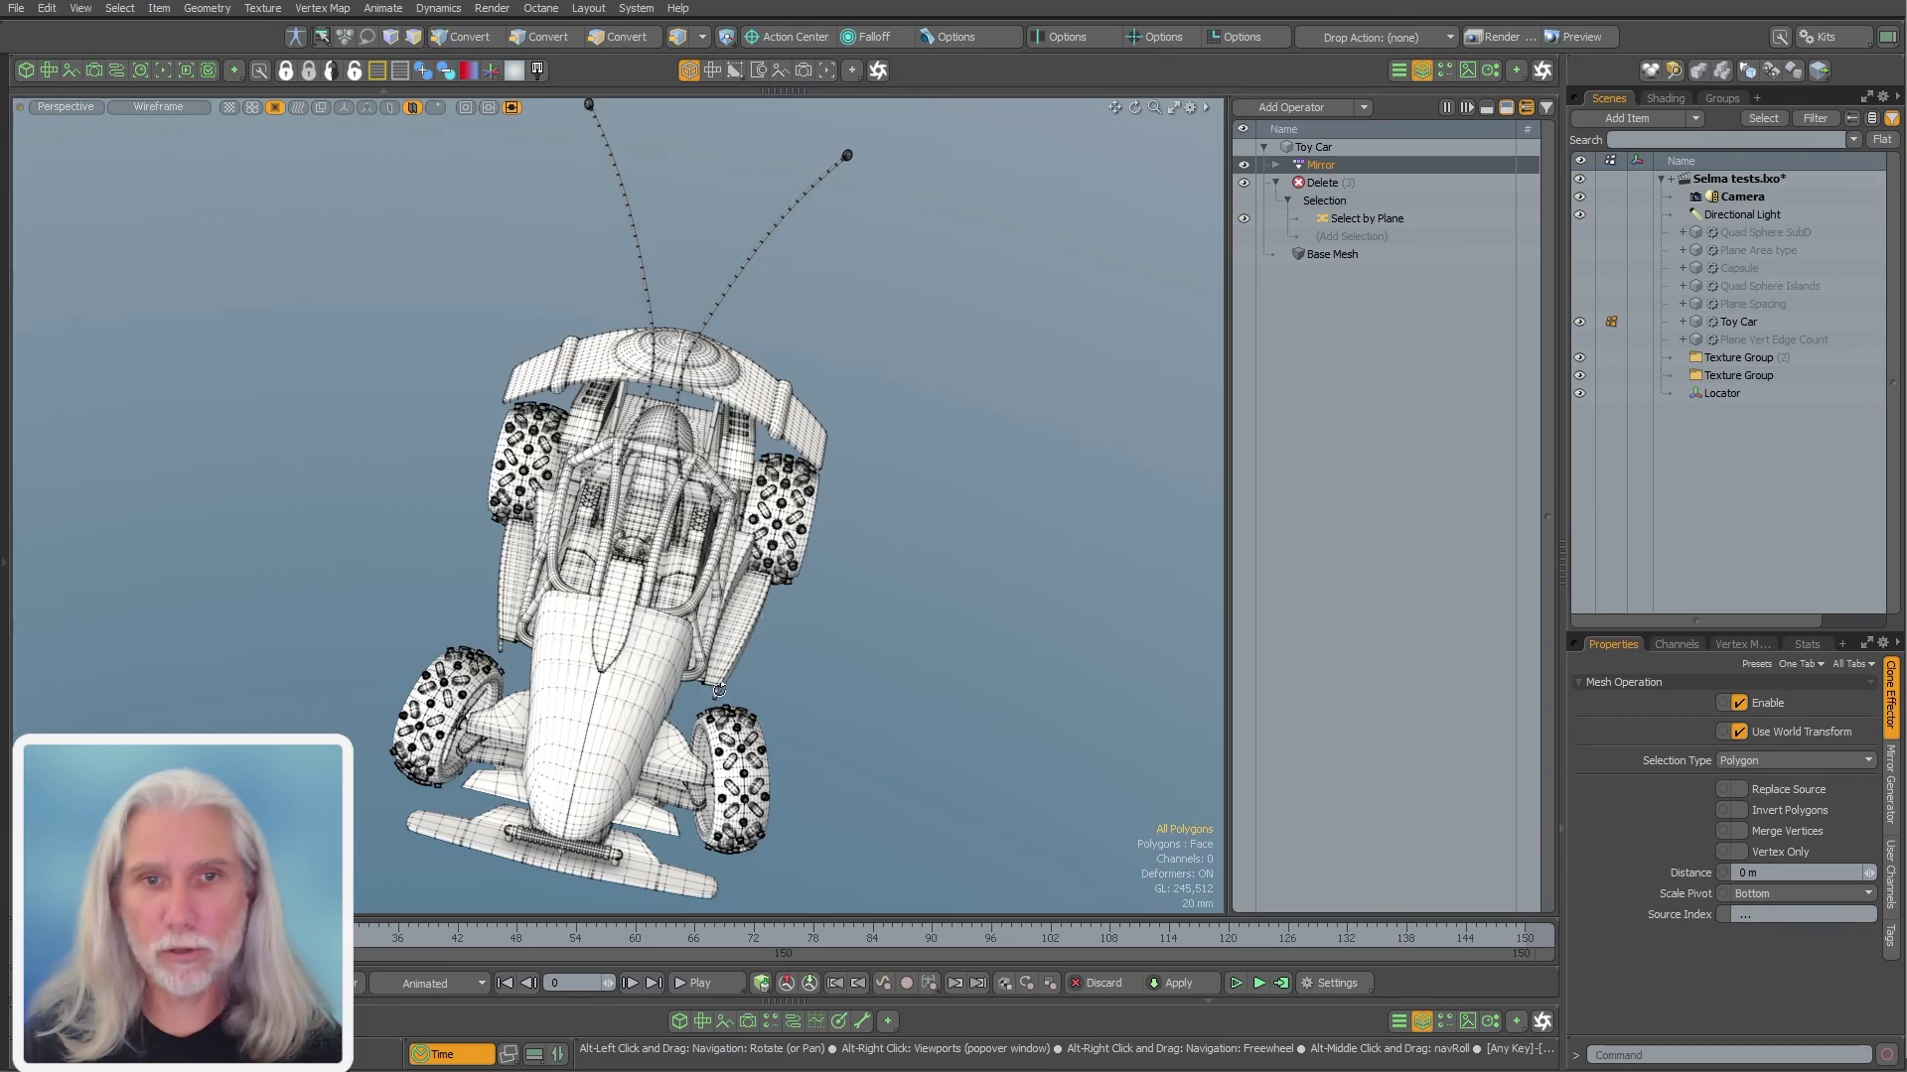
pyautogui.keyDown('alt'); pyautogui.moveTo(718, 689); pyautogui.dragTo(605, 606); pyautogui.keyUp('alt')
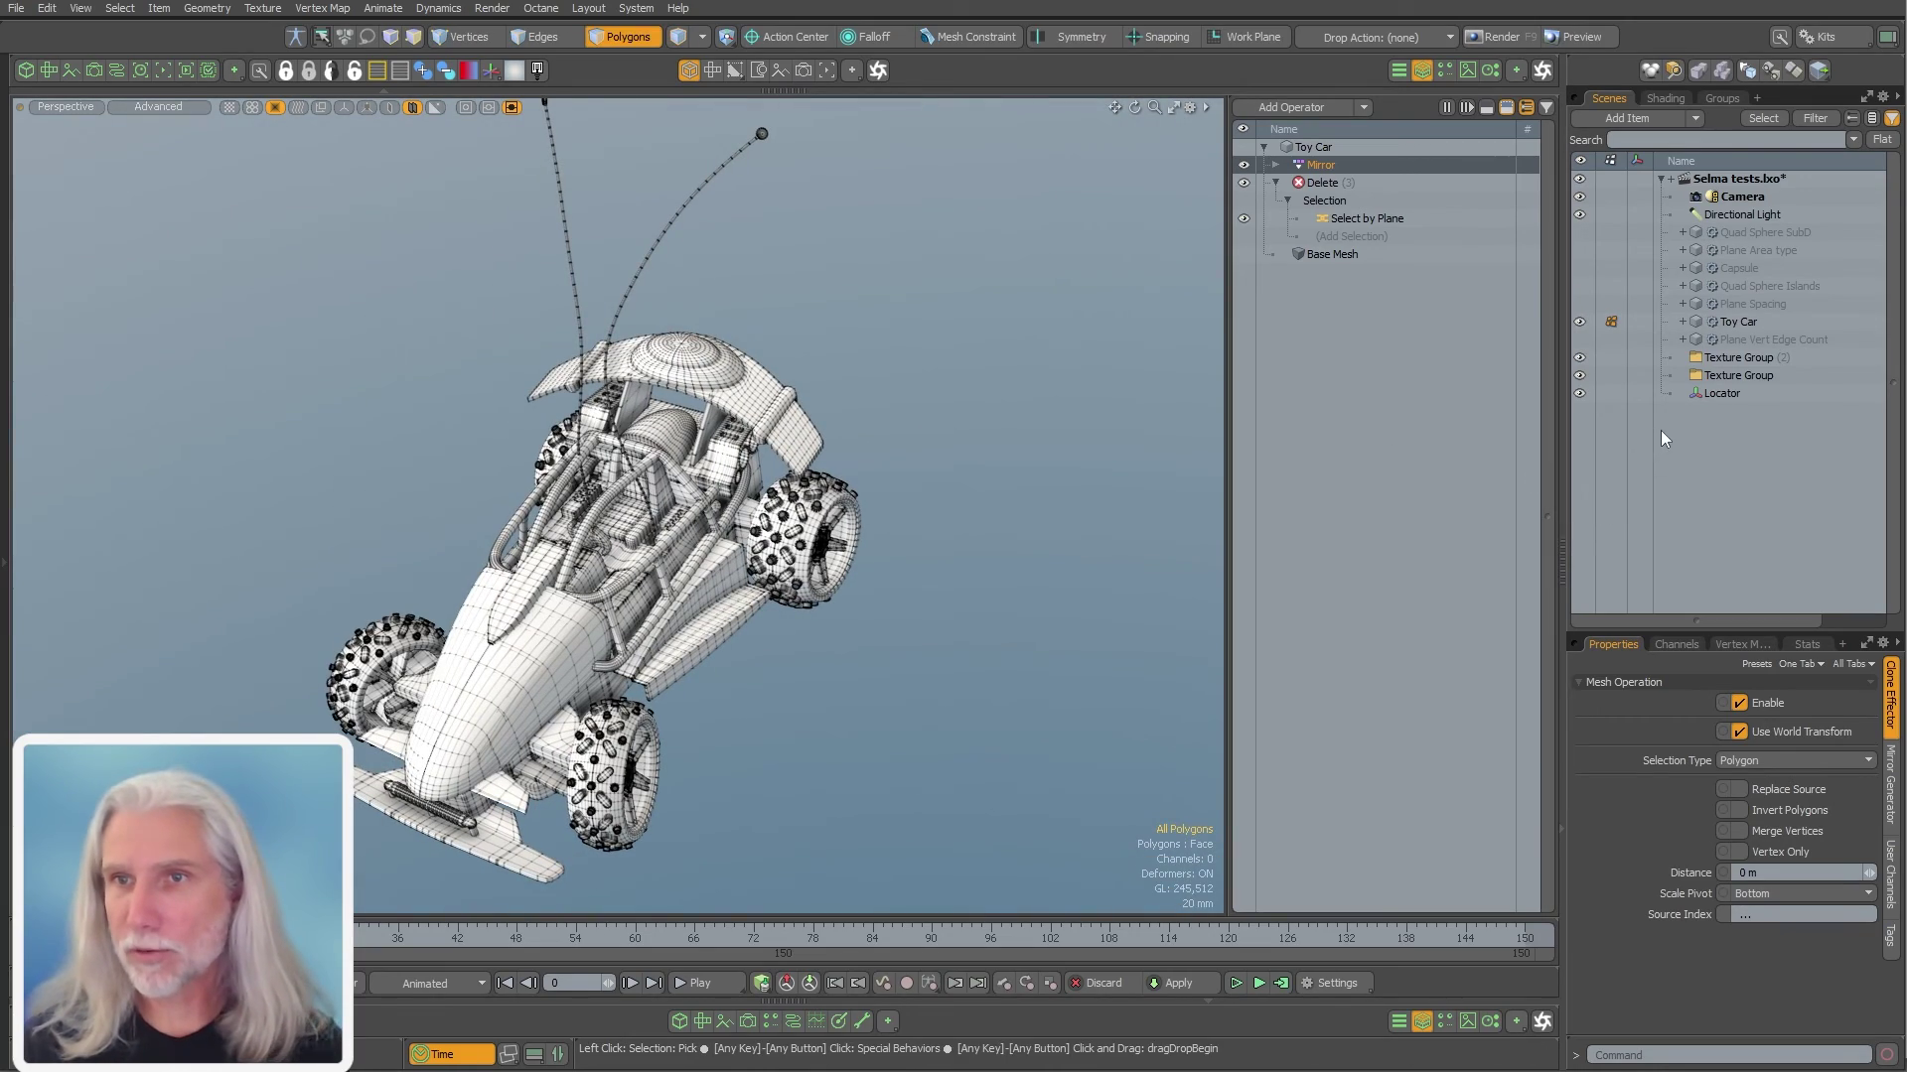
# Hide Toy Car and show the Plane Vert Edge Count mesh
pyautogui.click(1762, 339)
pyautogui.click(1580, 323)
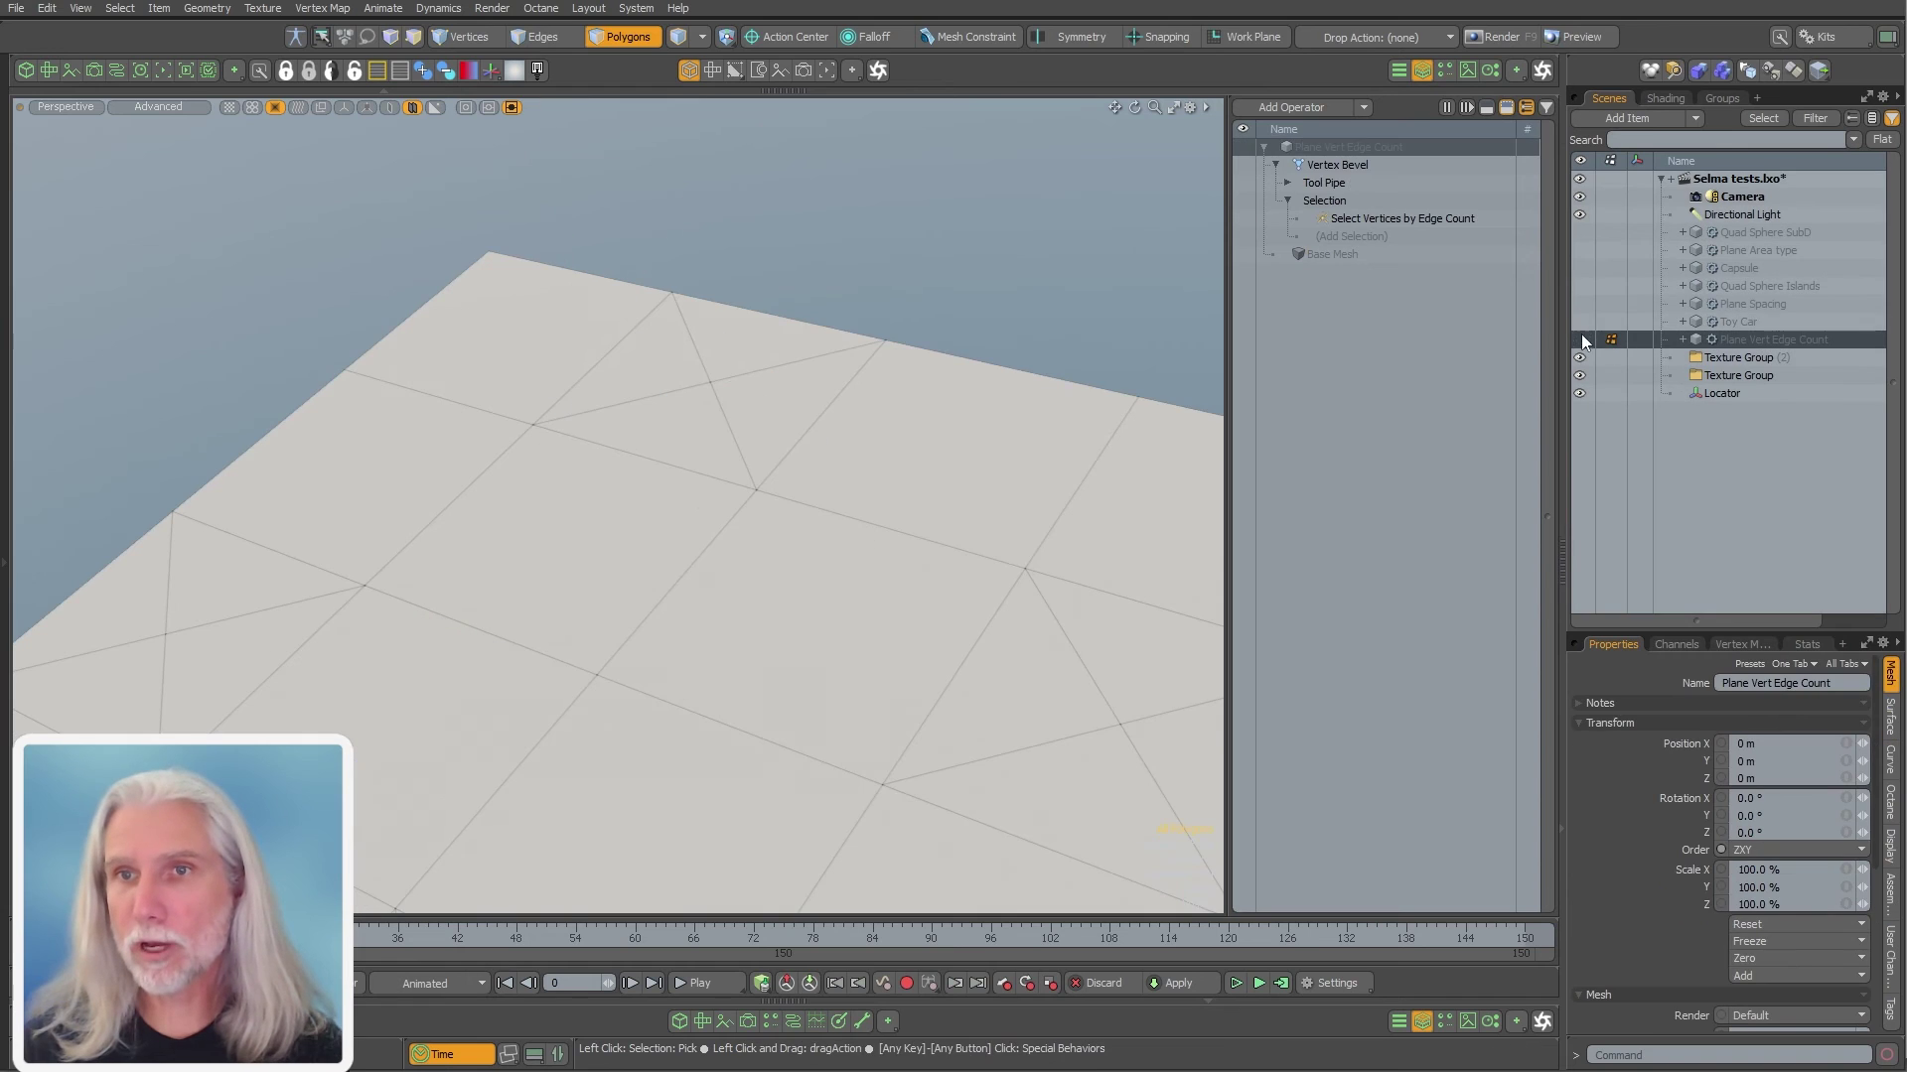
pyautogui.click(1581, 338)
pyautogui.scroll(-5, 900, 537)
pyautogui.keyDown('alt'); pyautogui.keyDown('shift'); pyautogui.moveTo(862, 496); pyautogui.dragTo(817, 436); pyautogui.keyUp('shift'); pyautogui.keyUp('alt')
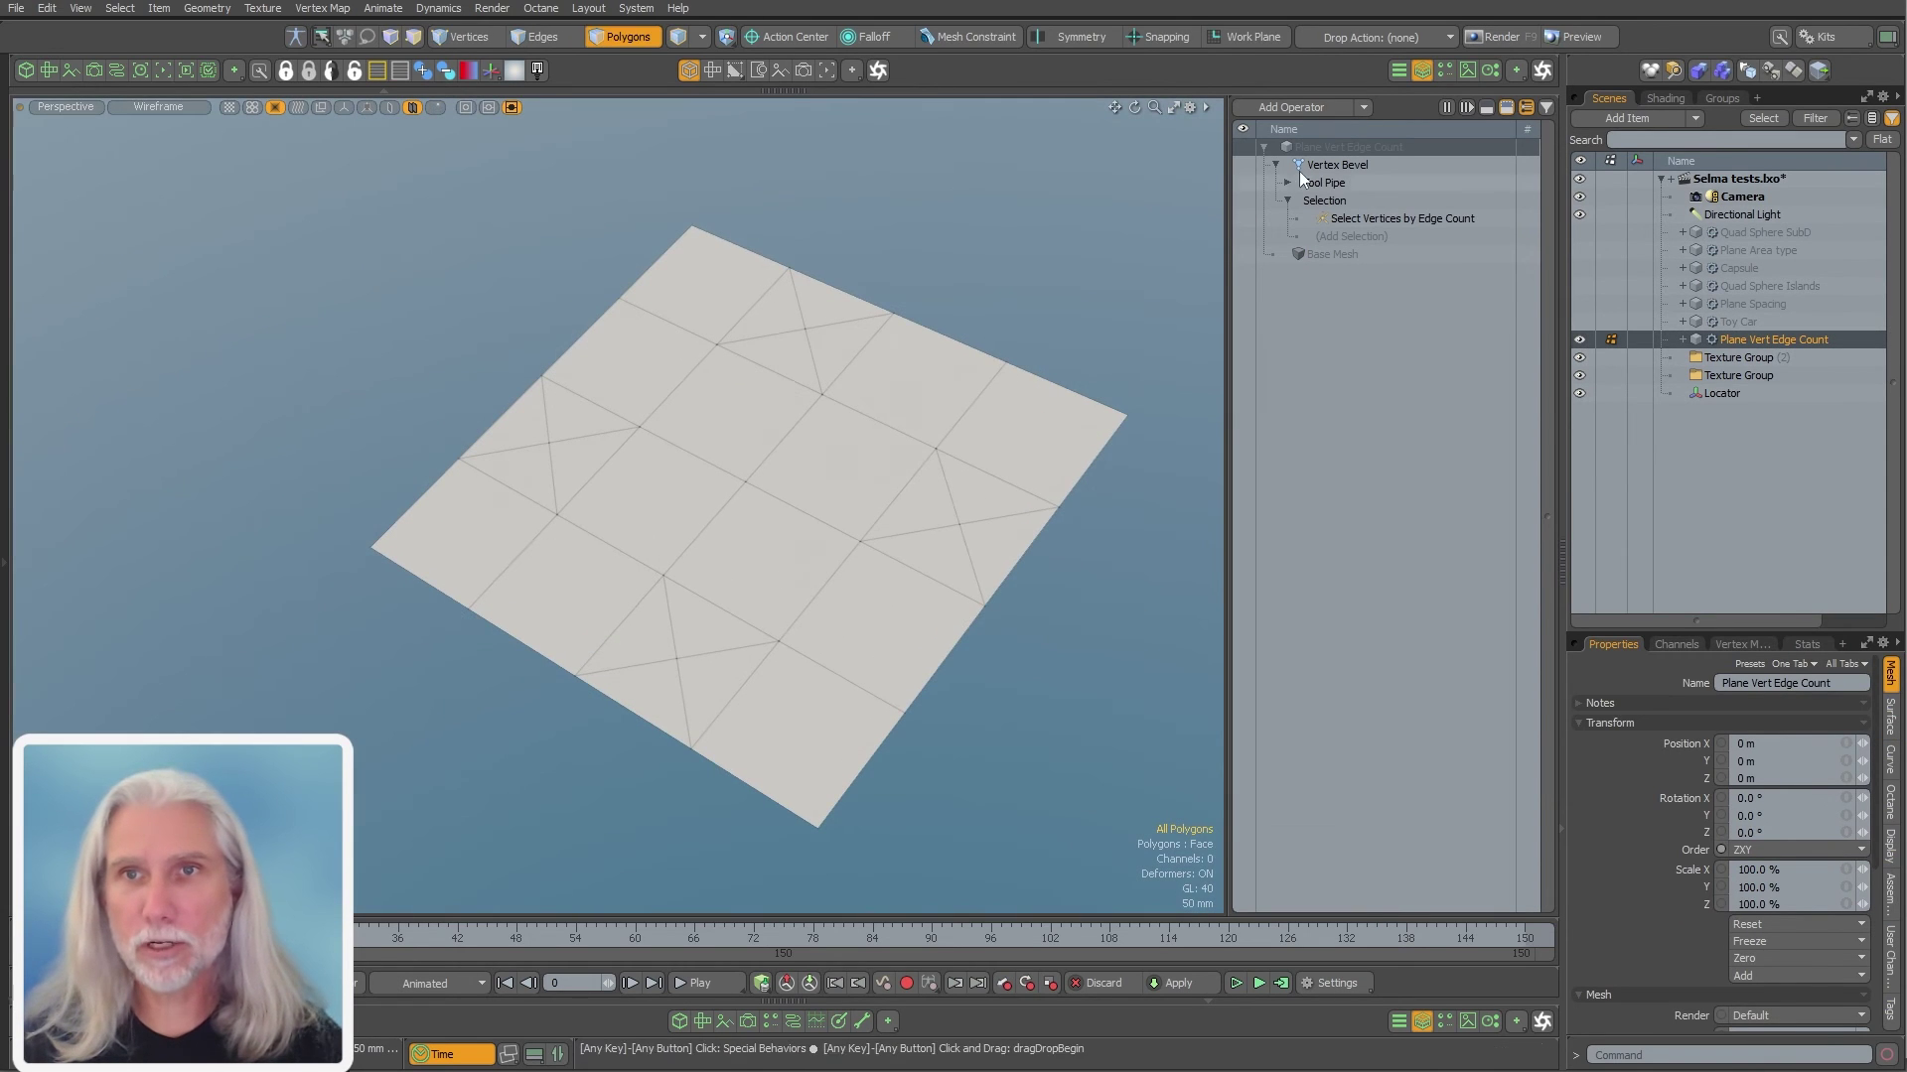
# Enable the Vertex Bevel operator on the plane and adjust its inset to about 56 mm
pyautogui.click(1299, 169)
pyautogui.click(1243, 165)
pyautogui.scroll(2, 804, 503)
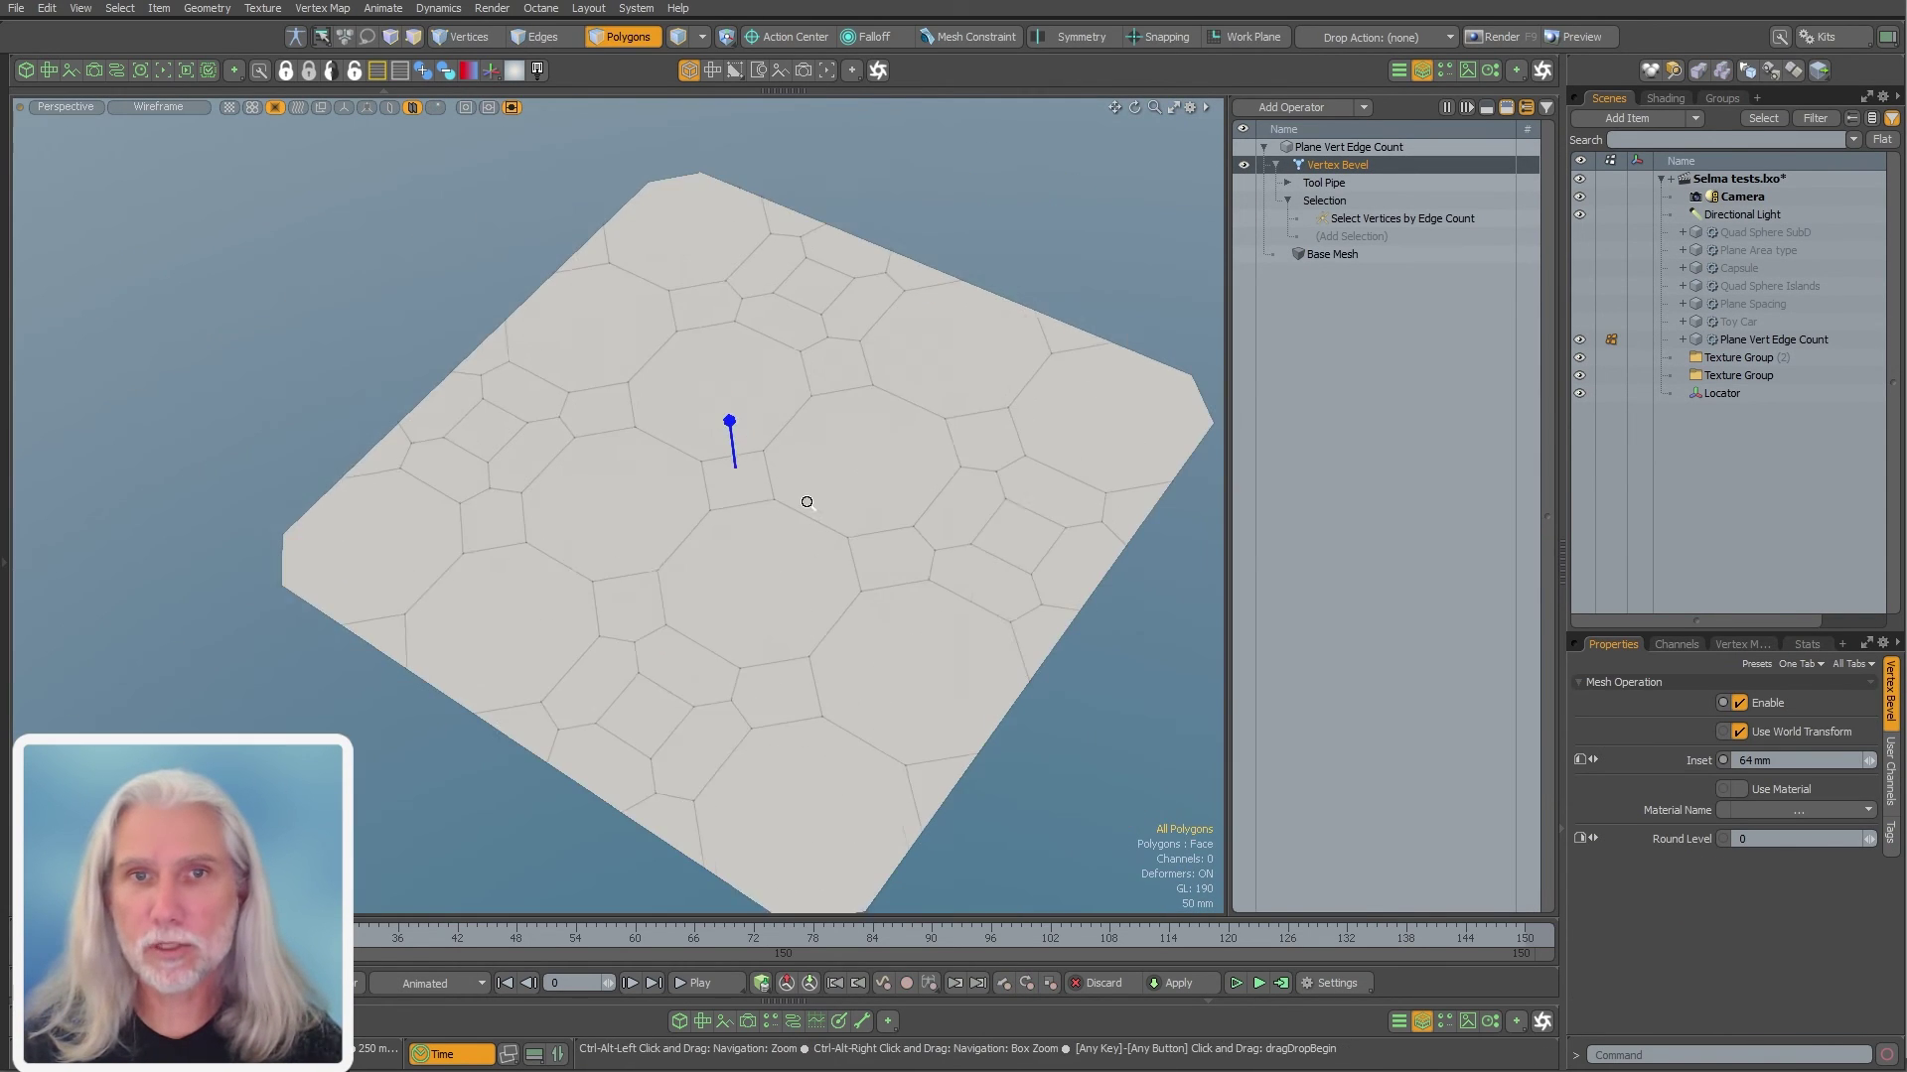
pyautogui.press('c')
pyautogui.moveTo(870, 513)
pyautogui.mouseDown()
pyautogui.moveTo(953, 514)
pyautogui.moveTo(862, 513)
pyautogui.mouseUp()
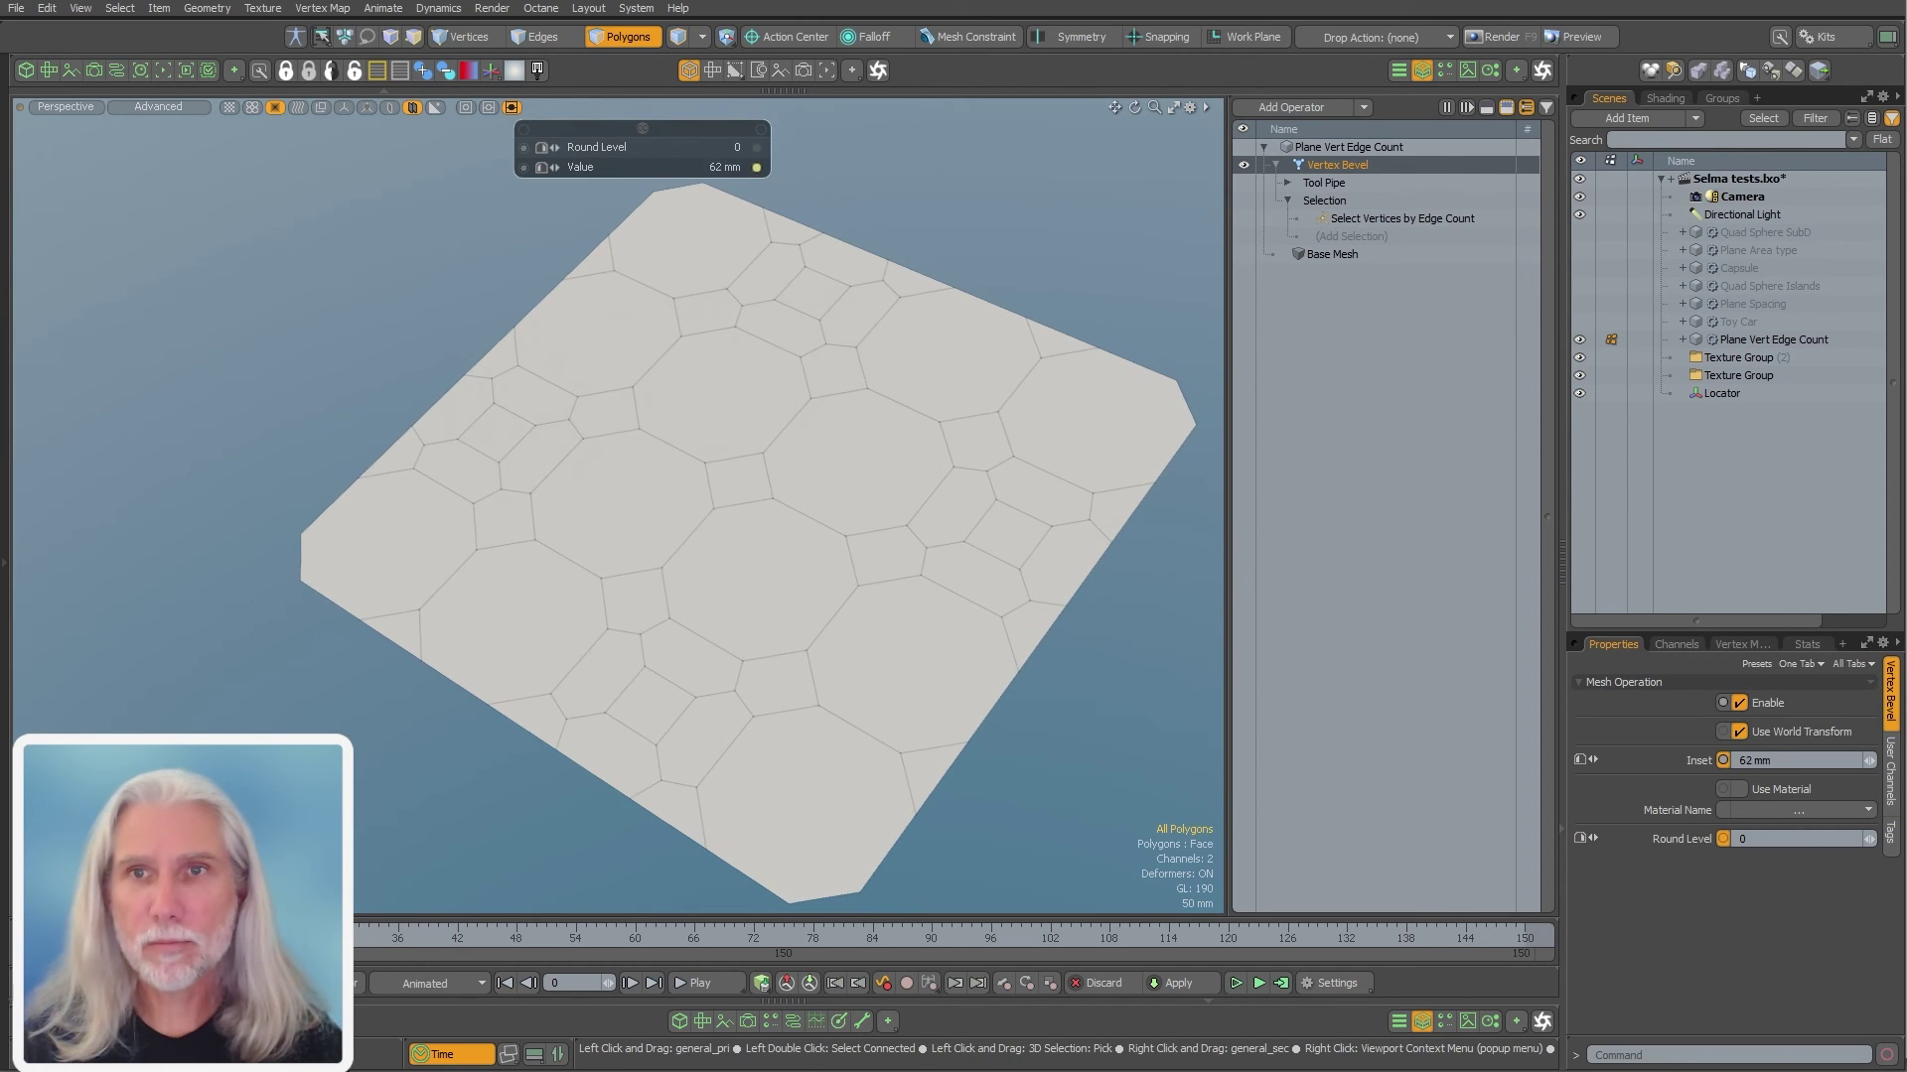
# Enable Select Vertices by Edge Count to limit the vertex bevel to vertices with five edges
pyautogui.click(1331, 219)
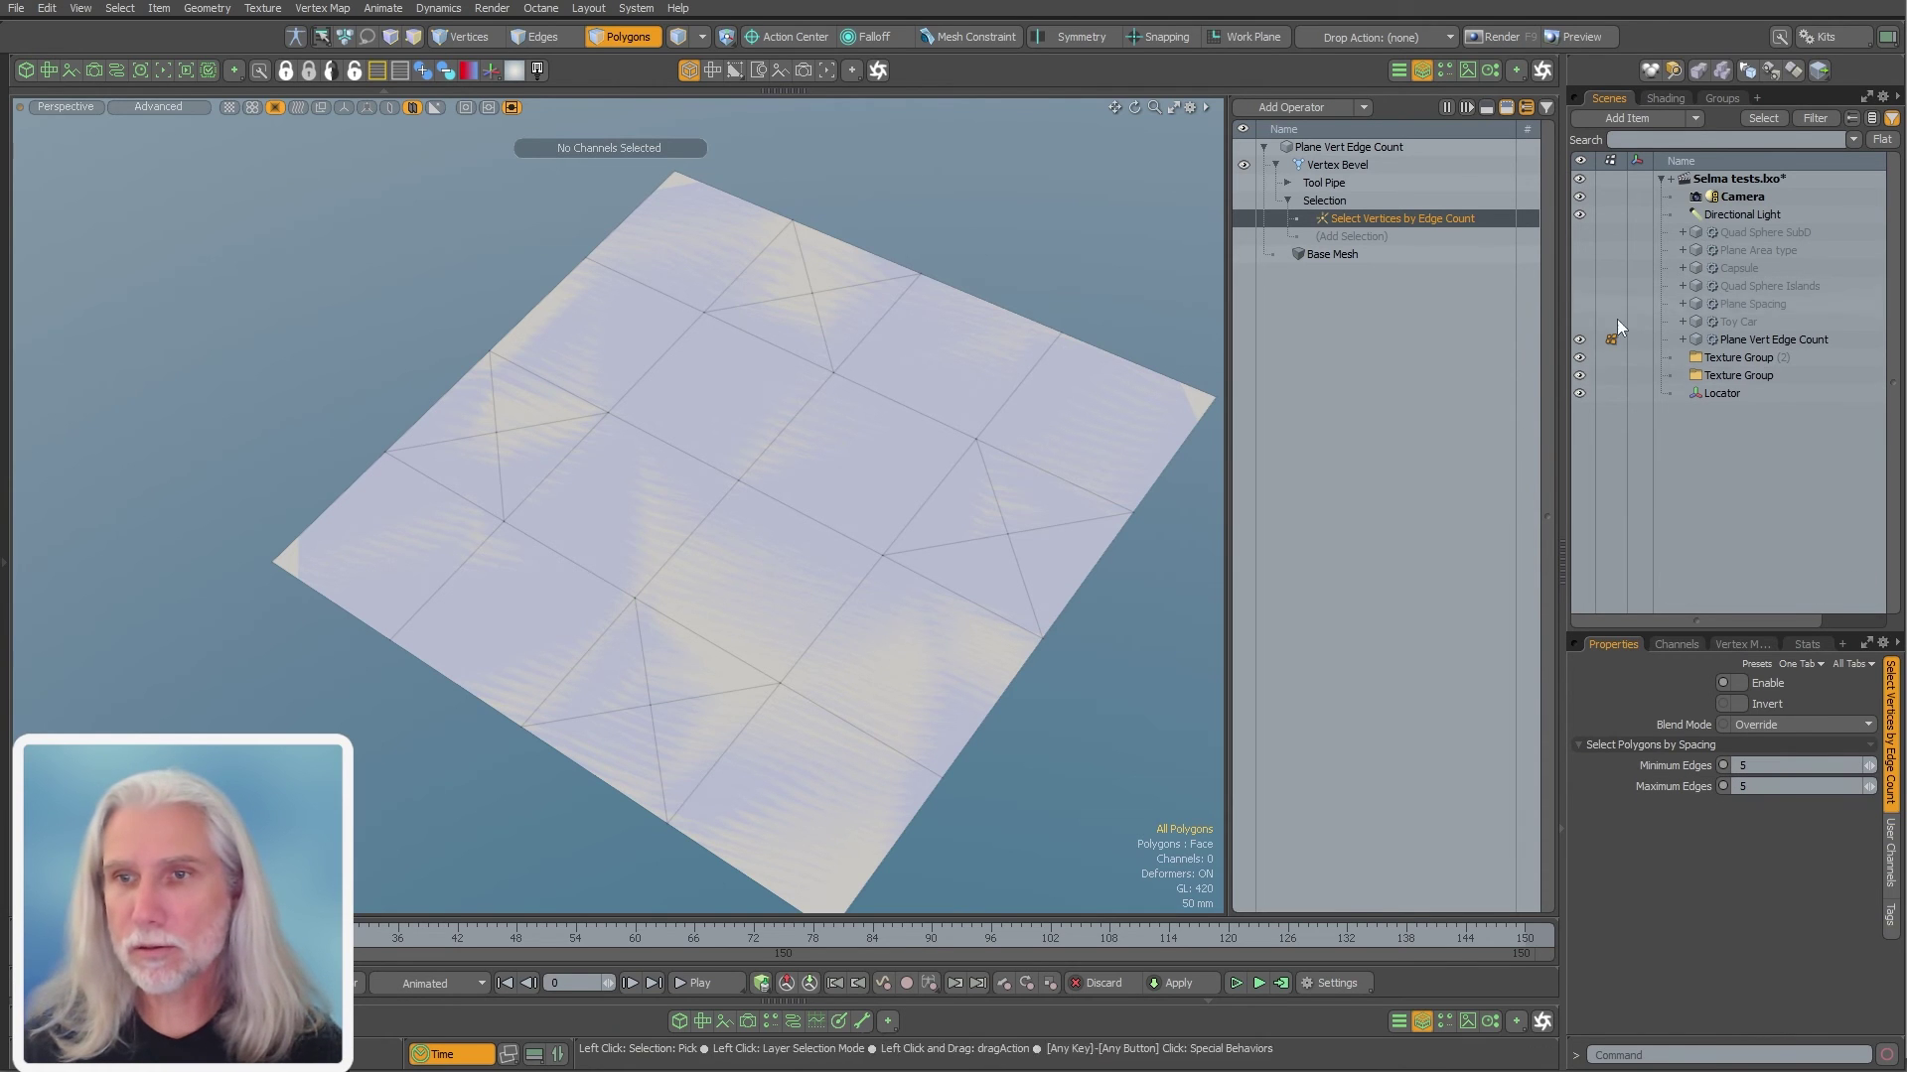
pyautogui.click(1738, 684)
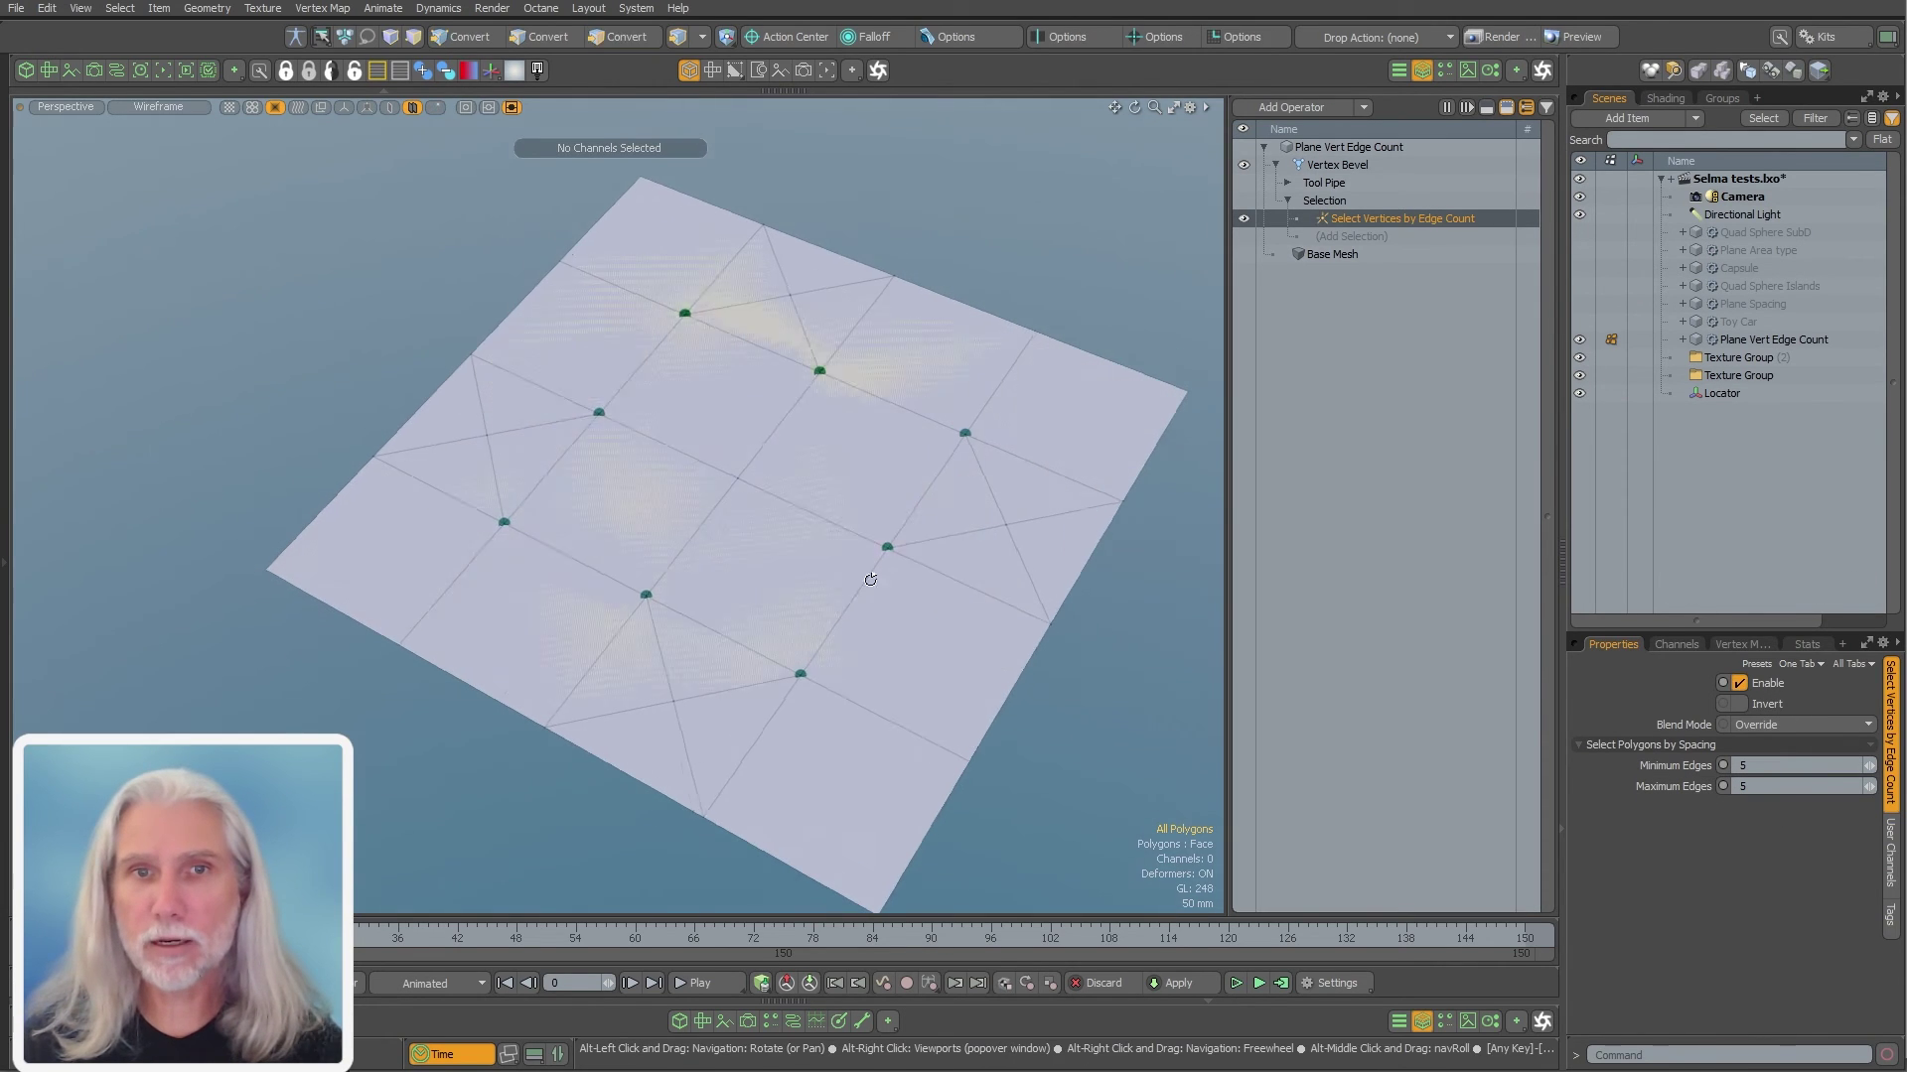
pyautogui.click(1302, 165)
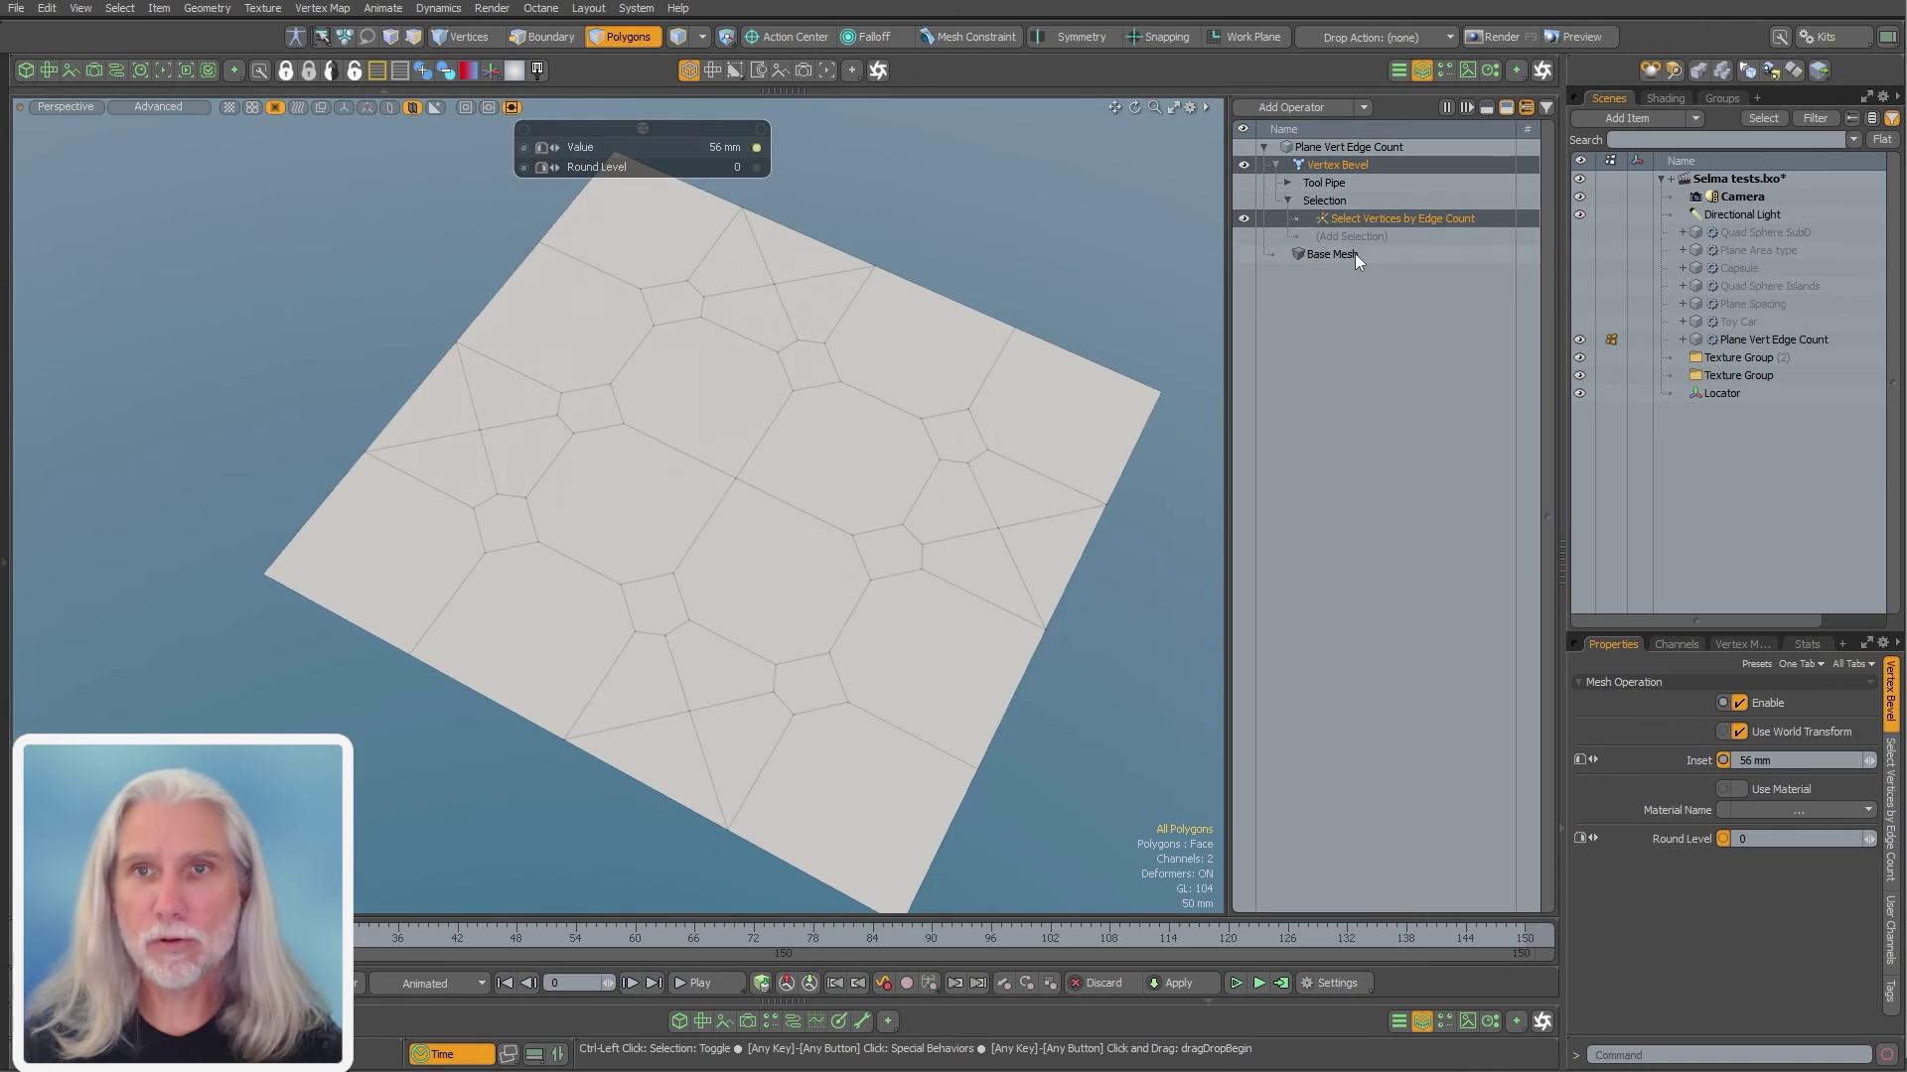
# Examine the edges meeting at the vertices picked by Select Vertices by Edge Count and compare them with the Vertex Bevel result
pyautogui.click(1353, 219)
pyautogui.keyDown('alt'); pyautogui.moveTo(605, 502); pyautogui.dragTo(564, 586); pyautogui.keyUp('alt')
pyautogui.keyDown('alt'); pyautogui.scroll(3, 564, 587); pyautogui.keyUp('alt')
pyautogui.press('2')
pyautogui.click(573, 506)
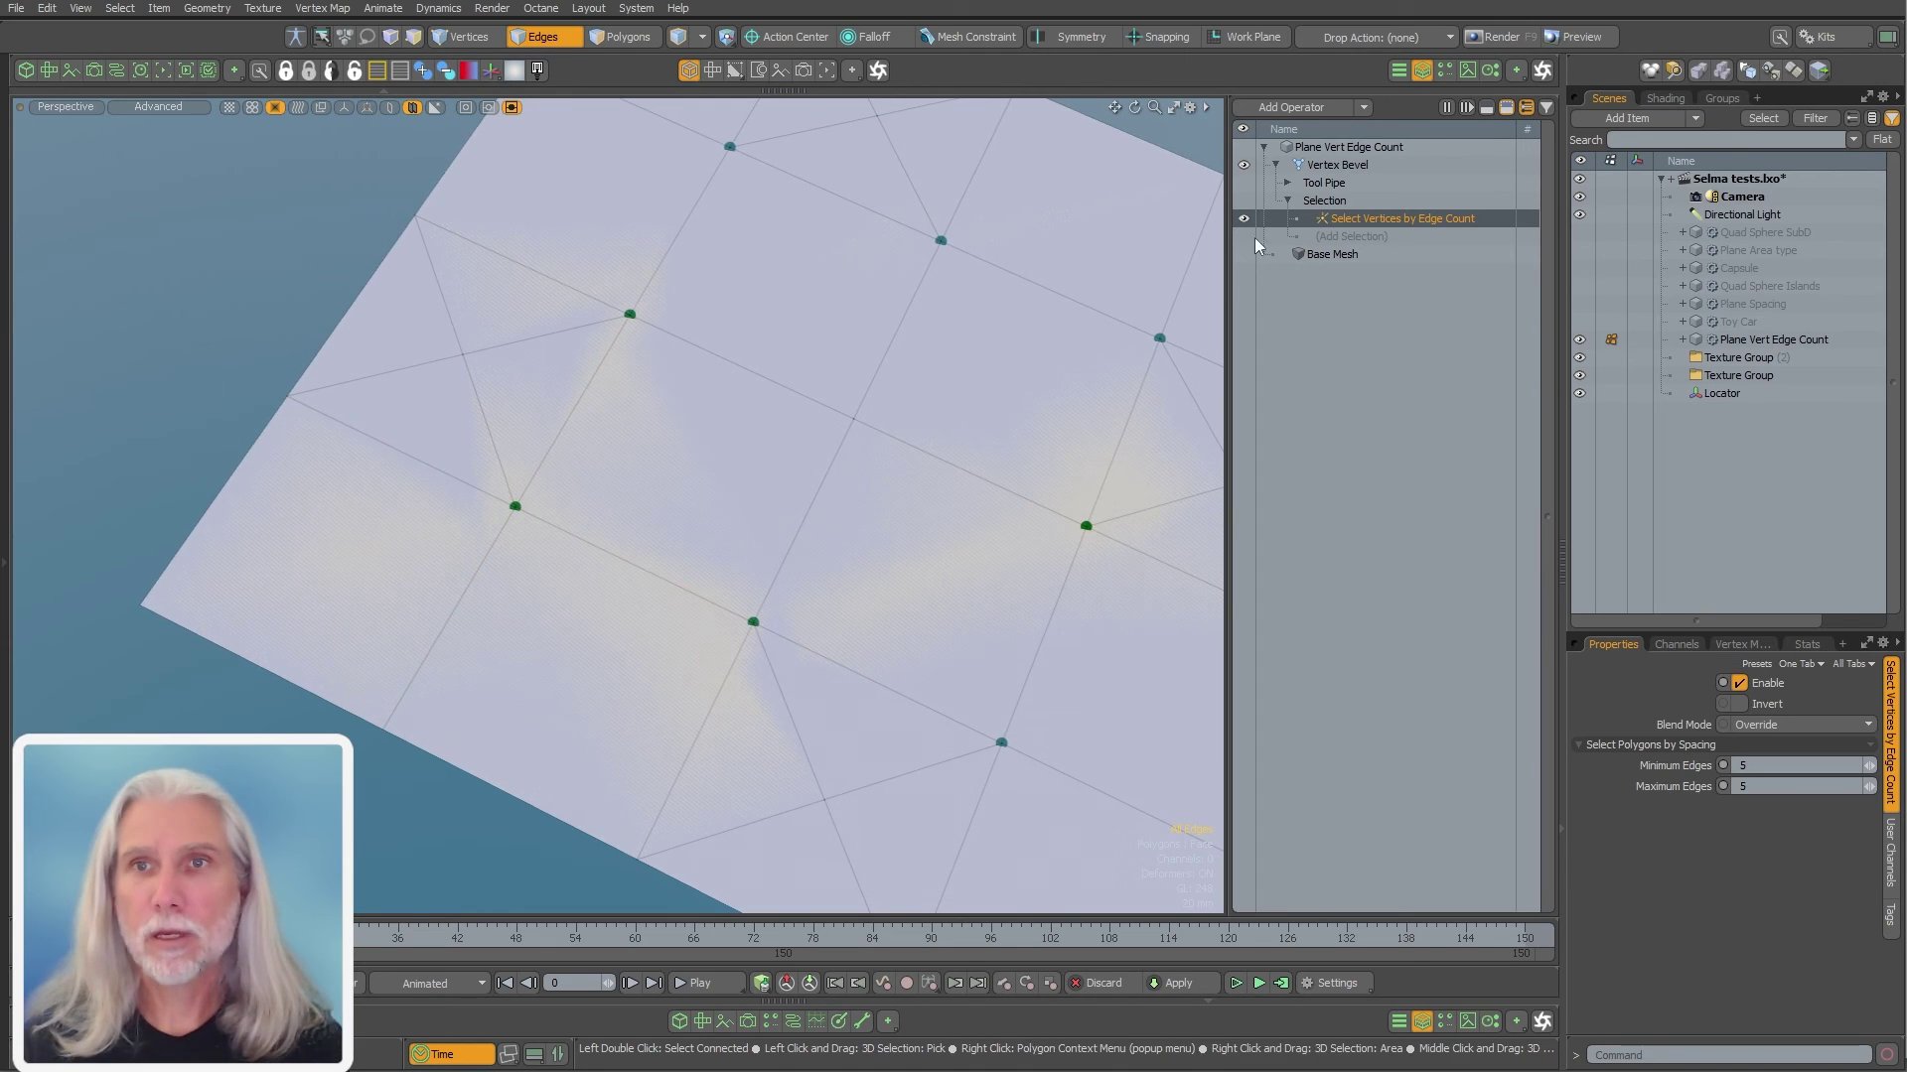
pyautogui.click(1349, 168)
pyautogui.scroll(-3, 923, 383)
pyautogui.keyDown('alt'); pyautogui.moveTo(924, 383); pyautogui.dragTo(558, 489); pyautogui.keyUp('alt')
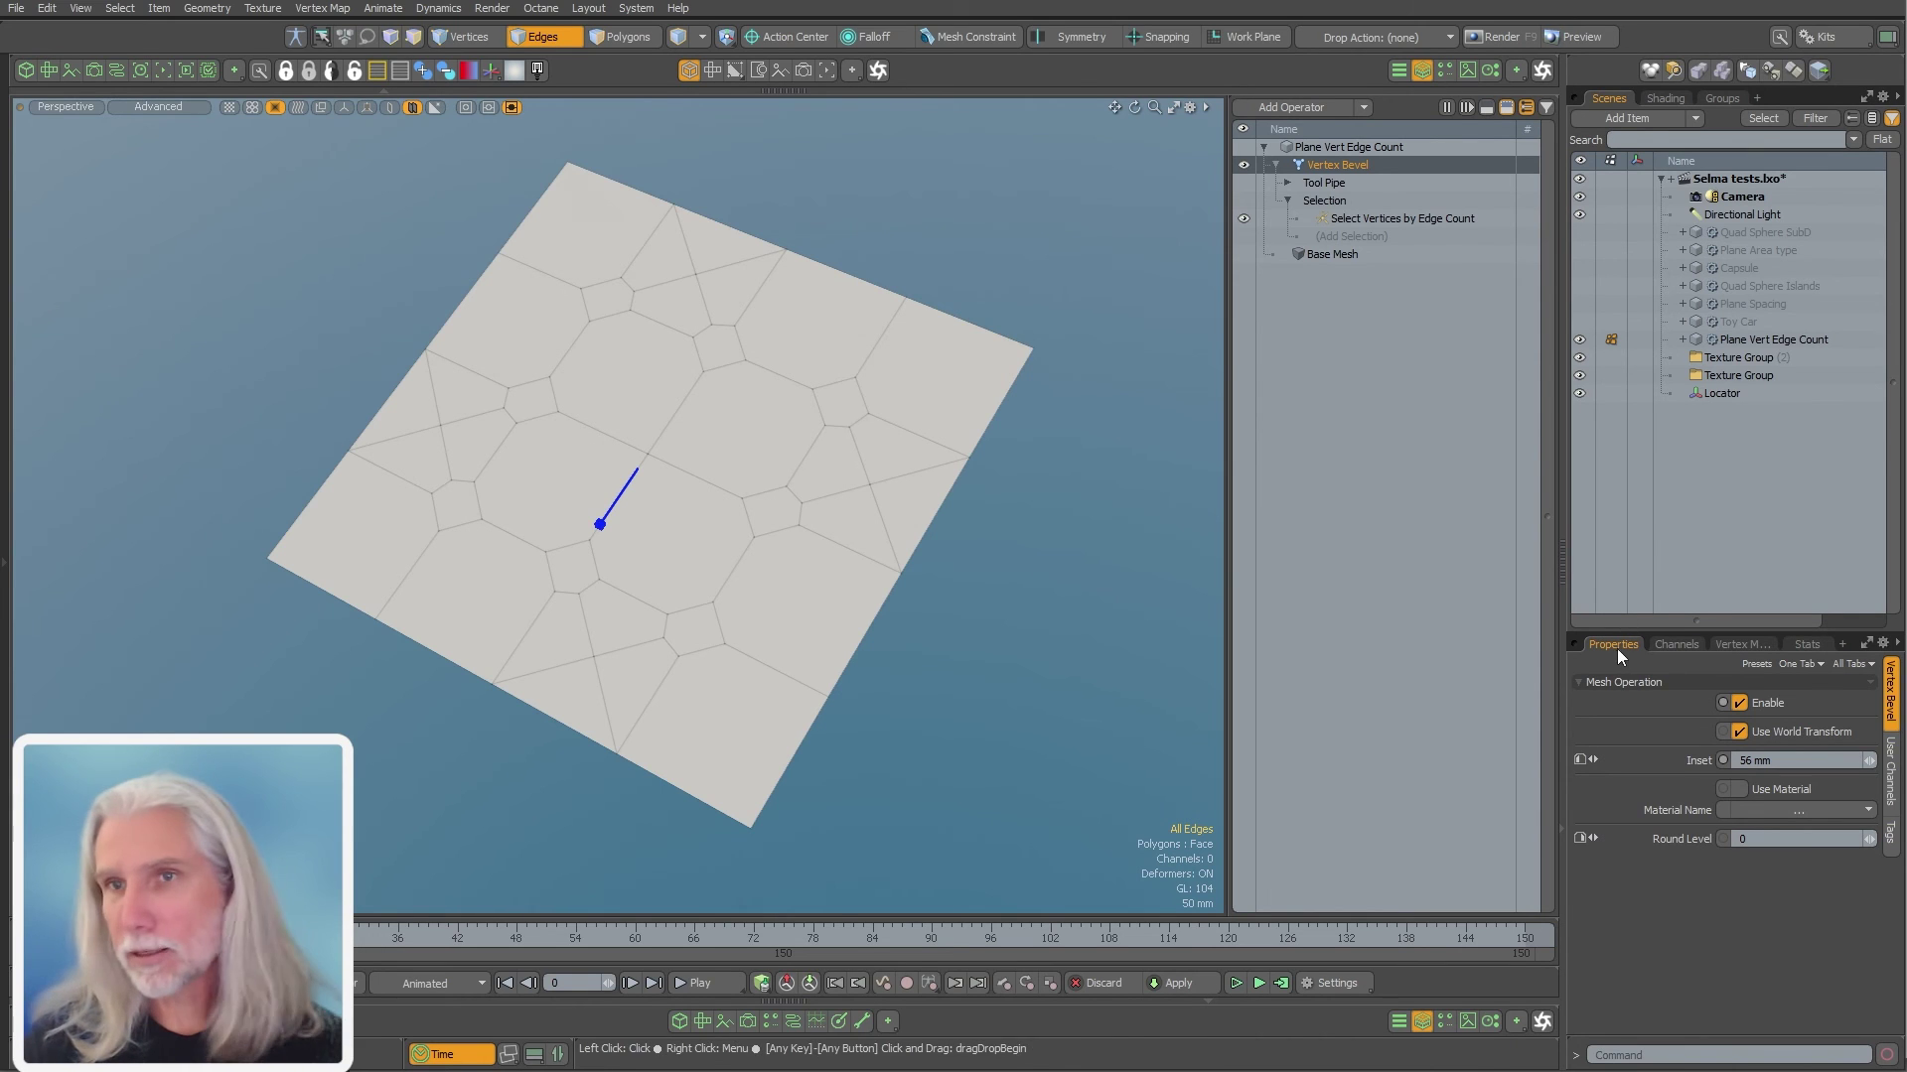
# Hide the Plane Vert Edge Count mesh and show the Plane Spacing mesh
pyautogui.click(1580, 339)
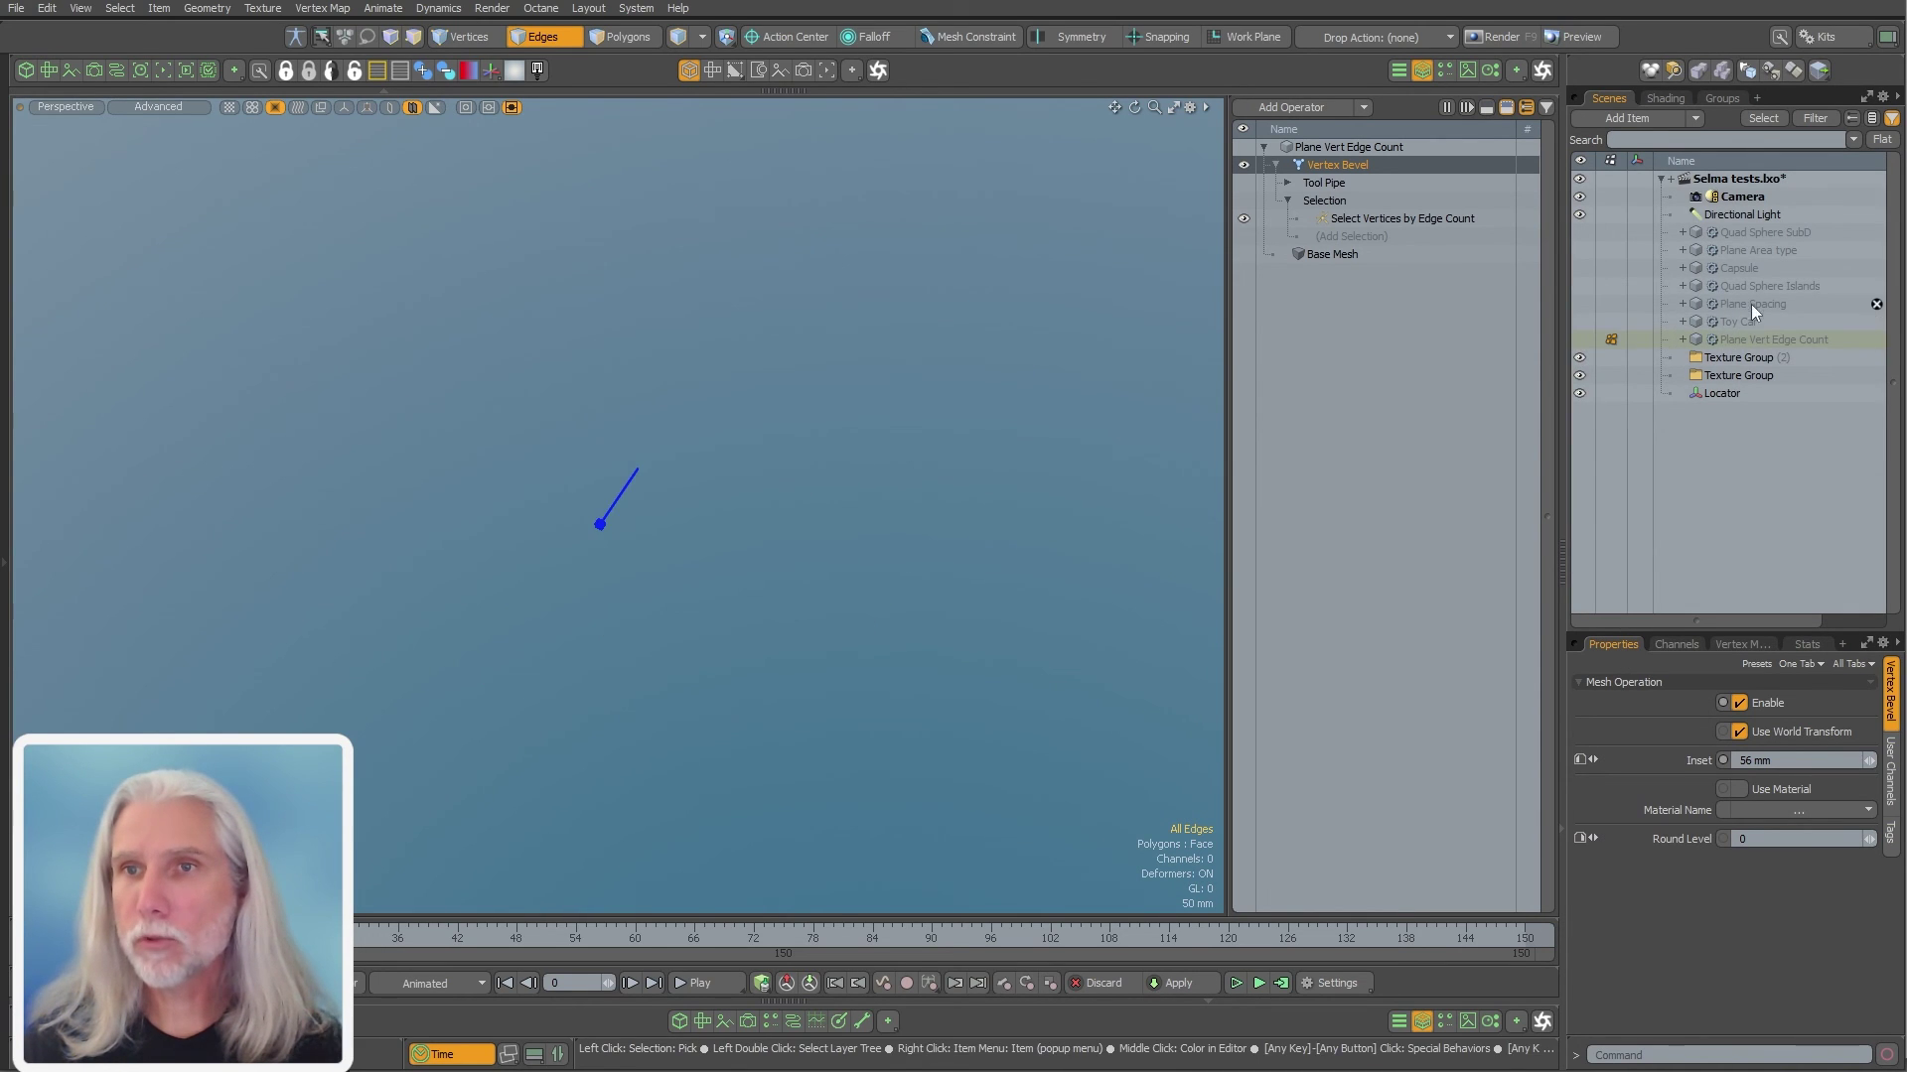
pyautogui.click(1750, 304)
pyautogui.click(1582, 304)
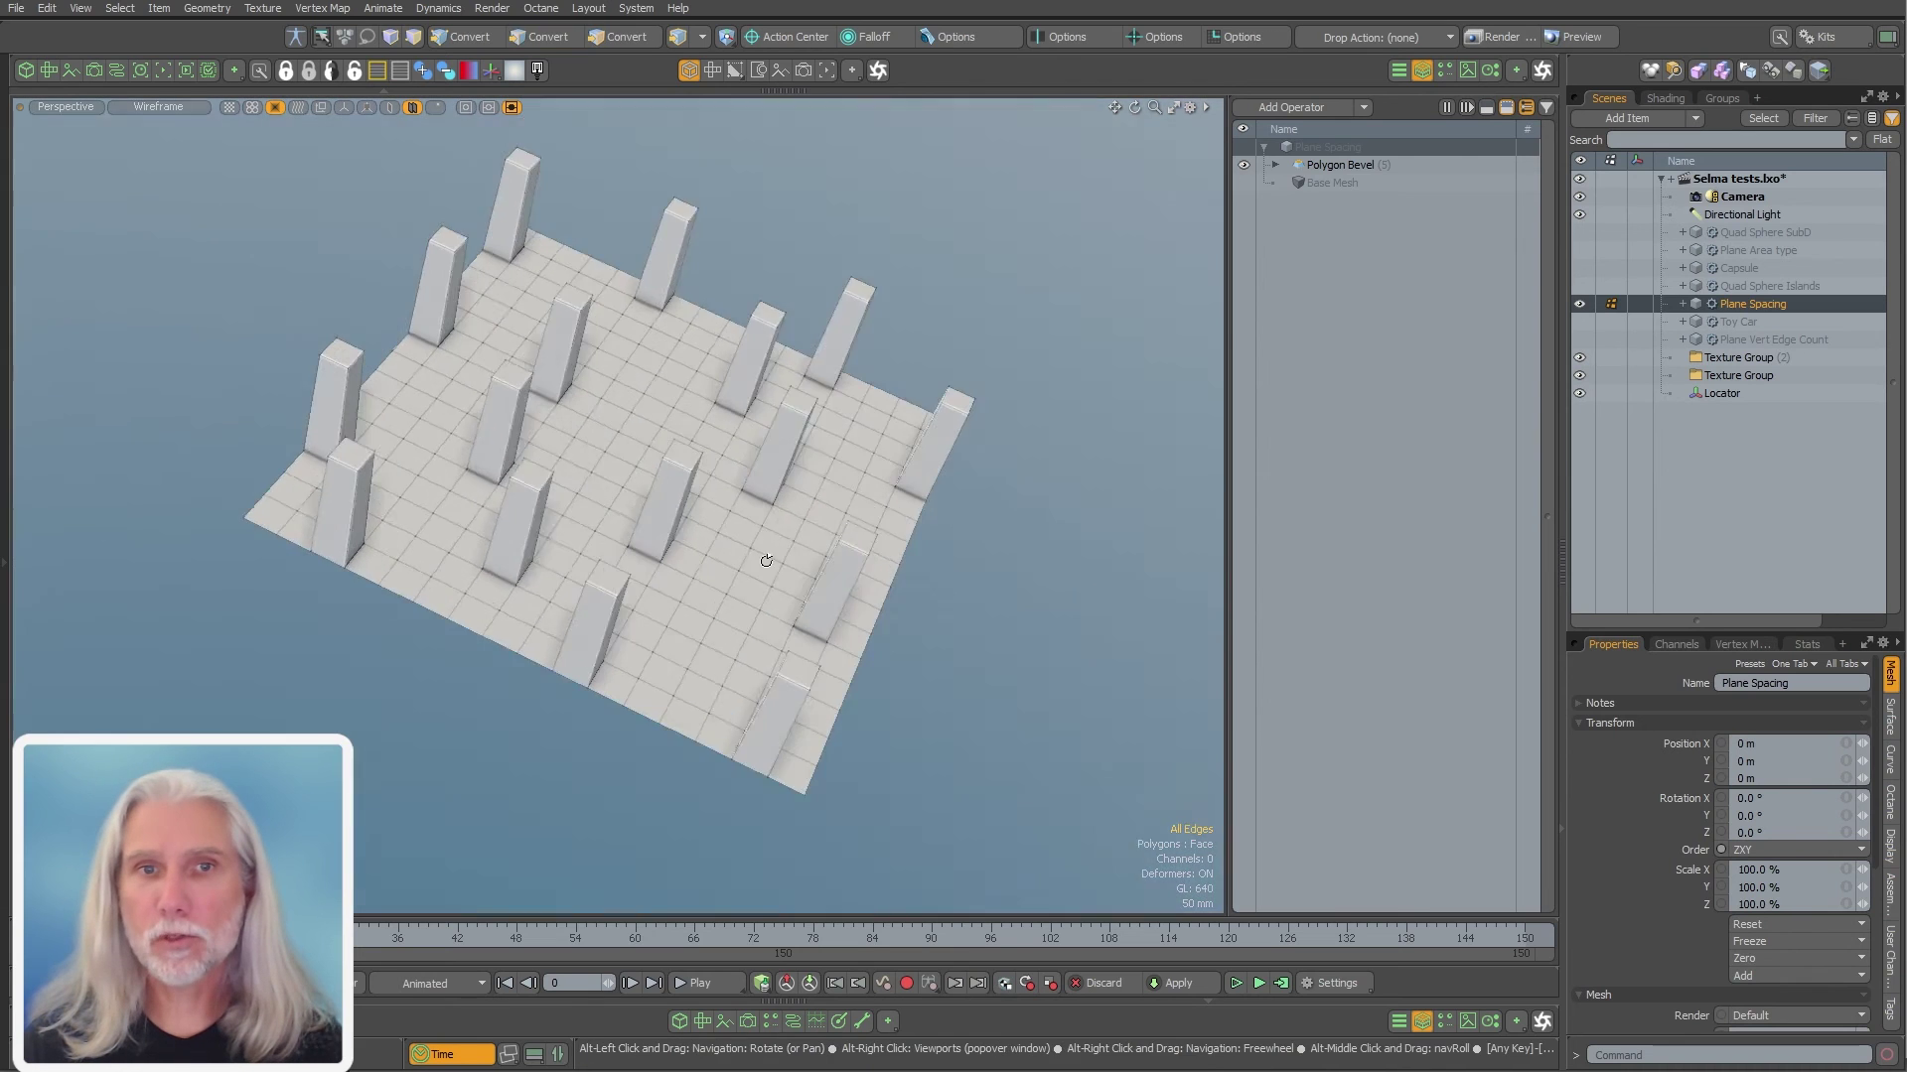
# Reduce the minimum spacing of Select Polygons by Spacing, under the Polygon Bevel operator, to 50 mm and finally to 0 m
pyautogui.click(1275, 165)
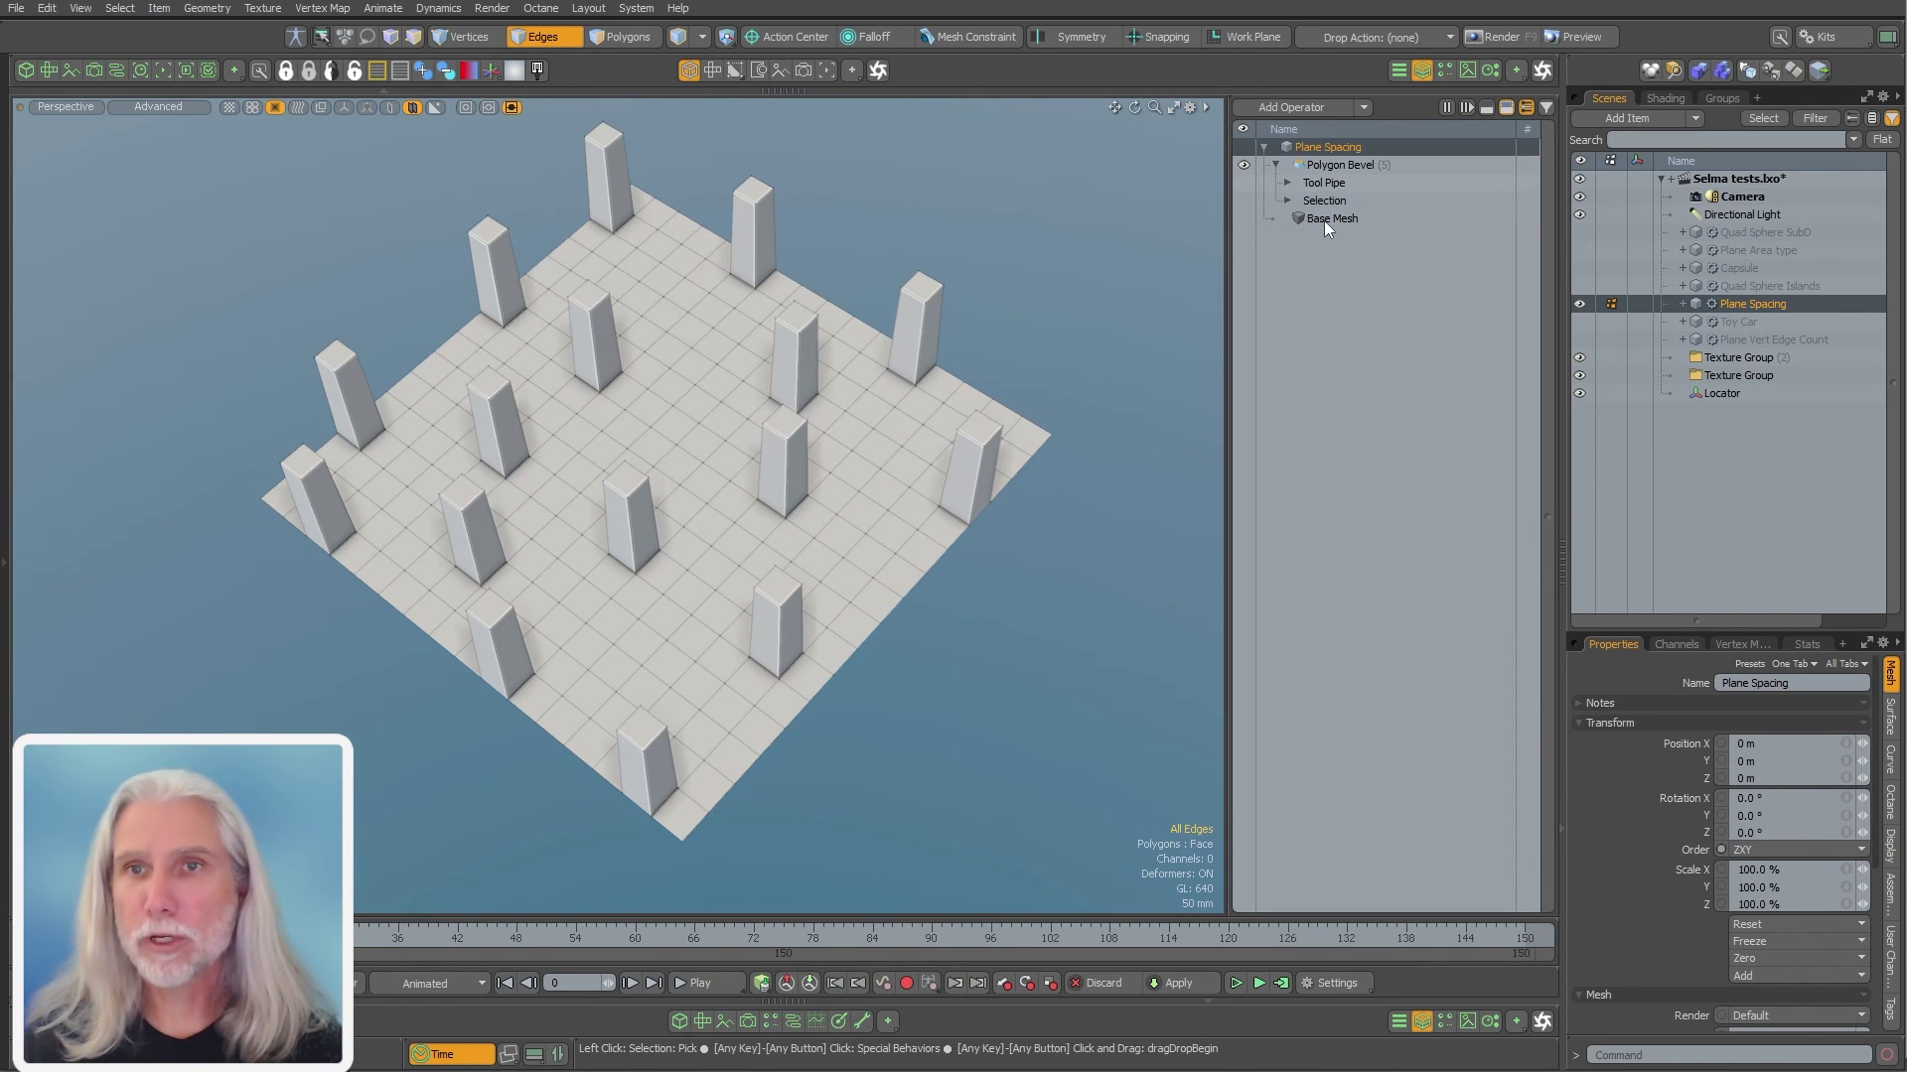
pyautogui.click(1288, 201)
pyautogui.click(1370, 219)
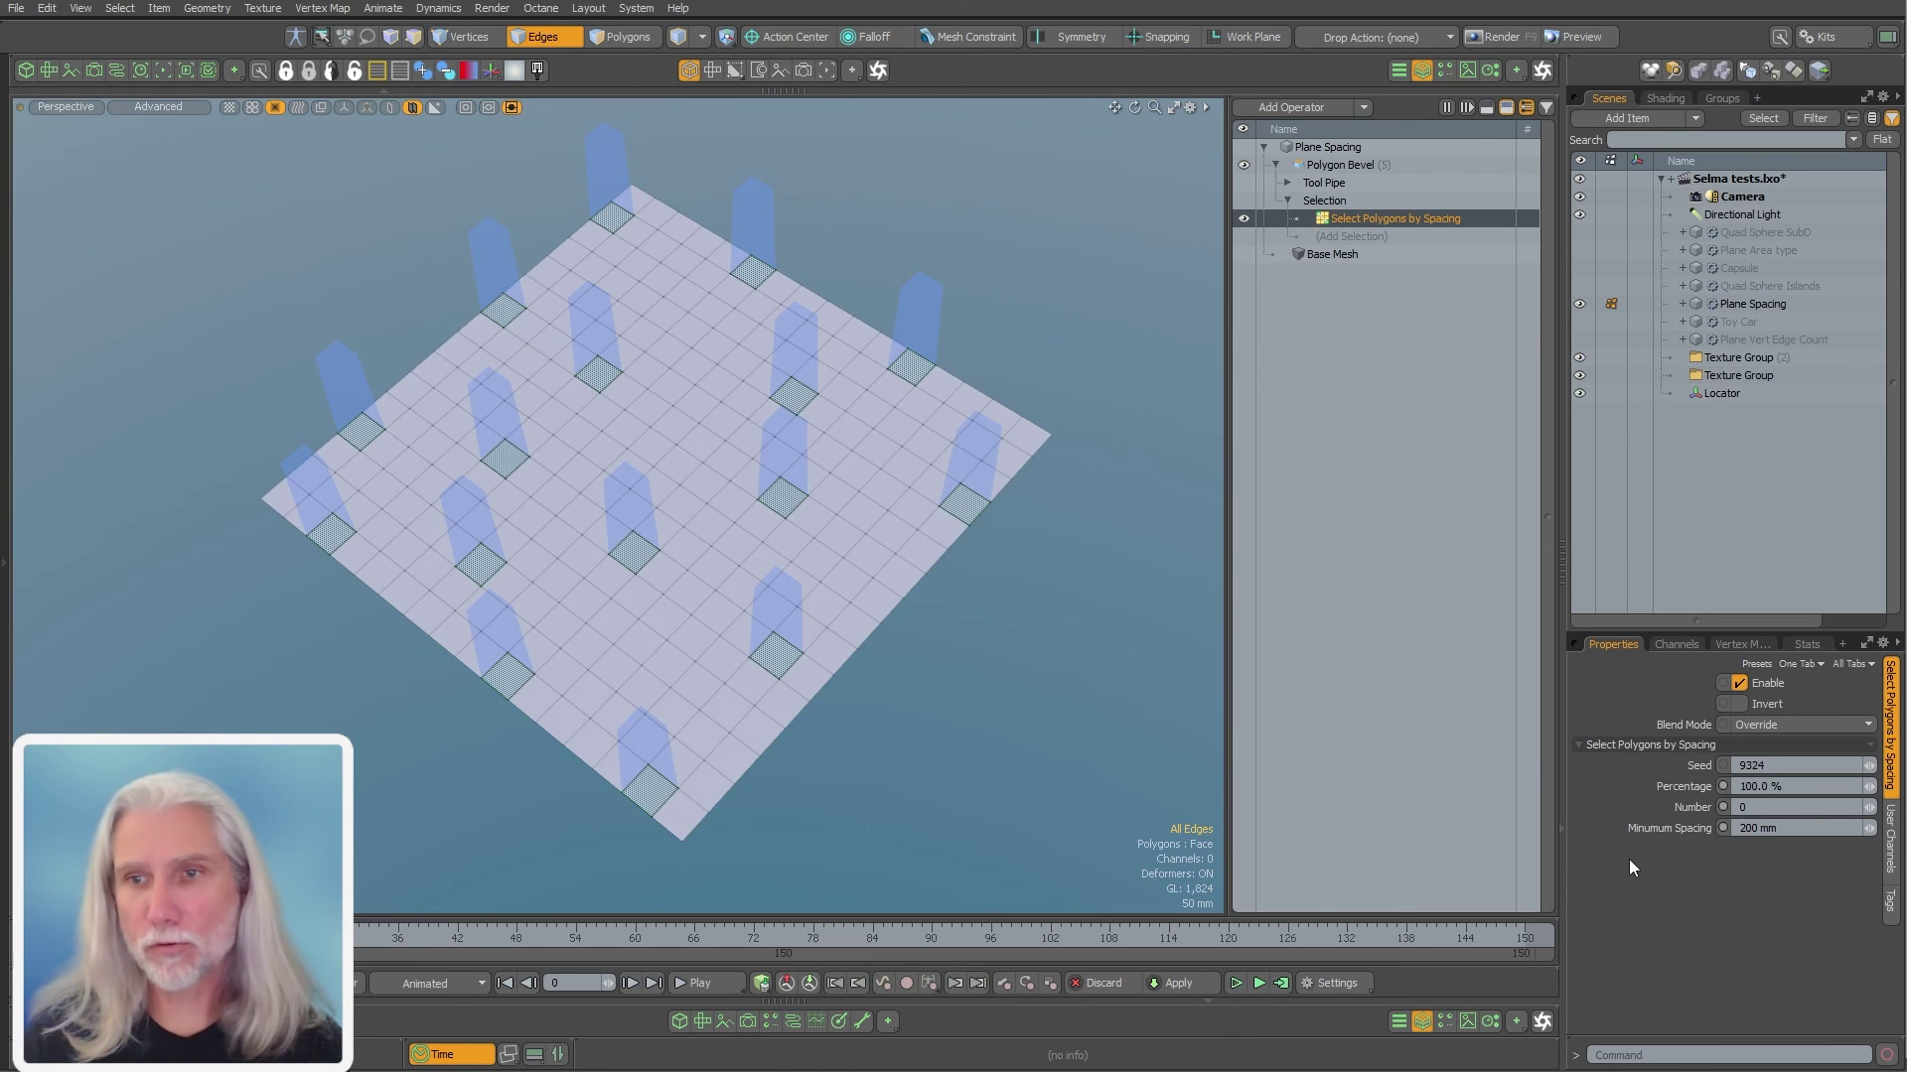
pyautogui.click(1784, 832)
pyautogui.write('50')
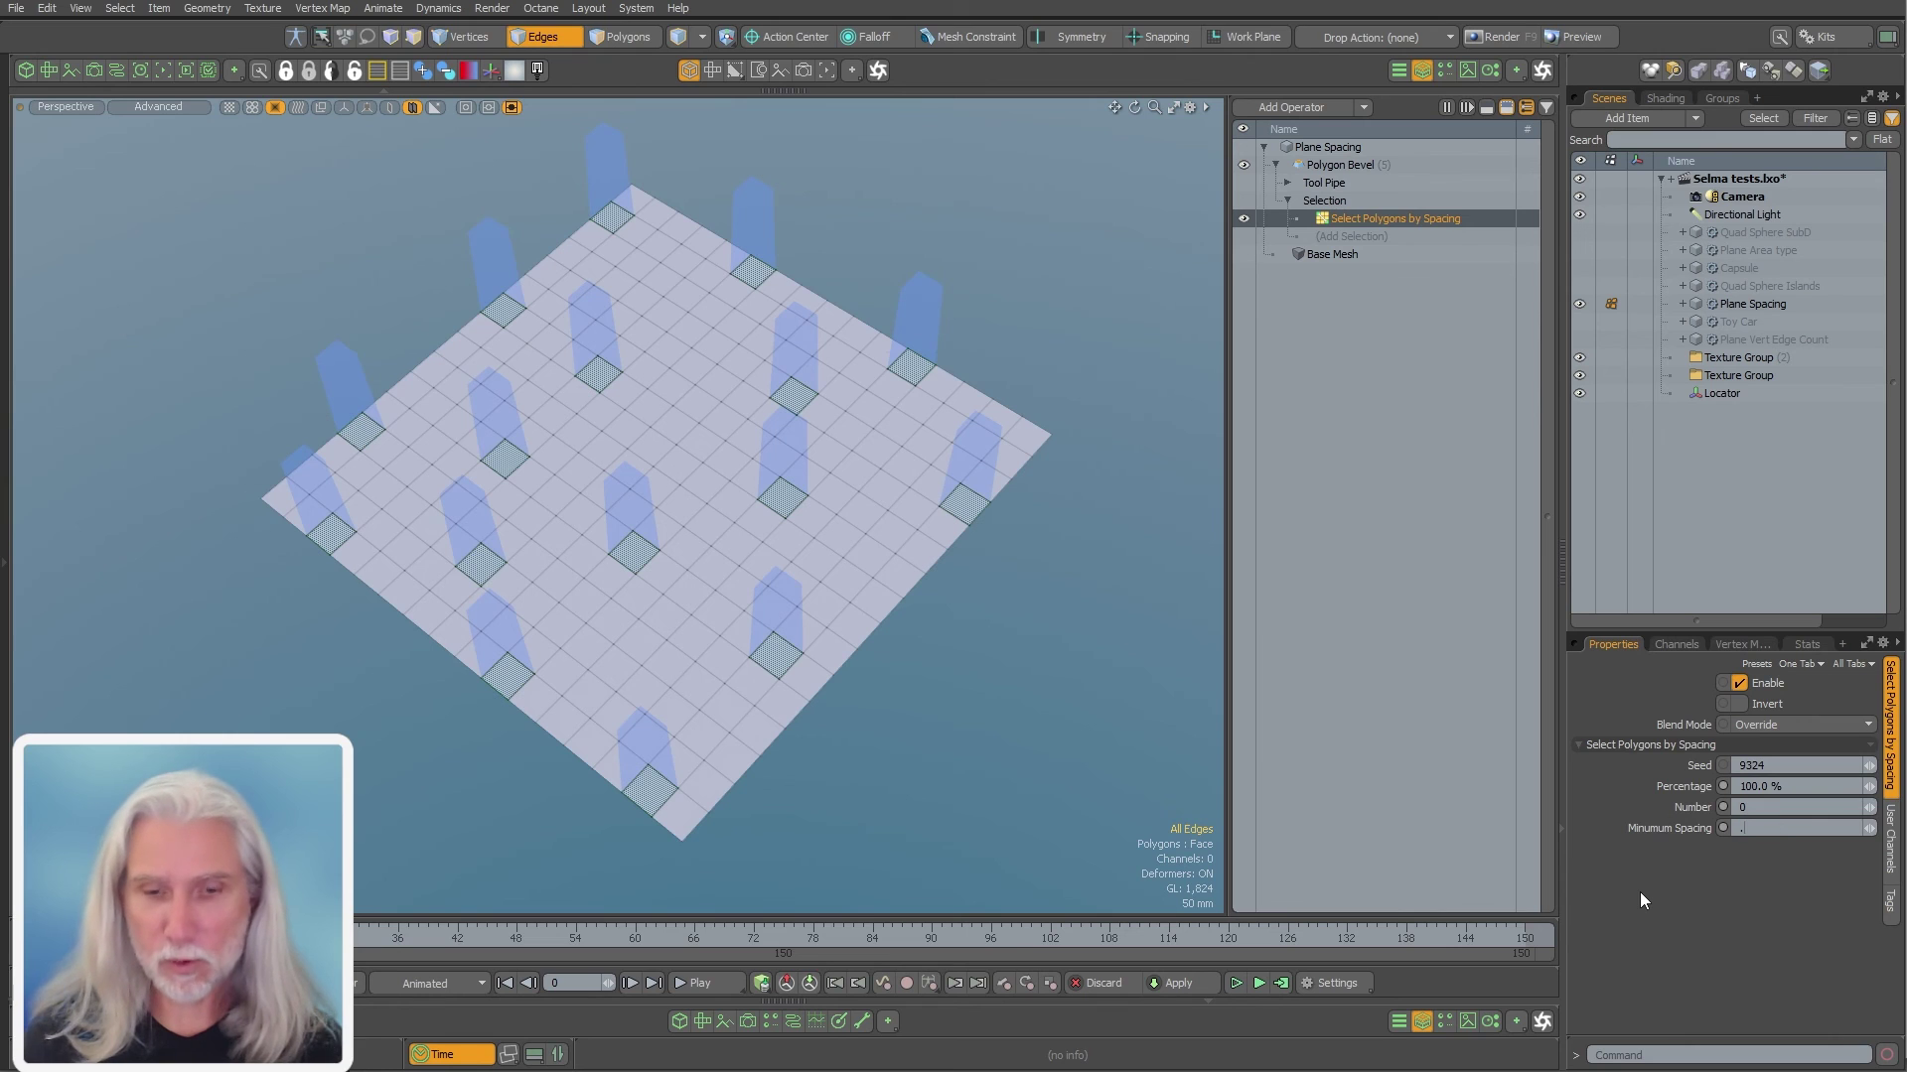
pyautogui.press('Return')
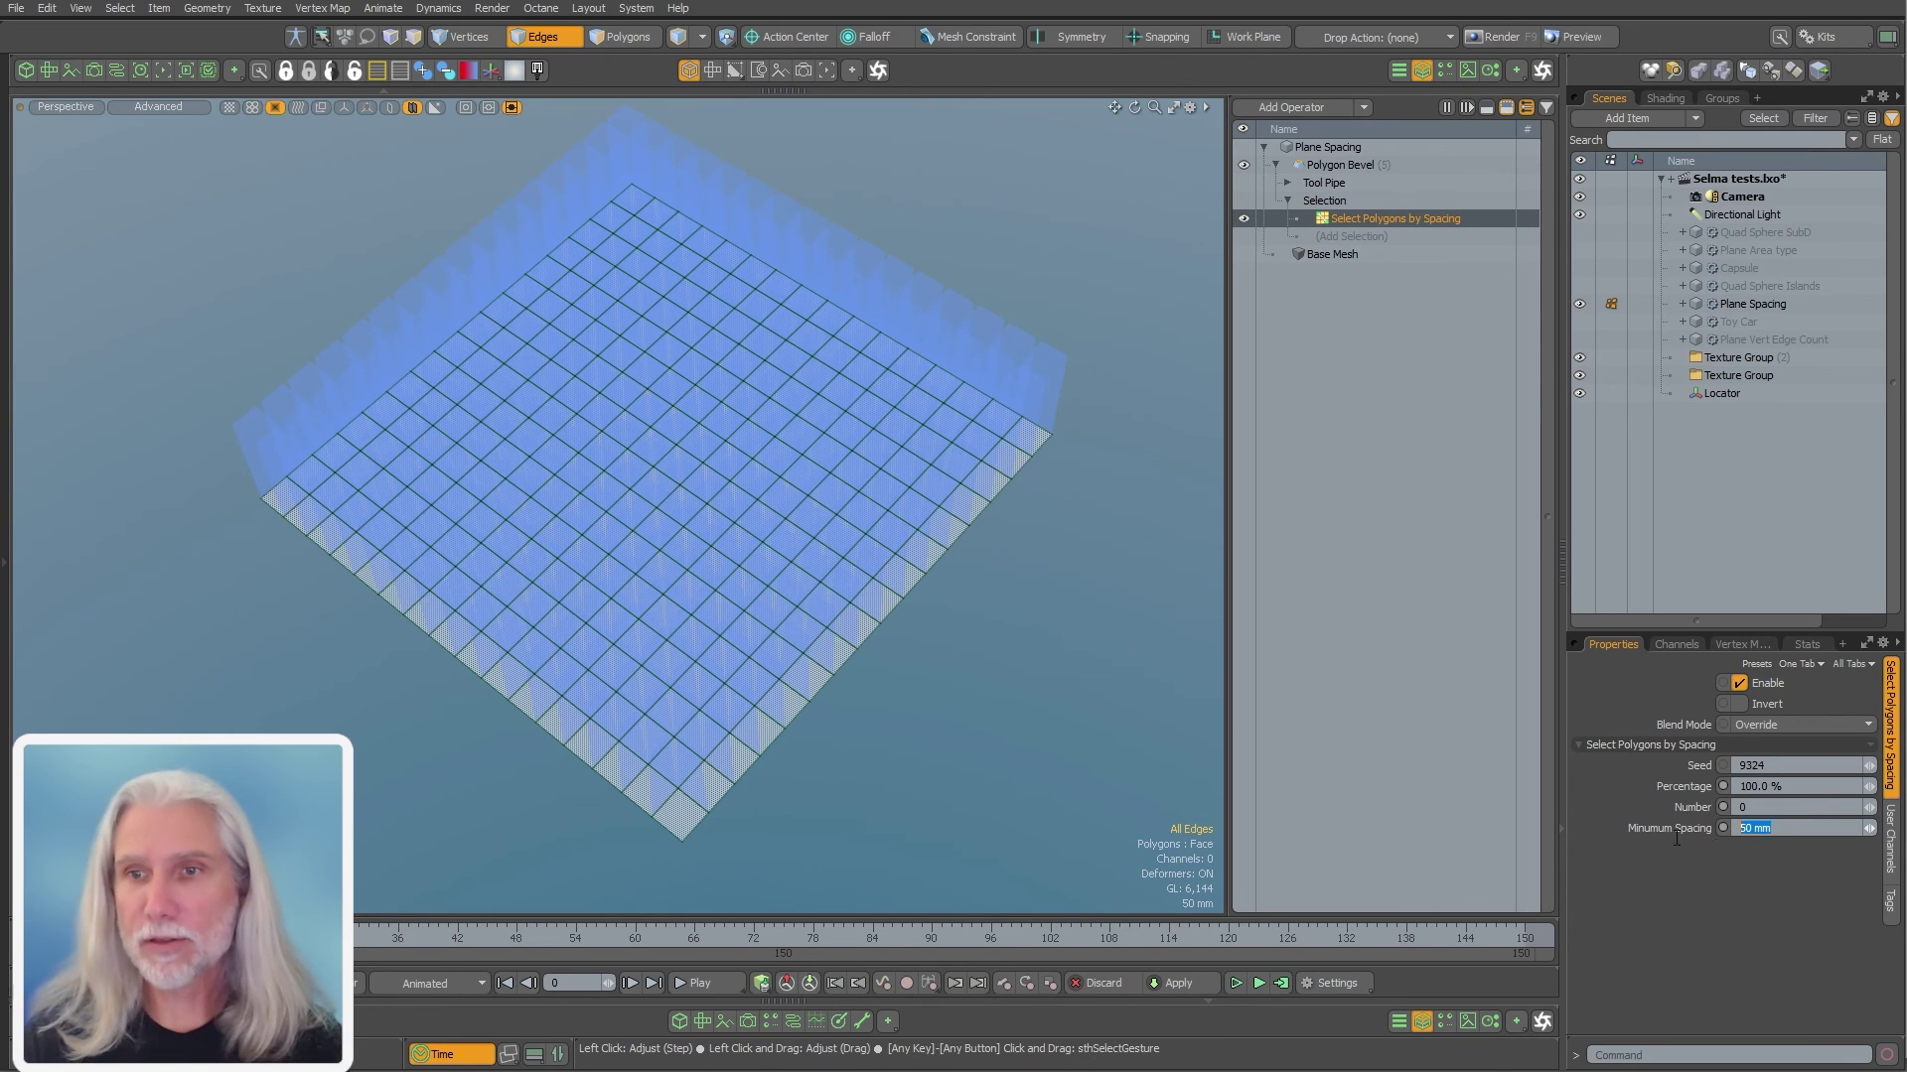
pyautogui.write('0')
pyautogui.press('Return')
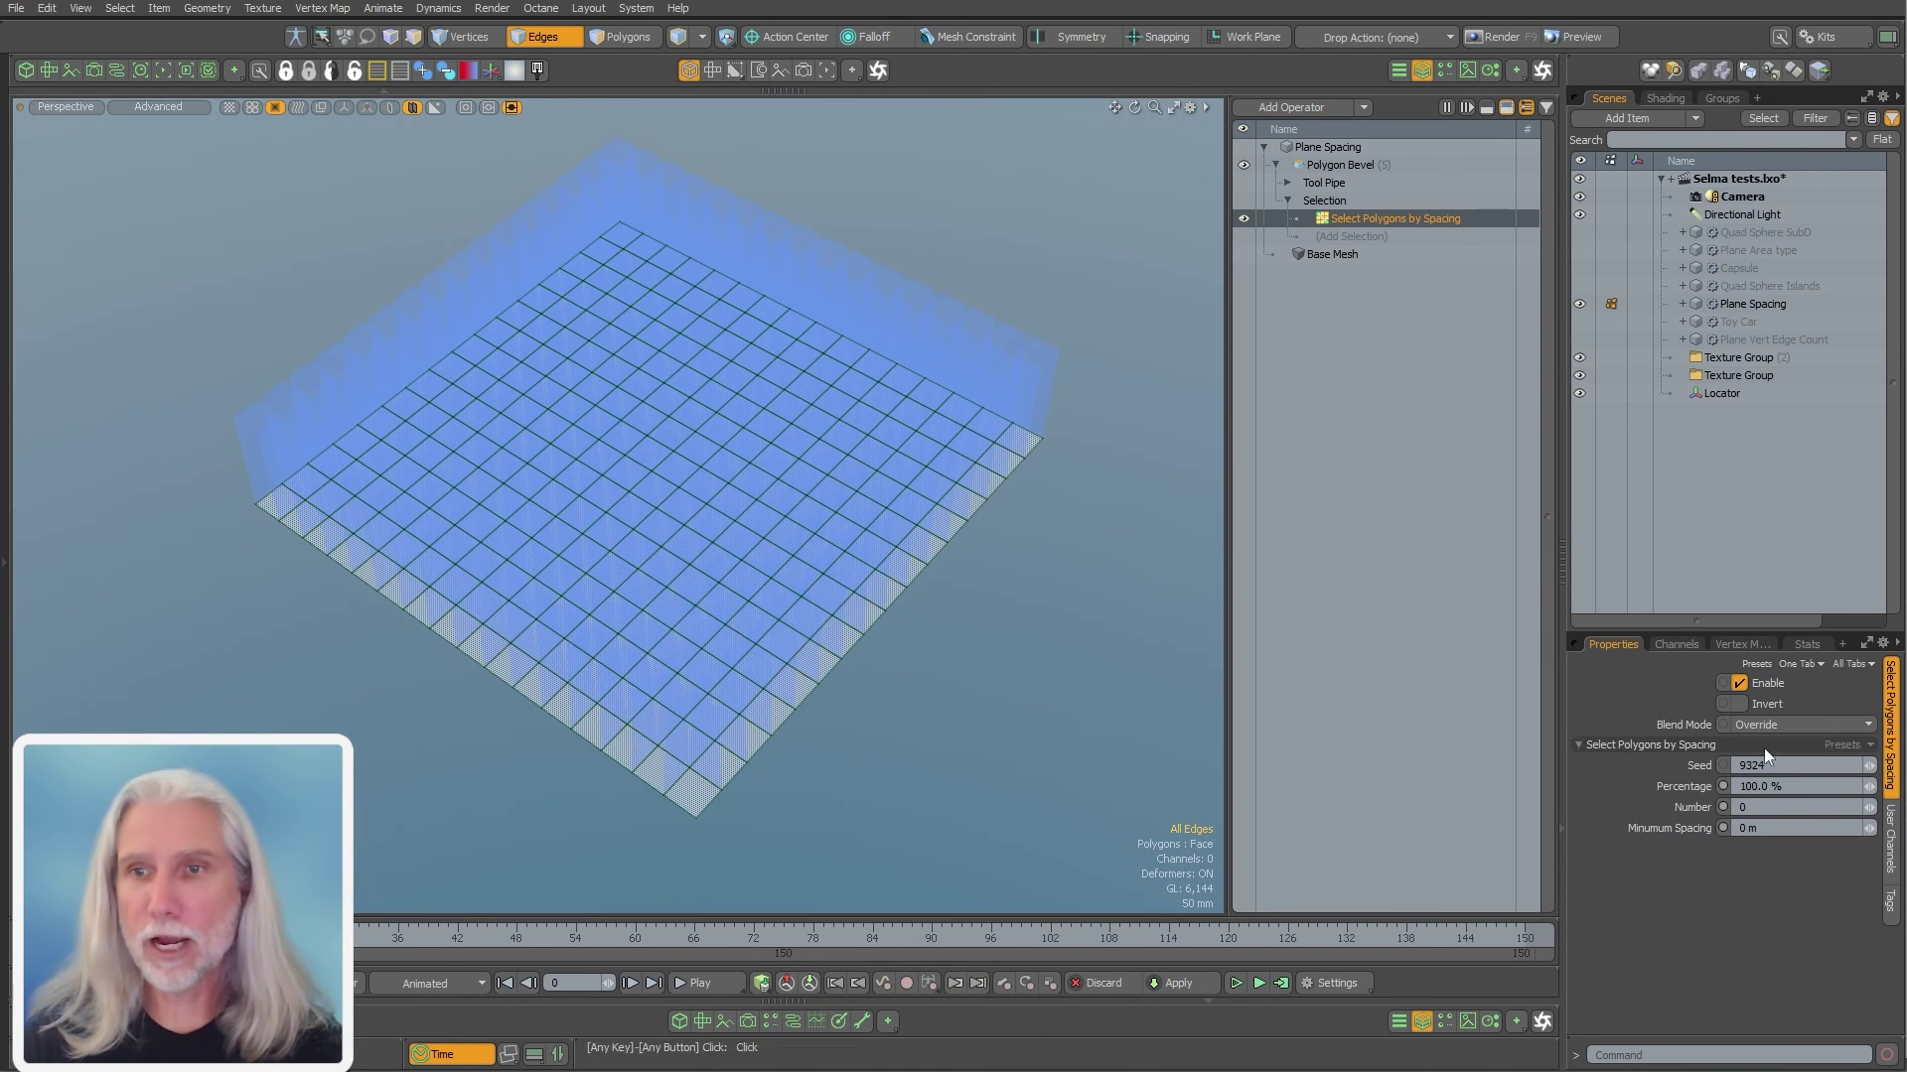
# Set the percentage of Select Polygons by Spacing to 50% and vary its seed to 9250
pyautogui.write('50')
pyautogui.press('Return')
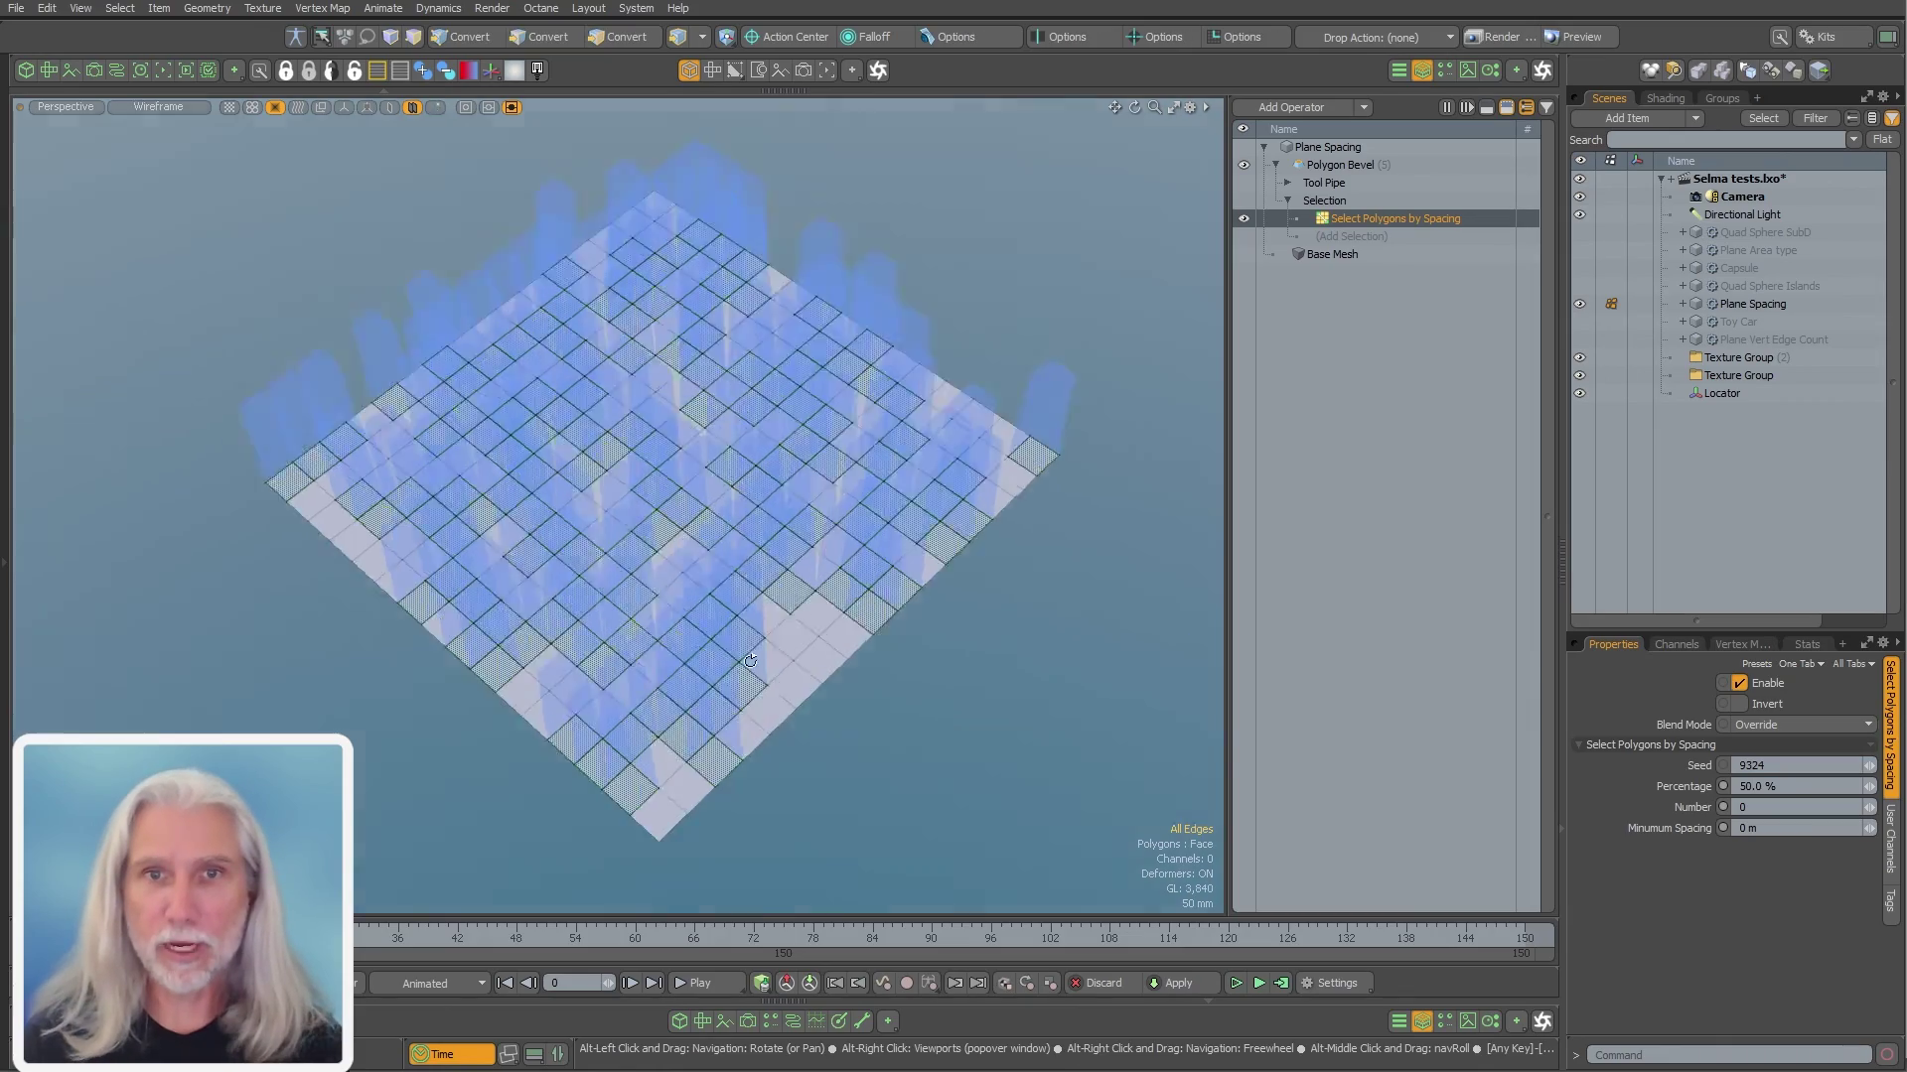
pyautogui.keyDown('alt'); pyautogui.moveTo(1053, 556); pyautogui.dragTo(1092, 586); pyautogui.keyUp('alt')
pyautogui.moveTo(1867, 781); pyautogui.dragTo(1849, 784)
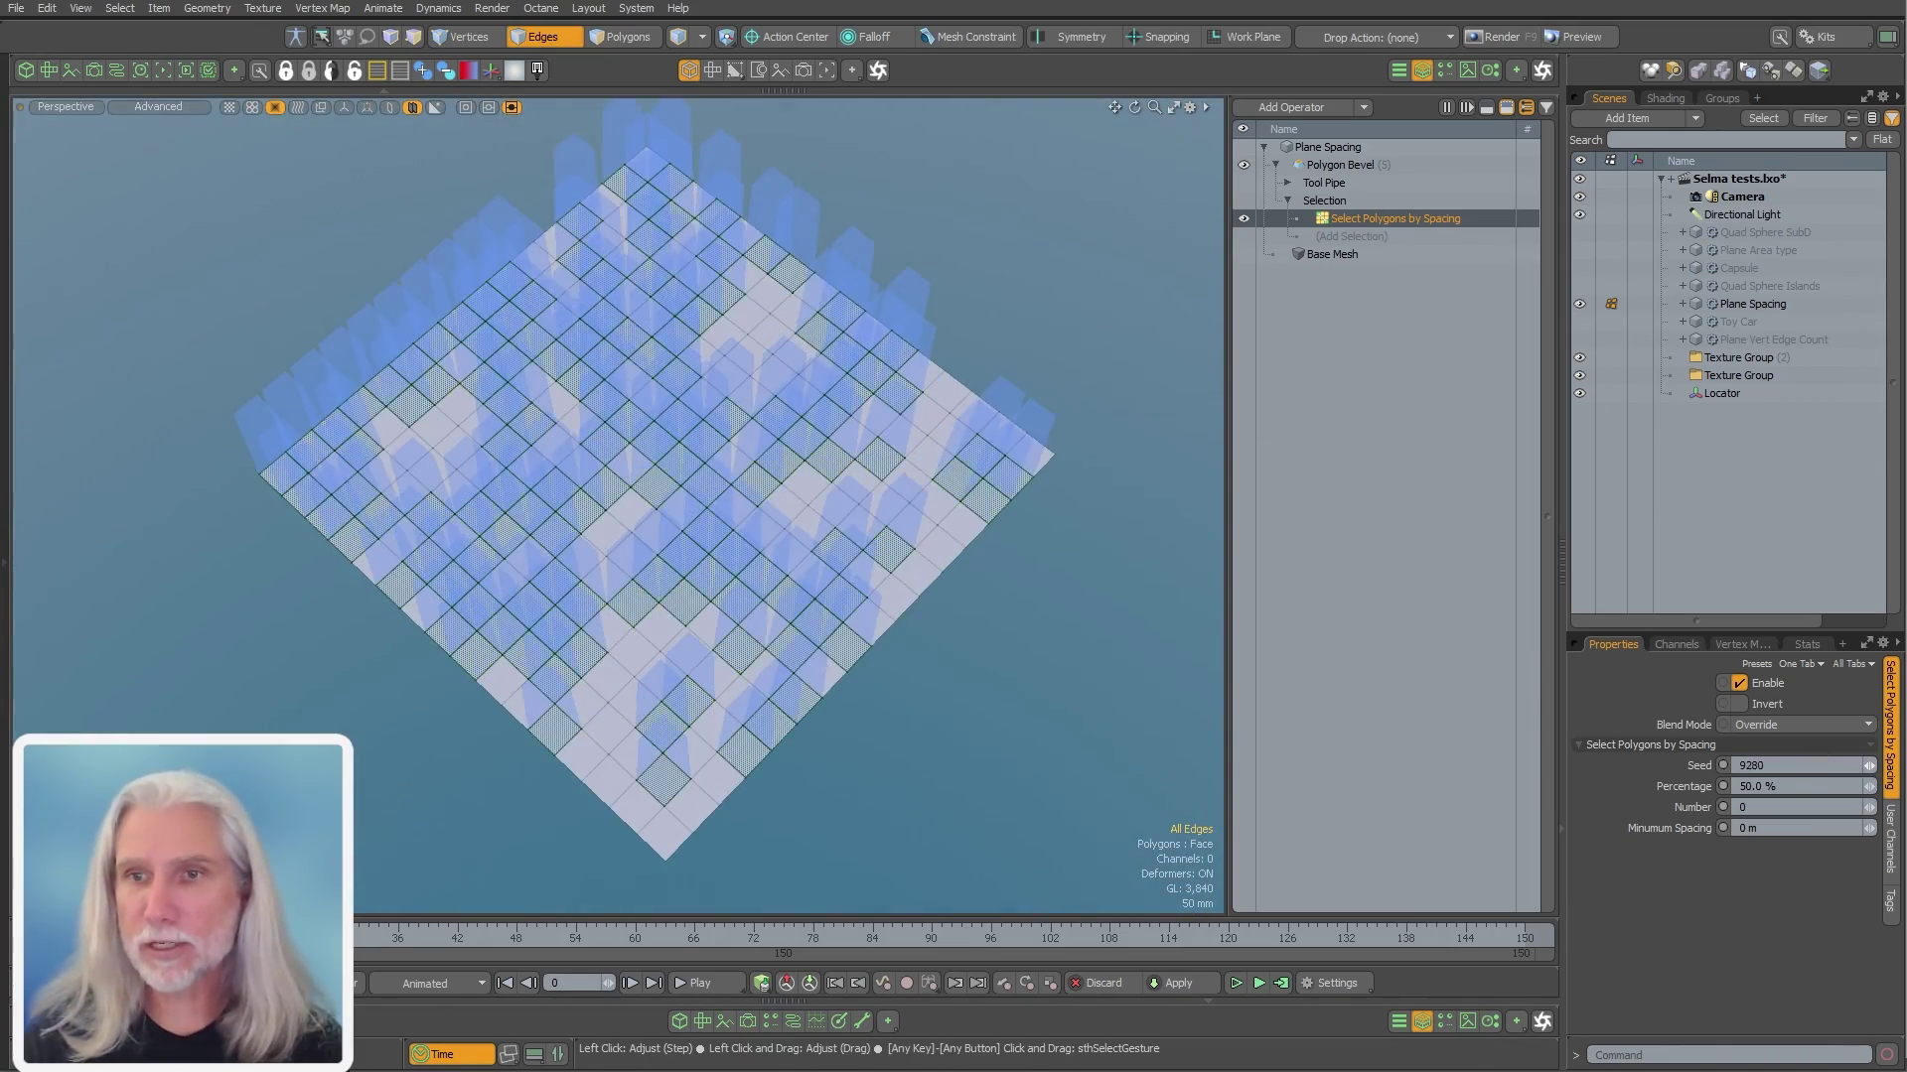
pyautogui.keyDown('alt'); pyautogui.moveTo(979, 668); pyautogui.dragTo(984, 402); pyautogui.keyUp('alt')
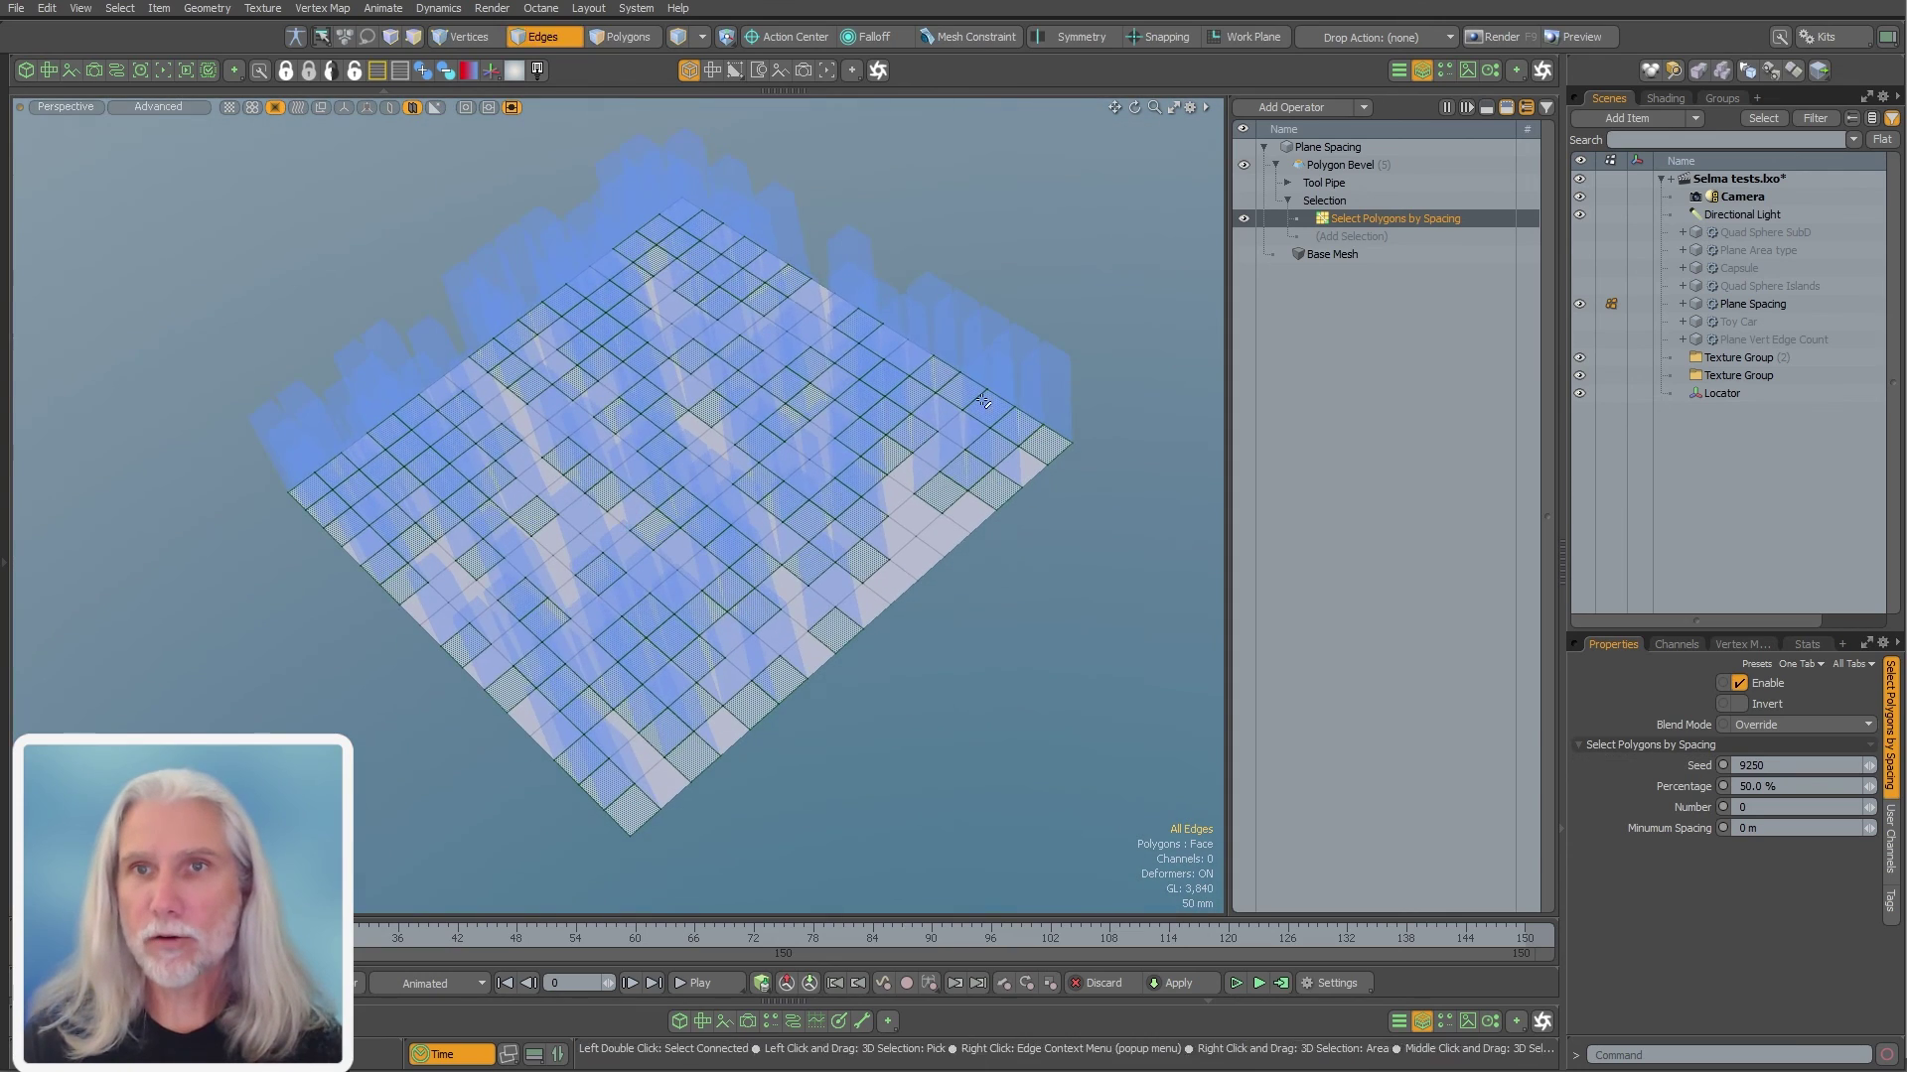
# Select the Plane Spacing mesh together with Select Polygons by Spacing and set the number of selected polygons to 16
pyautogui.click(1355, 149)
pyautogui.click(1362, 215)
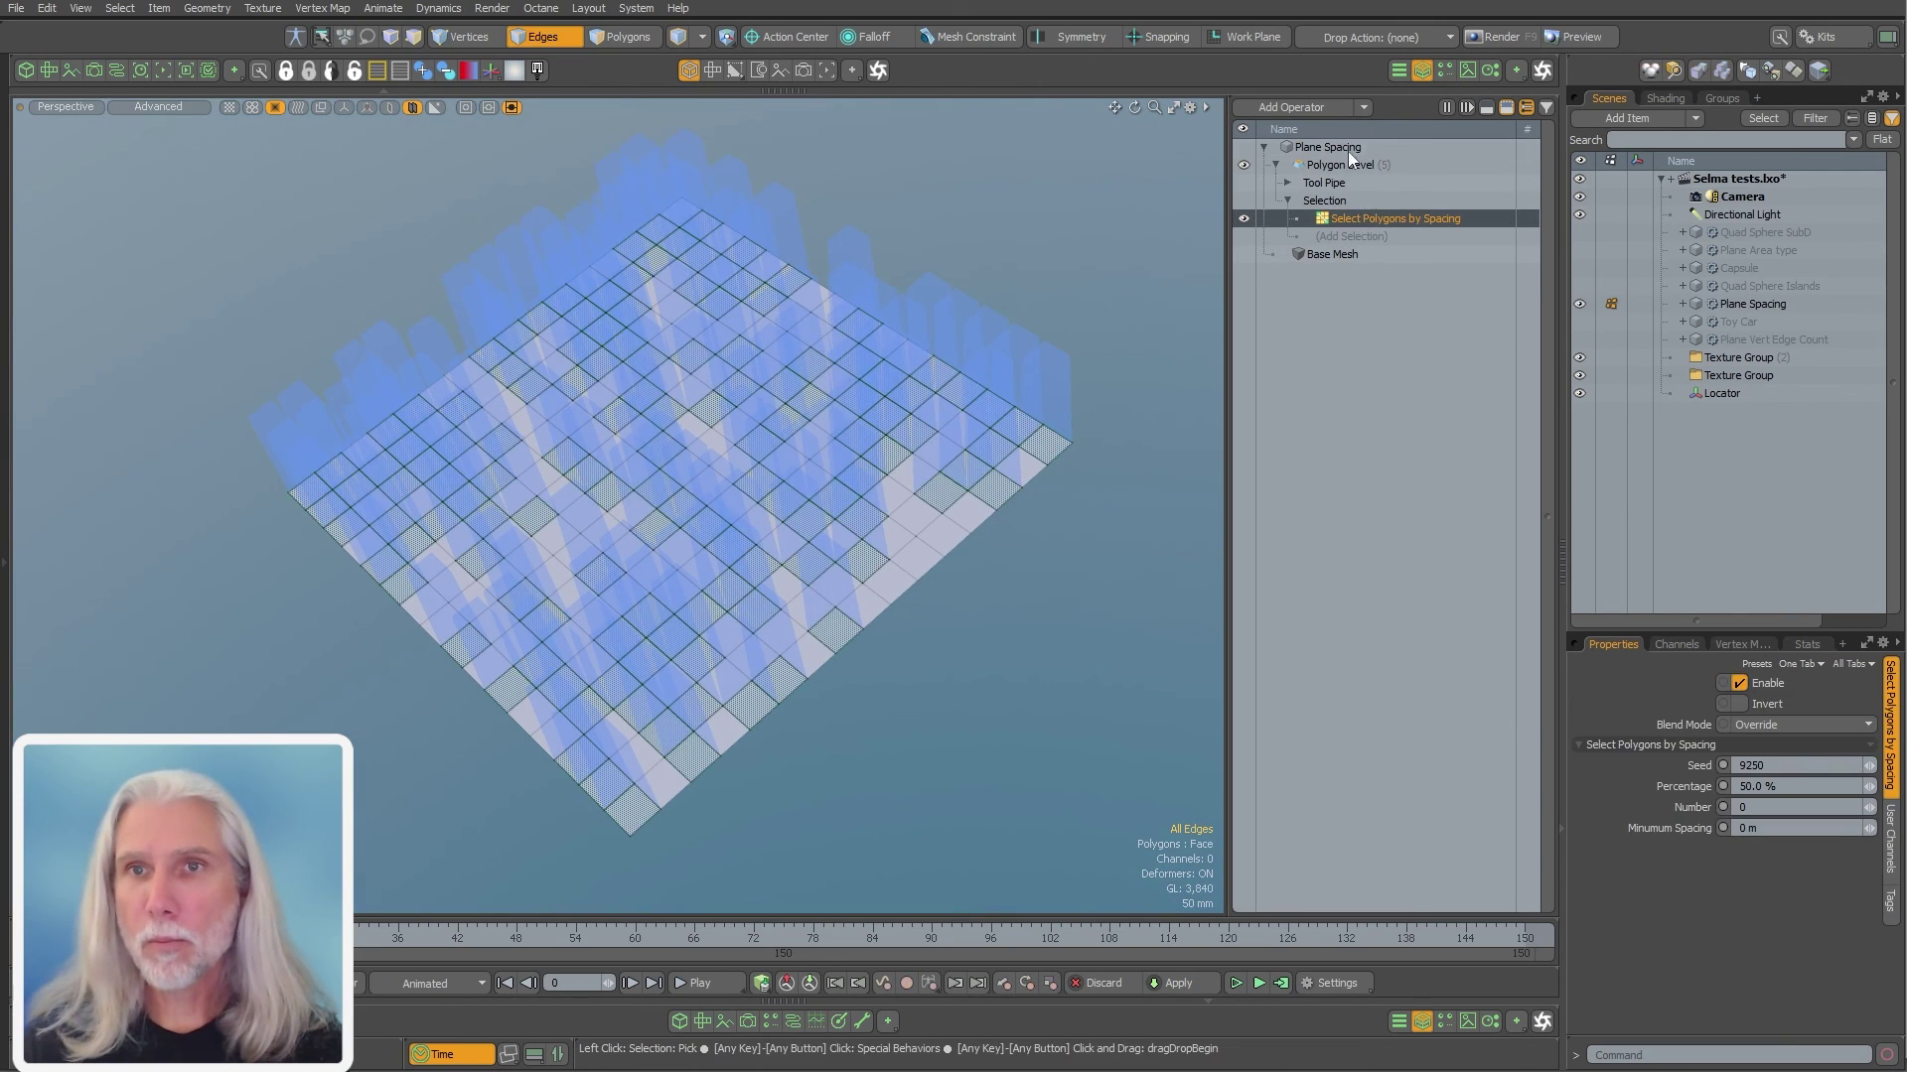
pyautogui.click(1348, 151)
pyautogui.click(1361, 212)
pyautogui.press('2')
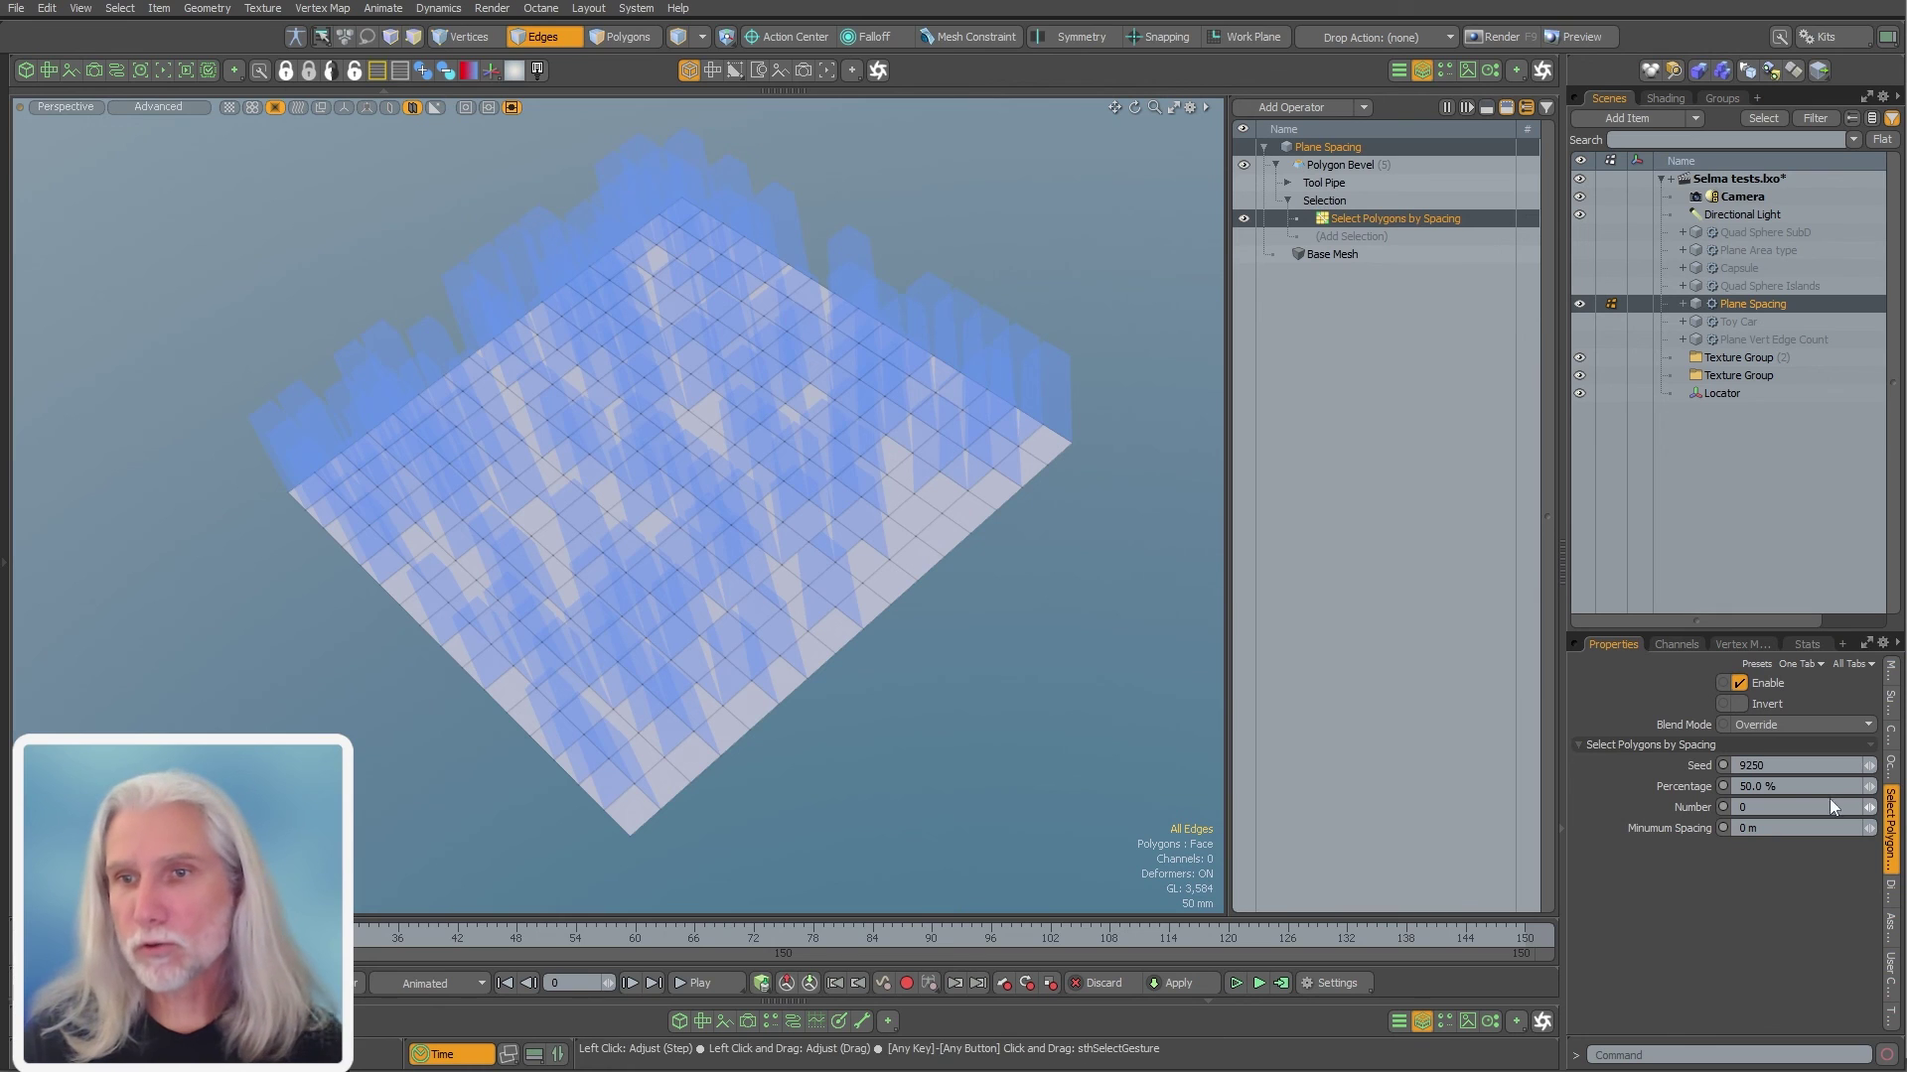
pyautogui.click(1776, 807)
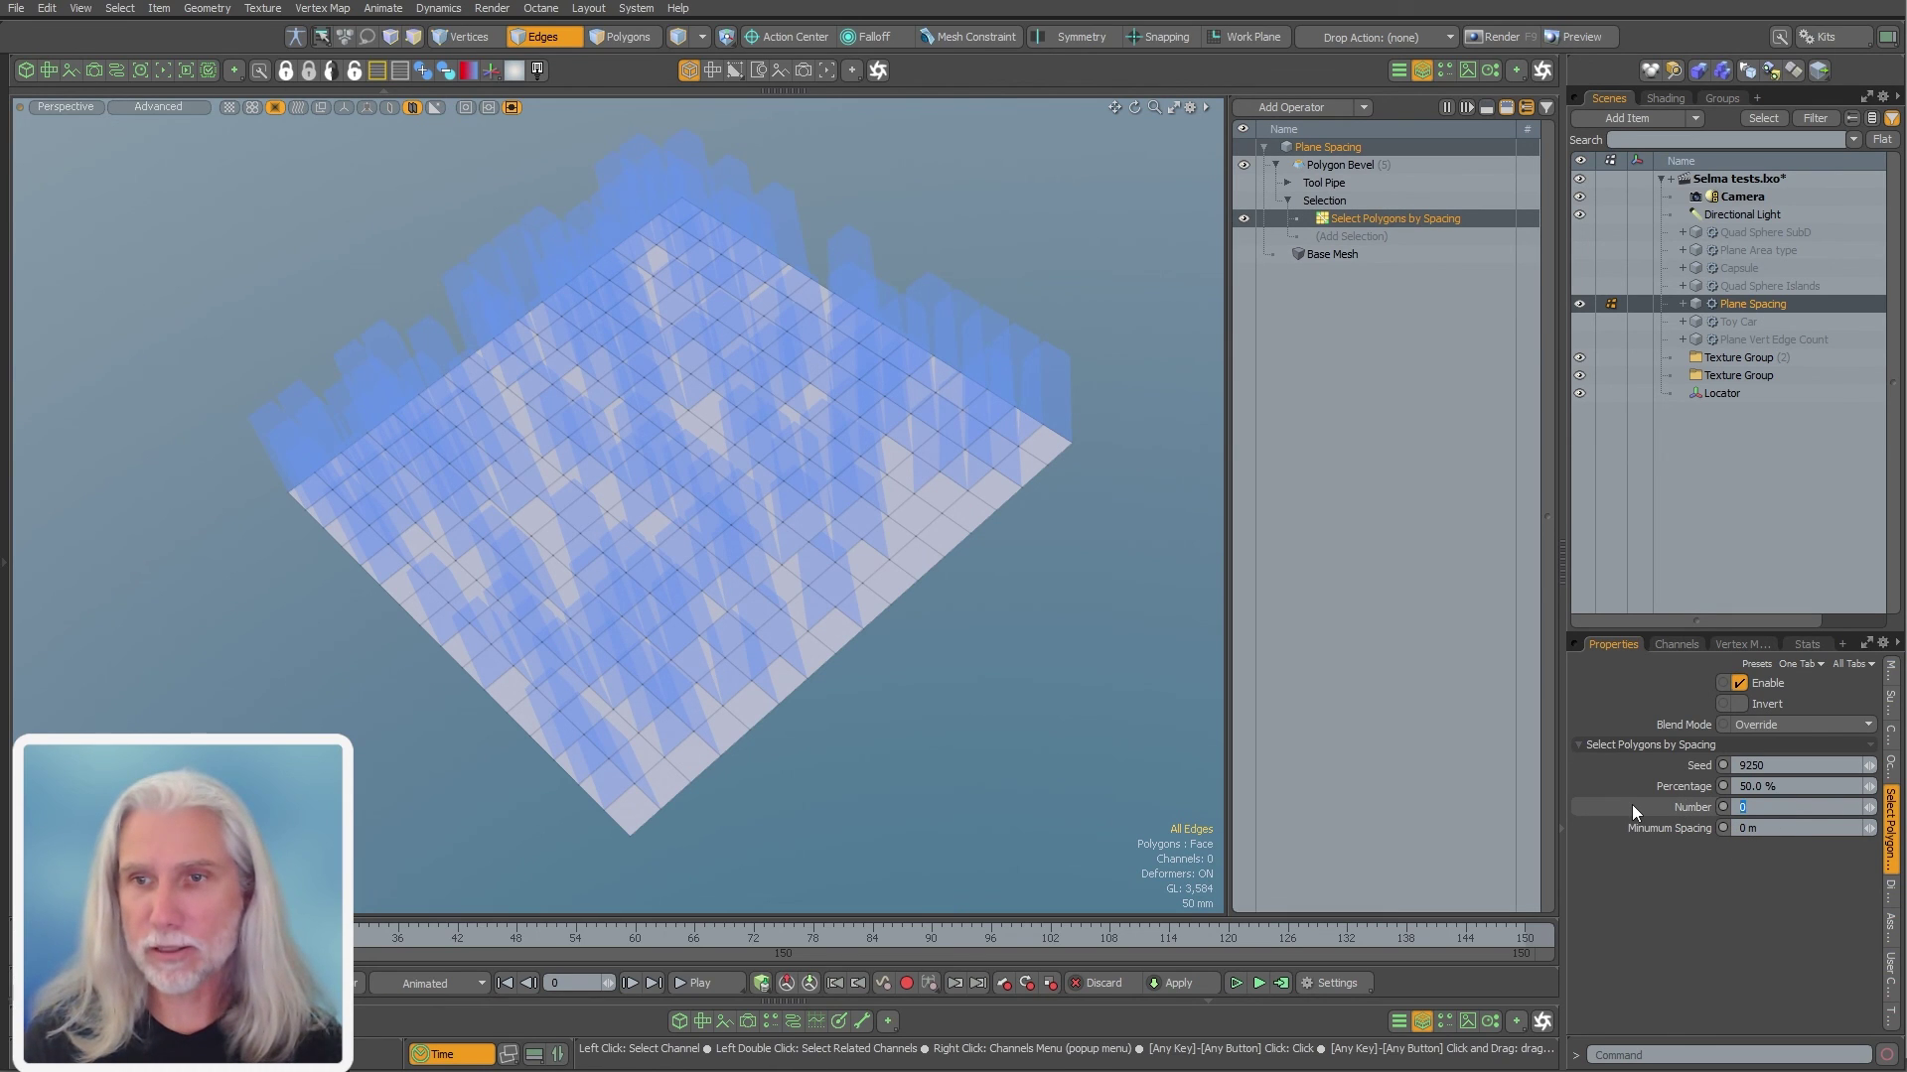
pyautogui.write('16')
pyautogui.press('Return')
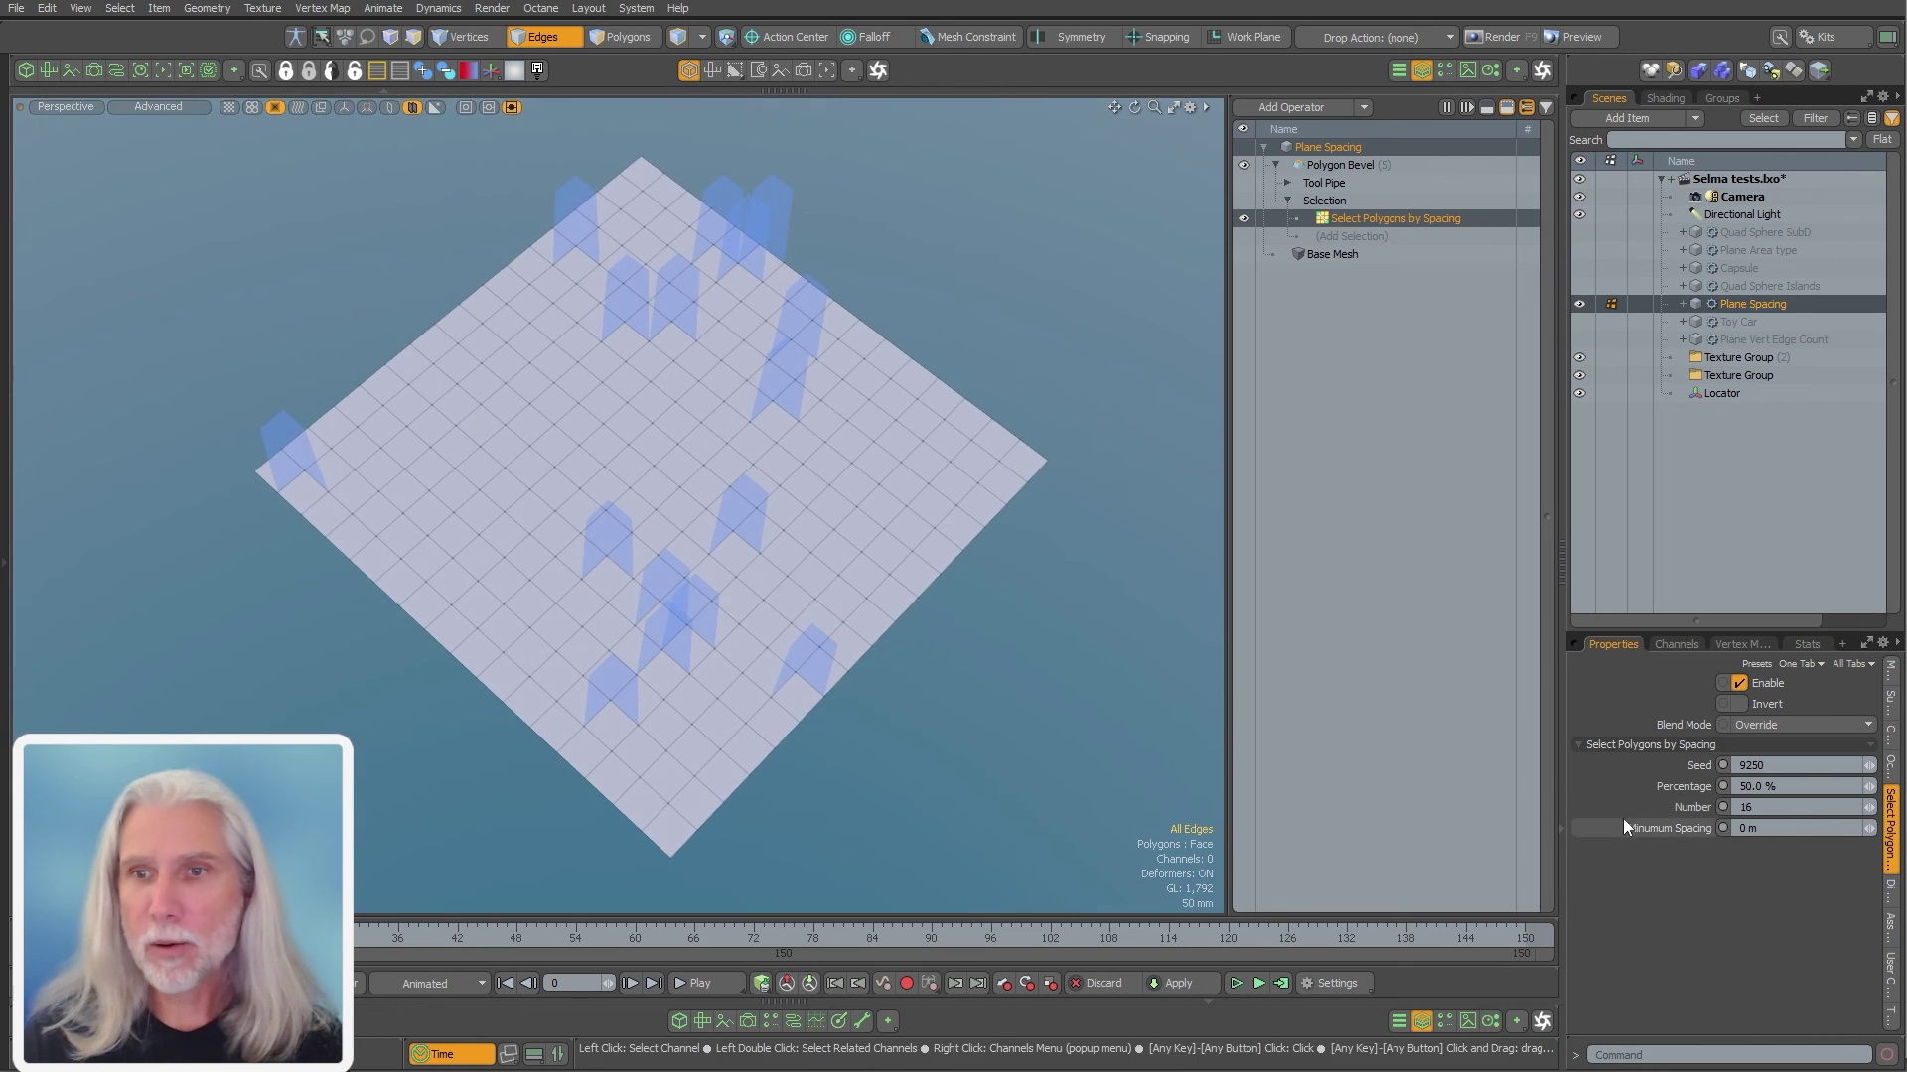
# Set the minimum spacing between the selected polygons to 200 mm and view the resulting bevels at an angle
pyautogui.press('Tab')
pyautogui.write('200')
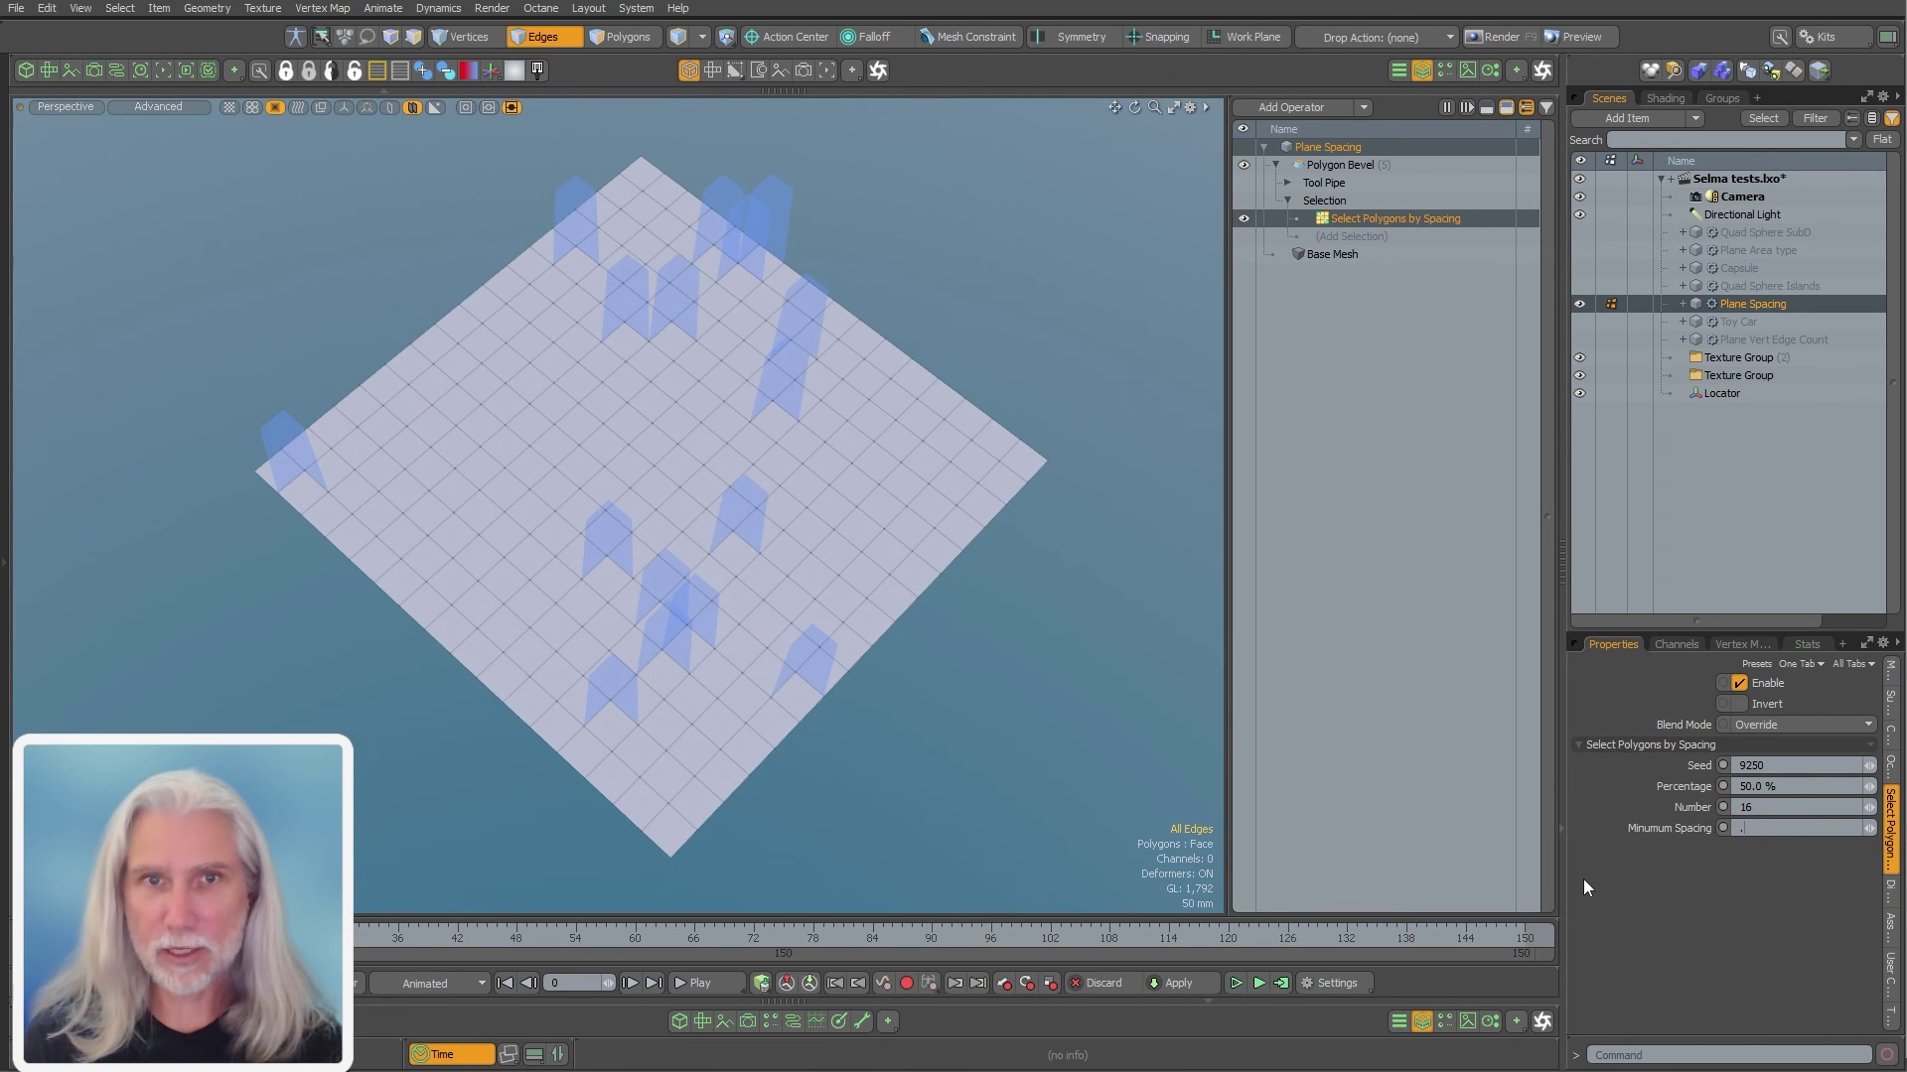
pyautogui.press('Return')
pyautogui.keyDown('alt'); pyautogui.moveTo(785, 685); pyautogui.dragTo(901, 592); pyautogui.keyUp('alt')
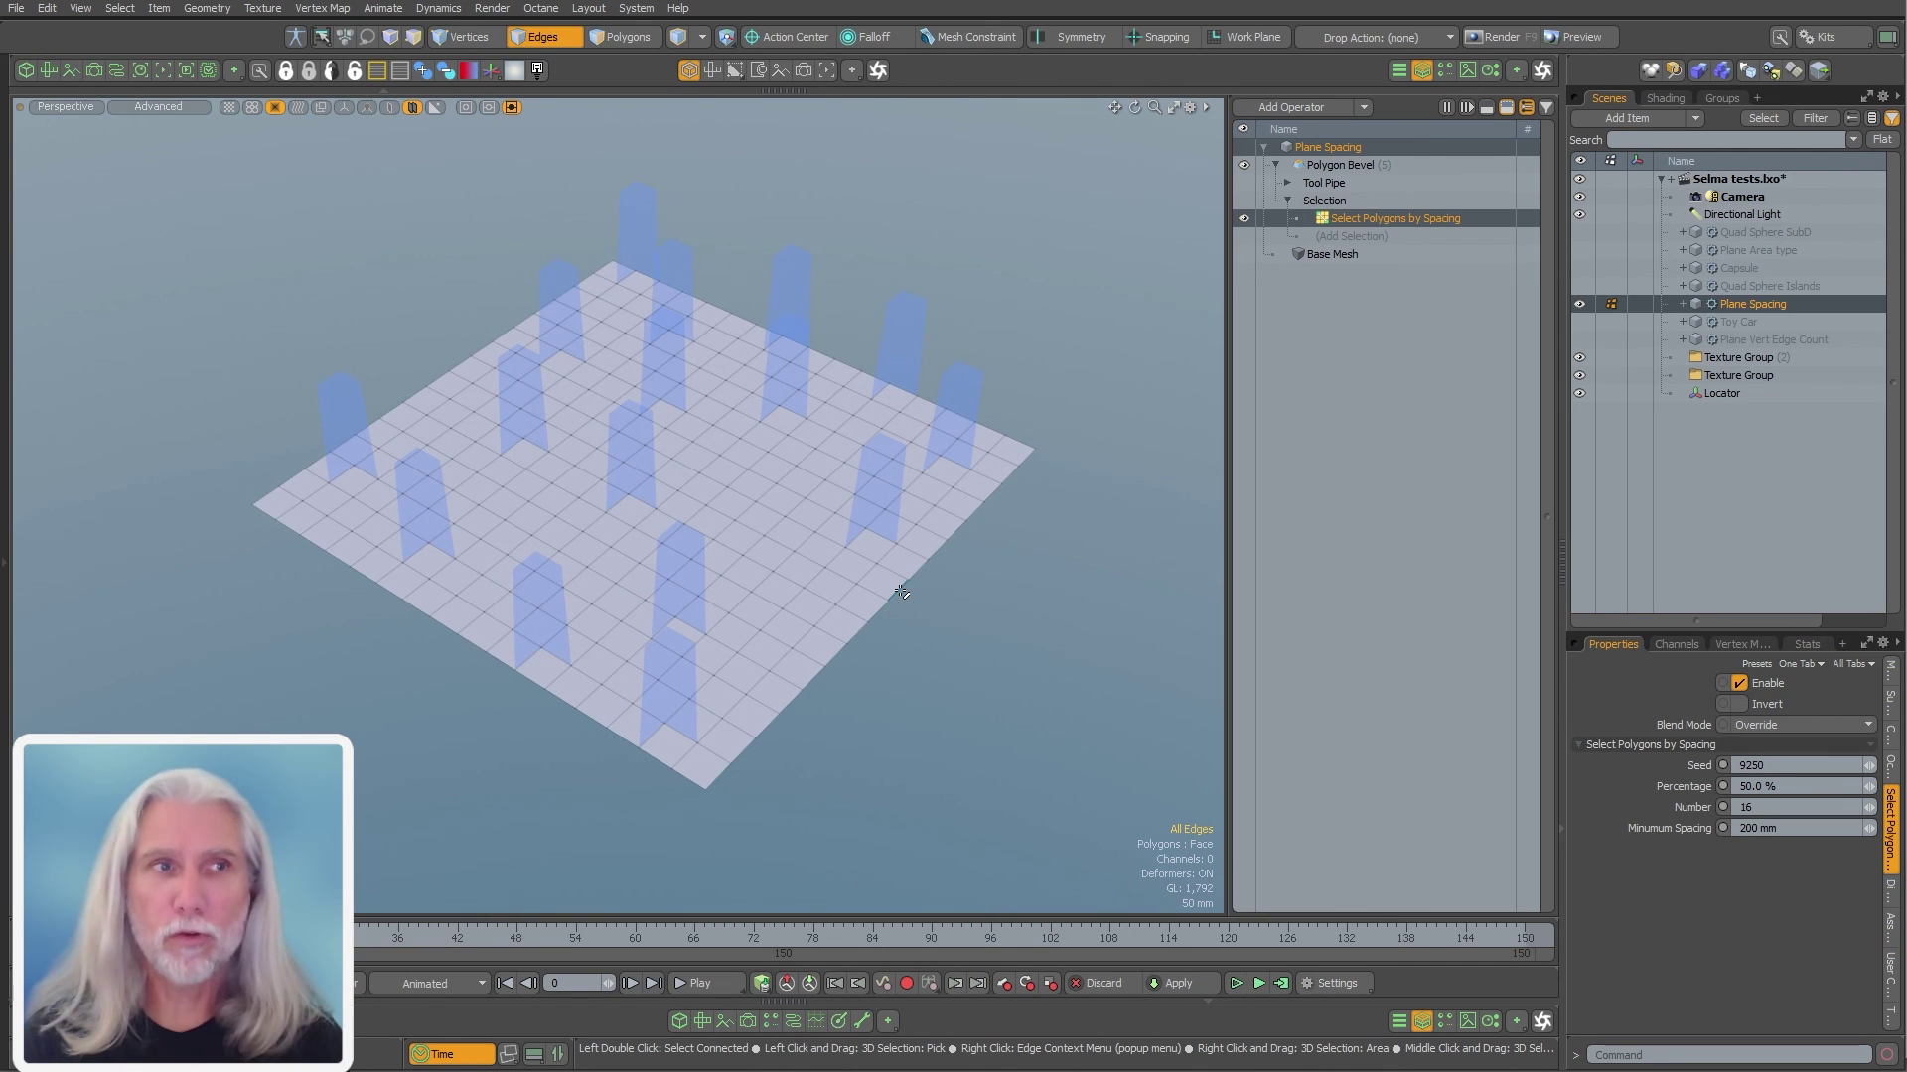